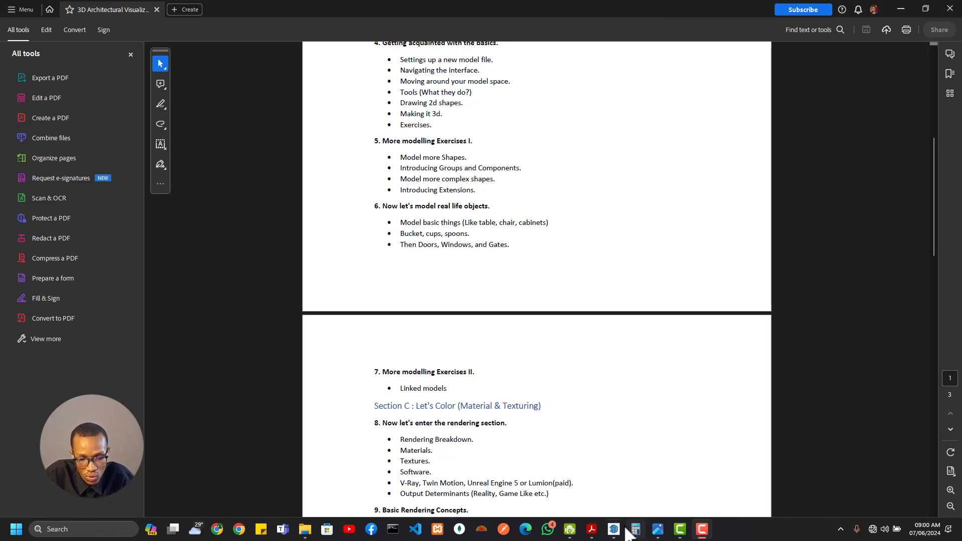
Switch to SketchUp, start a new model and delete the default person figure
mouse_move(620, 525)
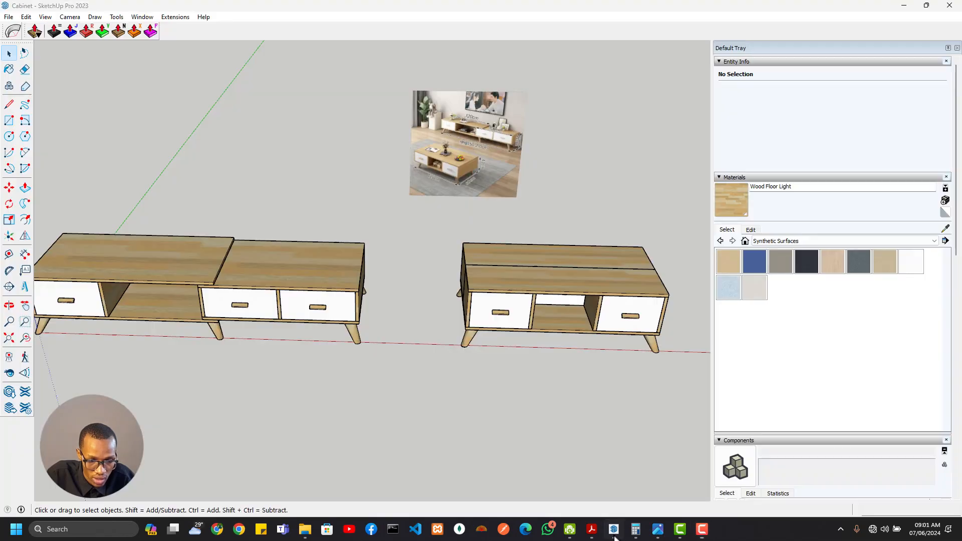
click(614, 529)
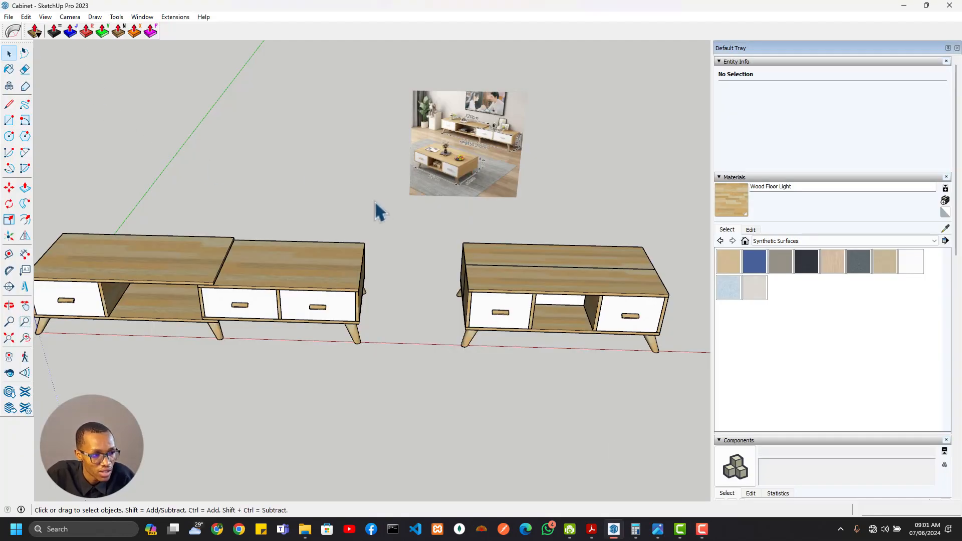
key(ctrl+n)
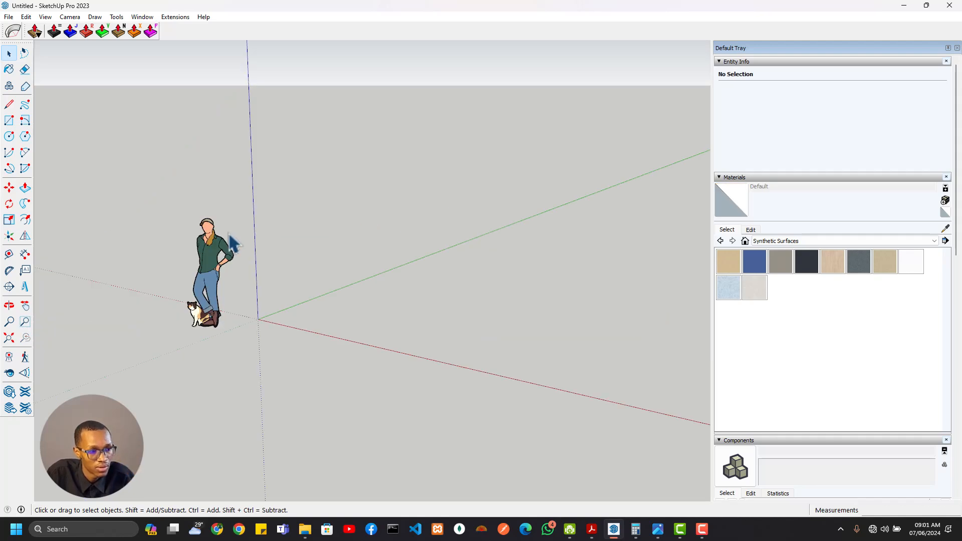
click(225, 251)
key(Delete)
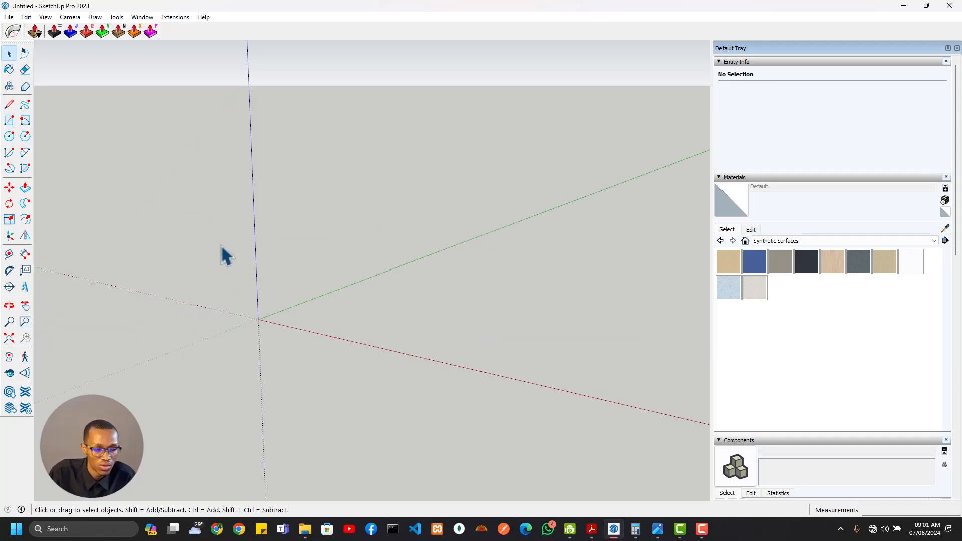
Switch to the Modelling Objects folder and view the white cup and saucer picture and the stacked red cups picture
key(alt+Tab)
click(365, 324)
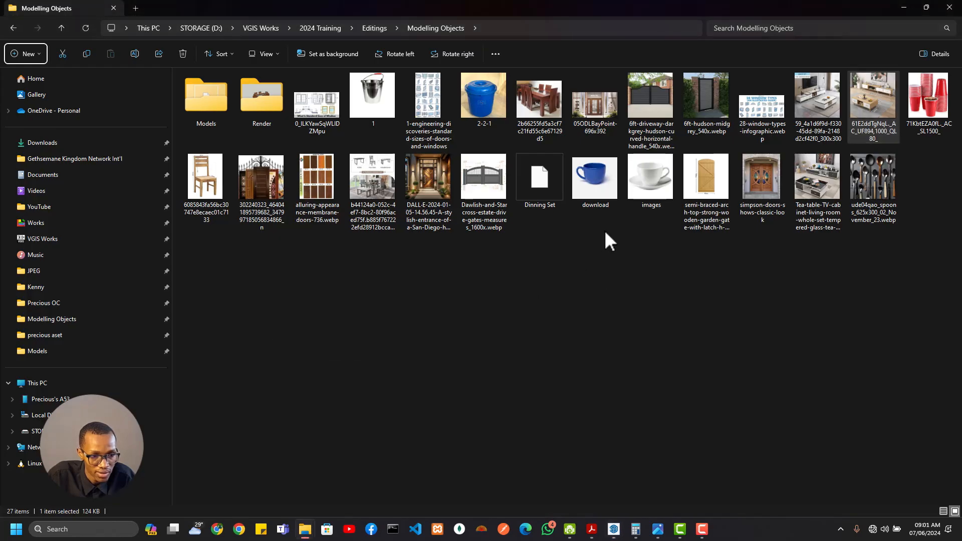
click(639, 176)
double_click(640, 179)
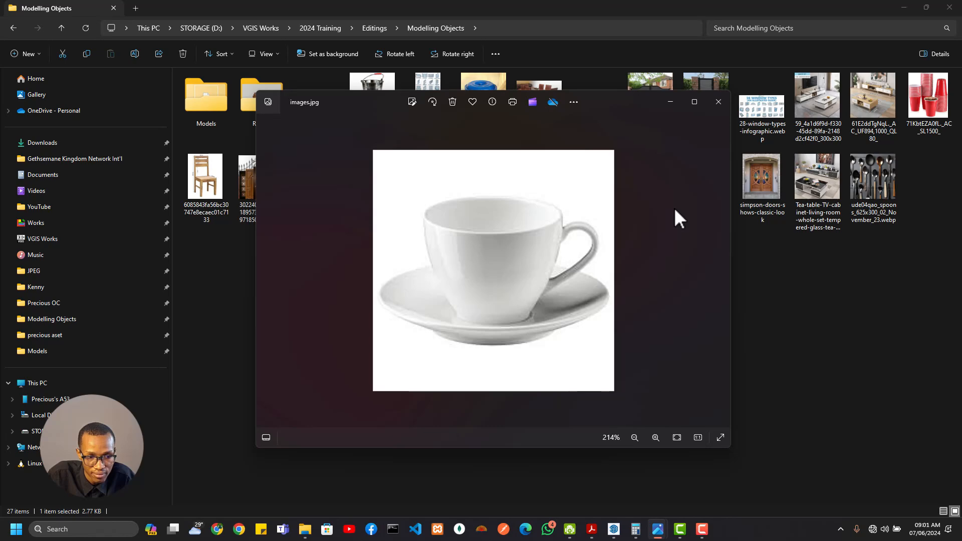
click(931, 114)
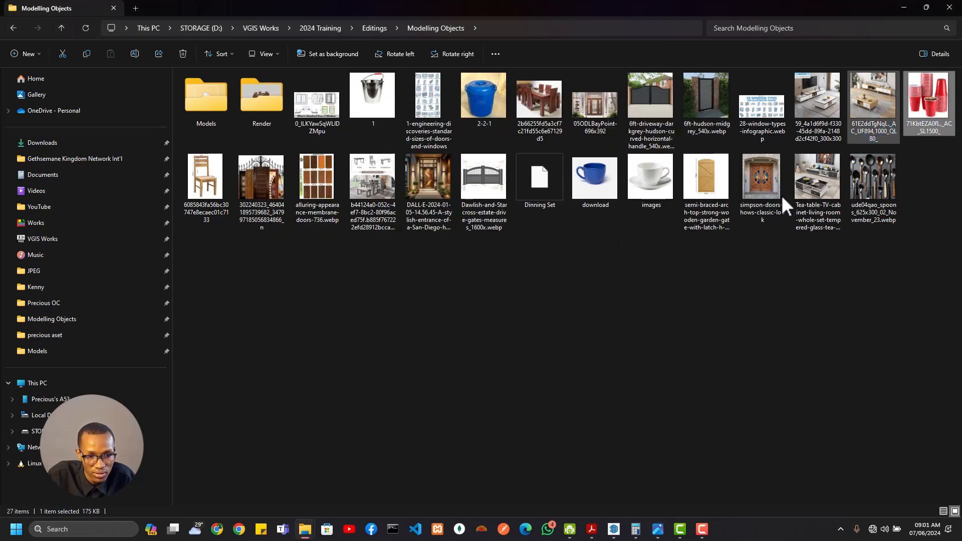
double_click(772, 204)
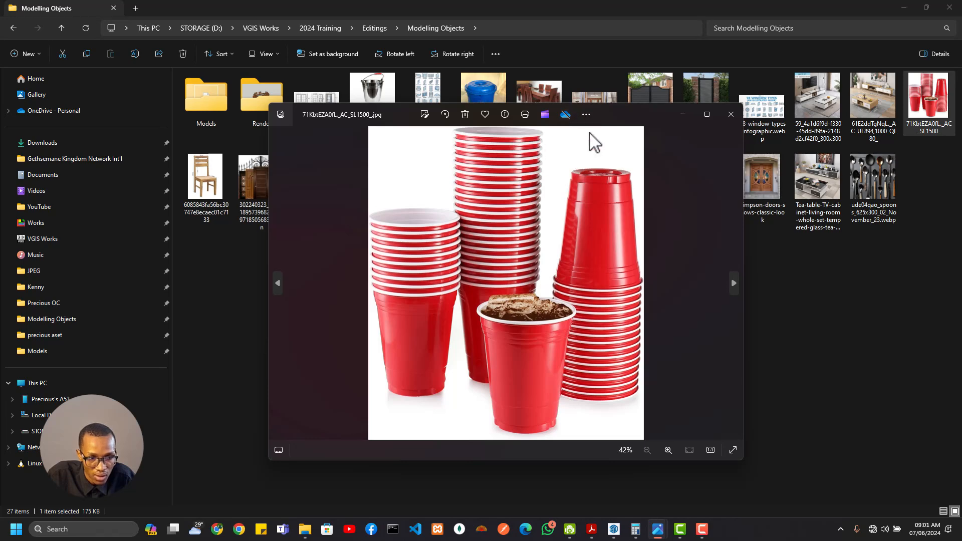
drag(618, 112, 699, 240)
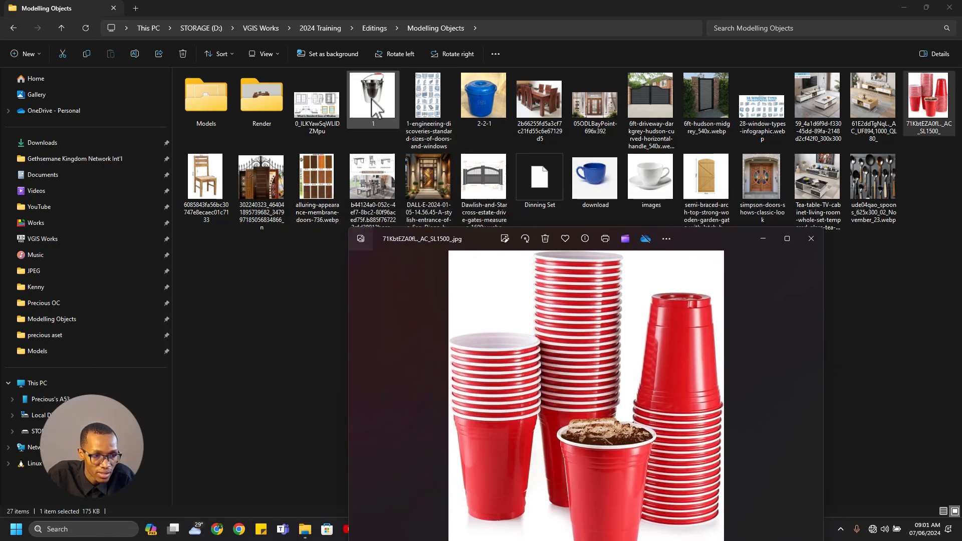
Open the blue bucket picture 2-2-1.png beside the red cups picture and examine the shapes of both objects
click(479, 101)
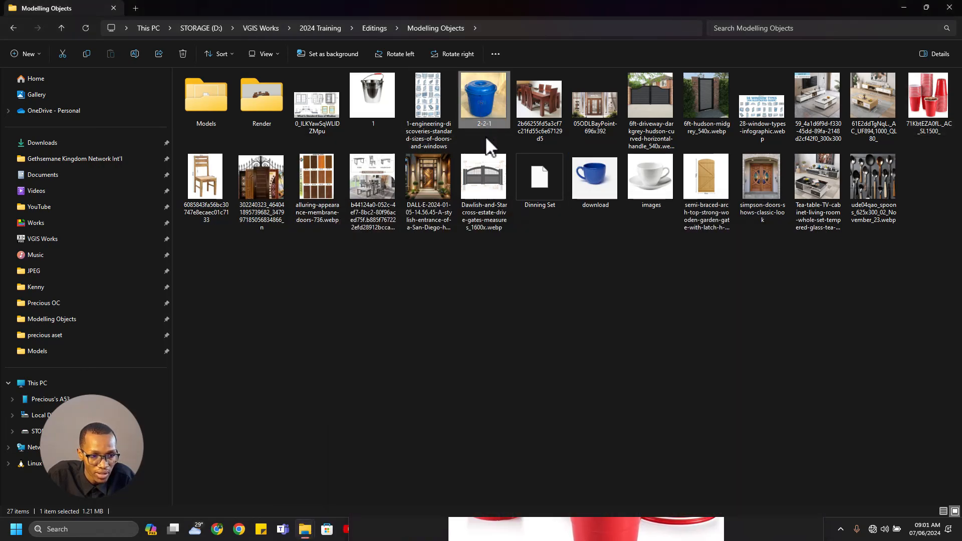
key(Return)
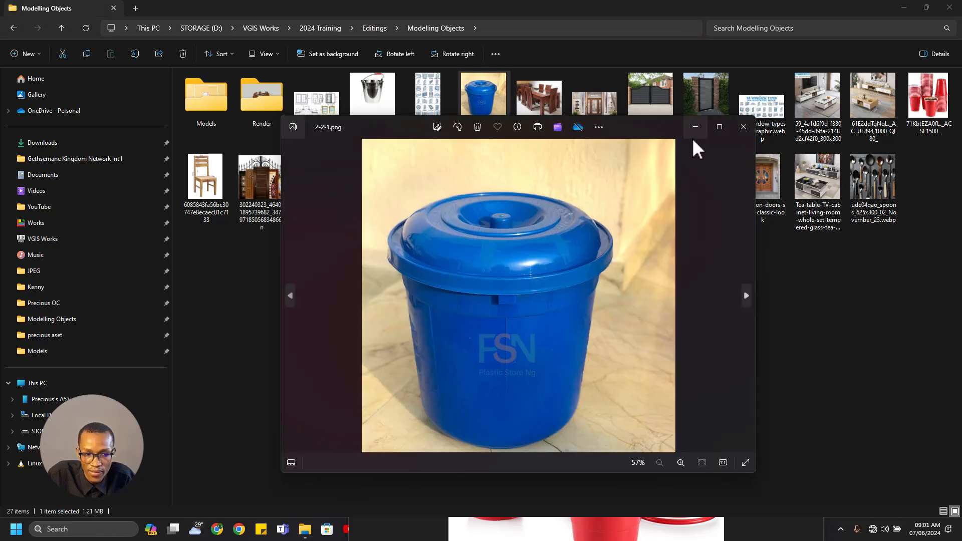
drag(632, 130, 389, 143)
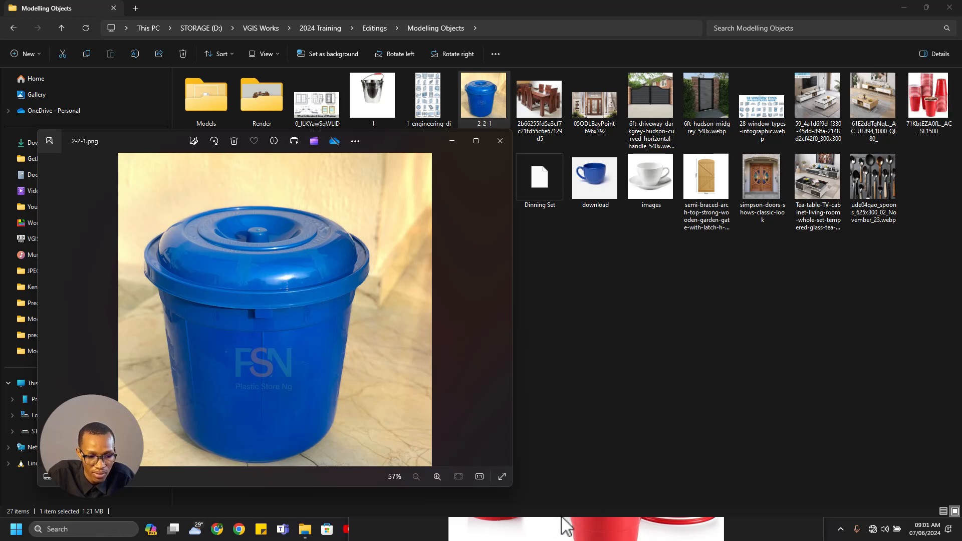
drag(683, 219, 700, 119)
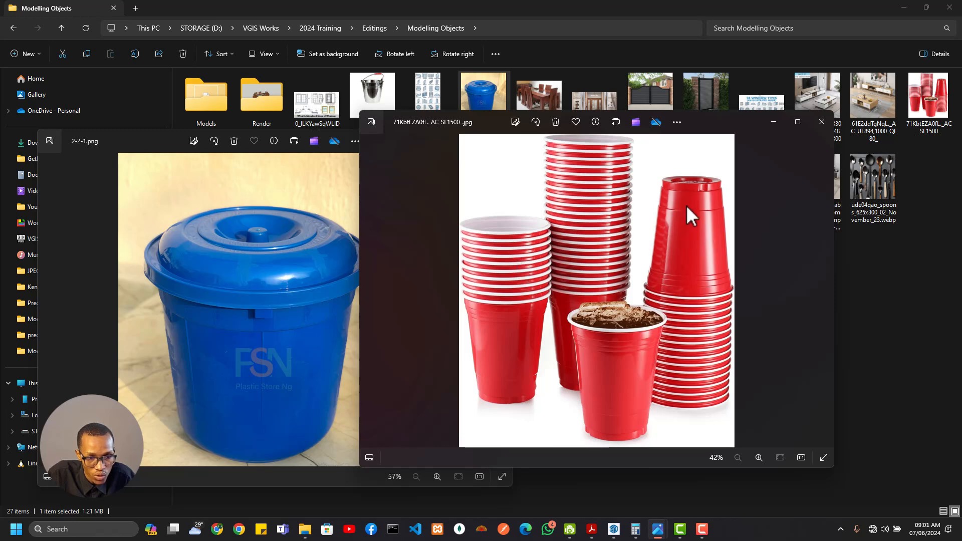
scroll(689, 198, up, 3)
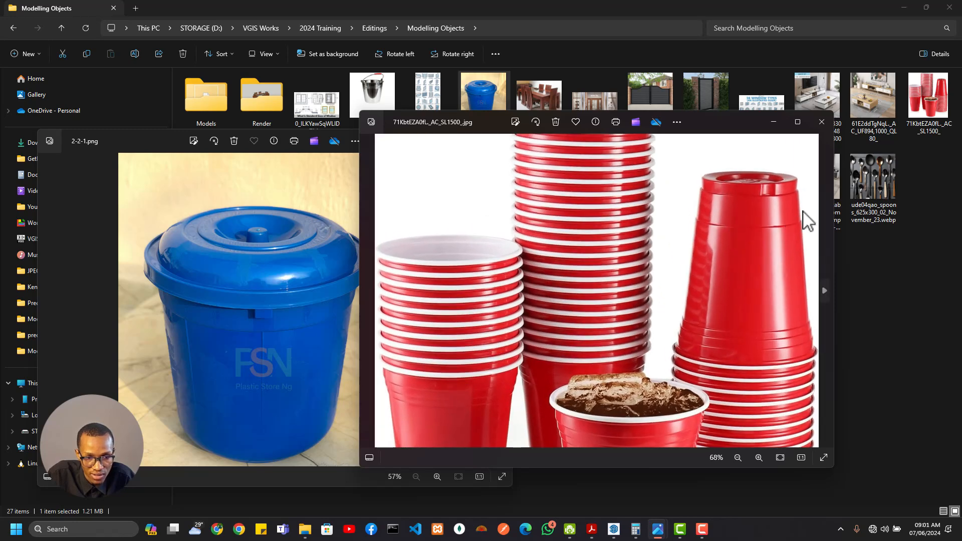
scroll(779, 210, up, 1)
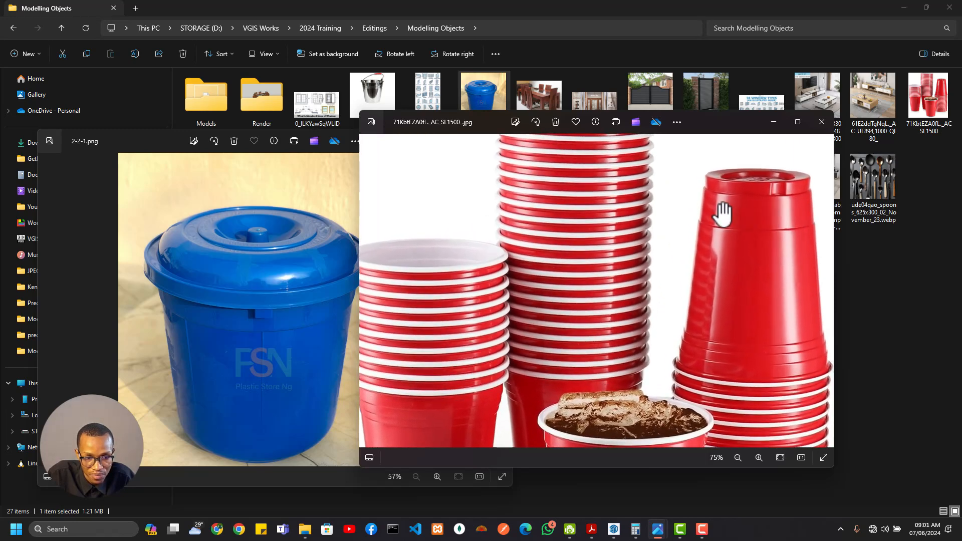
scroll(551, 353, down, 2)
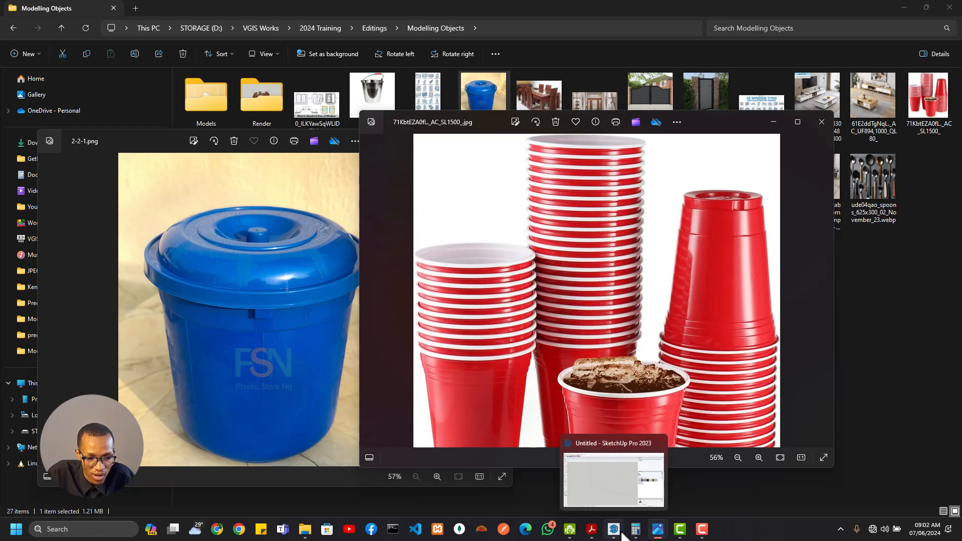
Insert the red cups image 71KbtEZA0fL._AC_SL1500_ from the Modelling Objects folder into the new SketchUp model at the origin
click(613, 529)
key(alt+Tab)
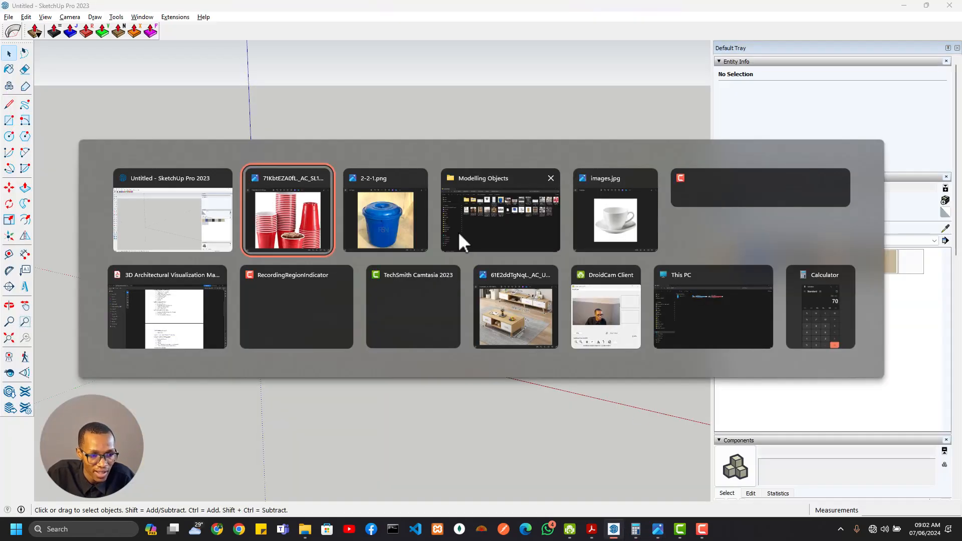
click(476, 233)
mouse_move(922, 112)
mouse_down()
mouse_move(895, 149)
mouse_move(423, 365)
mouse_move(433, 289)
mouse_move(299, 308)
mouse_move(258, 329)
mouse_move(258, 321)
mouse_up()
key(alt+Tab)
Rotate the red cups image about the red axis at its origin corner so that it stands upright
middle_drag(321, 365, 412, 363)
scroll(291, 360, up, 2)
key(q)
key(Right)
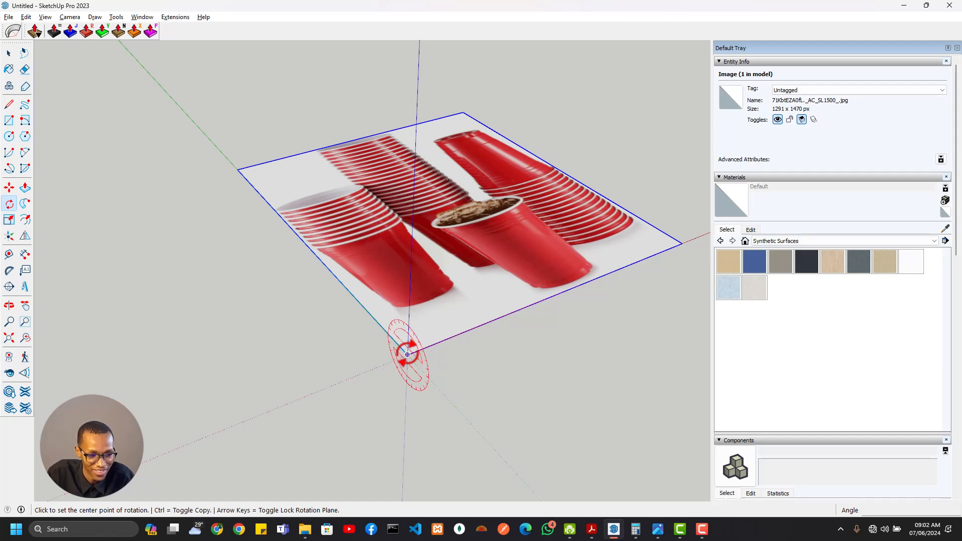
click(407, 355)
click(314, 254)
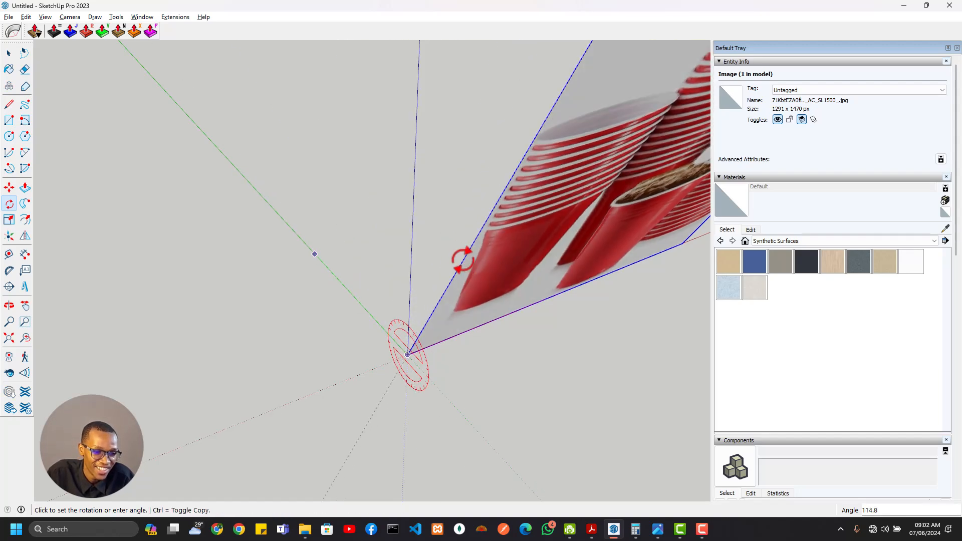
click(410, 256)
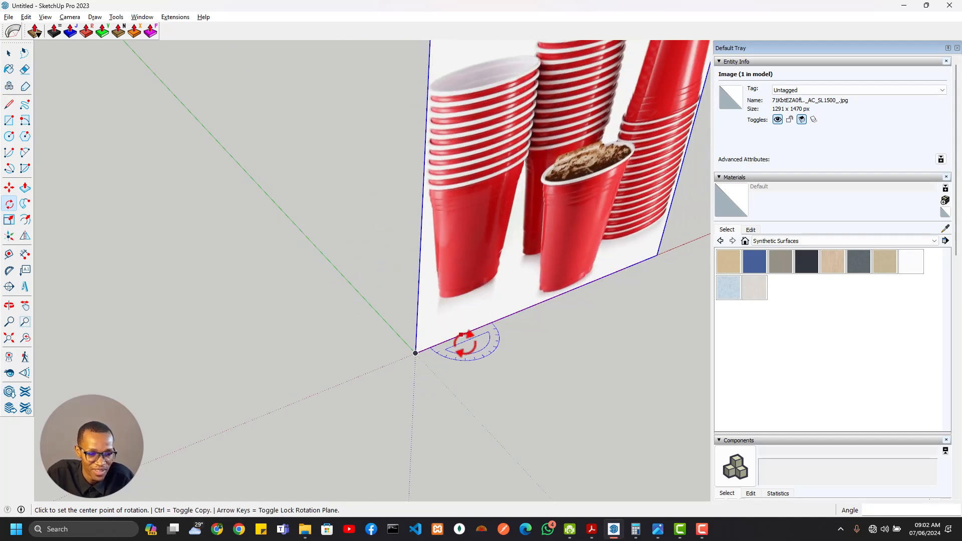
Move the upright cups image along the red axis away from the origin to clear space for modelling
middle_drag(464, 344, 389, 367)
key(m)
click(394, 358)
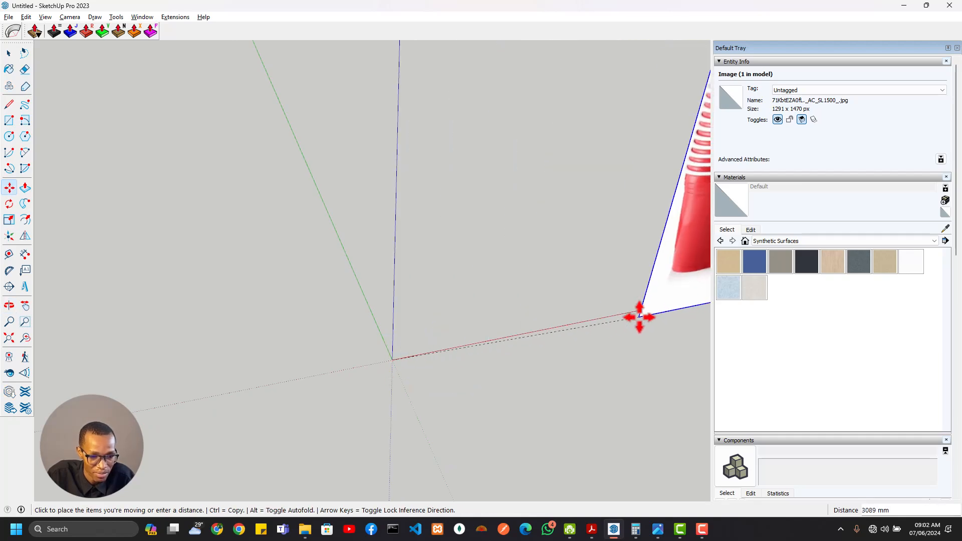
click(695, 300)
middle_drag(694, 299, 315, 303)
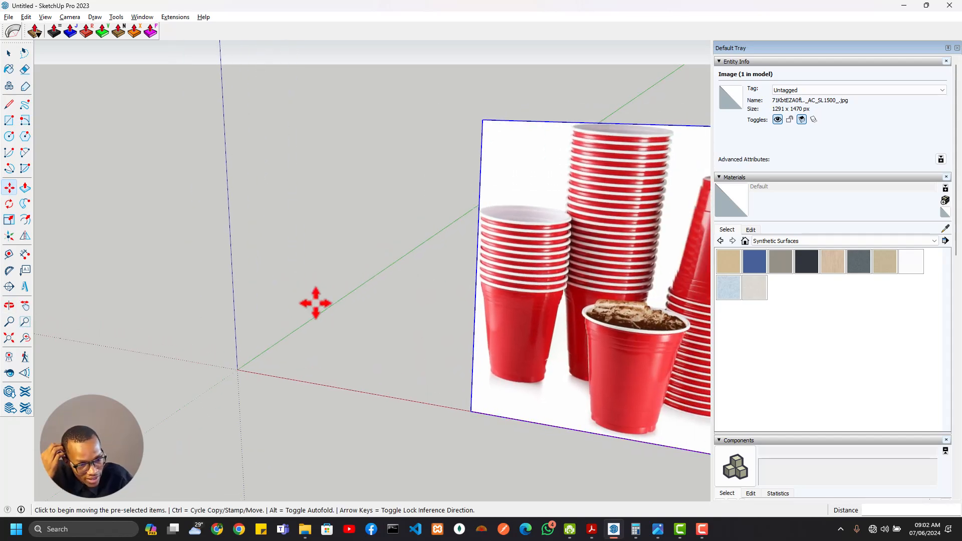
middle_drag(279, 339, 388, 380)
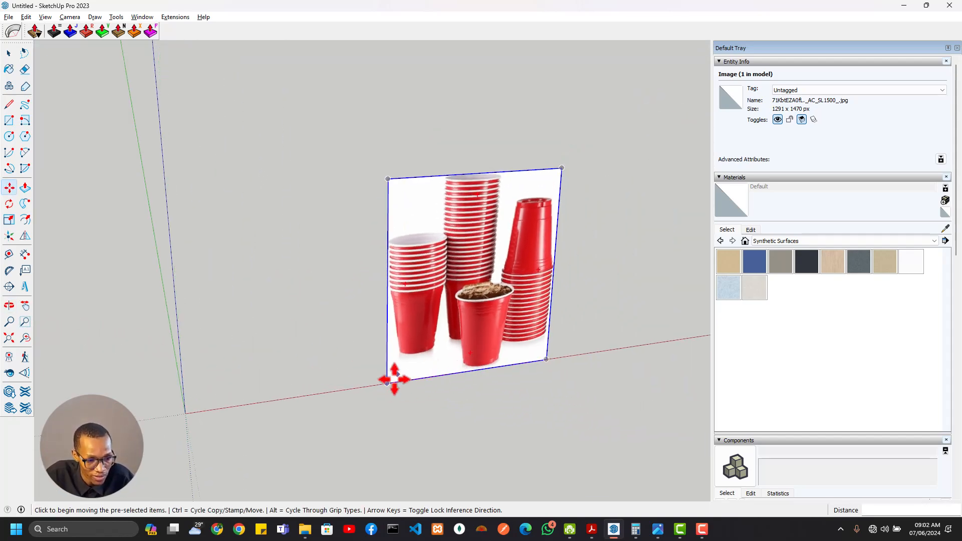
click(389, 384)
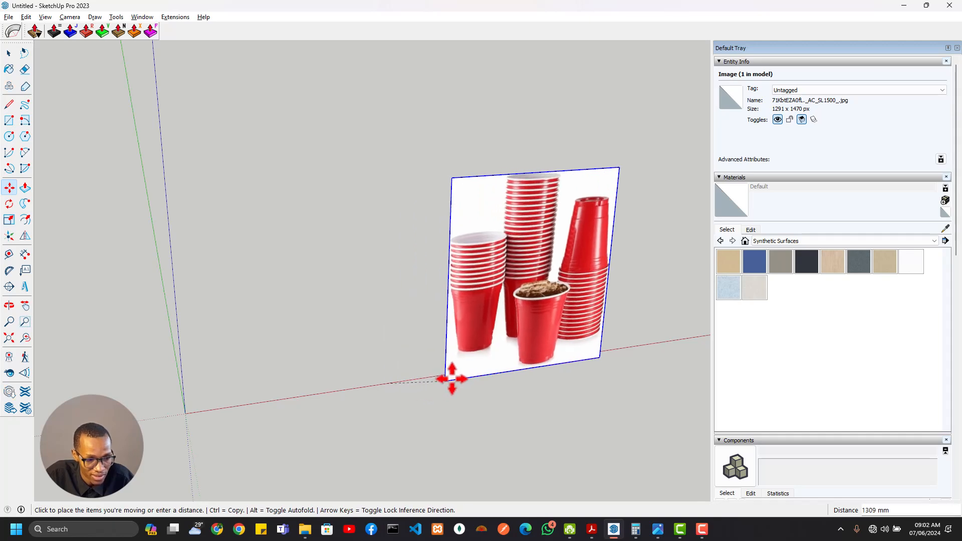
click(466, 373)
Examine the cups in the reference image, including their rims, tapered sides and the upside-down cup
scroll(372, 397, down, 2)
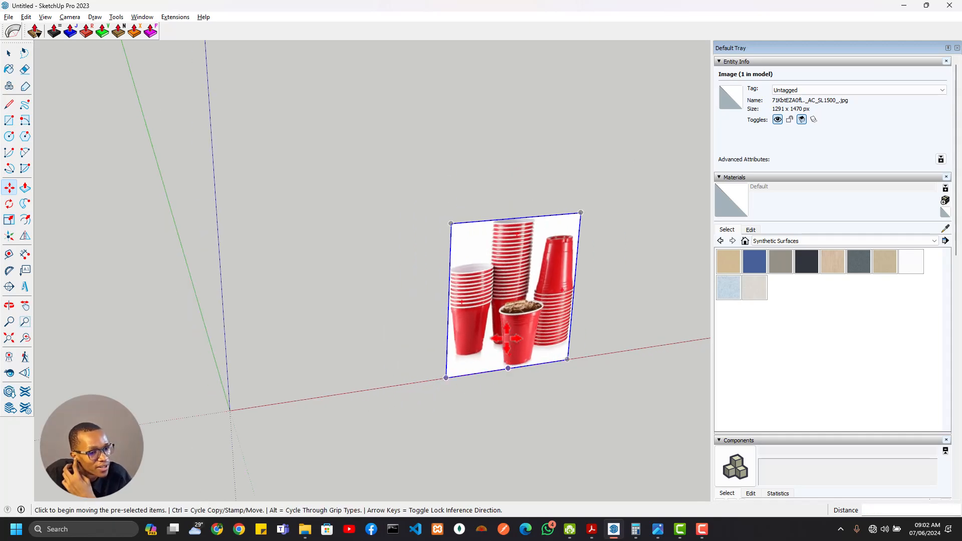
scroll(521, 320, up, 5)
scroll(473, 345, down, 3)
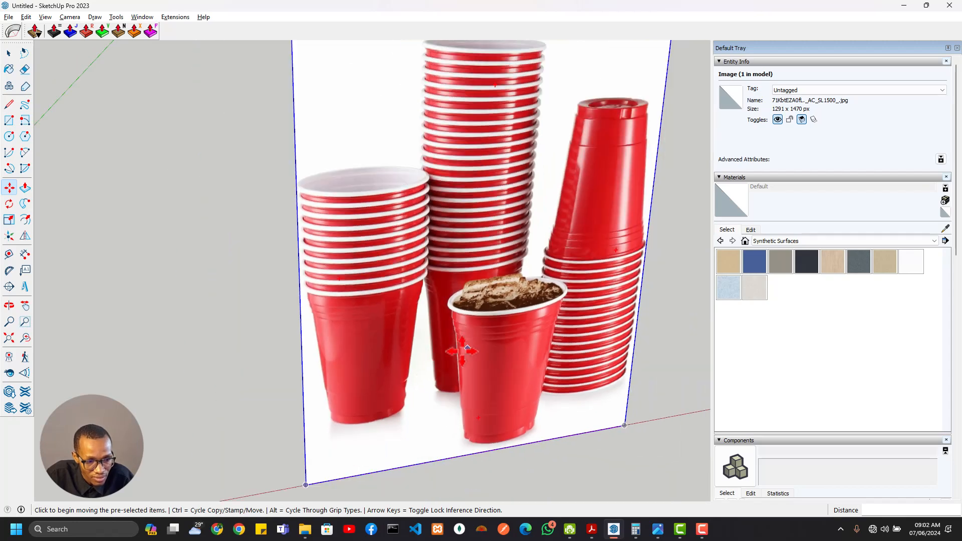
scroll(305, 405, down, 2)
shift+middle_drag(401, 329, 356, 381)
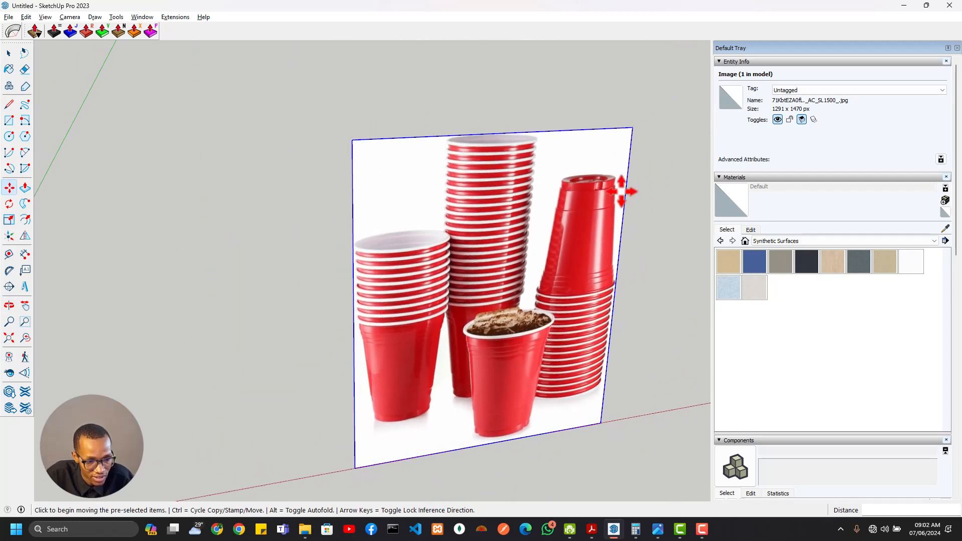
scroll(579, 172, up, 5)
scroll(580, 172, up, 2)
scroll(491, 215, down, 3)
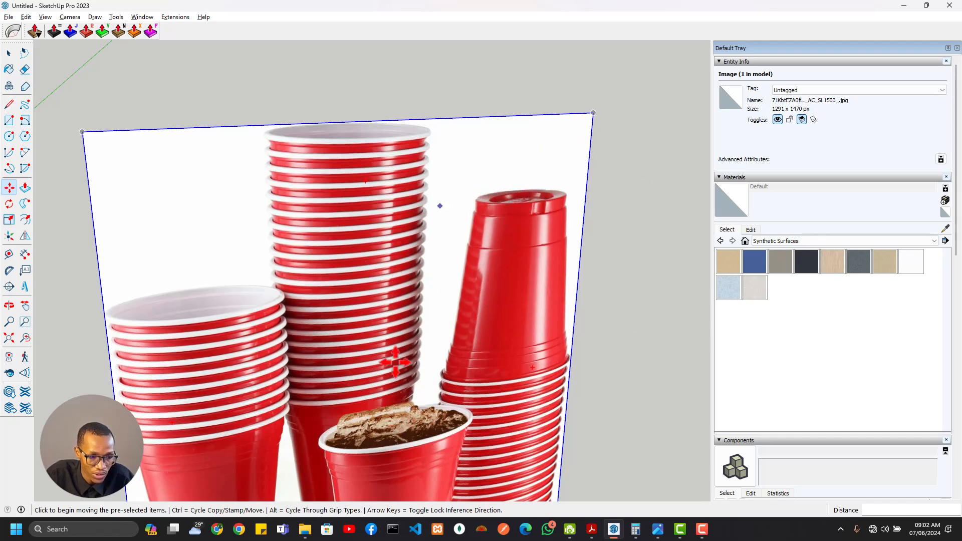
scroll(351, 199, down, 2)
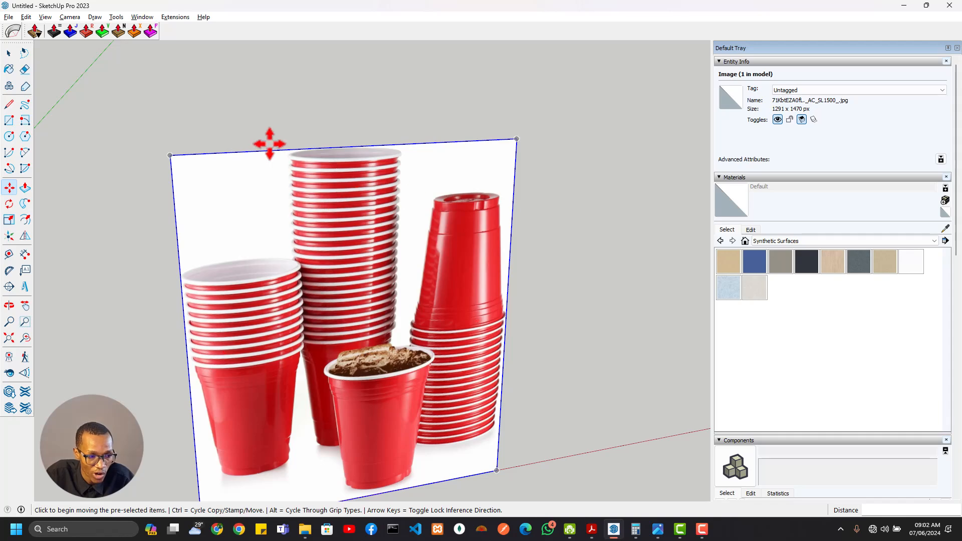
scroll(287, 182, down, 3)
shift+middle_drag(331, 258, 507, 278)
middle_drag(456, 313, 446, 276)
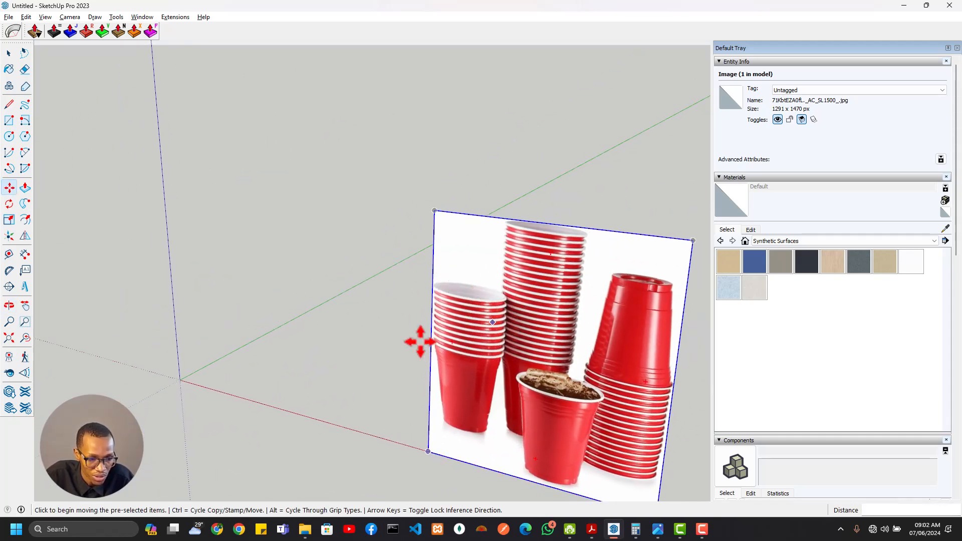
middle_drag(420, 341, 291, 369)
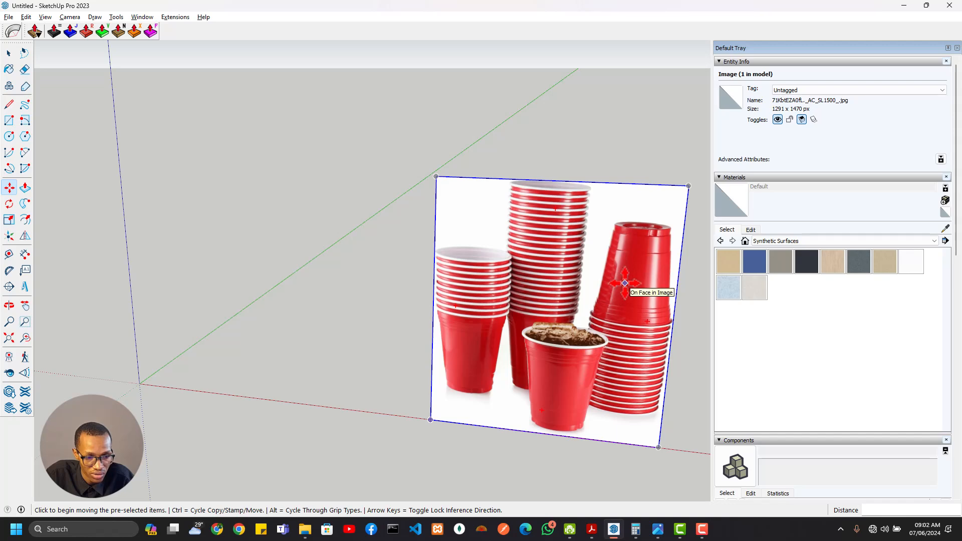
scroll(620, 251, up, 1)
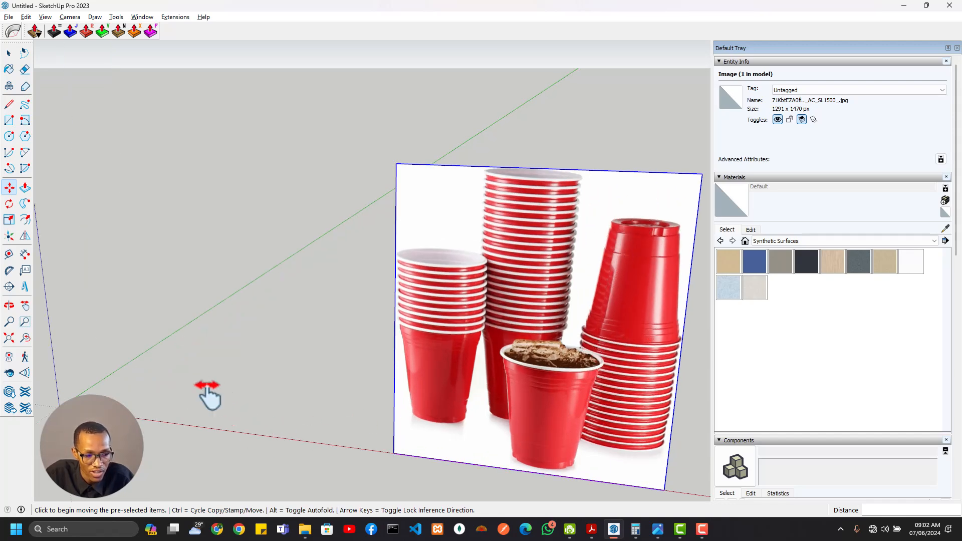
Draw a rectangle of about 19.3 m² on the ground from the origin and delete its face, keeping the edges
shift+middle_drag(208, 395, 429, 337)
key(r)
click(264, 366)
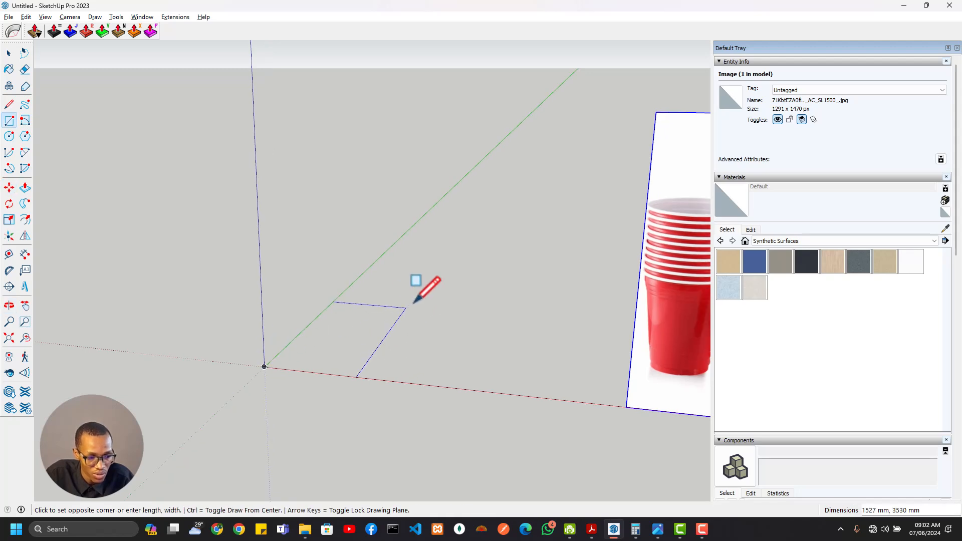
click(500, 281)
key(space)
key(Delete)
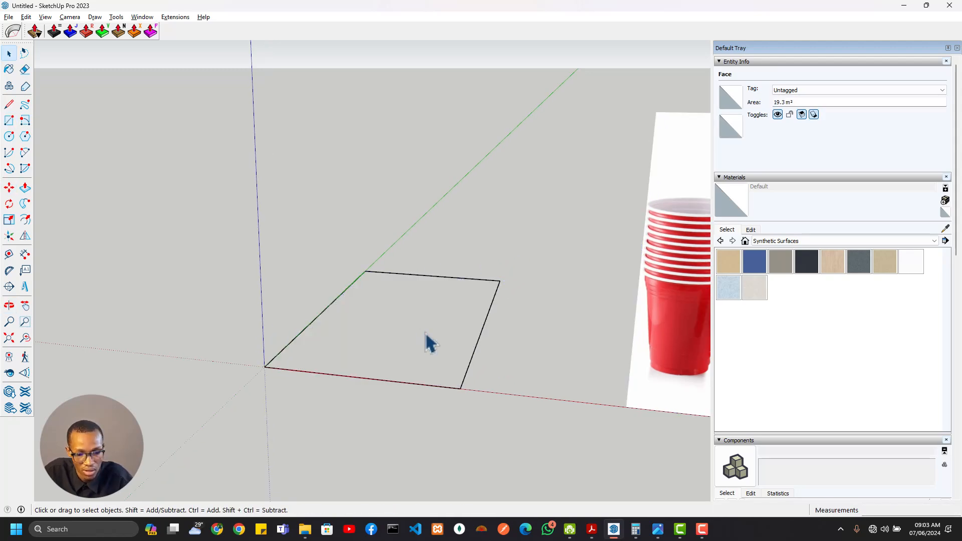
middle_drag(453, 328, 472, 365)
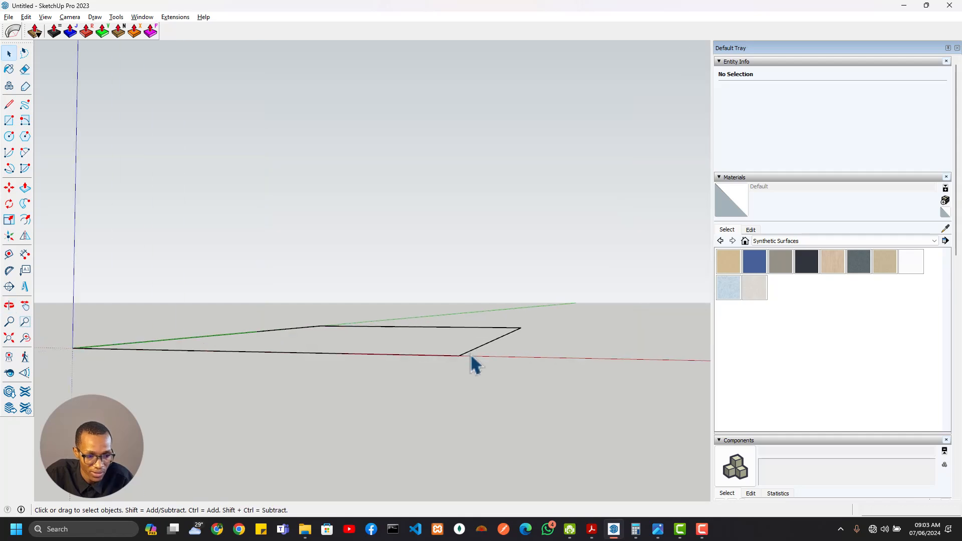
Draw a small upright rectangle at the ground outline's corner on the red axis and delete the ground face
scroll(473, 365, up, 3)
key(r)
click(439, 447)
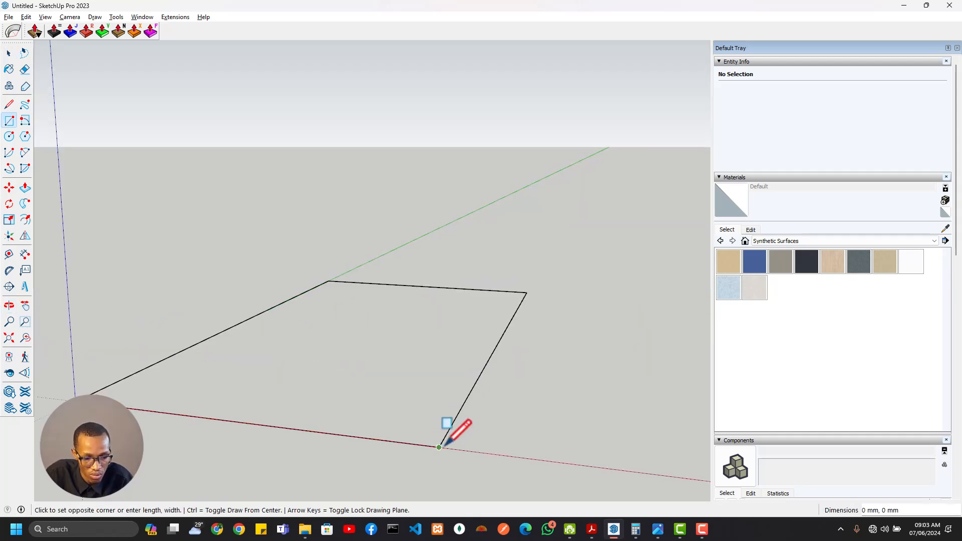
middle_drag(458, 426, 564, 329)
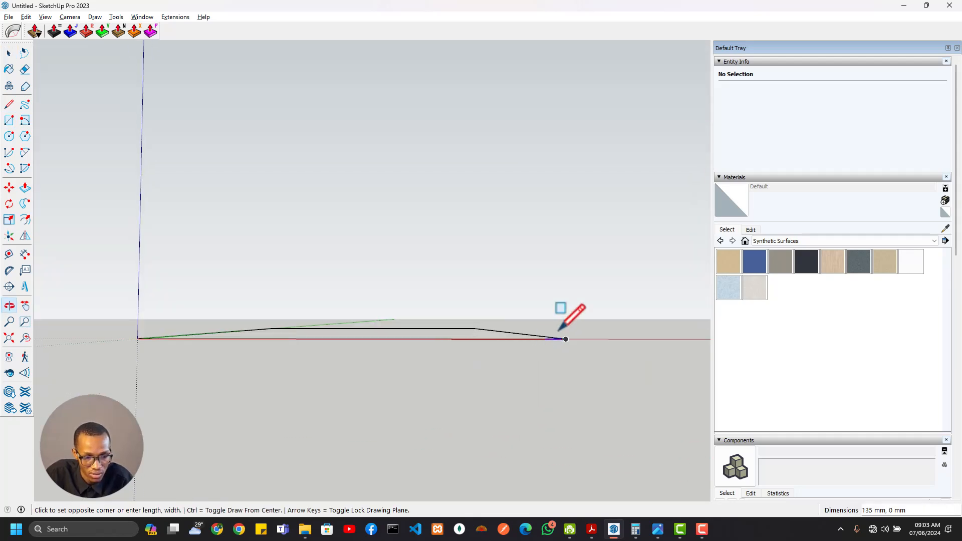
click(581, 301)
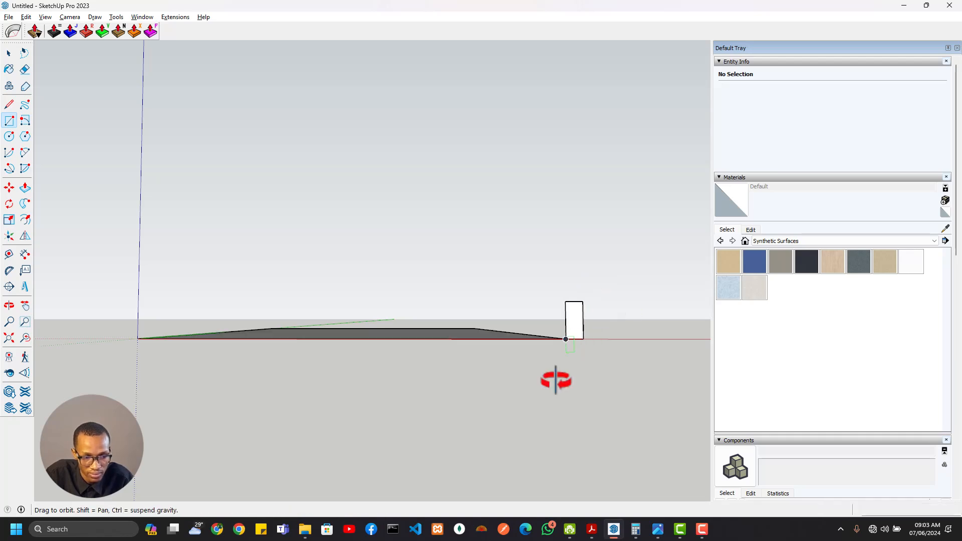
middle_drag(554, 381, 513, 422)
key(space)
click(479, 368)
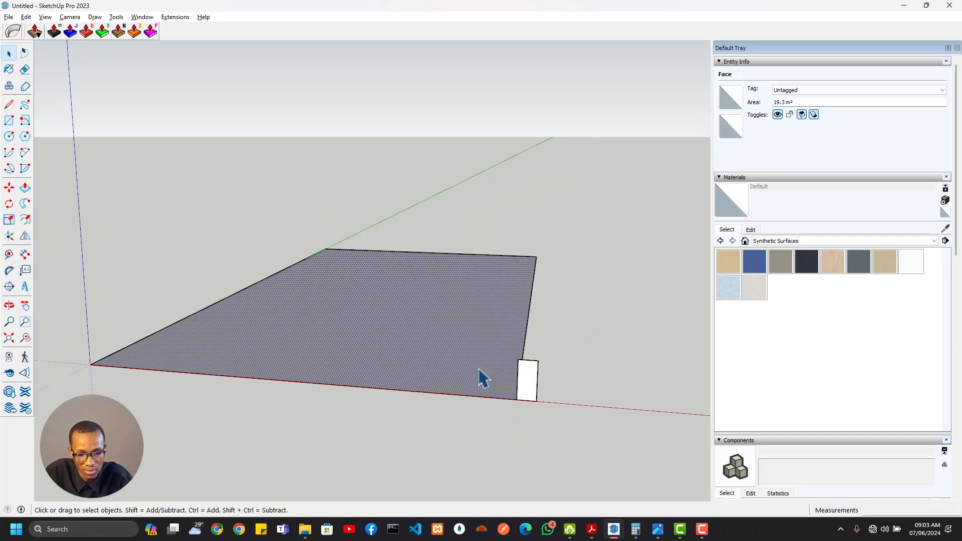
key(Delete)
Draw an S-shaped profile of two arcs between opposite corners of the upright rectangle and erase the edges outside it
scroll(539, 401, up, 2)
key(a)
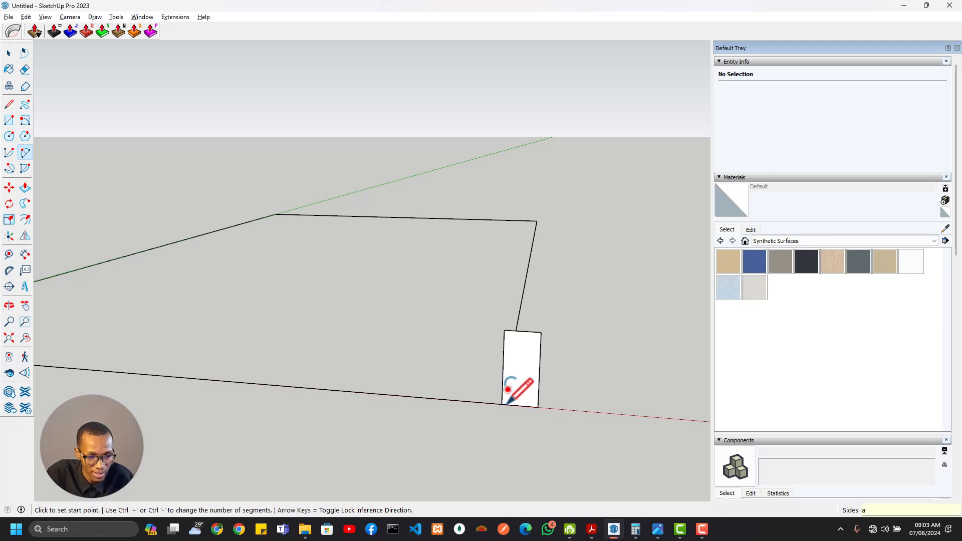
scroll(502, 403, up, 2)
click(501, 404)
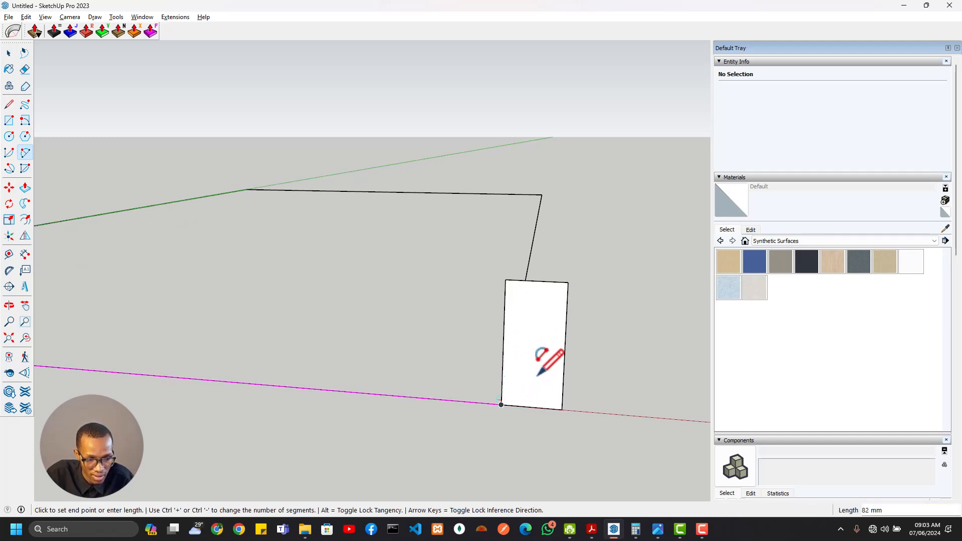
click(542, 342)
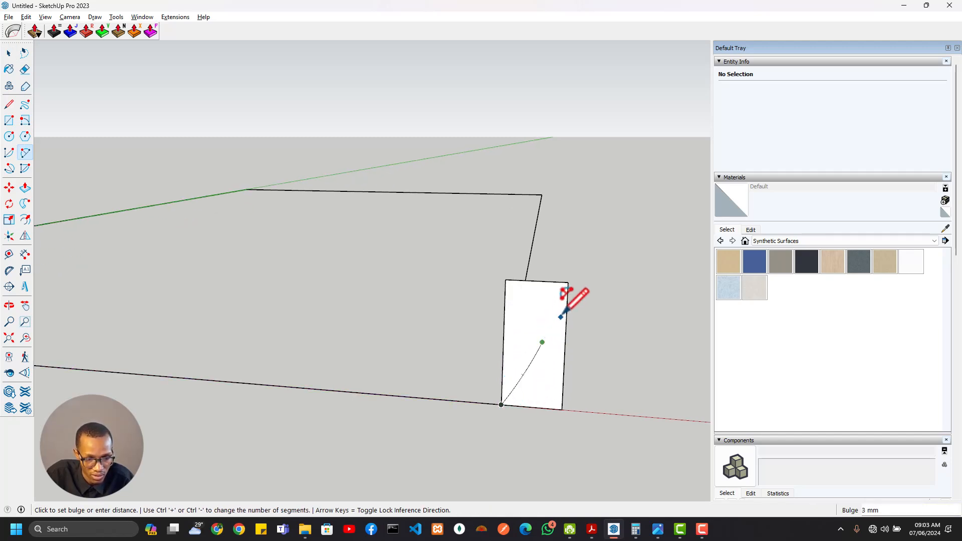
click(543, 325)
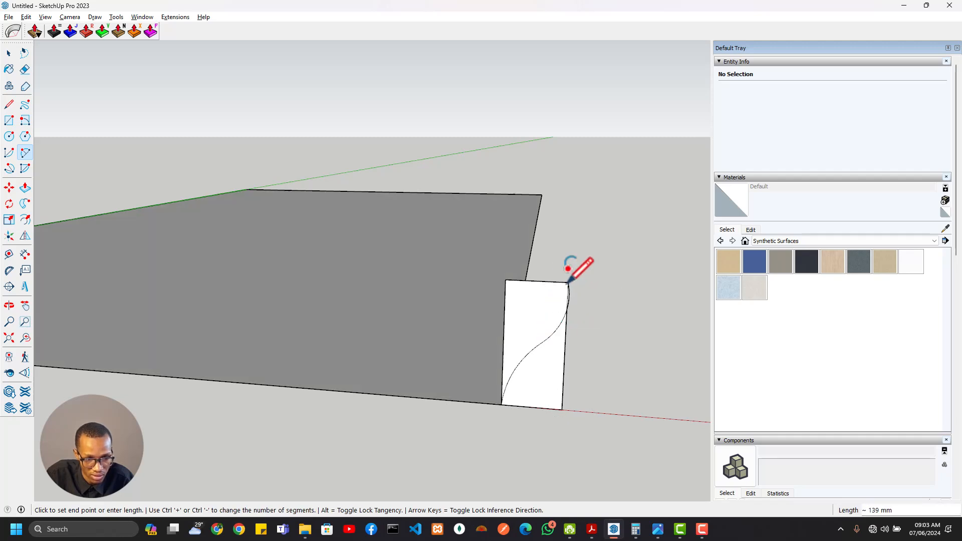
scroll(568, 290, up, 2)
key(e)
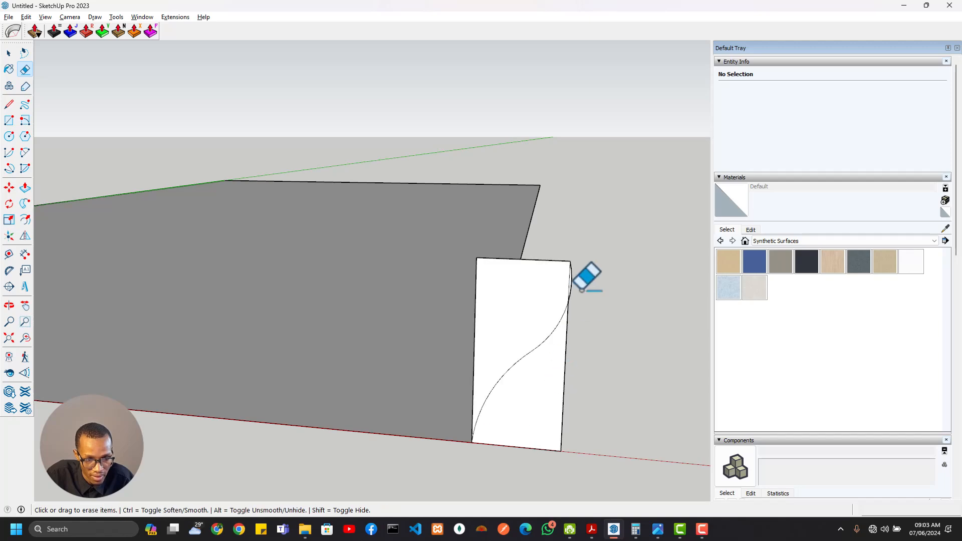
drag(572, 286, 567, 425)
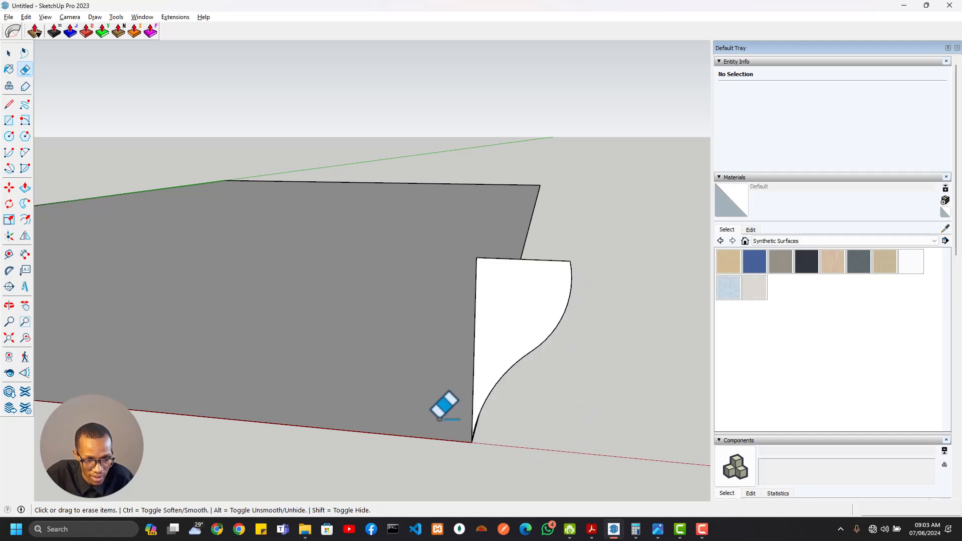
key(space)
scroll(407, 391, down, 1)
click(406, 391)
key(Delete)
middle_drag(421, 387, 490, 367)
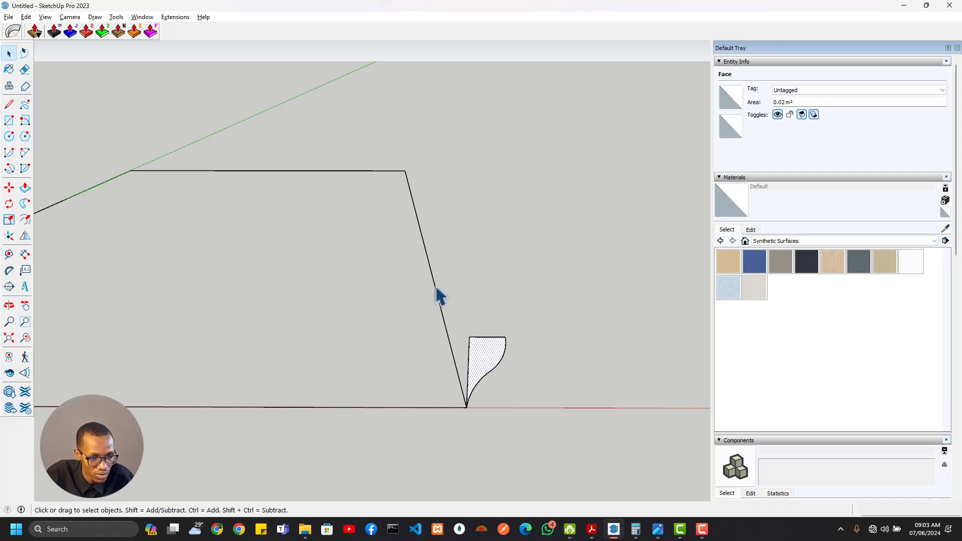
key(ctrl+z)
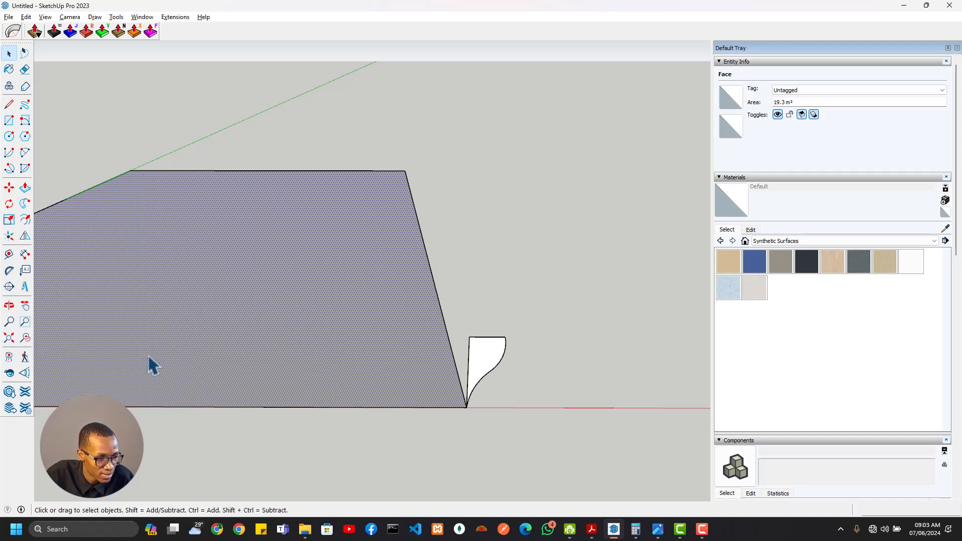
Sweep the curved profile around all four edges of the ground rectangle with Follow Me and inspect the resulting frame
shift+click(423, 308)
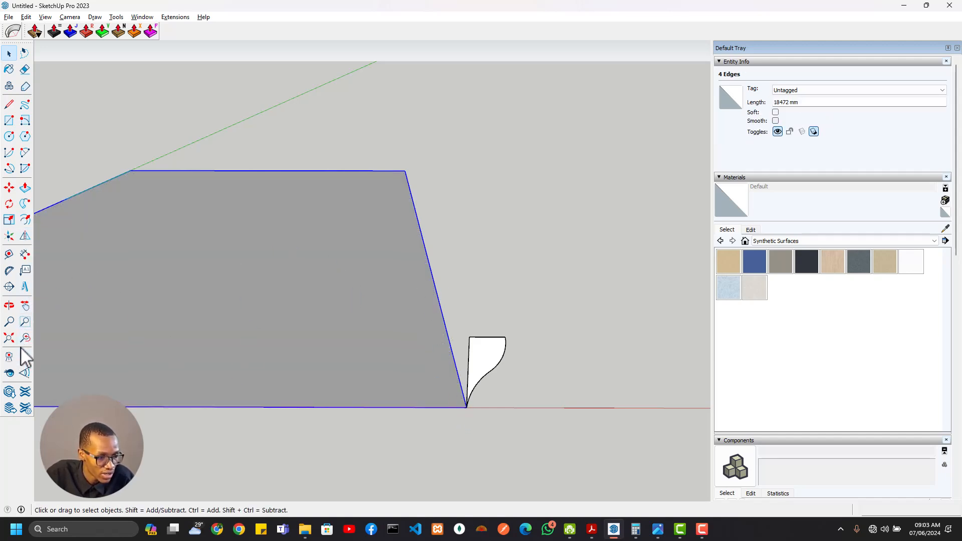
click(25, 204)
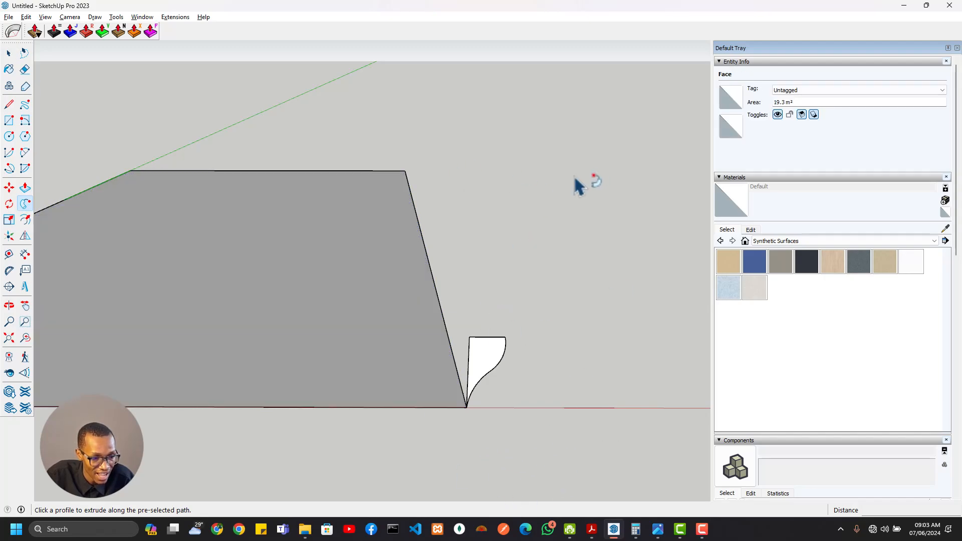
click(496, 369)
scroll(526, 348, down, 4)
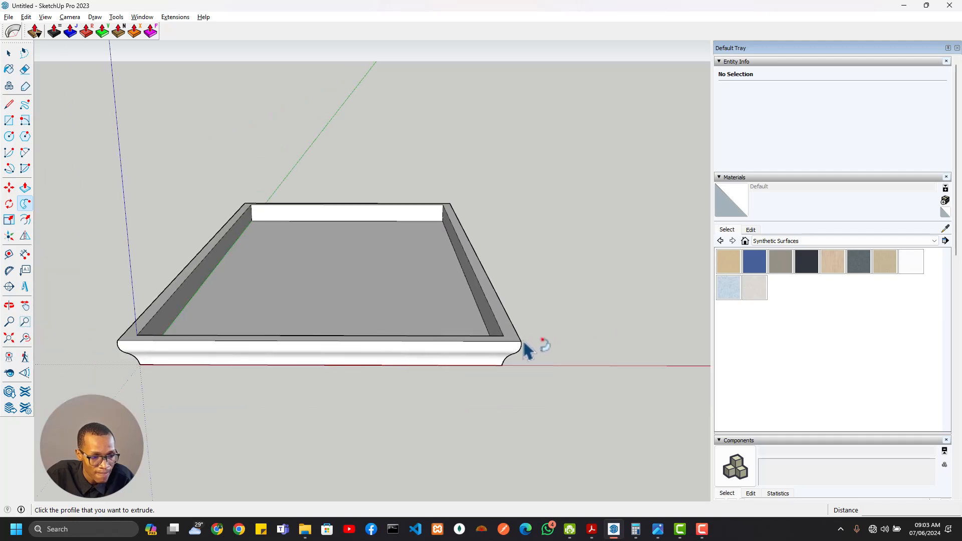
mouse_move(451, 396)
middle_down()
mouse_move(481, 231)
mouse_move(601, 212)
mouse_move(559, 345)
mouse_move(311, 408)
mouse_move(218, 334)
mouse_move(296, 257)
mouse_move(418, 365)
mouse_move(490, 444)
mouse_move(499, 372)
mouse_move(412, 347)
mouse_move(395, 412)
mouse_move(401, 421)
mouse_move(437, 408)
middle_up()
middle_drag(382, 374, 421, 438)
scroll(421, 436, down, 4)
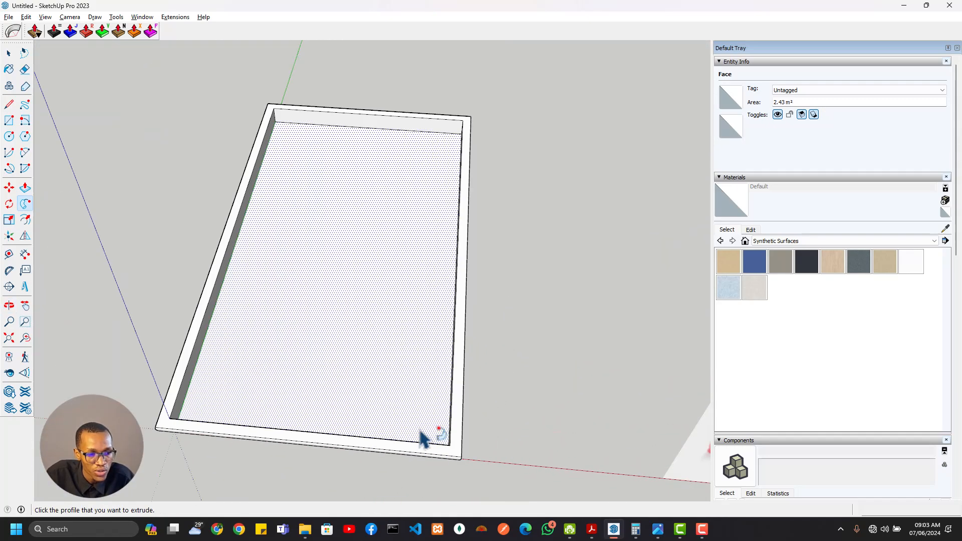
Undo the Follow Me sweep and delete the ground rectangle with all its edges, keeping only the curved profile
key(ctrl+z)
middle_drag(401, 400, 404, 271)
key(space)
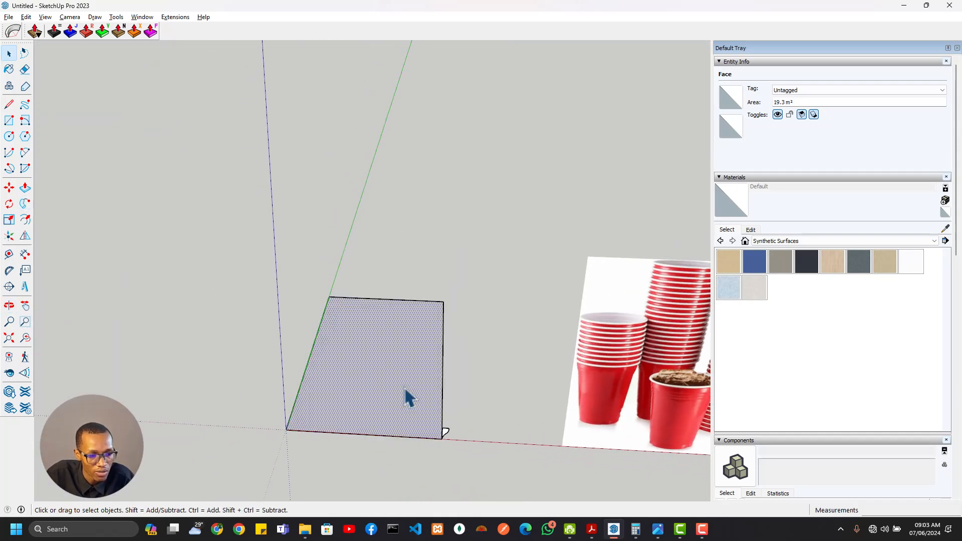
middle_drag(408, 398, 389, 451)
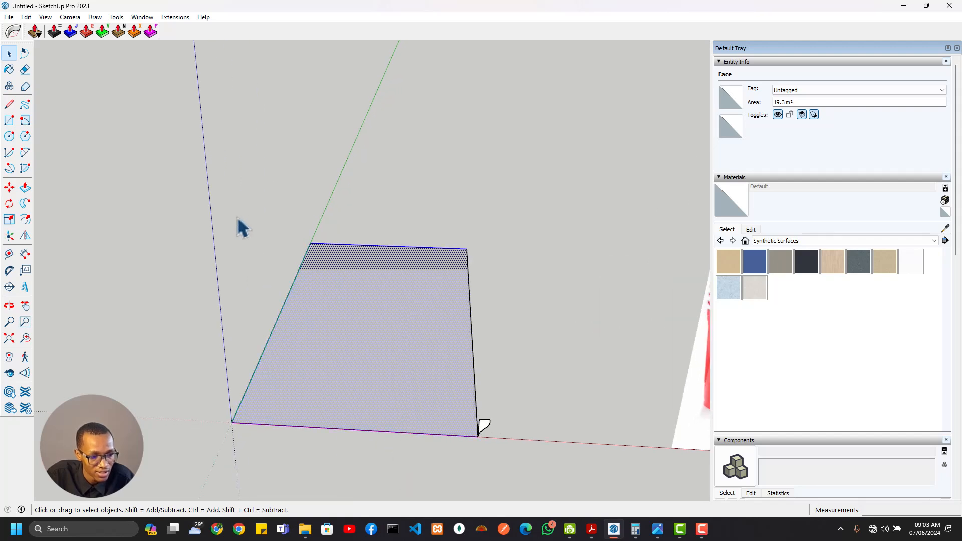
key(Delete)
drag(503, 296, 484, 269)
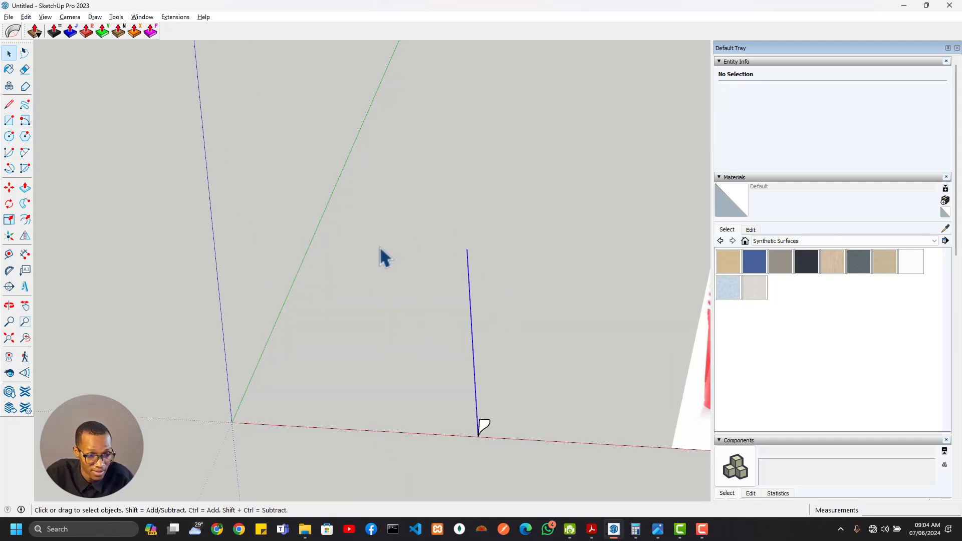
click(71, 230)
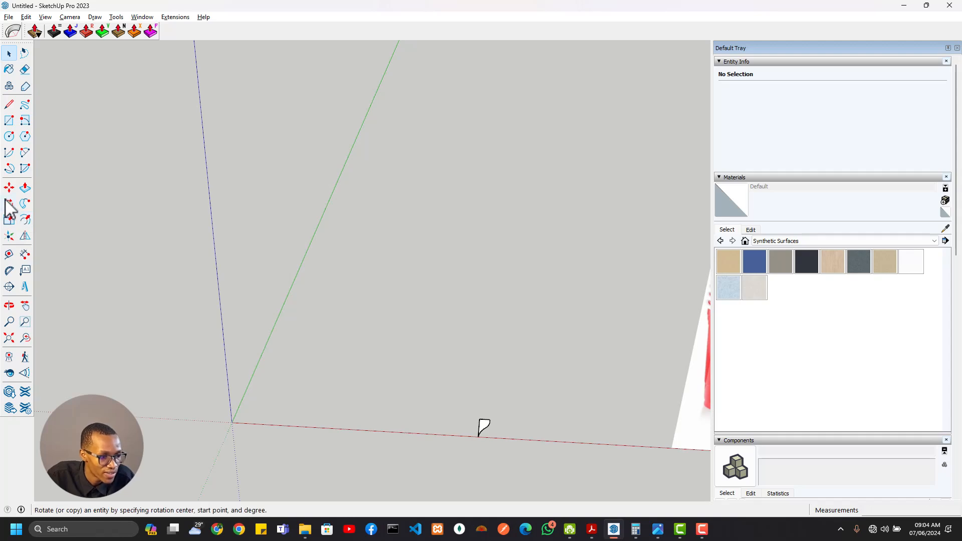
click(10, 137)
click(231, 422)
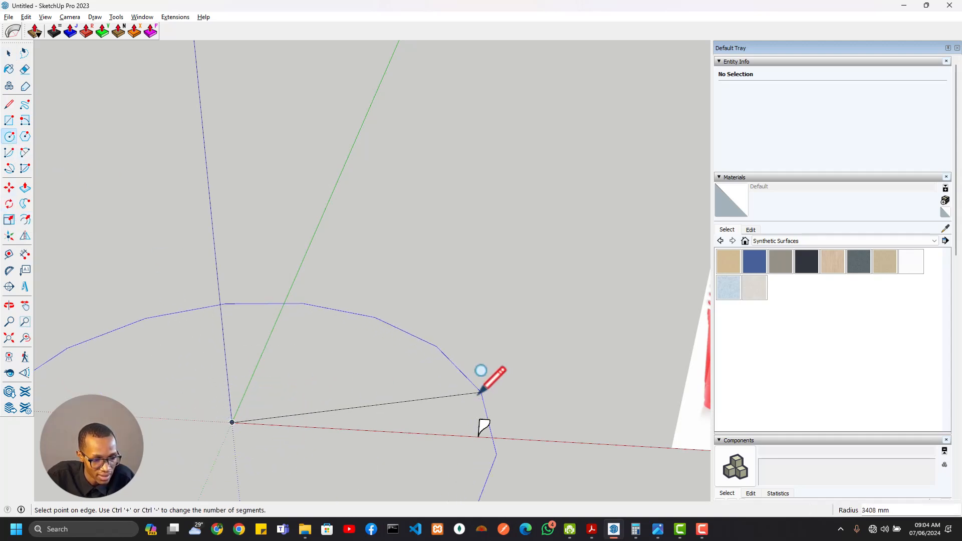
click(477, 436)
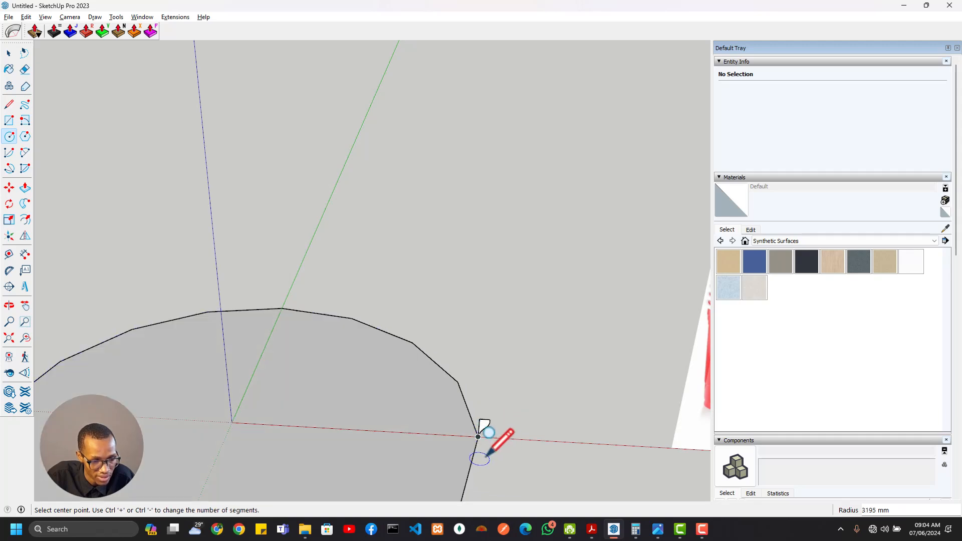
key(ctrl+z)
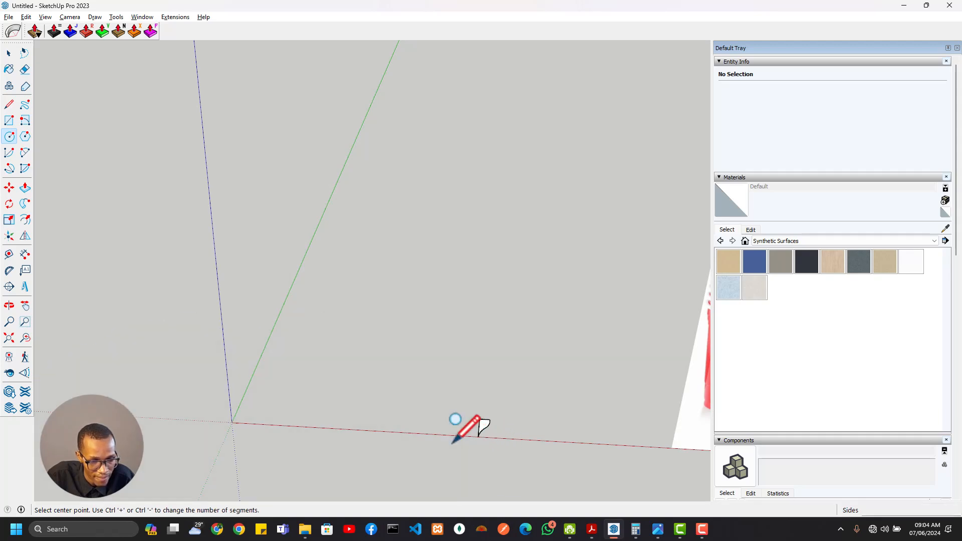
Draw a 64-segment circle on the ground, centred on the origin and reaching the curved profile's lower corner
click(232, 422)
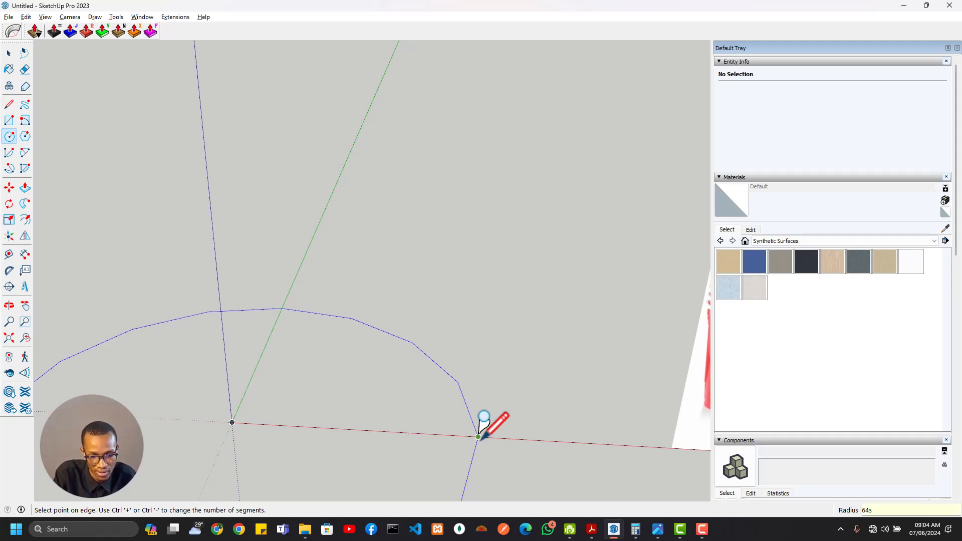
text(64s)
key(Return)
click(479, 436)
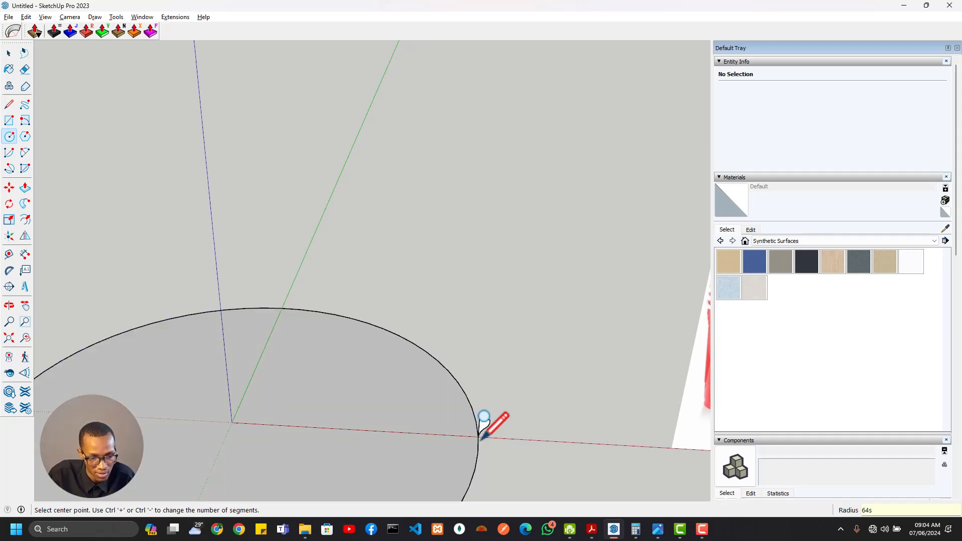
Sweep the curved profile around the circular face with Follow Me
middle_drag(516, 425, 462, 343)
key(space)
click(222, 327)
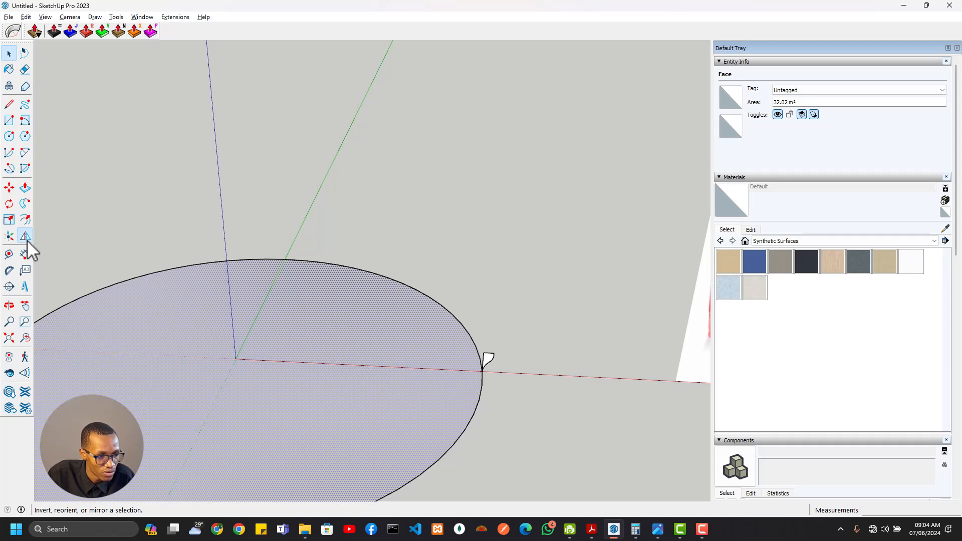
click(25, 204)
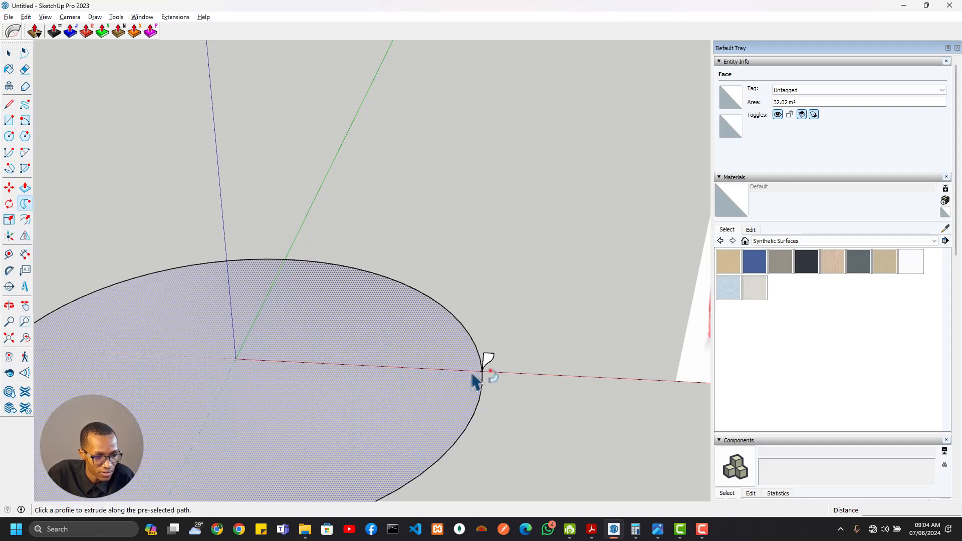
click(490, 366)
middle_drag(511, 406, 569, 304)
Delete the entire swept ring together with its circular base
triple_click(567, 301)
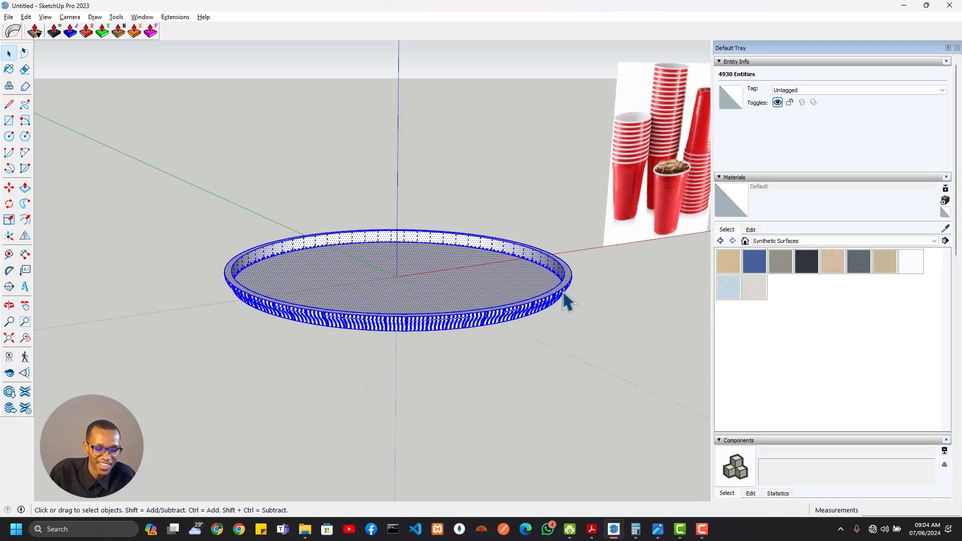
key(Delete)
middle_drag(546, 282, 473, 288)
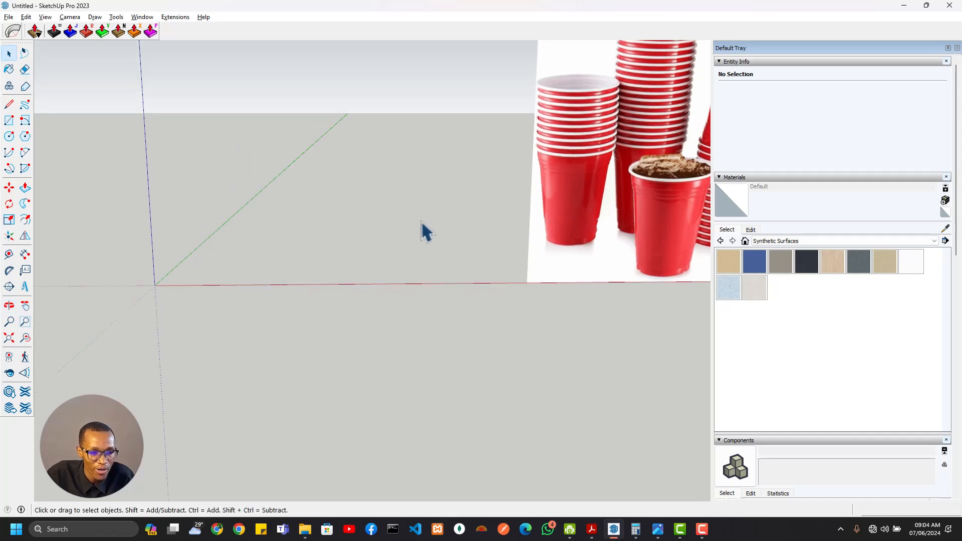
Scale the cups image down uniformly from its upper outer corner to less than a third of its size
click(543, 295)
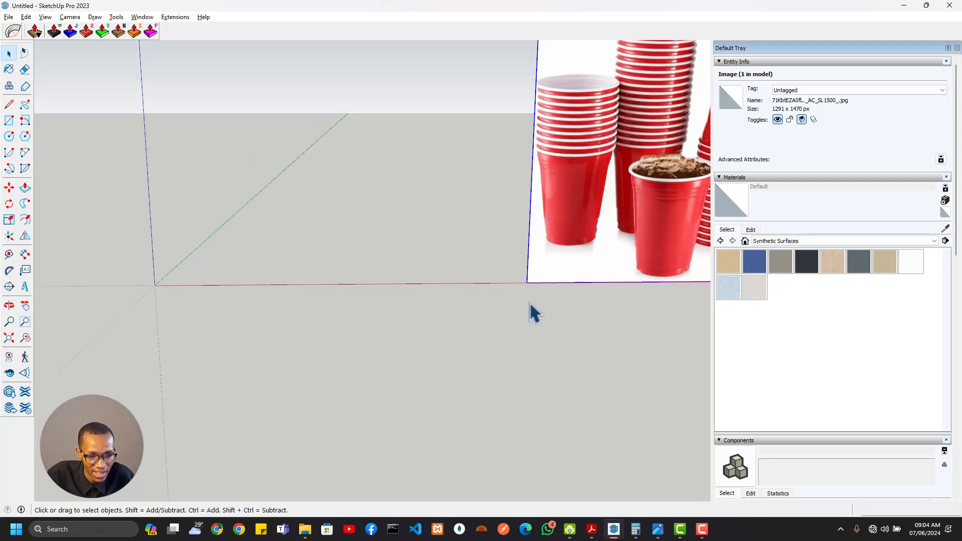
scroll(550, 271, down, 2)
scroll(551, 273, down, 1)
key(s)
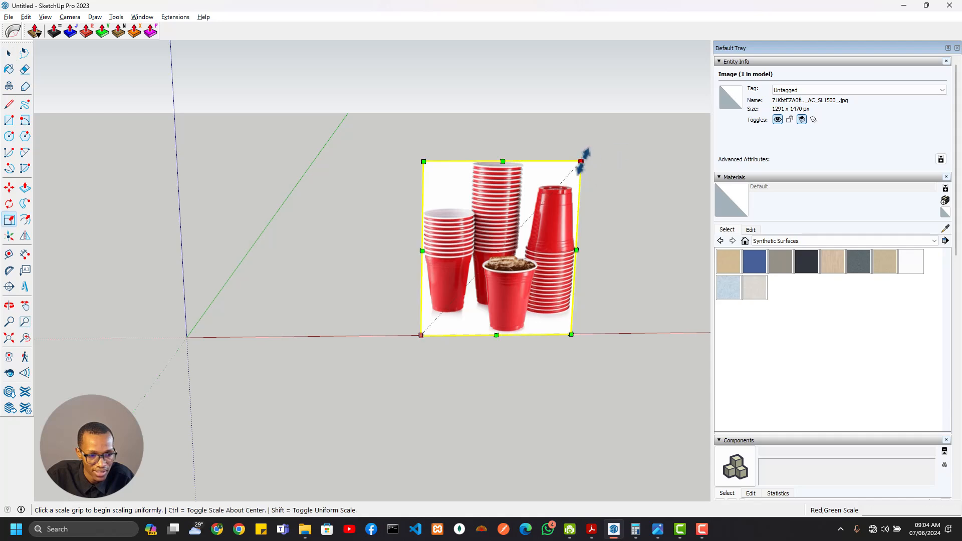
click(580, 157)
click(469, 284)
Move the reduced cups image along the red axis to a spot close to the origin
key(m)
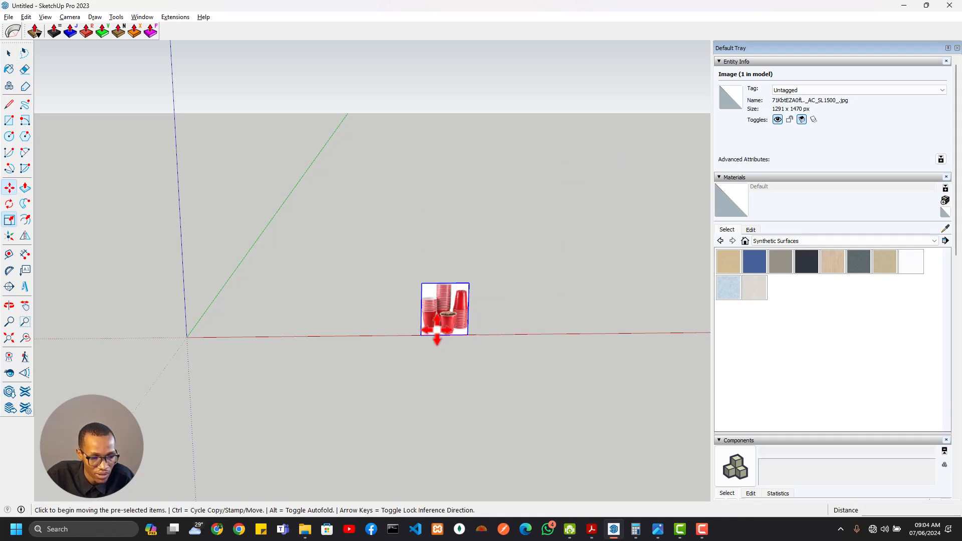
click(426, 335)
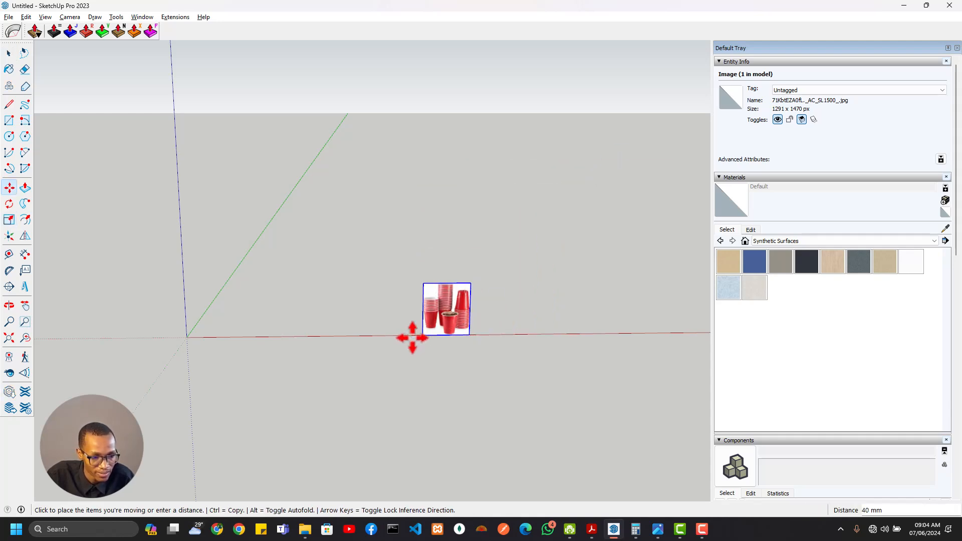
click(226, 335)
scroll(202, 346, up, 2)
scroll(202, 345, up, 3)
middle_drag(223, 317, 237, 260)
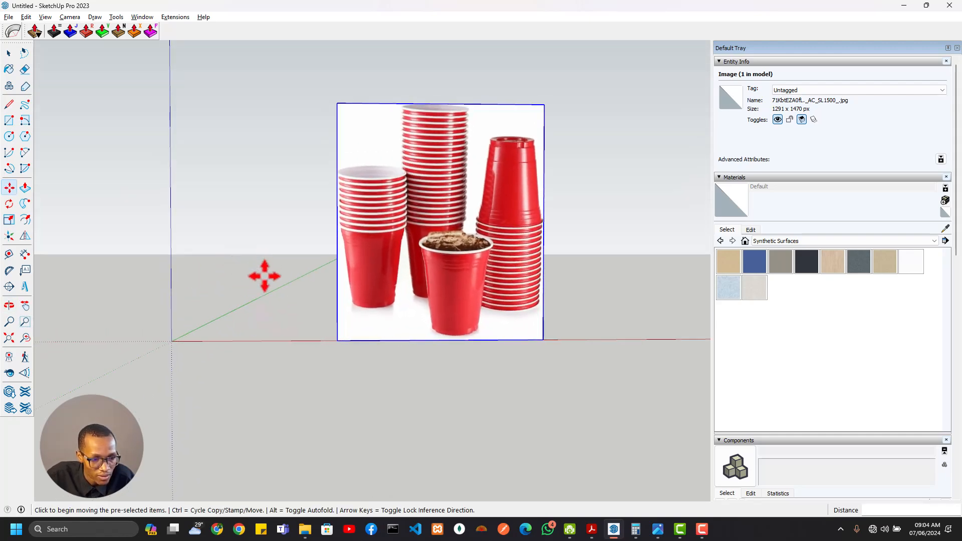
scroll(520, 170, up, 3)
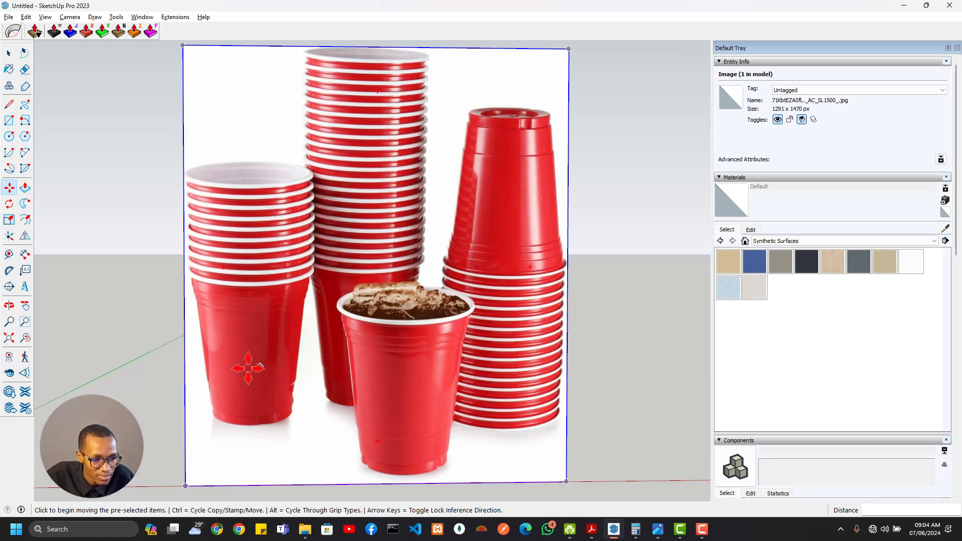
Draw a vertical rectangle about 994 mm tall from the origin, standing along the red axis beside the cups image
scroll(248, 368, down, 3)
key(r)
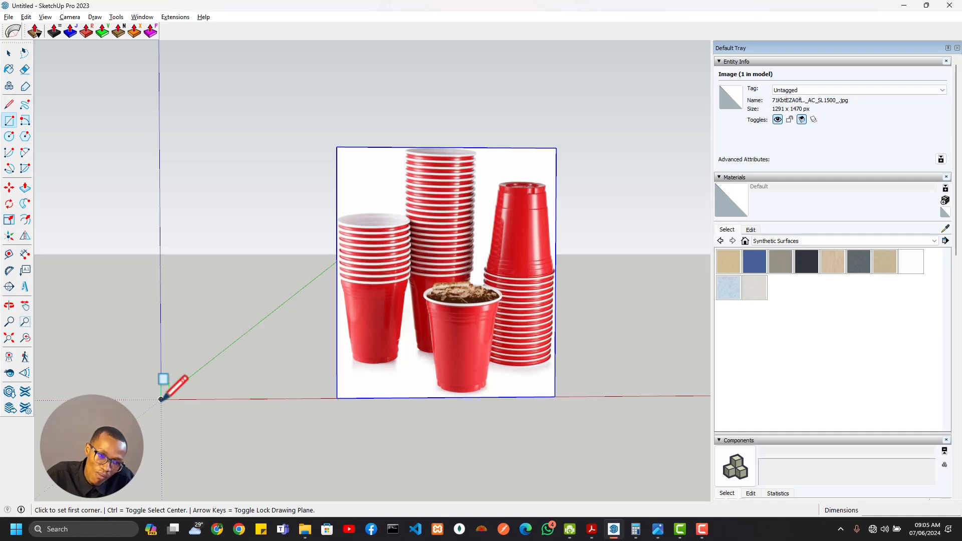
click(161, 399)
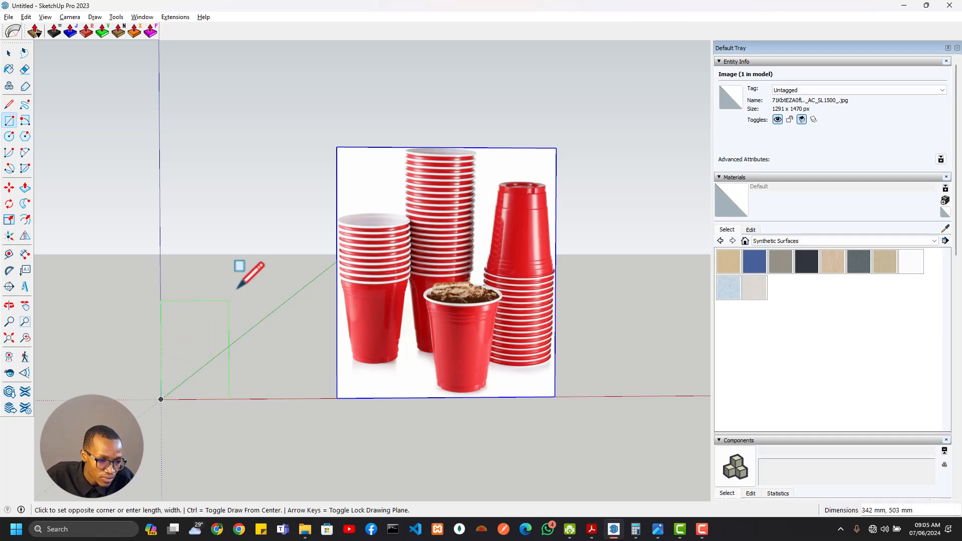
click(309, 204)
middle_drag(266, 384, 216, 388)
scroll(215, 389, up, 2)
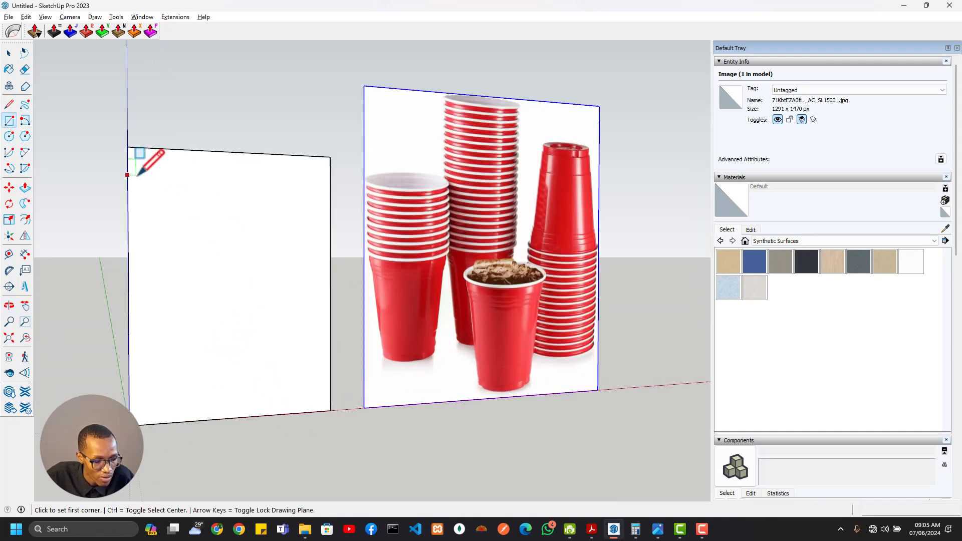
key(t)
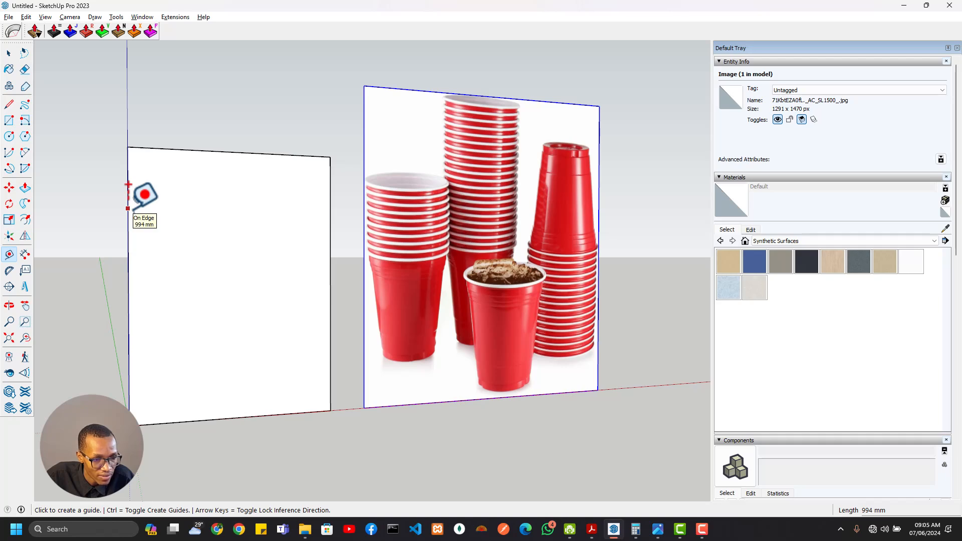
click(128, 208)
key(Escape)
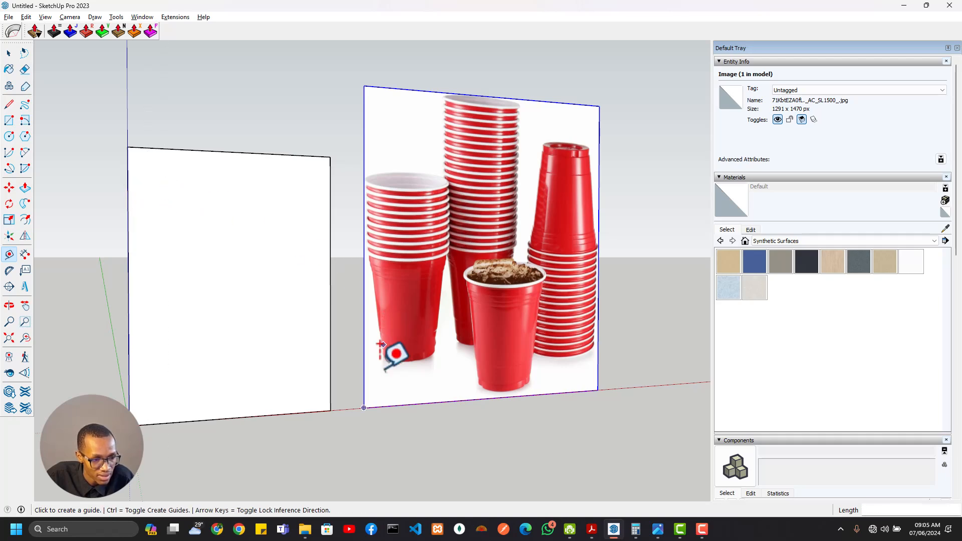
Move the cups image by its lower inner corner onto the rectangle's corner at the origin
key(m)
click(363, 408)
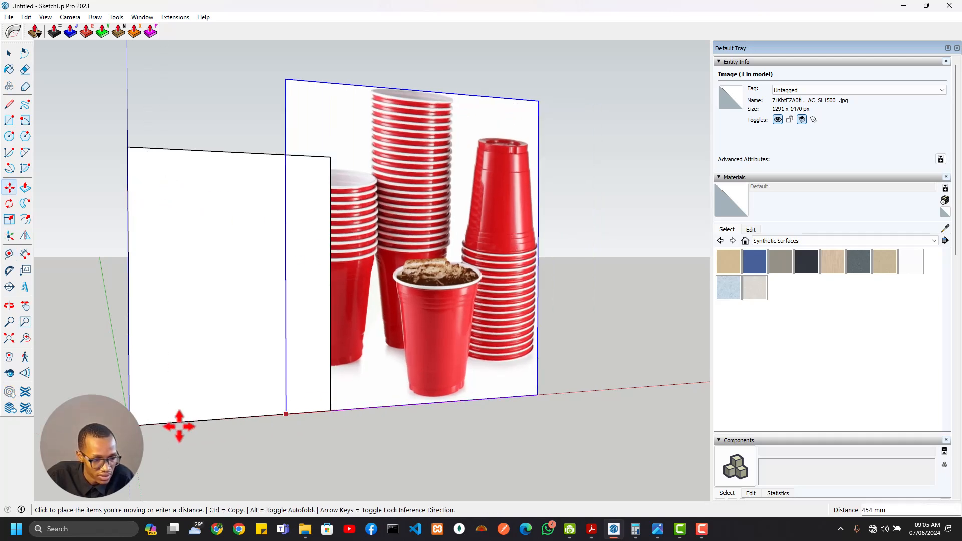
click(129, 425)
Delete the rectangle's face, keeping its edges over the cups image
middle_drag(229, 242, 122, 203)
key(space)
click(241, 279)
key(Delete)
key(l)
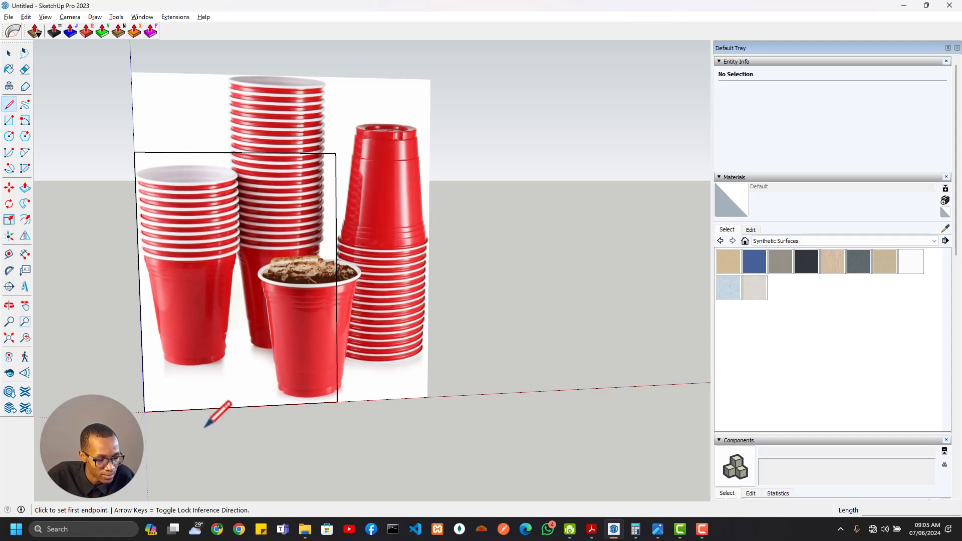
Scale the cups image uniformly from its upper outer corner by about 1.69
key(space)
click(236, 349)
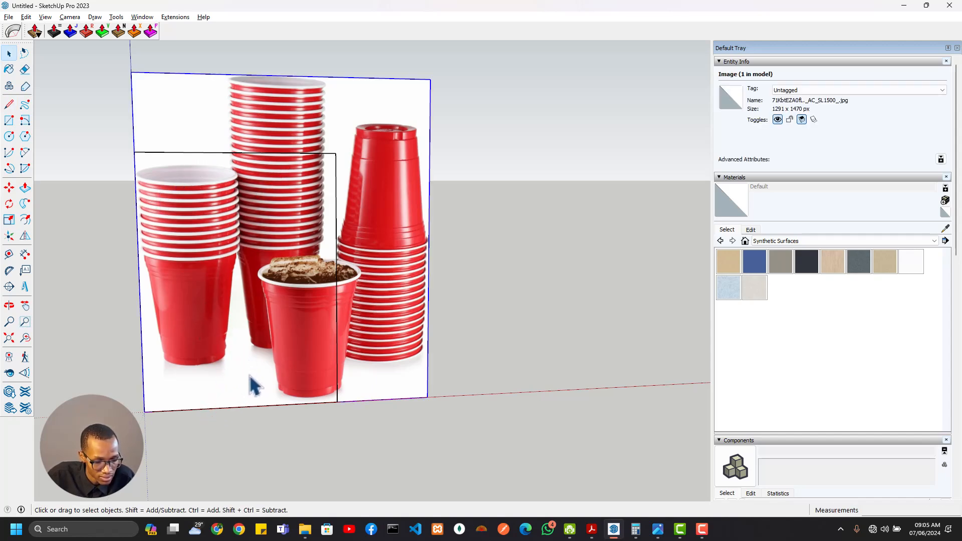
scroll(289, 239, down, 2)
key(s)
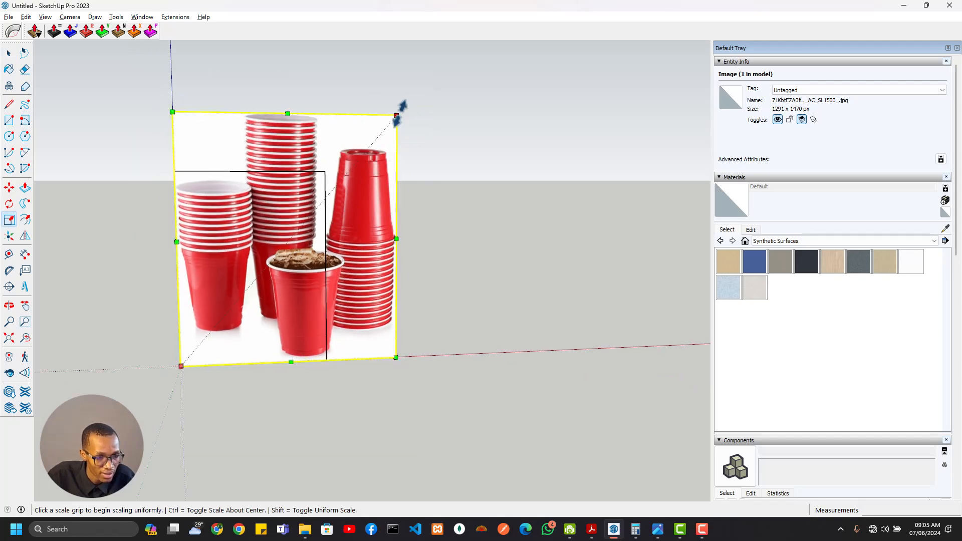
click(400, 111)
scroll(436, 7, up, 3)
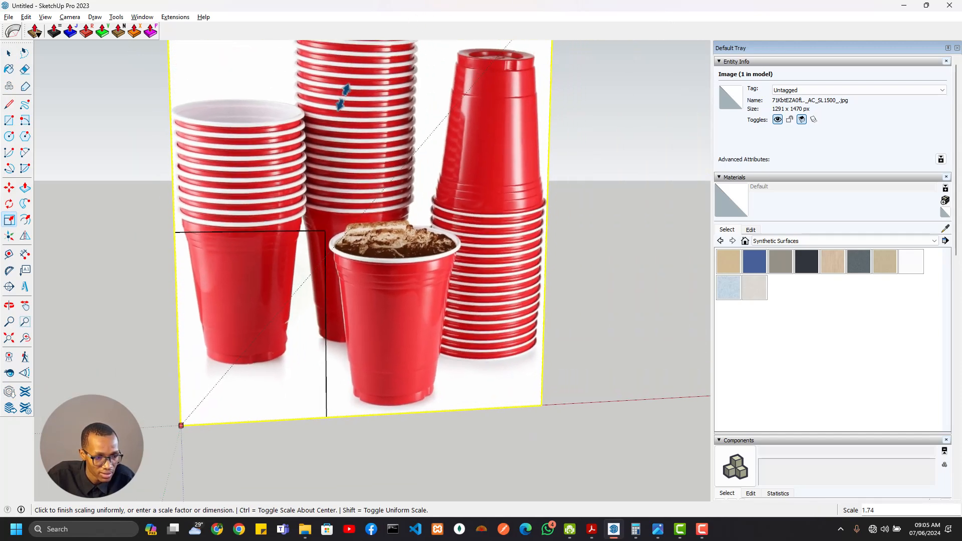
click(339, 98)
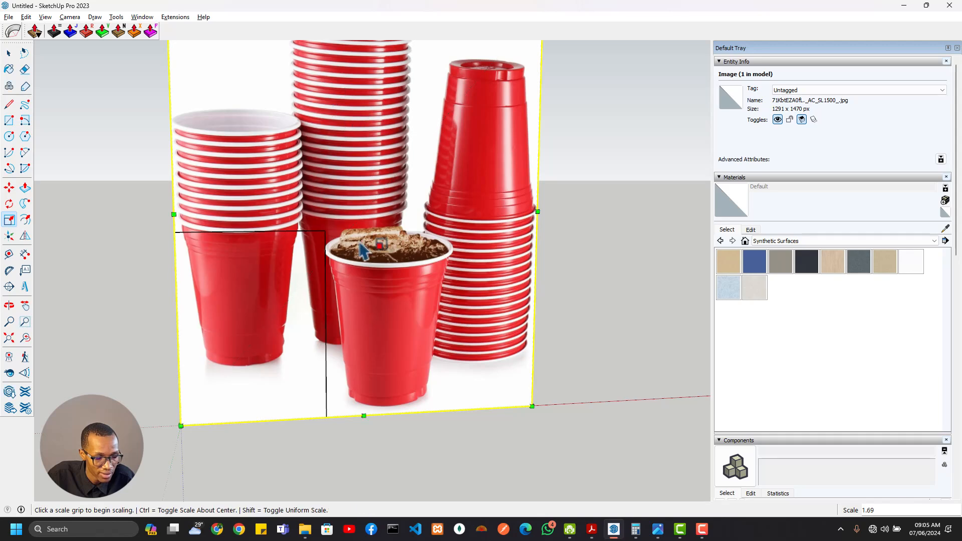
Move the cups image back along the red axis about 1092 mm to centre the front cup on the blue axis
key(m)
click(532, 406)
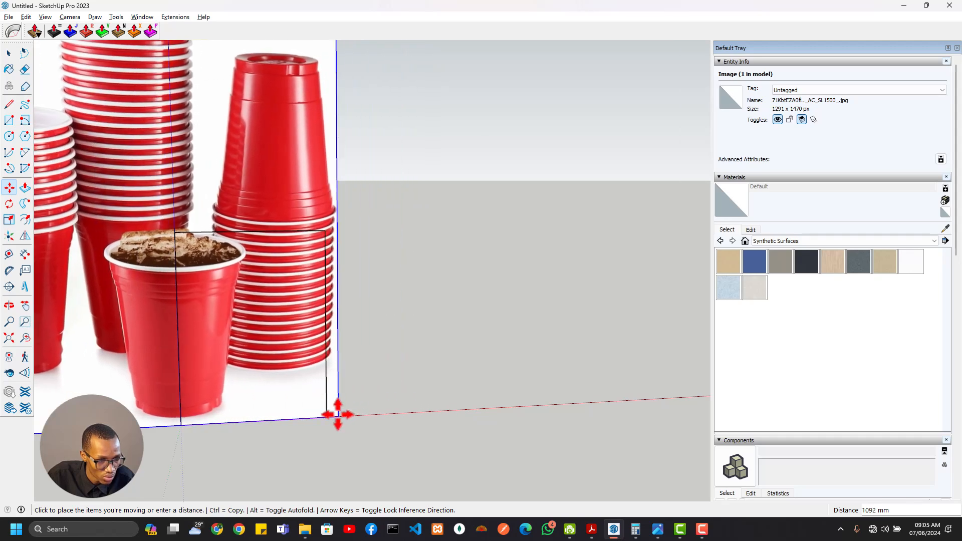
click(337, 415)
Draw a thin rectangle about 195 mm wide from the blue axis to the outer edge of the front cup's base
scroll(163, 421, up, 3)
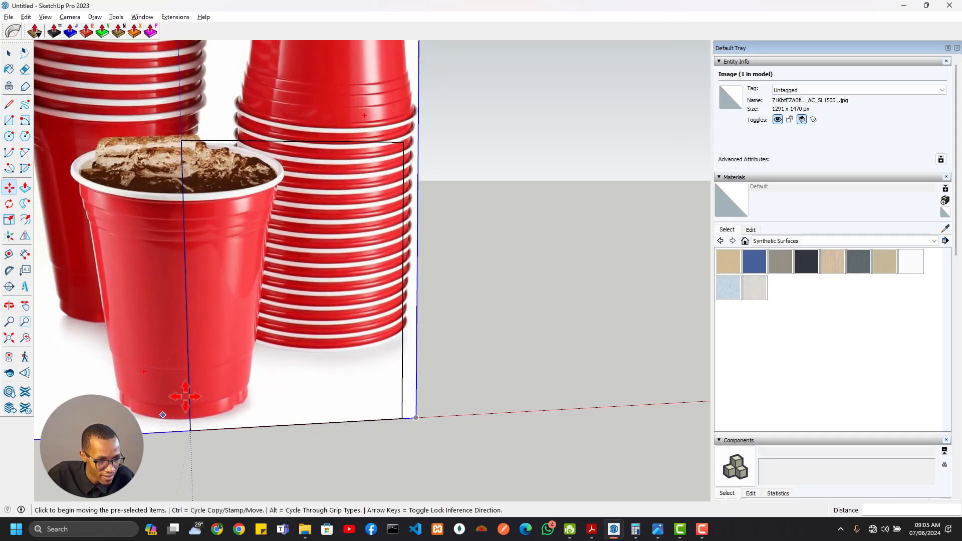
scroll(201, 389, down, 1)
middle_drag(200, 390, 241, 385)
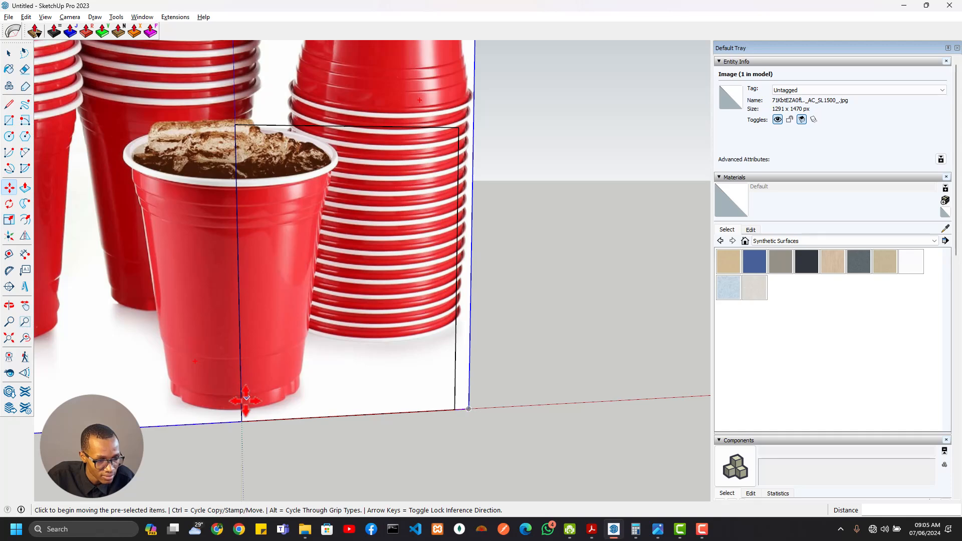
key(r)
scroll(241, 399, up, 2)
click(240, 394)
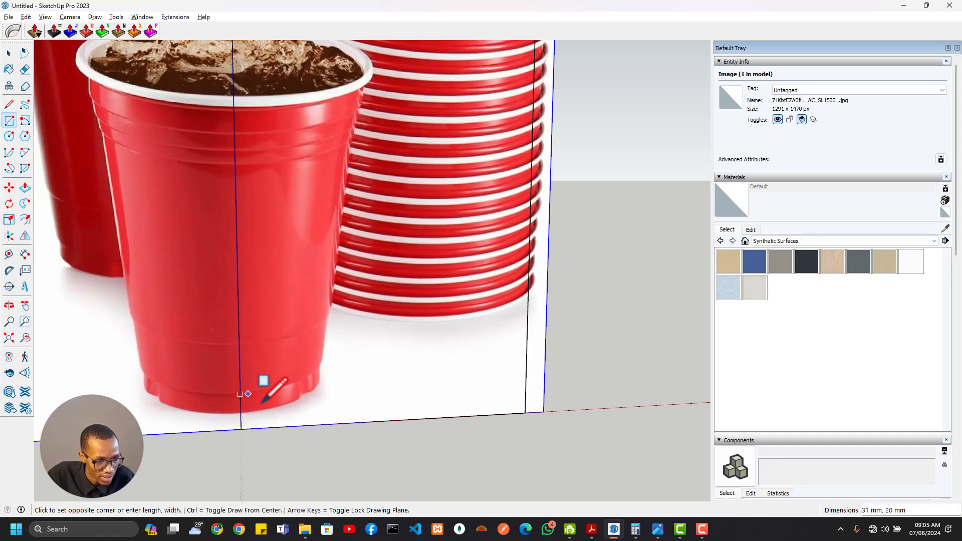
click(319, 409)
Delete the large face around the base strip, keeping the strip and the frame's edges
key(space)
click(345, 350)
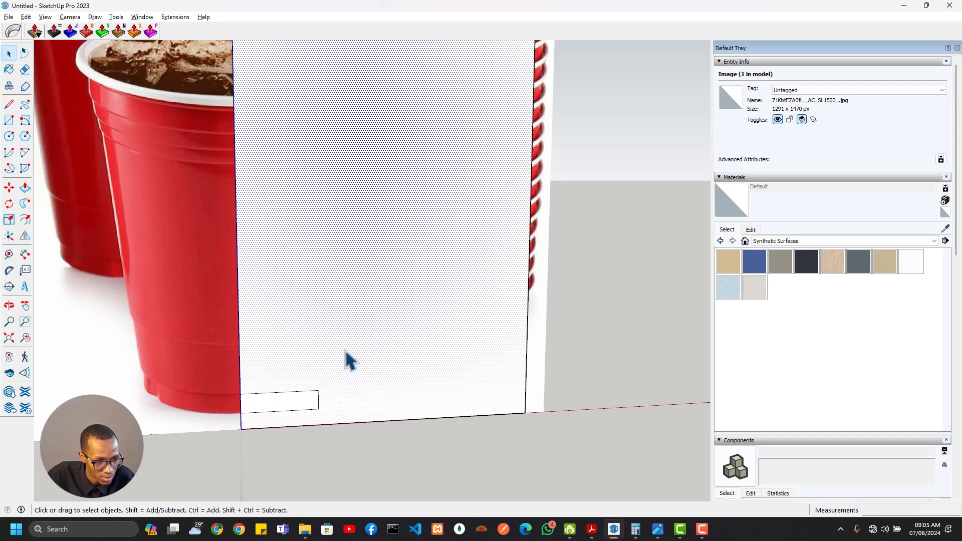
scroll(306, 357, down, 2)
shift+middle_drag(306, 357, 339, 387)
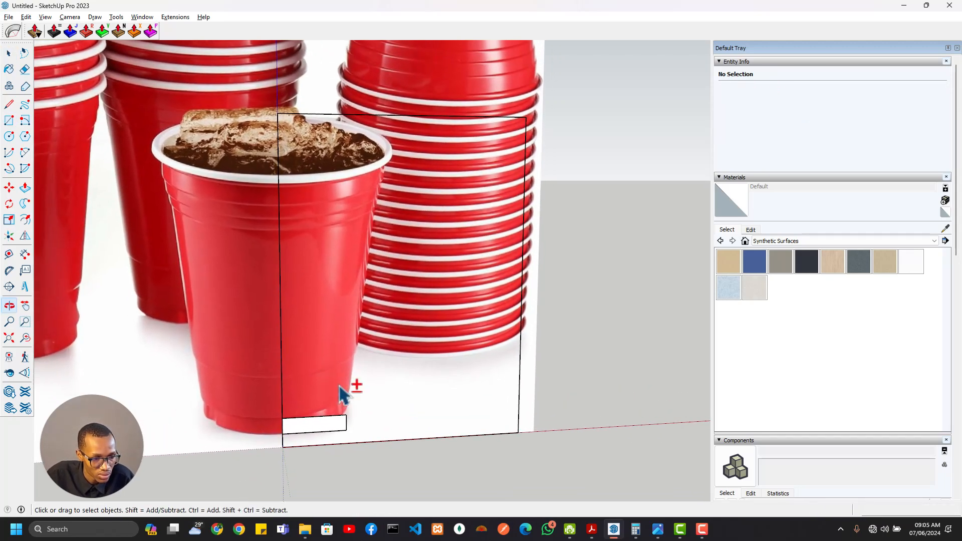
Draw a second rectangle, about 195 by 124 mm, directly above the base strip from the blue axis
key(a)
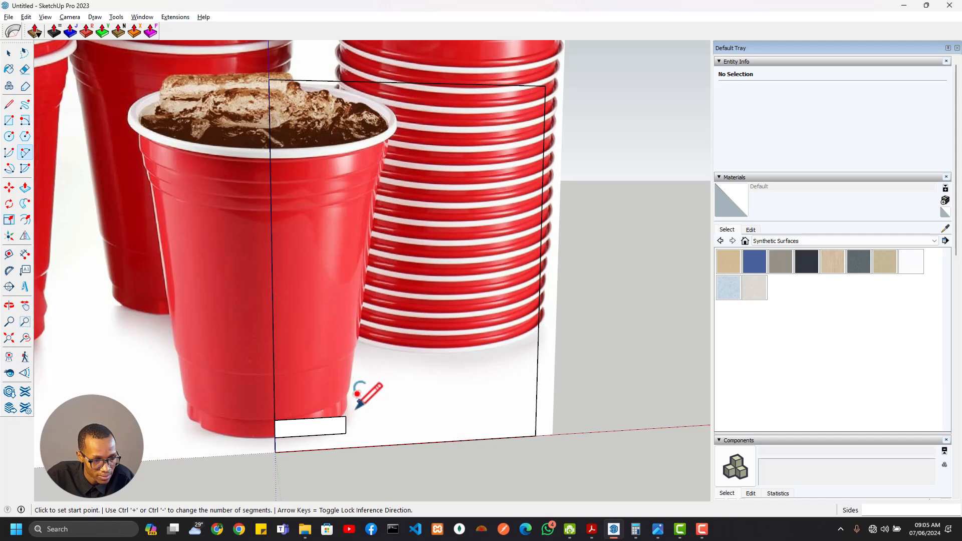
key(r)
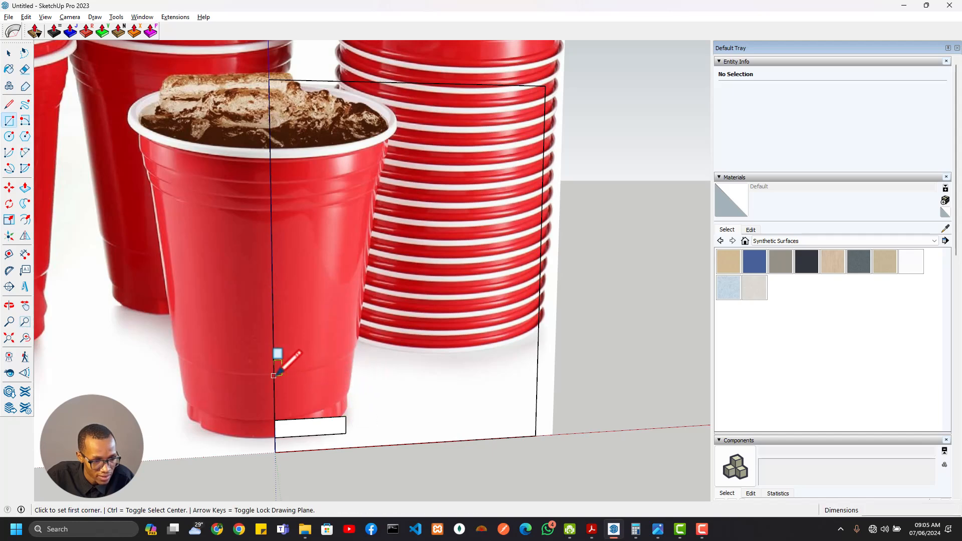
click(274, 376)
click(346, 416)
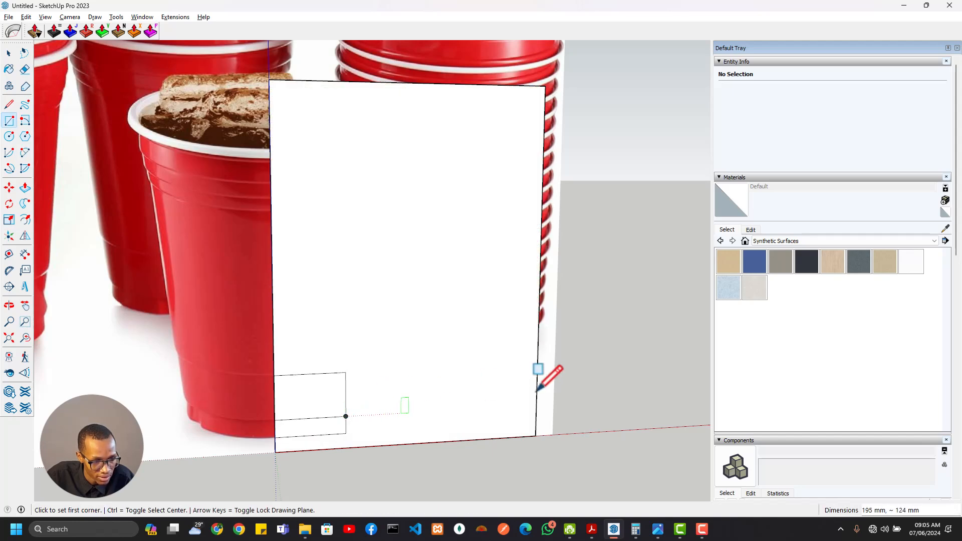
Erase the large frame's vertical edge farthest from the blue axis, undoing a first pass that also removes the cups image
key(e)
click(535, 428)
key(ctrl)
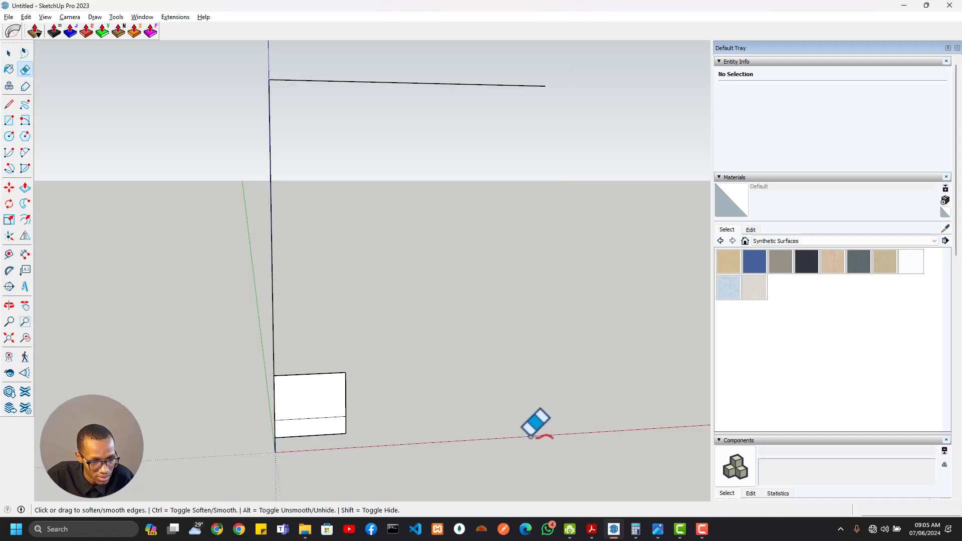
key(ctrl+z)
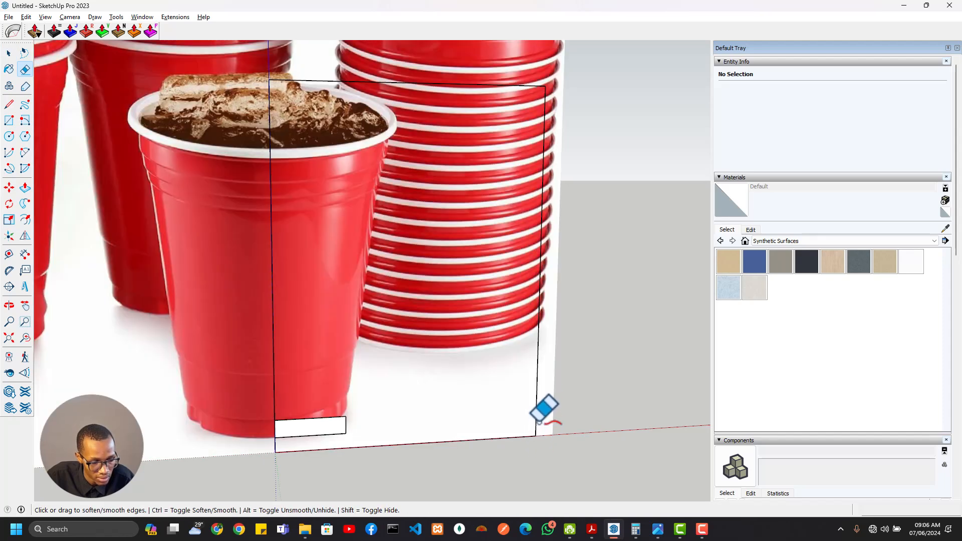
click(538, 422)
Undo the frame edge's erasure and the rectangle drawn above the base strip
scroll(337, 273, down, 2)
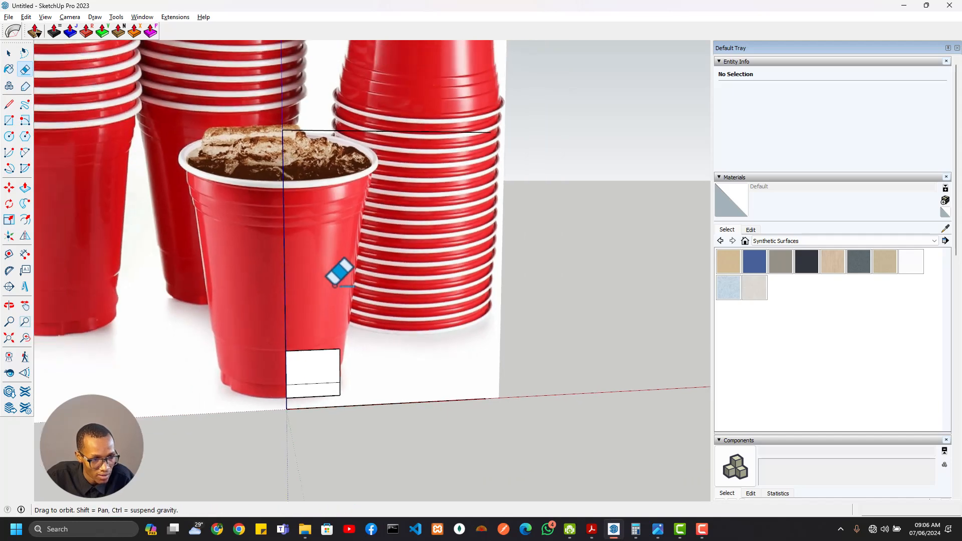
scroll(340, 400, up, 3)
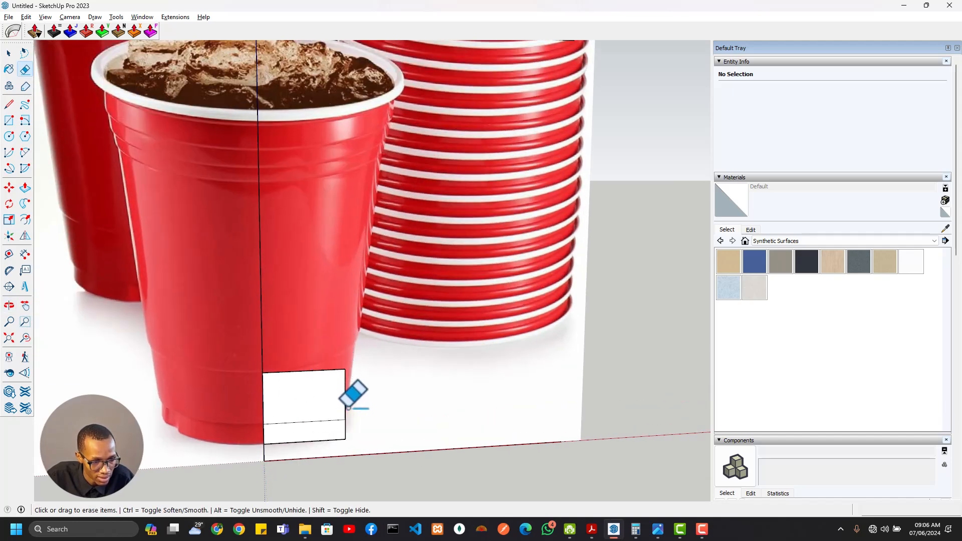
scroll(351, 401, up, 2)
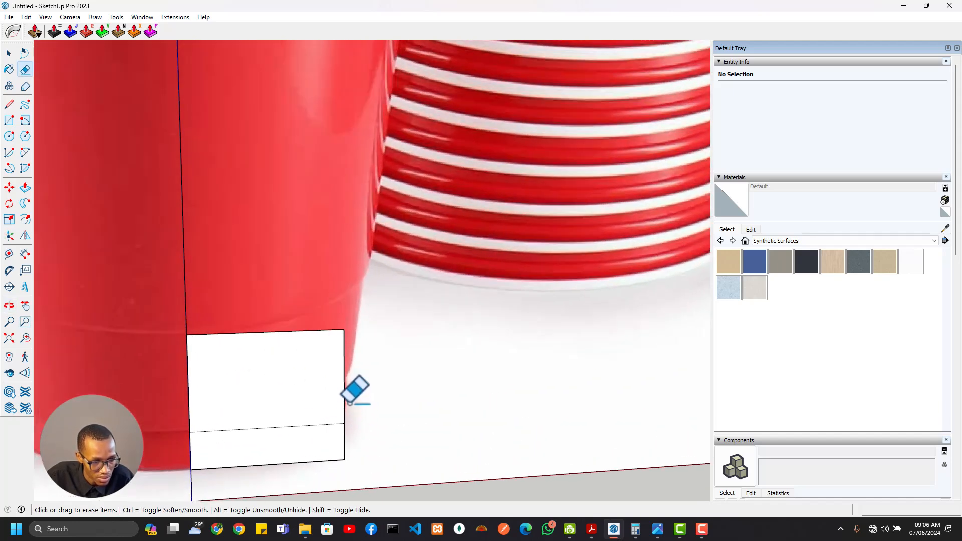
click(350, 404)
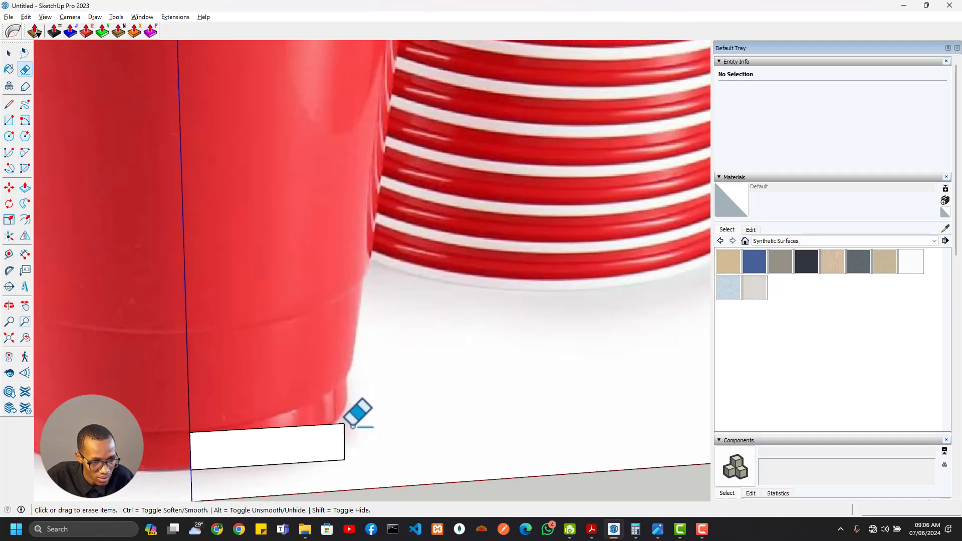
Place one guide along the base strip's upper edge and a parallel one at the cup's lower ring line
key(r)
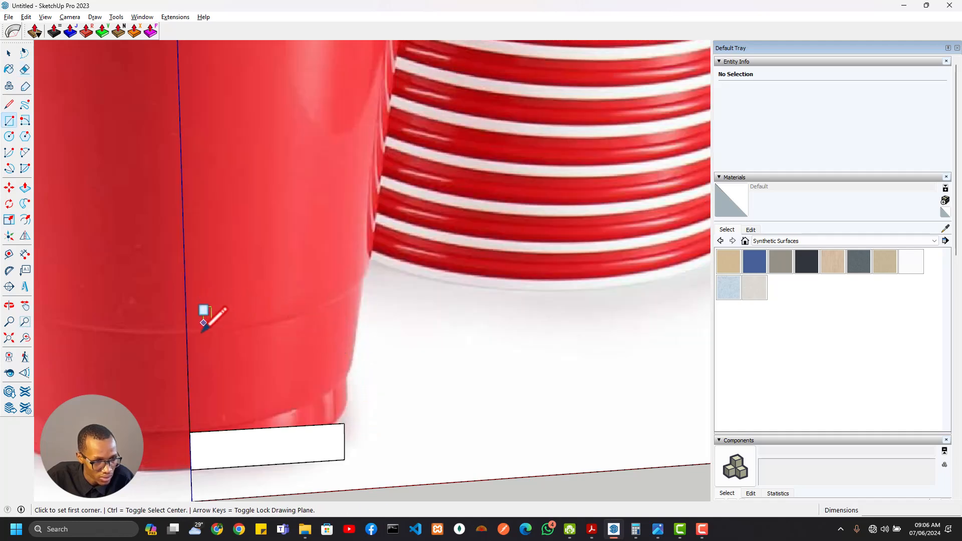
key(t)
click(342, 424)
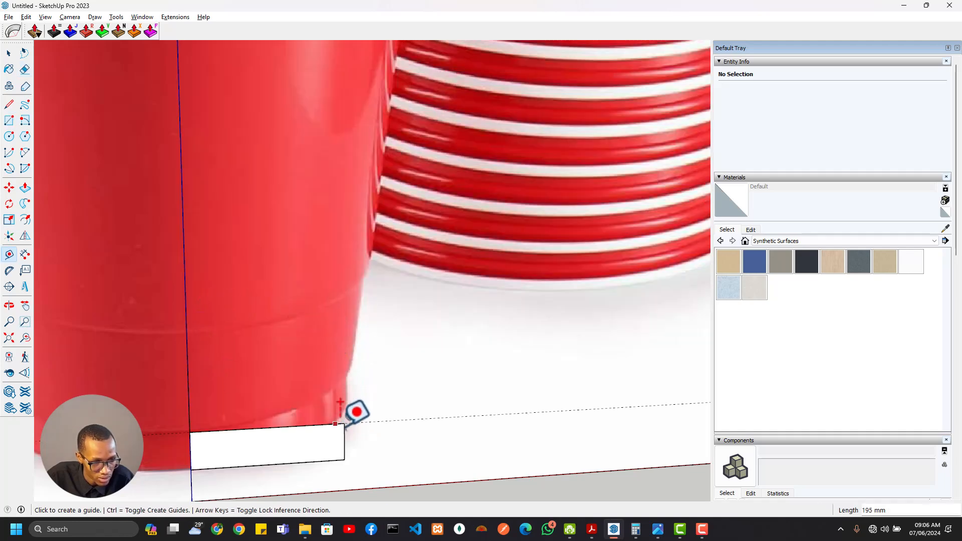
click(286, 426)
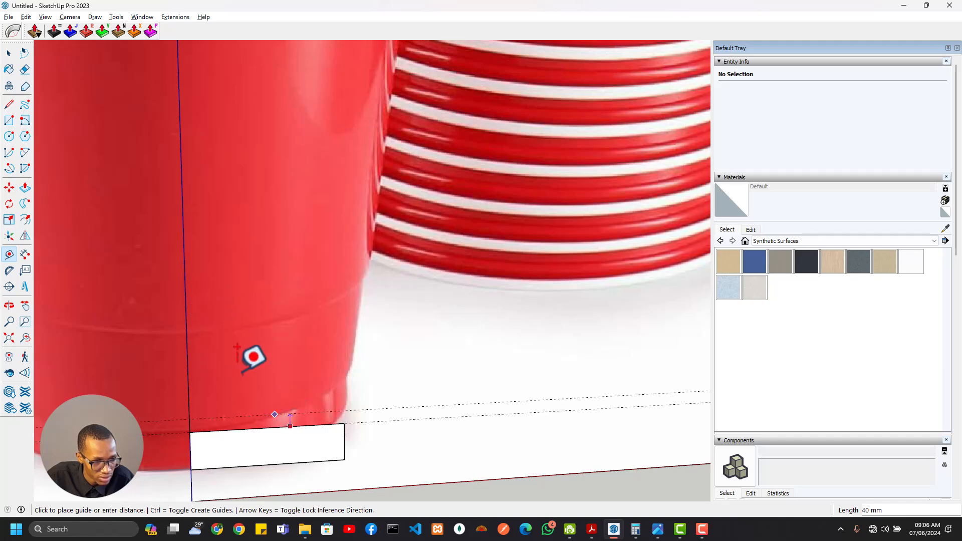
click(193, 333)
Draw a rectangle about 211 mm wide between the two guides, from just beyond the base strip's corner to the blue axis
key(r)
click(356, 423)
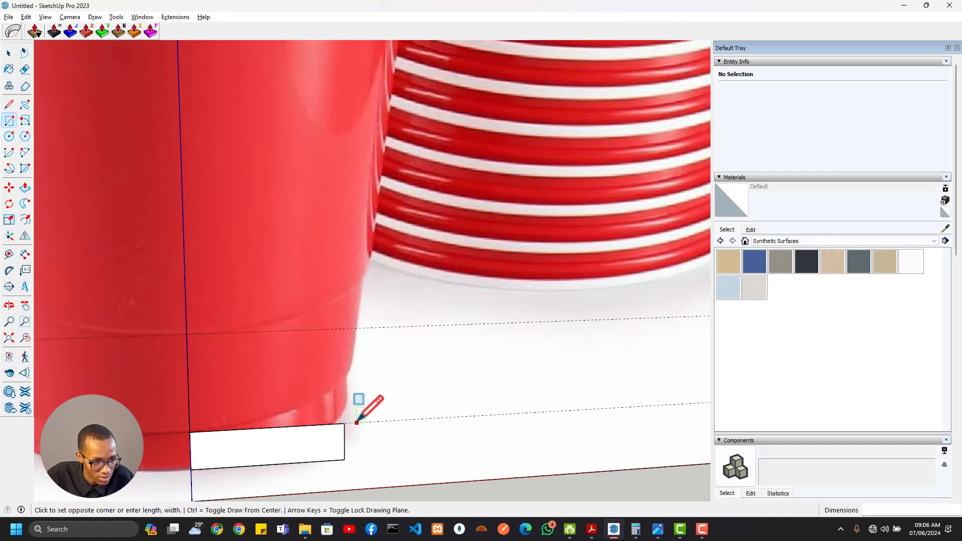
click(188, 333)
Delete the large face around the two stacked rectangles and erase the frame's vertical edge farthest from the blue axis
key(space)
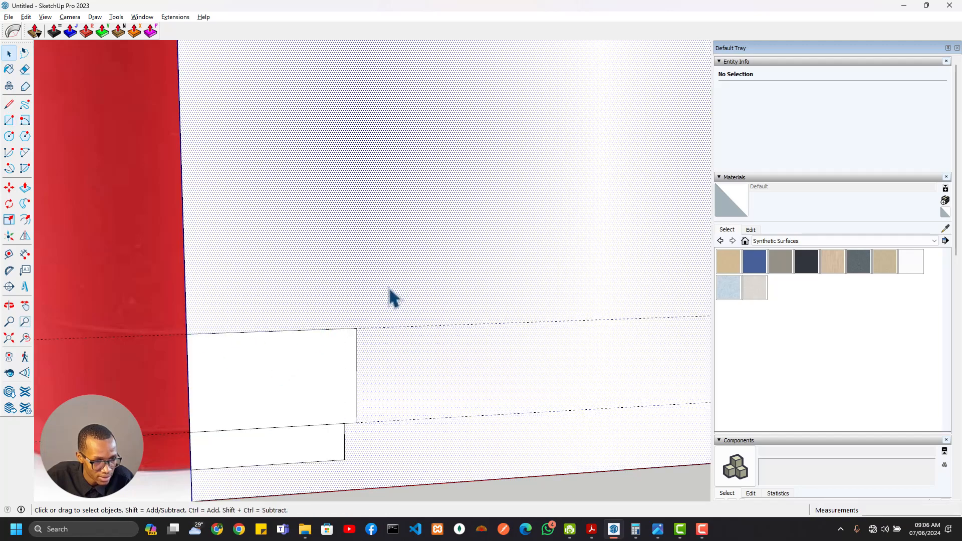
click(390, 299)
scroll(391, 299, down, 3)
key(Escape)
key(e)
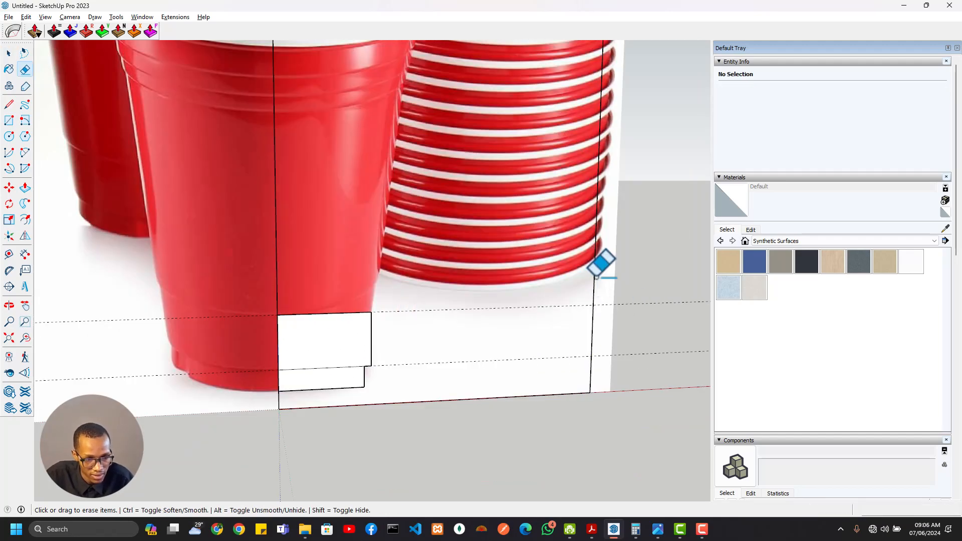
middle_drag(343, 242, 389, 406)
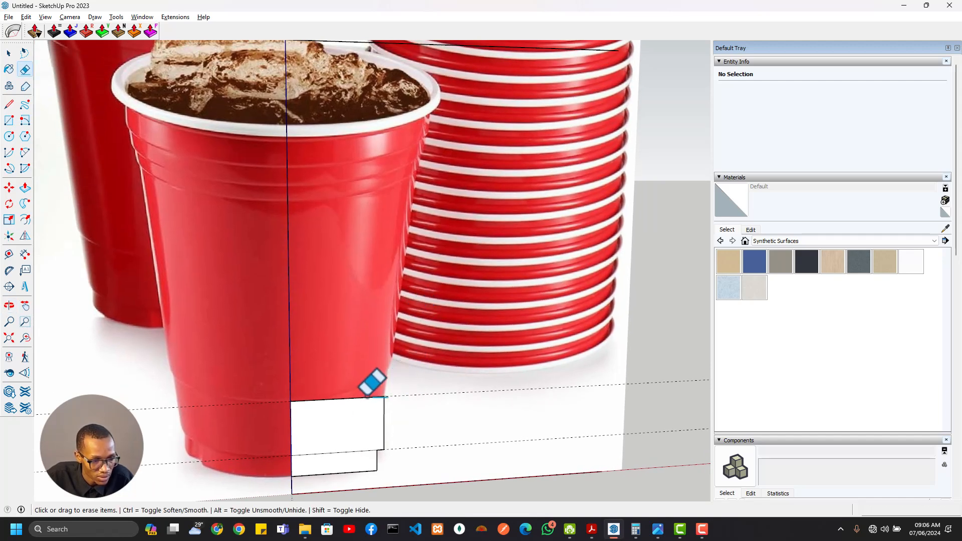
Place a guide at the cup's lowest upper ring and draw the tall body rectangle from it down to the profile's upper edge at the blue axis
key(r)
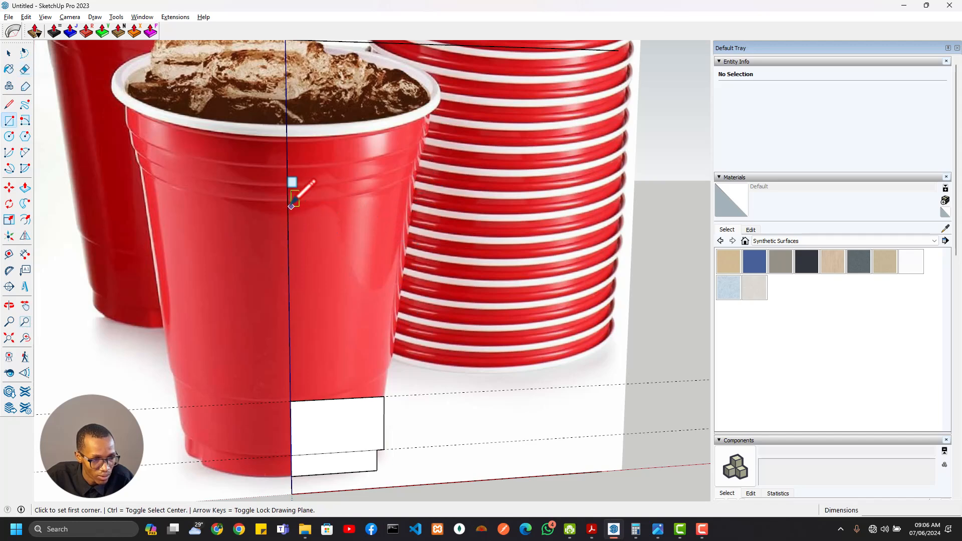
key(t)
click(366, 396)
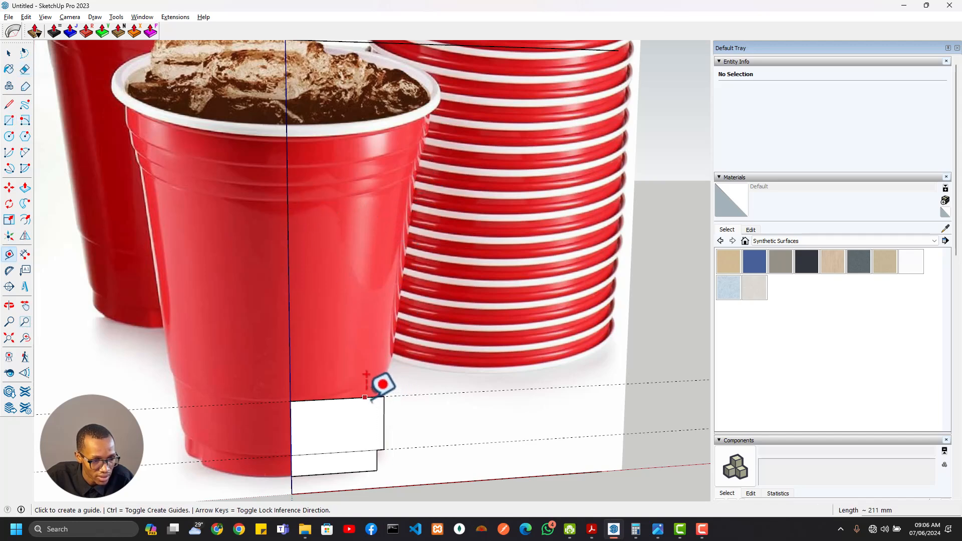
click(302, 187)
key(r)
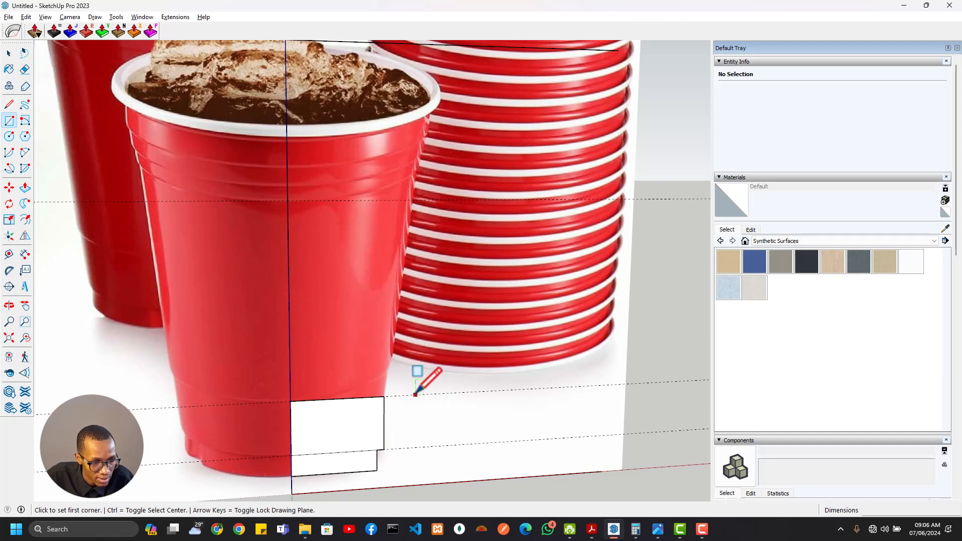
click(417, 200)
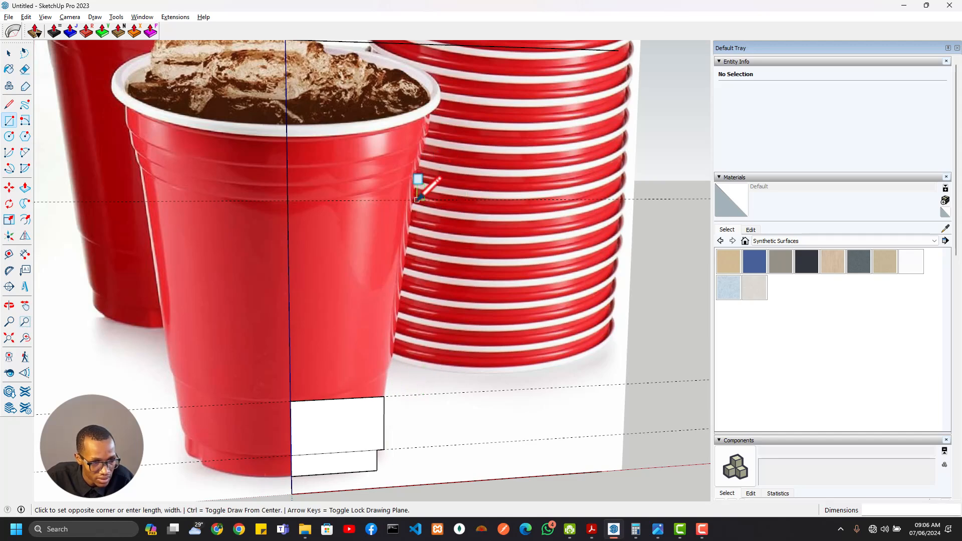
click(290, 399)
Place a guide at the next ring up and draw a rectangle about 299 by 35 mm on the body rectangle, ending at the blue axis
scroll(412, 322, up, 5)
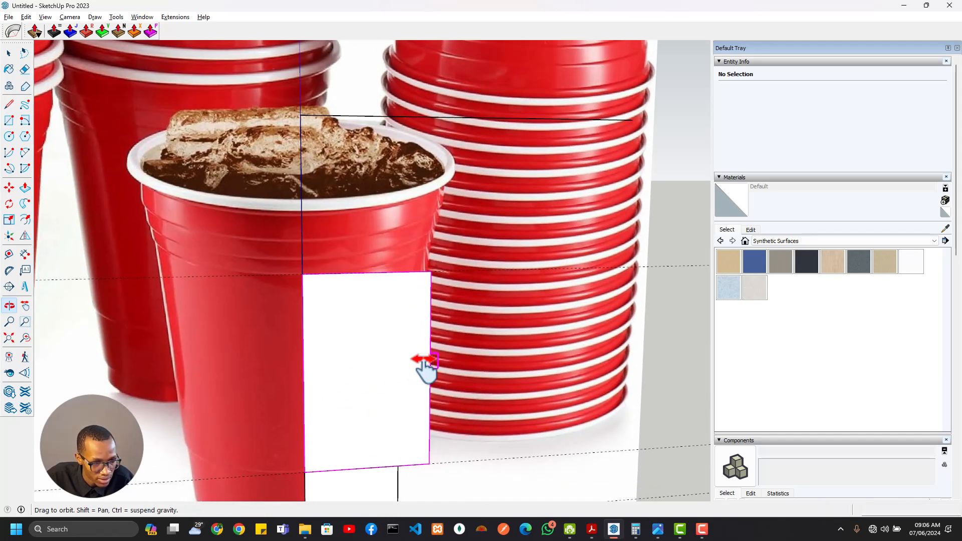
key(t)
click(479, 278)
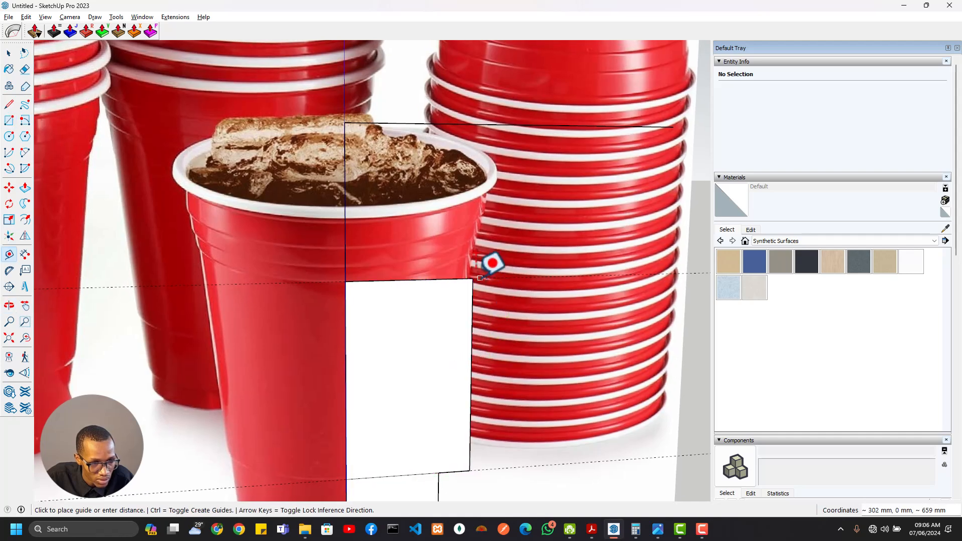
click(353, 265)
scroll(487, 254, up, 3)
key(r)
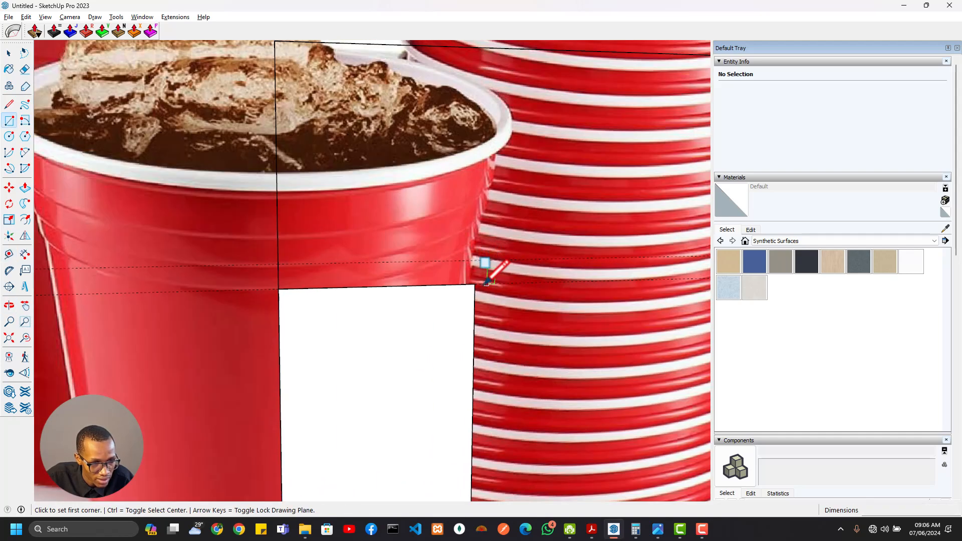
click(484, 284)
click(278, 261)
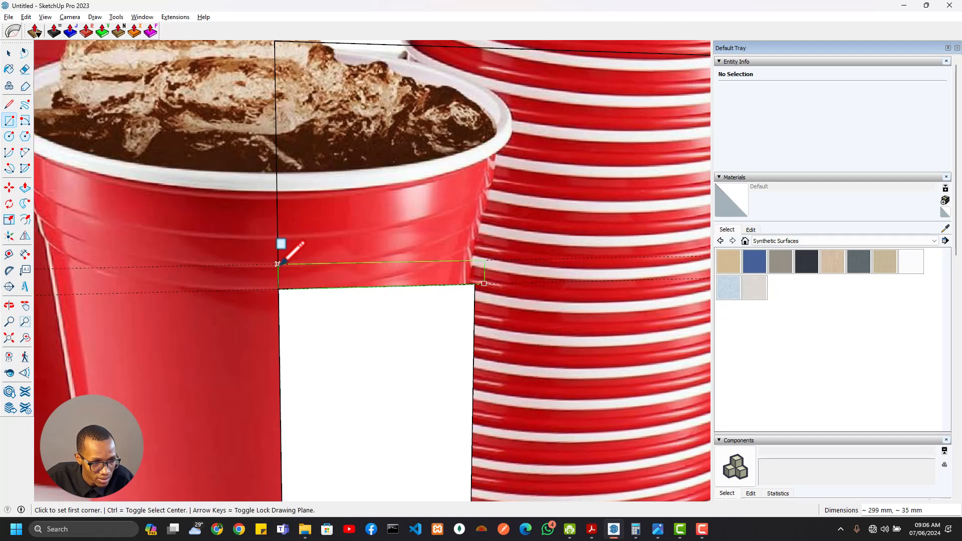
Add a guide at the following ring and stack a slightly wider rectangle, about 311 by 37 mm, reaching the blue axis
key(t)
click(501, 259)
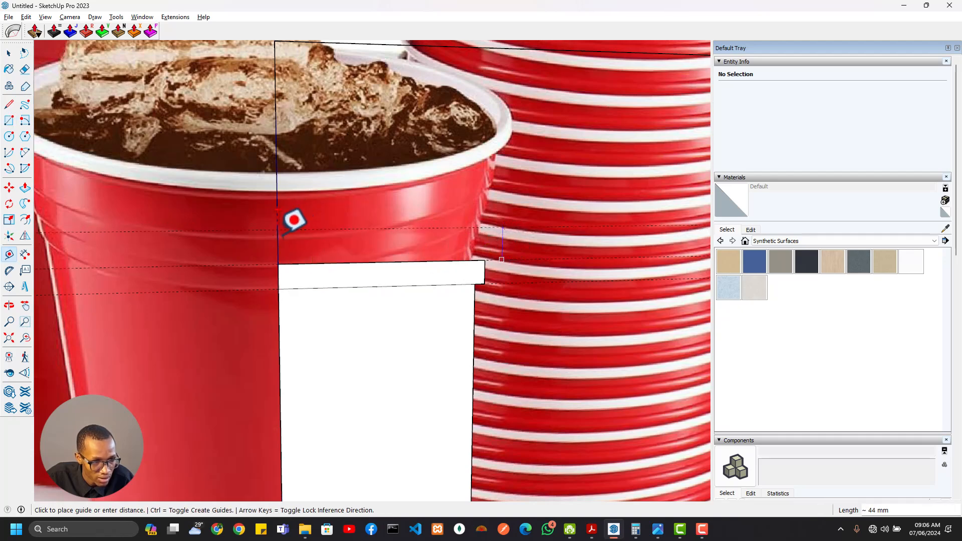
click(293, 222)
key(e)
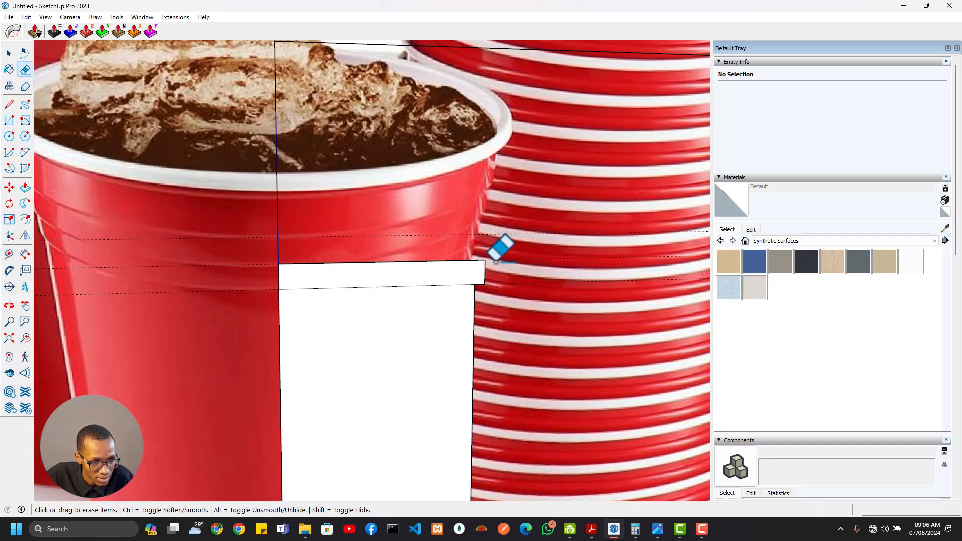
key(r)
click(493, 259)
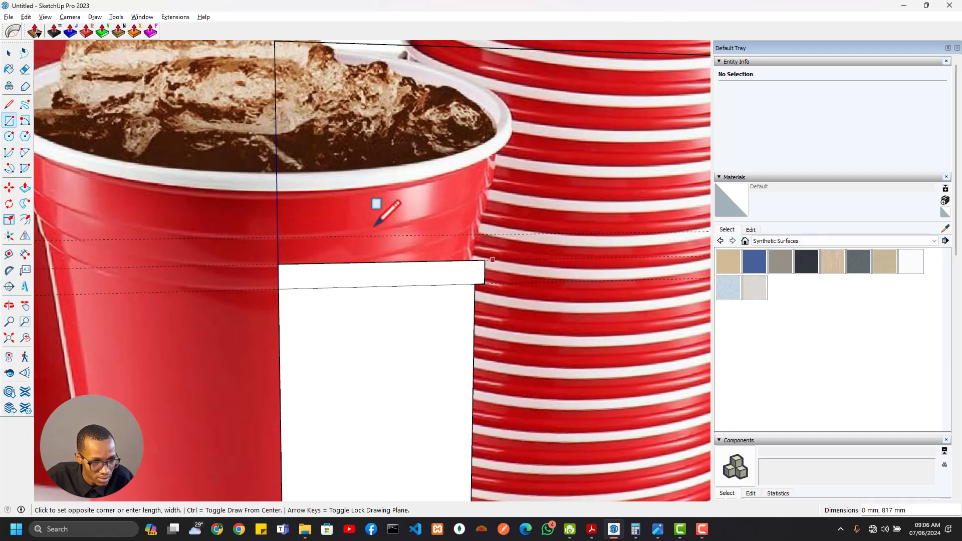
click(280, 236)
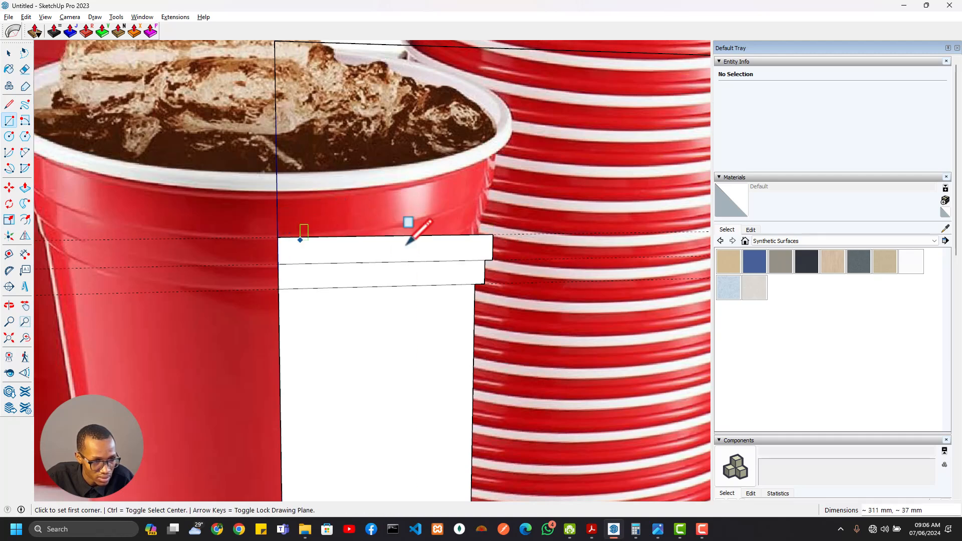
Place a guide about 56 mm above the stack, just under the white rim, and draw a wider rectangle up to it from the blue axis
key(t)
click(506, 234)
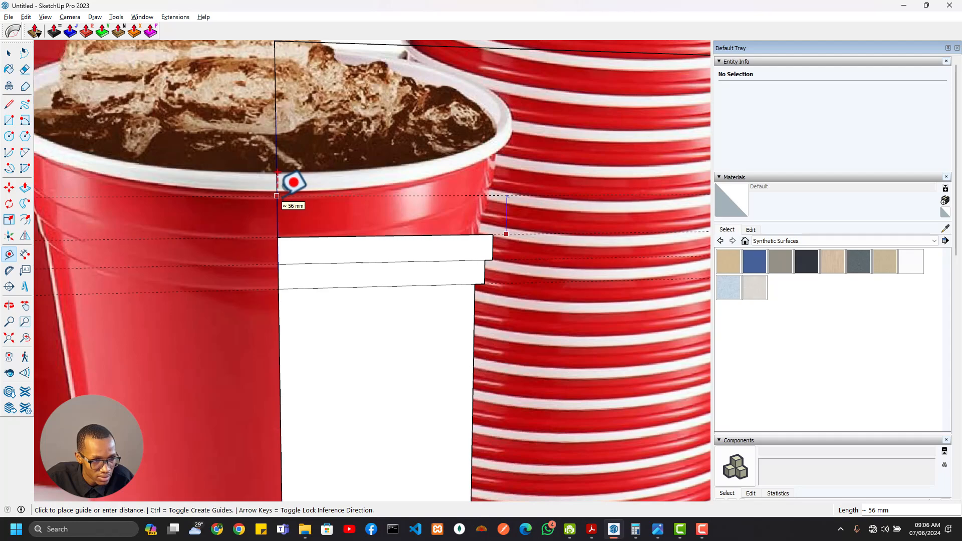
click(284, 190)
scroll(387, 189, down, 2)
key(r)
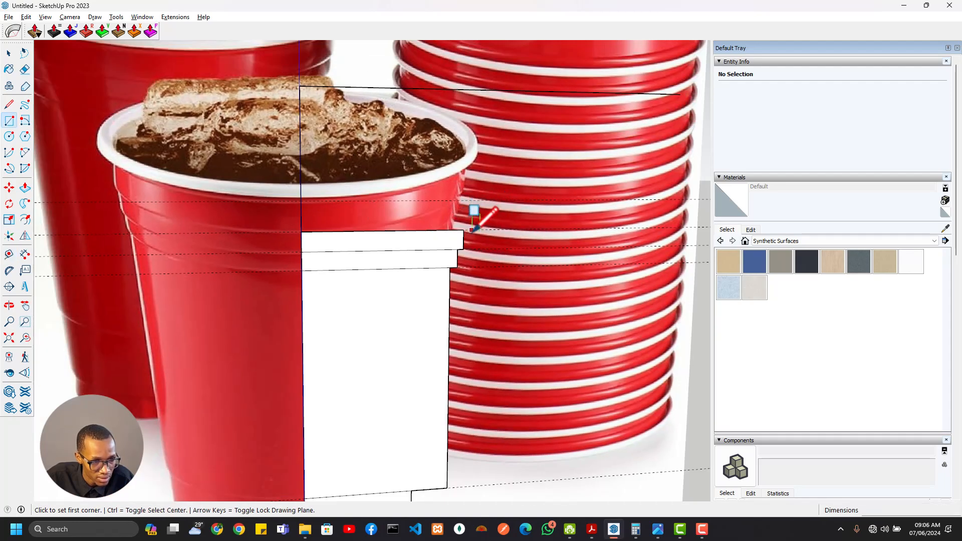
click(472, 230)
click(301, 200)
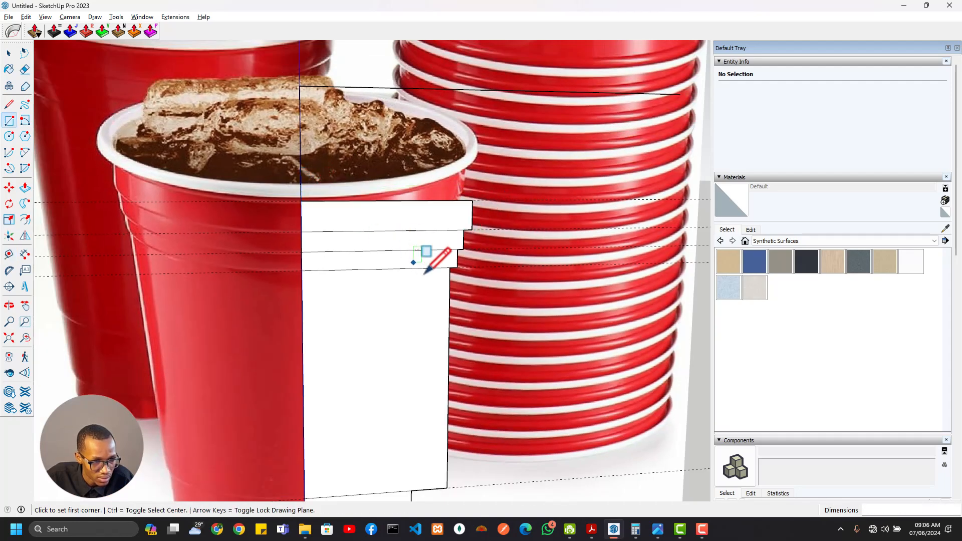
Examine the rims of the front cup and the stacked cups in the picture around the profile's upper end
scroll(424, 274, down, 3)
mouse_move(451, 268)
shift+middle_down()
mouse_move(394, 301)
mouse_move(406, 324)
shift+middle_up()
mouse_move(500, 224)
shift+middle_down()
mouse_move(494, 235)
mouse_move(554, 332)
mouse_move(598, 306)
mouse_move(597, 290)
shift+middle_up()
key(r)
scroll(408, 436, up, 3)
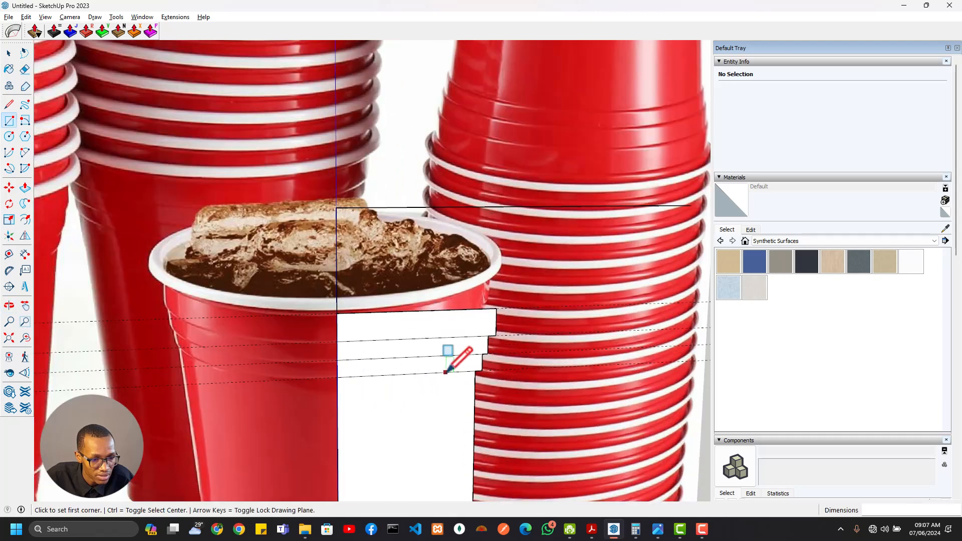
scroll(445, 372, up, 1)
scroll(507, 301, up, 2)
scroll(509, 299, down, 2)
scroll(559, 238, down, 2)
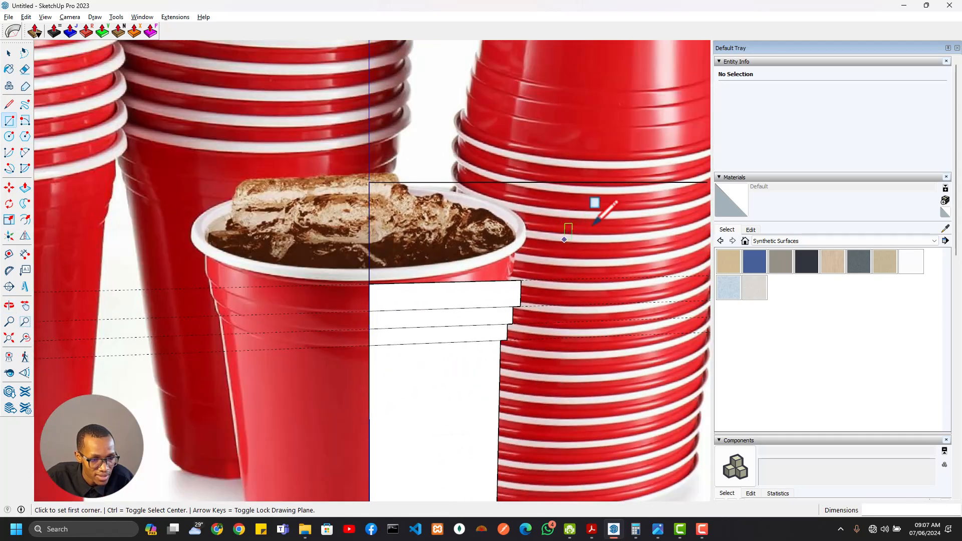
scroll(664, 191, down, 1)
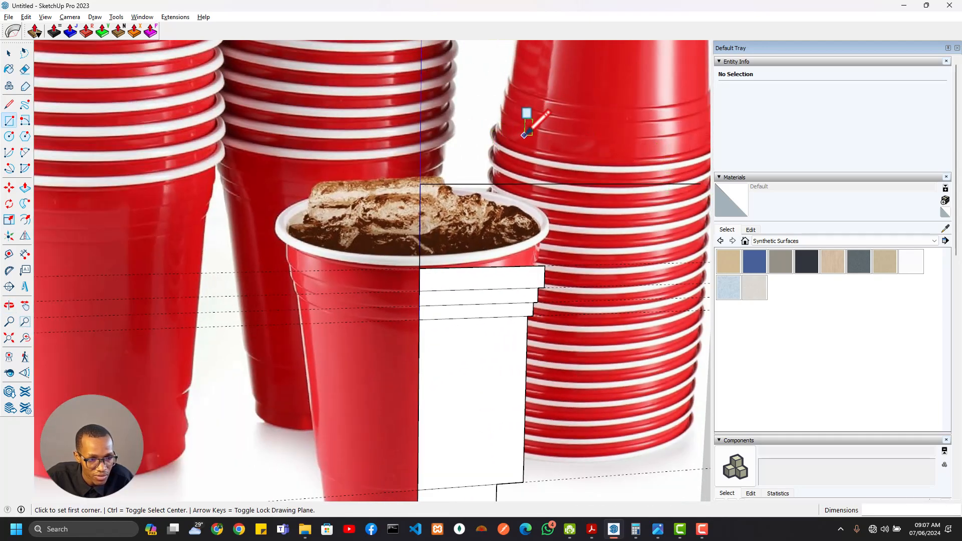
shift+middle_drag(584, 304, 418, 300)
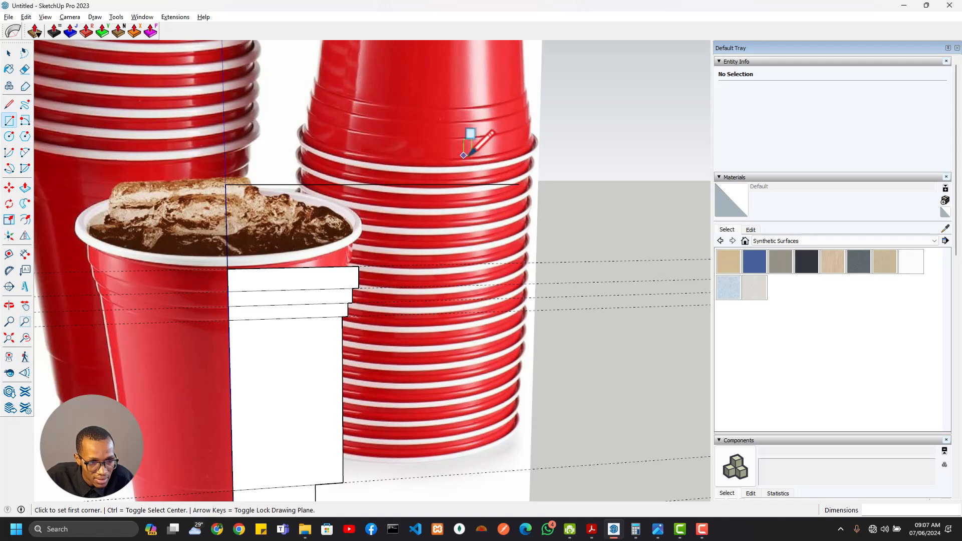
Draw a thin, slightly wider rectangle on the profile's uppermost edge, from just beyond its outer corner to the blue axis
scroll(355, 269, up, 2)
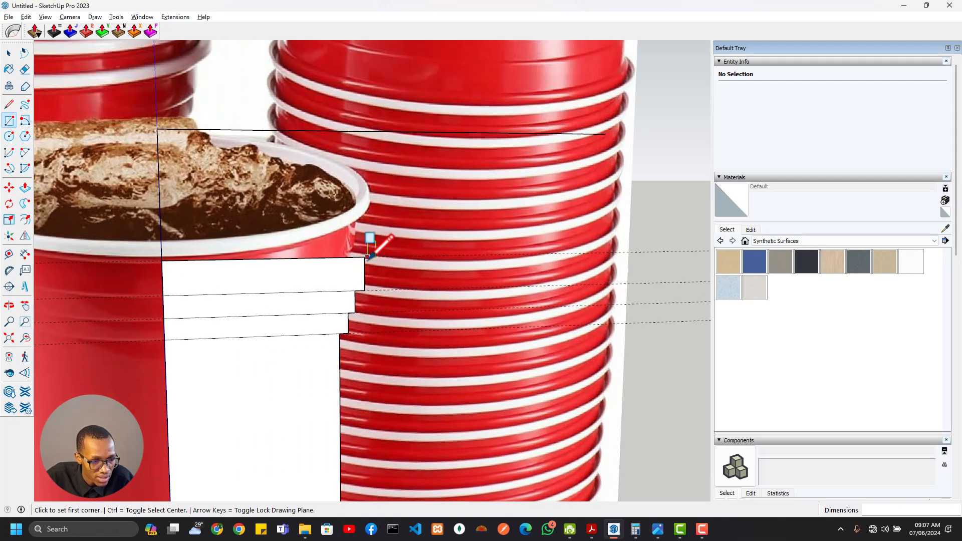
scroll(368, 256, up, 1)
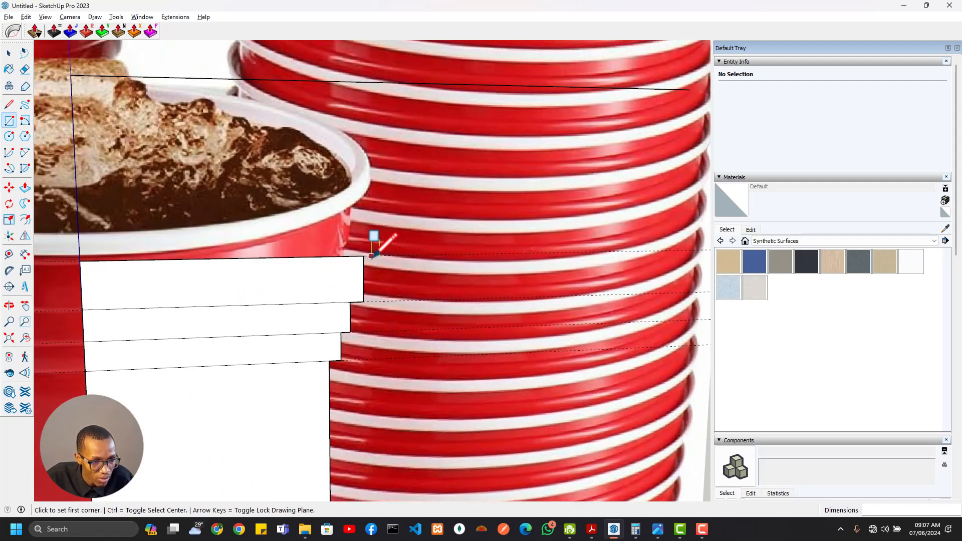
click(371, 255)
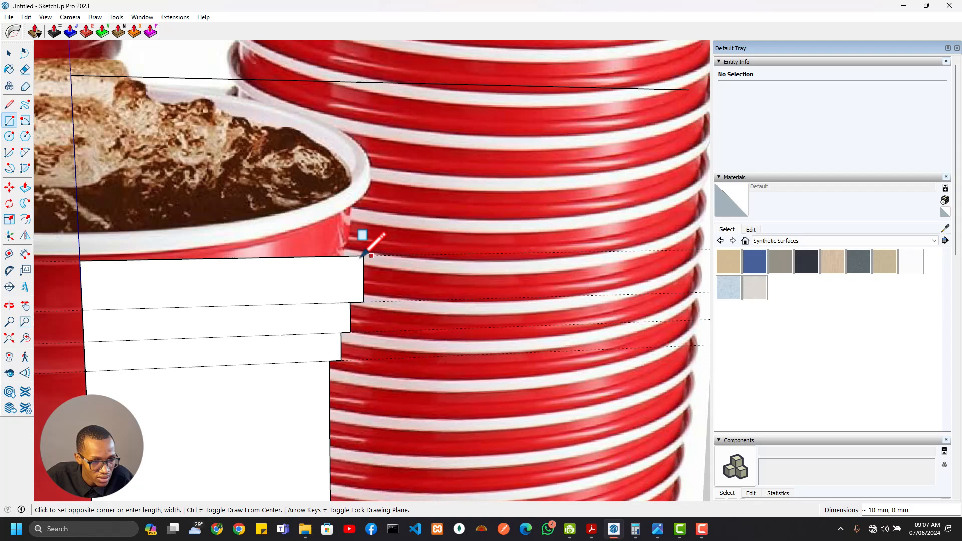
click(79, 247)
scroll(300, 241, down, 3)
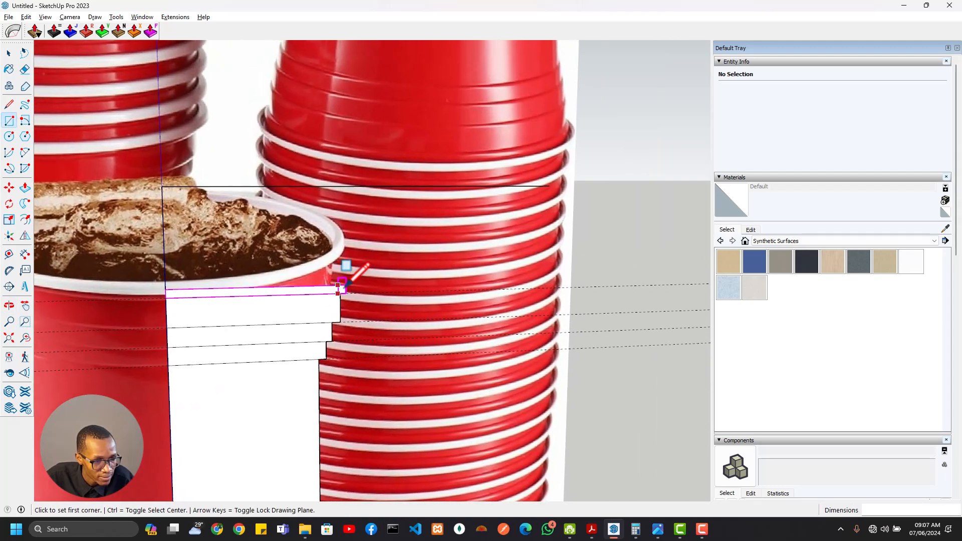
Place a guide about 9 mm below the thin rectangle's upper edge, running through the strip
scroll(346, 285, up, 1)
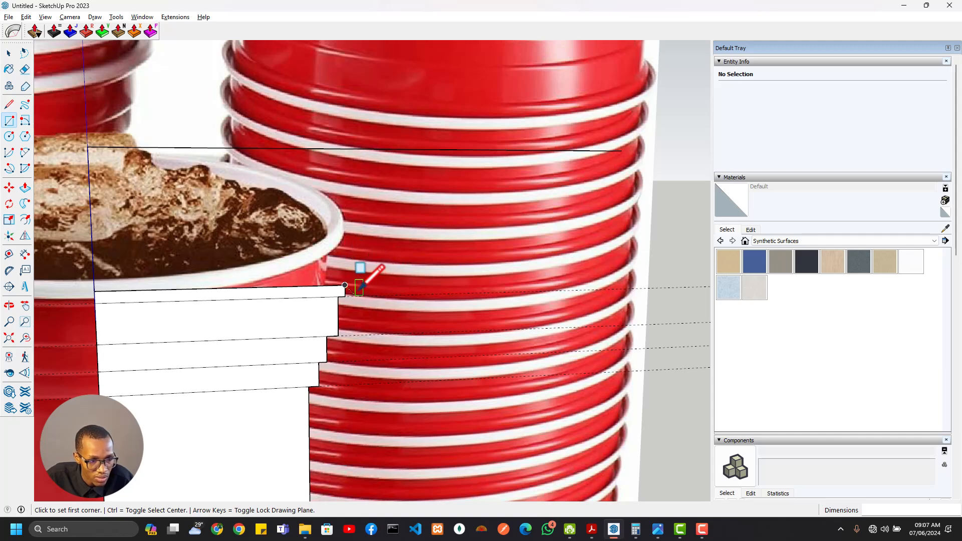
key(t)
scroll(208, 324, down, 3)
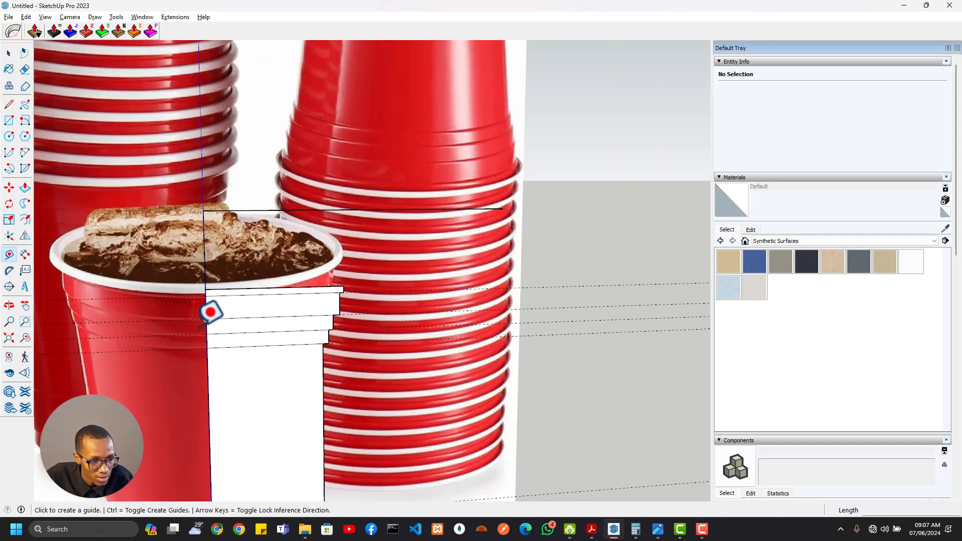
scroll(307, 251, up, 5)
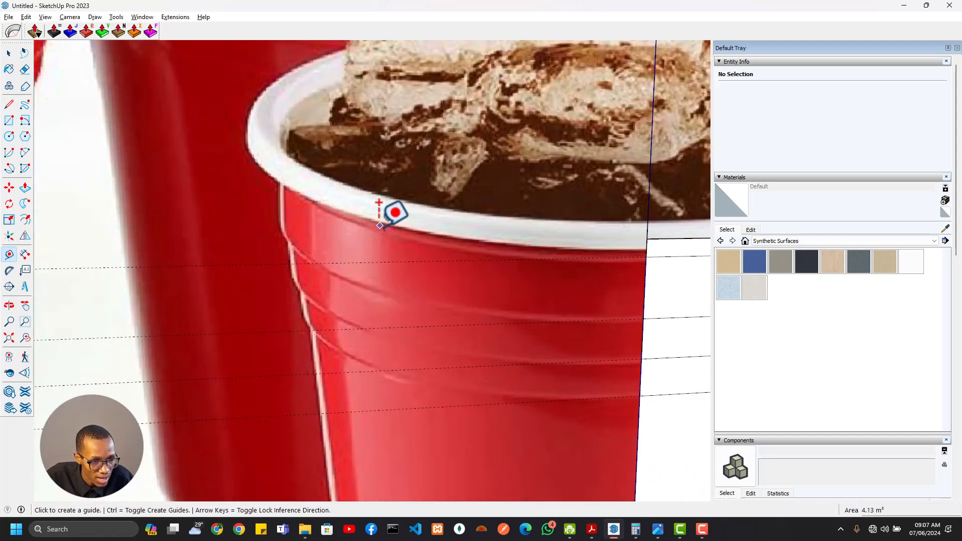
scroll(518, 247, down, 3)
scroll(605, 245, up, 3)
scroll(605, 251, up, 2)
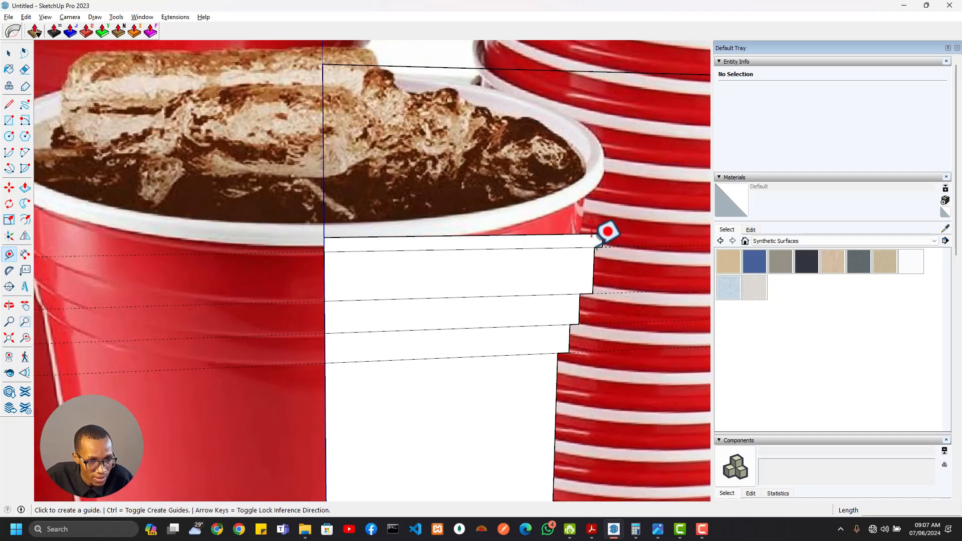
scroll(615, 224, up, 1)
scroll(351, 240, down, 3)
shift+middle_drag(351, 240, 357, 247)
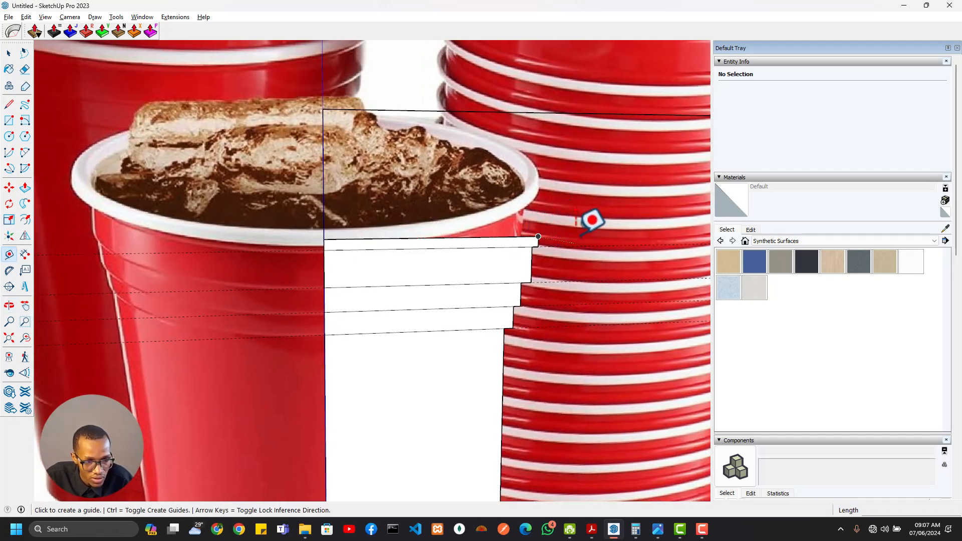
shift+middle_drag(550, 247, 472, 244)
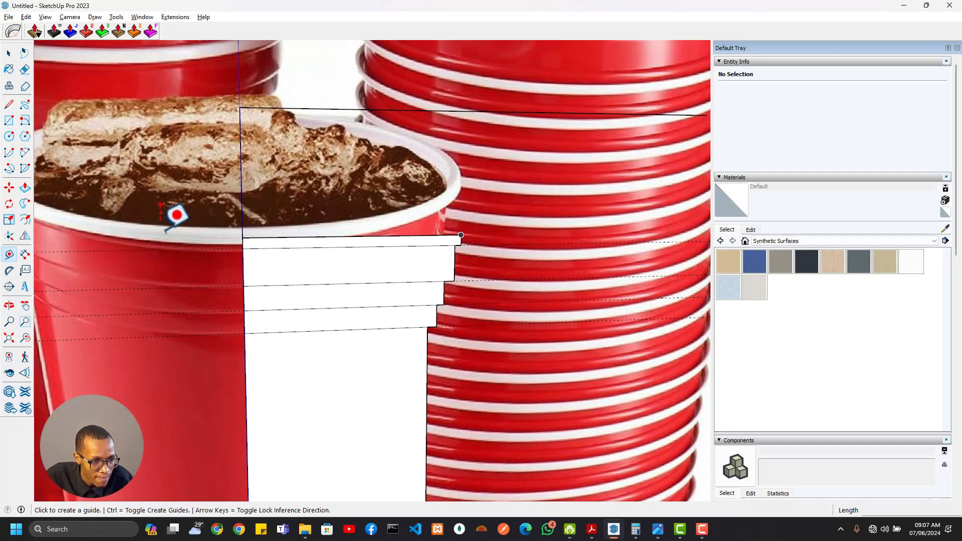
scroll(470, 247, up, 3)
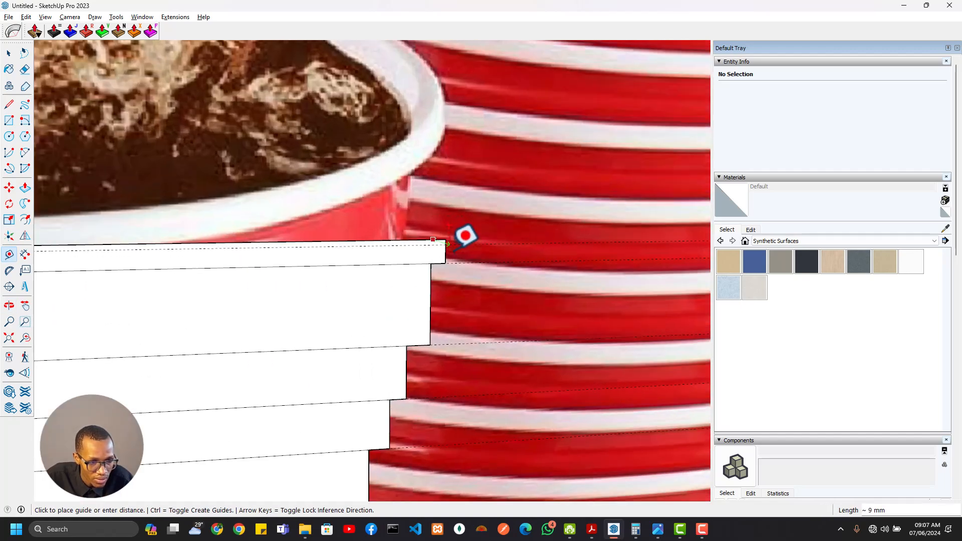
scroll(463, 249, down, 3)
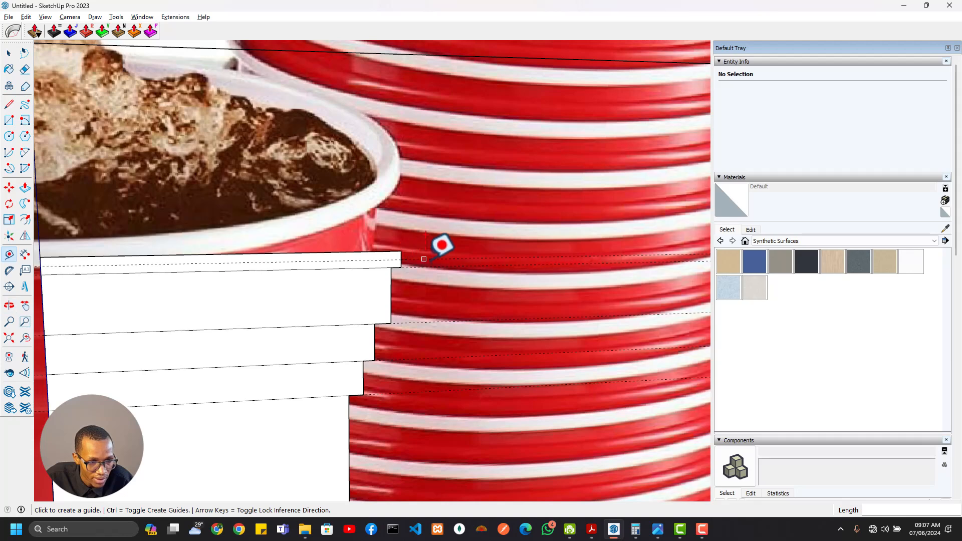
Draw a small upright rectangle for the rim lip, starting on the new guide just outside the thin strip
key(r)
click(424, 258)
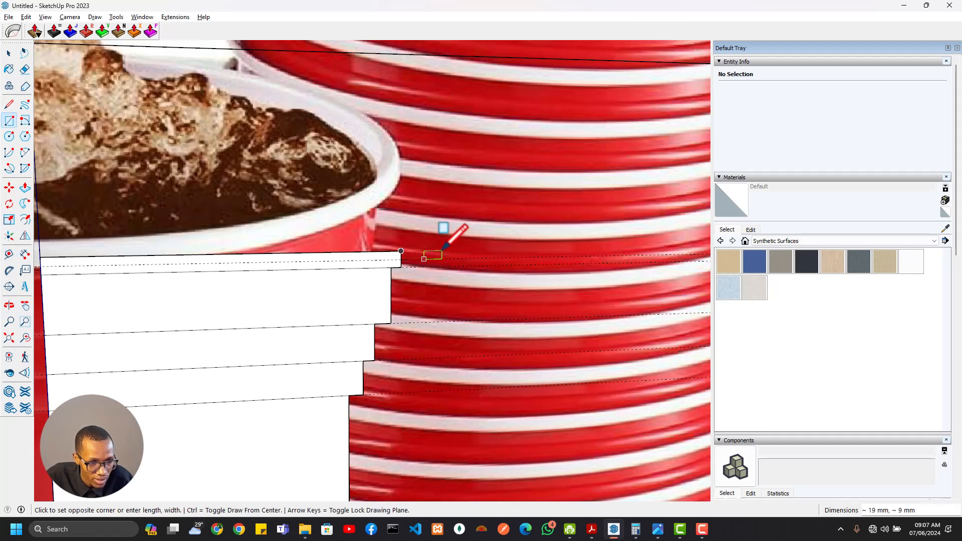
click(439, 223)
Draw a rectangle about 361 by 27 mm from the lip's upper inner corner to the thin strip's upper corner on the blue axis
shift+middle_drag(337, 273, 442, 258)
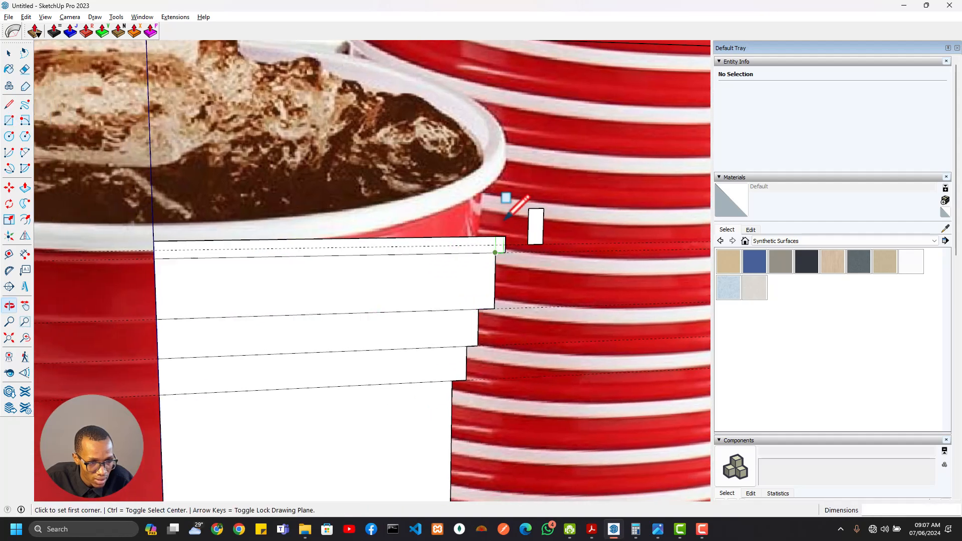
click(528, 208)
click(154, 241)
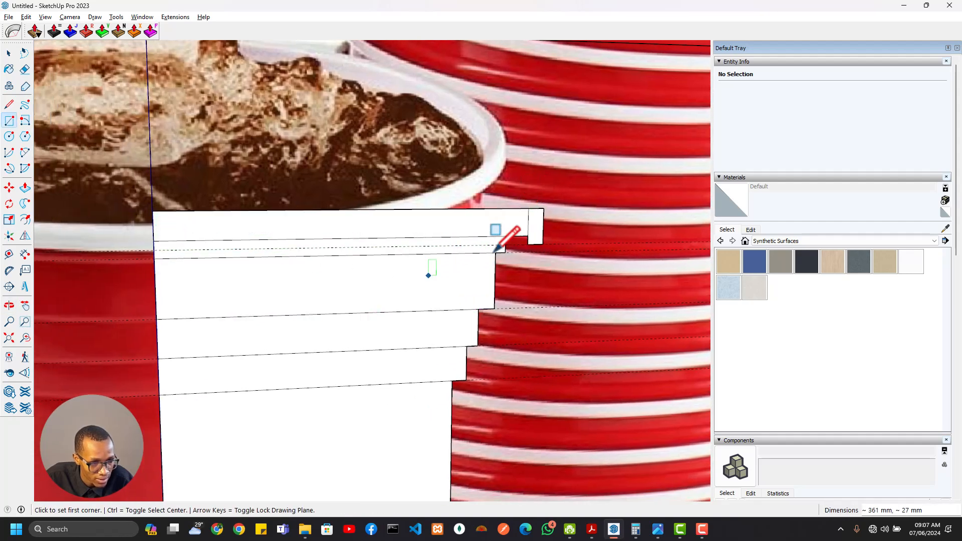
scroll(526, 234, up, 2)
key(space)
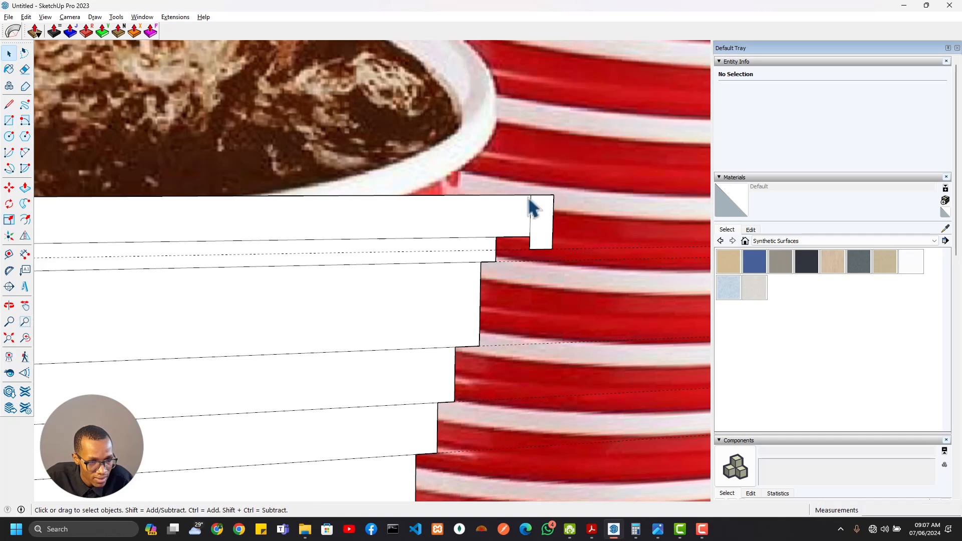
Move the two uppermost edges of the profile and rim lip down about 14 mm
click(528, 199)
click(528, 195)
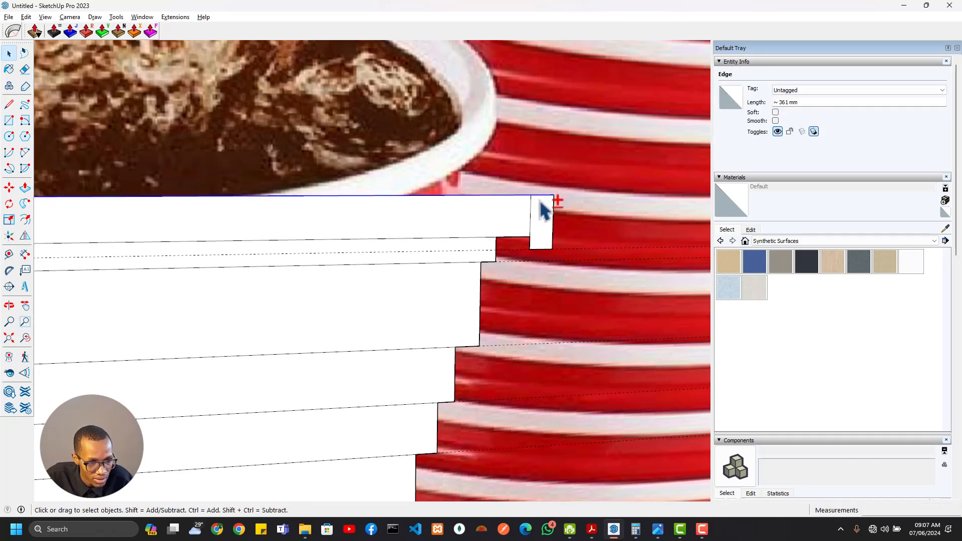
key(m)
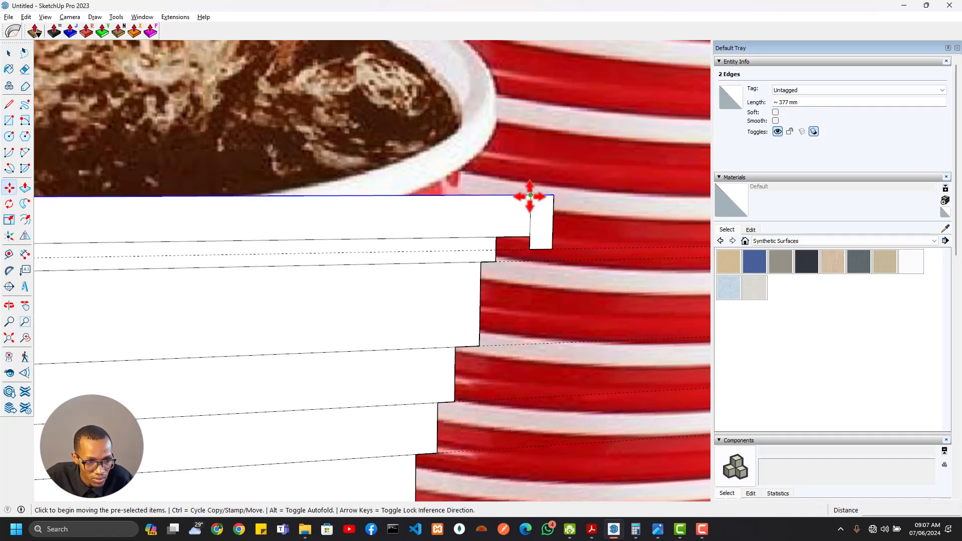
click(530, 195)
click(529, 218)
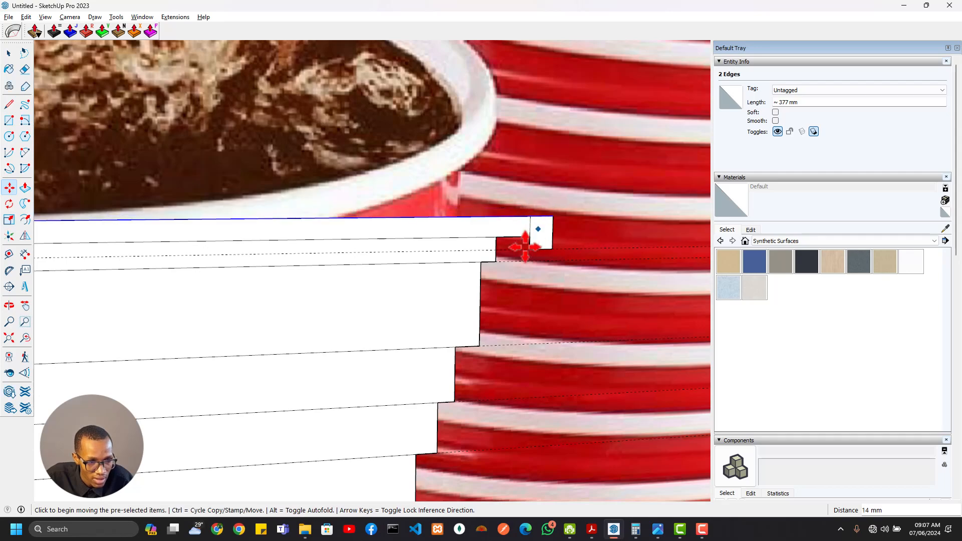
Examine the whole half profile against the red cup picture, from the rim lip down to the base
scroll(524, 246, down, 10)
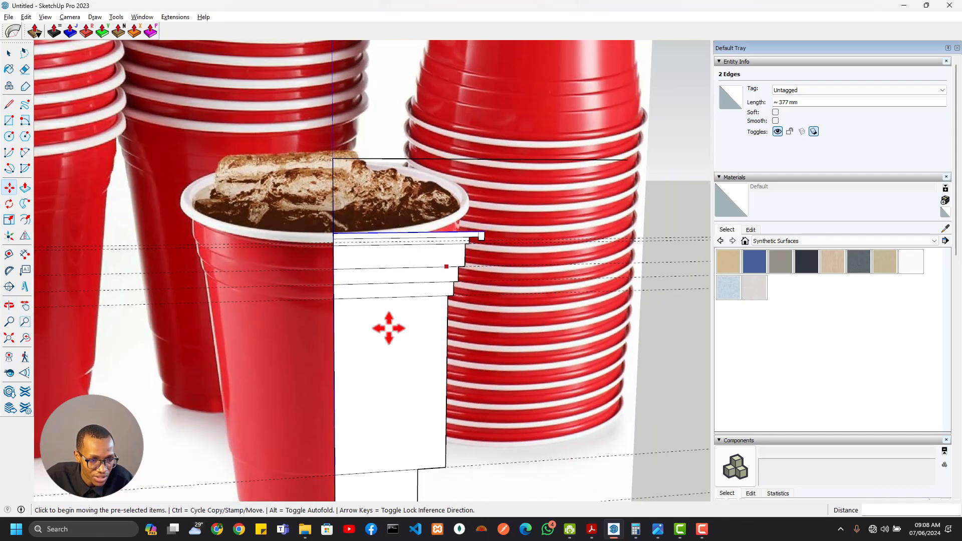
scroll(363, 377, down, 3)
shift+middle_drag(389, 391, 382, 282)
scroll(368, 375, up, 1)
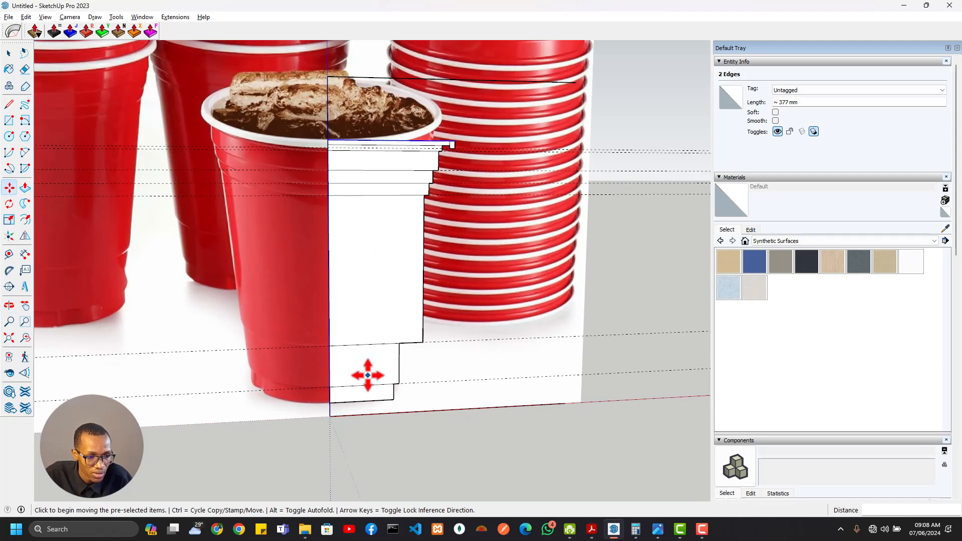
shift+middle_drag(368, 375, 384, 322)
scroll(395, 232, down, 2)
scroll(414, 176, up, 5)
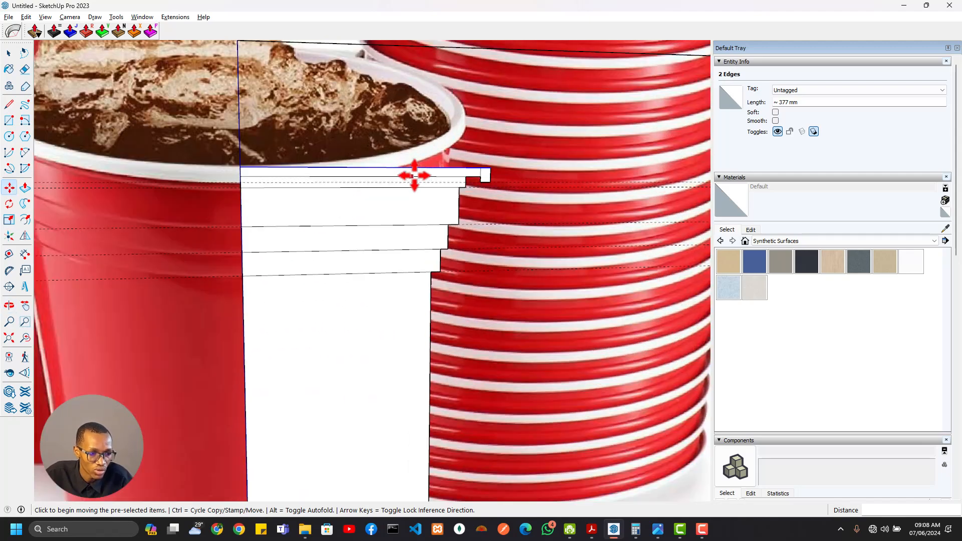
scroll(437, 187, up, 2)
scroll(431, 215, down, 4)
shift+middle_drag(422, 292, 388, 211)
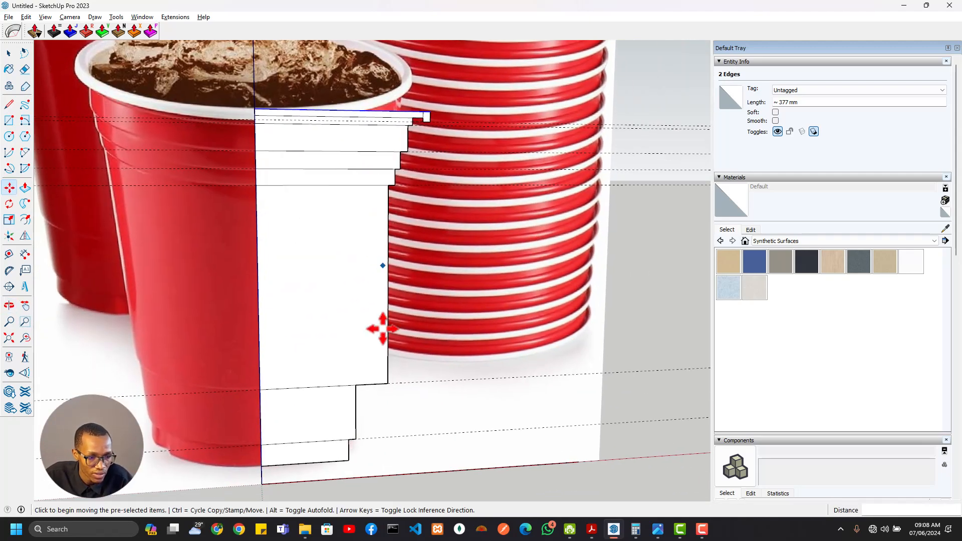
shift+middle_drag(385, 370, 375, 394)
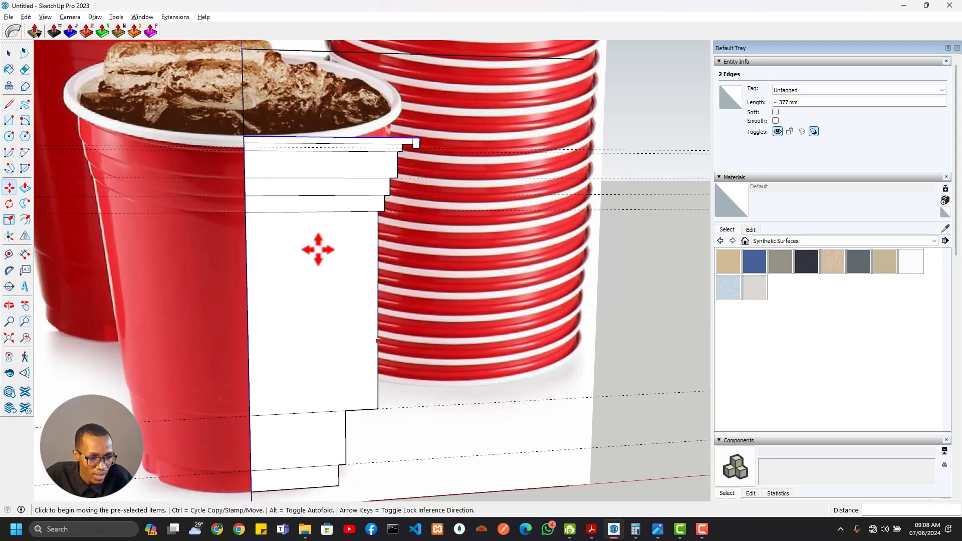
Show the Vertex Tools² - Transform tools and turn on vertex editing with vertex selection for the profile
right_click(177, 28)
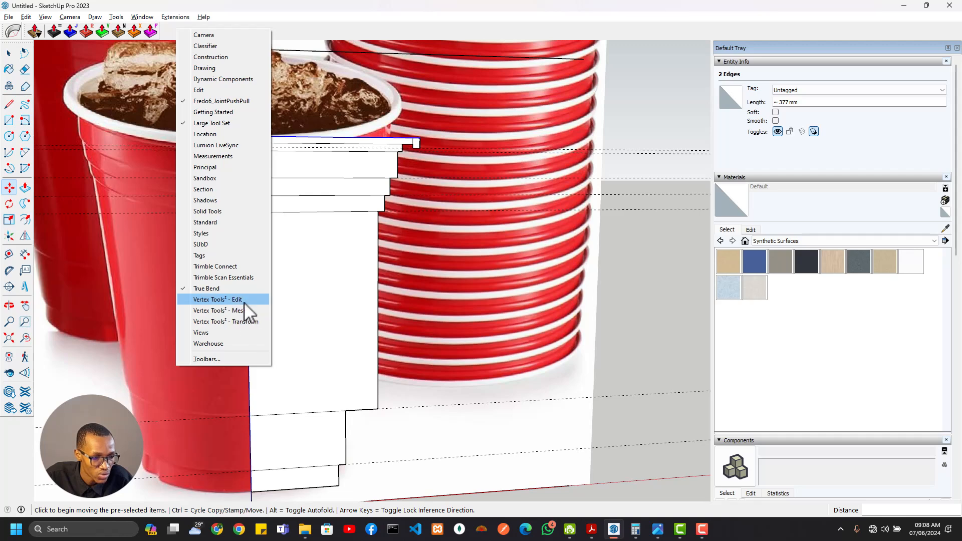
click(248, 322)
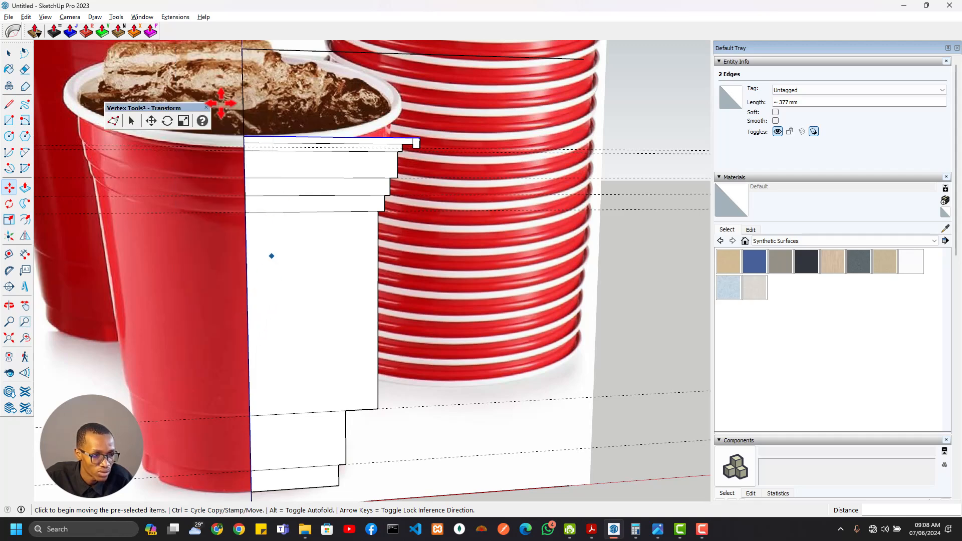
drag(157, 108, 601, 62)
scroll(397, 145, up, 2)
click(576, 72)
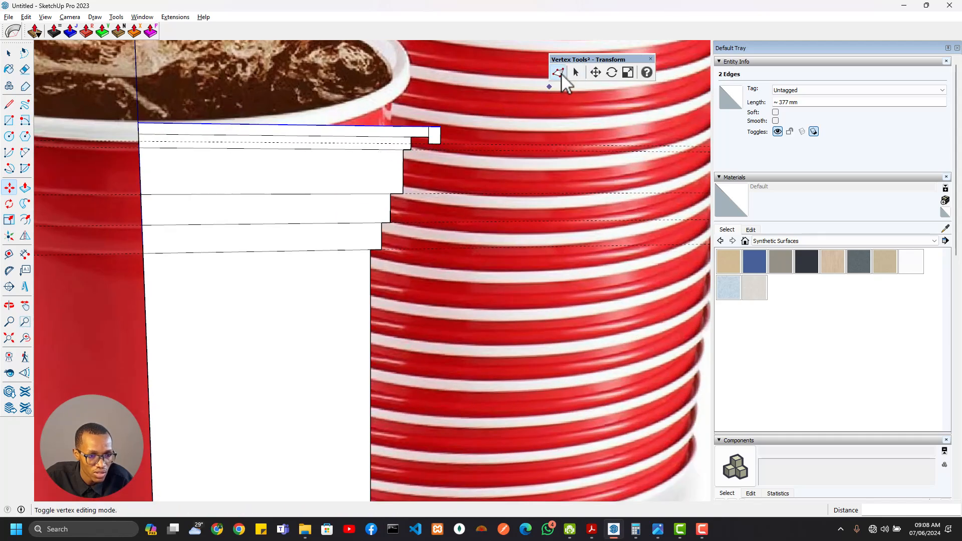
click(559, 74)
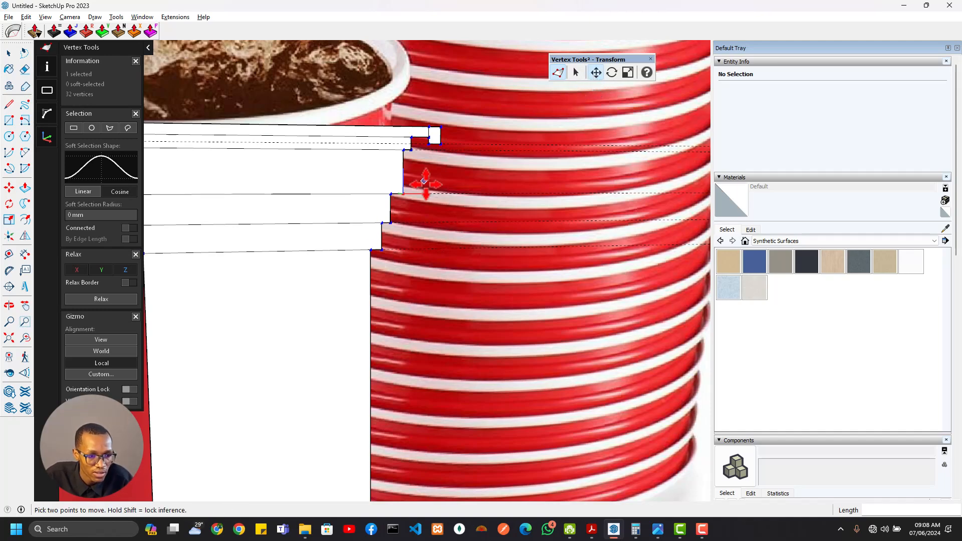
middle_drag(480, 159, 262, 249)
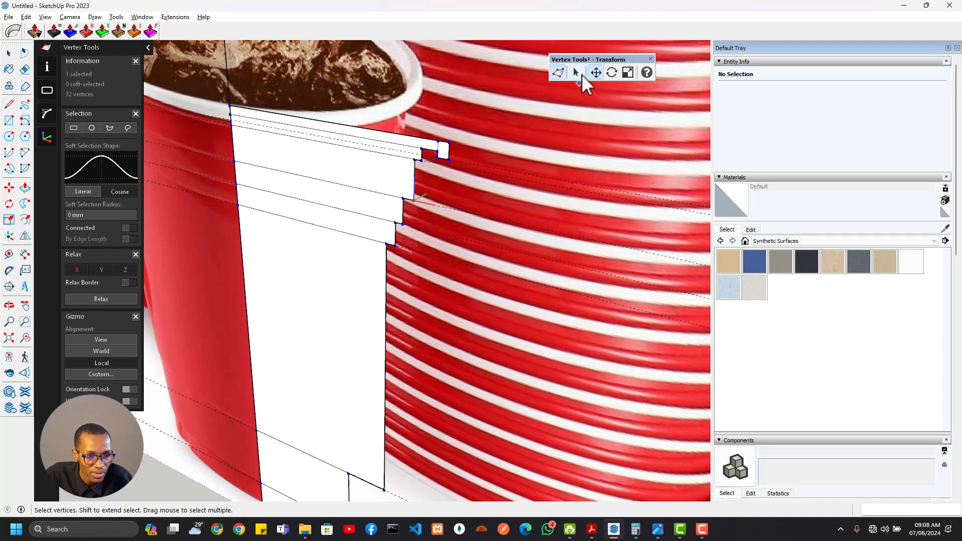
click(576, 73)
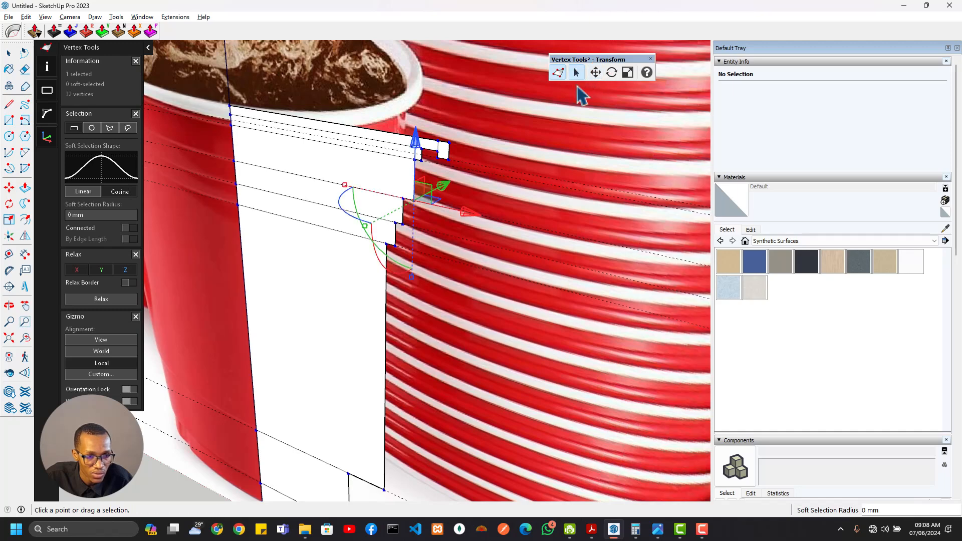
Move the tall body section's lower outer vertex inward along the red axis, almost to the section below, to taper the side
middle_drag(380, 257, 505, 172)
middle_drag(424, 234, 455, 321)
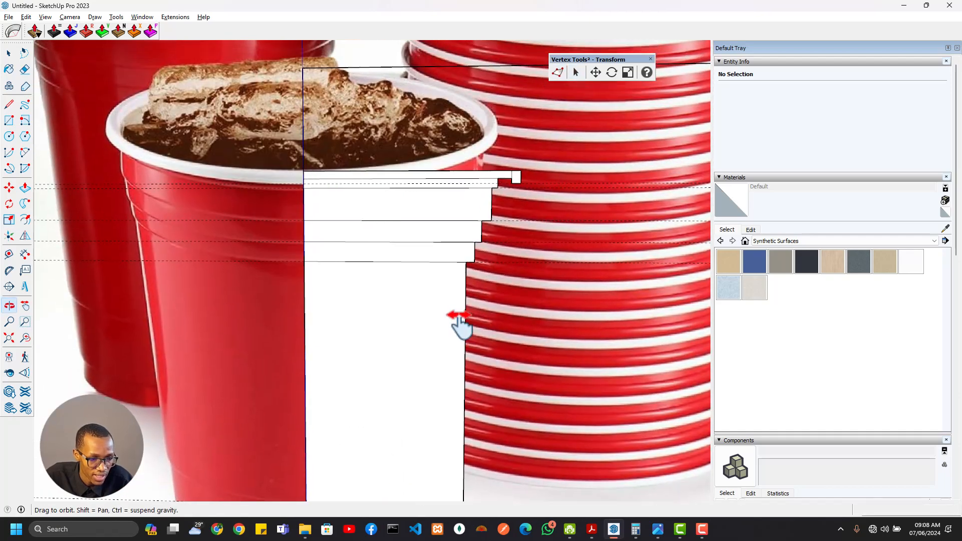
middle_drag(476, 356, 488, 238)
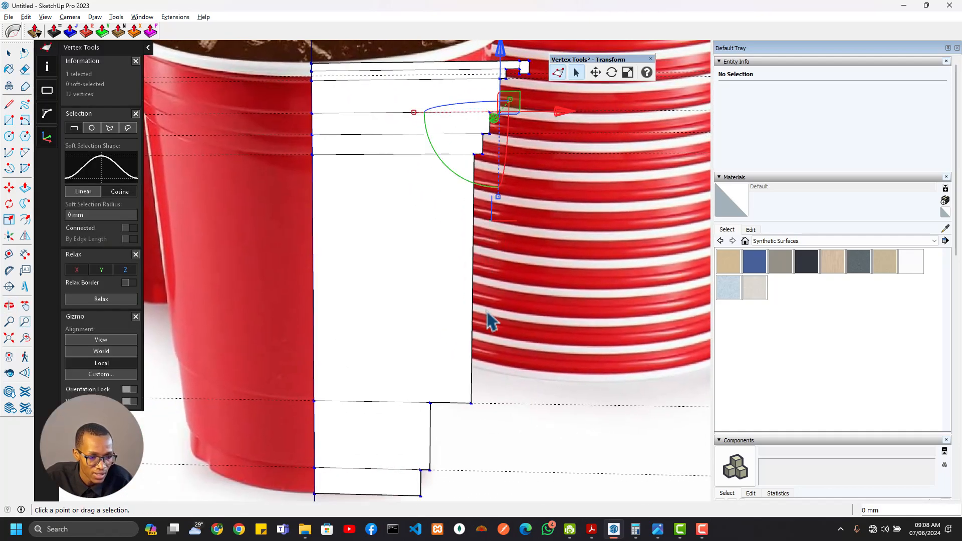
click(471, 403)
drag(534, 408, 500, 398)
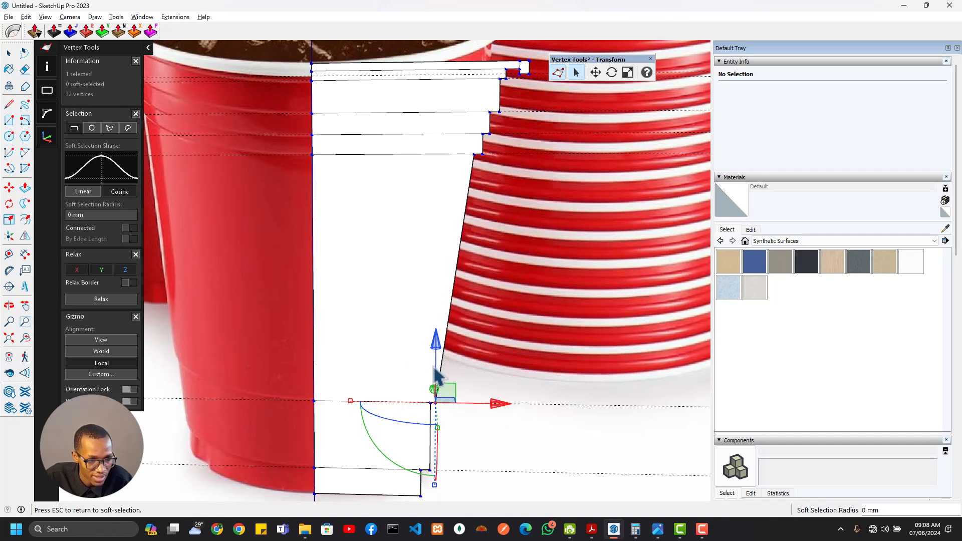
scroll(406, 328, down, 2)
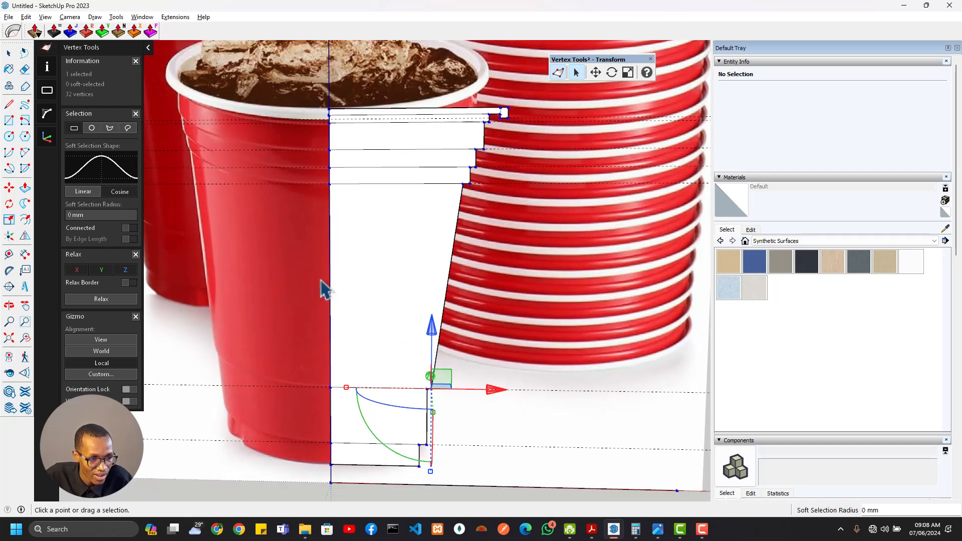
scroll(426, 423, up, 5)
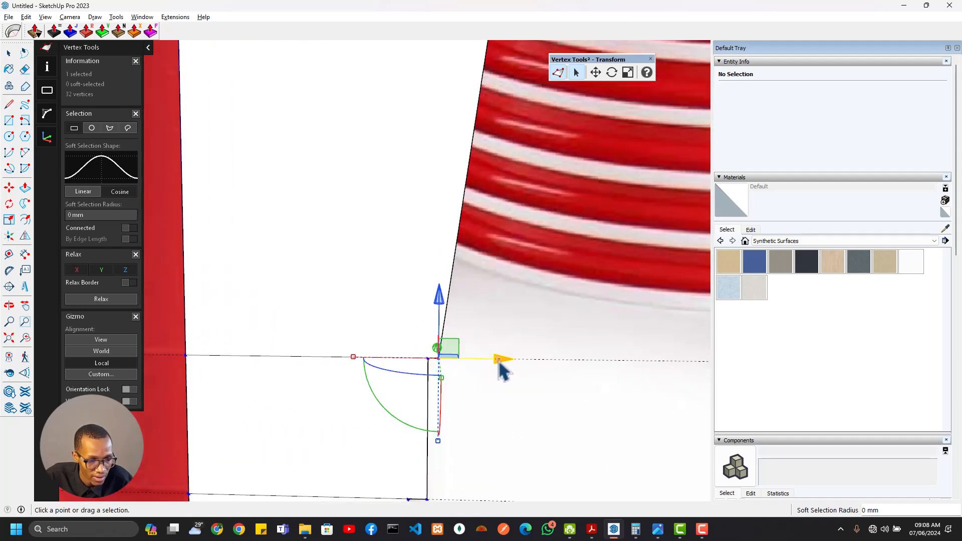
scroll(498, 370, down, 3)
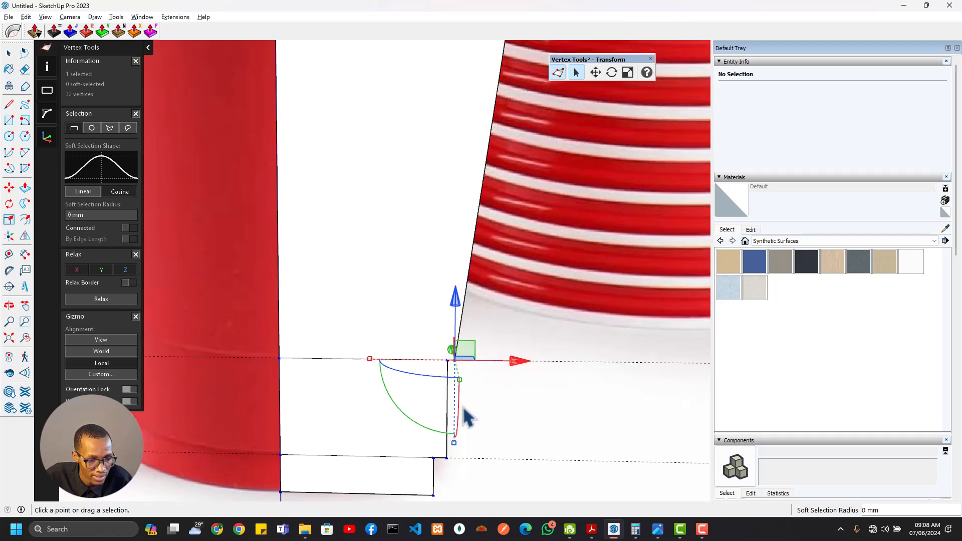
Taper the section below the tall body by moving its lower outer vertex inward along the red axis, close to the base block
click(446, 458)
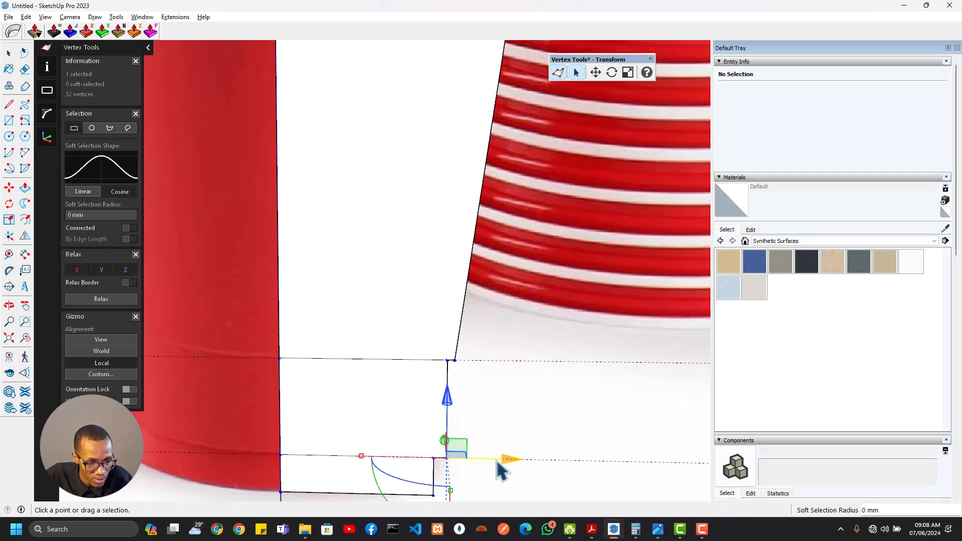
scroll(437, 497, up, 2)
shift+middle_drag(461, 423, 458, 360)
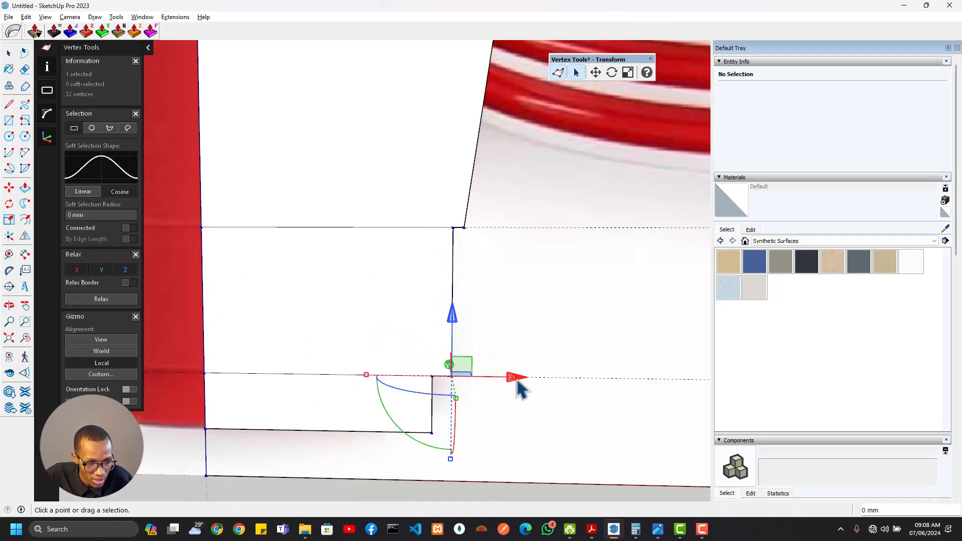
drag(513, 379, 504, 382)
scroll(490, 438, up, 3)
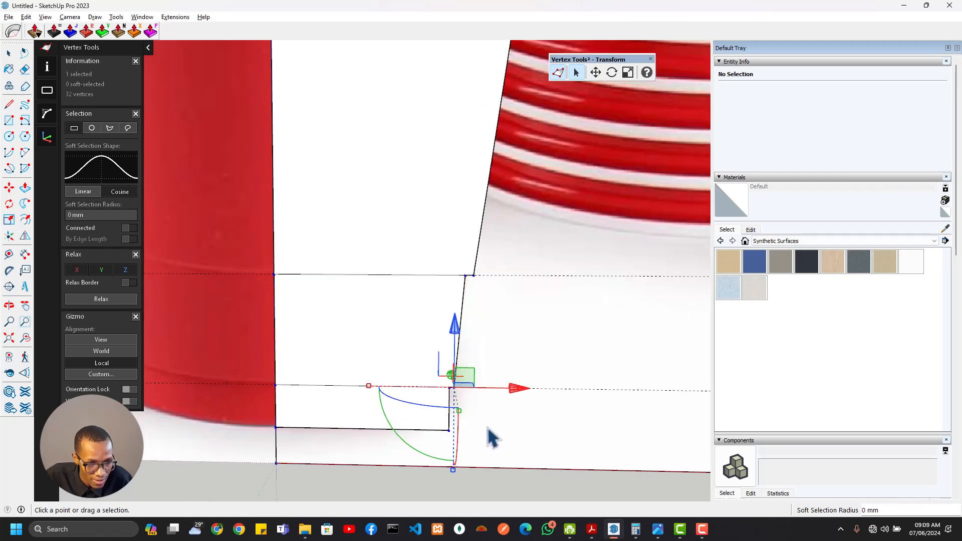
scroll(460, 441, down, 1)
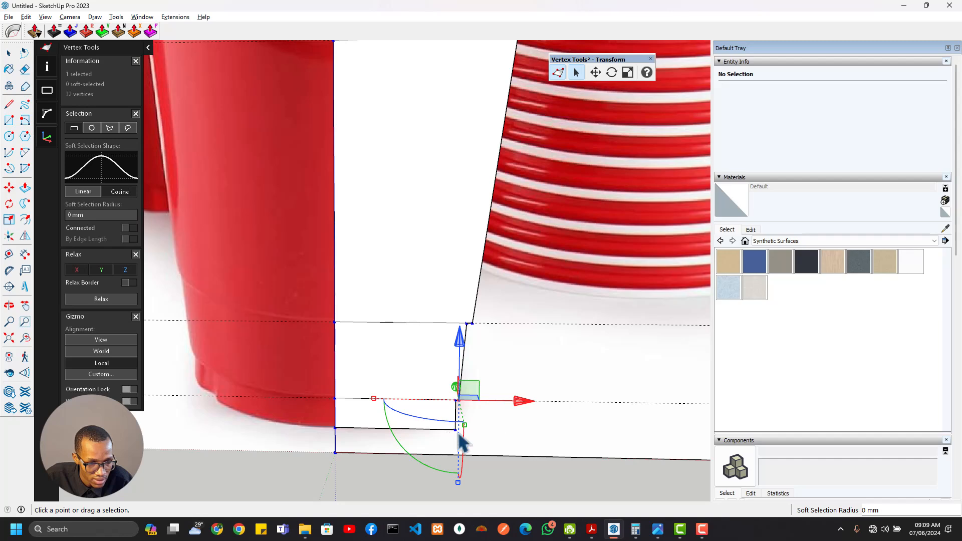
scroll(457, 440, up, 2)
scroll(326, 440, down, 3)
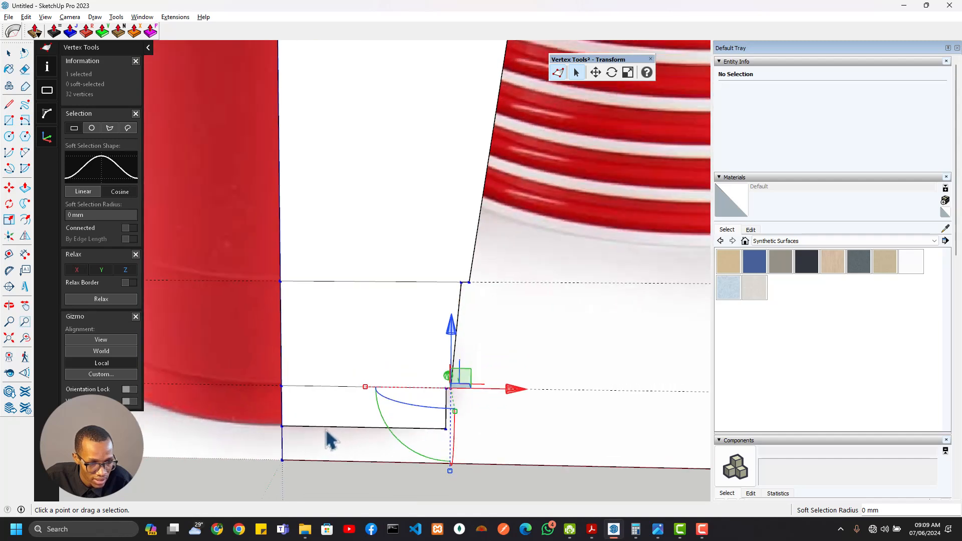
scroll(541, 326, down, 5)
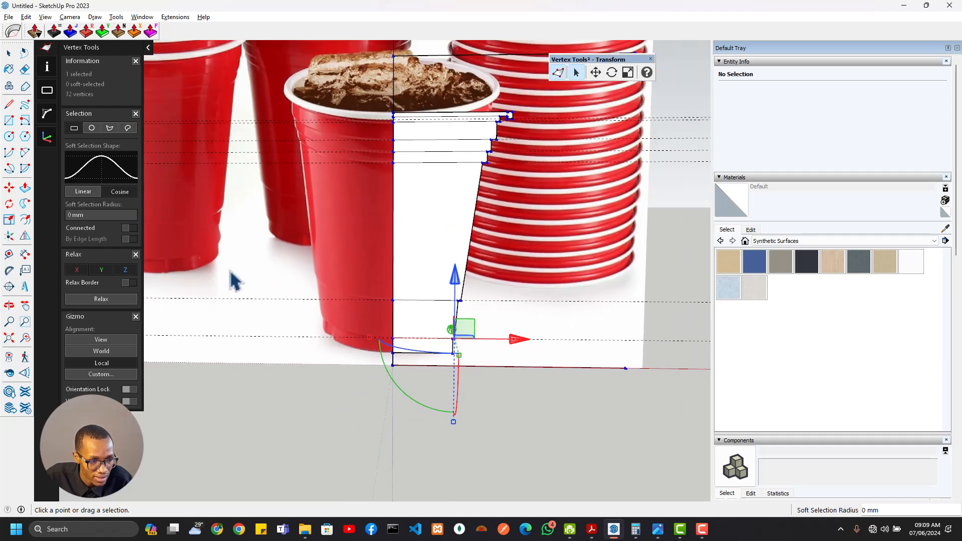
Move the lower outer vertices of the two bands directly above the tall body inward along the red axis, leaving small steps
scroll(496, 145, up, 4)
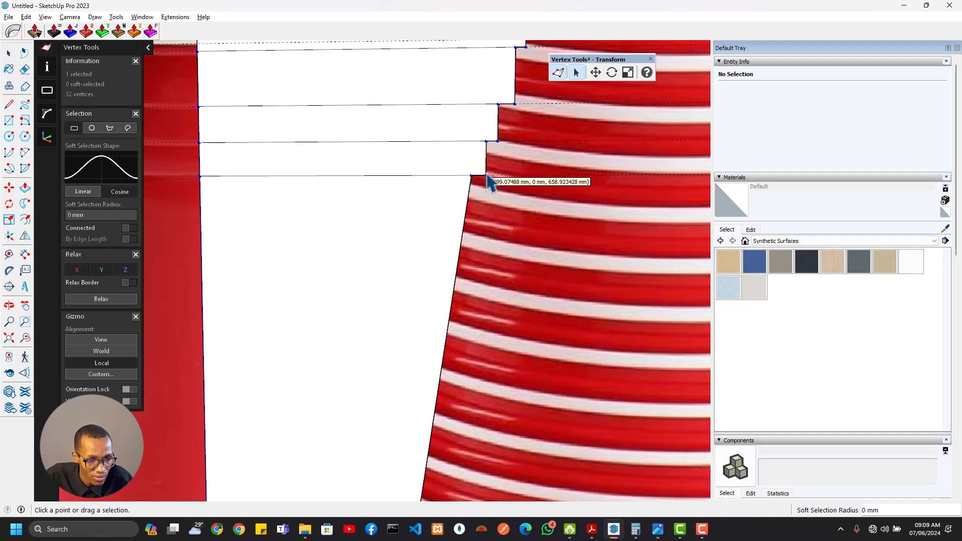
click(484, 175)
drag(547, 177, 537, 177)
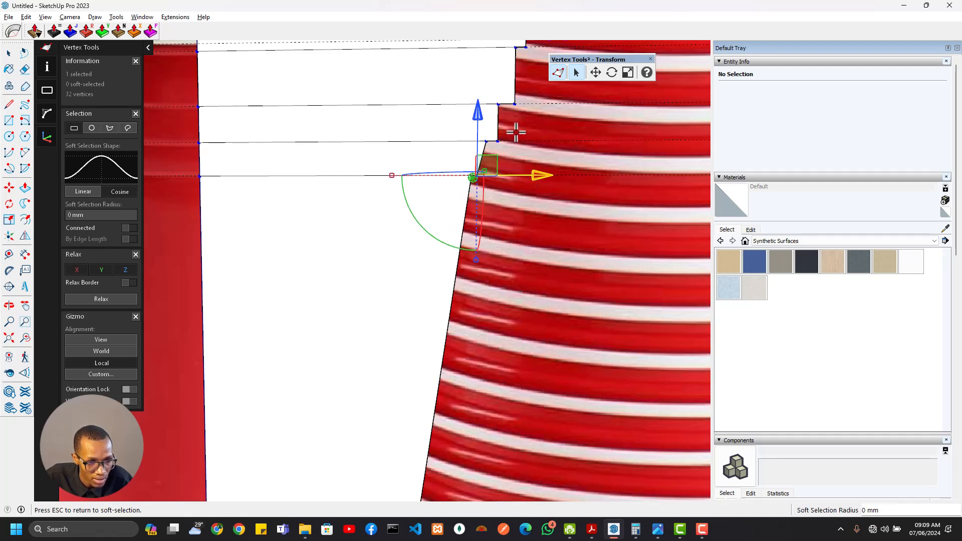
click(499, 141)
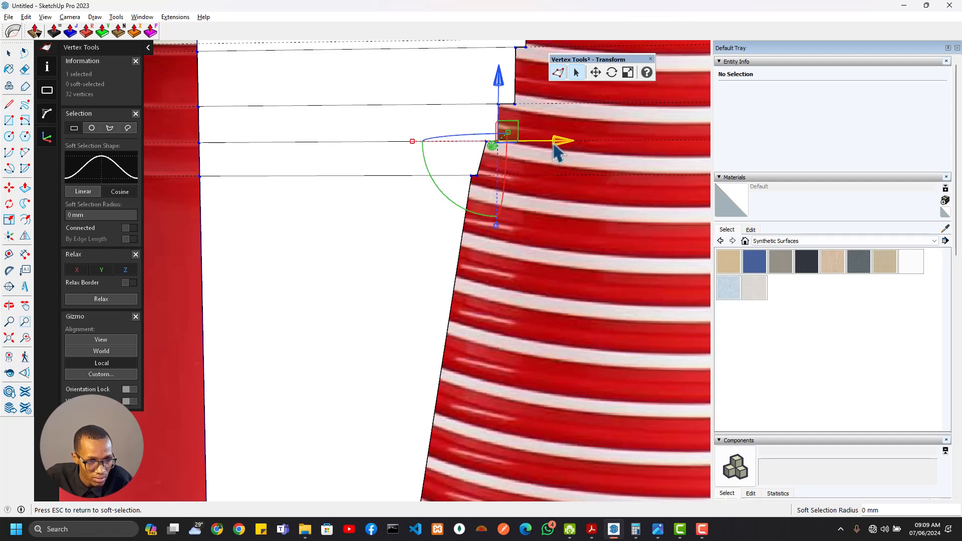
drag(553, 144, 550, 143)
click(523, 114)
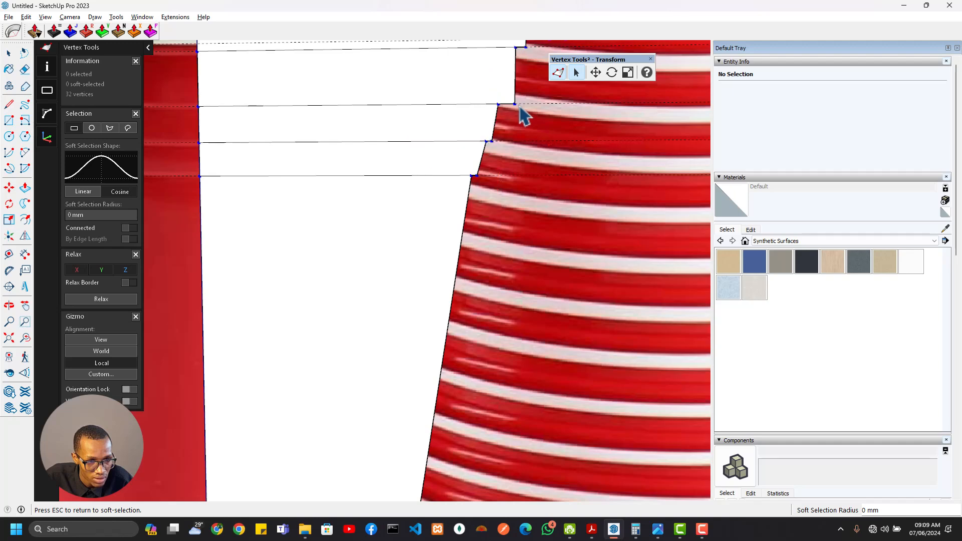
Move the lower outer vertices of the band below the thin strip and of the thin strip itself inward along the red axis
click(515, 105)
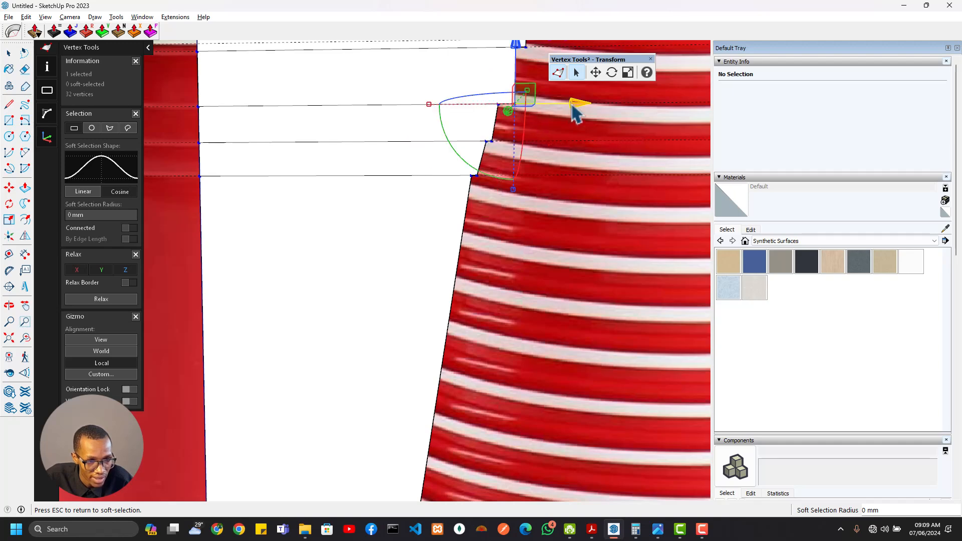
drag(575, 106, 563, 114)
middle_drag(548, 121, 486, 203)
click(478, 194)
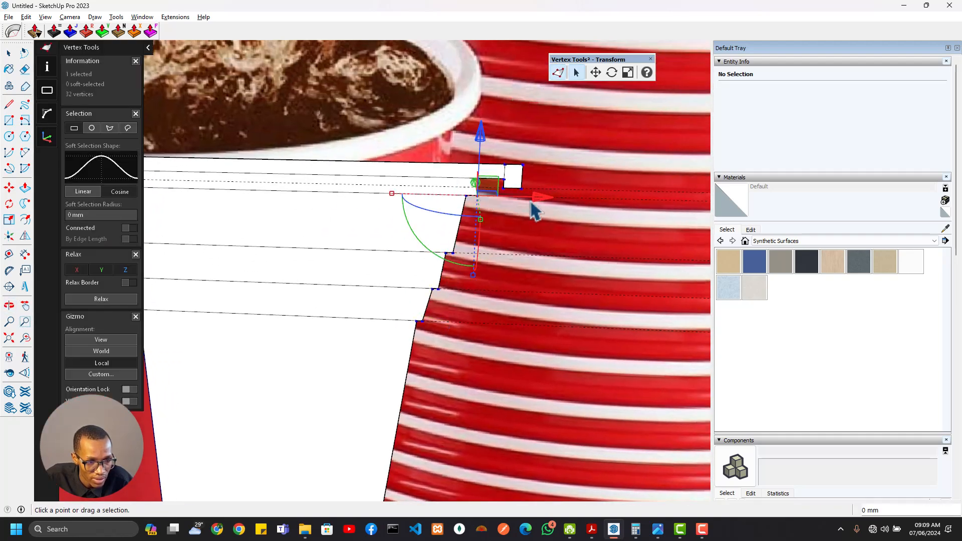
drag(542, 198, 537, 204)
middle_drag(547, 224, 447, 233)
scroll(448, 235, up, 4)
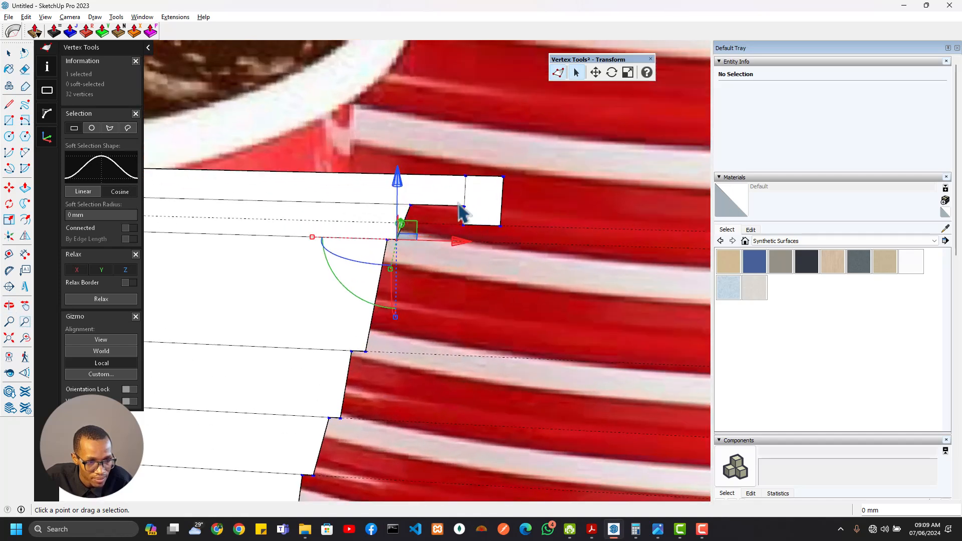
Move the small rectangular lip face inward along the rim edge, closer to the cup's side
key(a)
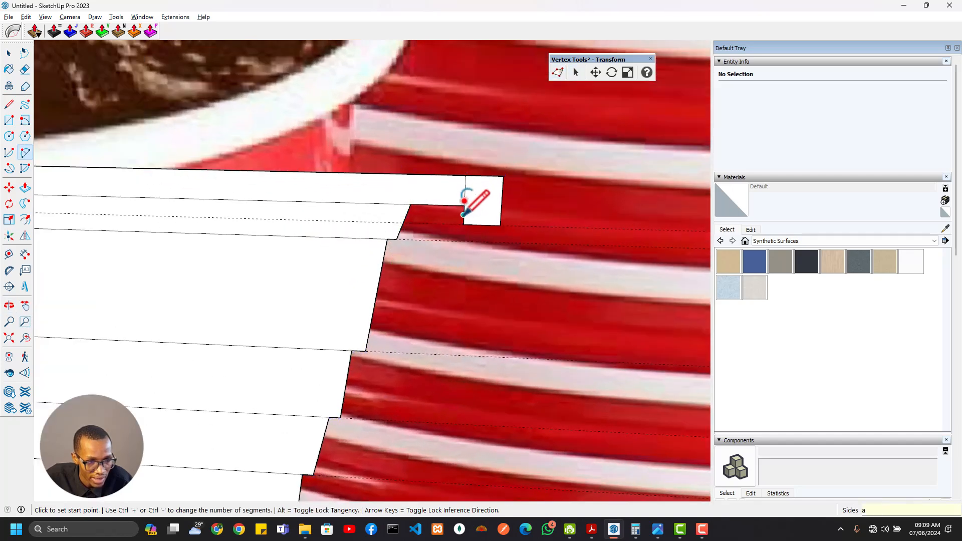
key(space)
double_click(483, 213)
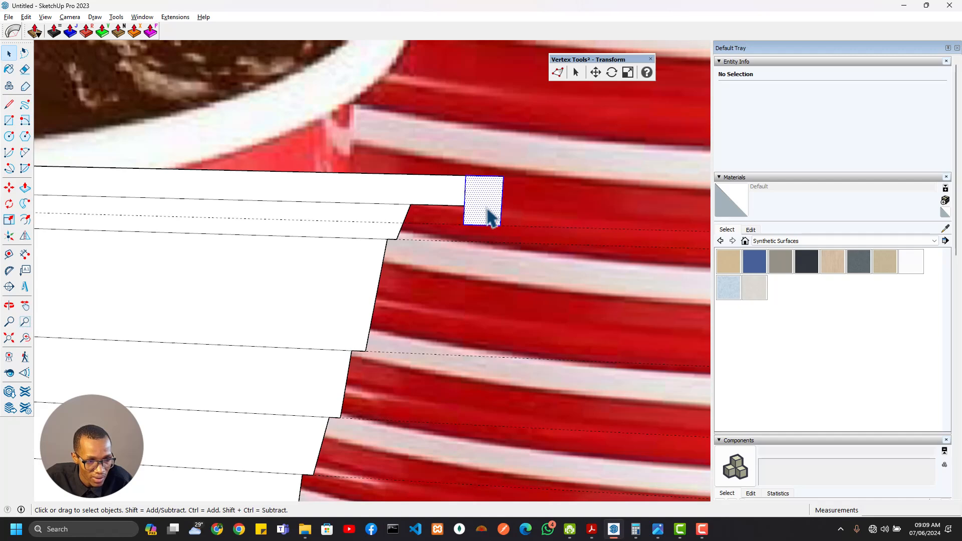
key(m)
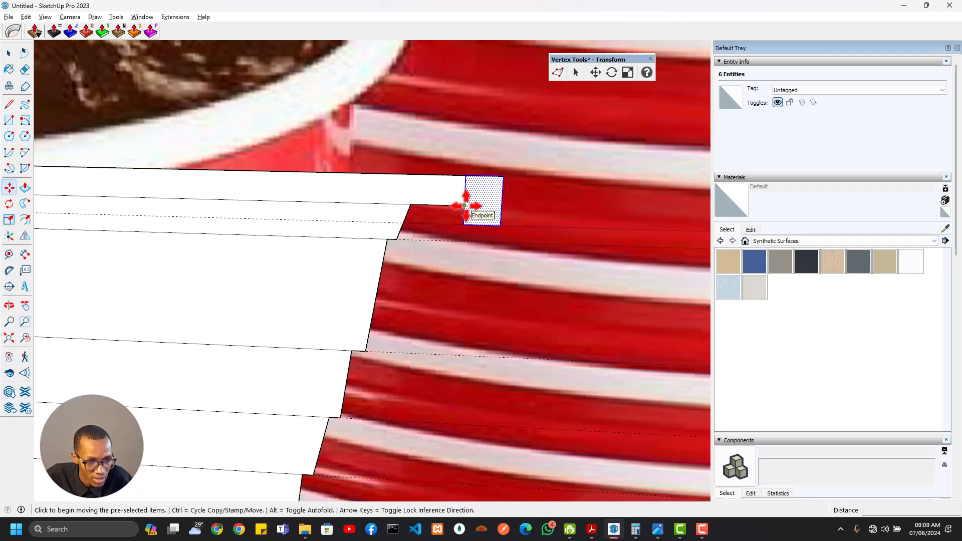
click(465, 205)
Round the corner under the rim with an arc from the slanted side to the lip, and erase the leftover corner edges
key(a)
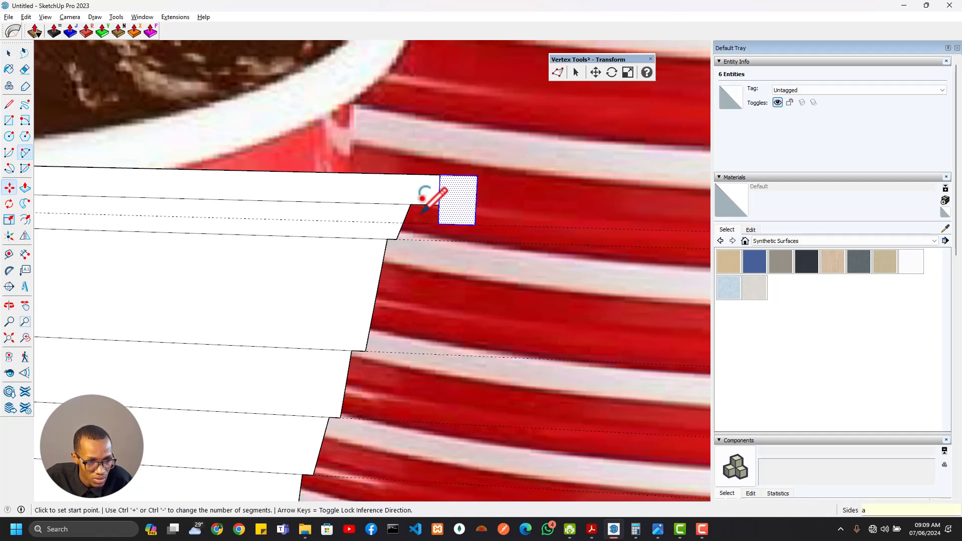
scroll(412, 202, up, 3)
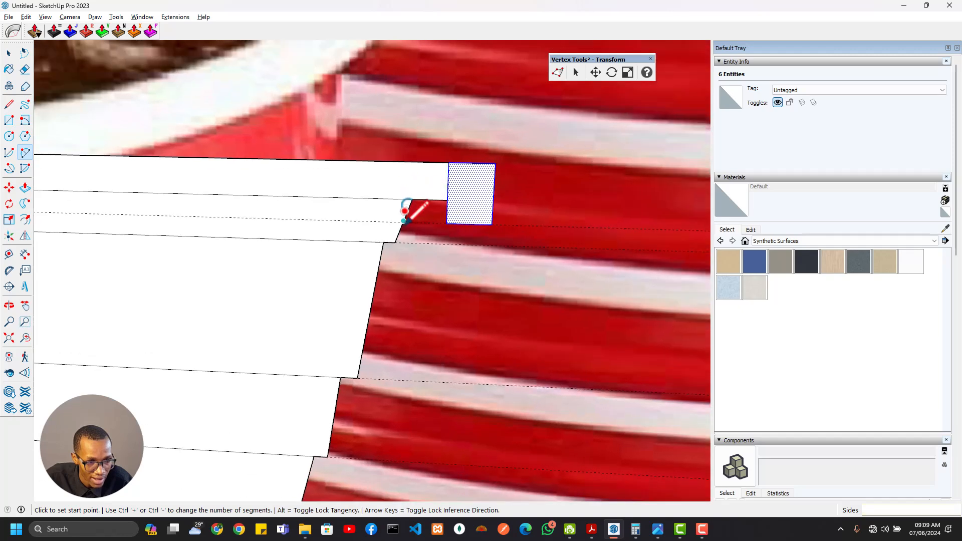
click(403, 221)
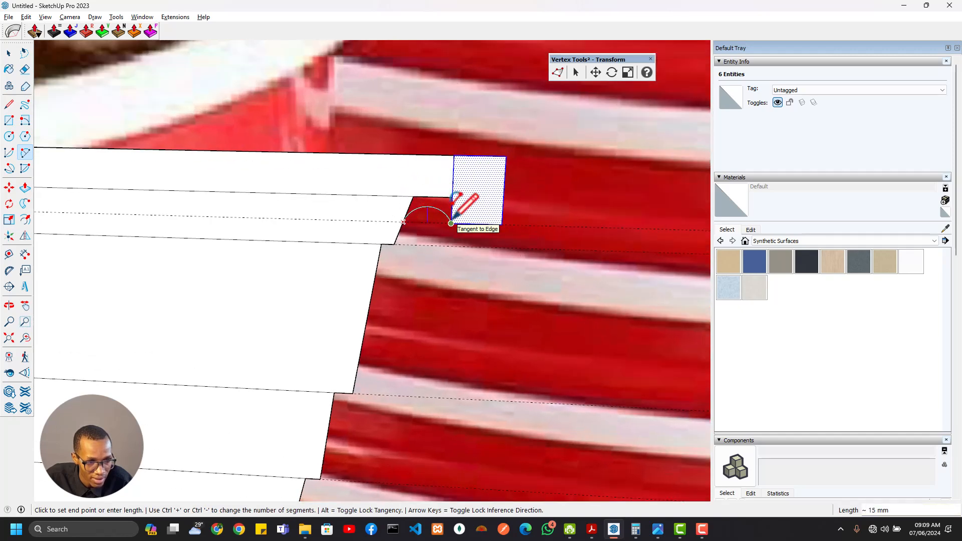
click(452, 197)
scroll(455, 195, up, 4)
key(e)
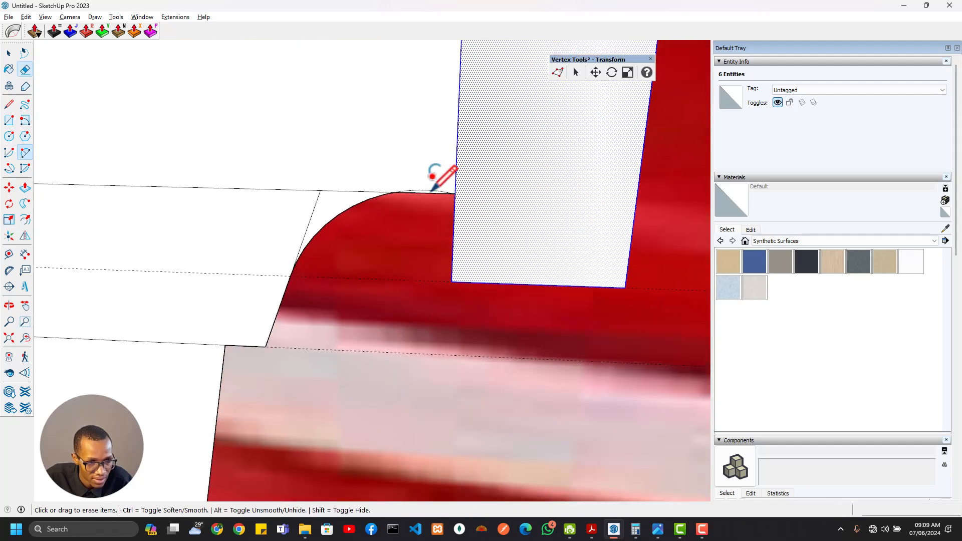
drag(356, 195, 321, 199)
click(317, 203)
Examine the lip and the rounded underside of the rim against the cup picture
scroll(326, 213, down, 8)
shift+middle_drag(273, 265, 448, 167)
shift+middle_drag(604, 97, 539, 185)
scroll(472, 211, up, 4)
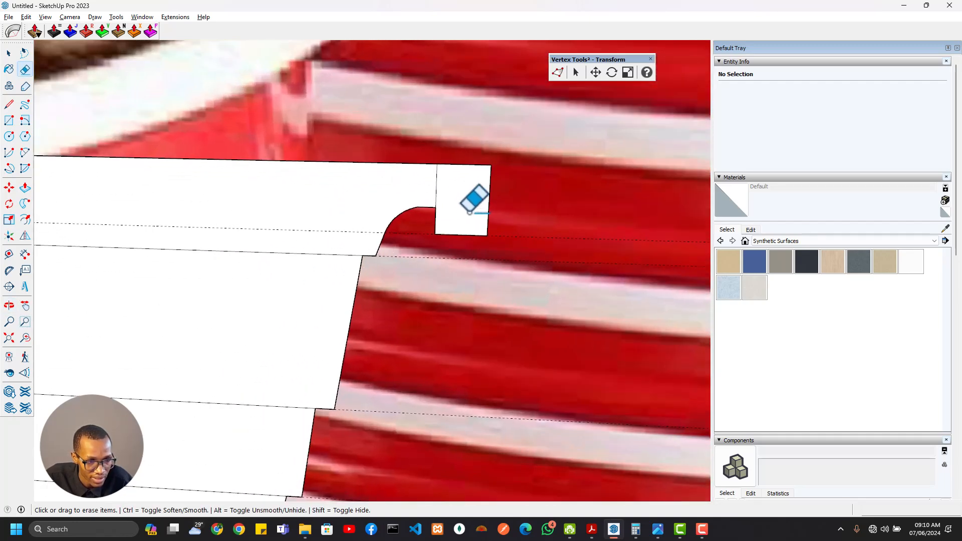
scroll(445, 203, down, 3)
shift+middle_drag(468, 224, 392, 283)
scroll(391, 274, up, 1)
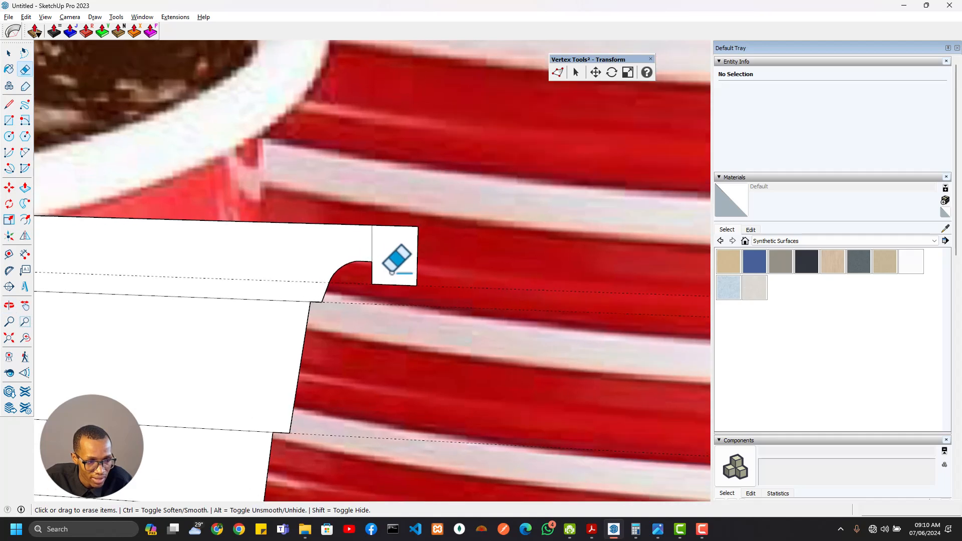
scroll(394, 239, down, 4)
scroll(384, 208, down, 2)
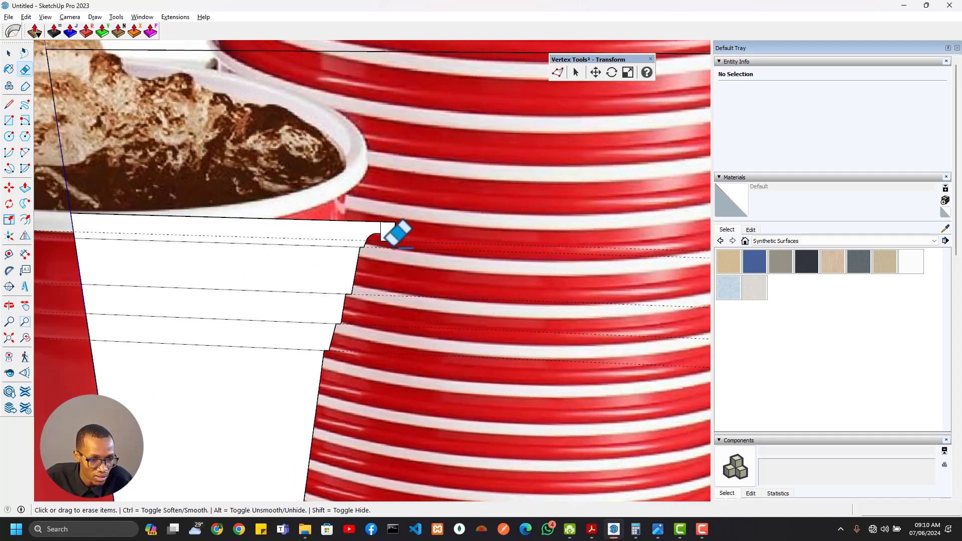
scroll(389, 235, up, 2)
scroll(387, 245, down, 2)
scroll(389, 240, up, 3)
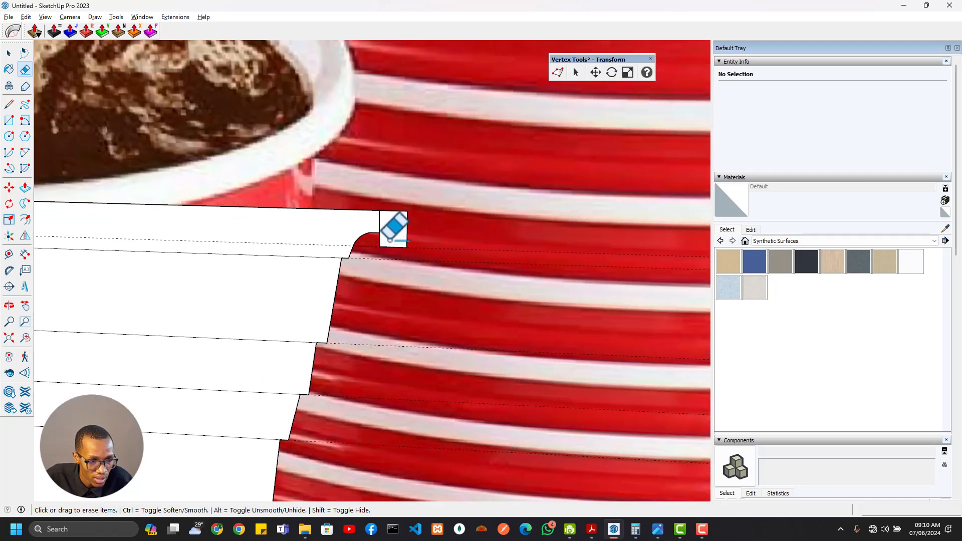
scroll(390, 240, up, 2)
Round the lip's lower inner corner with an arc starting at the rim's underside, and erase the leftover corner edges
key(a)
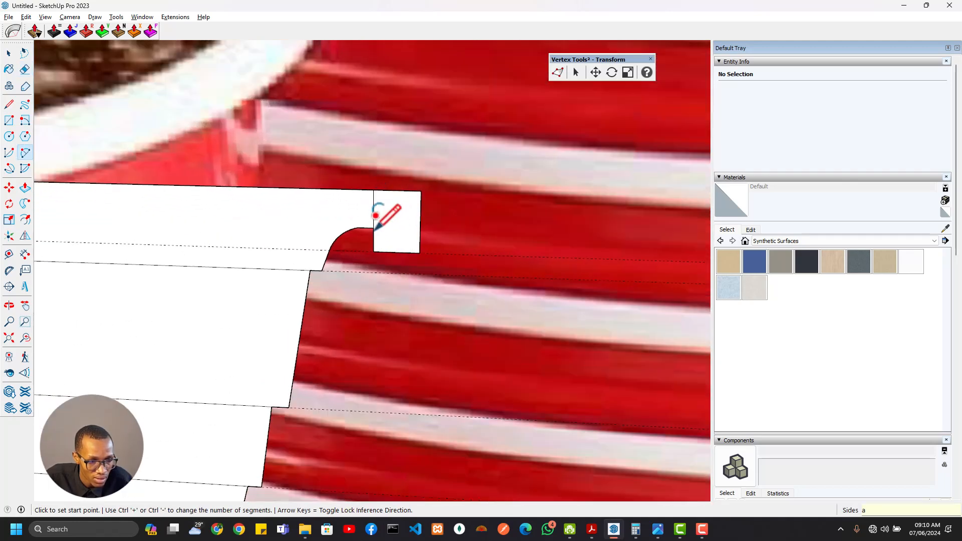
scroll(371, 226, up, 1)
click(373, 227)
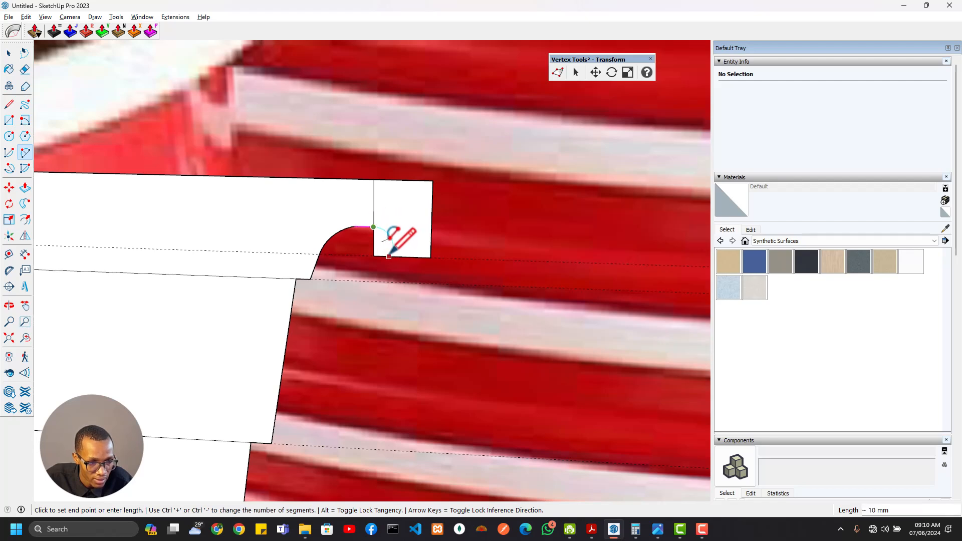
click(388, 255)
scroll(382, 245, up, 3)
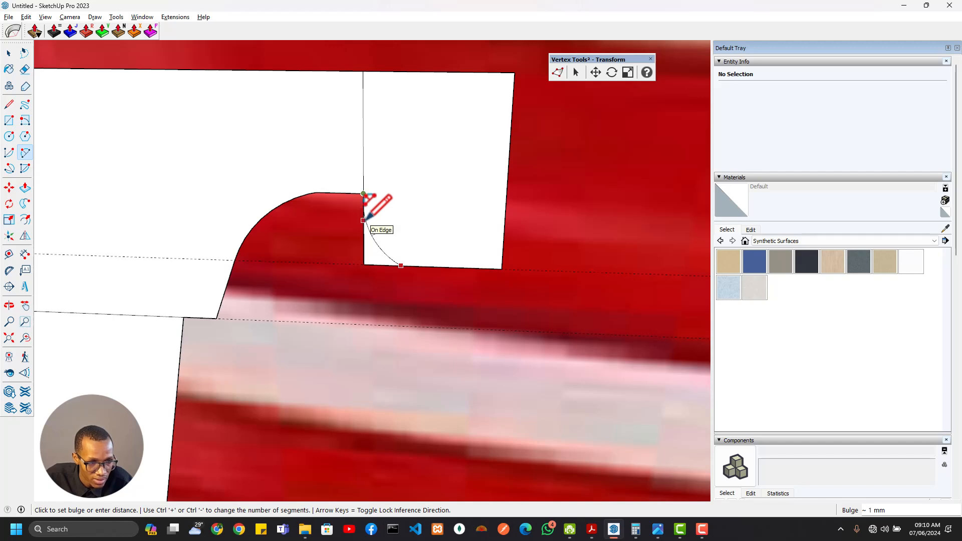
click(365, 220)
key(e)
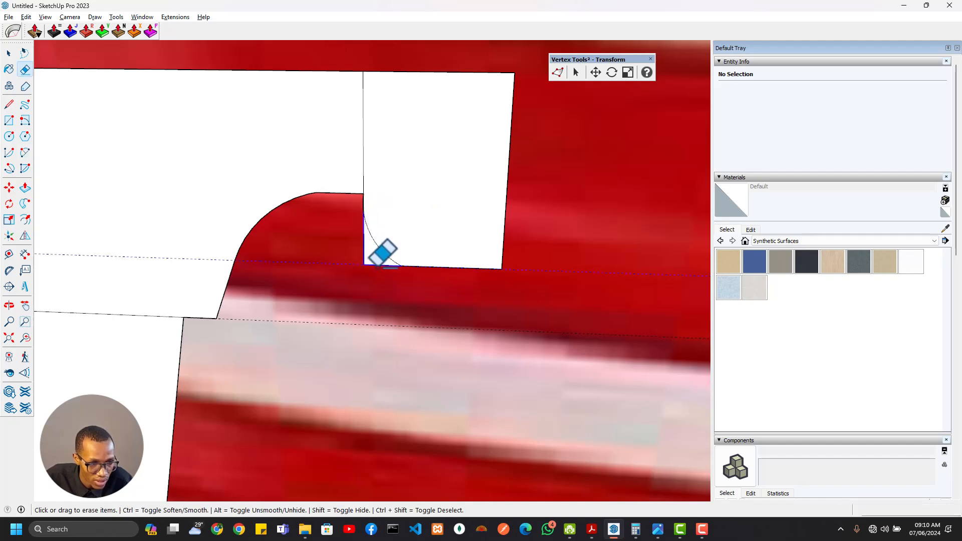
scroll(373, 211, up, 2)
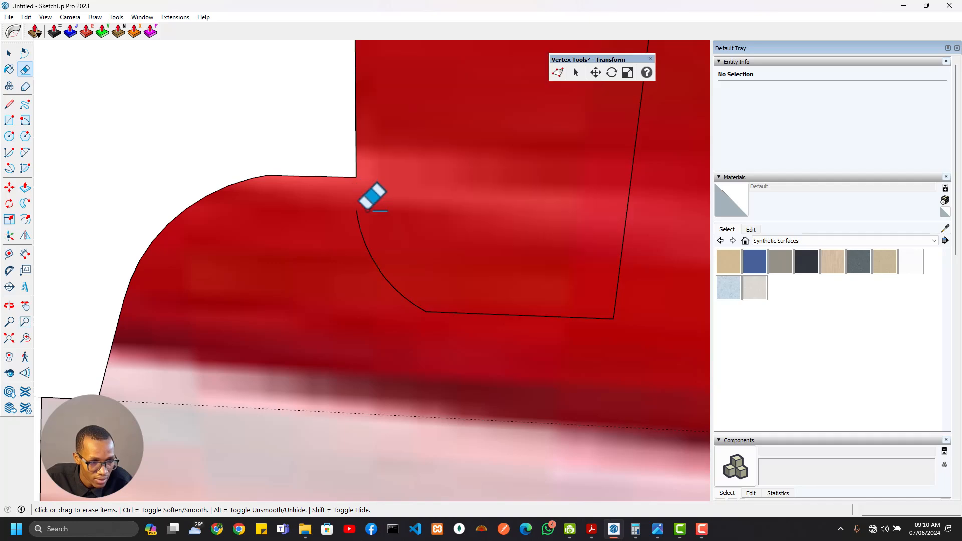
scroll(358, 198, up, 3)
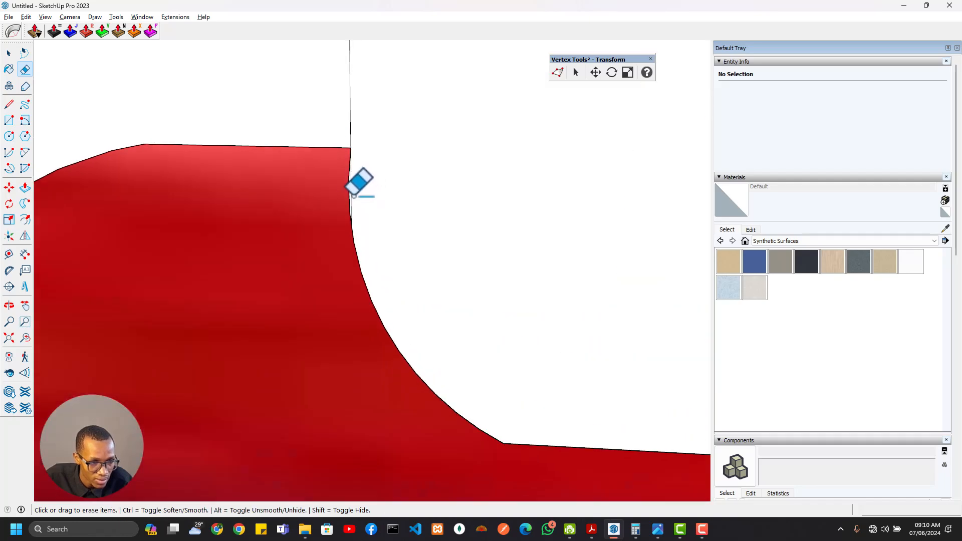
click(353, 196)
scroll(395, 257, down, 9)
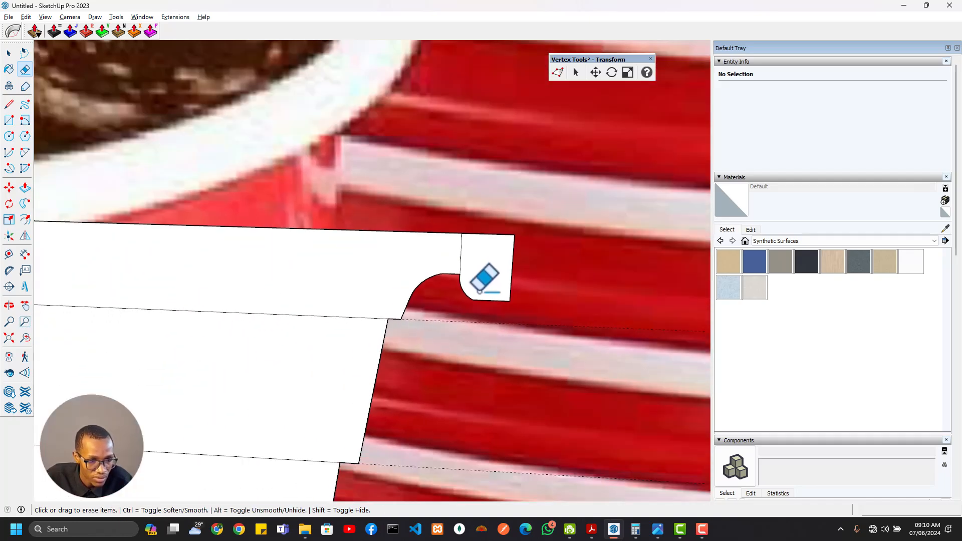
scroll(479, 291, down, 3)
shift+middle_drag(480, 291, 434, 344)
scroll(434, 344, up, 3)
key(a)
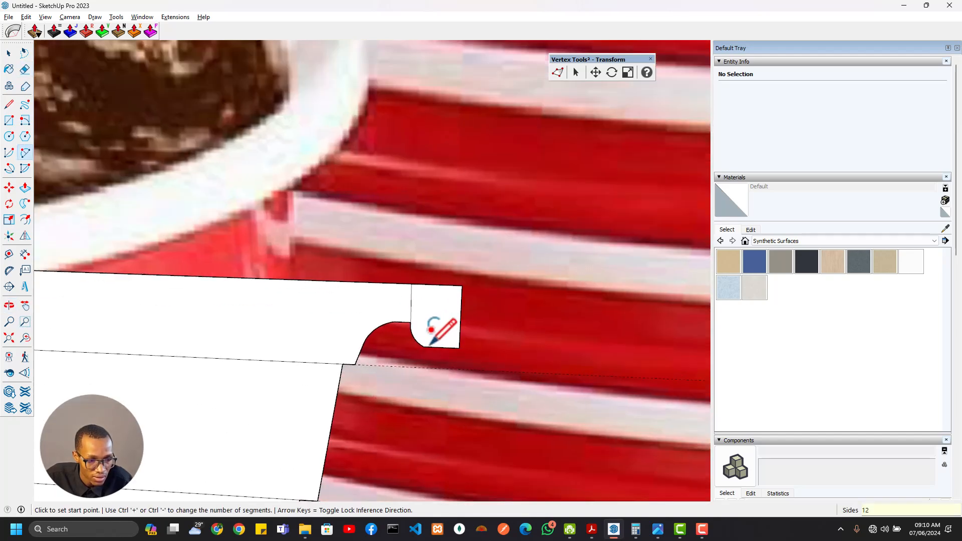
click(460, 317)
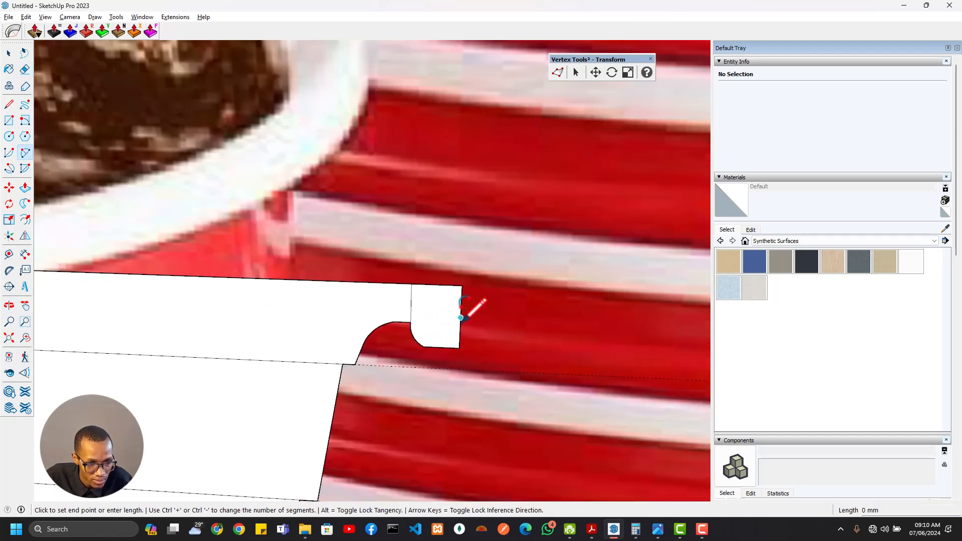
scroll(441, 346, up, 3)
click(441, 348)
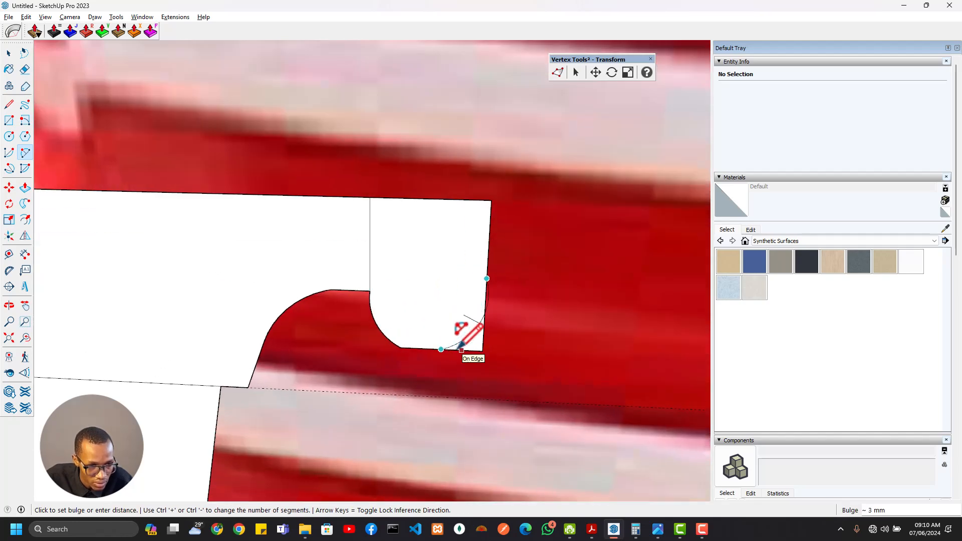
click(460, 346)
scroll(496, 312, up, 2)
key(e)
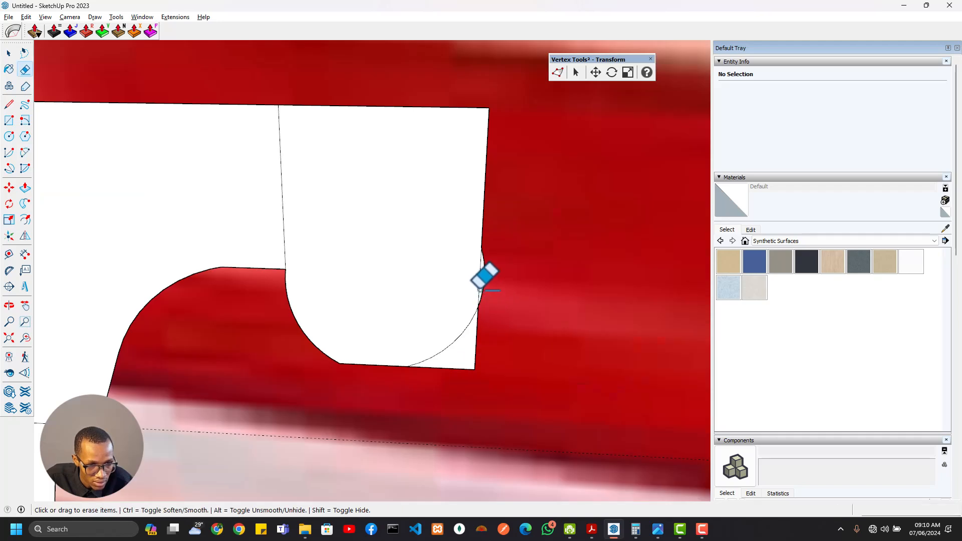
click(479, 283)
Draw an arc from the lip's outer edge to the lower end of its inner arc, bulging outward about 4 mm
key(a)
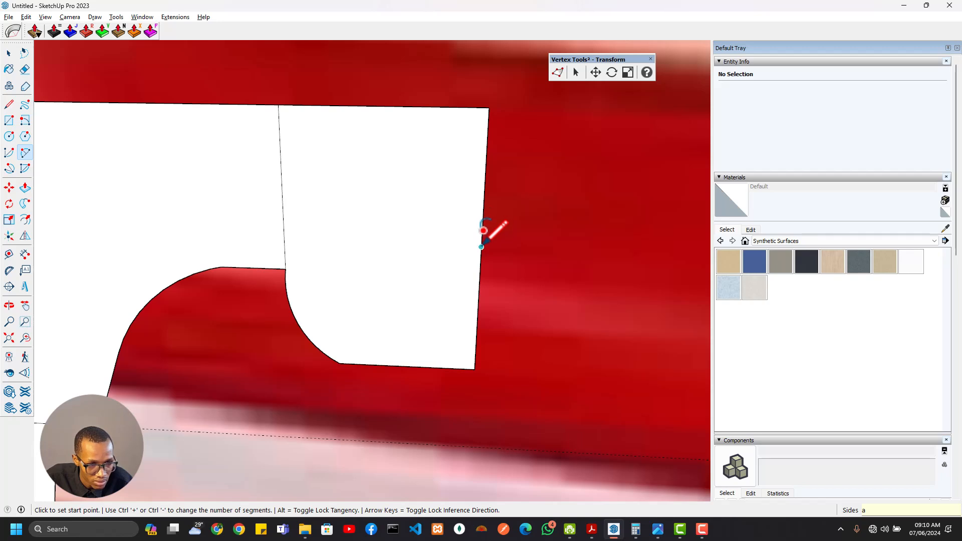
click(481, 247)
click(339, 363)
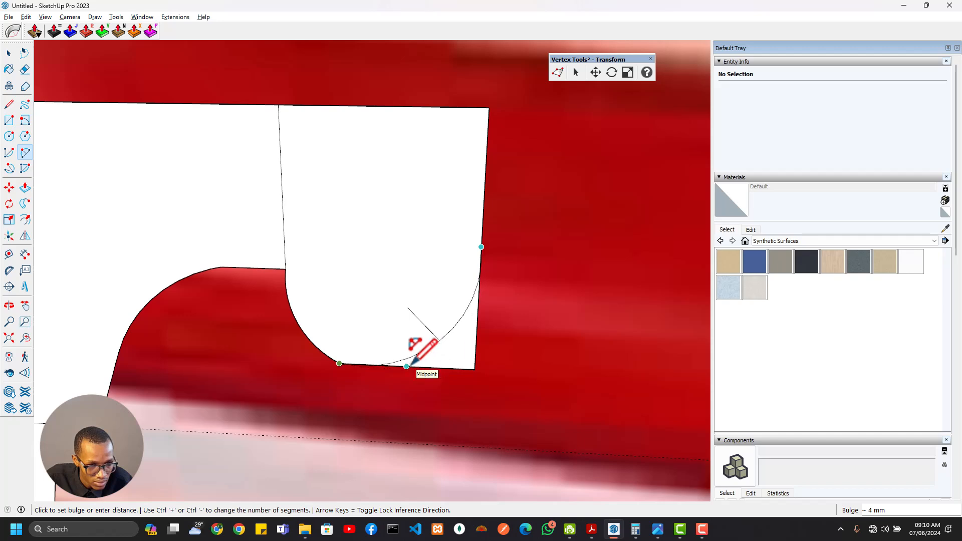
click(416, 351)
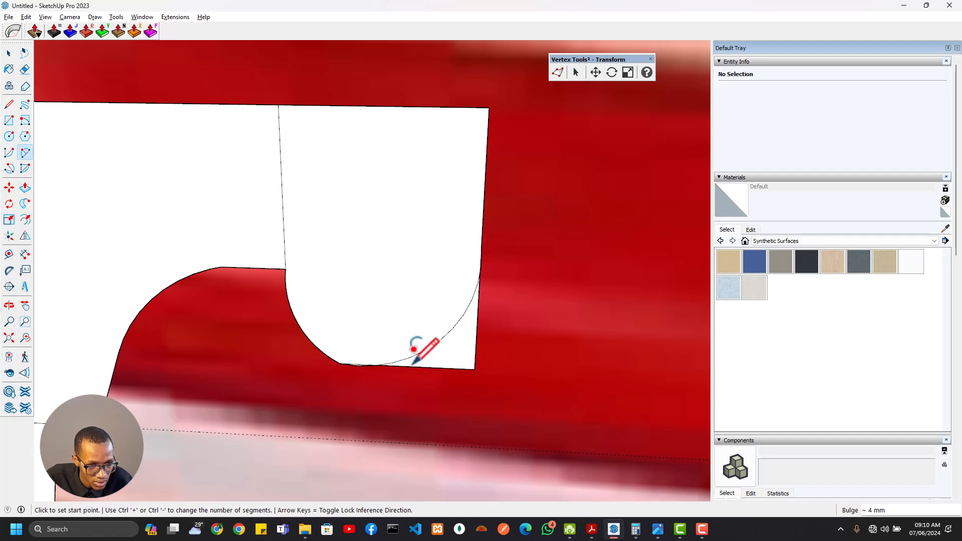
Smooth the junction of the two lip arcs with a short bridging arc and erase the leftover edge inside it
scroll(484, 327, up, 2)
scroll(311, 350, up, 2)
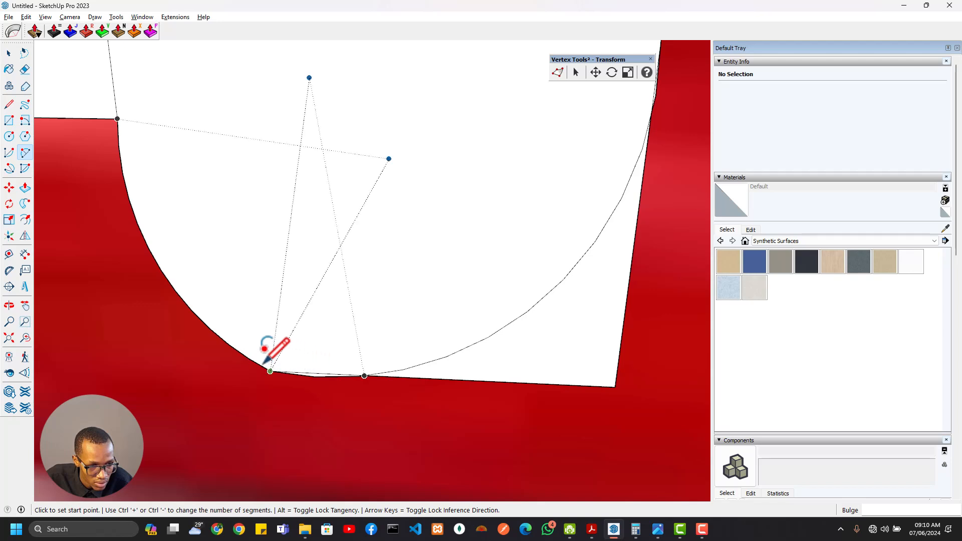
click(239, 352)
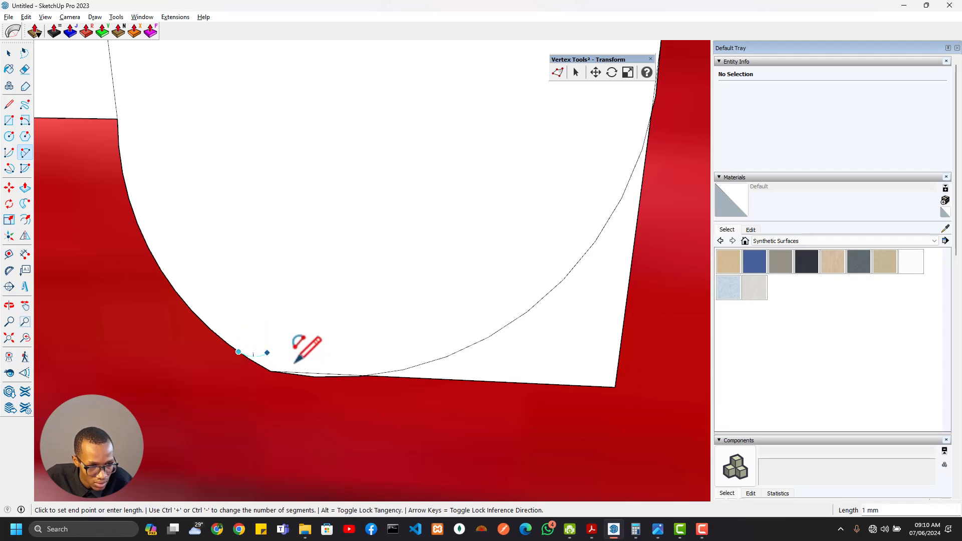
click(364, 375)
scroll(285, 368, up, 2)
key(e)
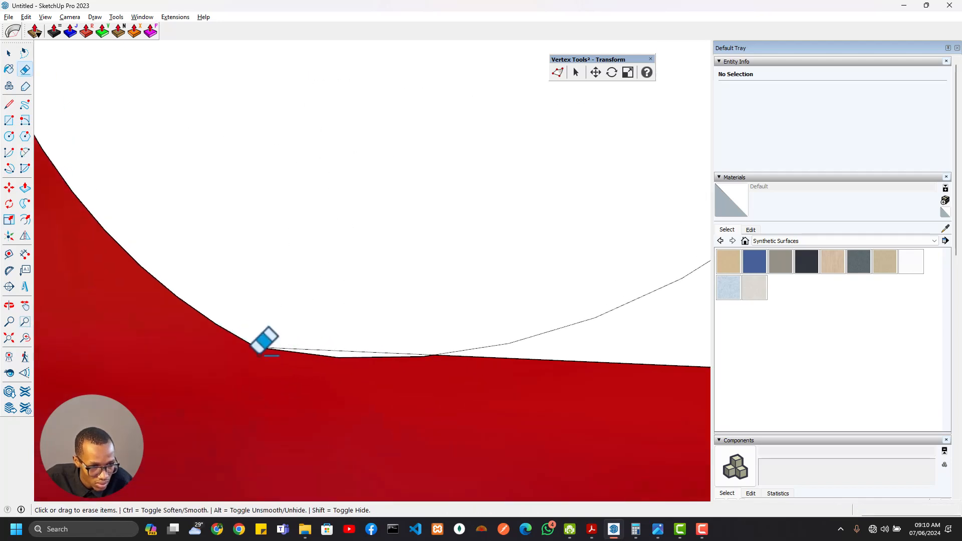
click(259, 350)
key(ctrl+z)
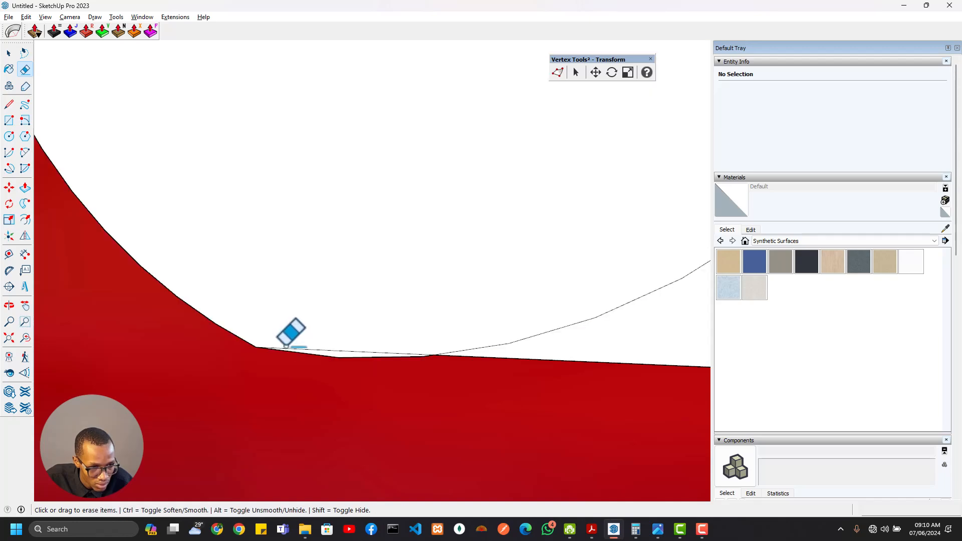
click(287, 348)
Erase the sharp lower outer corner edges of the lip outside the large arc
scroll(409, 349, down, 2)
scroll(526, 342, down, 3)
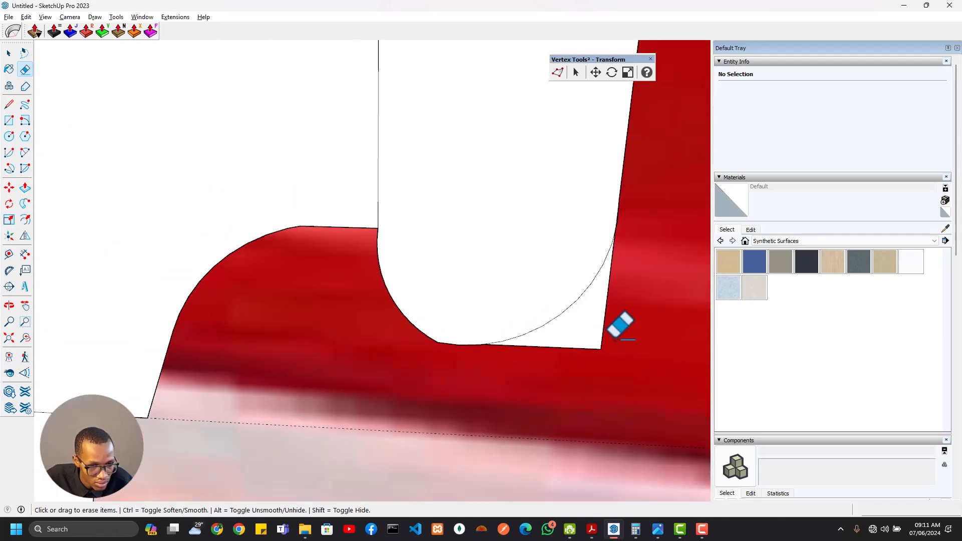
drag(623, 329, 571, 365)
Redraw the lip's bottom curve with an arc about 12 mm long bulging about 2 mm, and erase the uneven edges it replaces
scroll(571, 353, down, 4)
scroll(547, 346, up, 4)
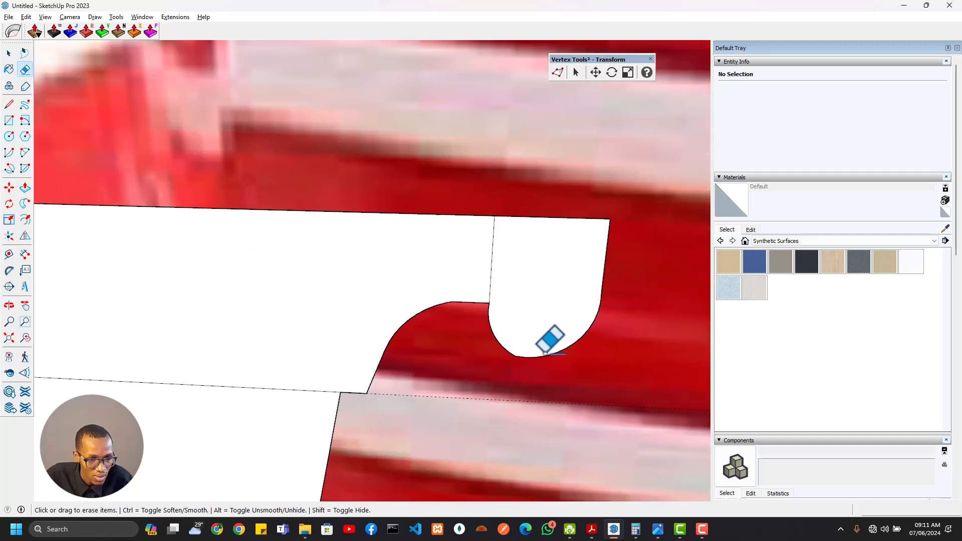
key(a)
click(462, 331)
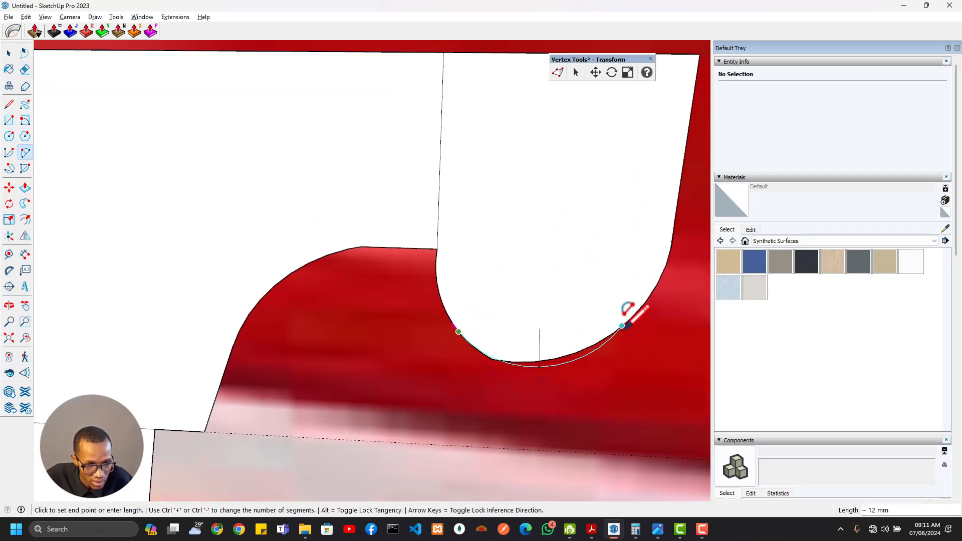
click(615, 332)
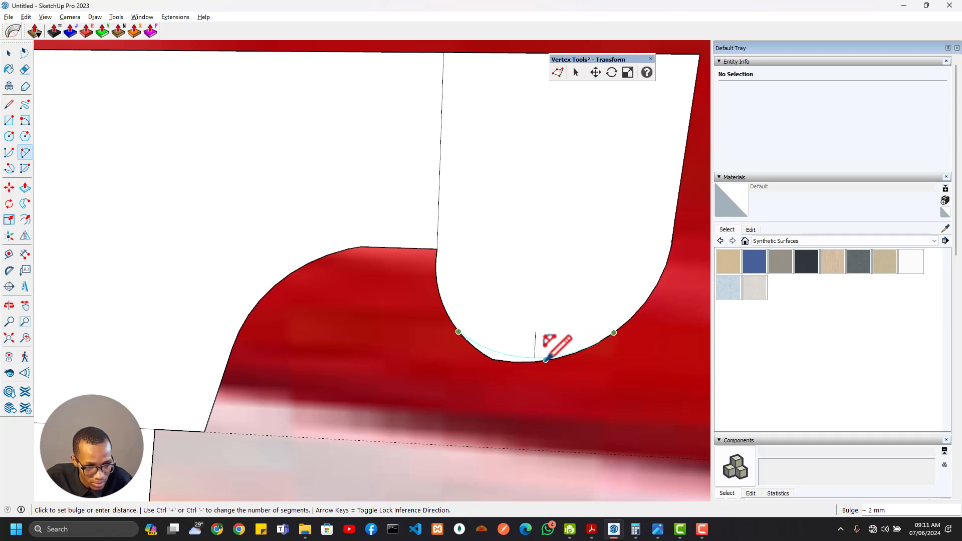
click(549, 360)
scroll(492, 363, up, 3)
key(e)
drag(497, 359, 519, 364)
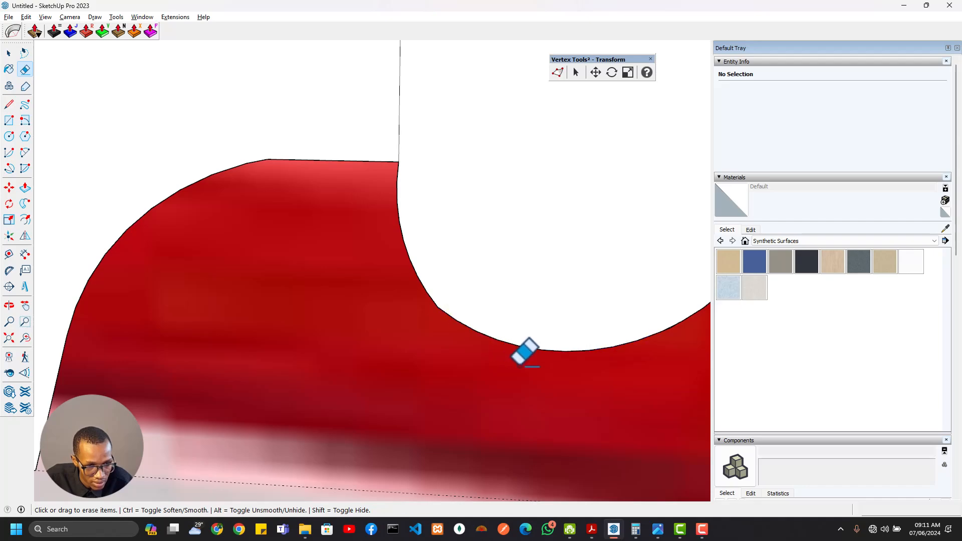
scroll(519, 363, down, 5)
scroll(521, 361, down, 10)
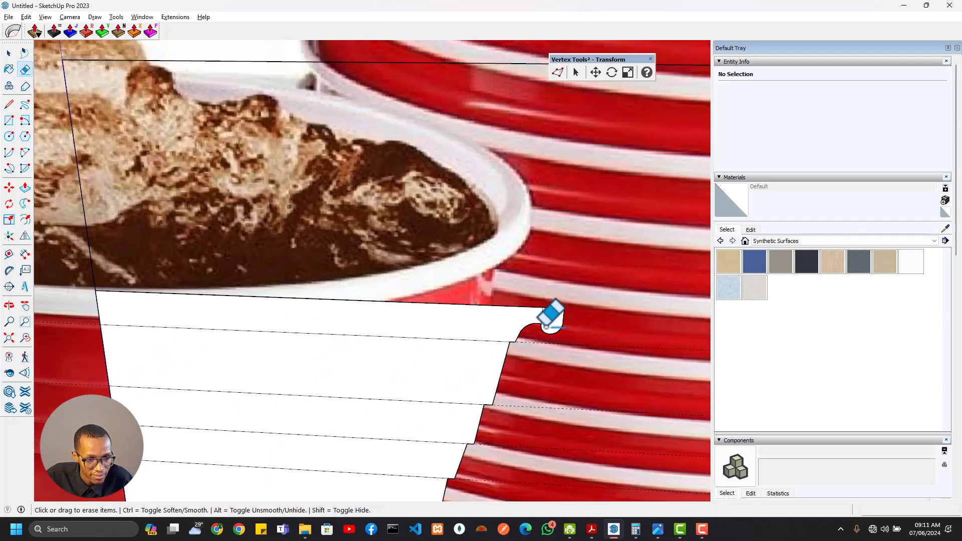
Erase the horizontal division edges and guide lines crossing the cup profile from below the lip down to the base
shift+middle_drag(454, 275, 414, 221)
mouse_move(400, 239)
mouse_down()
mouse_move(369, 378)
mouse_move(376, 390)
mouse_up()
scroll(376, 390, down, 3)
shift+middle_drag(370, 403, 369, 278)
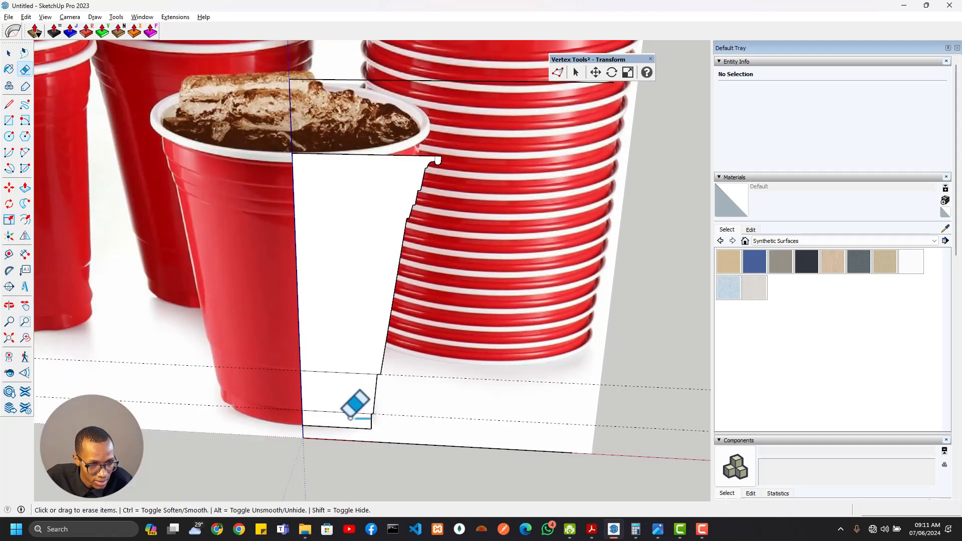
mouse_move(350, 420)
mouse_down()
mouse_move(353, 376)
mouse_move(373, 430)
mouse_up()
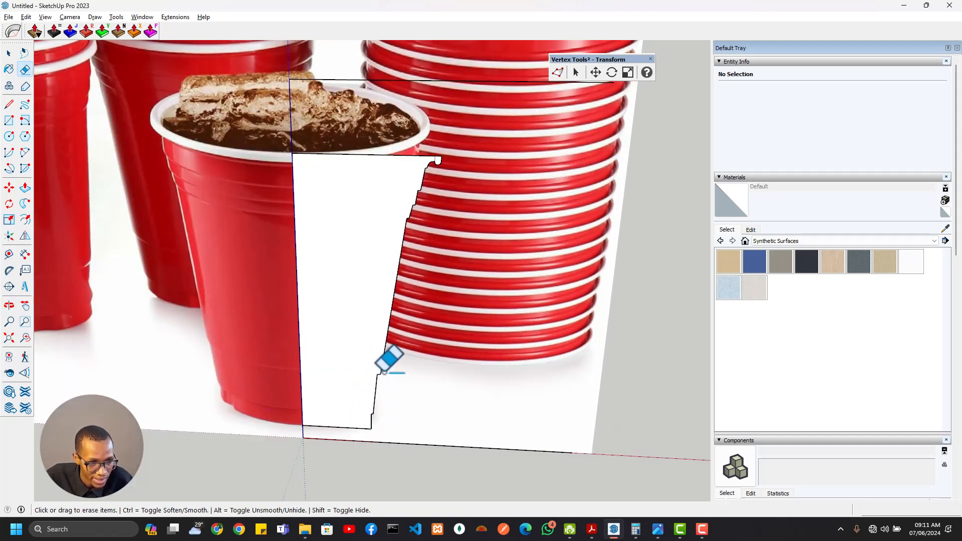
Offset the outline of the cup's half profile slightly inward to form a thin wall
scroll(301, 288, up, 2)
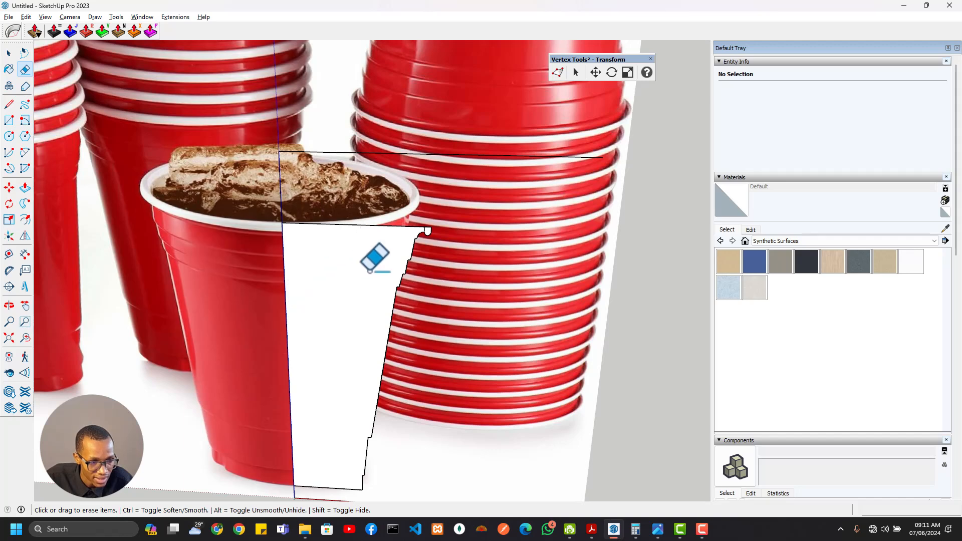
key(f)
click(382, 294)
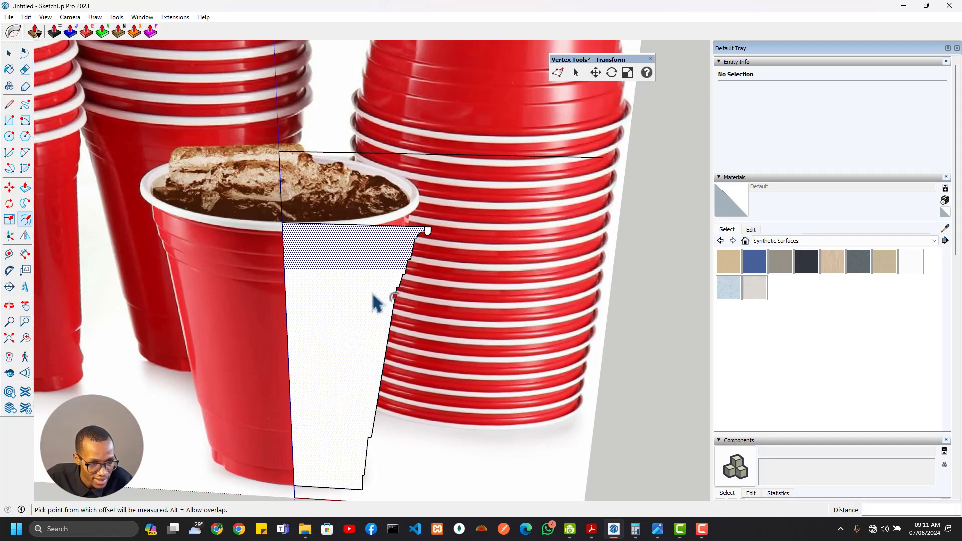
click(394, 311)
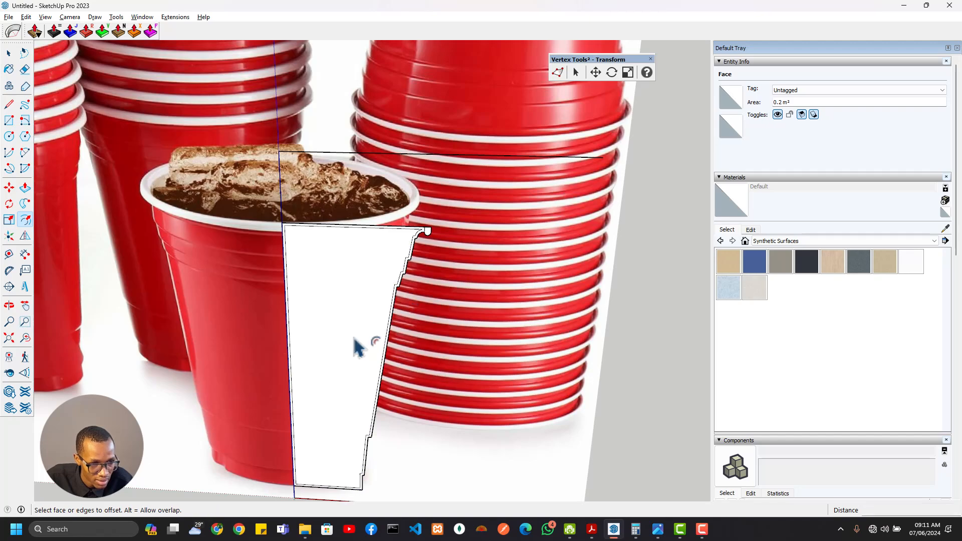
Draw a line about 8 mm long from the inner outline's lower corner near the axis across to the axis edge
scroll(303, 247, up, 8)
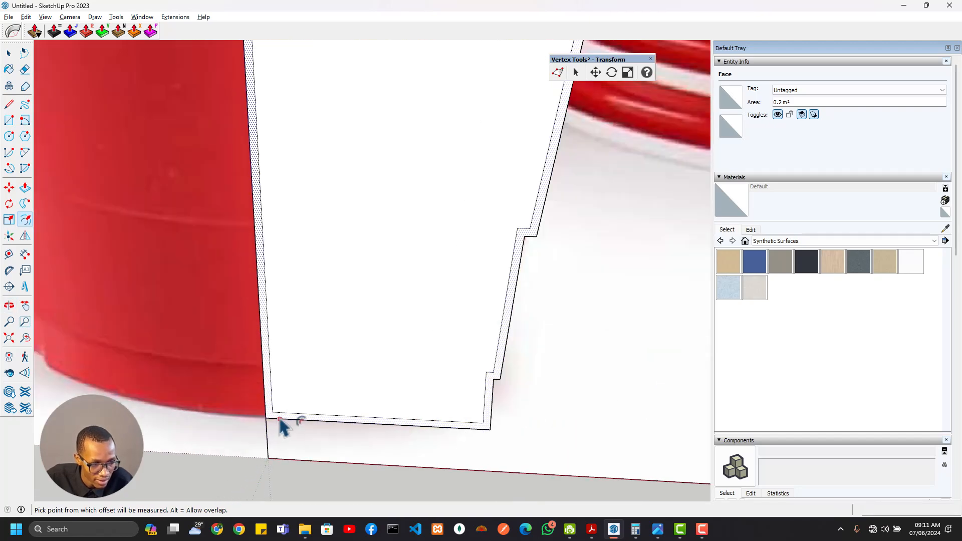
click(467, 424)
key(l)
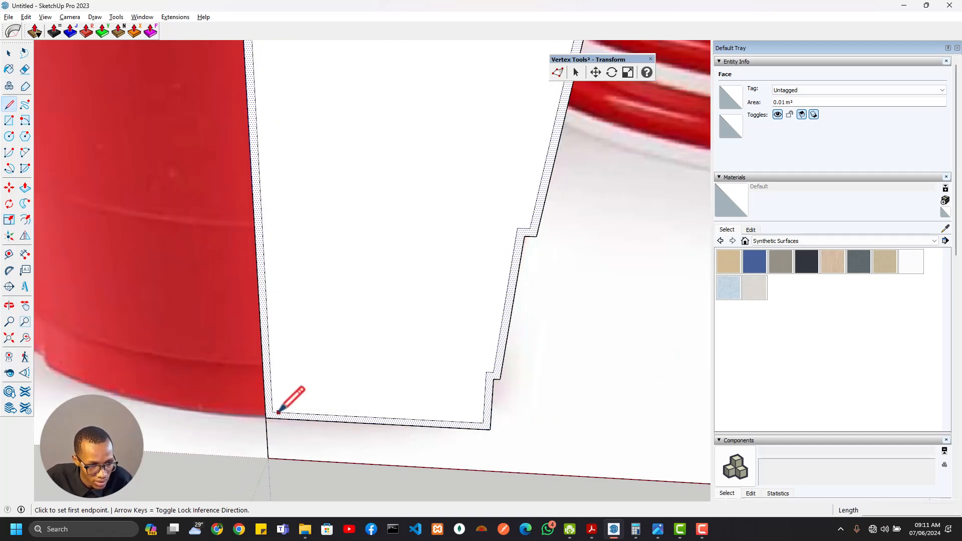
click(273, 412)
scroll(267, 410, up, 2)
scroll(266, 411, up, 2)
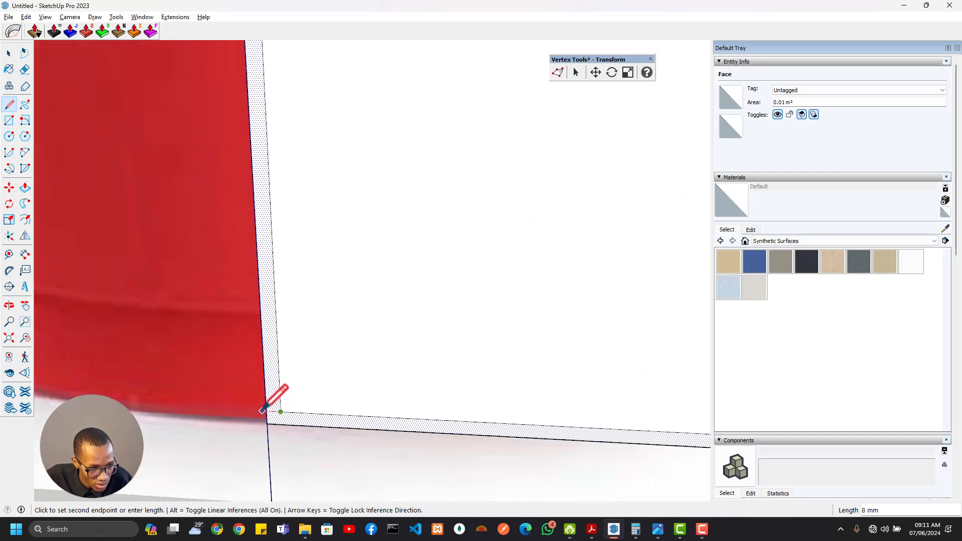
click(266, 410)
scroll(281, 390, down, 3)
Undo the short closing line at the base and the inward offset of the profile
key(e)
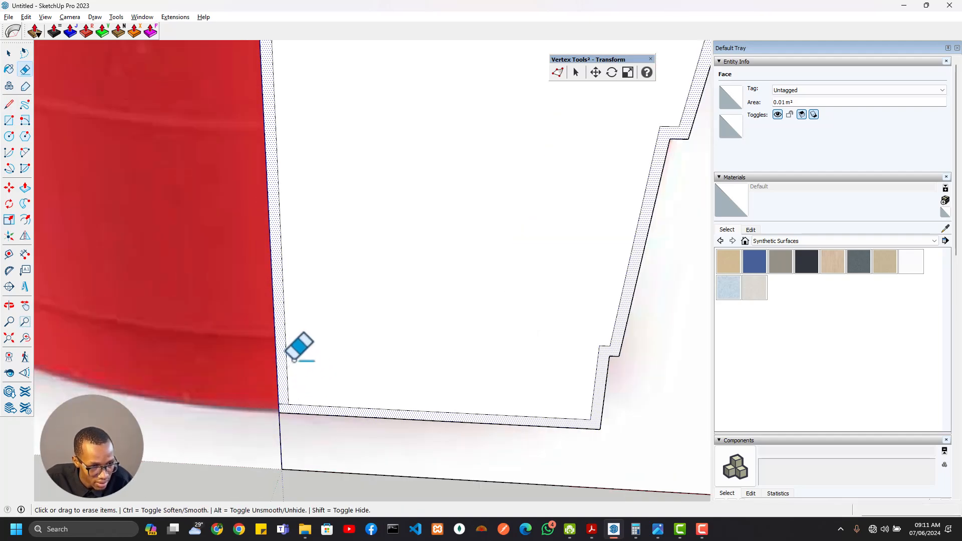
shift+middle_drag(360, 267, 458, 354)
shift+middle_drag(426, 283, 382, 436)
scroll(591, 249, up, 3)
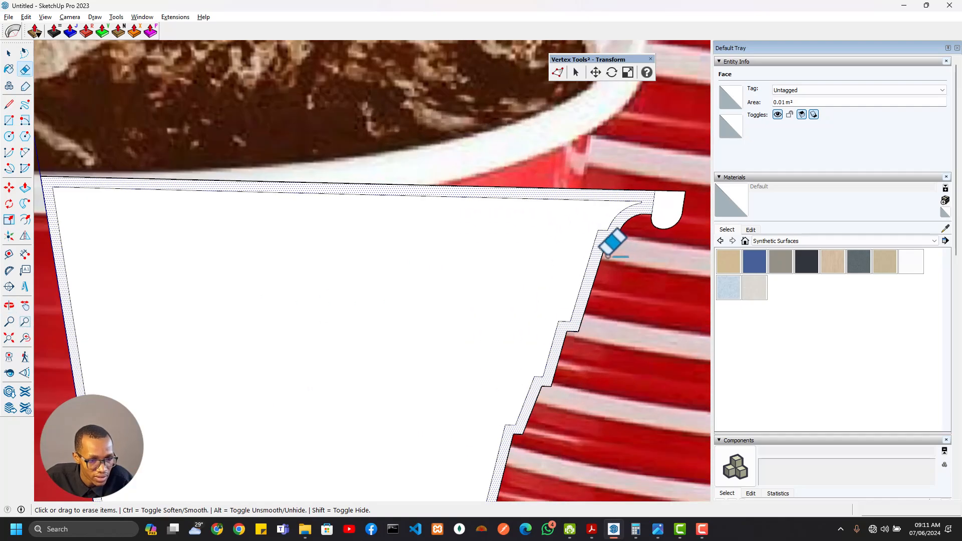
shift+middle_drag(626, 227, 375, 296)
scroll(345, 288, down, 3)
scroll(326, 300, up, 4)
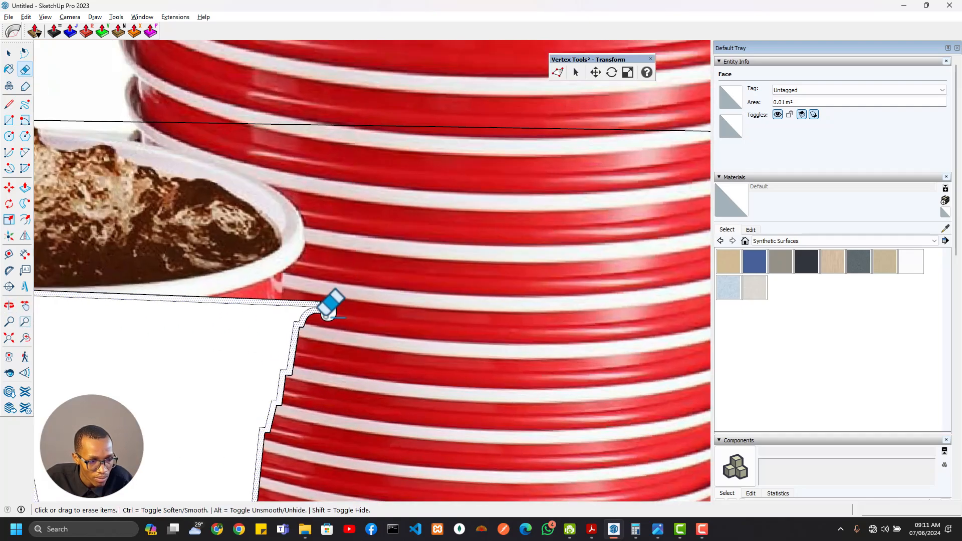
scroll(172, 304, down, 2)
shift+middle_drag(386, 310, 484, 297)
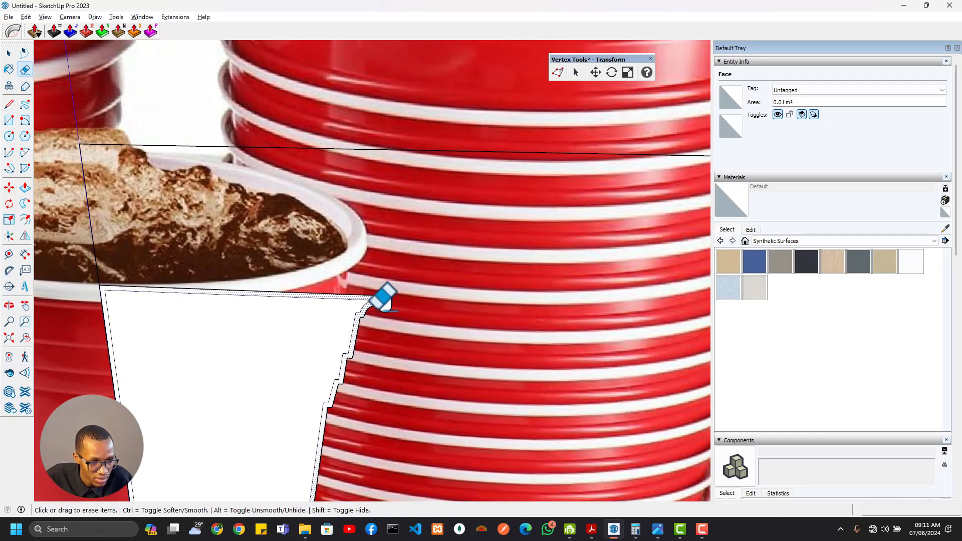
scroll(376, 303, up, 4)
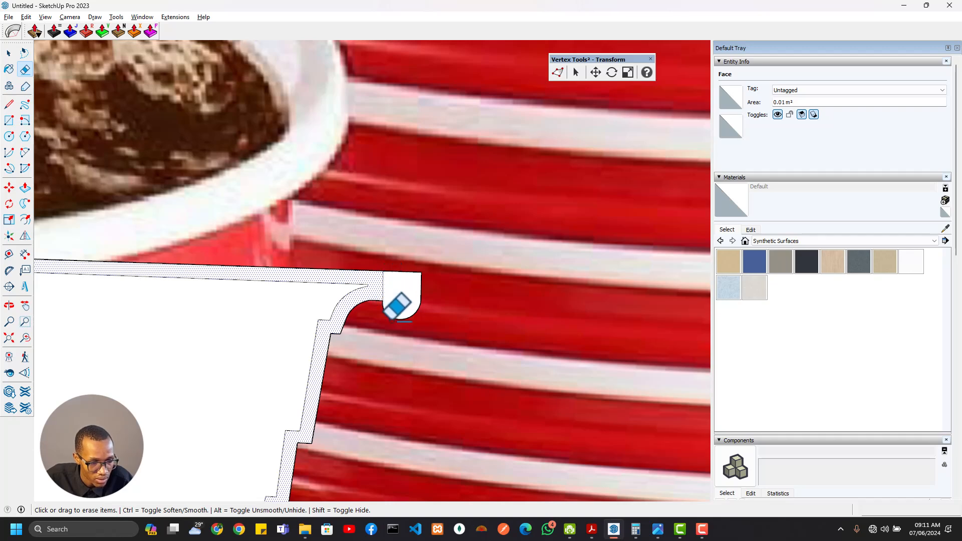
key(ctrl+z)
key(ctrl+z)
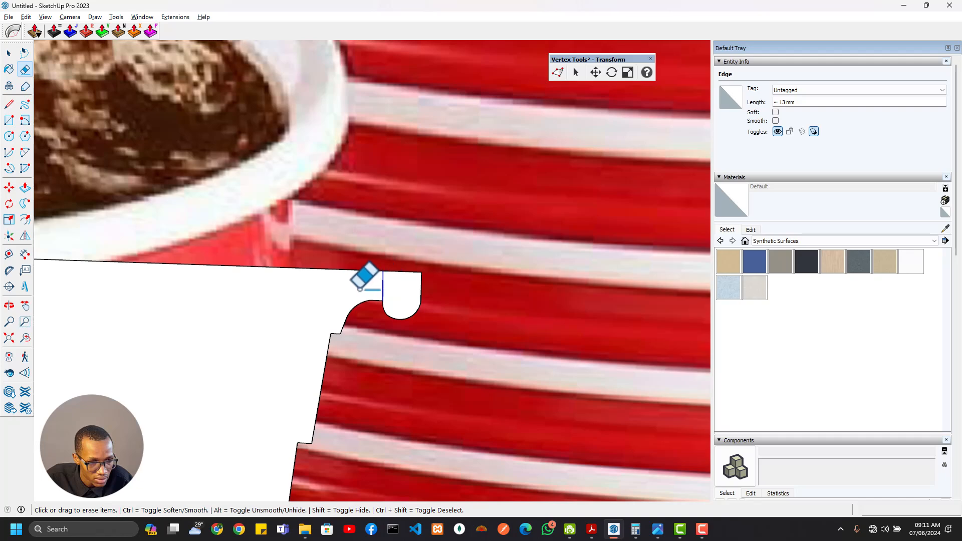
Erase the vertical edge that separates the rim lip from the wall face
scroll(354, 289, down, 4)
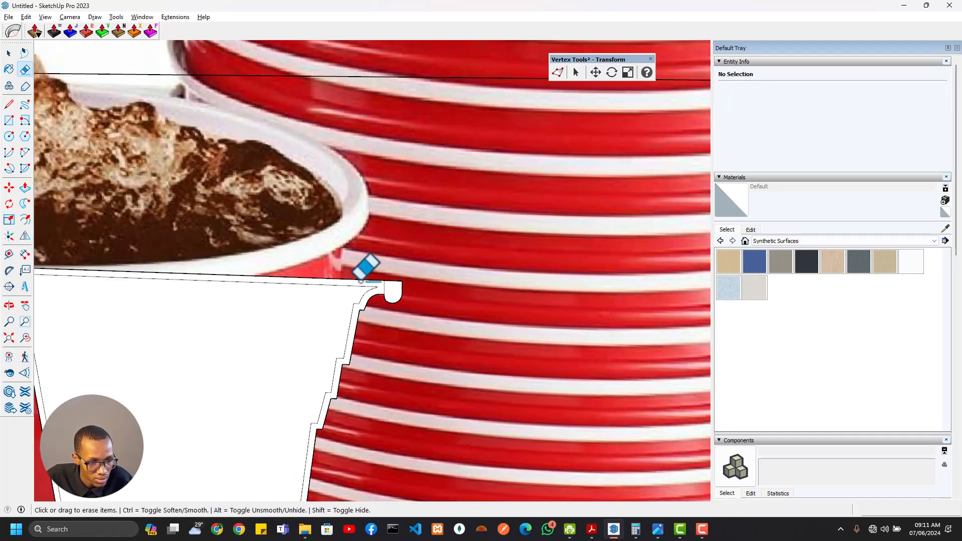
scroll(383, 276, up, 4)
click(385, 291)
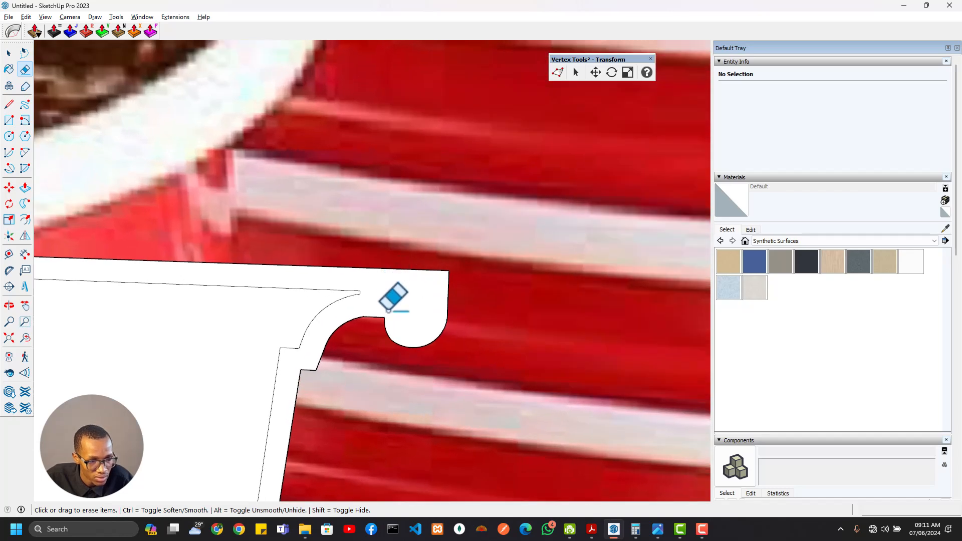
Draw a line about 6 mm long from the inner outline's upper corner toward the lip, and select the wall face
key(l)
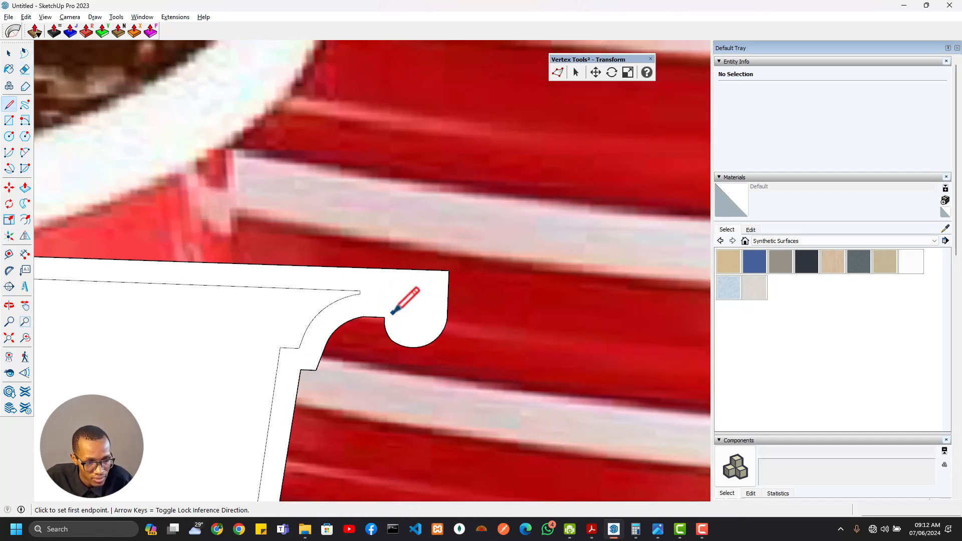
click(360, 293)
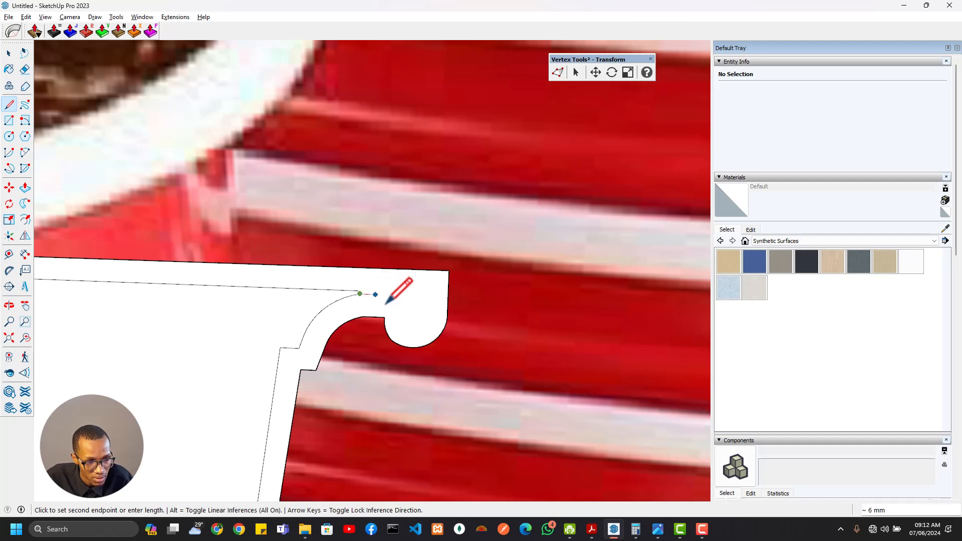
key(a)
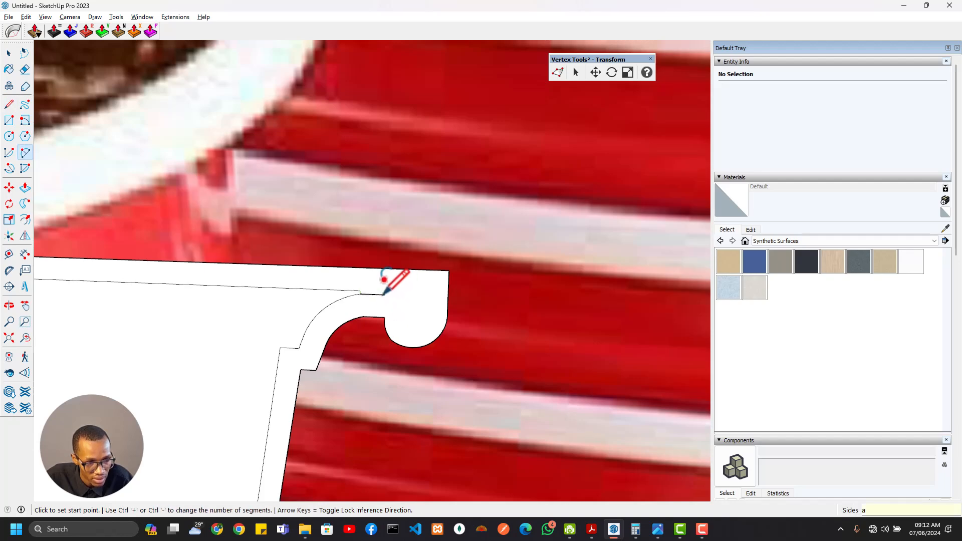
key(space)
click(393, 295)
Draw an arc about 17 mm long from the short line to the lip's outer edge, and a second arc from it to the lip's underside
key(a)
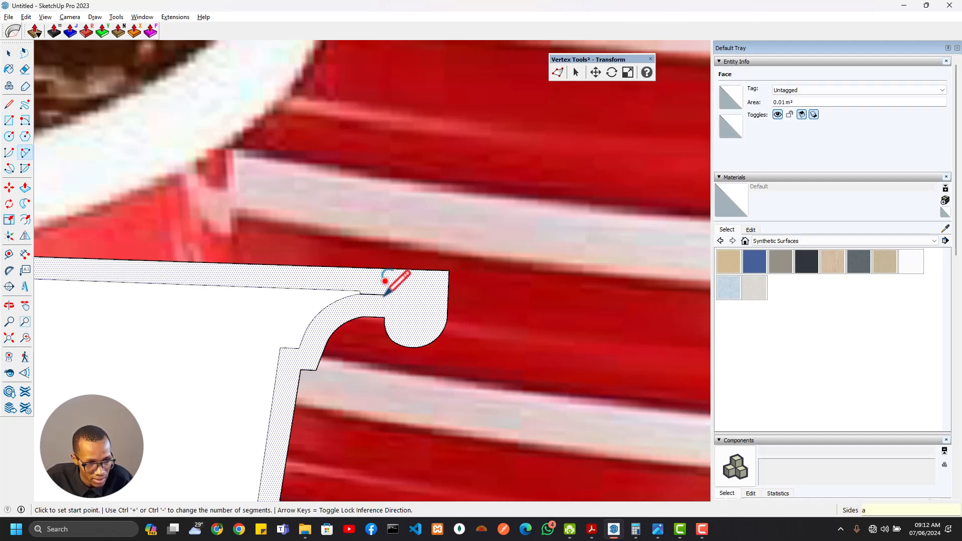
scroll(384, 295, down, 2)
click(384, 297)
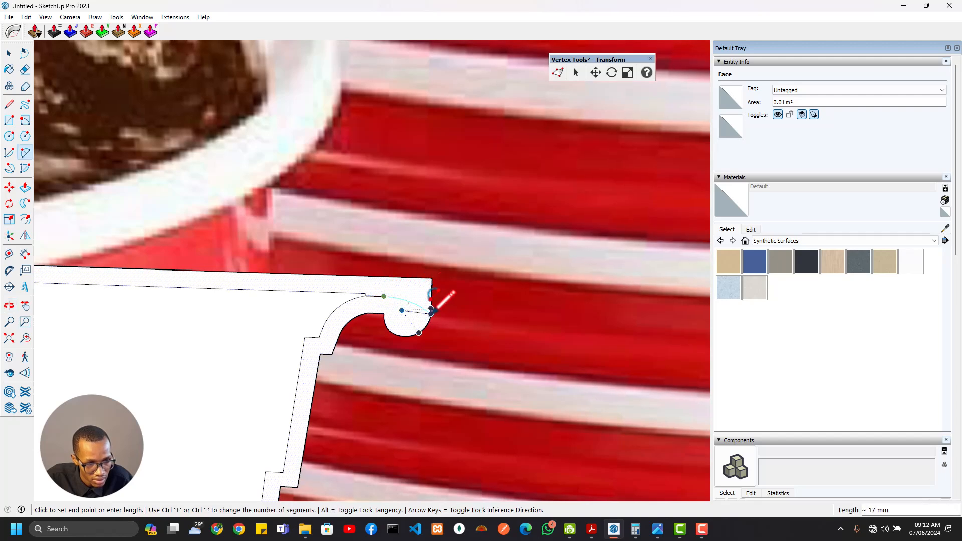
click(432, 314)
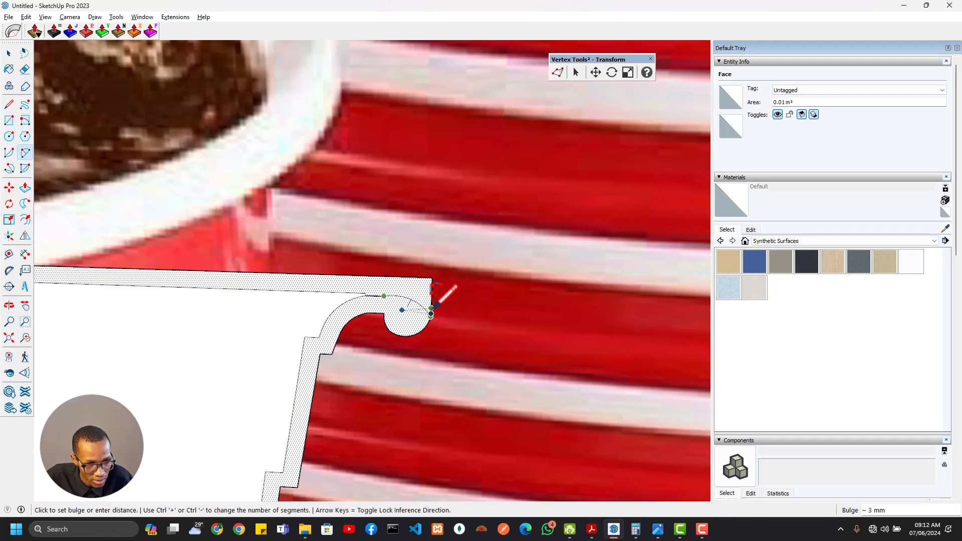
scroll(435, 307, up, 2)
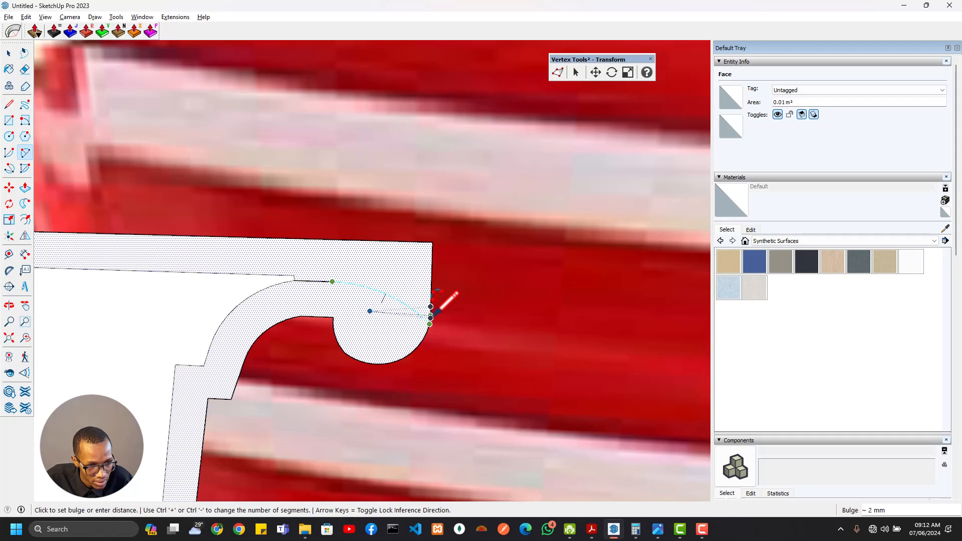
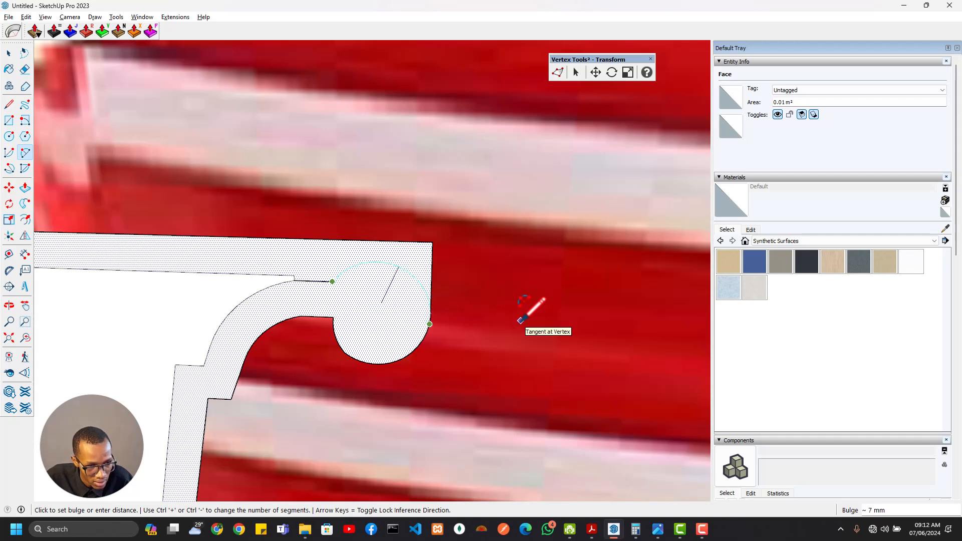
click(469, 322)
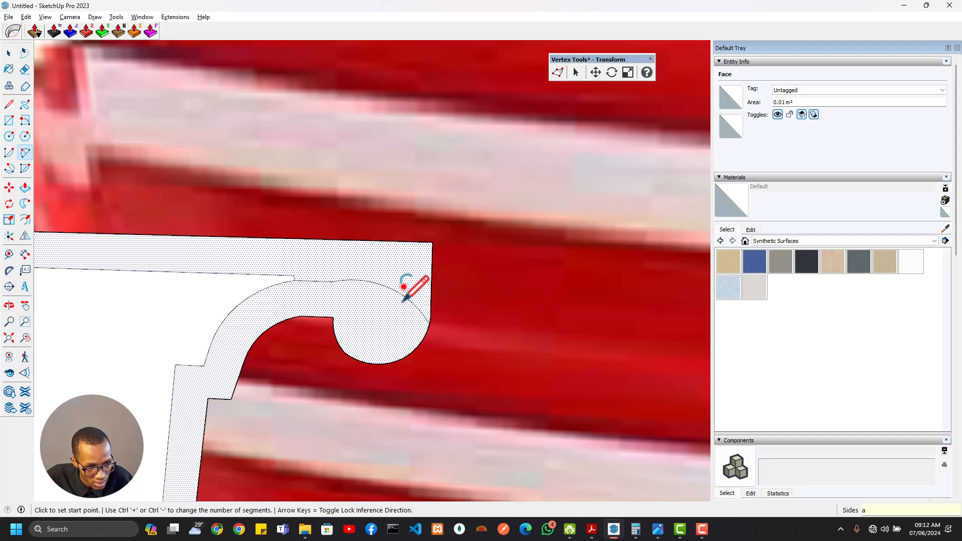
click(389, 287)
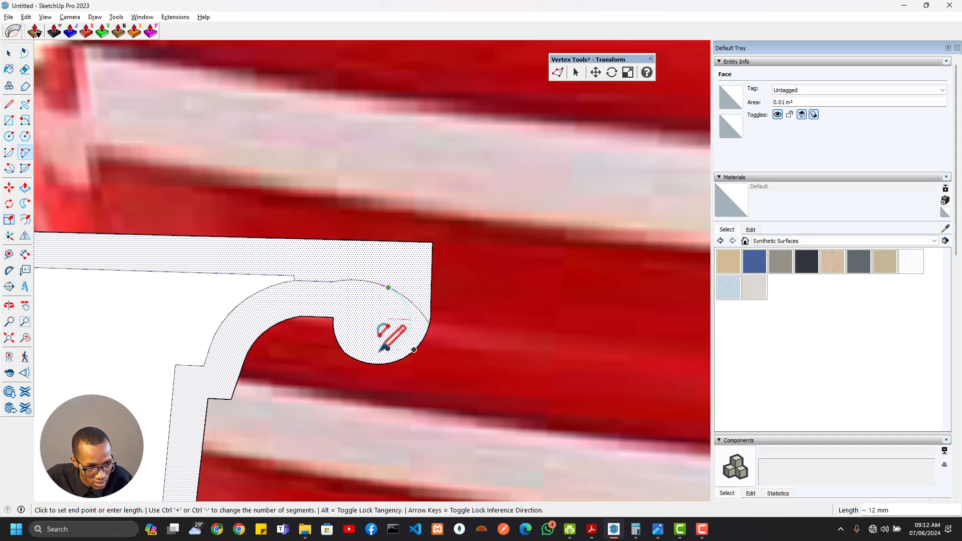
double_click(361, 360)
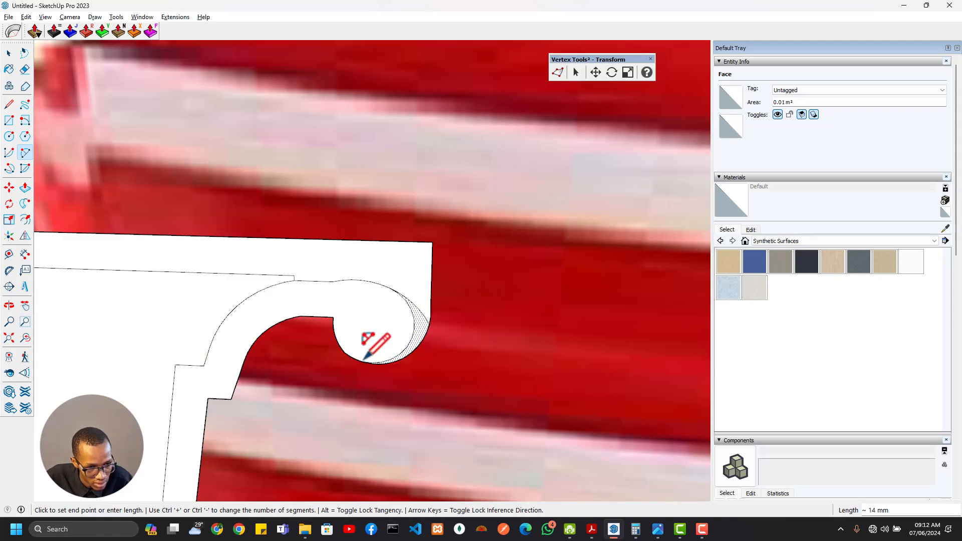
Erase the first arc's leftover outer end and the inner offset line running along the top of the profile
key(e)
scroll(421, 345, down, 2)
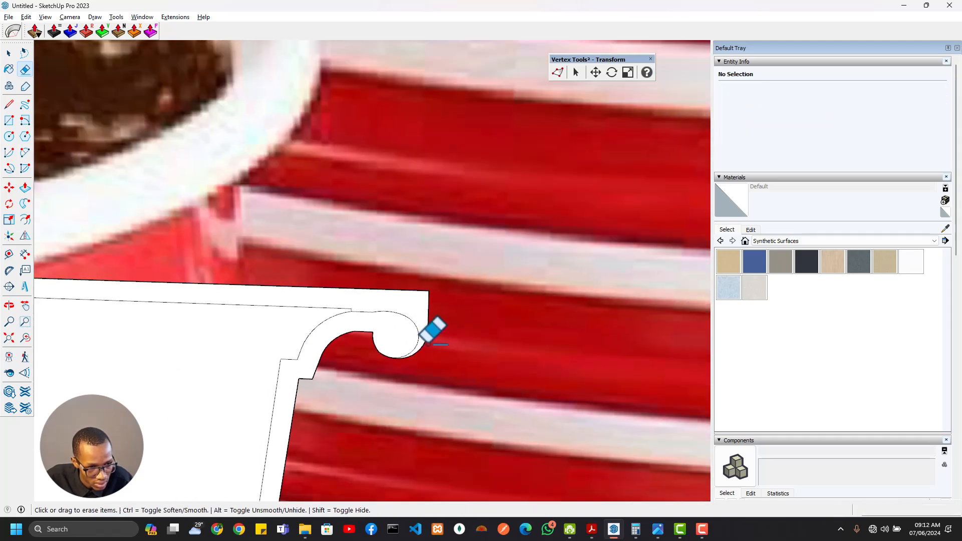
scroll(379, 311, up, 3)
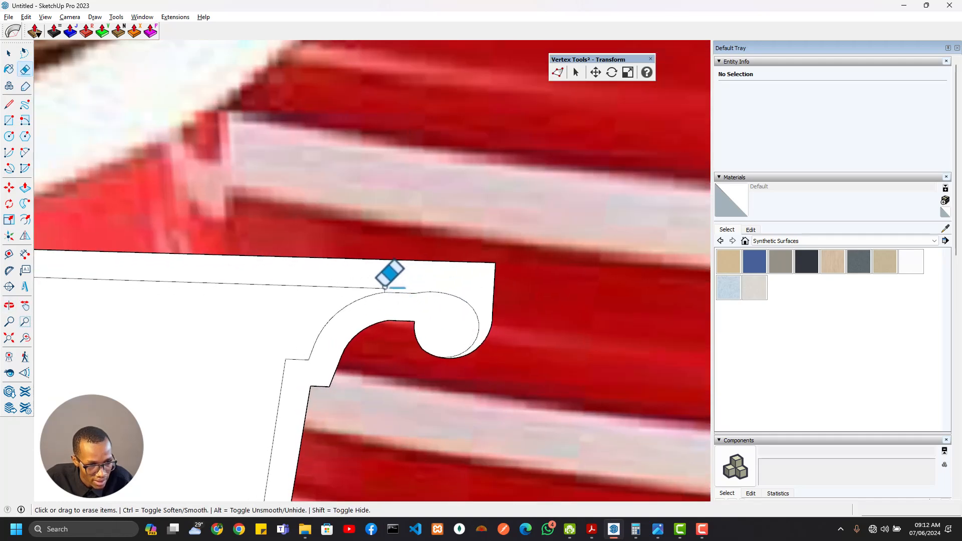
click(385, 287)
scroll(421, 276, down, 2)
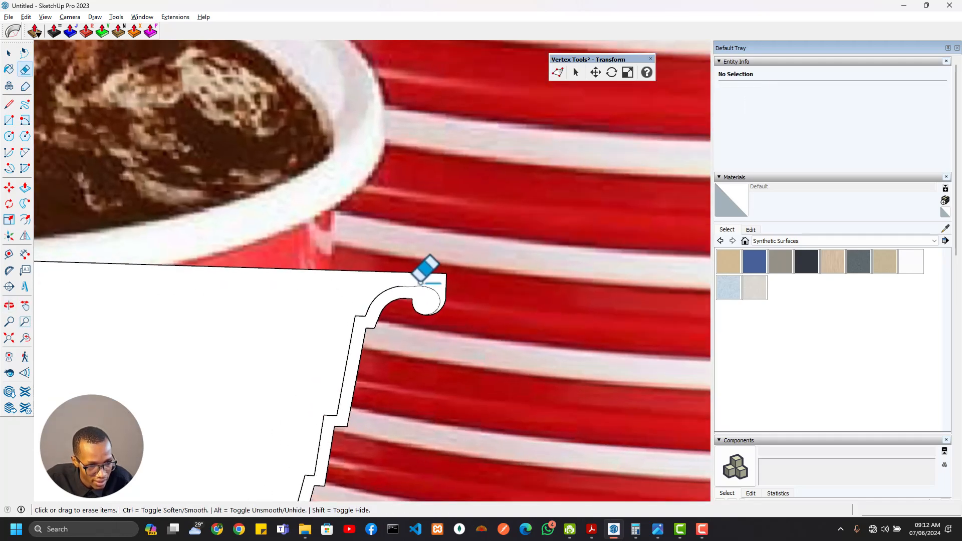
Smooth the corner where the wall's inner arc meets the lip with a line about 3 mm long, and erase the small peak above it
scroll(420, 282, up, 2)
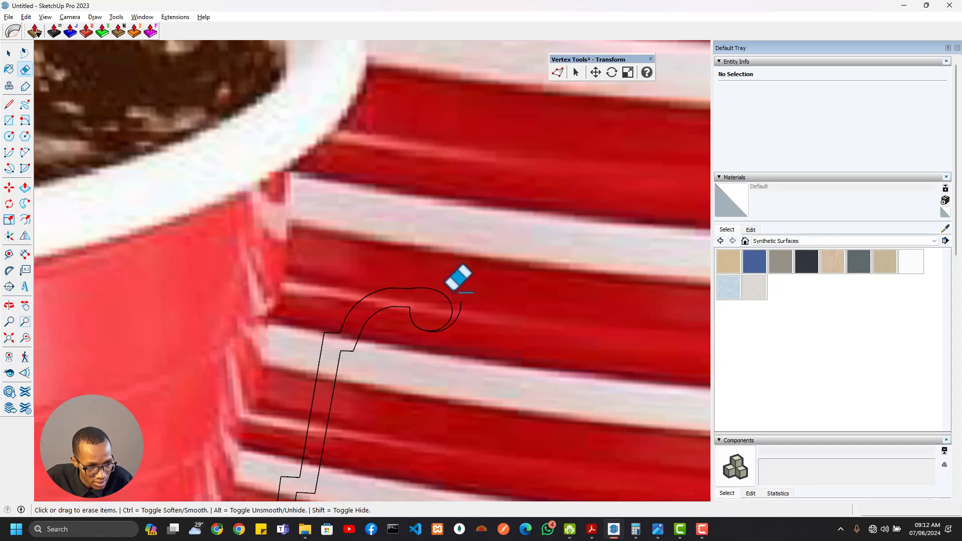
scroll(441, 281, up, 5)
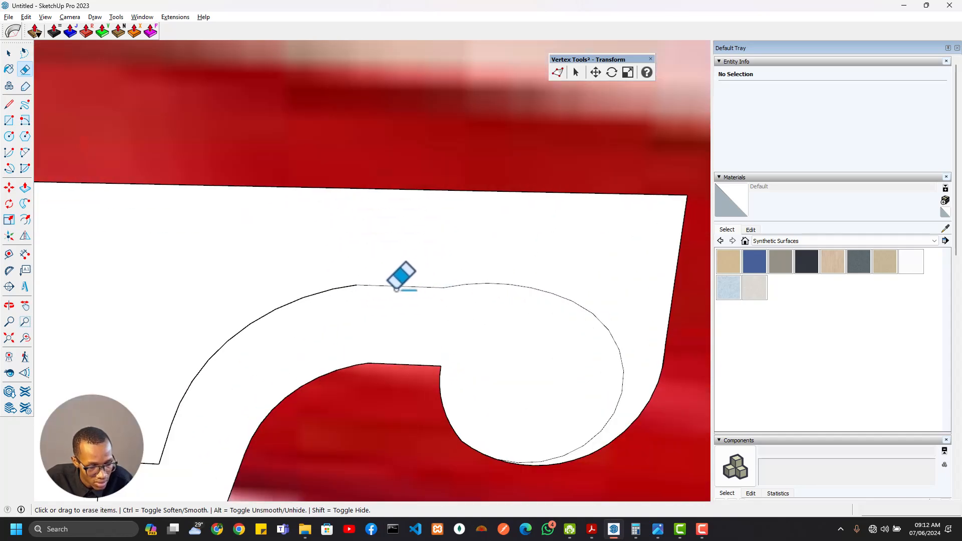
key(l)
click(333, 289)
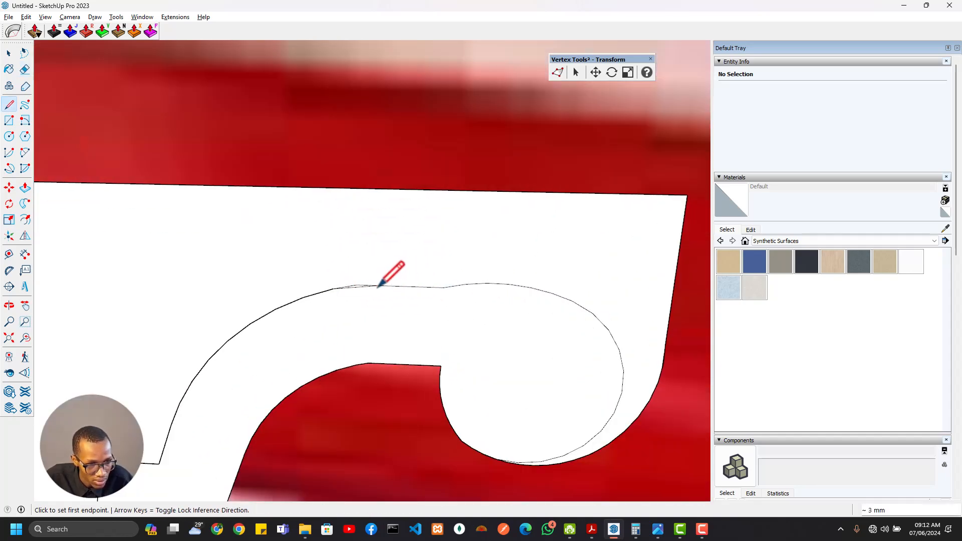
scroll(341, 288, up, 3)
key(e)
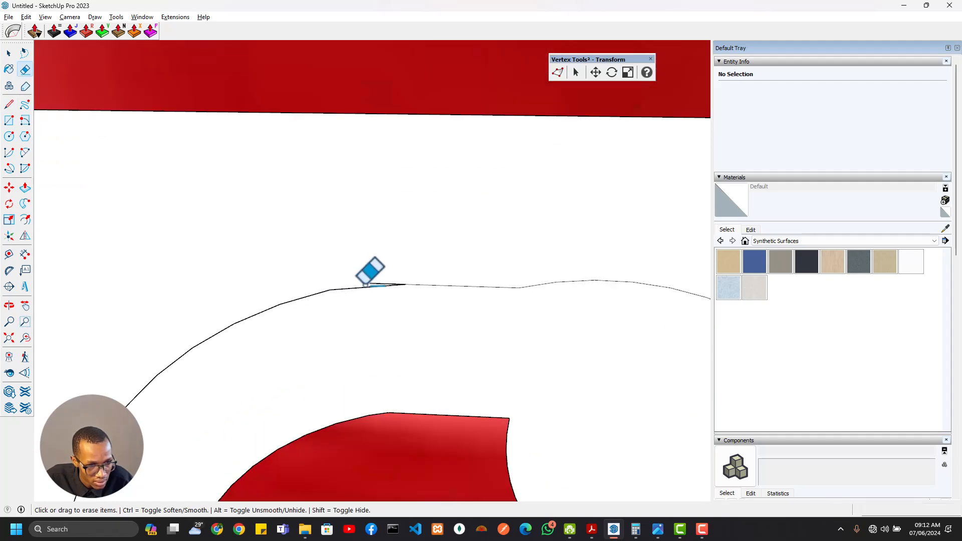
scroll(365, 285, down, 6)
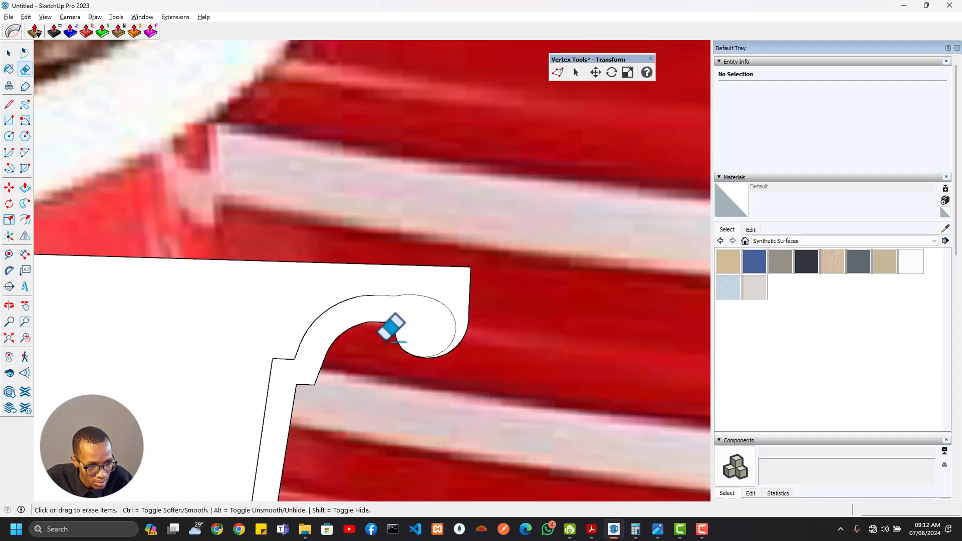
Undo the last erasures at the lip and draw a line joining the wall's inner arc to the lip's upper arc
key(ctrl+z)
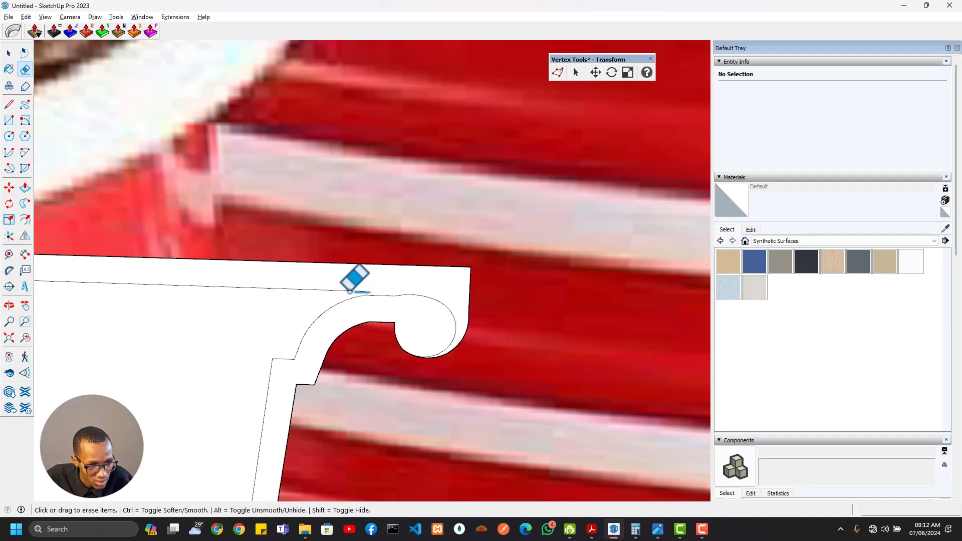
scroll(351, 290, up, 5)
key(l)
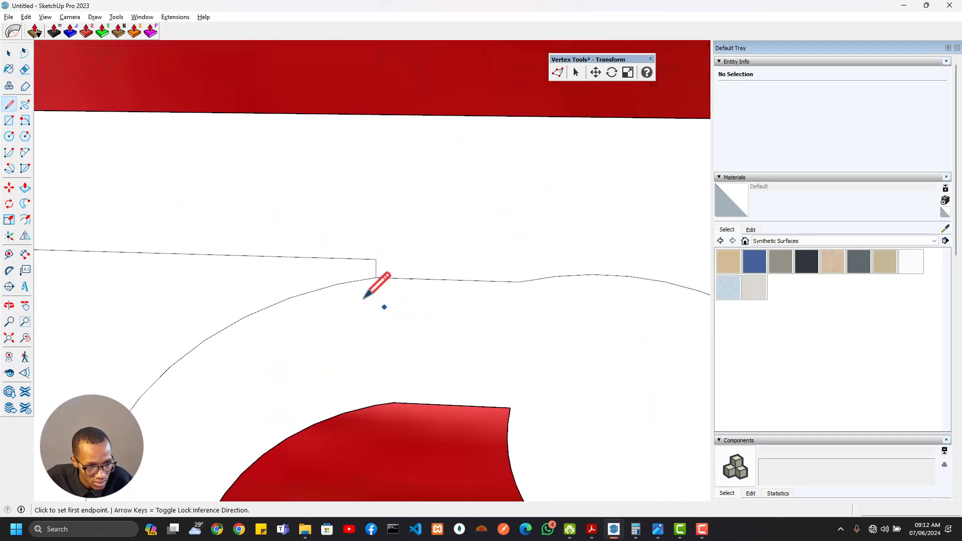
click(345, 283)
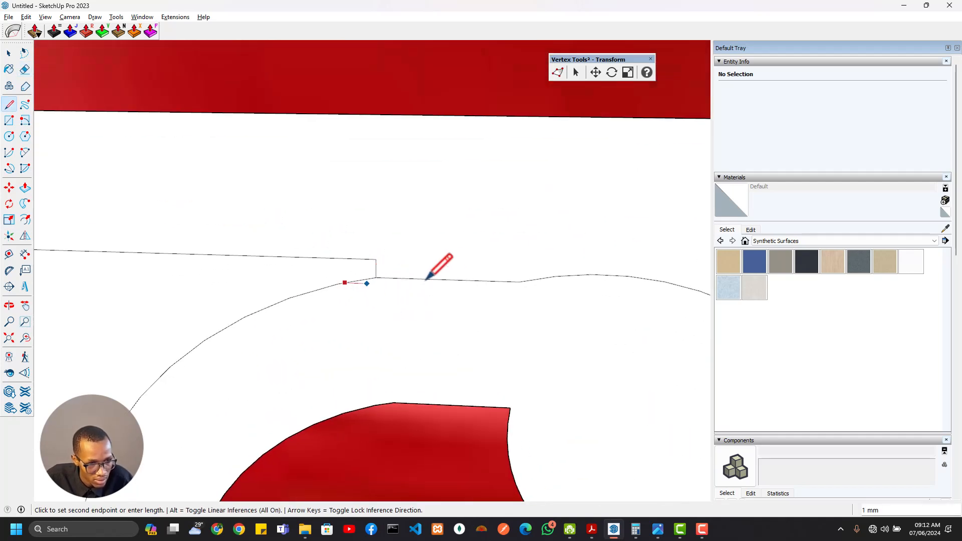
click(519, 282)
key(e)
scroll(377, 274, down, 10)
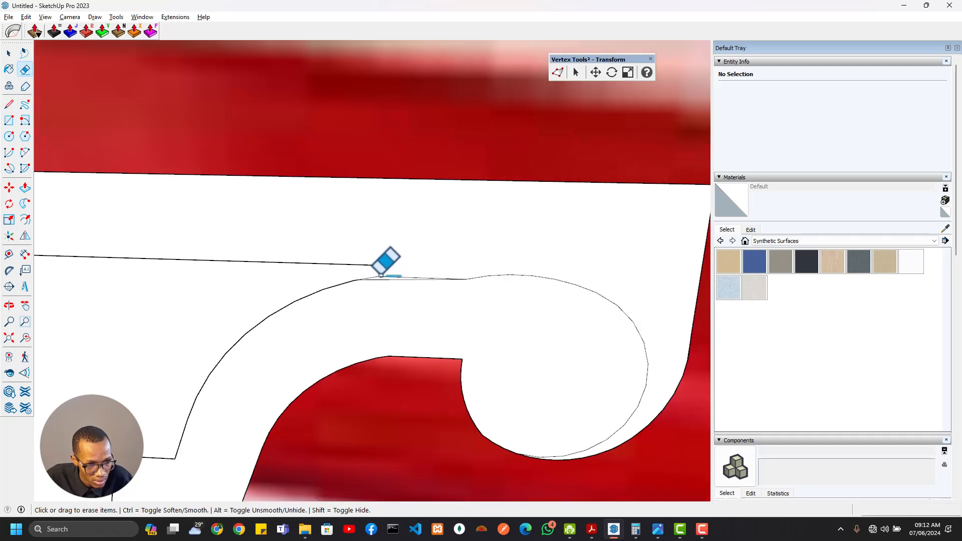
scroll(367, 239, down, 5)
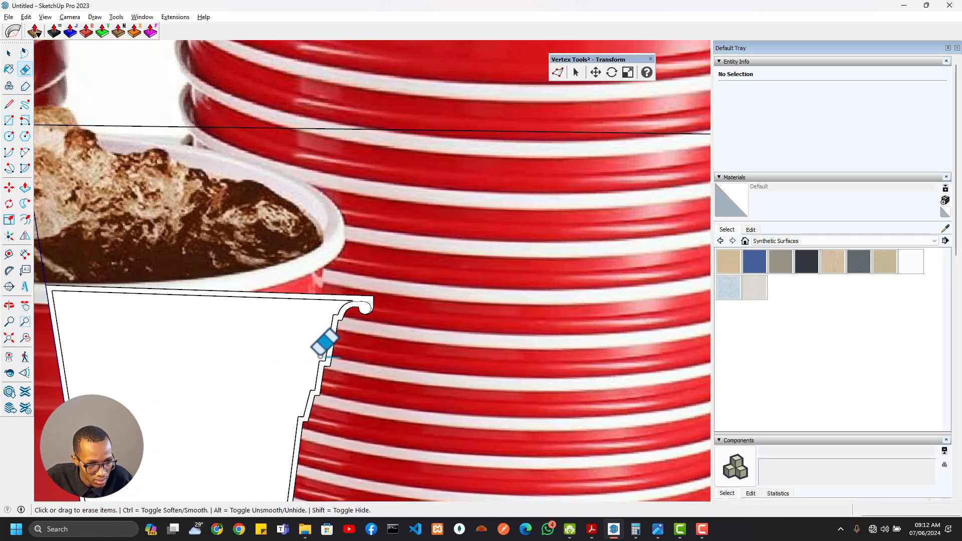
Close the floor with a line about 6 mm long from the inner bottom corner to the centre axis, and erase the vertical edges above it
shift+middle_drag(318, 340, 359, 247)
scroll(284, 396, up, 6)
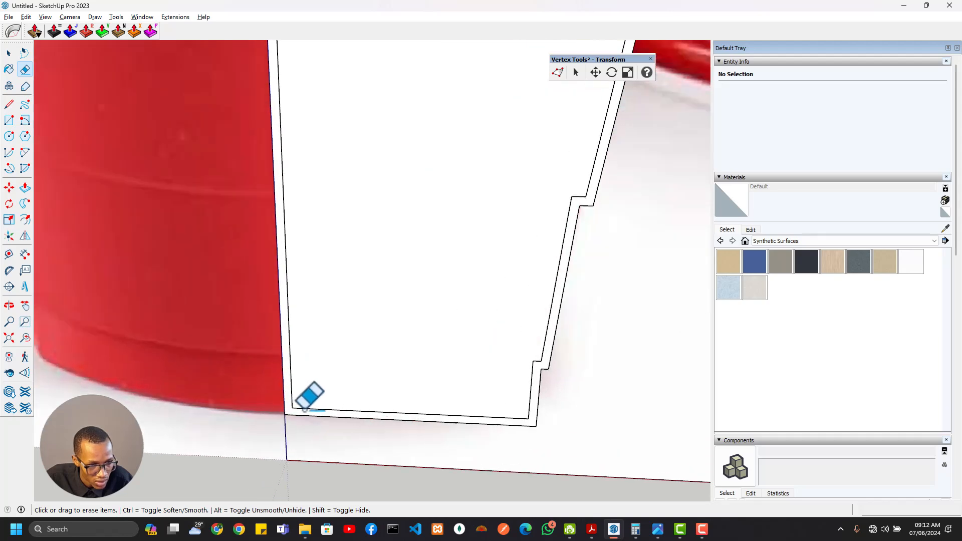
key(l)
click(280, 400)
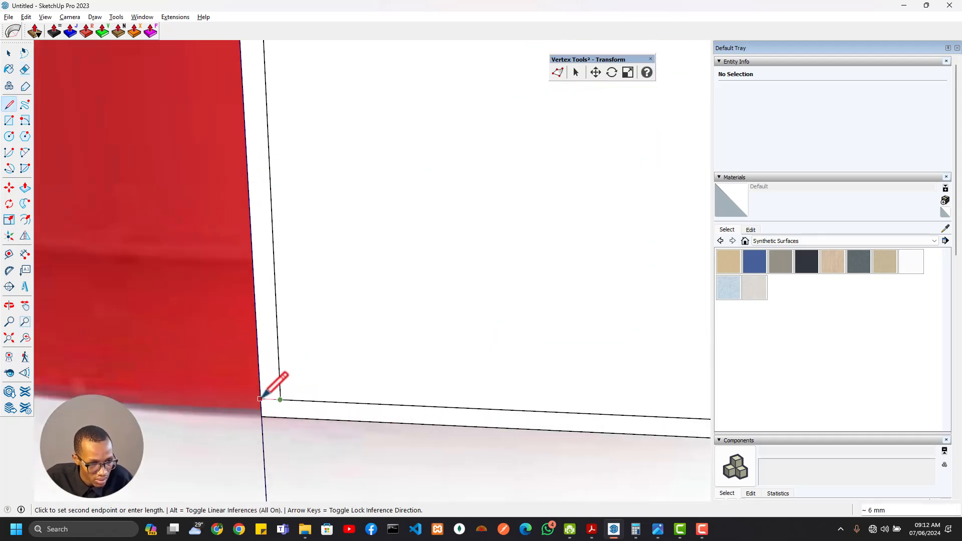
scroll(321, 350, down, 2)
key(e)
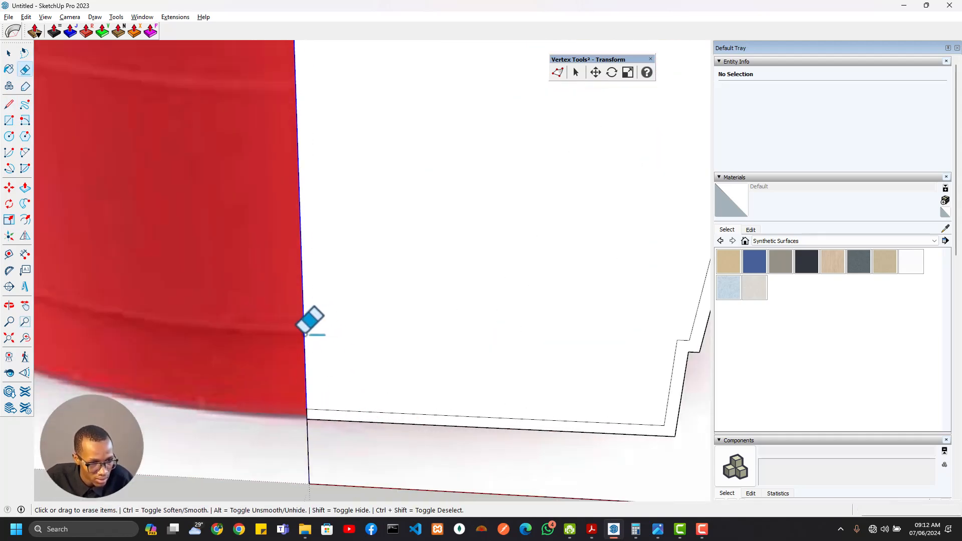
scroll(441, 280, down, 6)
Erase the leftover outer and offset lines running across the top of the cup profile
scroll(471, 180, up, 6)
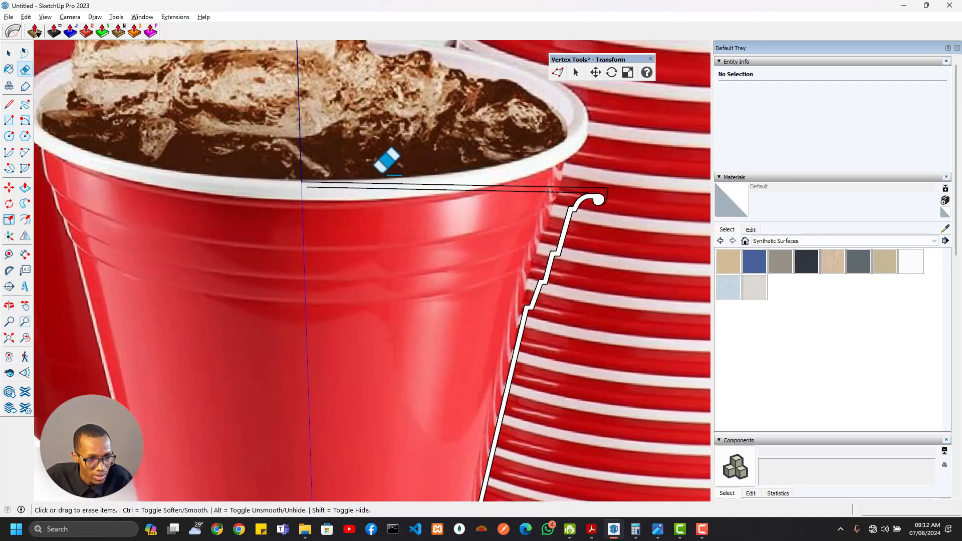
scroll(386, 162, up, 2)
click(311, 190)
scroll(429, 182, down, 1)
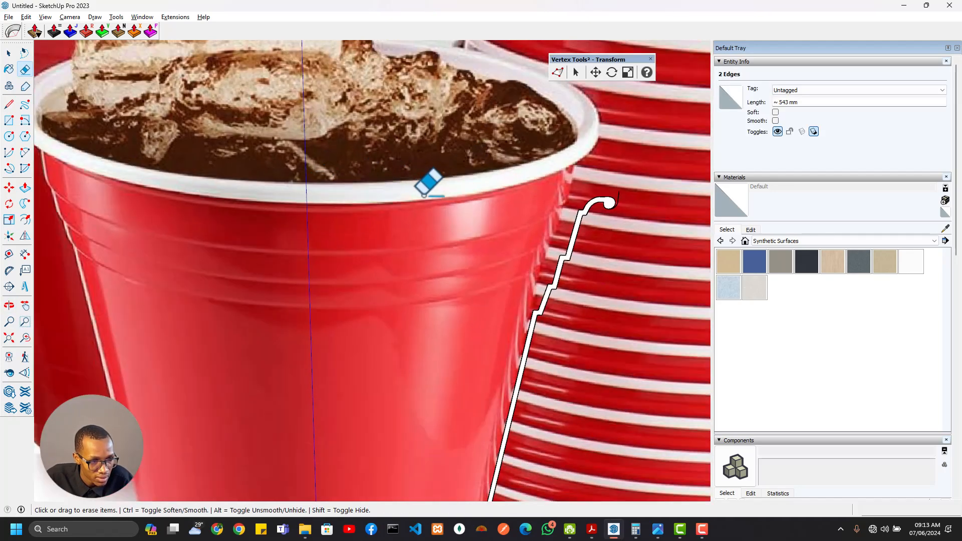
Erase the stray edge beside the lip and the leftover arc piece beneath its rounded end
middle_drag(429, 183, 383, 214)
scroll(413, 209, up, 4)
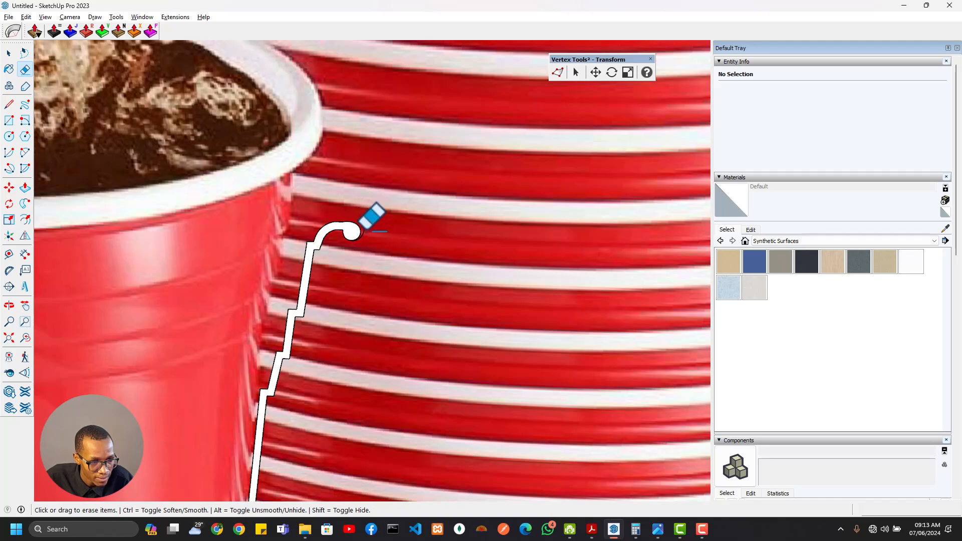
scroll(362, 228, up, 5)
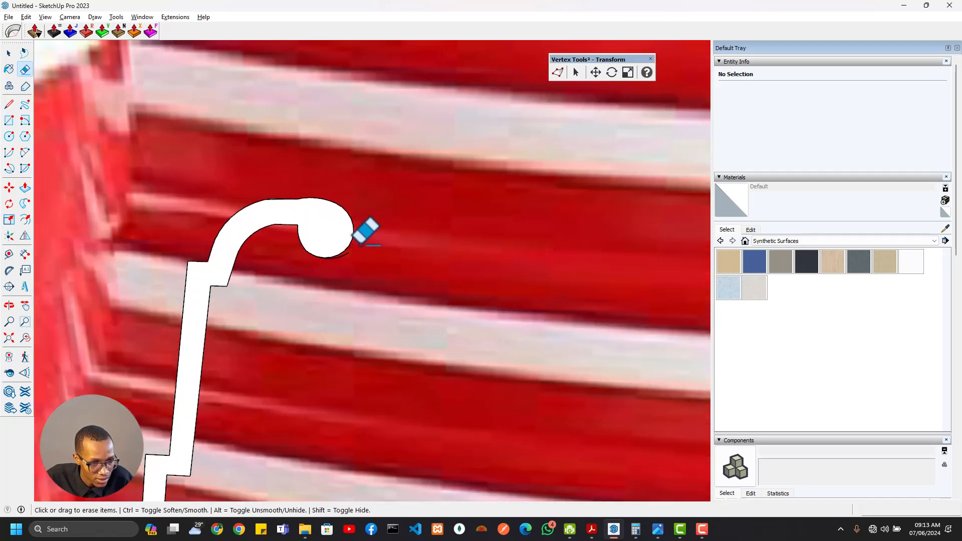
scroll(354, 240, up, 3)
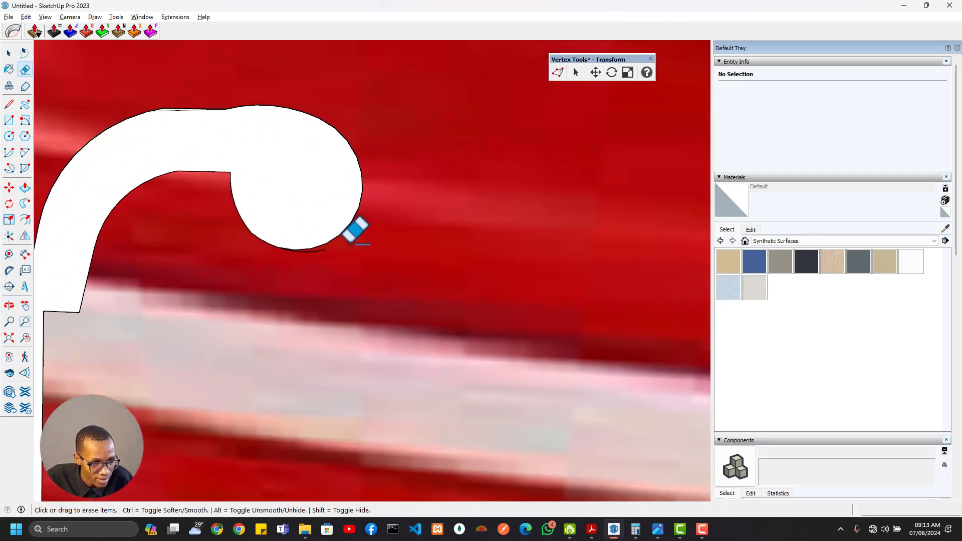
scroll(275, 245, up, 2)
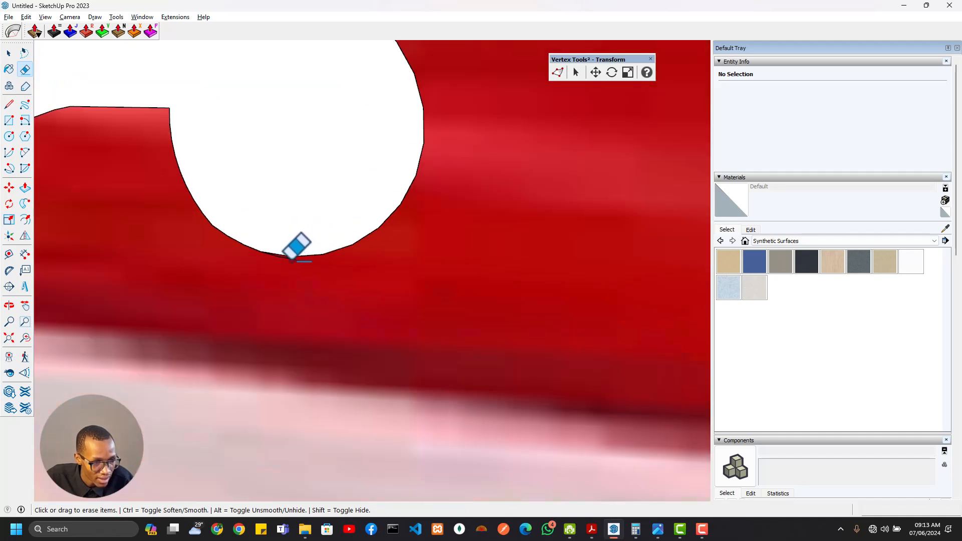
scroll(290, 256, up, 2)
scroll(283, 255, down, 4)
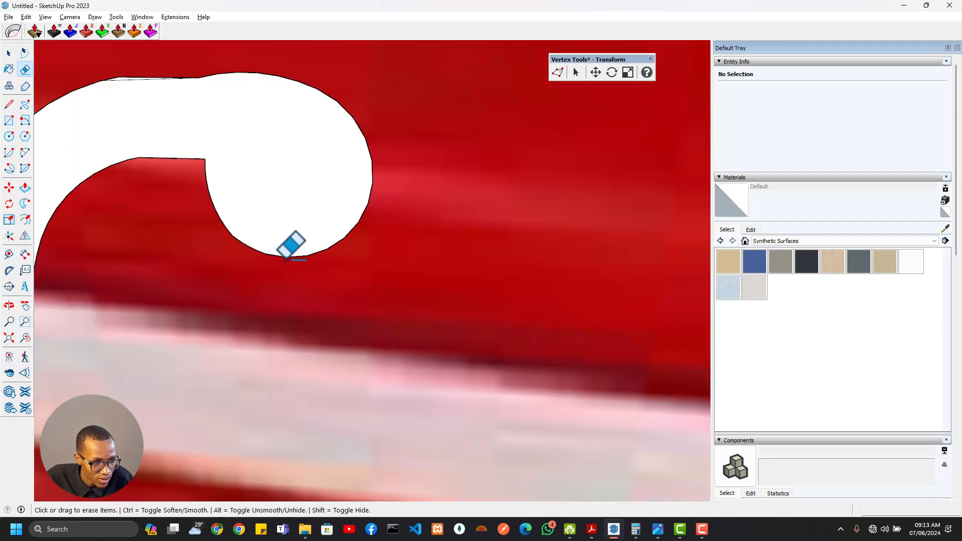
Select the whole connected cup wall profile and make it a group
scroll(282, 256, down, 10)
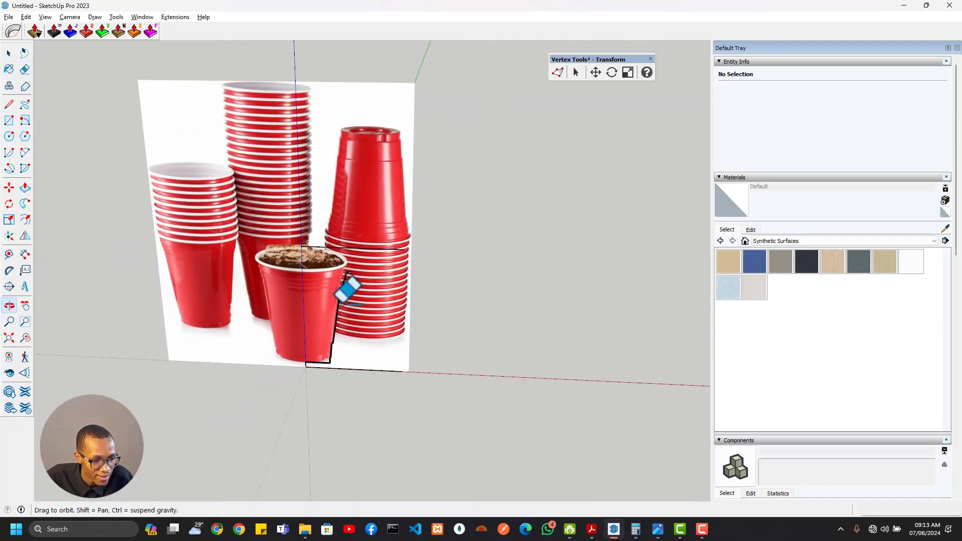
scroll(339, 298, up, 5)
scroll(369, 123, up, 2)
key(space)
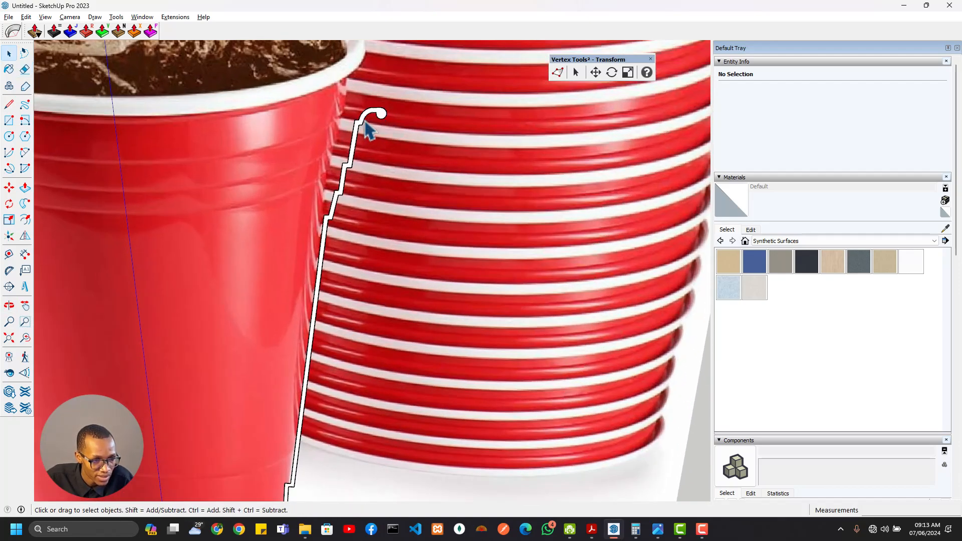
right_click(362, 123)
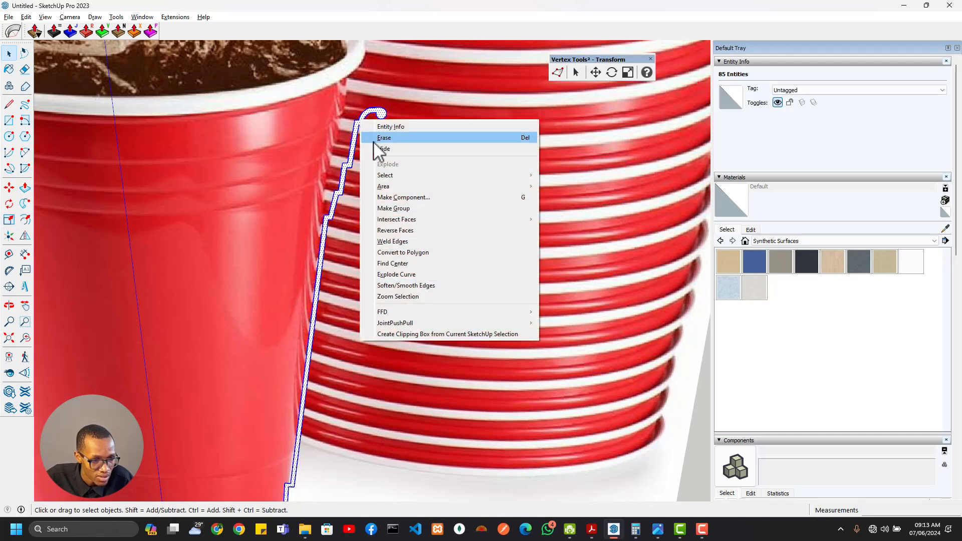
click(401, 208)
Move the cup reference image back along the green axis, clear of the profile group
scroll(369, 263, down, 6)
middle_drag(340, 306, 446, 279)
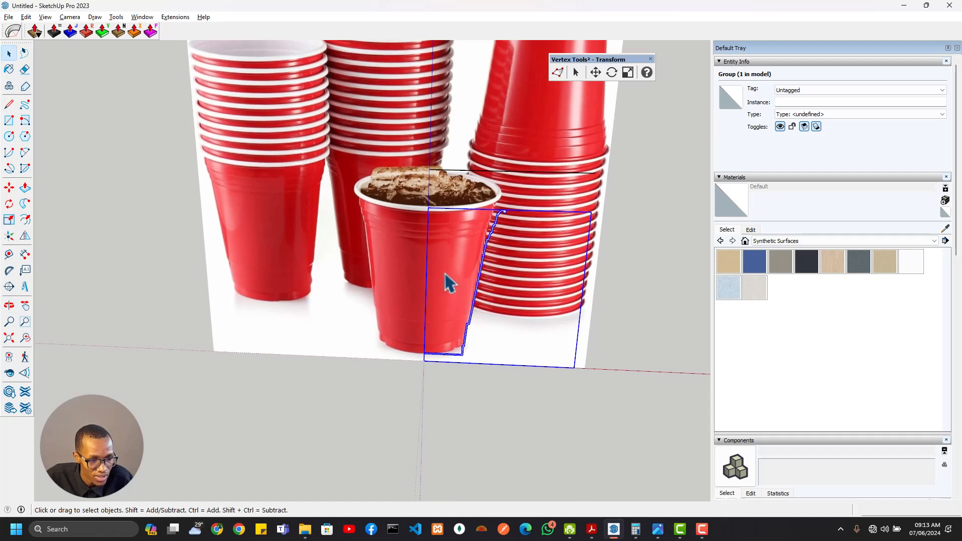
scroll(443, 325, up, 4)
middle_drag(440, 369, 365, 233)
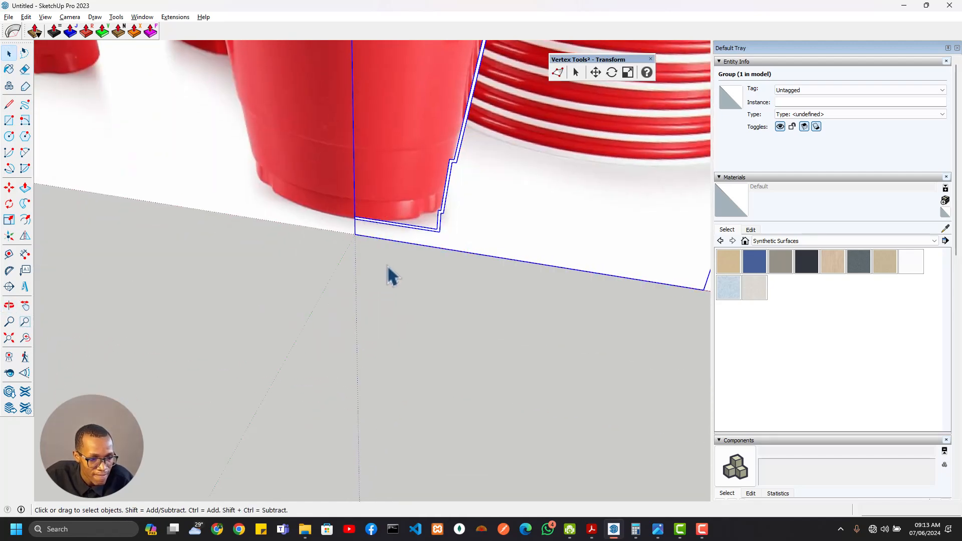
scroll(388, 271, up, 3)
middle_drag(431, 131, 292, 203)
scroll(292, 203, down, 6)
shift+middle_drag(353, 257, 438, 434)
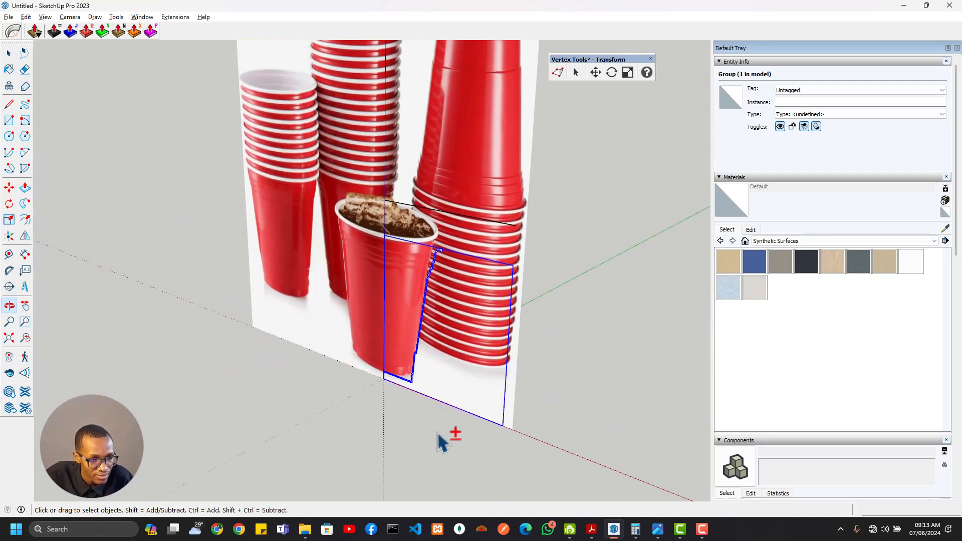
click(350, 231)
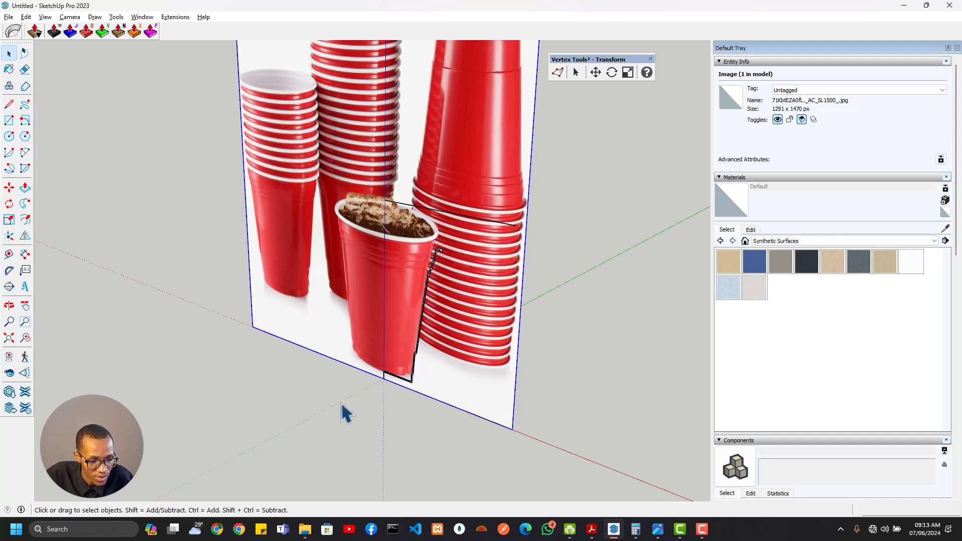
key(m)
click(287, 317)
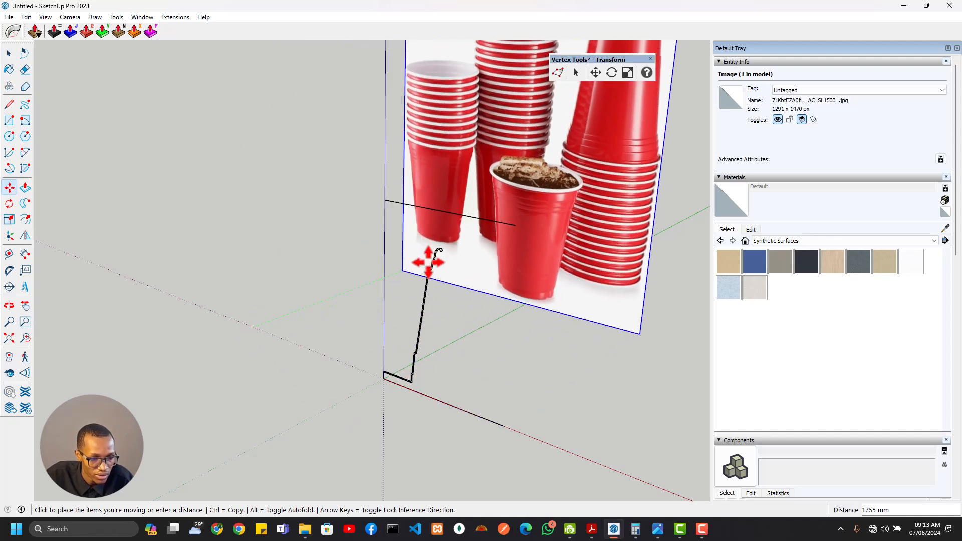
click(492, 238)
Erase the loose line above the profile, and inside the profile group erase the leftover base line along the red axis
key(e)
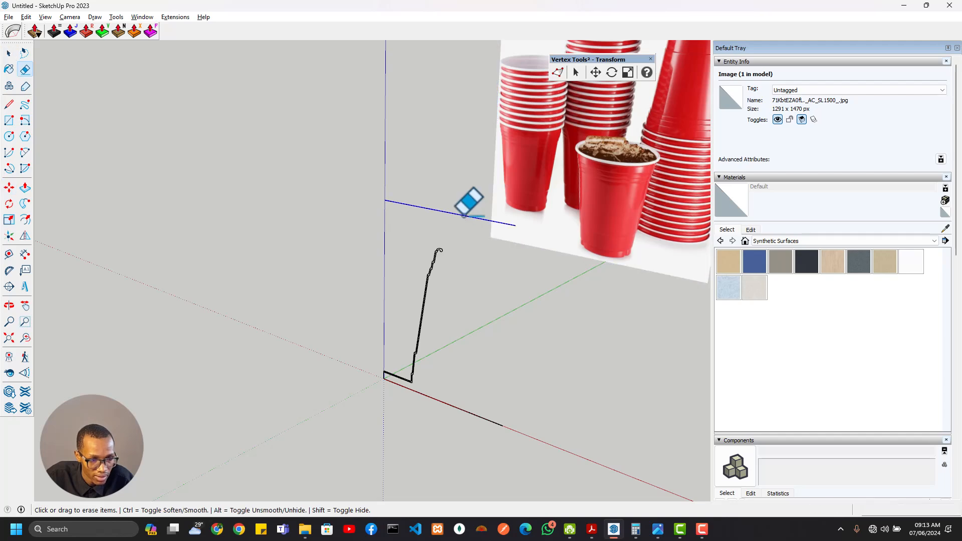
mouse_move(388, 313)
middle_down()
mouse_move(393, 392)
mouse_move(466, 406)
middle_up()
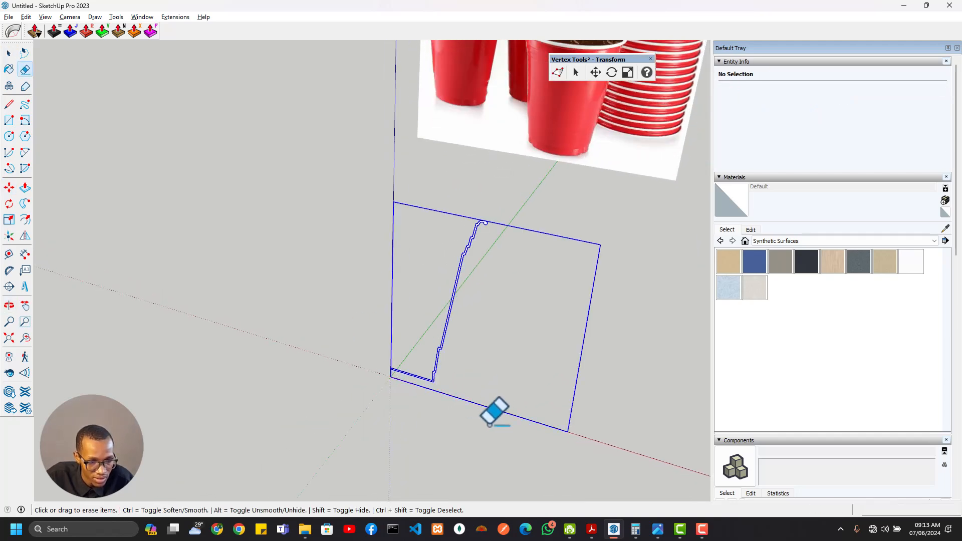
key(space)
double_click(477, 406)
scroll(476, 407, up, 2)
key(e)
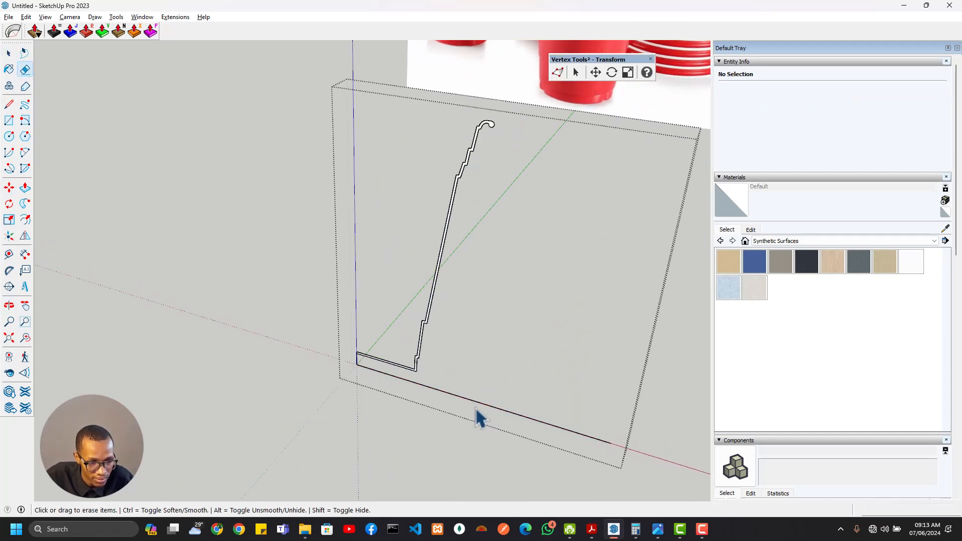
click(476, 404)
scroll(357, 365, up, 2)
scroll(359, 362, up, 1)
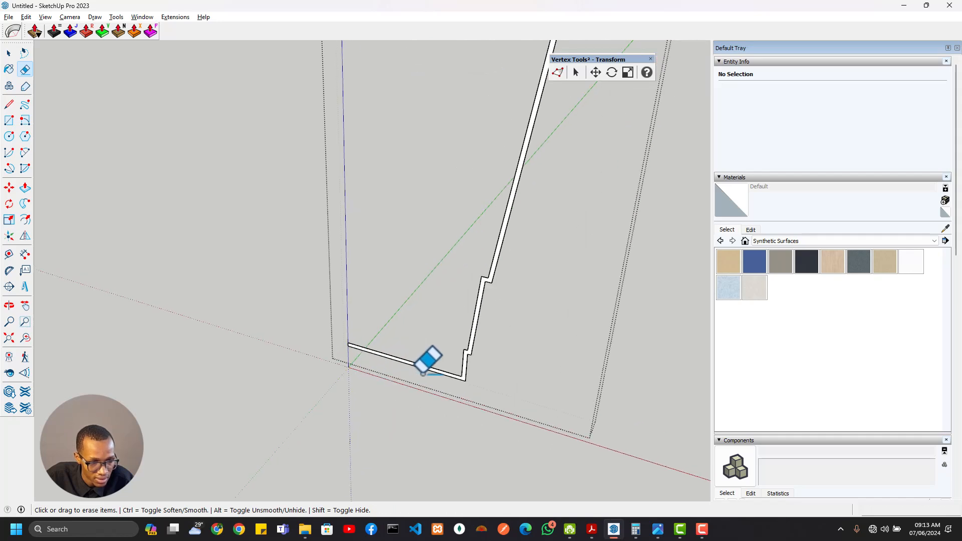
Move the whole profile down about 42 mm so the floor's axis corner sits on the origin
key(space)
key(m)
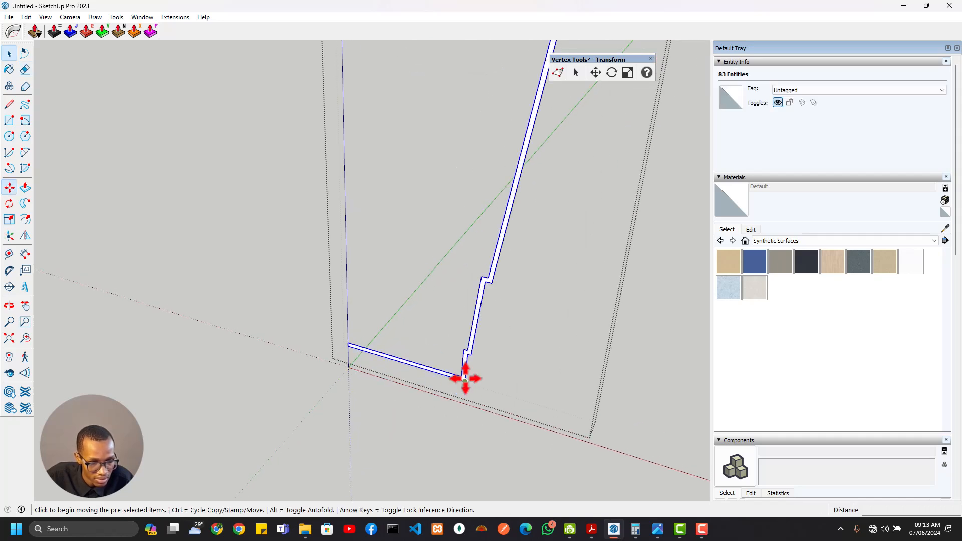
click(466, 381)
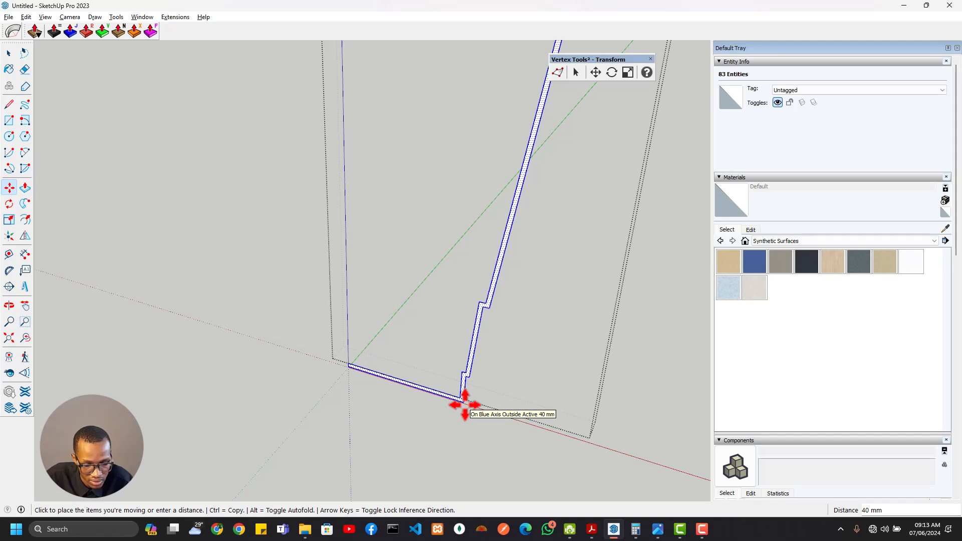
click(349, 367)
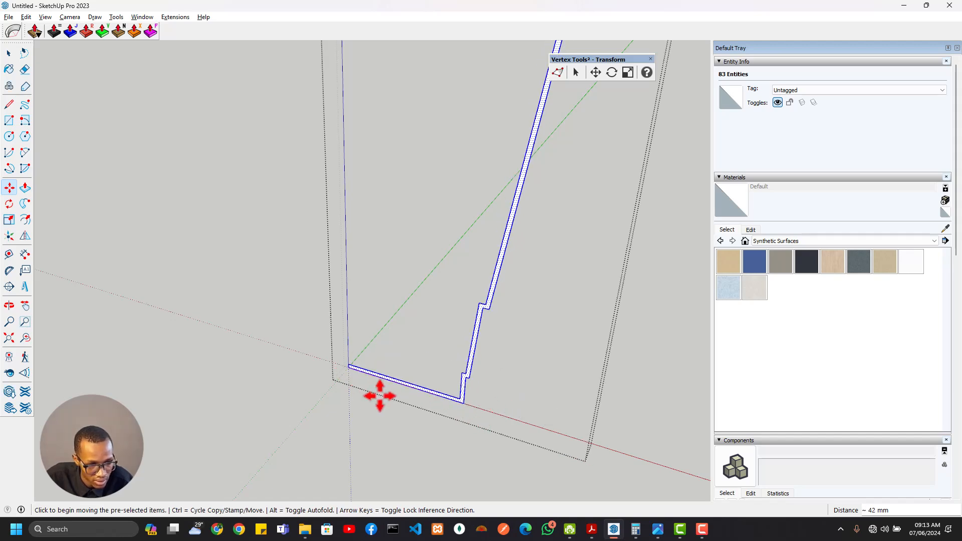
Inside the profile group, draw a horizontal circle of 195 mm radius from the origin to the floor's outer corner
scroll(346, 382, up, 2)
middle_drag(342, 382, 473, 363)
key(space)
click(449, 376)
scroll(425, 369, down, 3)
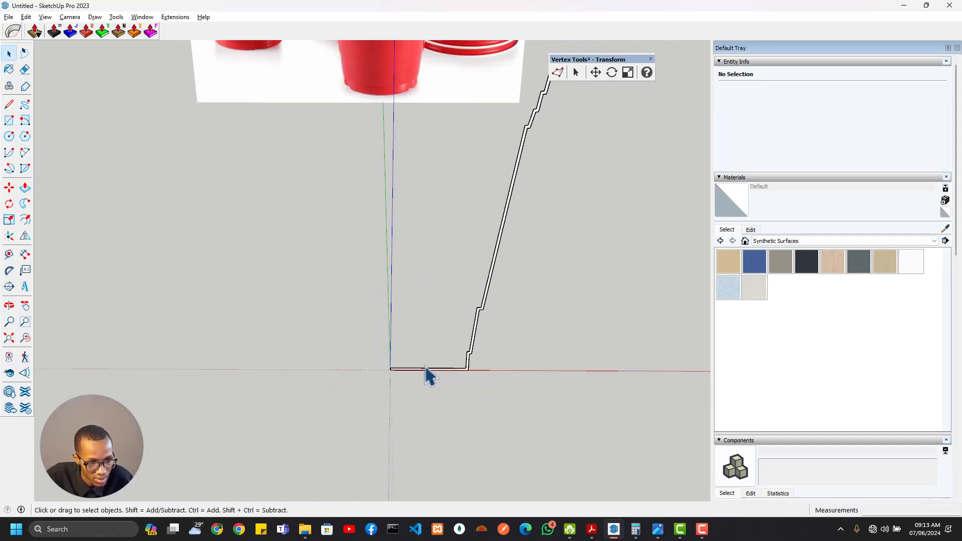
scroll(431, 373, up, 2)
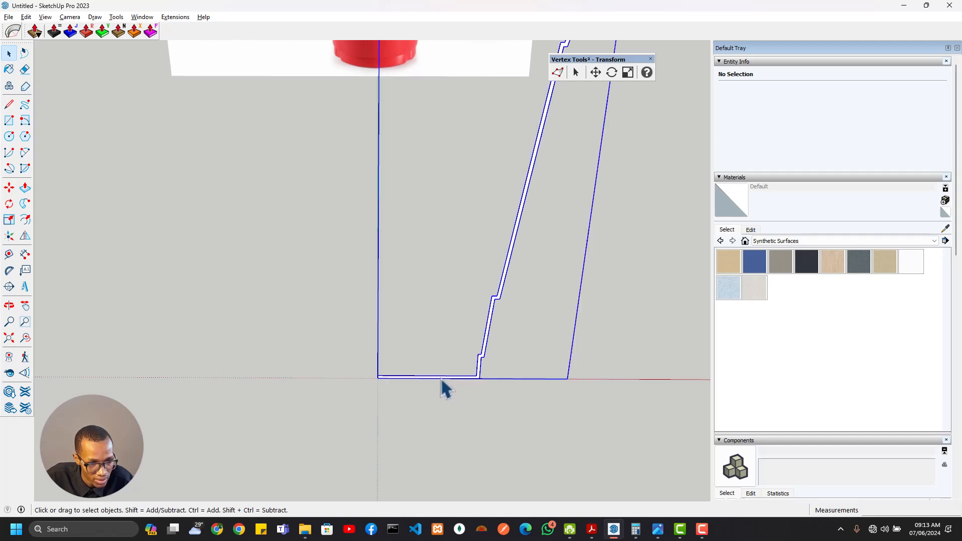
click(442, 380)
scroll(425, 383, up, 2)
click(427, 384)
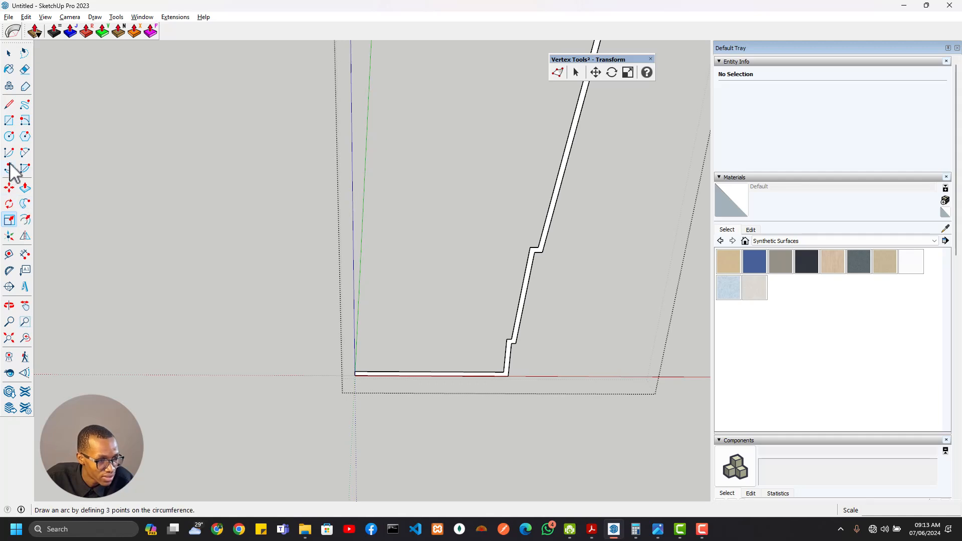
click(9, 137)
scroll(369, 408, up, 2)
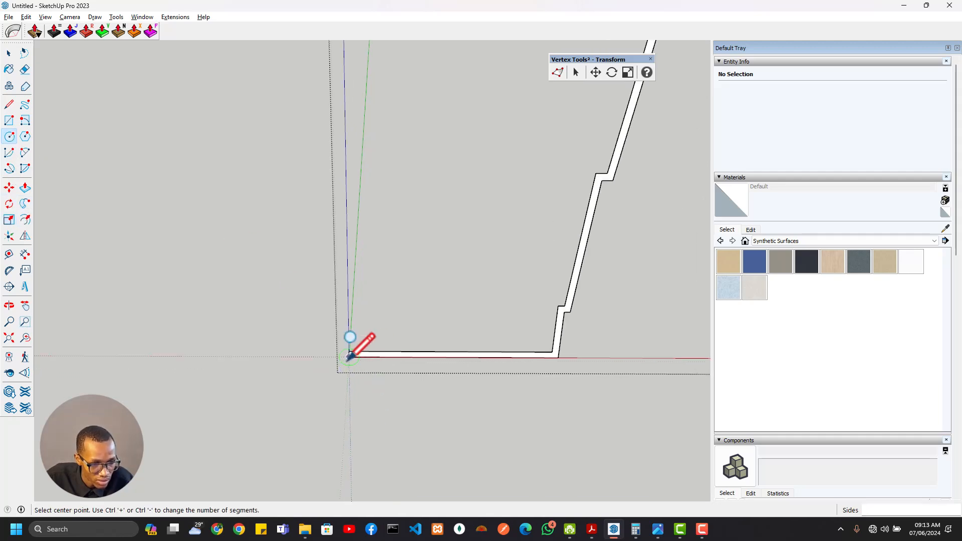
click(559, 357)
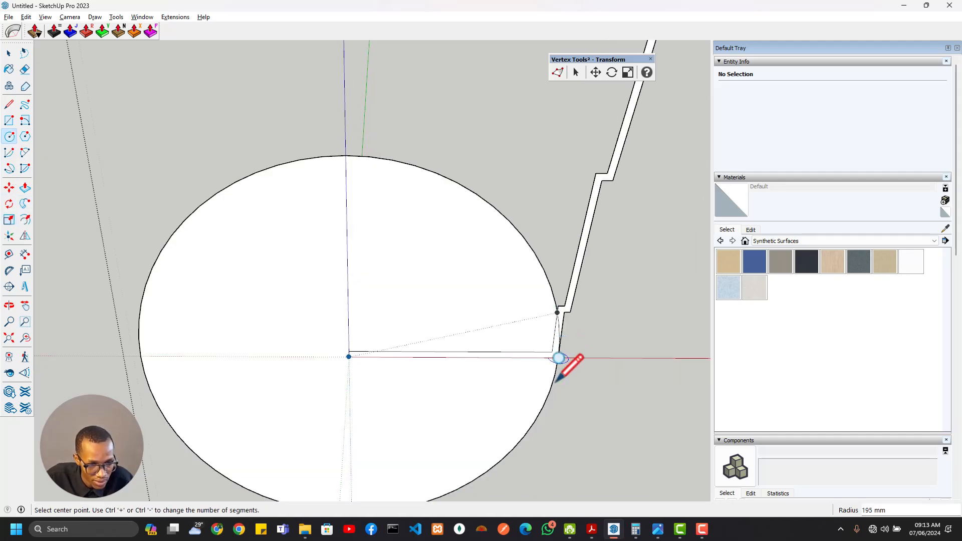
Undo the upright circle and redraw it flat on the ground plane, 195 mm radius, from the origin to the floor's outer corner
scroll(563, 363, down, 4)
mouse_move(559, 386)
middle_down()
mouse_move(415, 232)
mouse_move(327, 206)
middle_up()
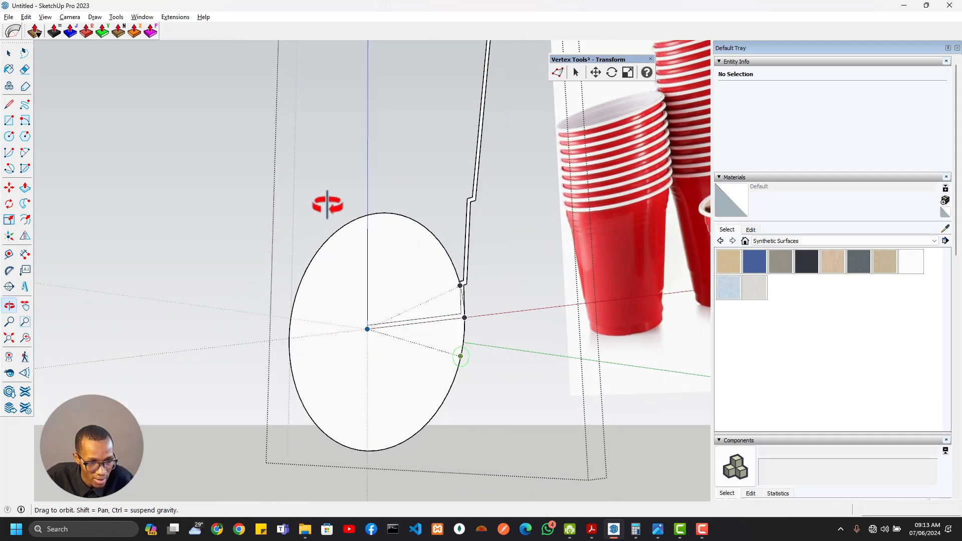
key(ctrl+z)
mouse_move(367, 279)
middle_down()
mouse_move(438, 441)
mouse_move(357, 323)
middle_up()
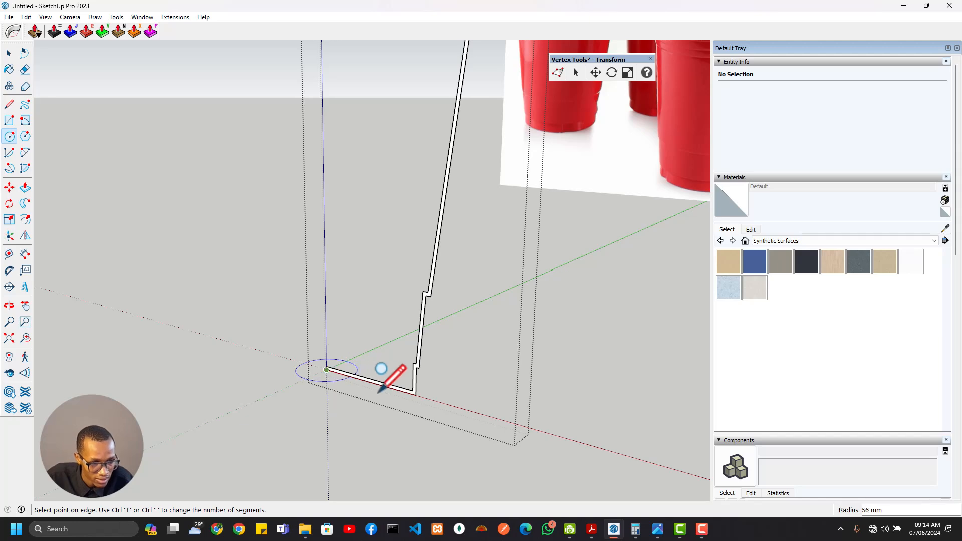
click(416, 393)
middle_drag(333, 380, 386, 415)
Delete the face inside the base circle, keeping only its edge as the sweep path
key(space)
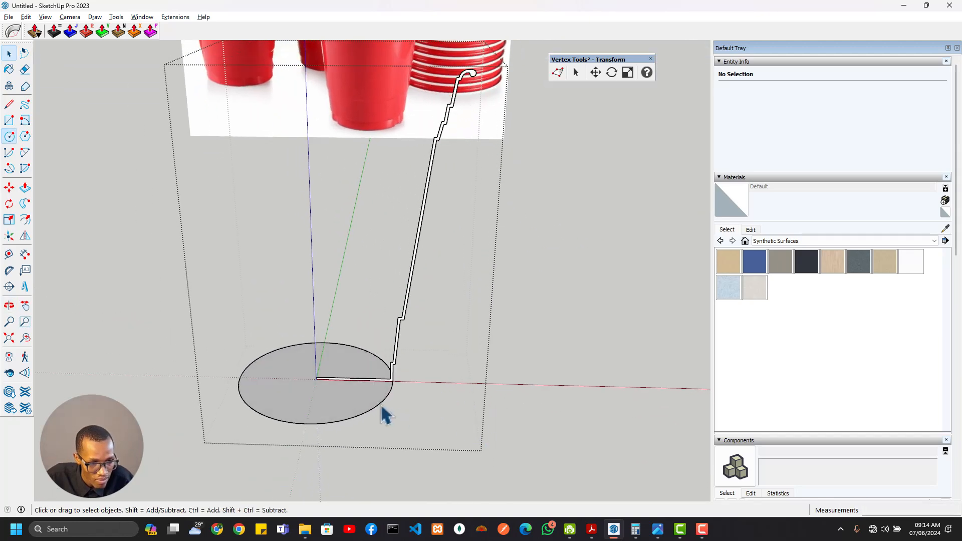
click(360, 401)
key(Delete)
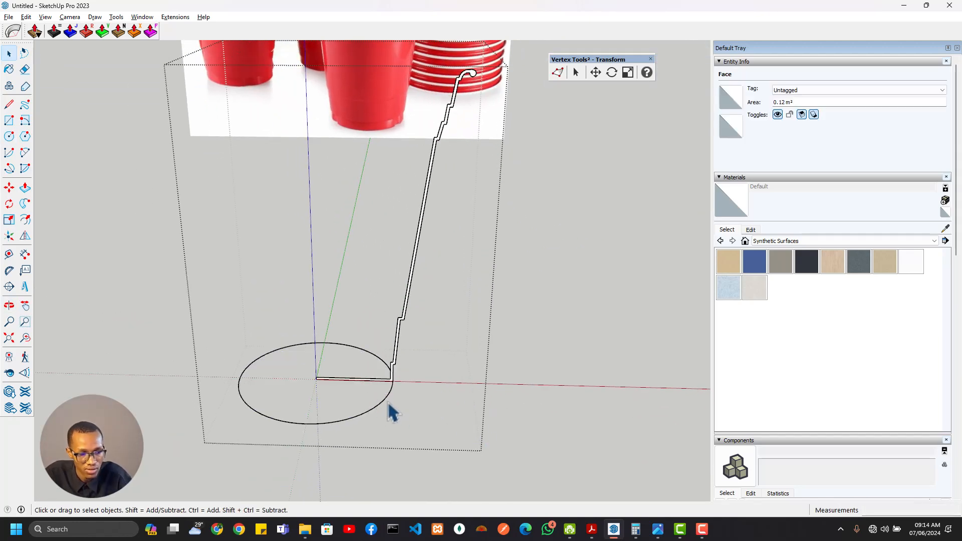
Sweep the thin-wall profile face around the base circle with Follow Me to form the cup
click(387, 404)
scroll(393, 401, down, 2)
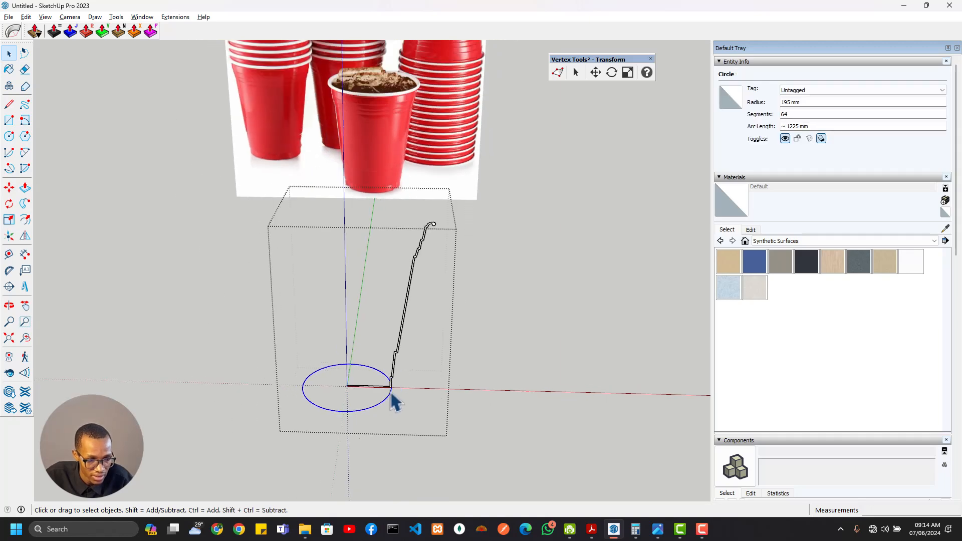
click(25, 208)
scroll(390, 221, up, 2)
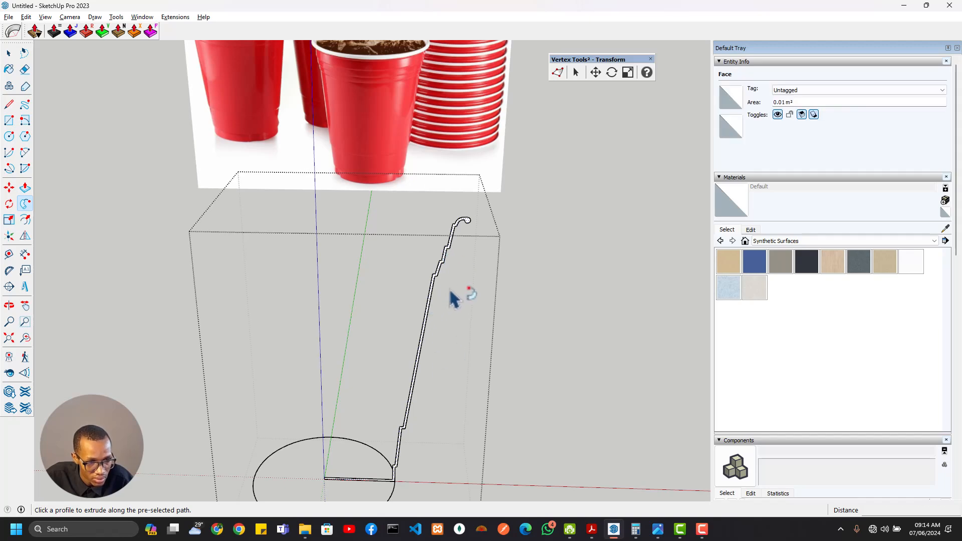
click(425, 307)
middle_drag(436, 328, 286, 390)
scroll(285, 386, down, 2)
scroll(285, 386, up, 3)
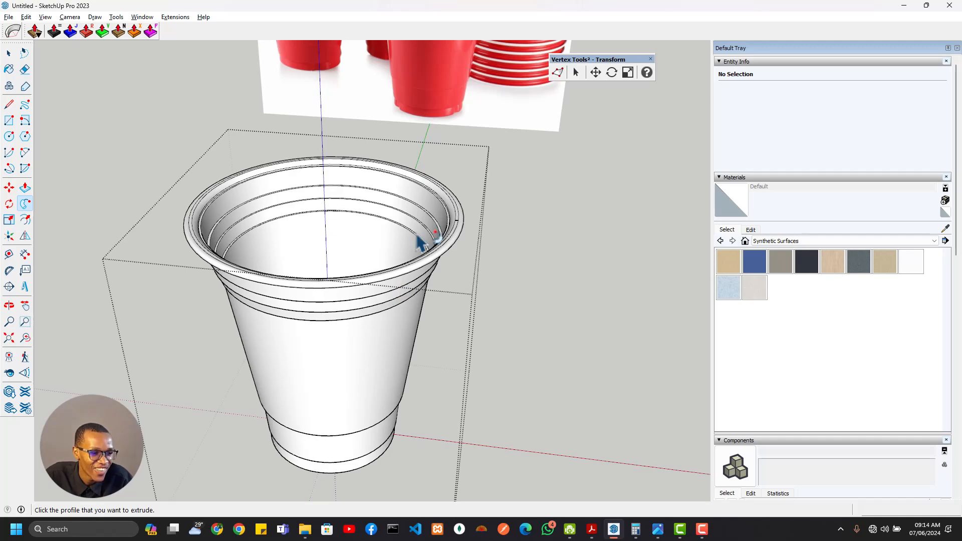
Inspect the swept cup's curled rim and stepped interior from above and up close
middle_drag(285, 321, 468, 344)
scroll(448, 244, up, 1)
scroll(448, 244, up, 3)
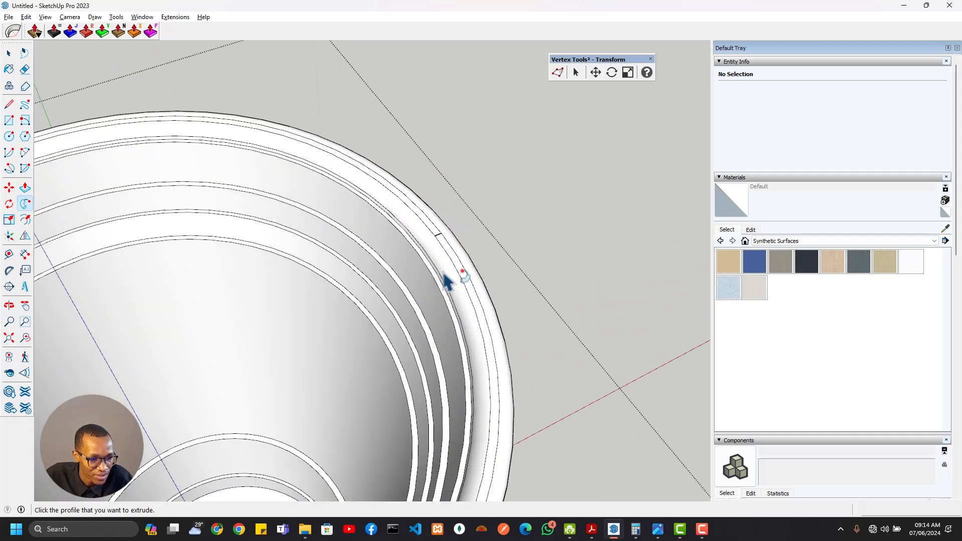
scroll(265, 236, up, 2)
scroll(260, 281, down, 5)
middle_drag(260, 281, 483, 328)
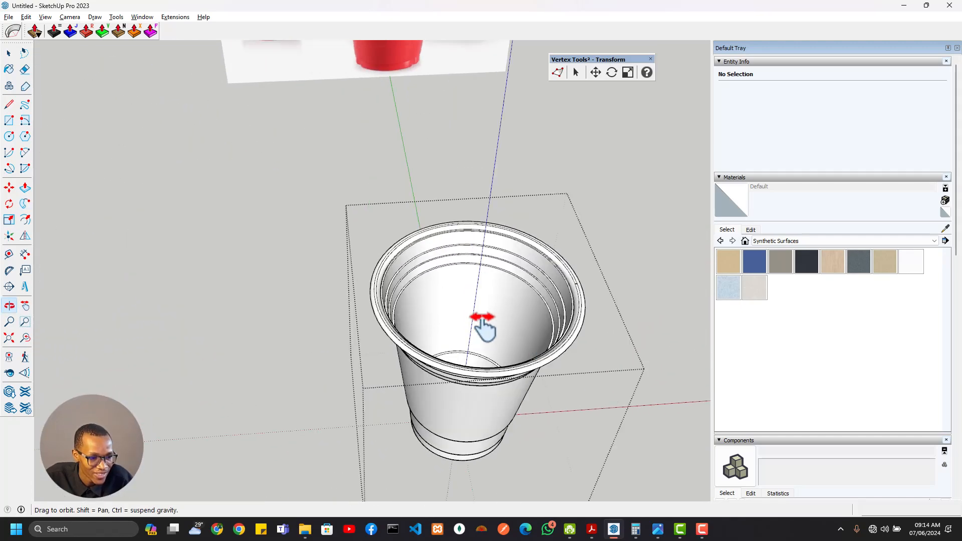
Select the outer, top and inner surfaces of the cup's curled rim
scroll(496, 275, up, 3)
middle_drag(496, 275, 344, 208)
key(space)
triple_click(380, 248)
scroll(379, 248, up, 3)
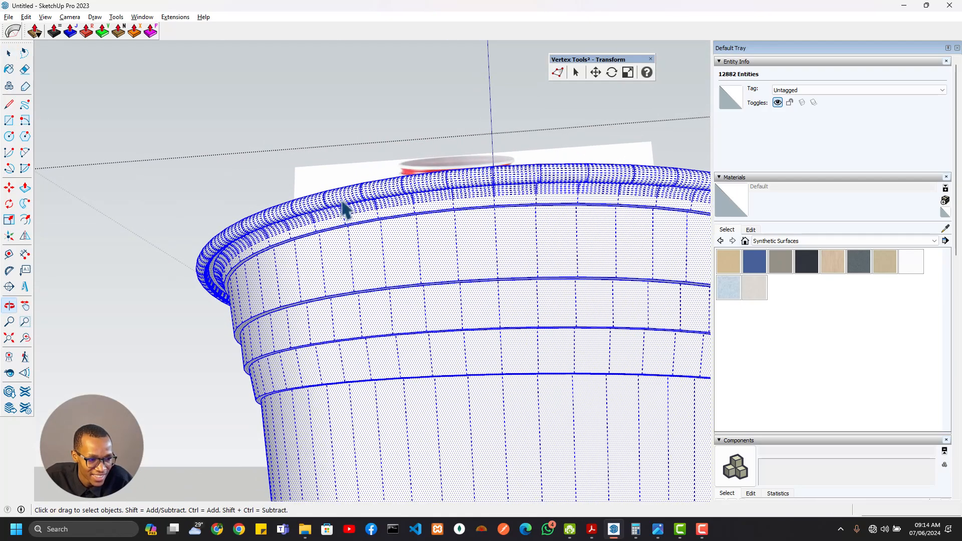
click(338, 209)
middle_drag(437, 218, 422, 425)
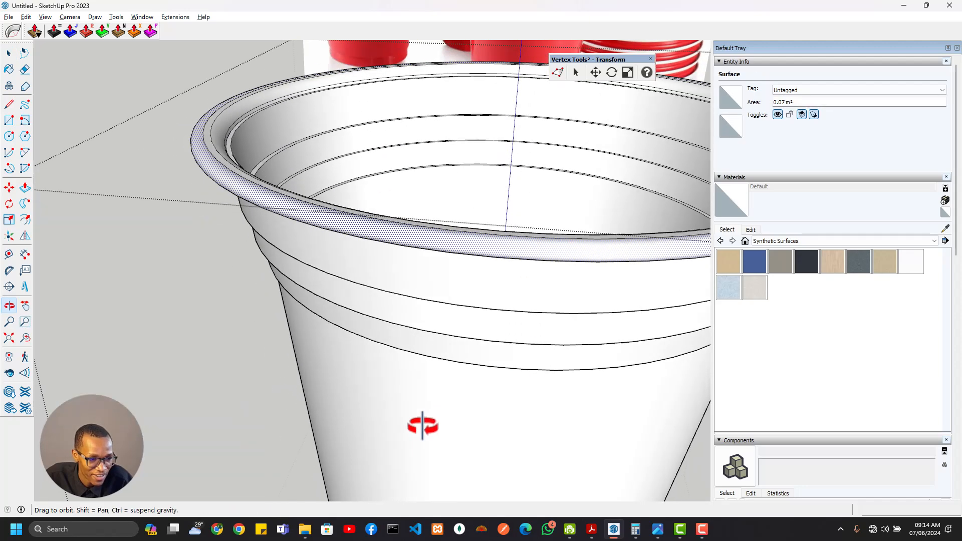
middle_drag(449, 215, 379, 265)
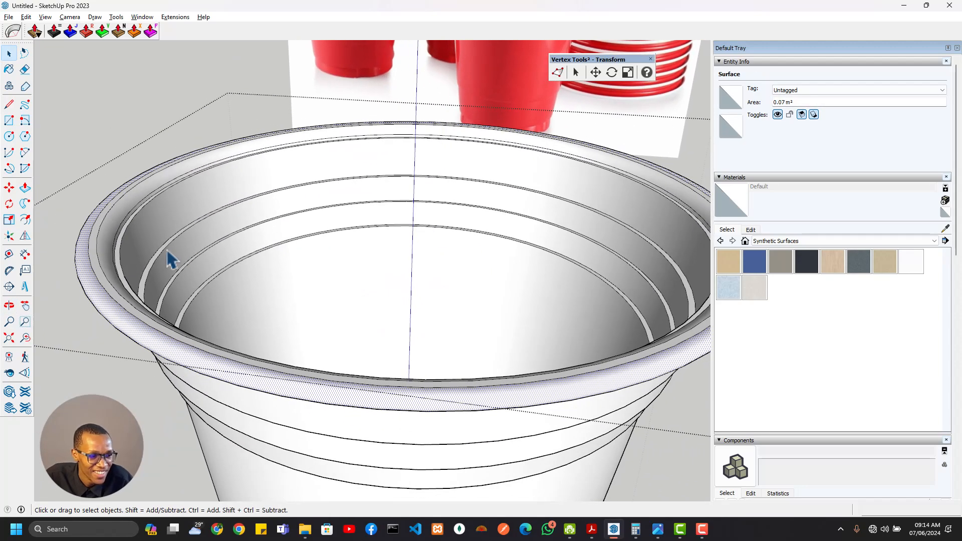
shift+click(107, 256)
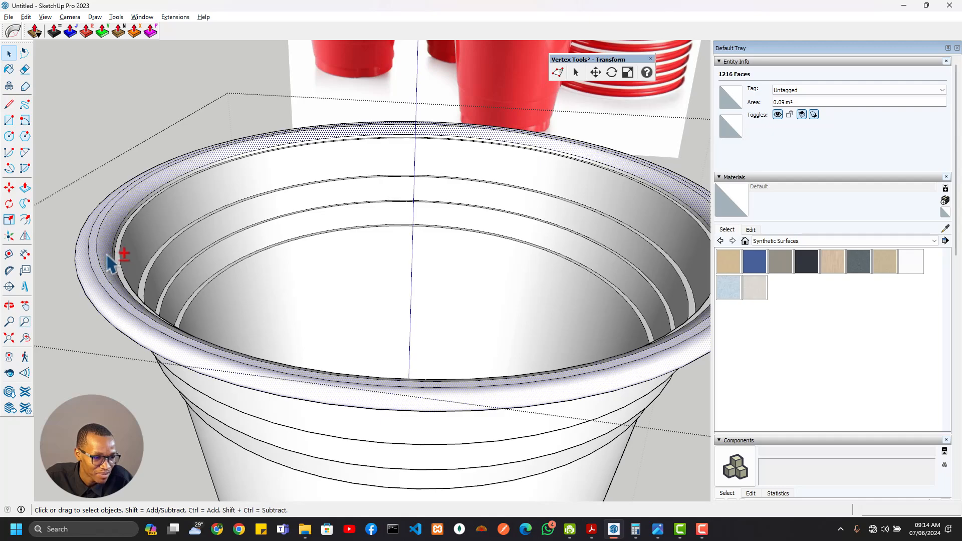
scroll(139, 261, down, 8)
shift+middle_drag(253, 221, 224, 273)
scroll(246, 357, up, 5)
scroll(240, 288, down, 8)
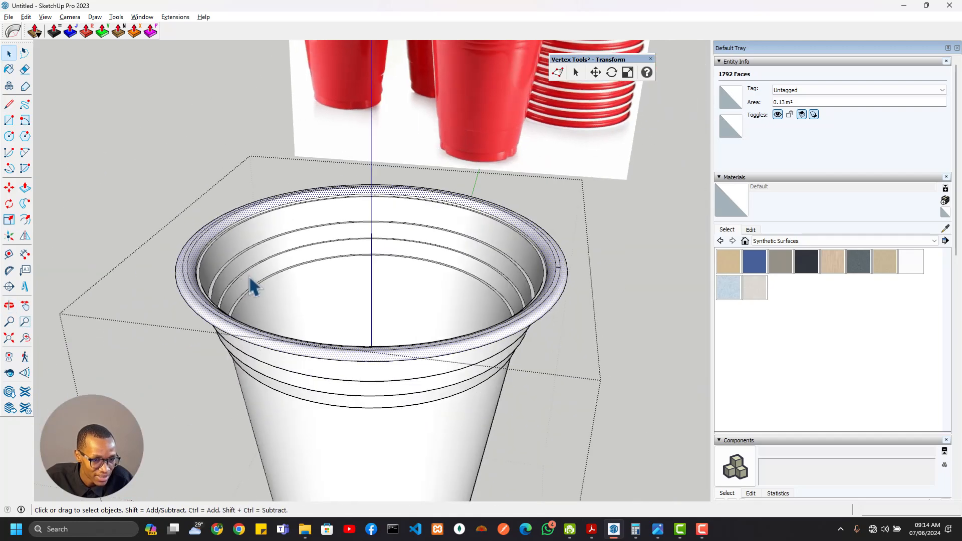
Compare the cup's underside with the base of the upside-down cup in the reference image
shift+middle_drag(290, 399, 343, 208)
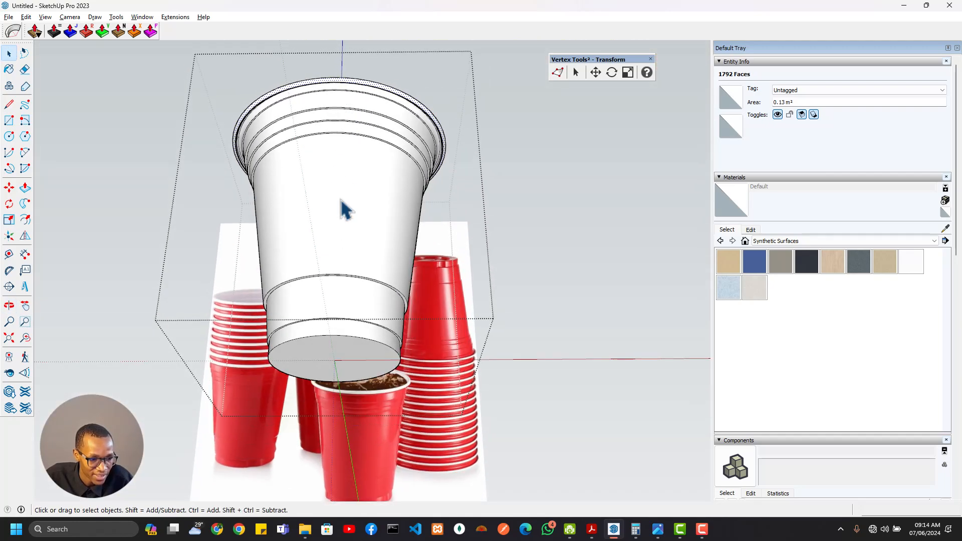
scroll(369, 384, up, 2)
scroll(381, 389, down, 2)
scroll(494, 275, up, 6)
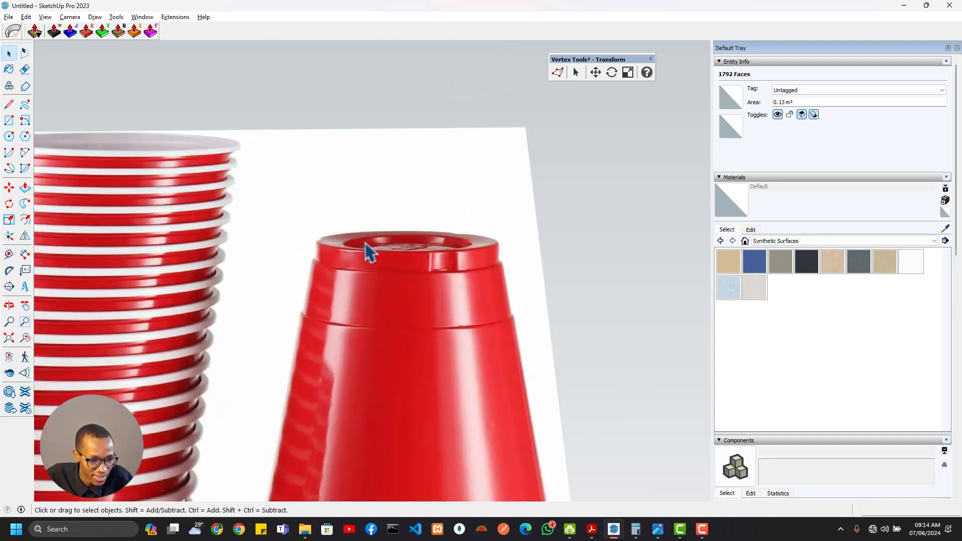
scroll(390, 250, down, 7)
shift+middle_drag(262, 403, 326, 344)
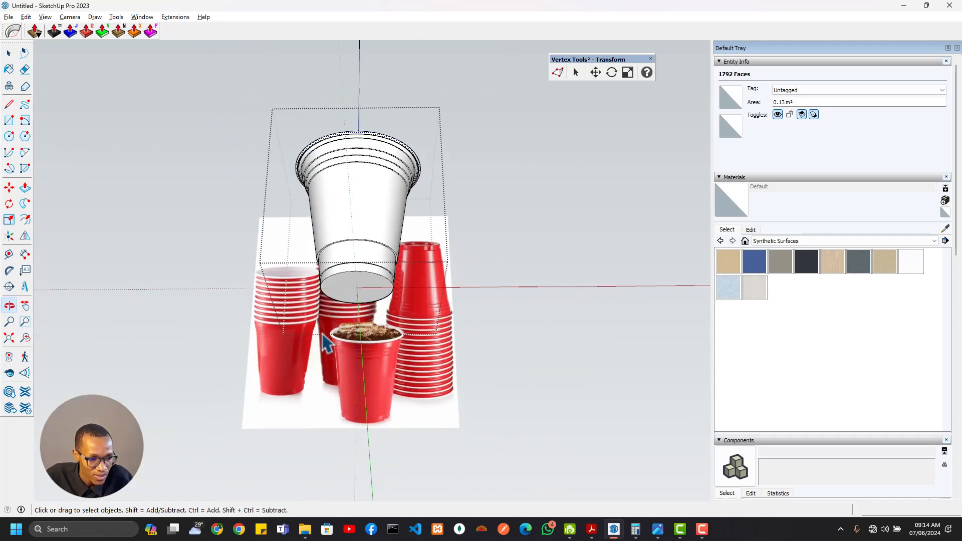
scroll(323, 304, up, 3)
middle_drag(381, 291, 263, 295)
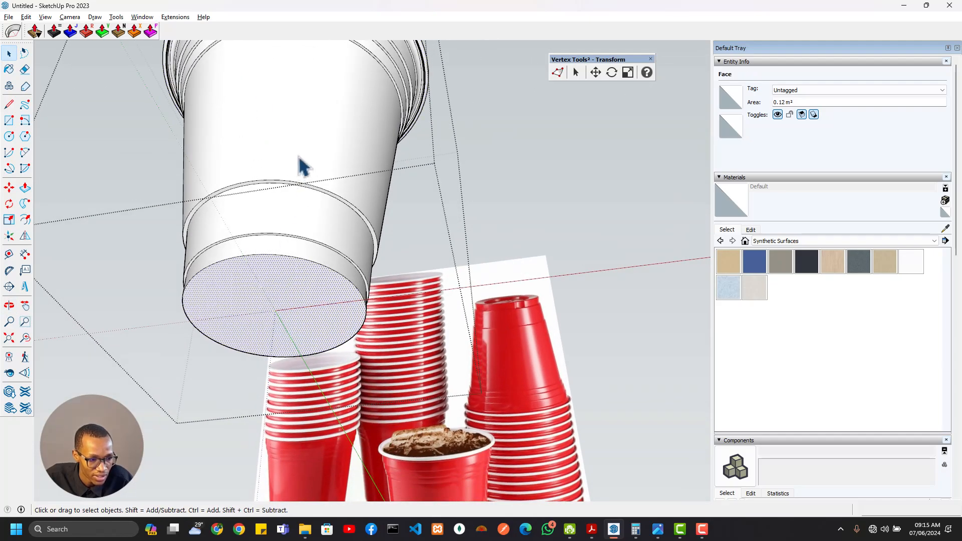
Raise the cup's inner floor about 49 mm with Push/Pull, leaving the underside face in place
middle_drag(304, 165, 268, 288)
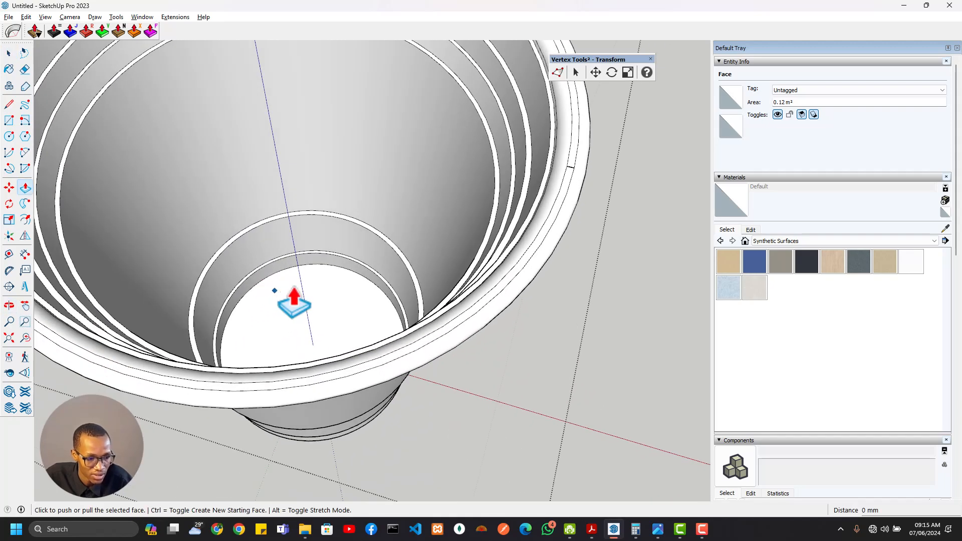
click(284, 310)
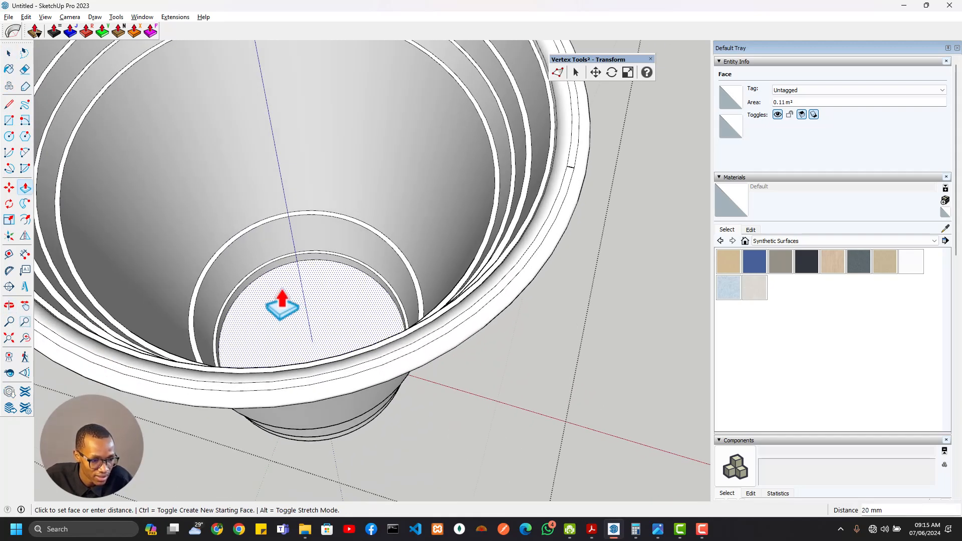
middle_drag(315, 371, 344, 301)
click(345, 309)
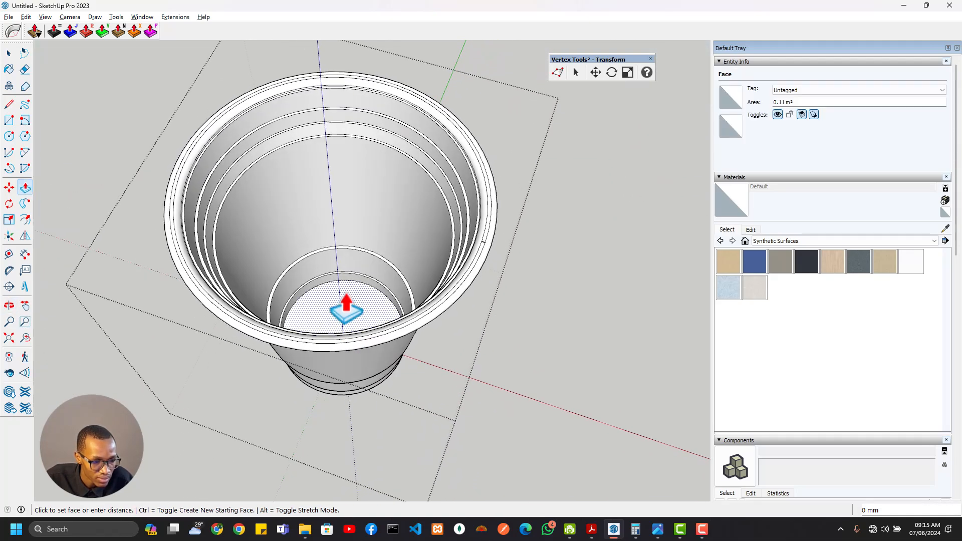
click(306, 321)
middle_drag(311, 326, 332, 350)
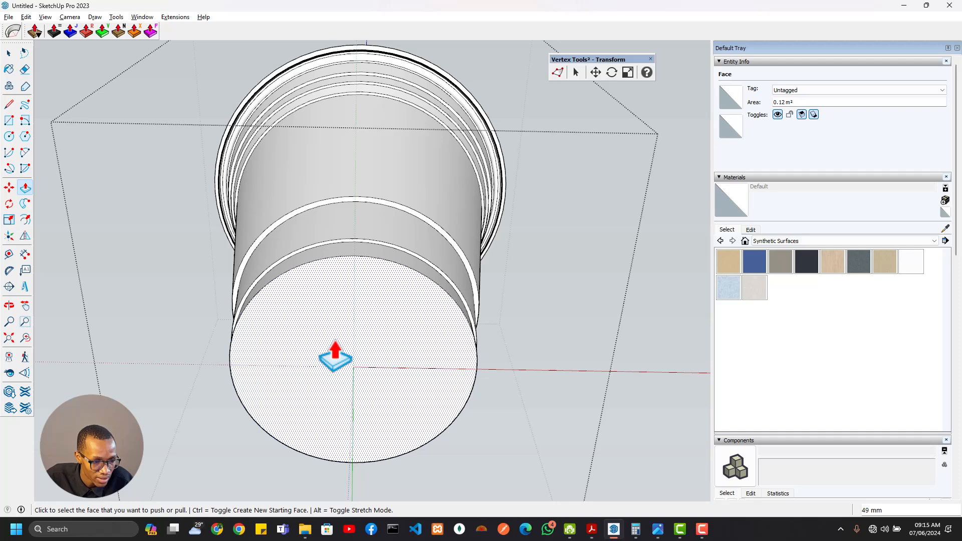
click(339, 307)
click(351, 381)
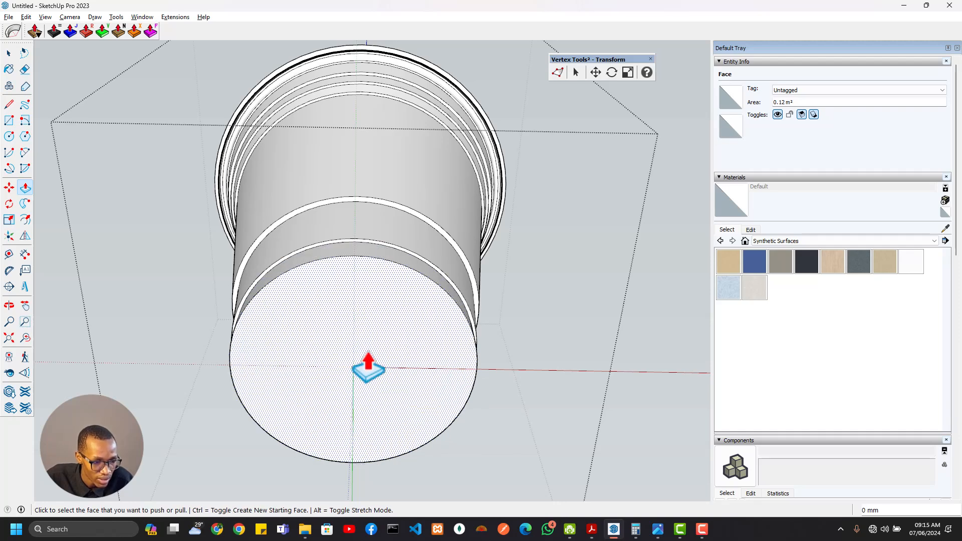
Offset the outer edge of the cup's underside inward by 60 mm
key(f)
double_click(388, 337)
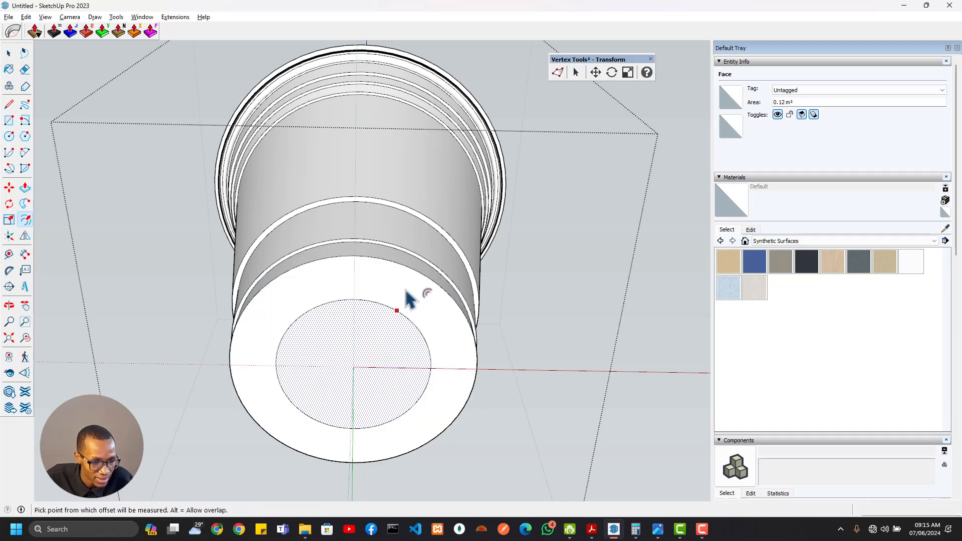
key(ctrl+z)
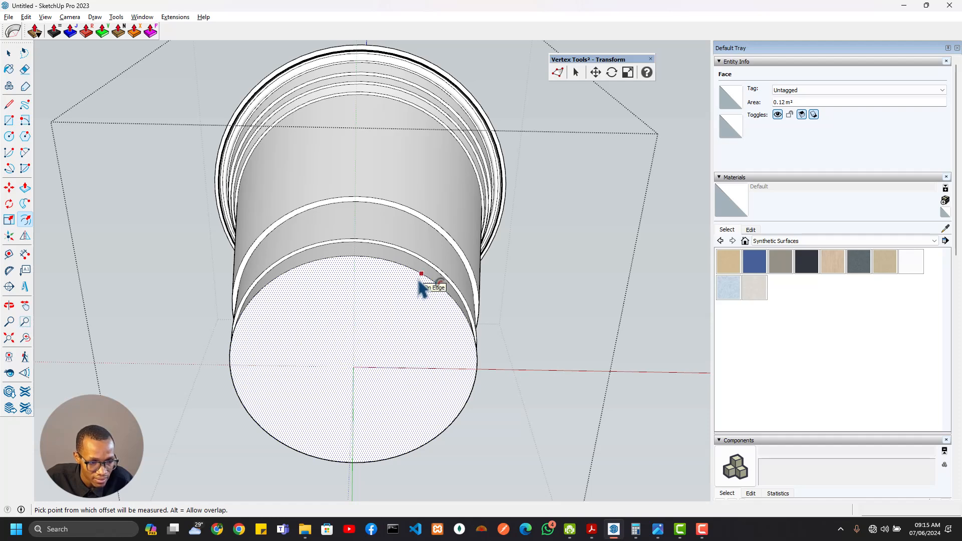
click(419, 282)
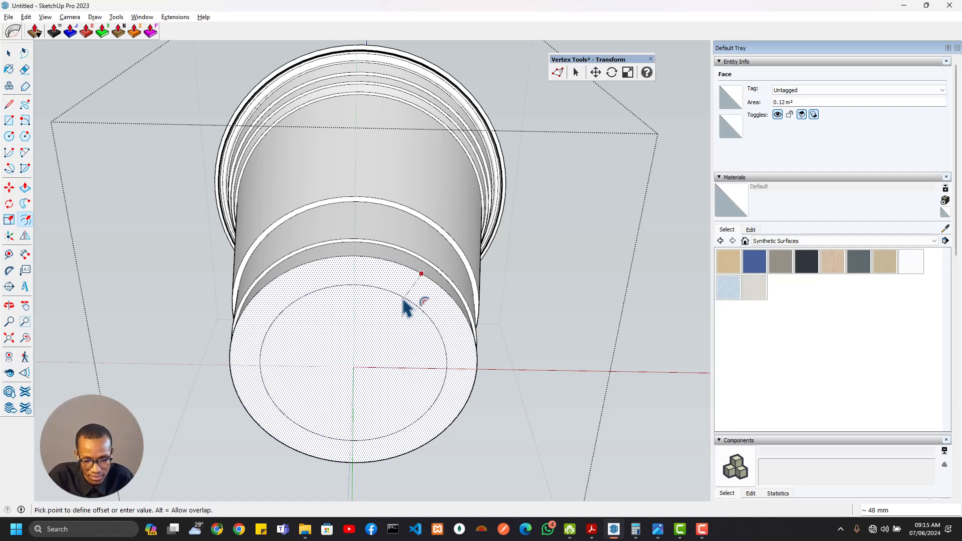
text(60)
key(Return)
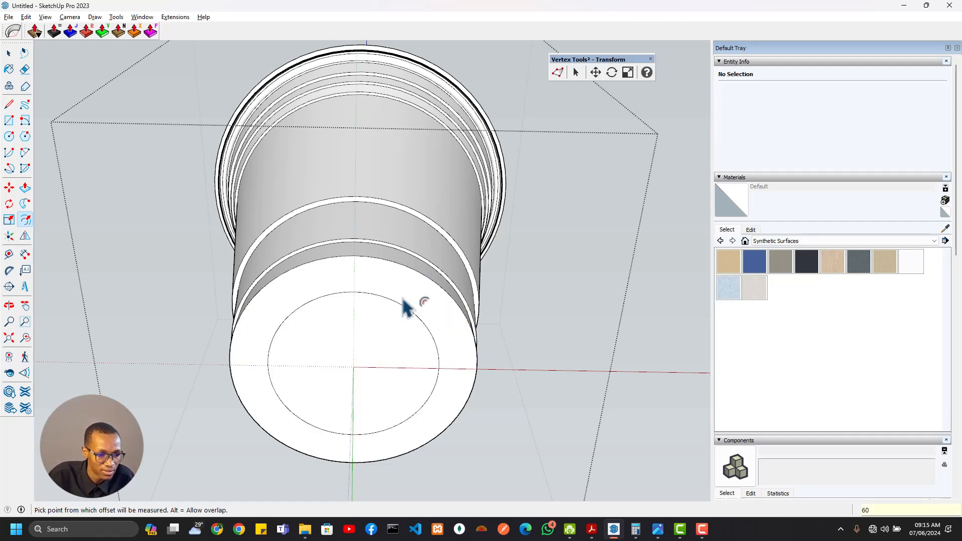
Push the inner circle of the underside 30 mm up into the base to form a recess
middle_drag(400, 373, 362, 392)
key(p)
click(369, 394)
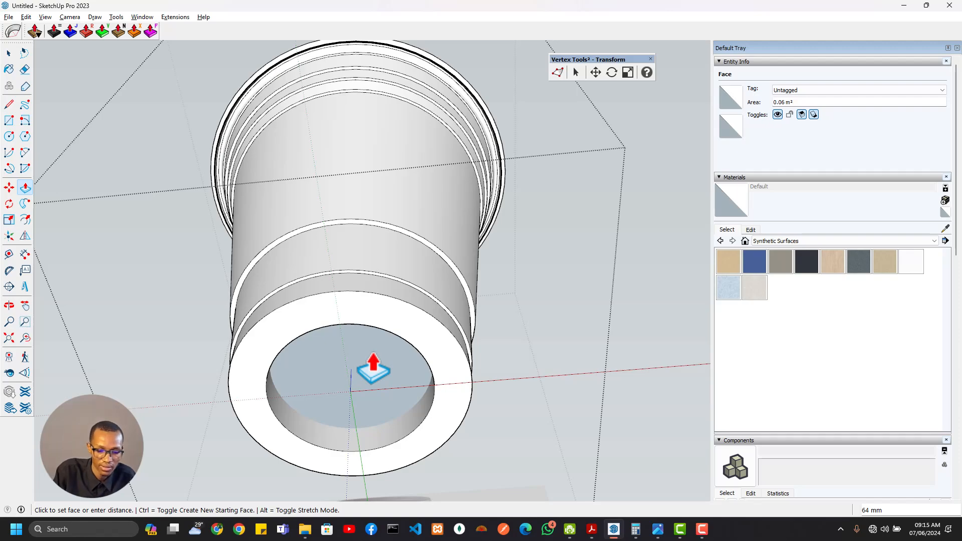
key(Return)
Draw a two-point arc of about 61 mm radius on the underside ring, bulging inward from its outer edge across the green axis
middle_drag(428, 344, 351, 431)
middle_drag(491, 371, 448, 356)
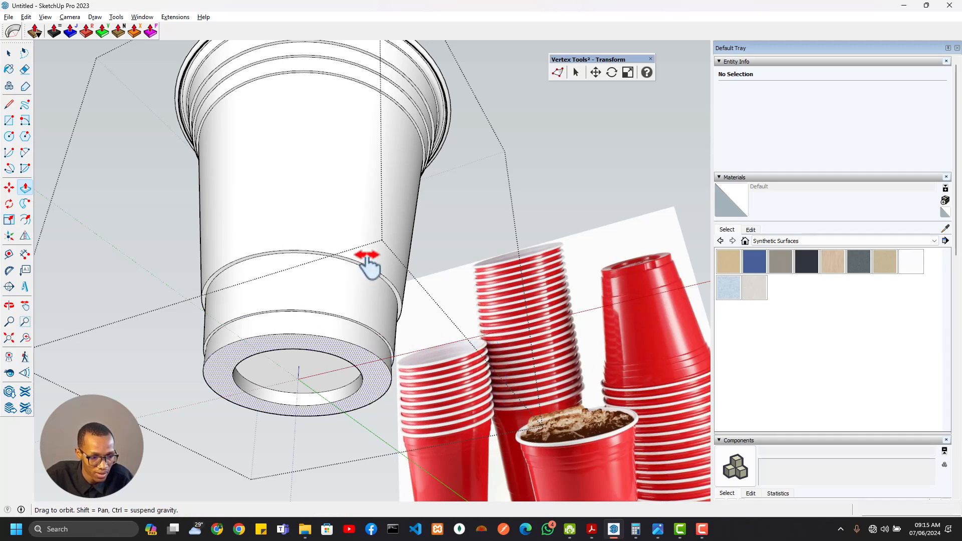
middle_drag(369, 264, 402, 316)
middle_drag(402, 292, 423, 215)
scroll(422, 216, up, 3)
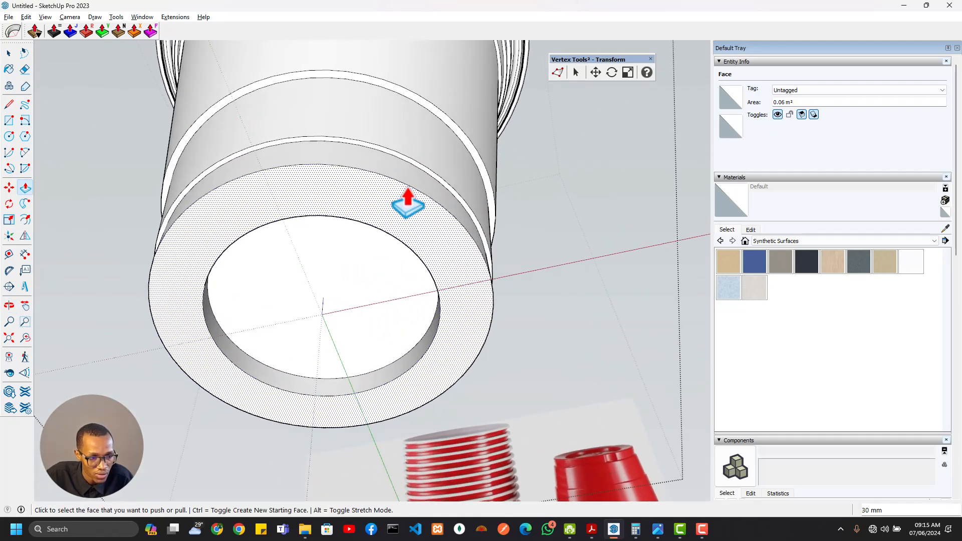
key(shift+p)
scroll(265, 169, up, 2)
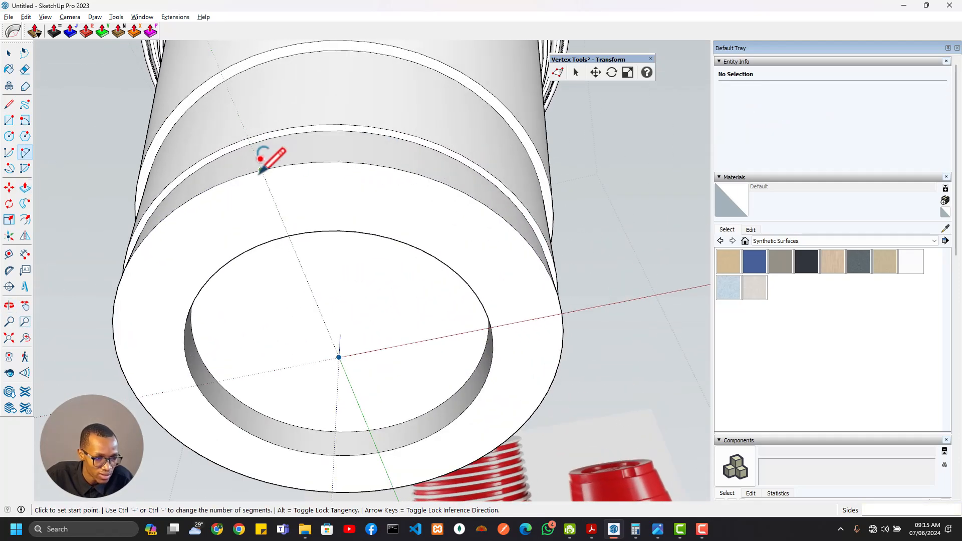
click(313, 162)
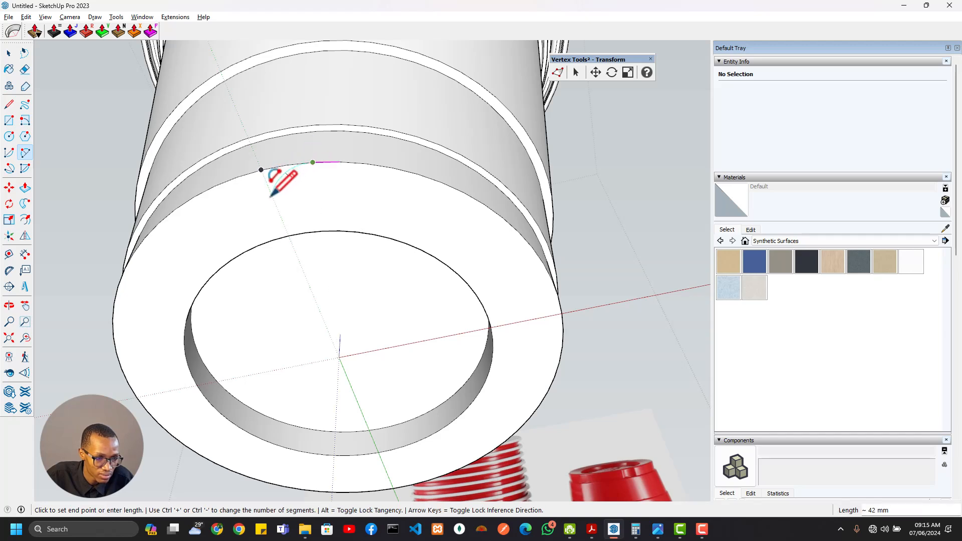
click(204, 190)
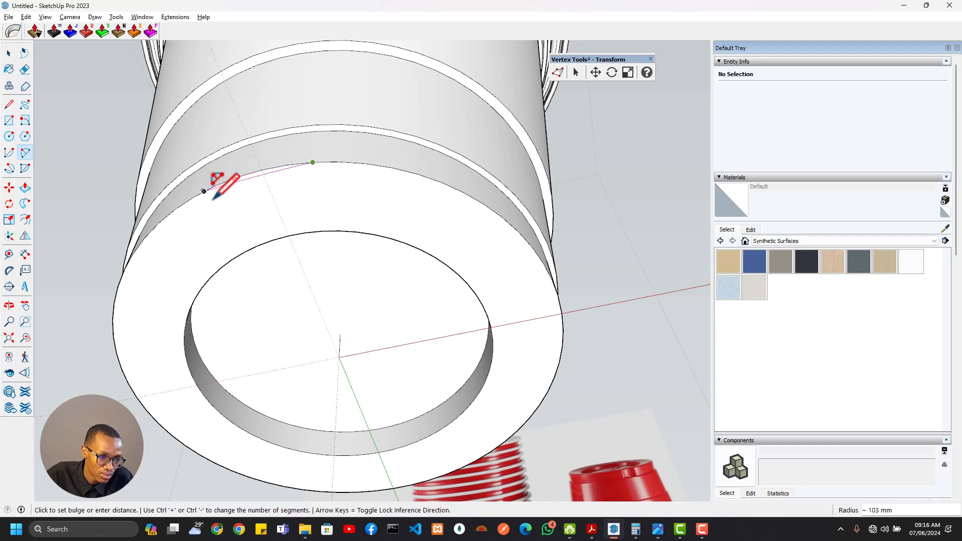
click(239, 202)
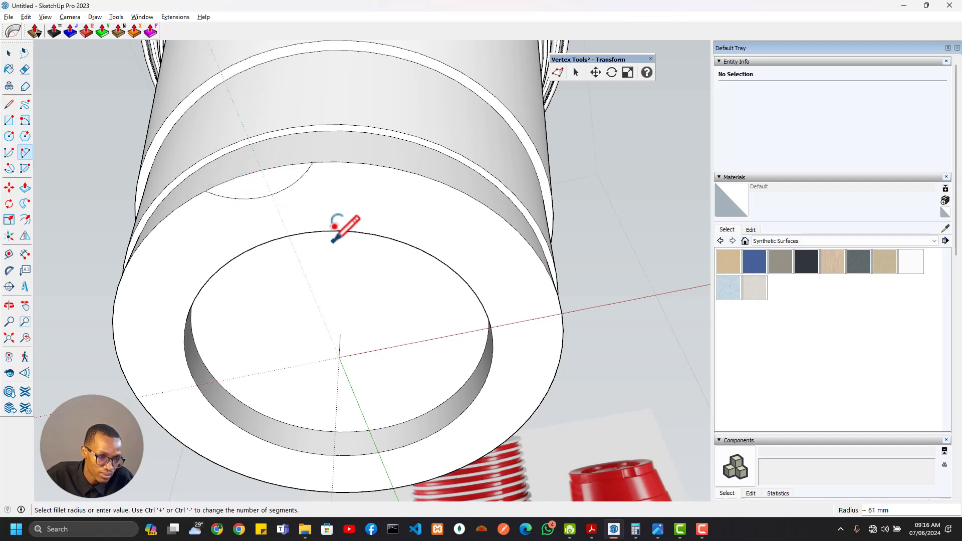
middle_drag(337, 221, 399, 203)
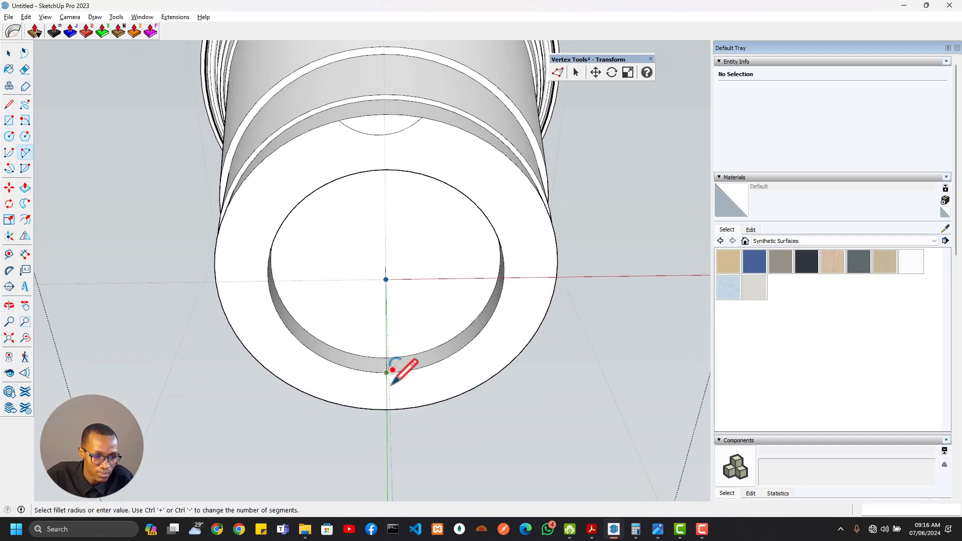
Push the arc segment at the outer edge of the cup's underside 37 mm into the base to form a notch
key(space)
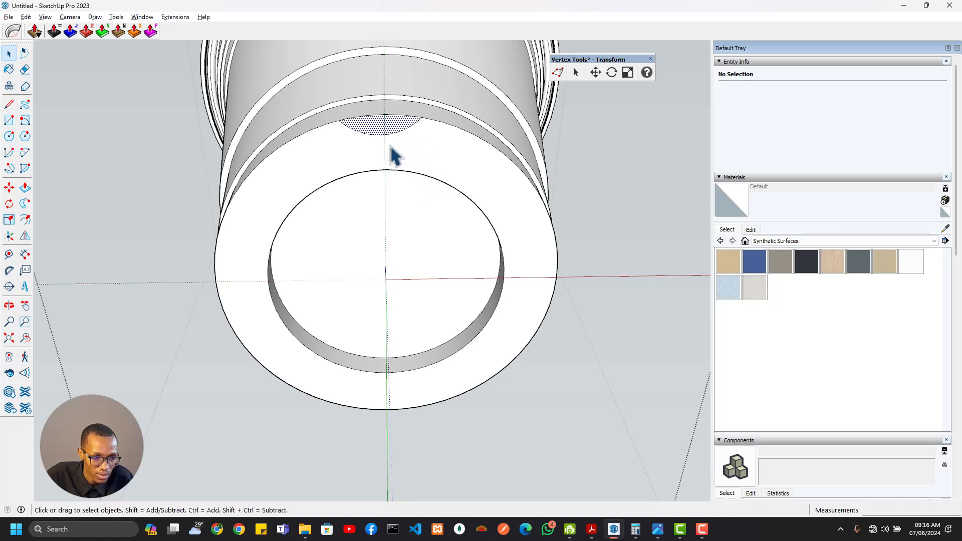
click(393, 156)
middle_drag(382, 232, 404, 226)
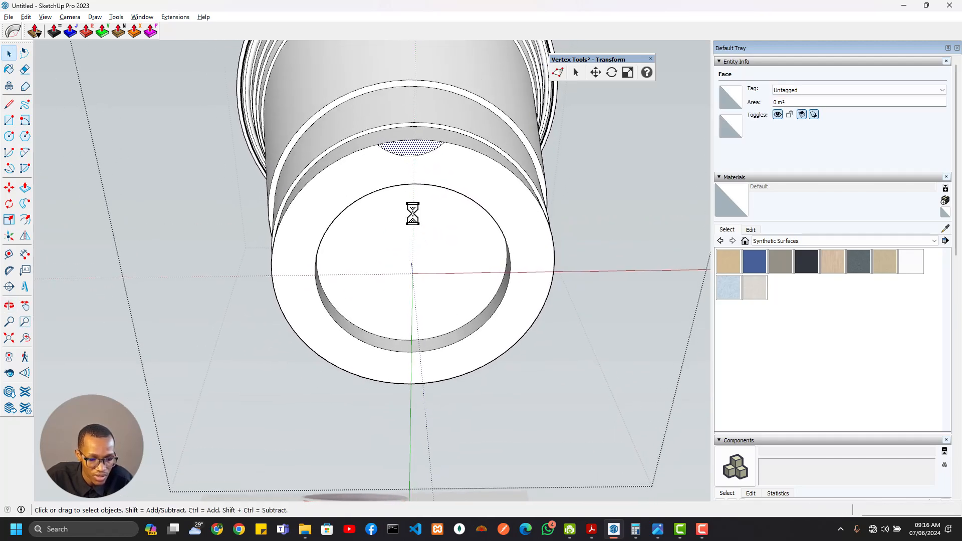
key(p)
click(420, 160)
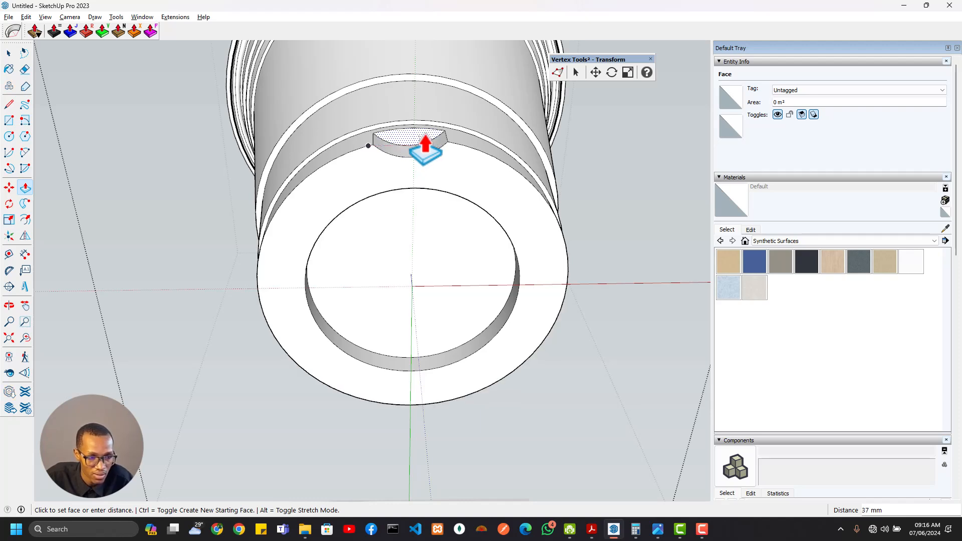
click(425, 150)
scroll(426, 151, up, 4)
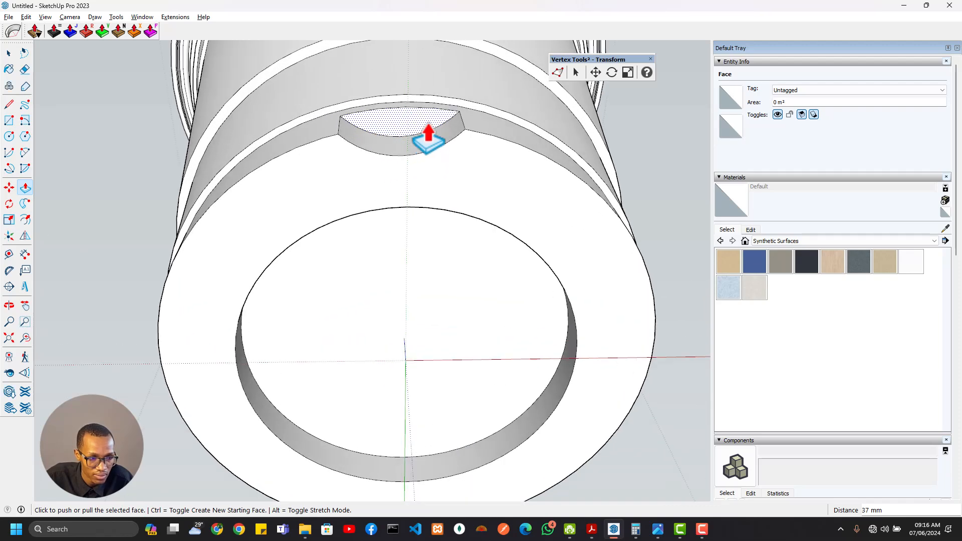
Draw a two-point arc across the notch's corner on the positive red-axis side, joining the outer edge to the notch curve
key(a)
scroll(484, 135, up, 2)
scroll(486, 128, up, 1)
click(500, 132)
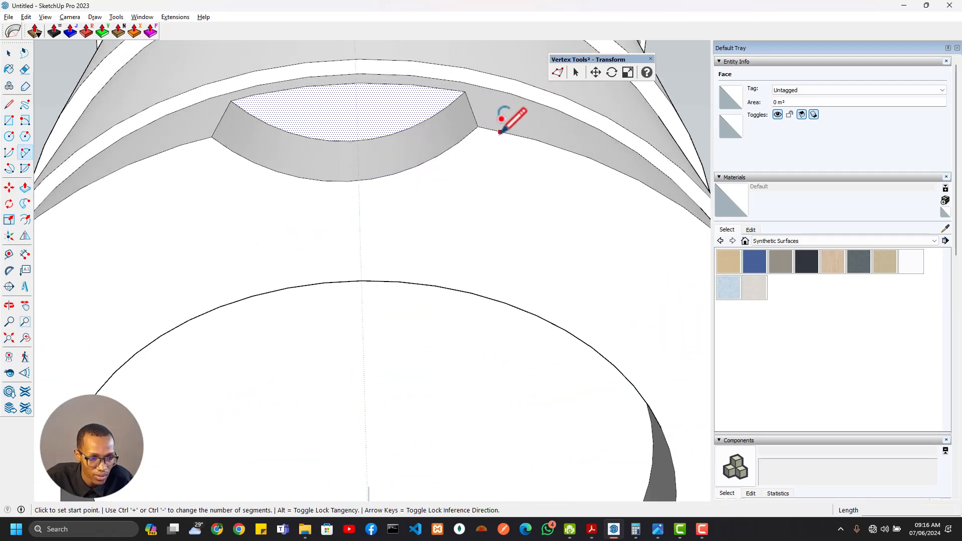
click(459, 142)
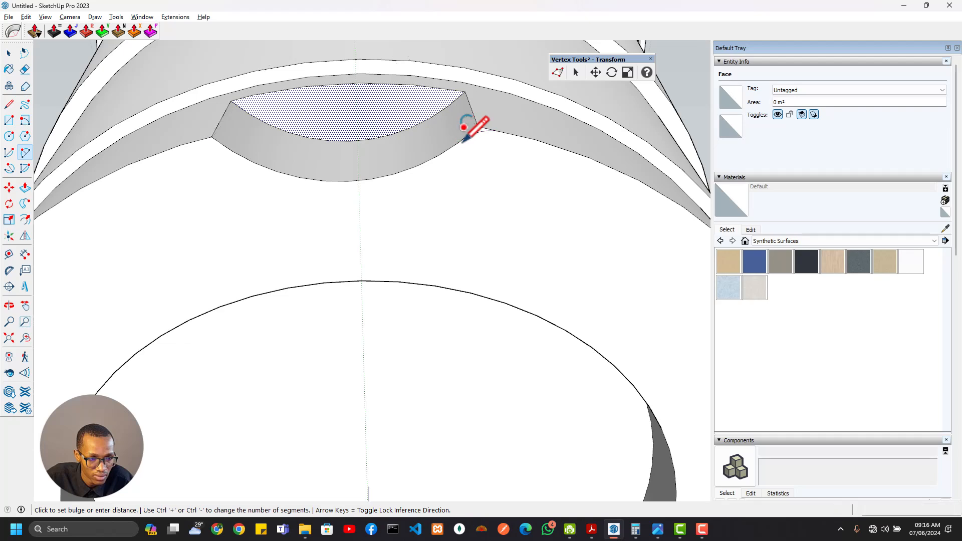
click(180, 144)
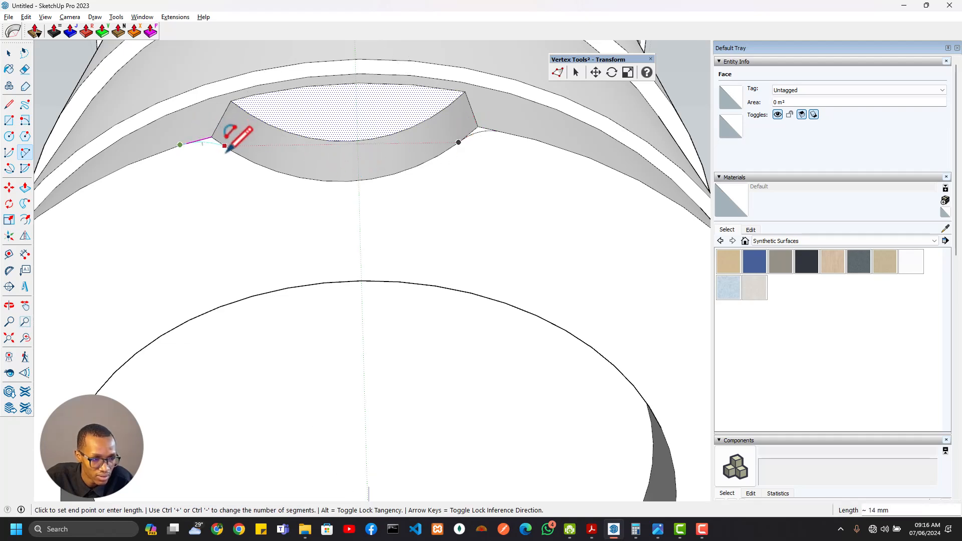
click(223, 144)
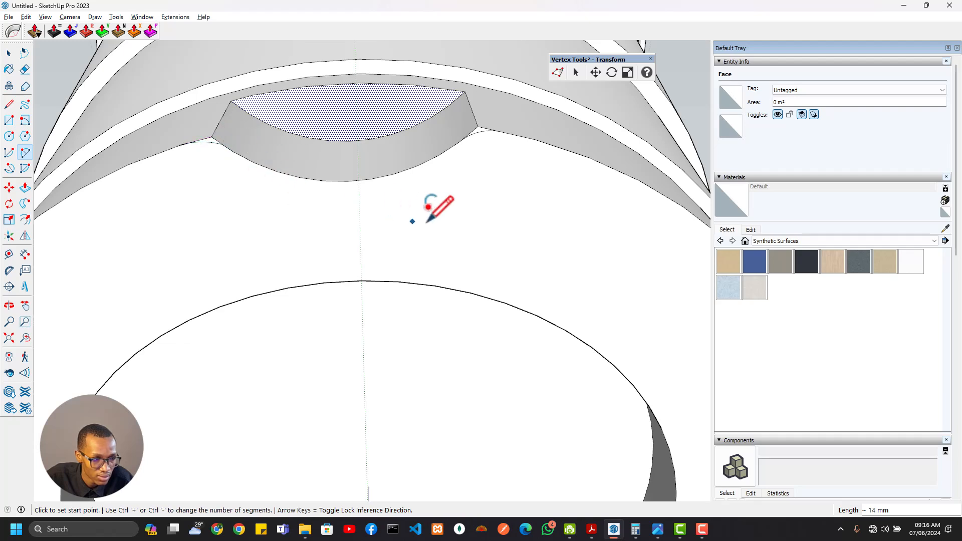
click(225, 148)
key(Escape)
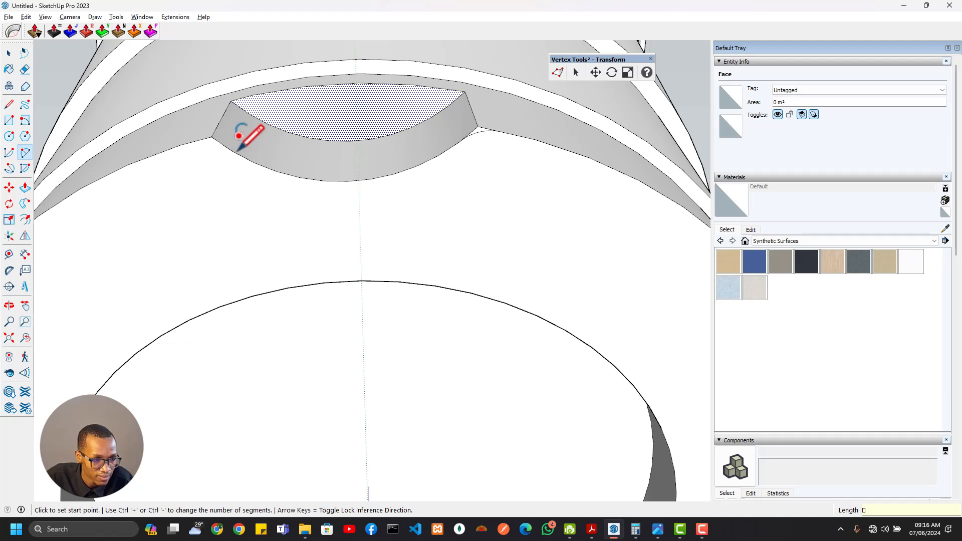
Draw a tangent two-point arc of about 15 mm radius across the notch's corner on the negative red-axis side
scroll(228, 147, down, 1)
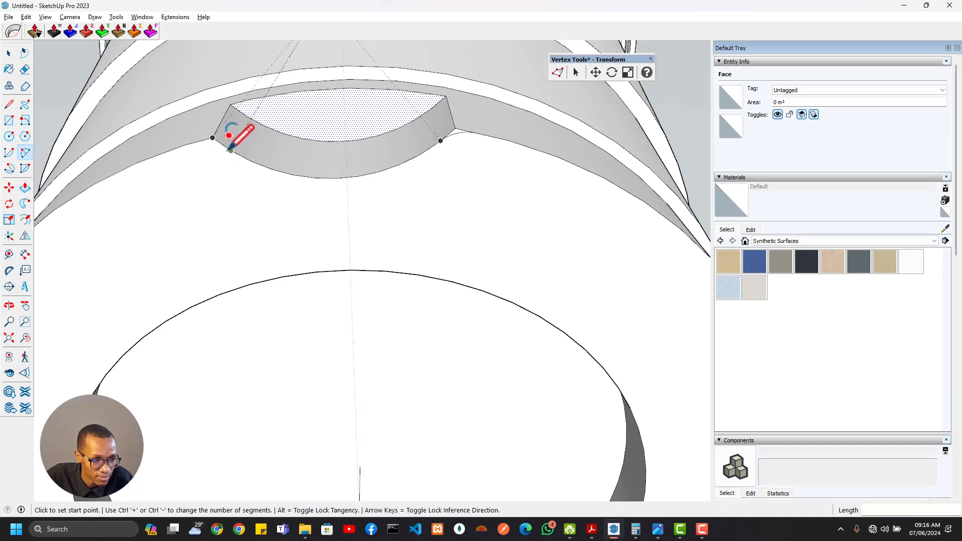
click(231, 150)
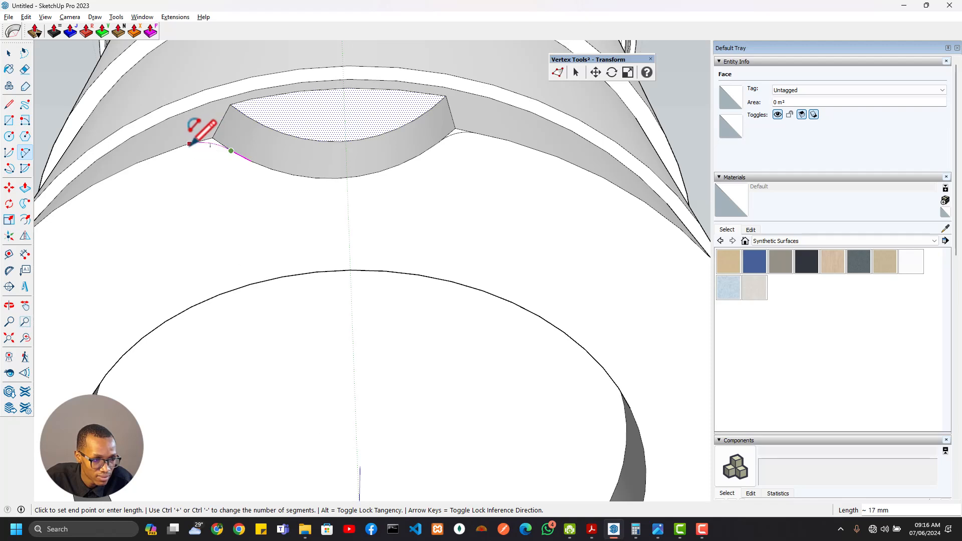
click(191, 144)
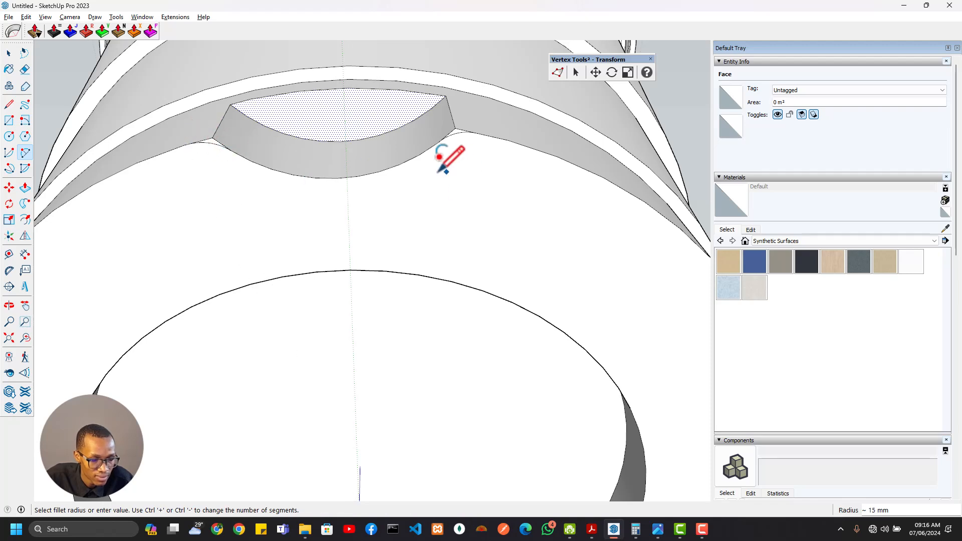
Push both small corner slivers beside the notch 37 mm into the base to round its corners
key(p)
scroll(455, 142, up, 1)
click(458, 128)
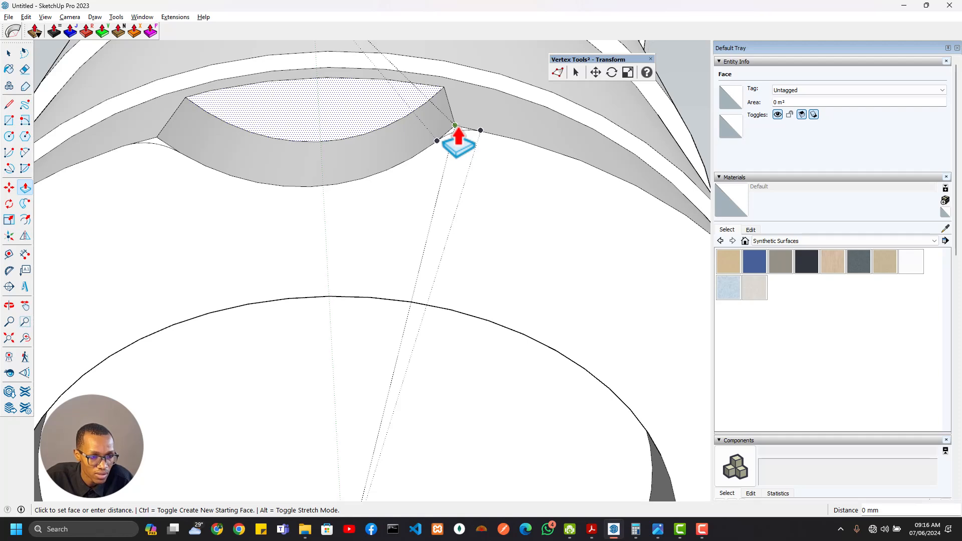
click(460, 133)
click(460, 132)
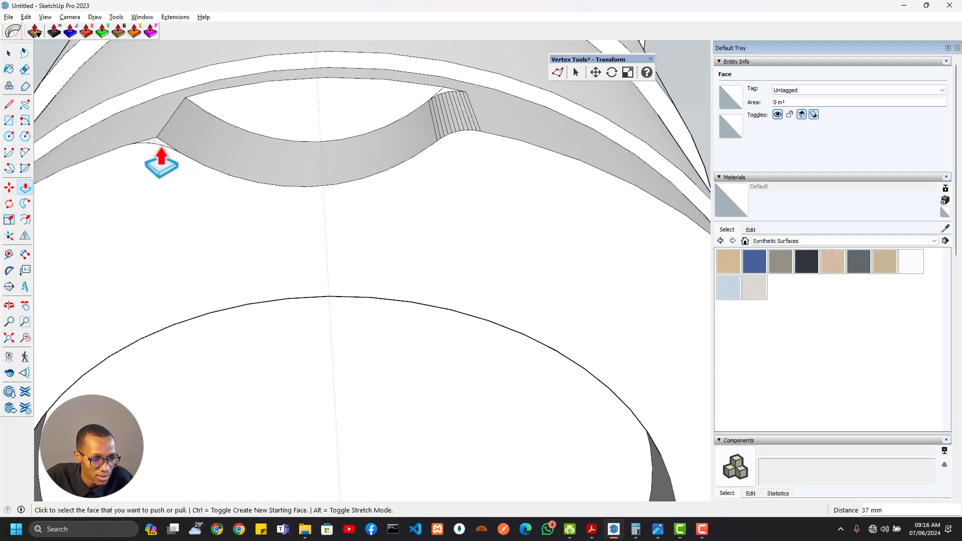
click(205, 116)
Soften the edges across the notch's two rounded corners and erase the leftover edges on the notch's inner face
mouse_move(221, 146)
middle_down()
mouse_move(238, 99)
mouse_move(453, 136)
mouse_move(415, 166)
mouse_move(460, 159)
middle_up()
key(e)
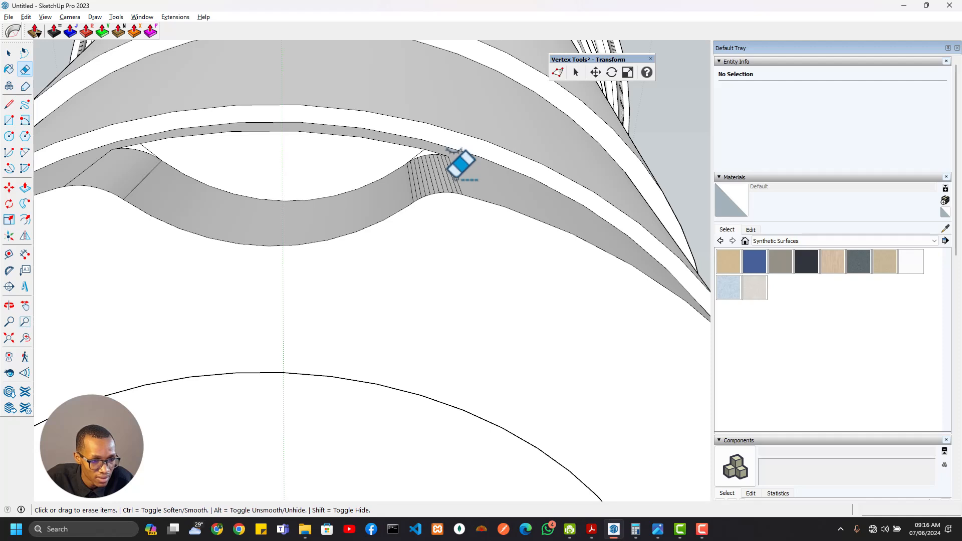
key(ctrl)
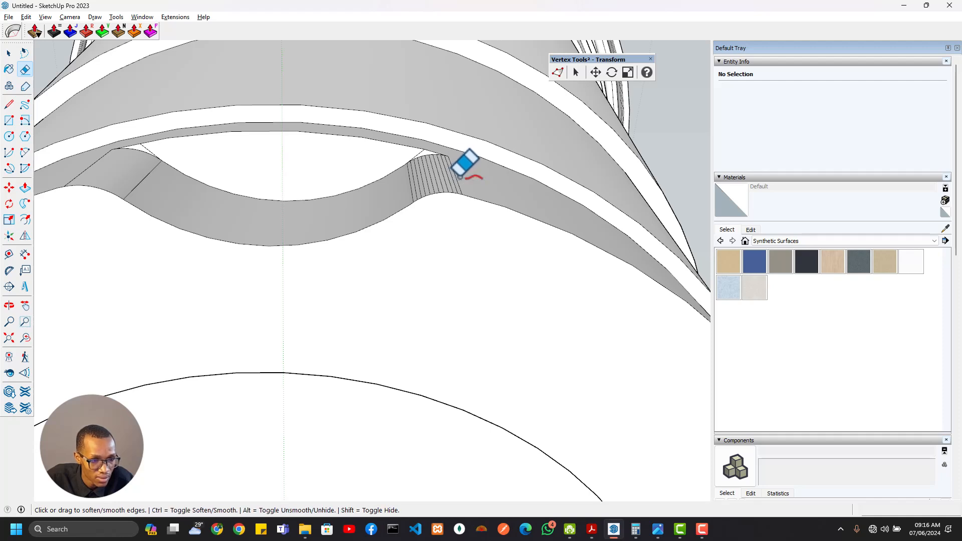
ctrl+drag(462, 176, 407, 190)
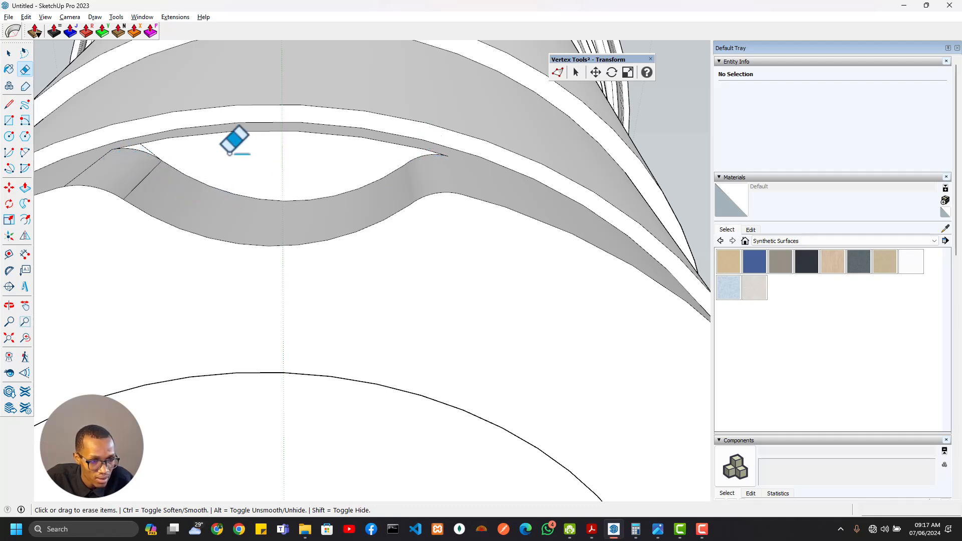
key(ctrl)
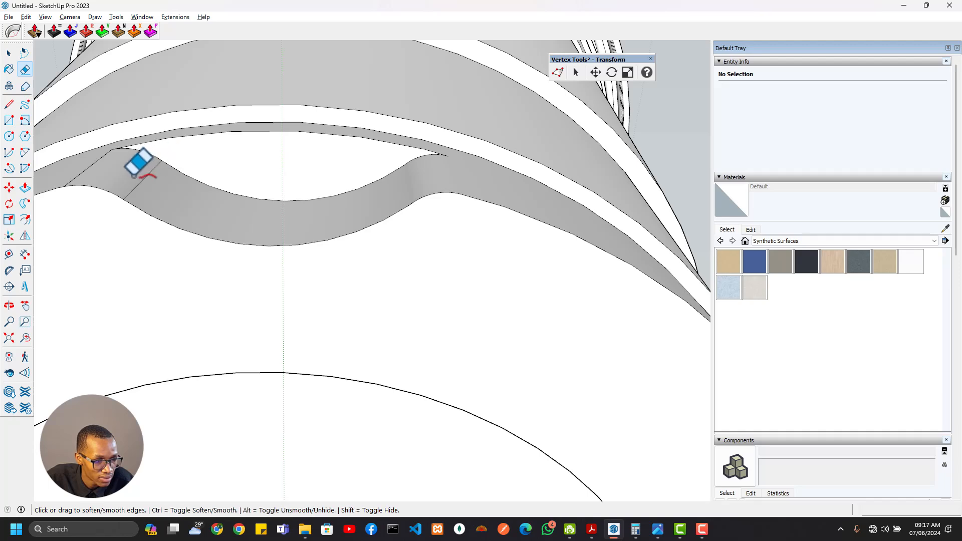
drag(131, 176, 90, 165)
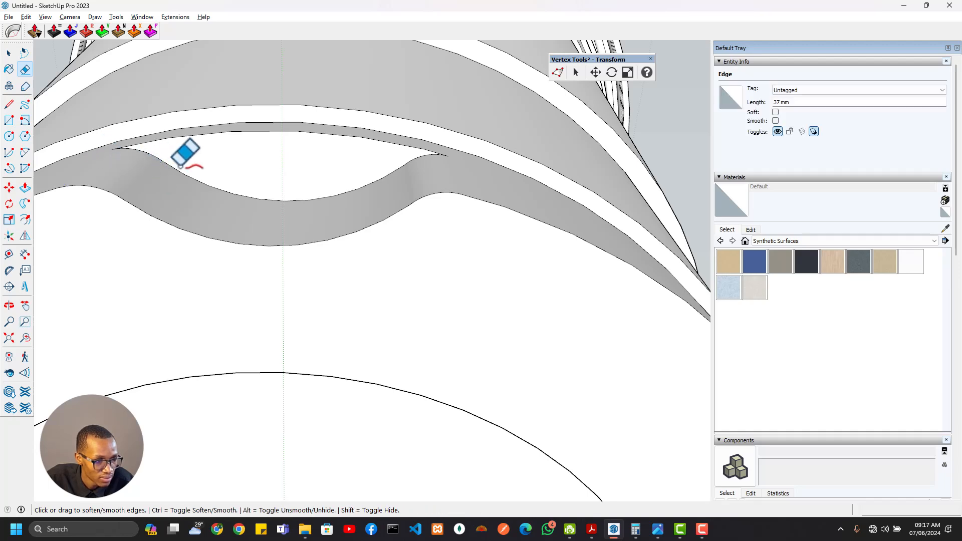
Leave the cup group and examine the notched base and the whole cup from several sides beside the reference image
scroll(190, 172, down, 4)
mouse_move(233, 167)
middle_down()
mouse_move(358, 202)
mouse_move(250, 145)
middle_up()
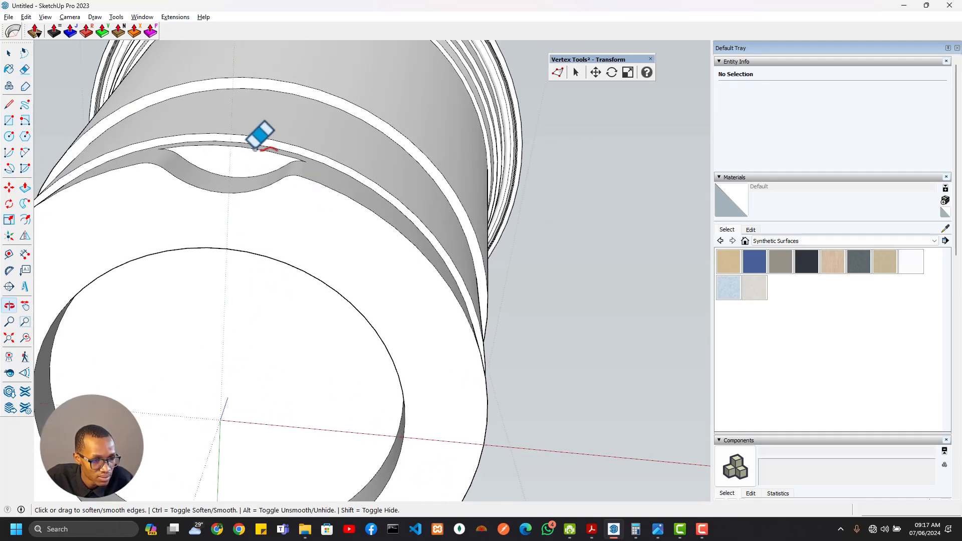
scroll(253, 143, down, 5)
shift+middle_drag(284, 212, 427, 269)
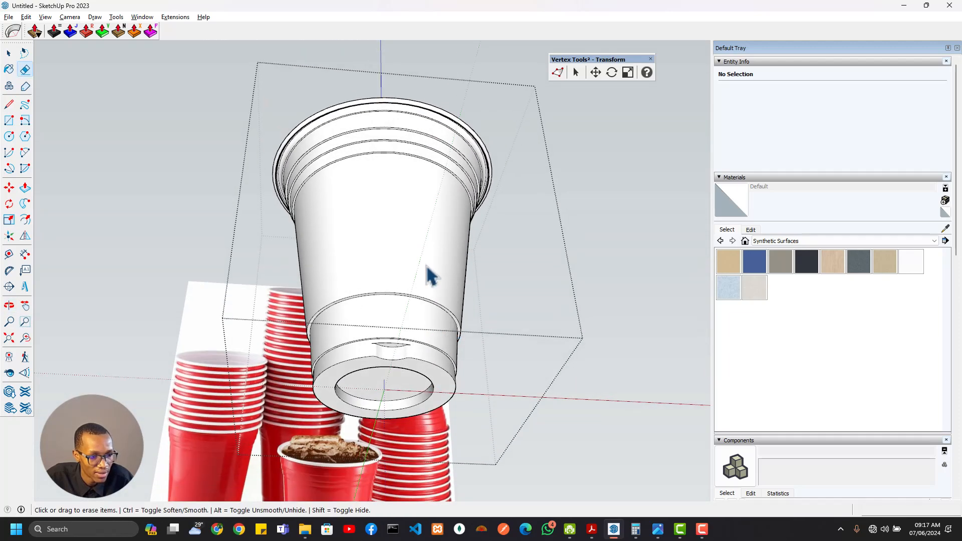
key(space)
key(Escape)
scroll(449, 209, down, 3)
middle_drag(433, 212, 318, 429)
middle_drag(397, 196, 213, 341)
scroll(391, 275, up, 2)
middle_drag(396, 283, 626, 114)
middle_drag(590, 198, 606, 226)
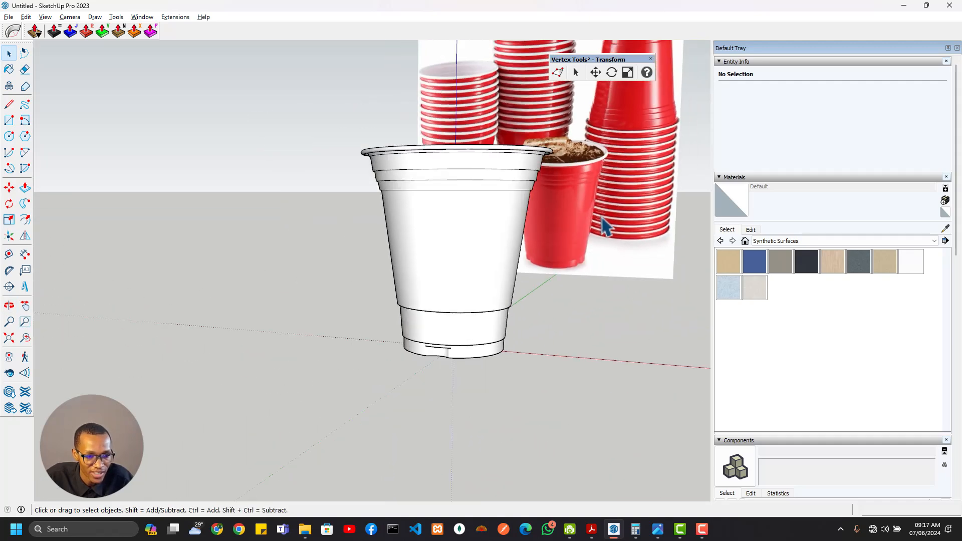
middle_drag(548, 208, 322, 262)
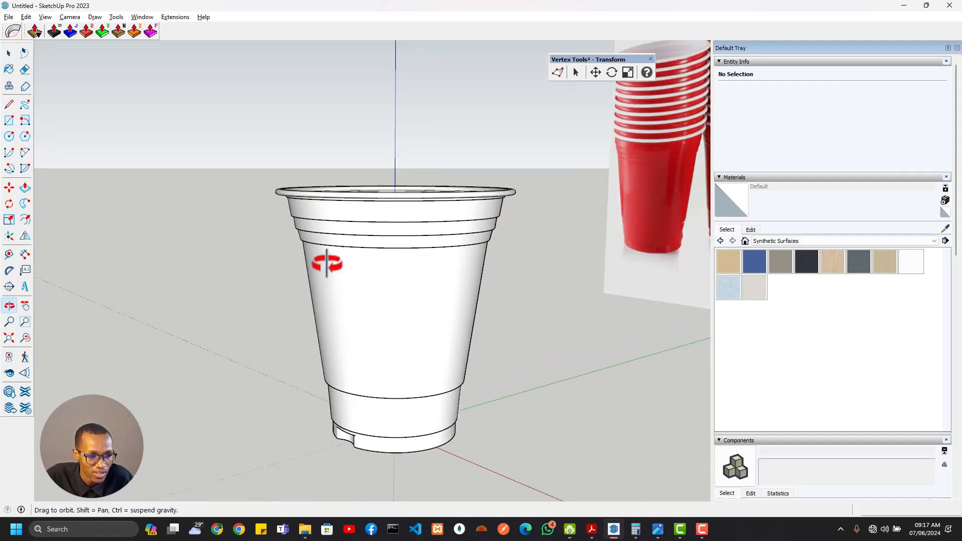
Convert the cup group into a component with the definition name Party Cup
click(420, 315)
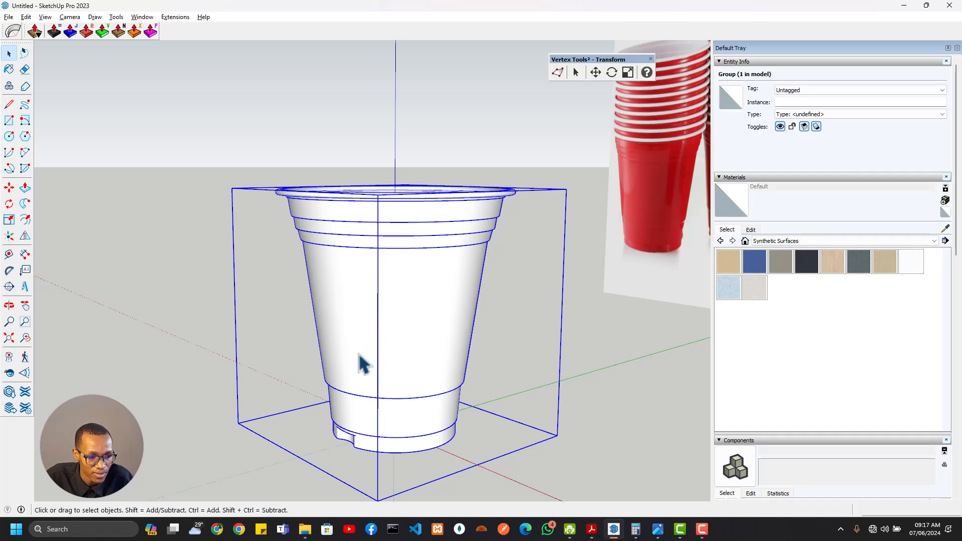
middle_drag(361, 365, 451, 240)
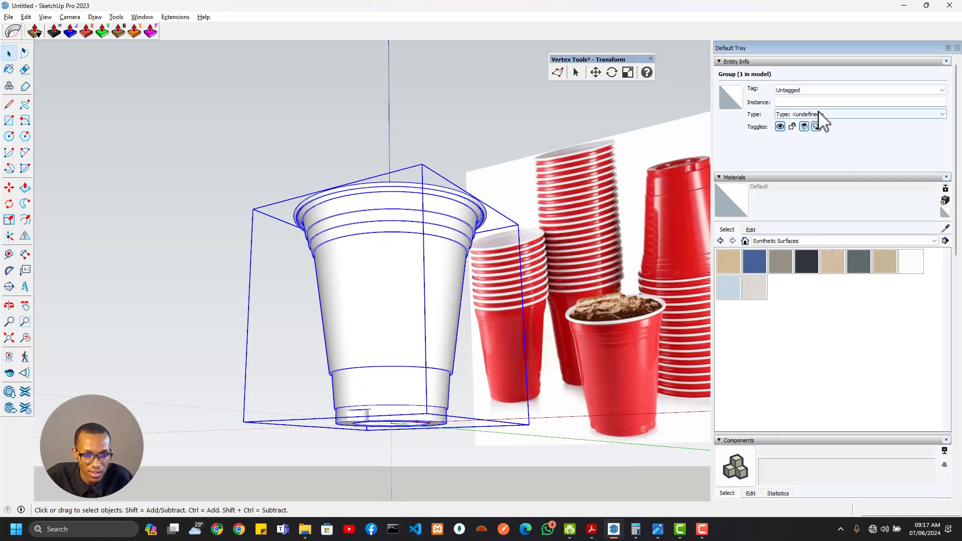
right_click(435, 234)
click(484, 311)
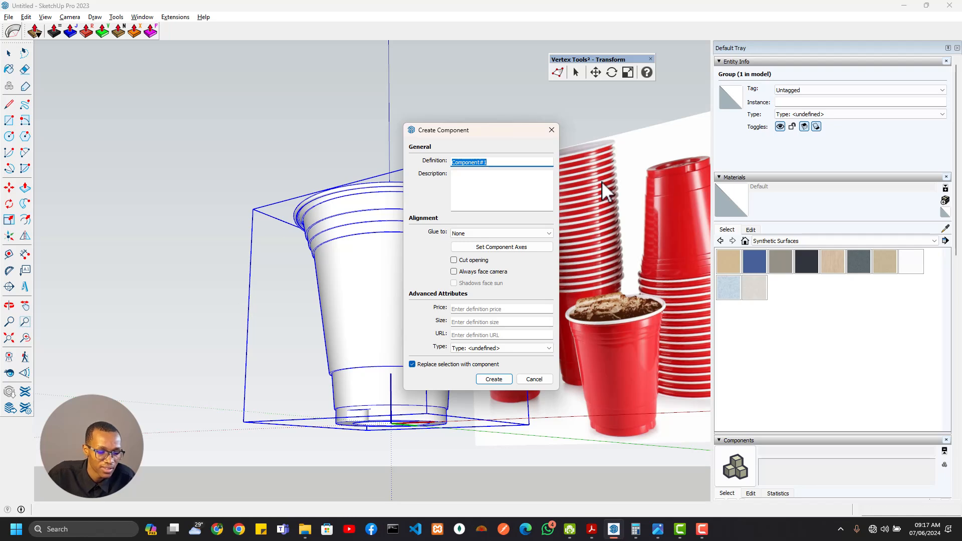
text(PArty)
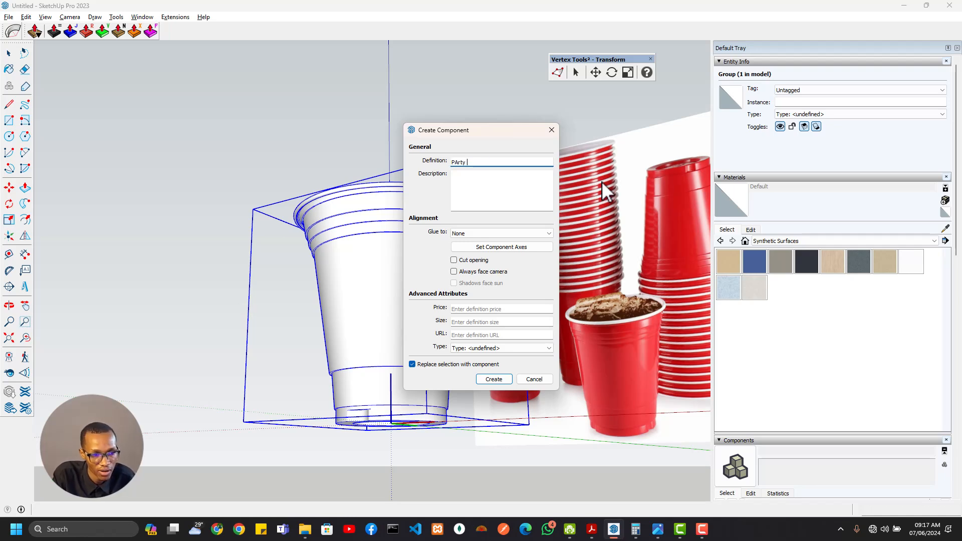
key(ctrl+a)
text(Pa)
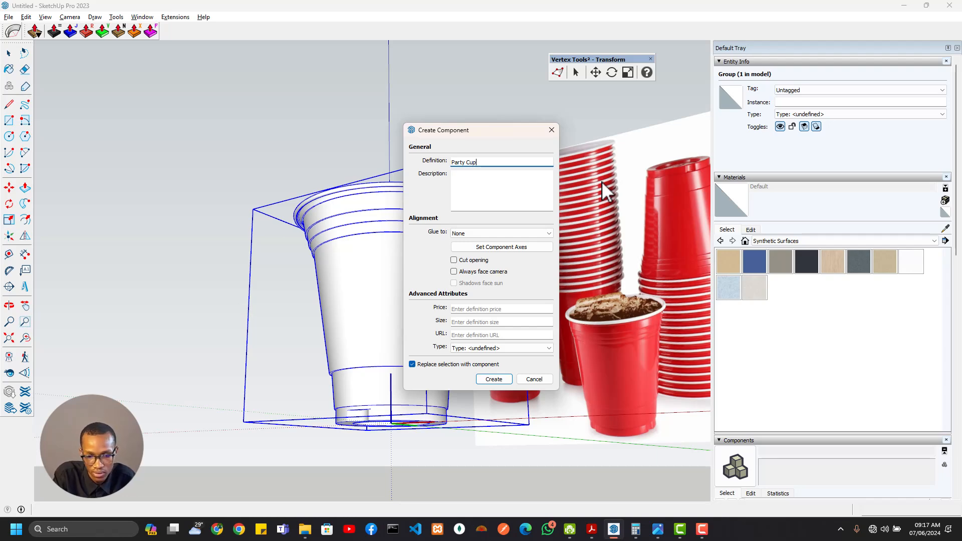
key(Return)
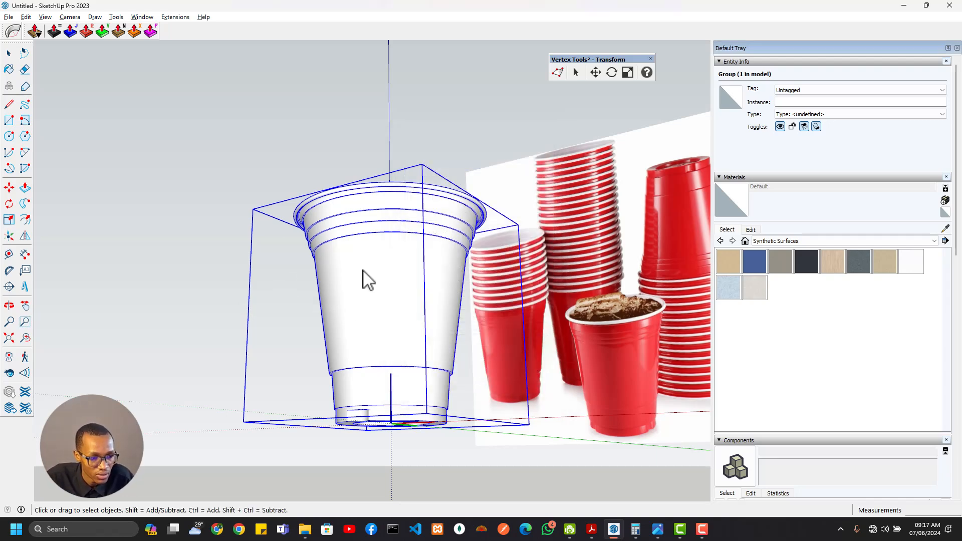
Open the Party Cup component for editing and try selecting all of its connected geometry
middle_drag(364, 271, 356, 296)
scroll(356, 296, up, 1)
middle_drag(372, 257, 396, 218)
double_click(386, 276)
click(387, 288)
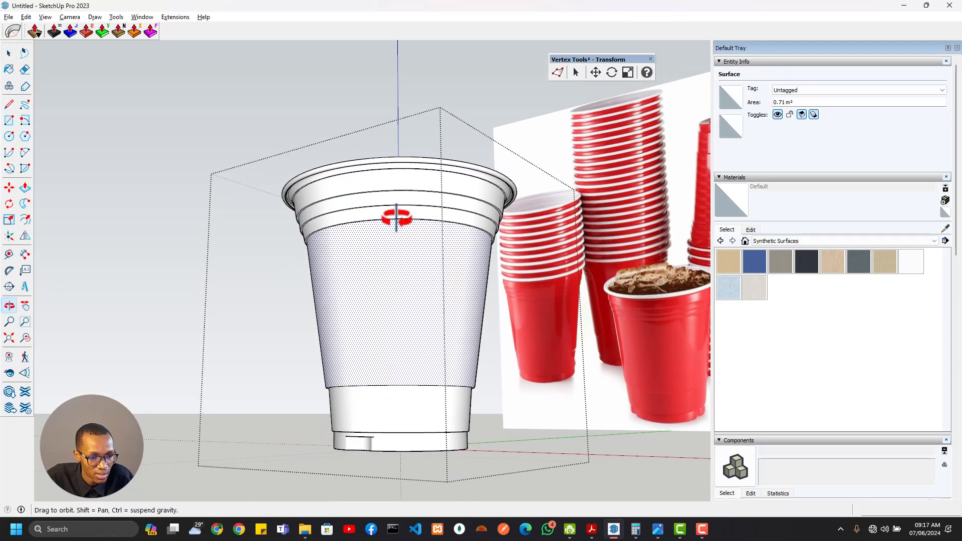
triple_click(415, 223)
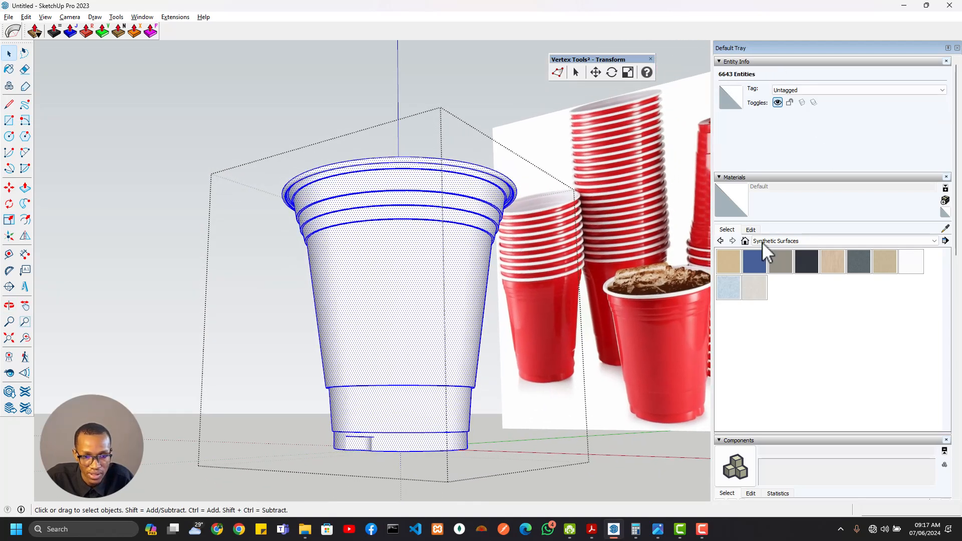
click(386, 300)
Try to select all of the cup's geometry and deselect the circular bottom inside the cup
middle_drag(386, 301, 375, 414)
scroll(354, 285, up, 1)
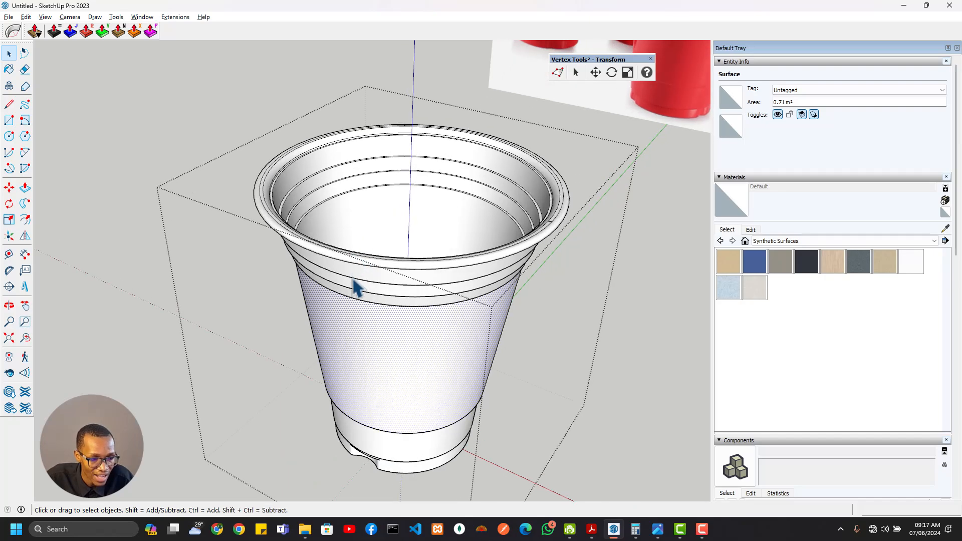
scroll(354, 286, up, 2)
middle_drag(354, 287, 356, 396)
triple_click(463, 125)
shift+click(356, 396)
scroll(351, 373, up, 3)
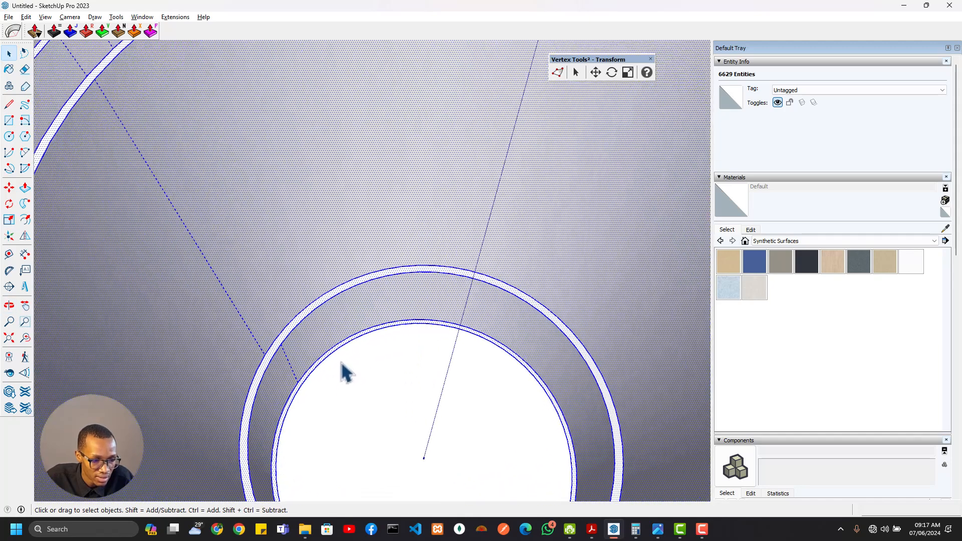
shift+scroll(342, 363, up, 4)
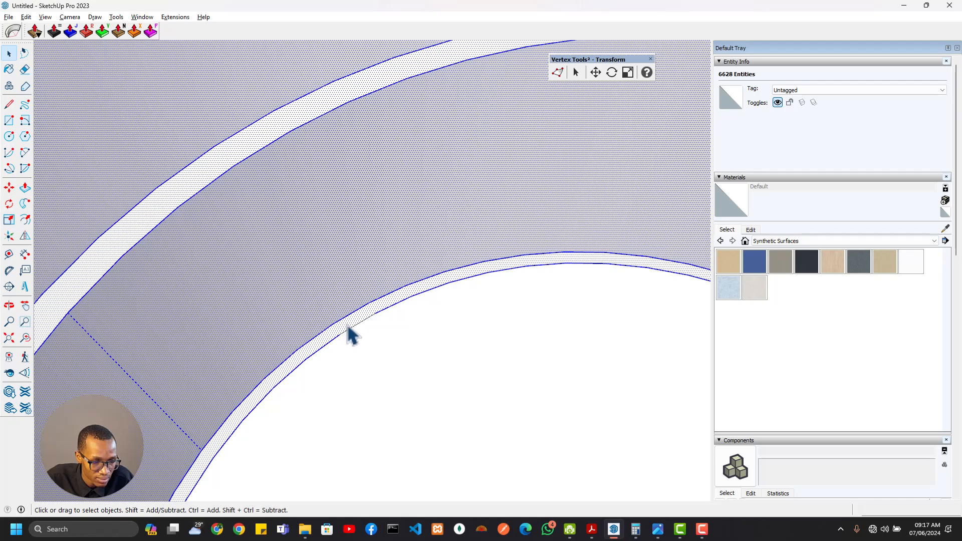
scroll(349, 329, down, 6)
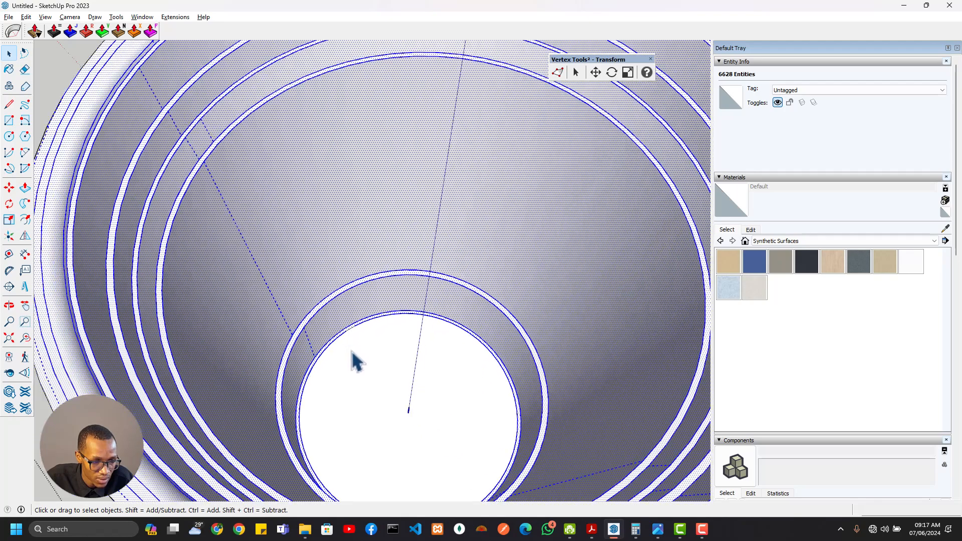
Select the recessed face under the cup and extend the selection through connected faces to the recess wall and bottom ring
middle_drag(351, 350, 479, 87)
scroll(423, 367, down, 3)
middle_drag(448, 293, 453, 166)
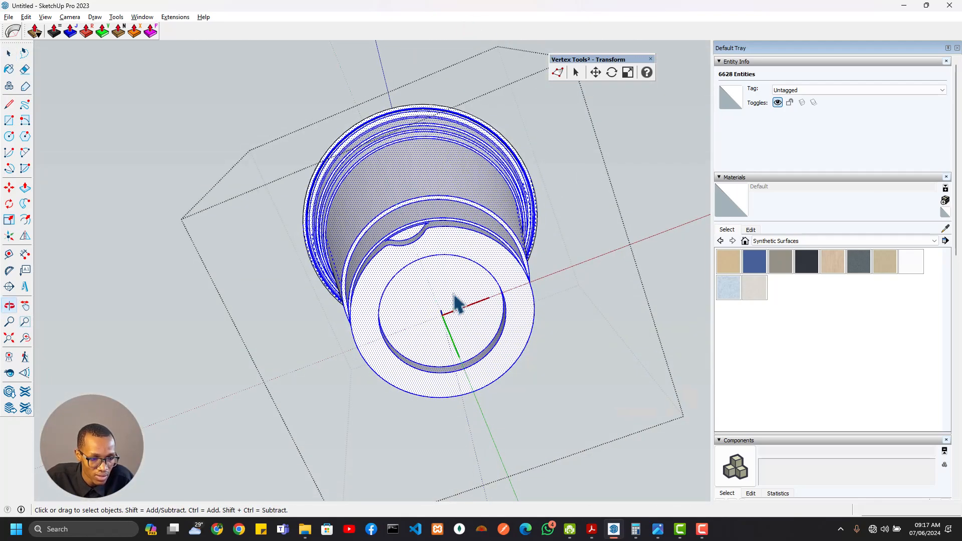
key(space)
click(454, 304)
right_click(450, 296)
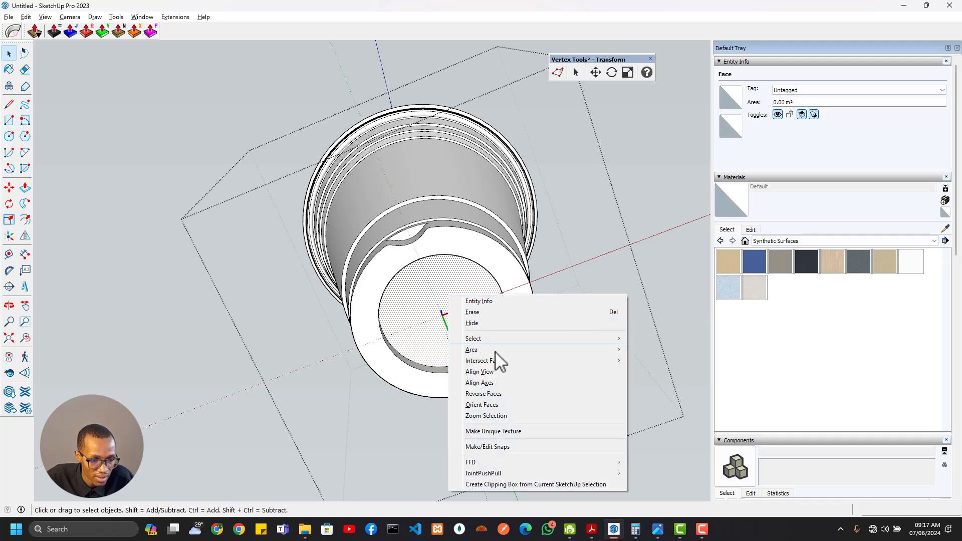
mouse_move(503, 340)
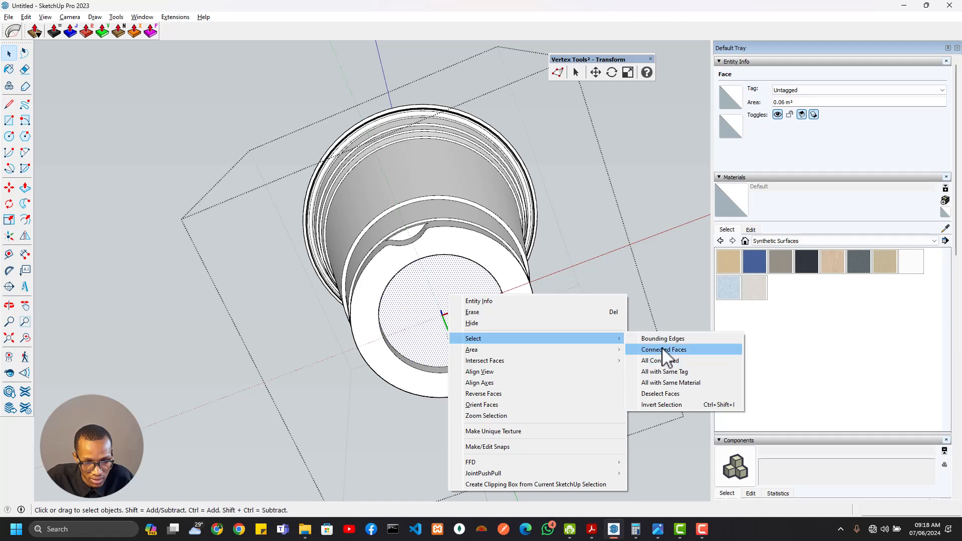
click(664, 350)
right_click(446, 293)
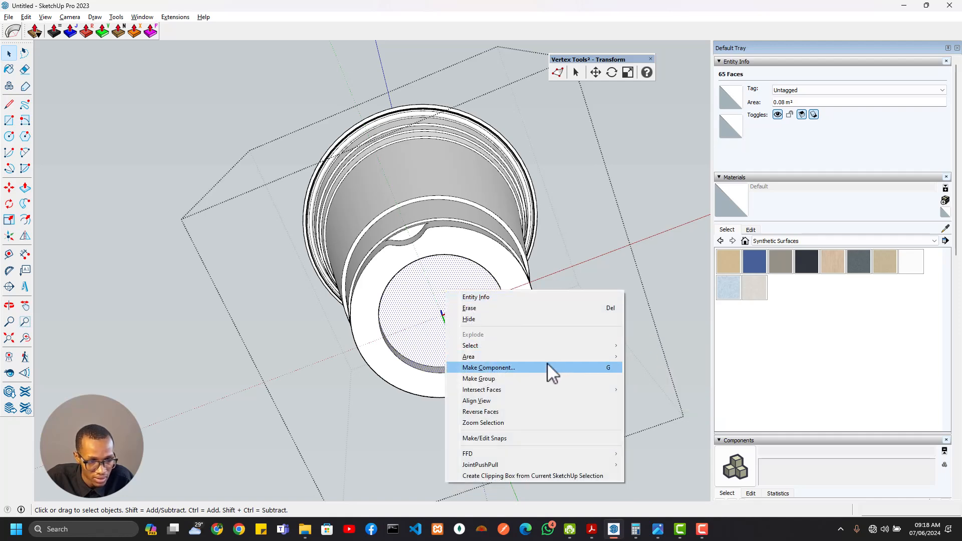
mouse_move(533, 345)
click(655, 356)
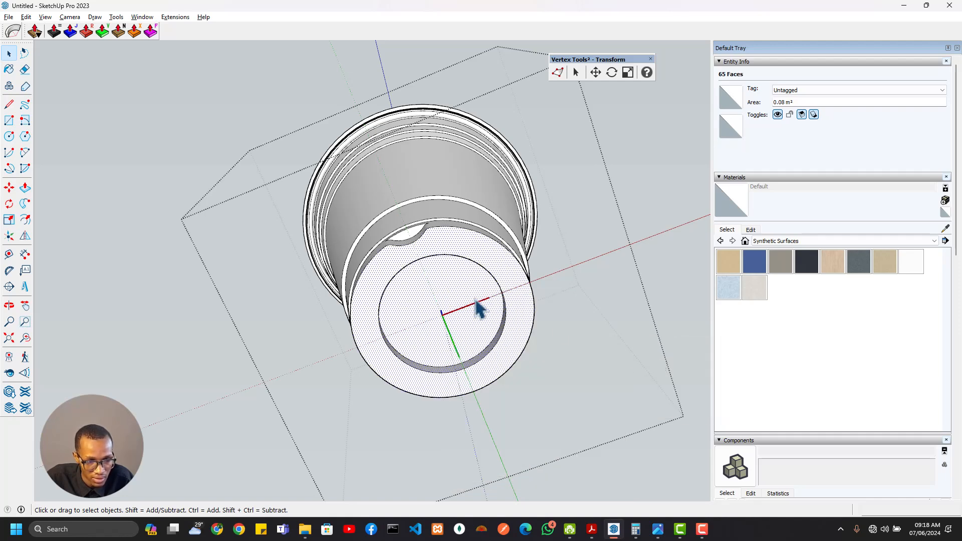
Extend the selection through connected faces over the base wall, the notch and the outer band above them
right_click(462, 295)
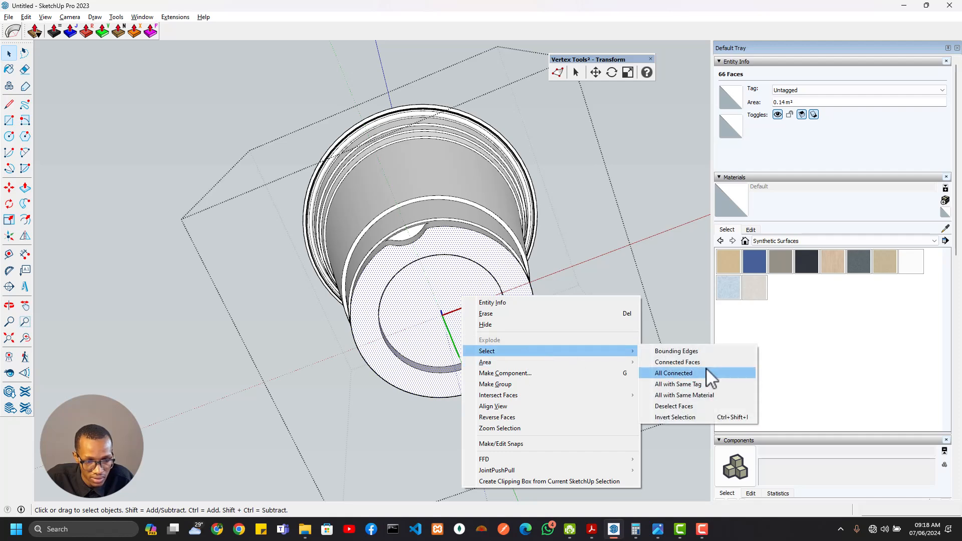
click(704, 373)
right_click(457, 274)
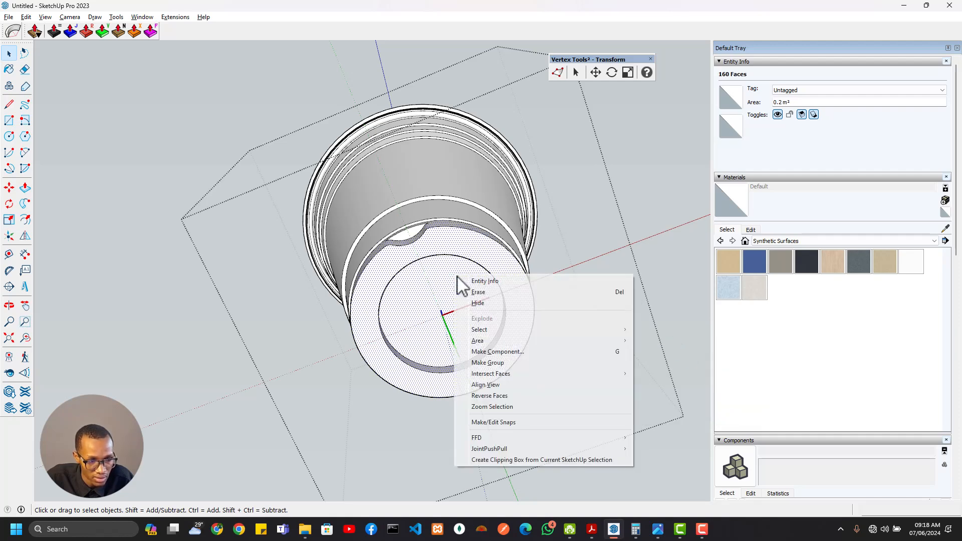
mouse_move(530, 325)
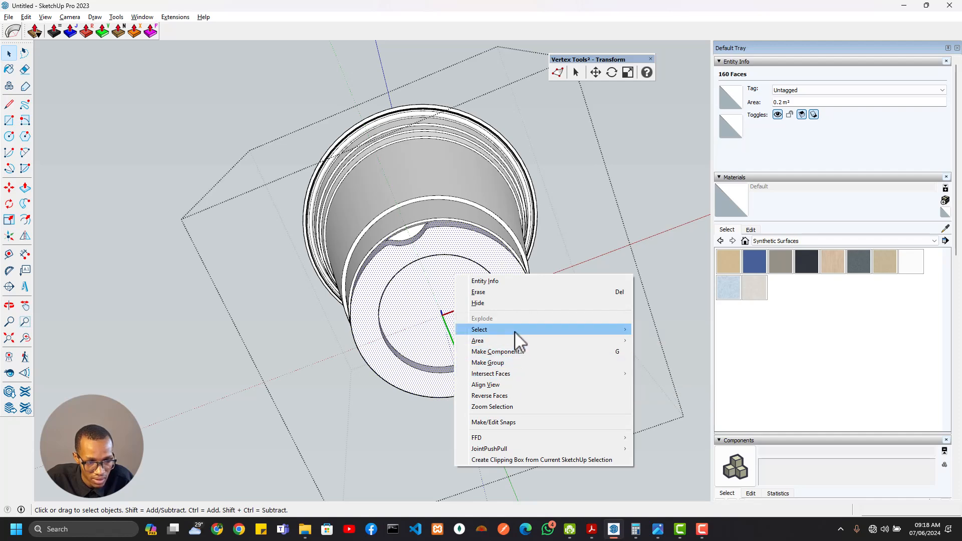
click(659, 340)
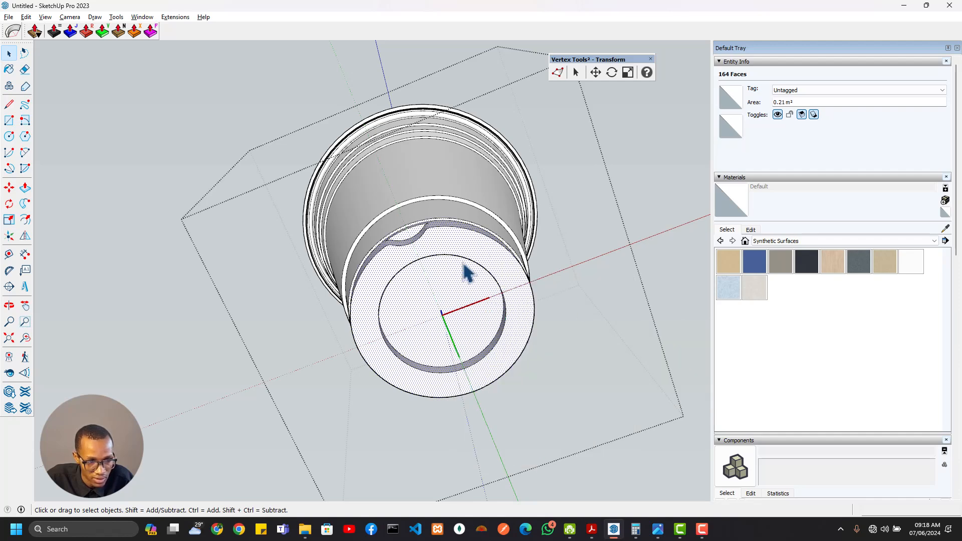
right_click(454, 278)
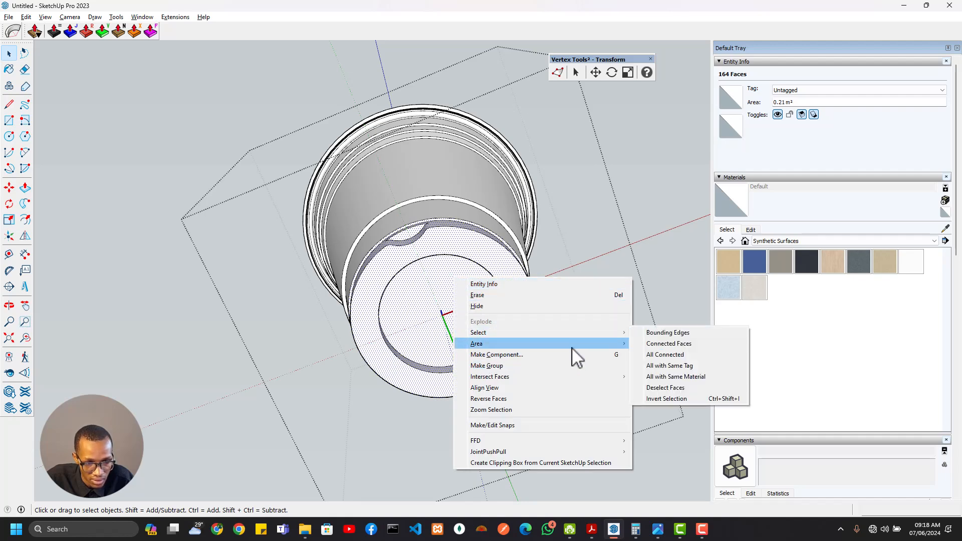
click(672, 345)
Extend the connected-face selection across the ledge and the cup's main tapered outer wall
right_click(458, 284)
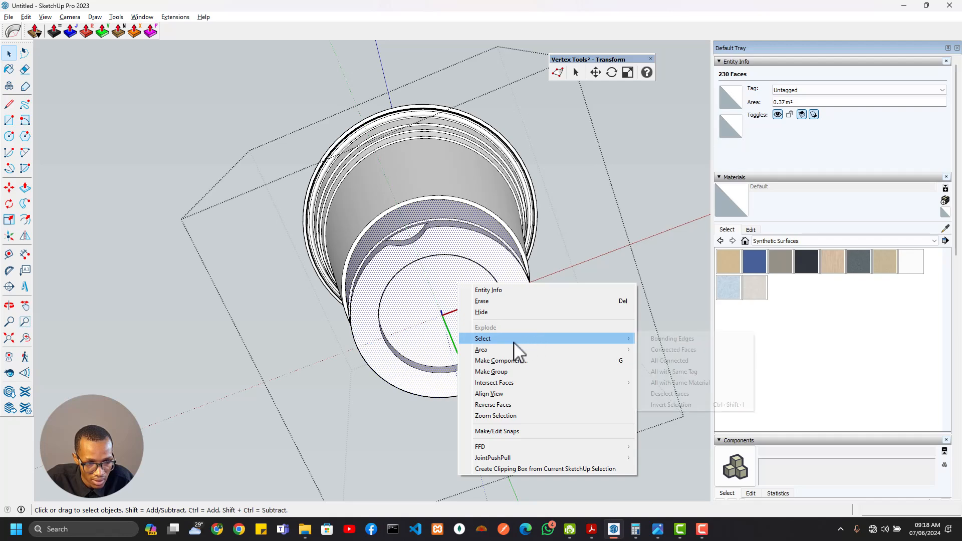
mouse_move(516, 340)
click(675, 350)
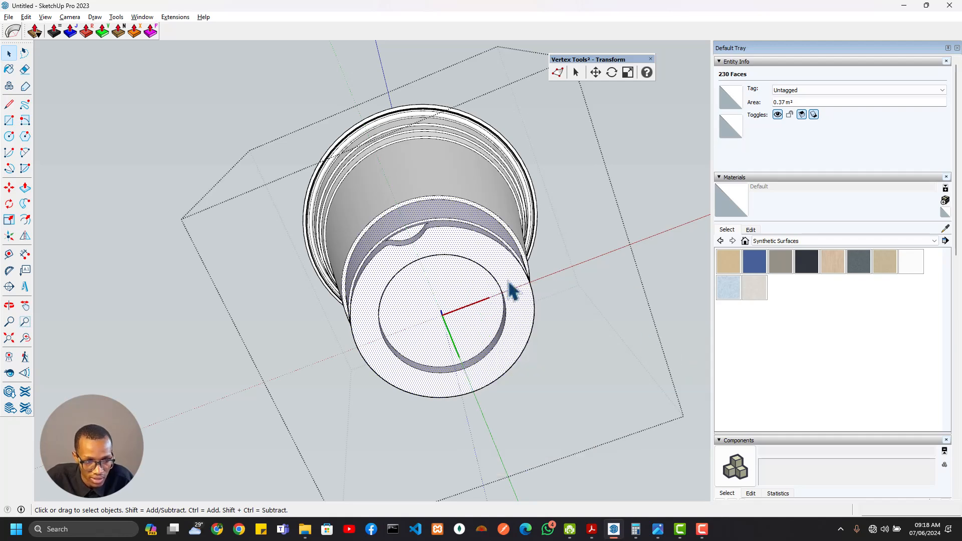
right_click(428, 279)
mouse_move(476, 333)
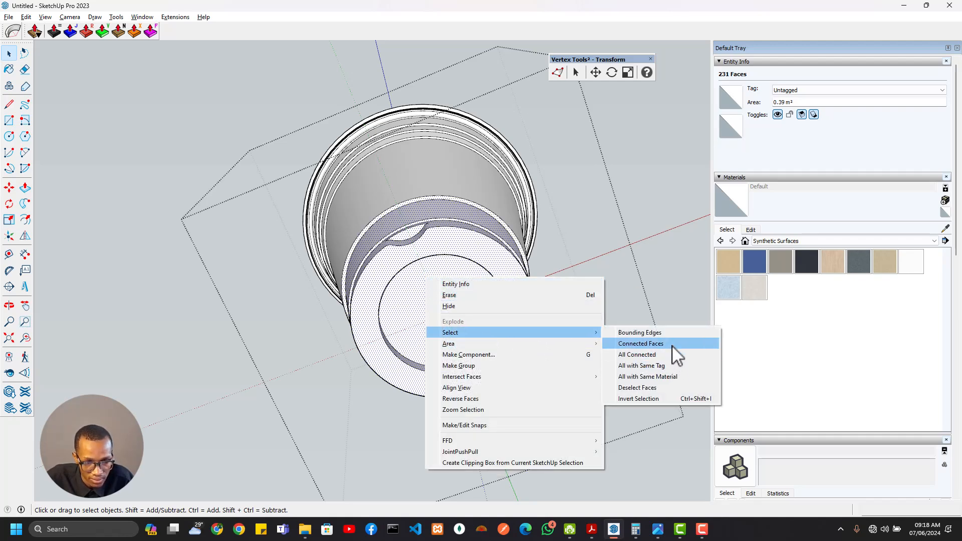
click(672, 345)
right_click(450, 291)
mouse_move(513, 343)
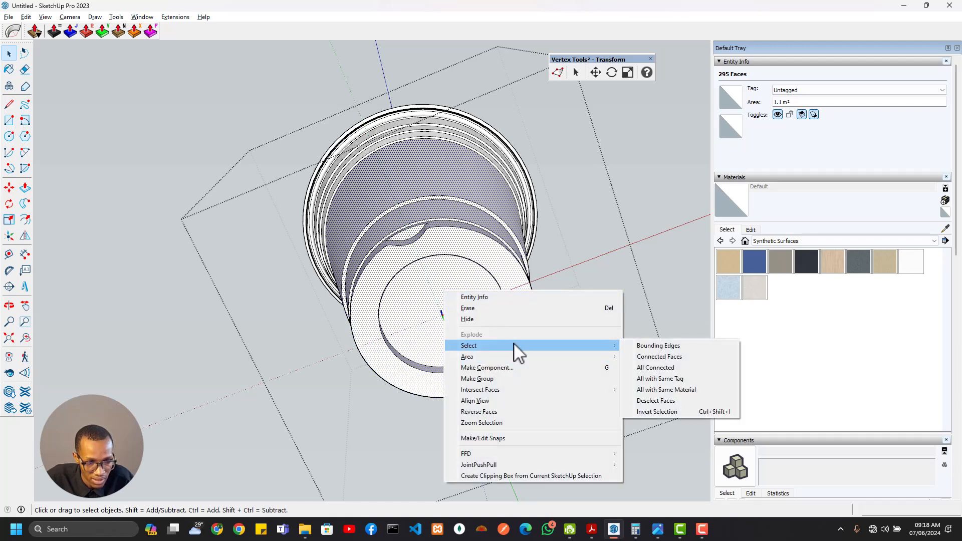
click(651, 356)
Extend the connected-face selection over the first two stepped bands above the main tapered wall
right_click(425, 164)
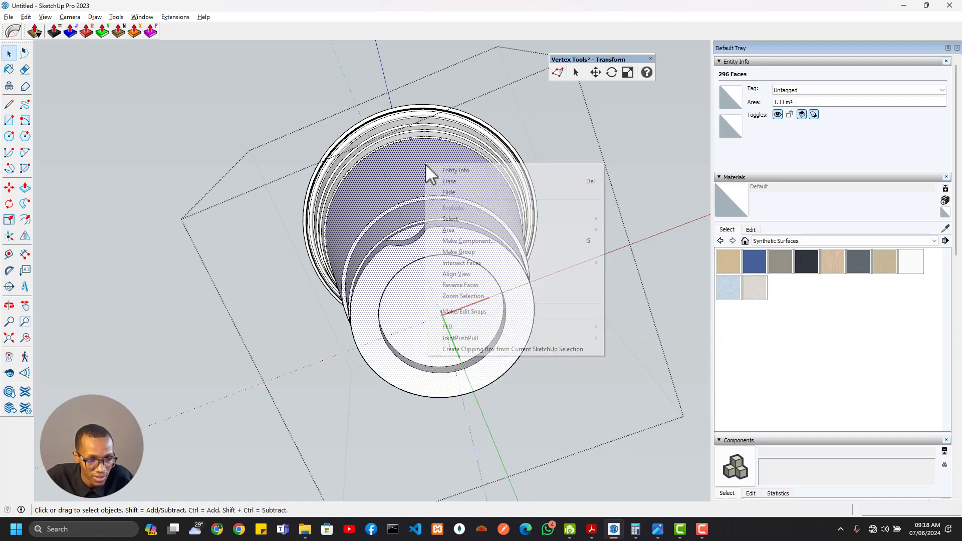
mouse_move(481, 229)
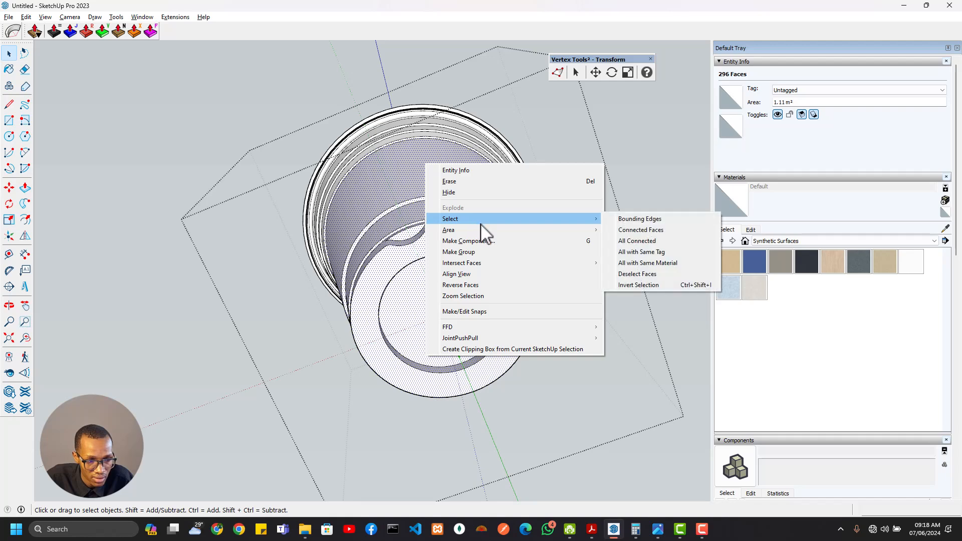
click(641, 232)
right_click(442, 181)
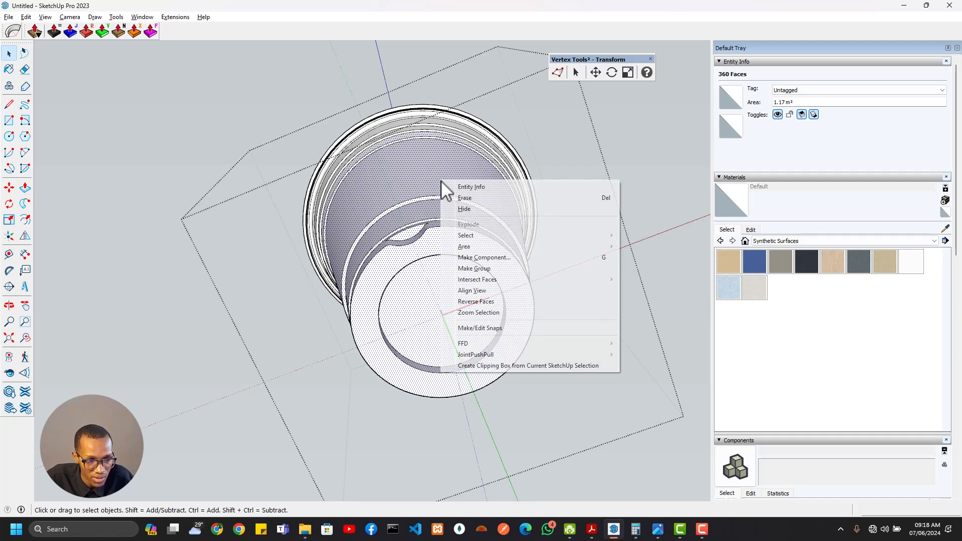
mouse_move(495, 235)
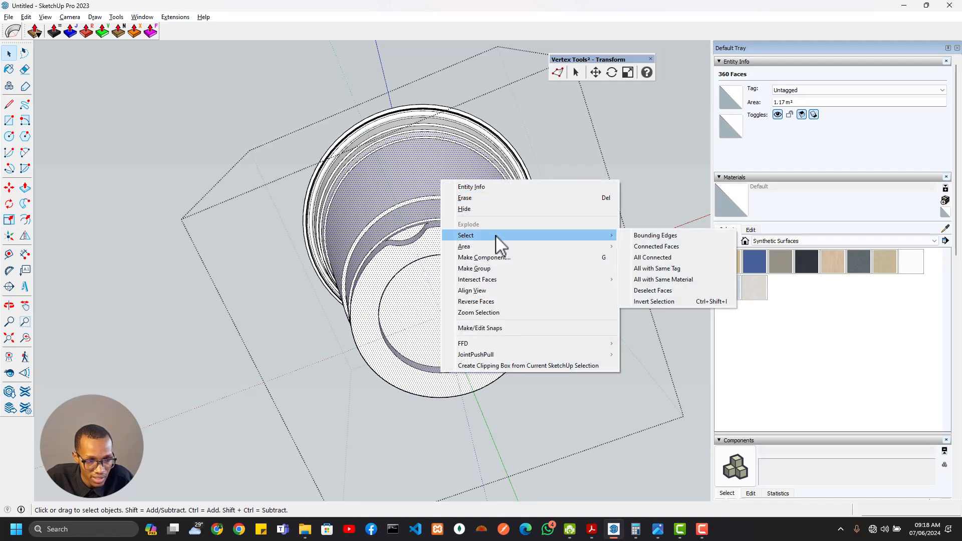
click(688, 246)
right_click(466, 178)
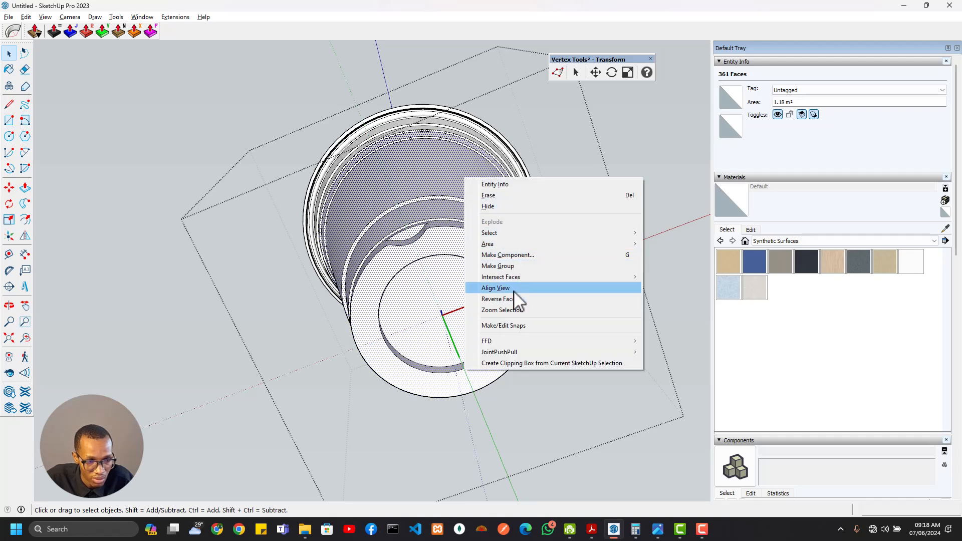
mouse_move(503, 232)
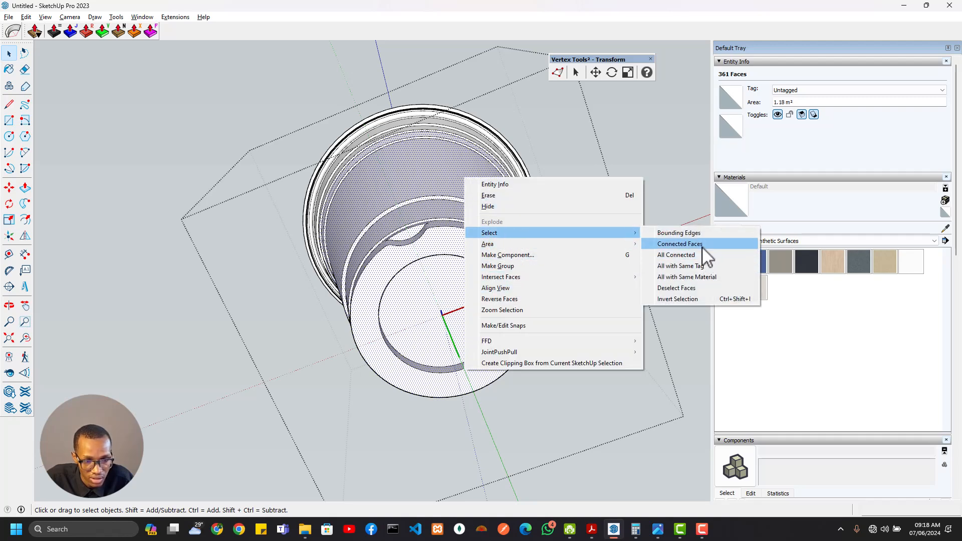
click(698, 244)
right_click(472, 180)
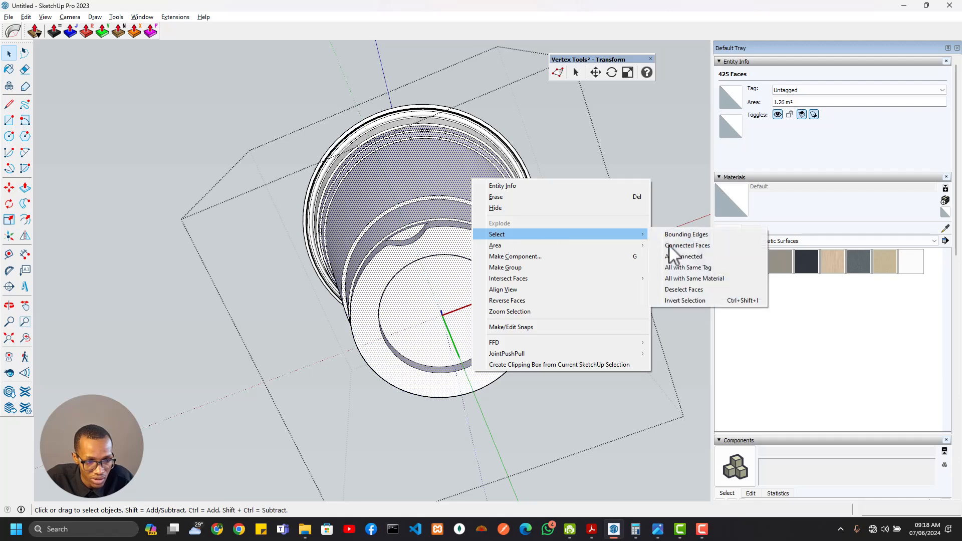
click(698, 247)
Extend the connected-face selection over the uppermost outer band to the underside of the rim
middle_drag(509, 161, 421, 191)
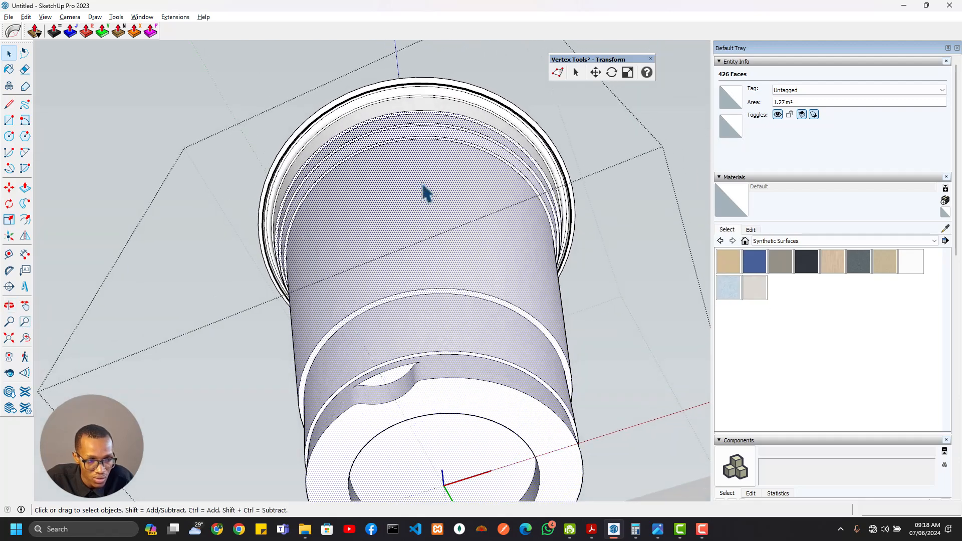
right_click(423, 185)
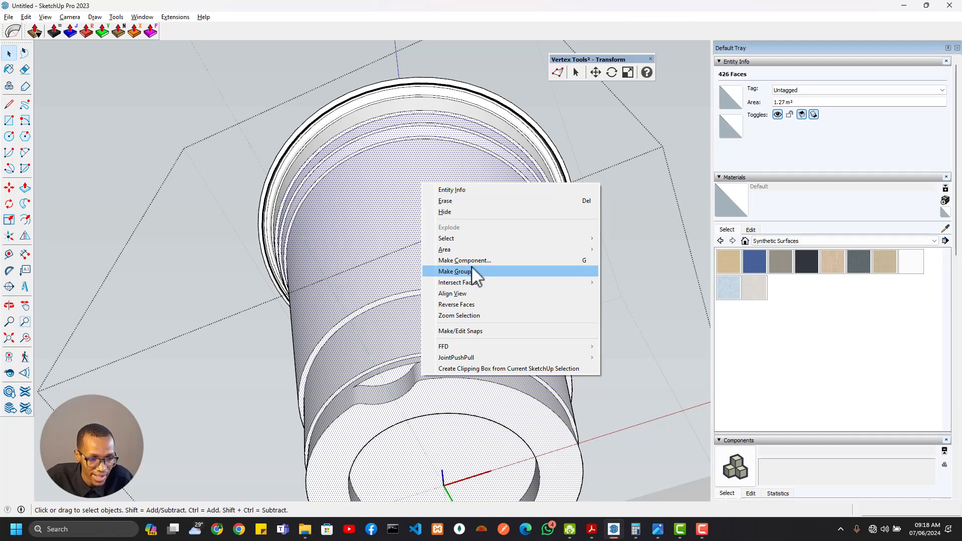
mouse_move(466, 239)
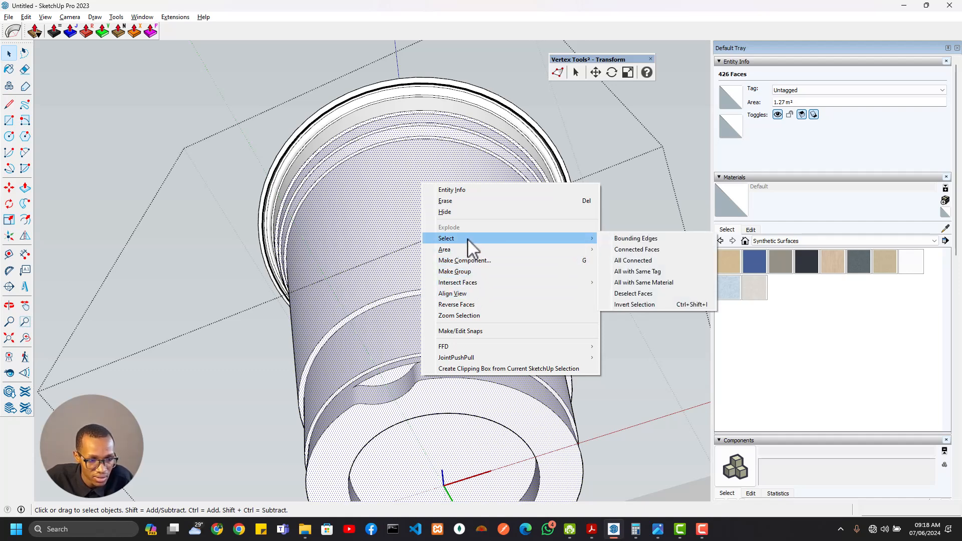
click(645, 249)
right_click(406, 196)
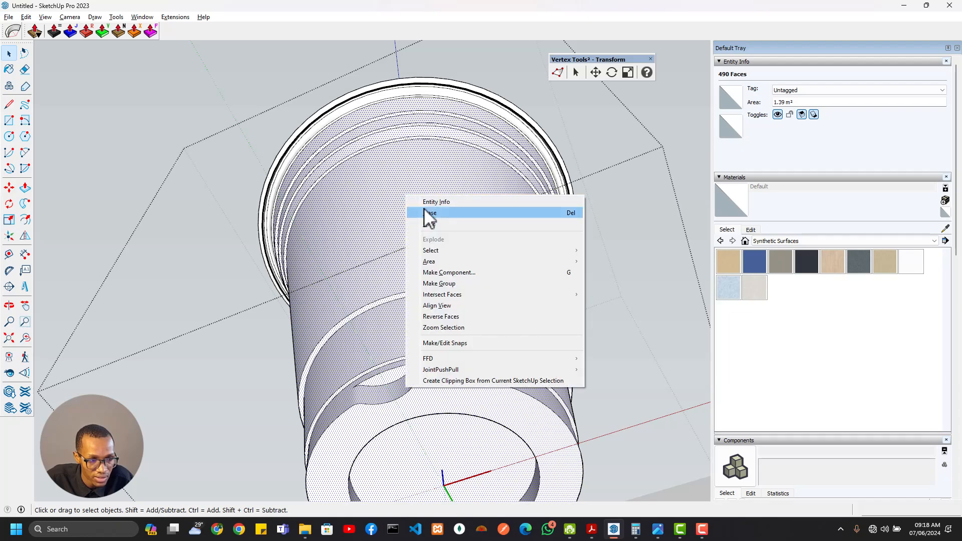
middle_drag(324, 122, 423, 232)
right_click(419, 228)
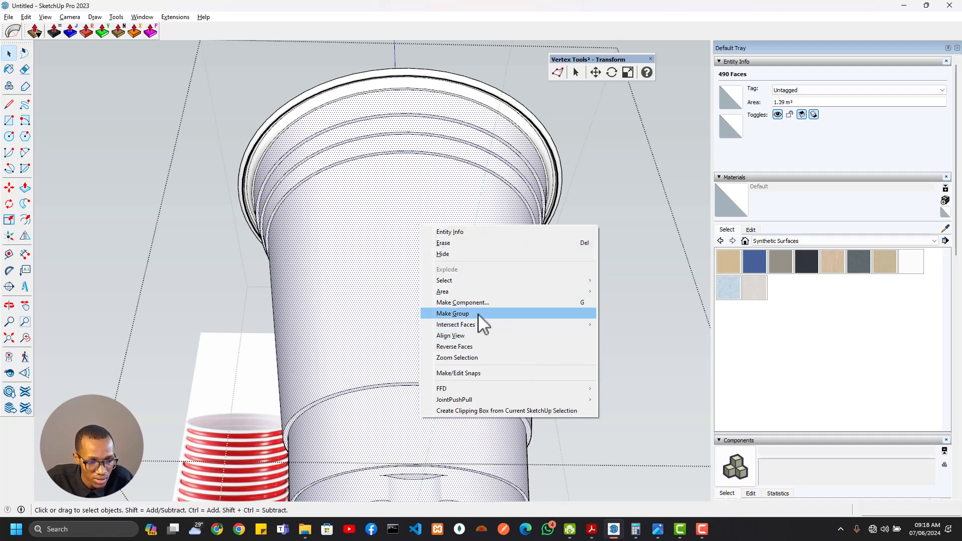
mouse_move(475, 282)
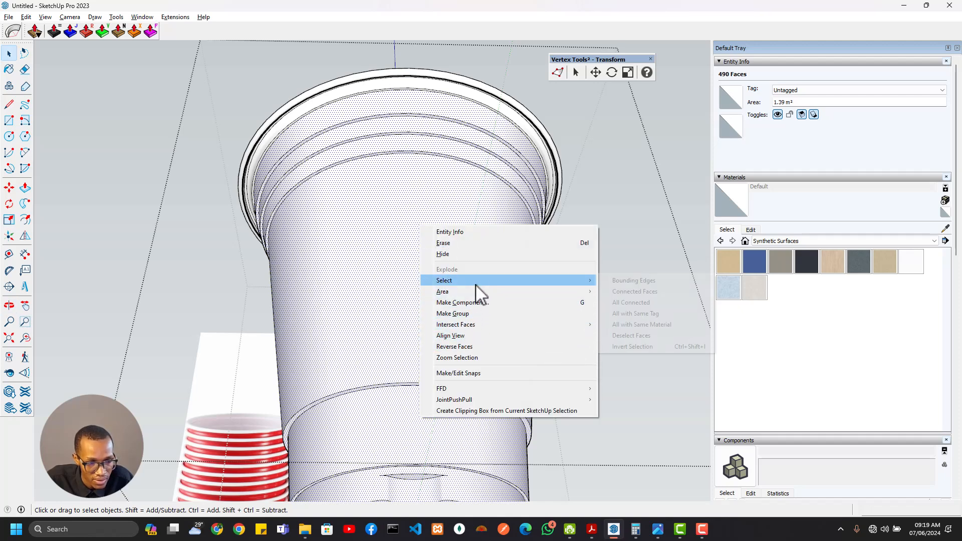
click(613, 291)
right_click(426, 232)
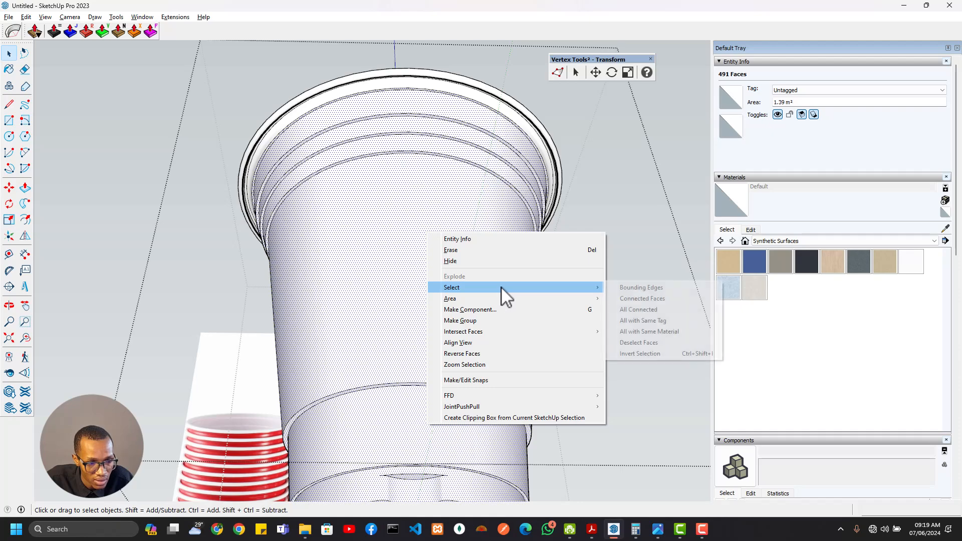
click(653, 296)
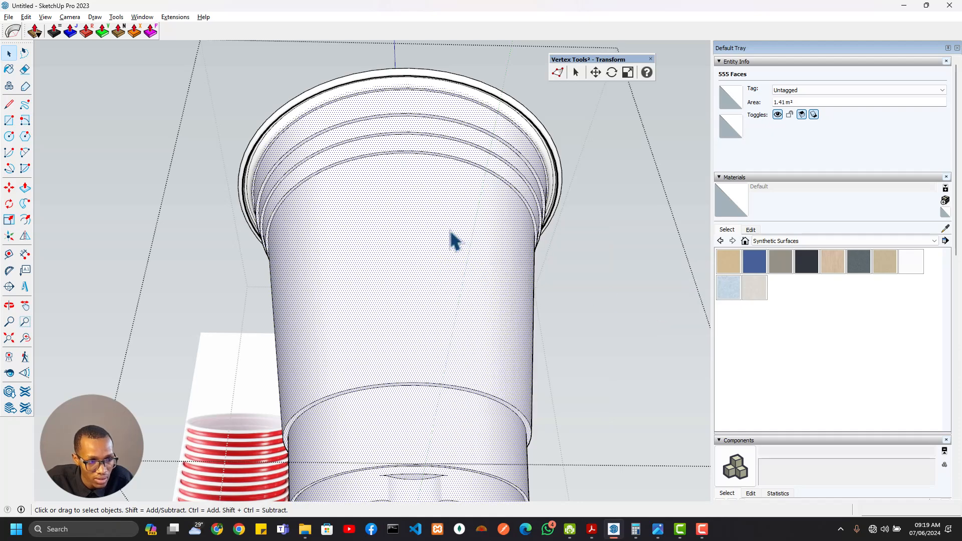
Make a group of the selected outer faces of the cup
middle_drag(452, 241, 391, 256)
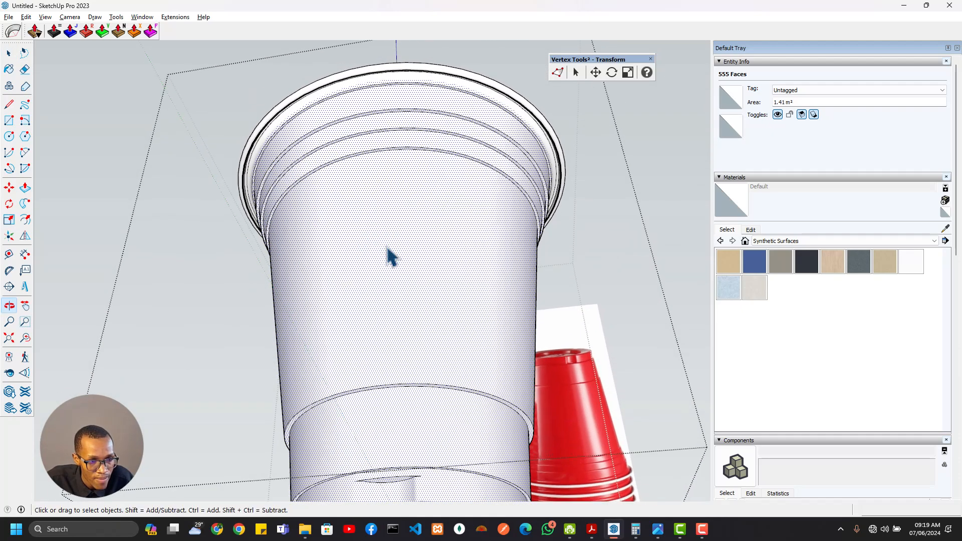
right_click(405, 222)
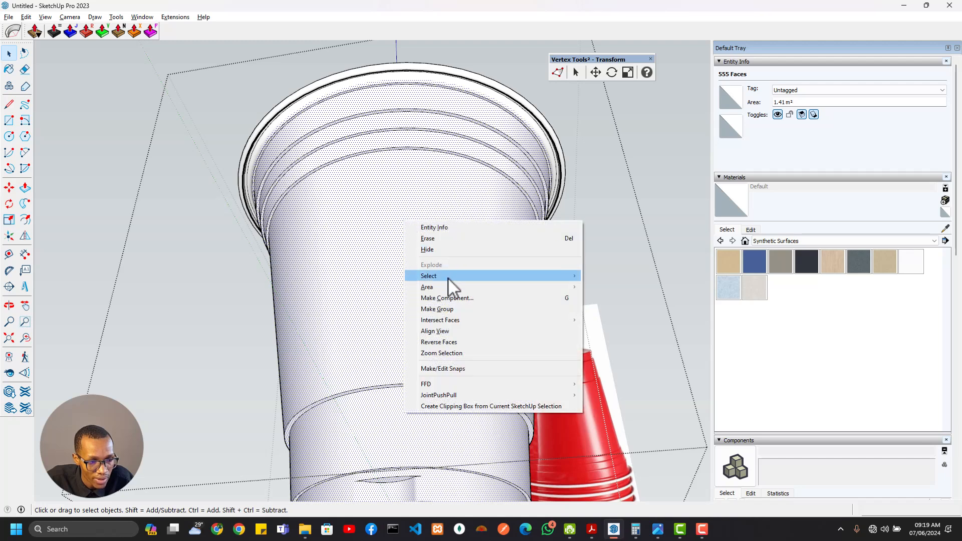
click(457, 310)
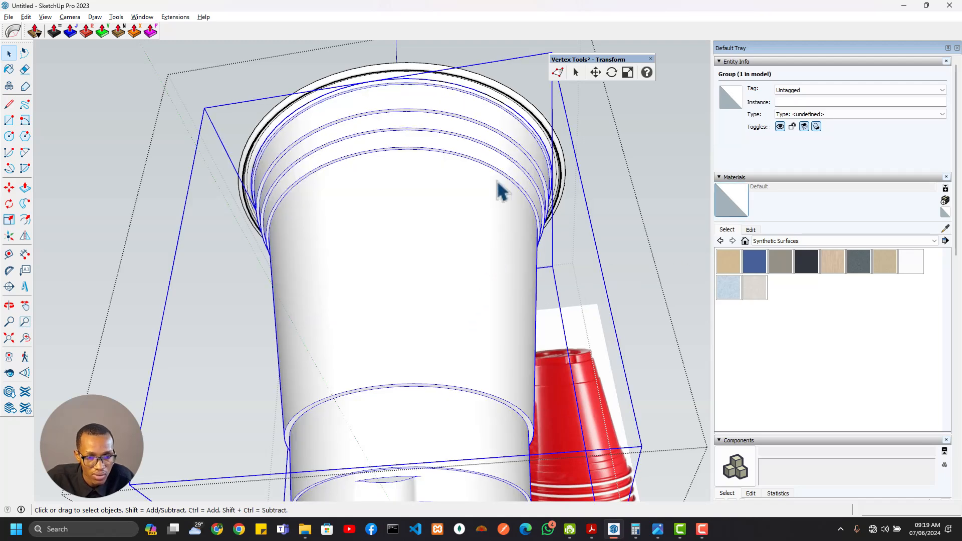
Move the group of outer faces away from the rest of the cup
middle_drag(498, 190, 423, 160)
key(m)
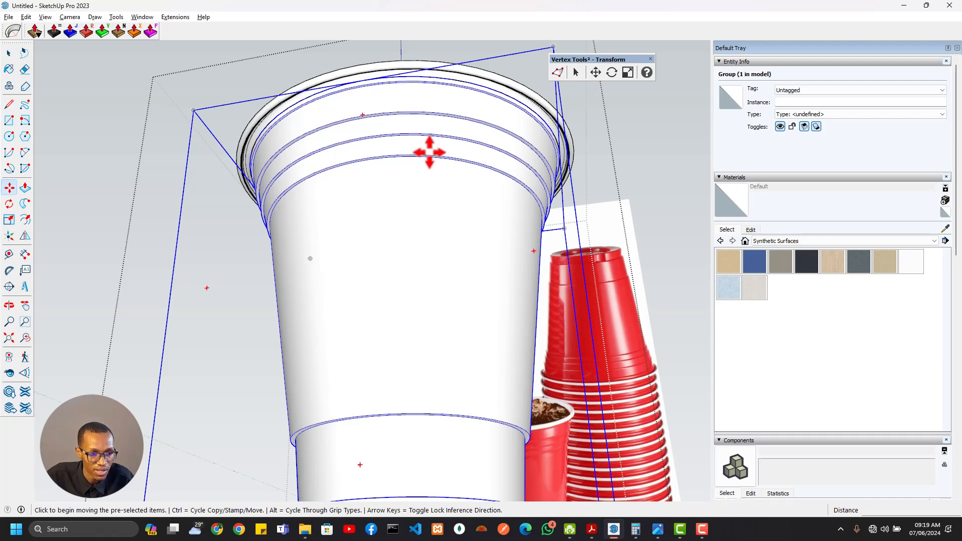
click(429, 150)
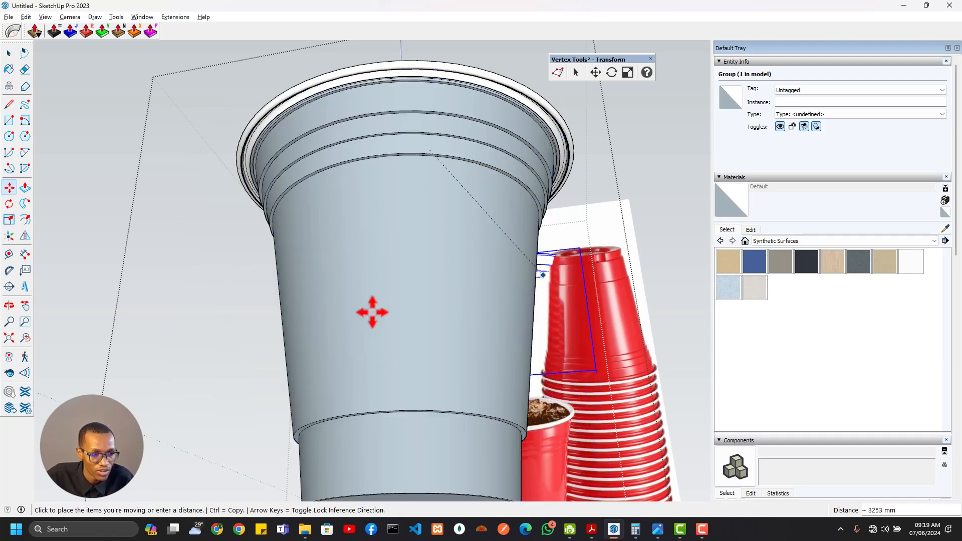
Paint the group forming the cup's outer body with 0019_Crimson from the Colors-Named collection
click(475, 131)
middle_drag(475, 131, 612, 135)
click(778, 239)
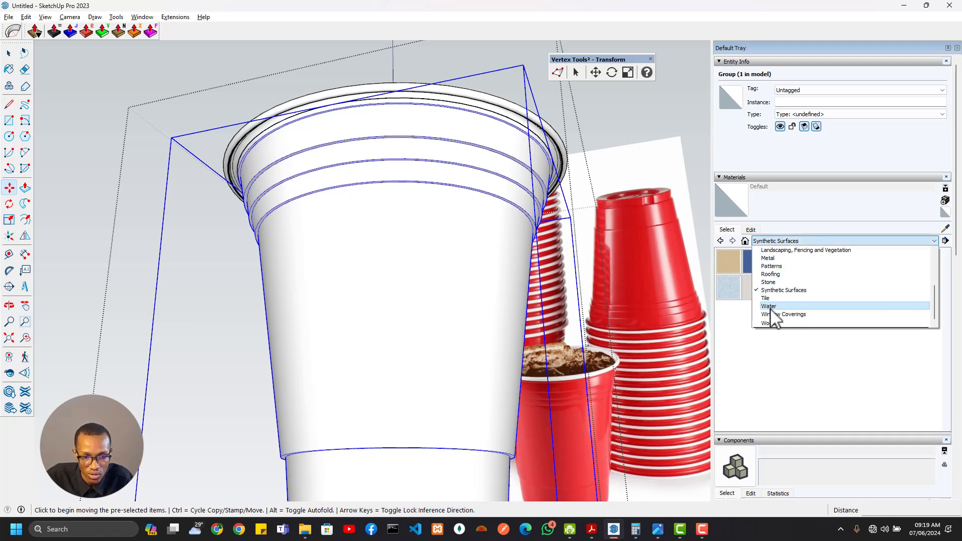
scroll(789, 271, up, 2)
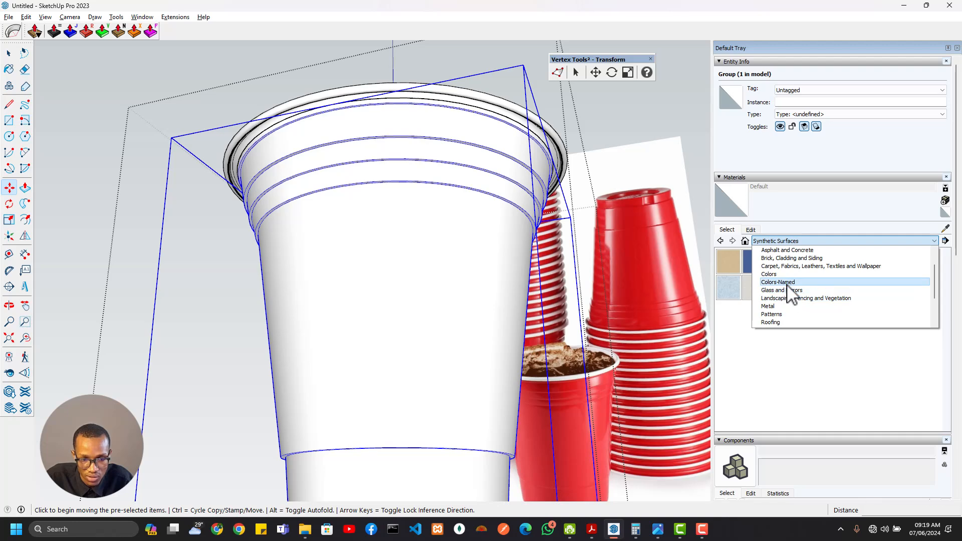
click(788, 283)
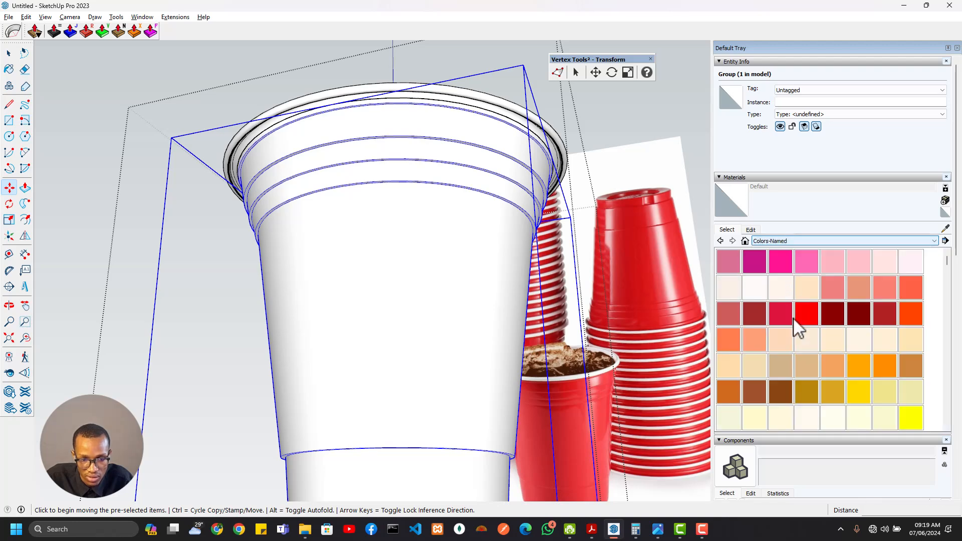
click(783, 316)
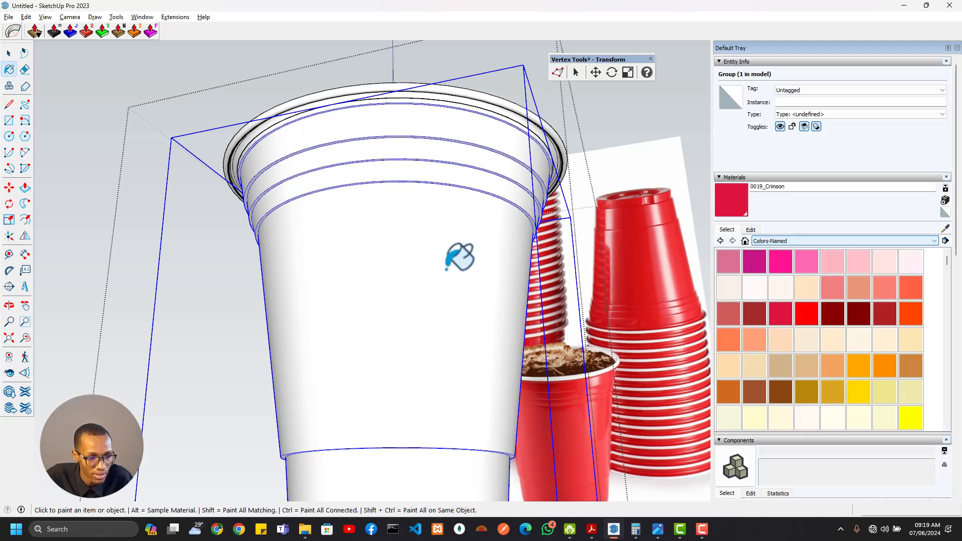
click(447, 268)
mouse_move(515, 168)
middle_down()
mouse_move(415, 347)
mouse_move(373, 235)
middle_up()
key(space)
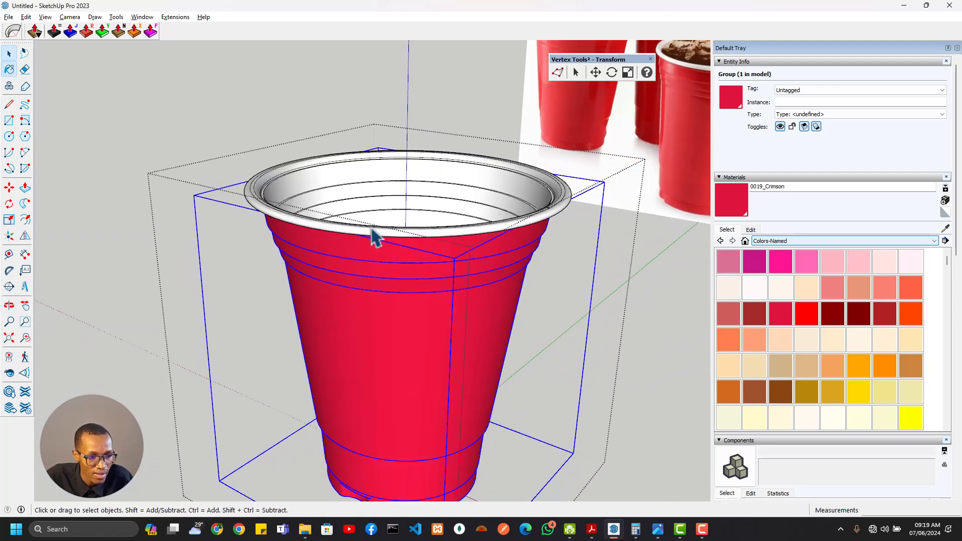
Make a group from all the connected geometry of the cup's unpainted inner wall and rim
double_click(340, 204)
middle_drag(271, 215, 441, 205)
triple_click(441, 204)
right_click(439, 196)
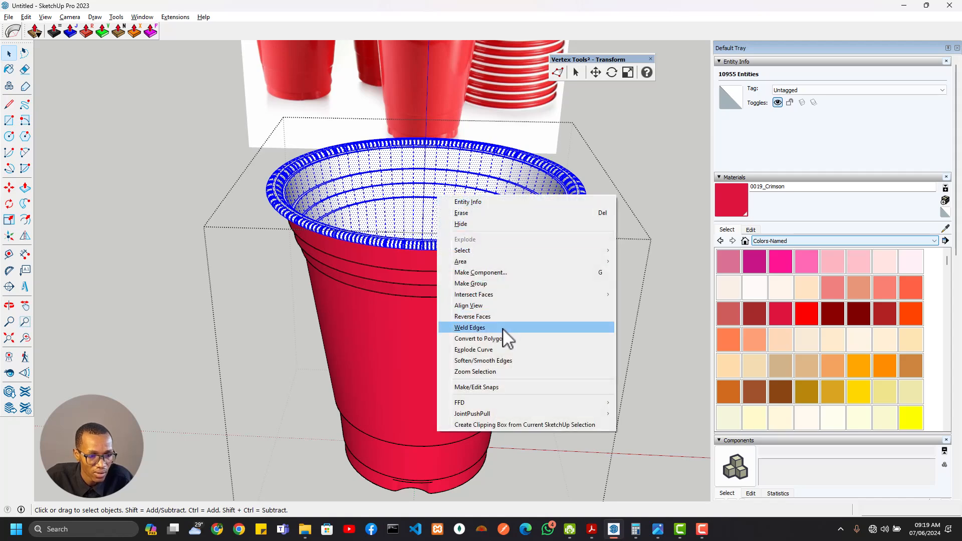
click(481, 283)
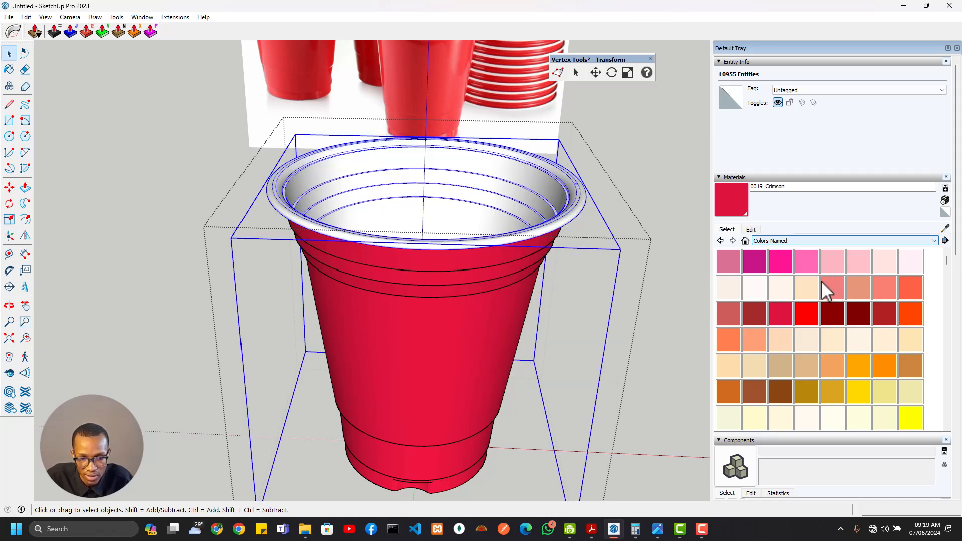
Paint the inner wall and rim group with 0130_Gainsboro from Colors-Named and leave the cup component
scroll(824, 328, down, 10)
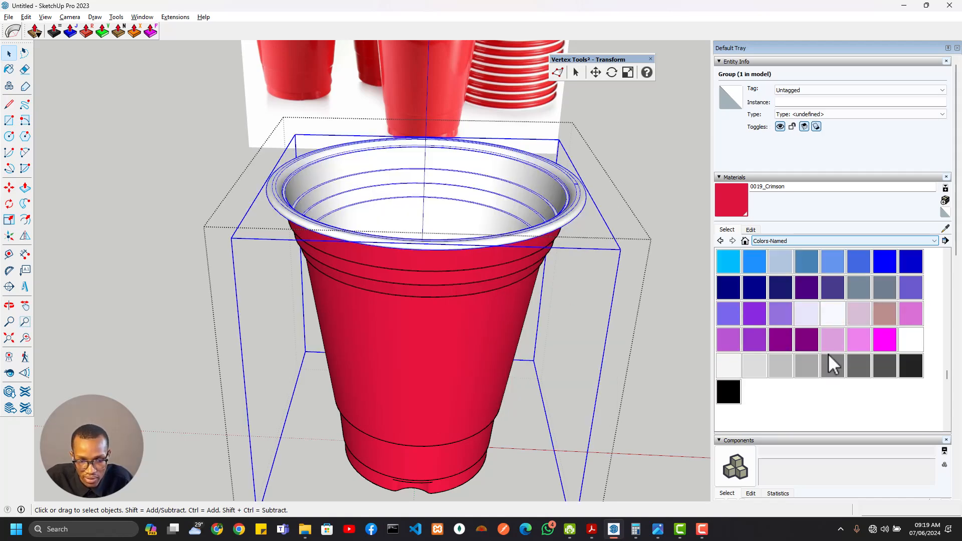
click(910, 339)
click(518, 186)
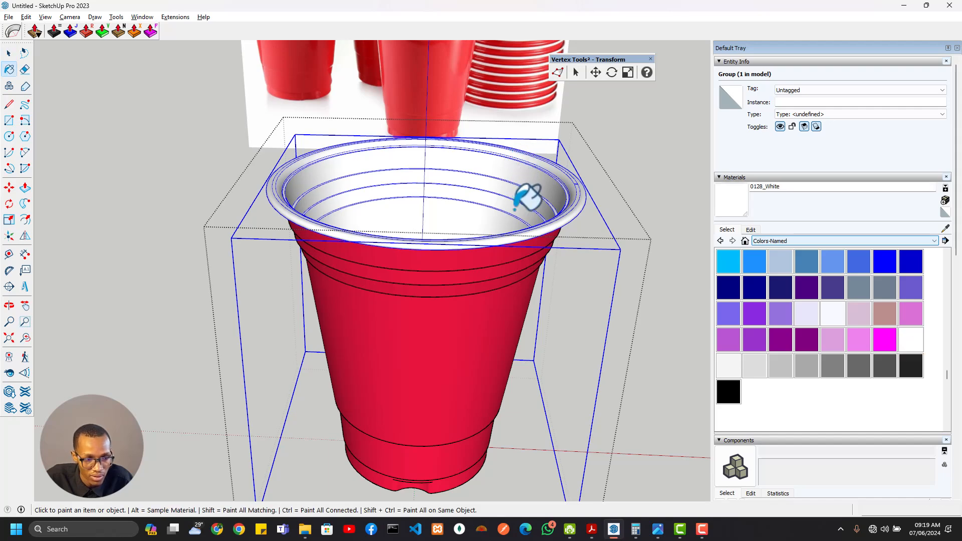
click(747, 363)
click(458, 184)
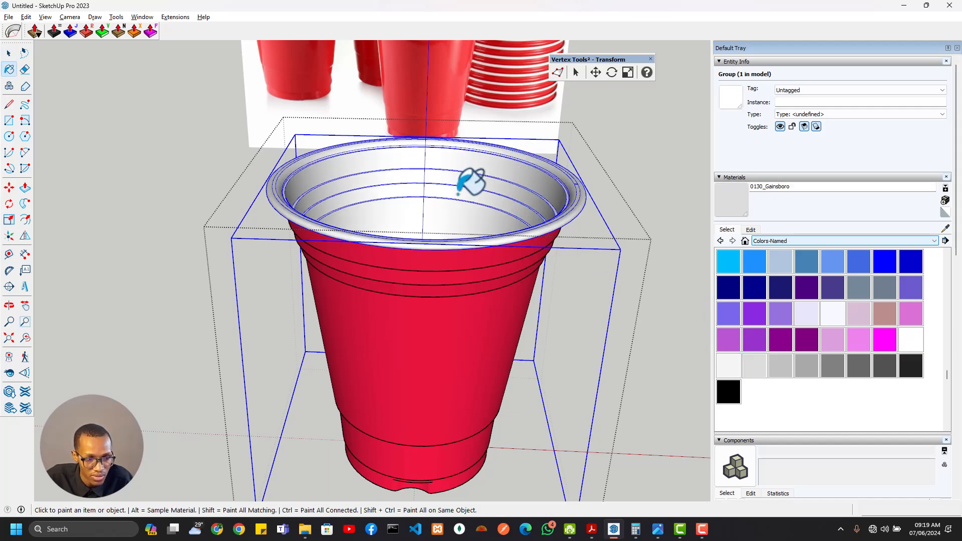
mouse_move(457, 208)
middle_down()
mouse_move(428, 133)
mouse_move(429, 106)
middle_up()
click(564, 216)
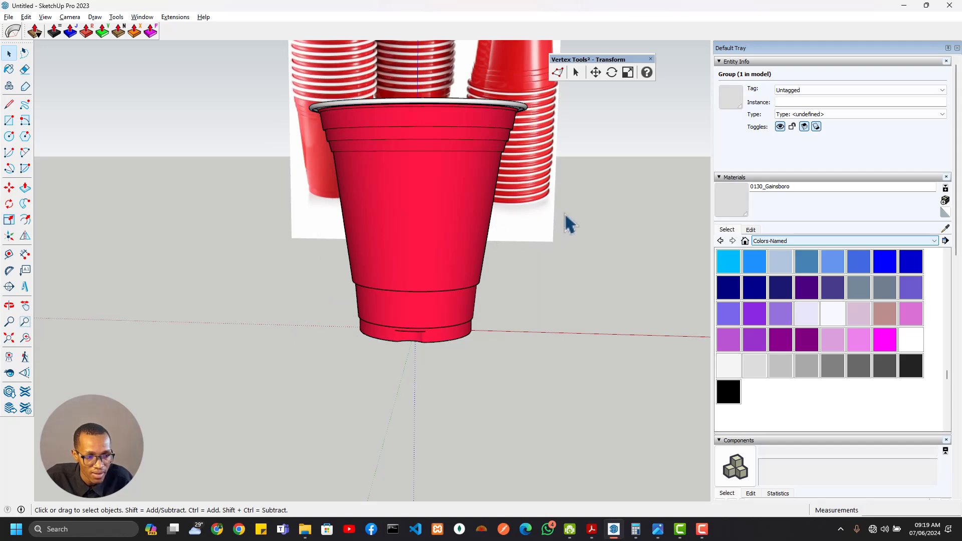
scroll(566, 210, down, 3)
middle_drag(567, 205, 498, 243)
key(space)
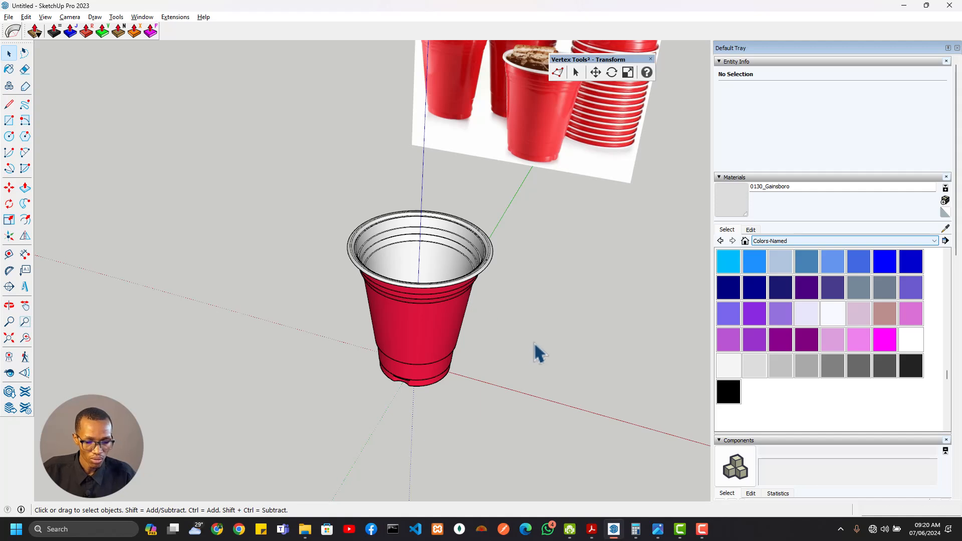
Examine the teacup and saucer reference photo images.jpg in the image viewer, then return to SketchUp
mouse_move(658, 531)
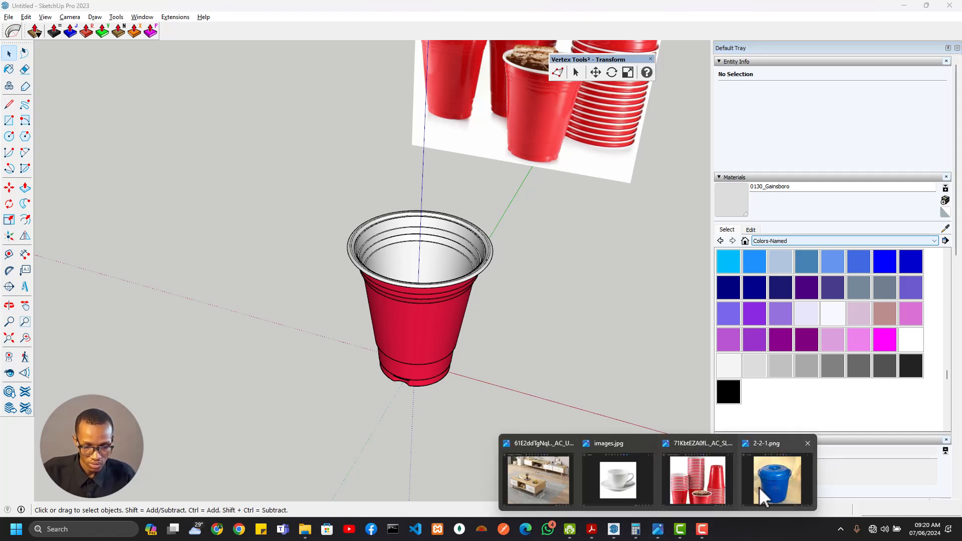
click(612, 479)
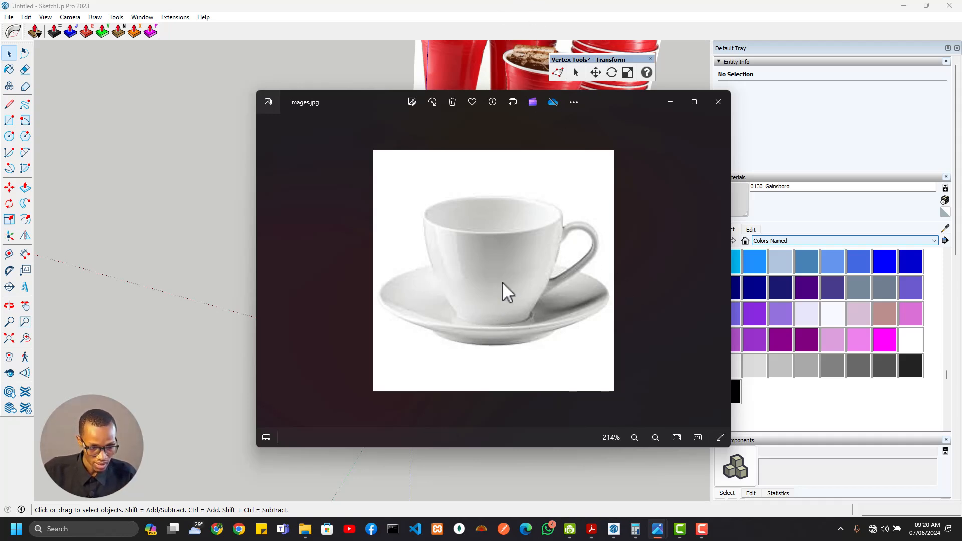
click(483, 83)
Hide the Party Cup component and delete the red cups reference image from the model
click(485, 132)
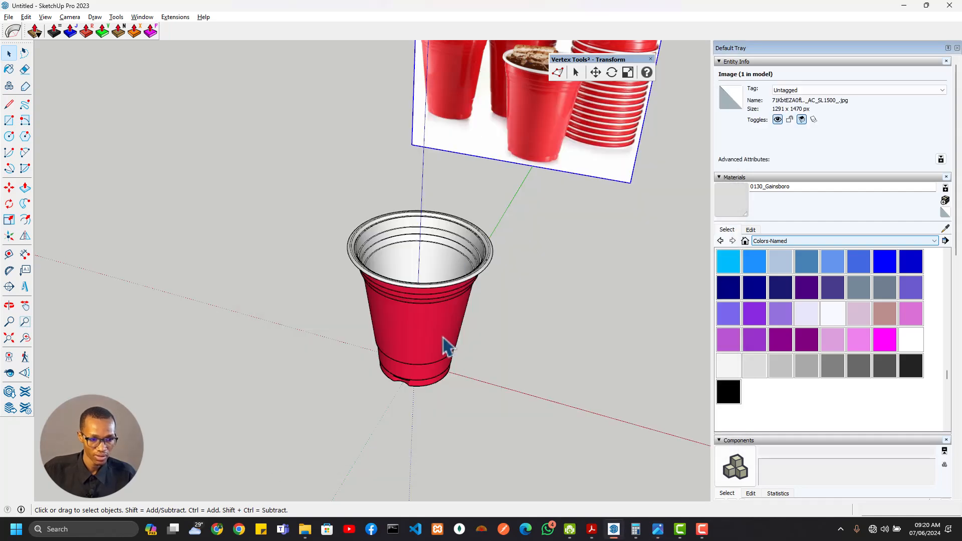
click(448, 346)
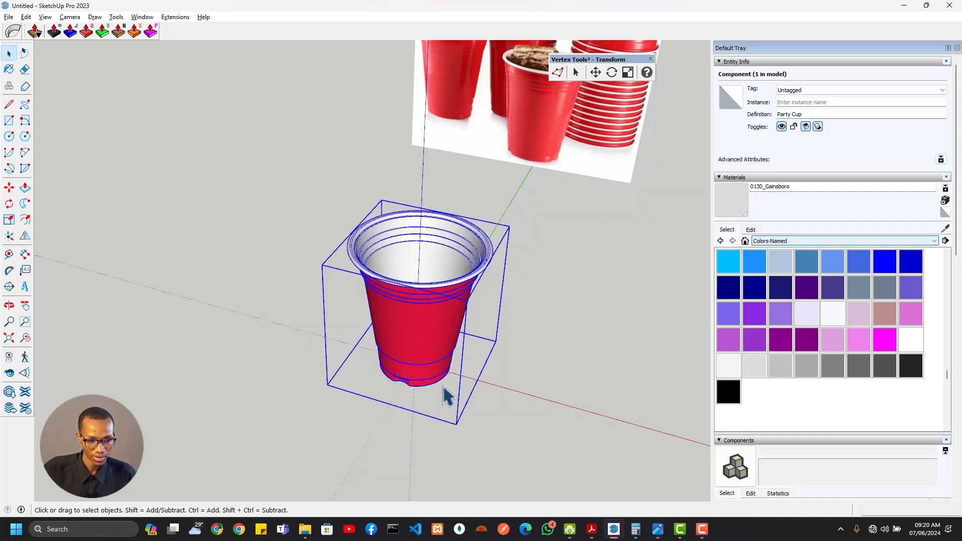
click(781, 127)
click(526, 146)
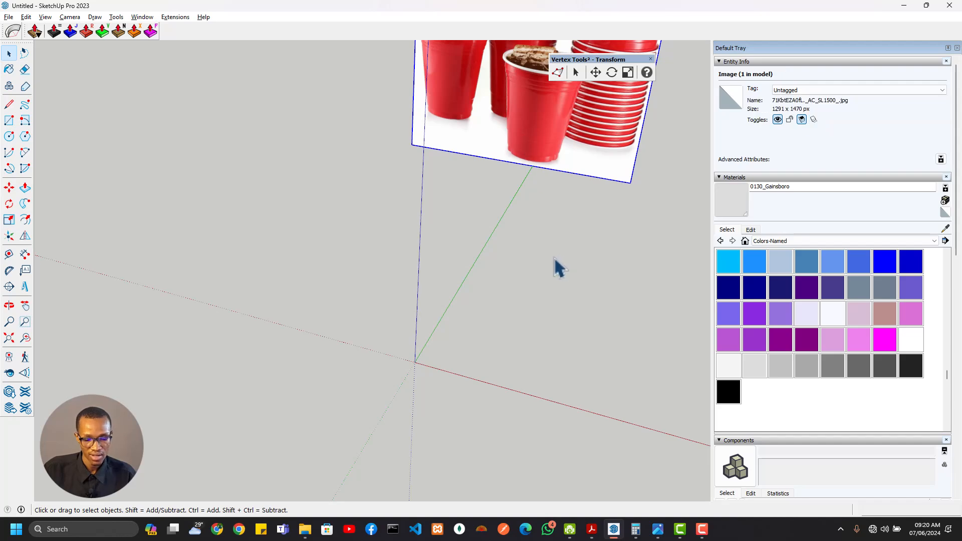
key(Delete)
Bring the teacup picture images.jpg from the Modelling Objects folder into the SketchUp model and move its near corner to the origin
key(alt+Tab)
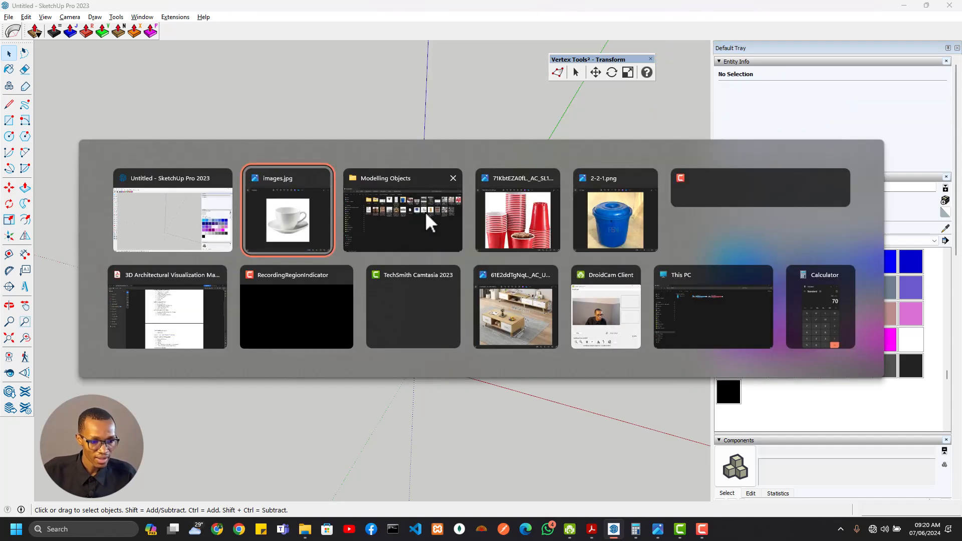
click(425, 212)
mouse_move(654, 199)
mouse_down()
mouse_move(618, 362)
mouse_move(537, 313)
mouse_move(508, 314)
mouse_up()
key(alt+Tab)
key(m)
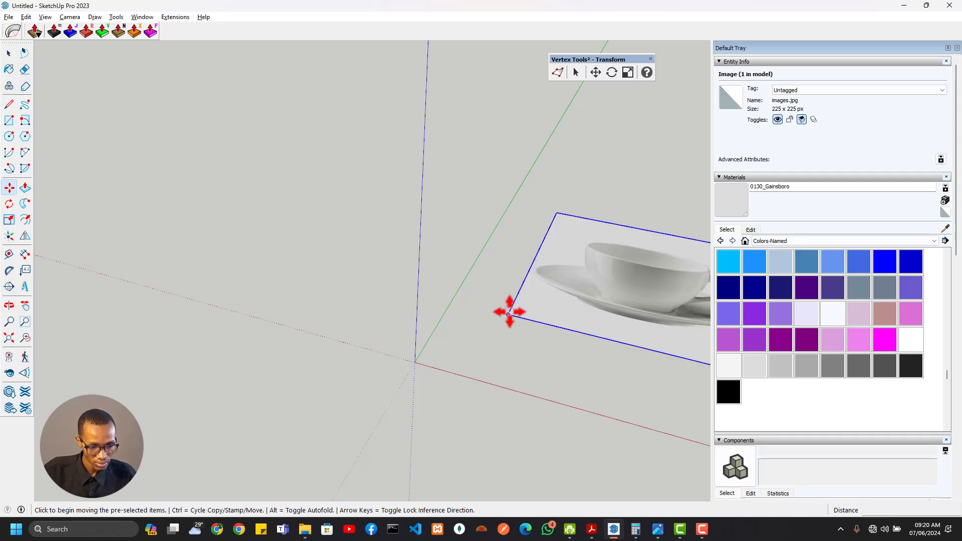
click(508, 314)
click(415, 360)
Rotate the teacup image 90 degrees about the red axis at the origin so it stands upright
middle_drag(415, 360, 576, 362)
key(q)
scroll(460, 332, up, 2)
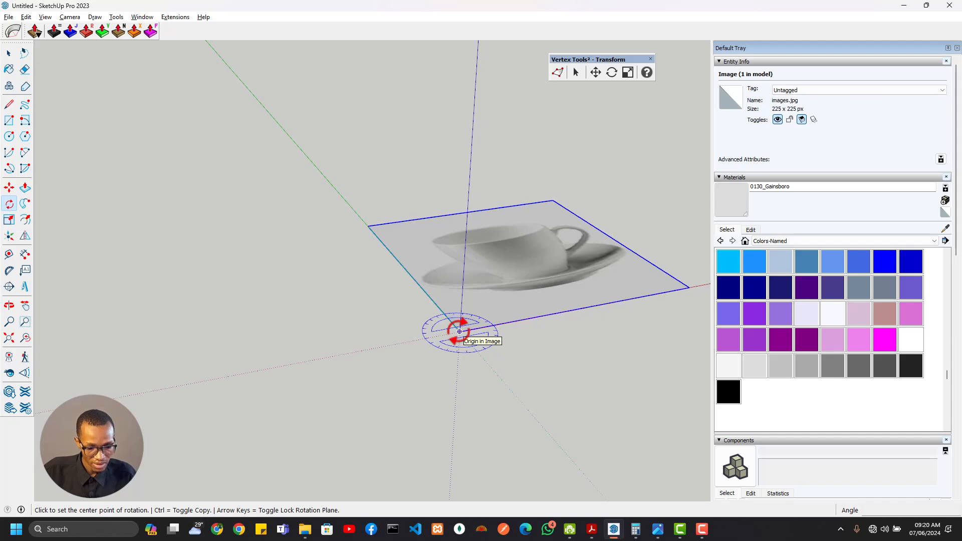
key(Right)
click(459, 332)
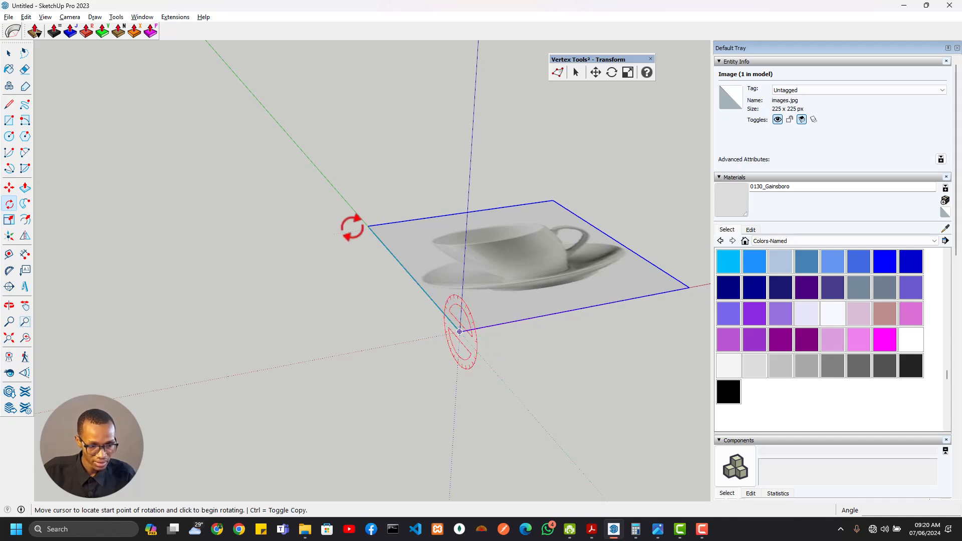
click(368, 226)
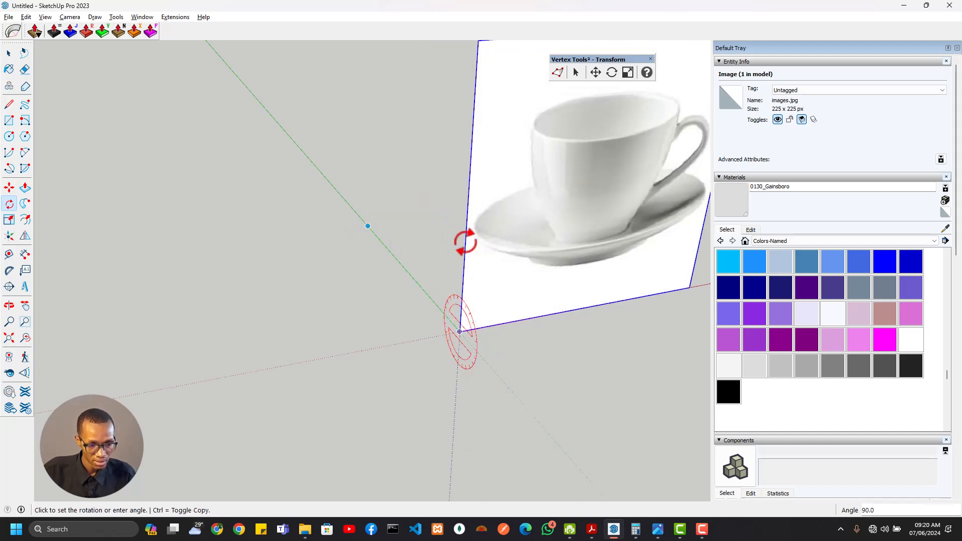
click(465, 242)
middle_drag(519, 367, 365, 372)
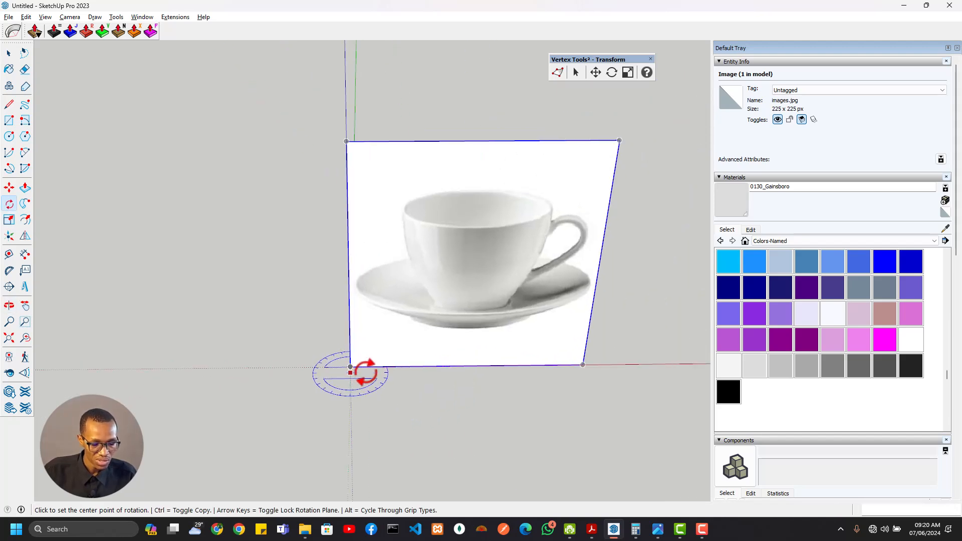
Move the upright teacup image about 1696 mm along the red axis away from the origin
key(m)
click(350, 367)
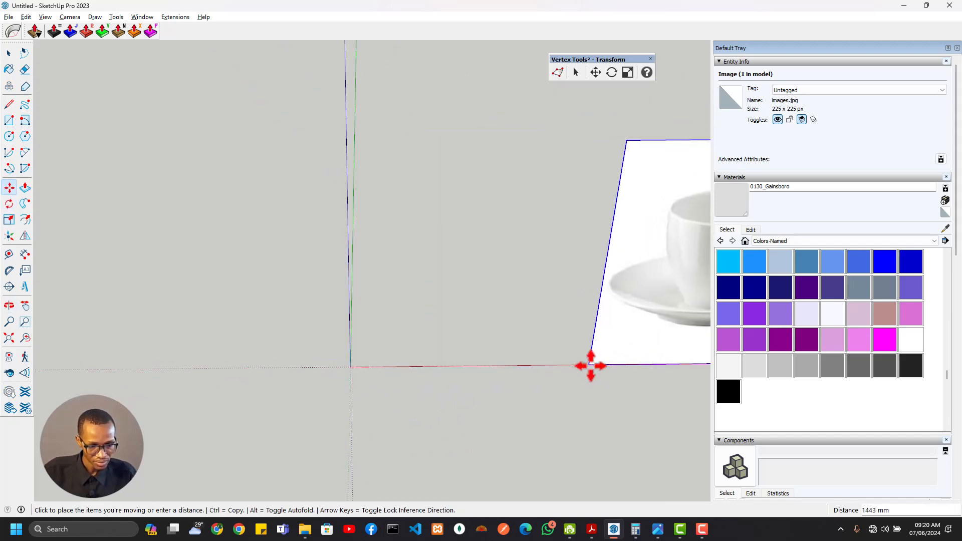
click(627, 362)
middle_drag(514, 389, 336, 220)
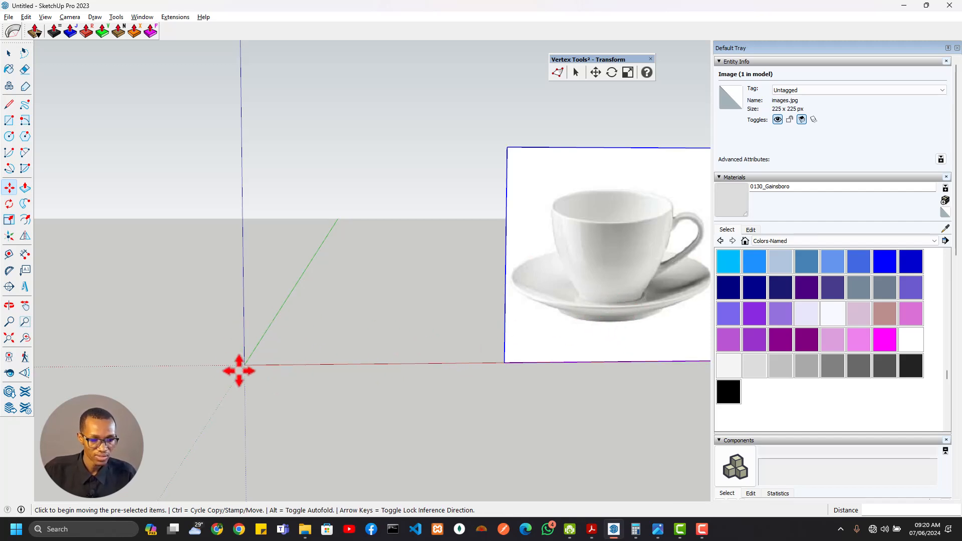
Draw an upright rectangle of about 1201 by 691 mm from the origin, in line with the teacup image
click(269, 359)
key(Escape)
key(r)
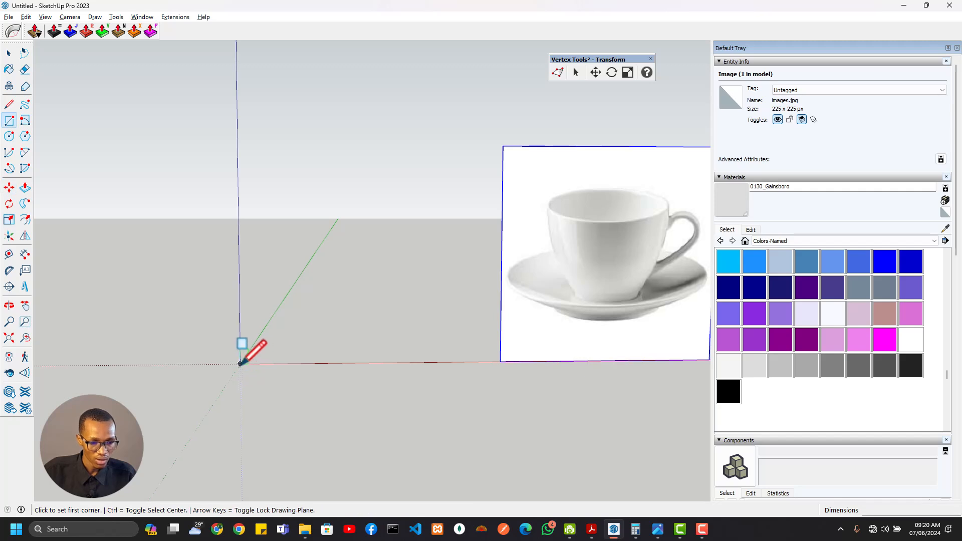
click(240, 364)
click(425, 257)
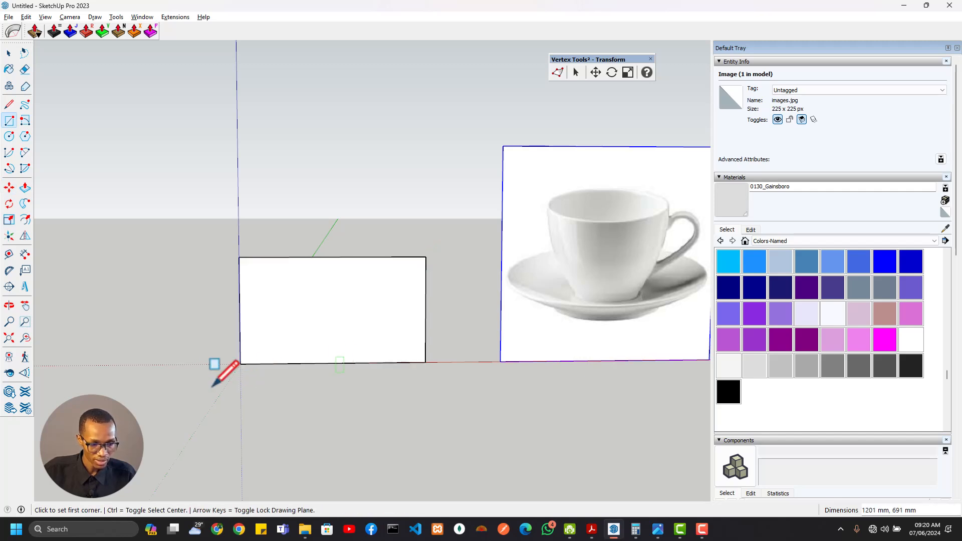
middle_drag(253, 359, 294, 326)
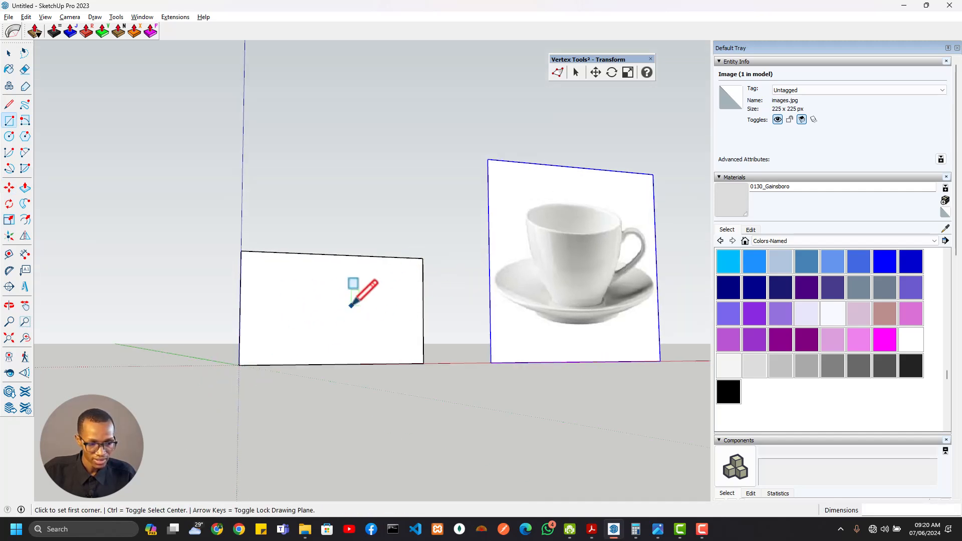
middle_drag(584, 264, 480, 329)
scroll(258, 302, up, 1)
scroll(408, 315, down, 2)
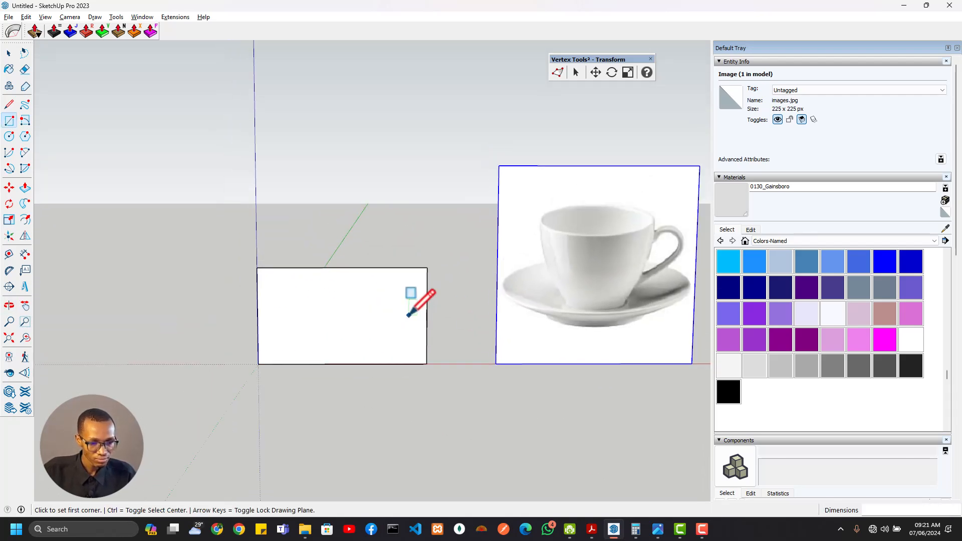
Move the teacup image back along the red axis so its lower corner meets the rectangle's corner at the origin
key(m)
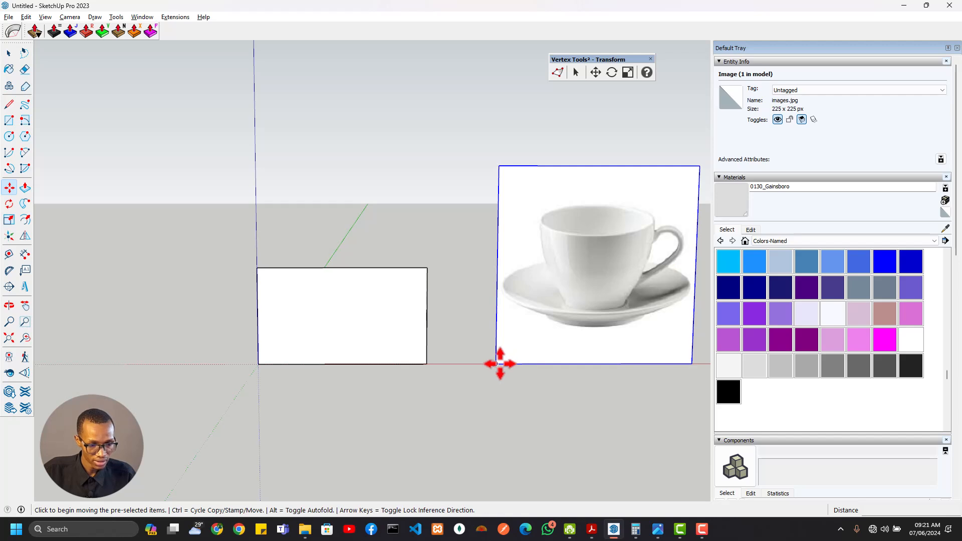
click(496, 364)
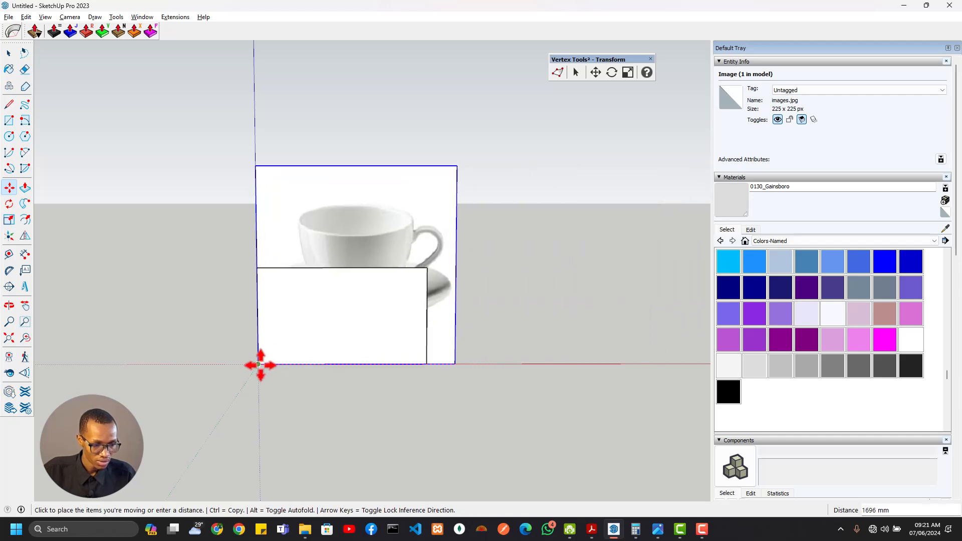
click(258, 364)
middle_drag(336, 351, 348, 311)
key(space)
click(350, 282)
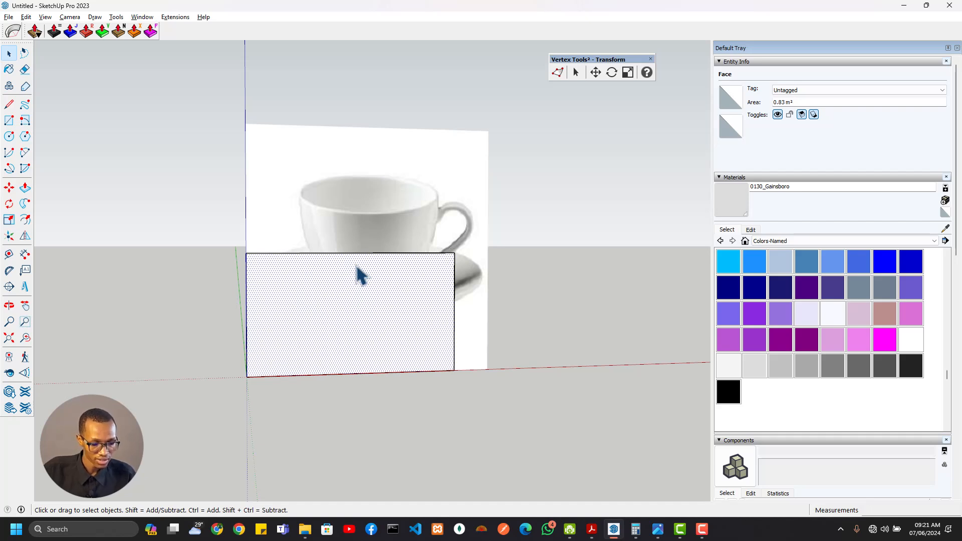
key(m)
click(358, 253)
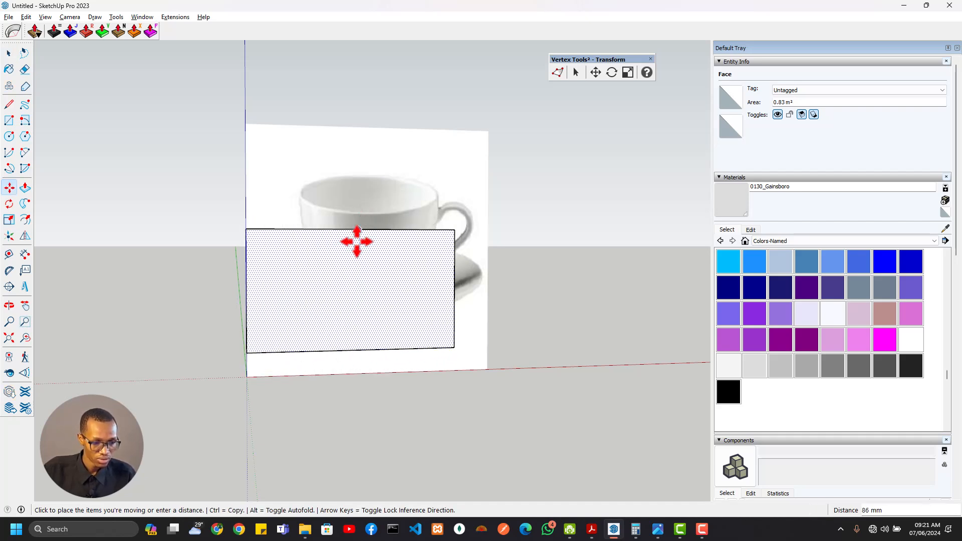
key(Escape)
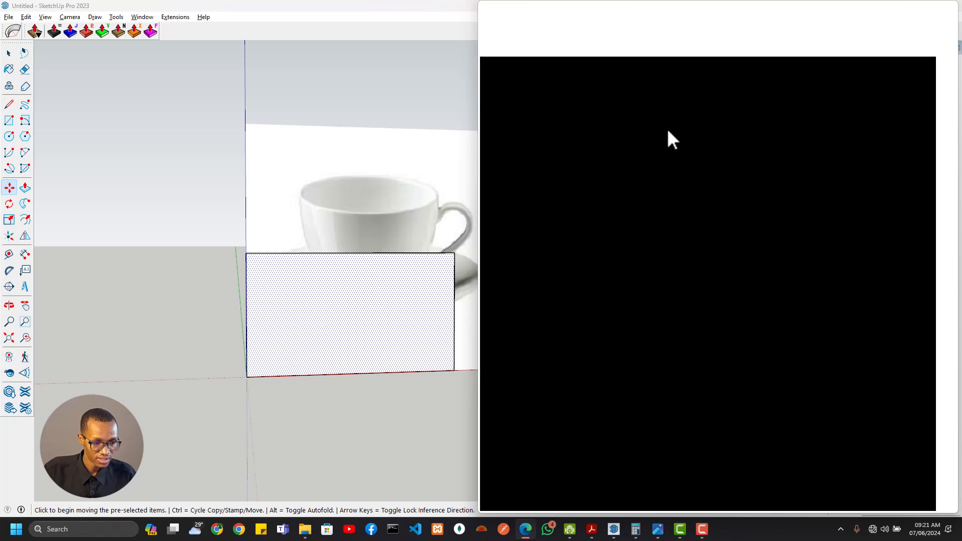
click(909, 10)
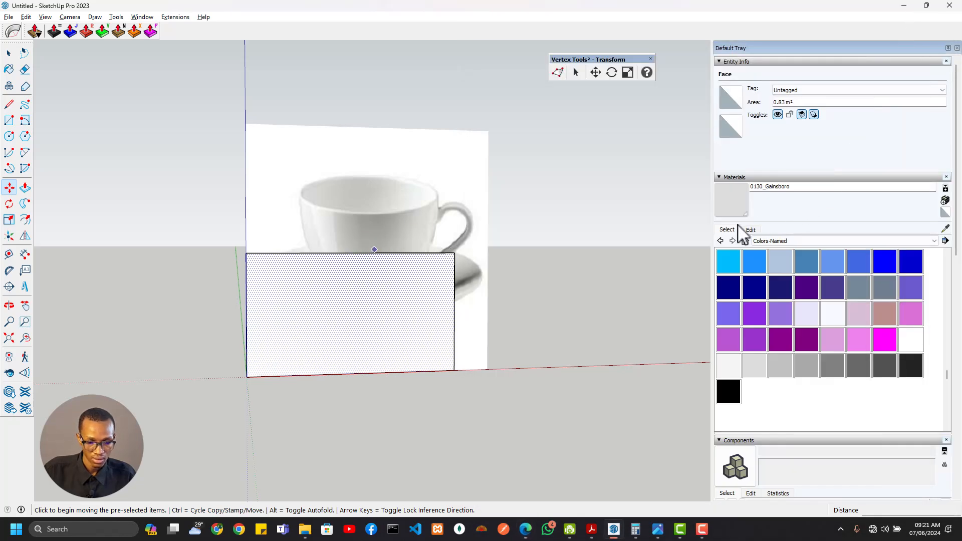
Scale the upright rectangle's height by a factor of about 1.56 and delete its face, leaving the outline
key(s)
click(352, 254)
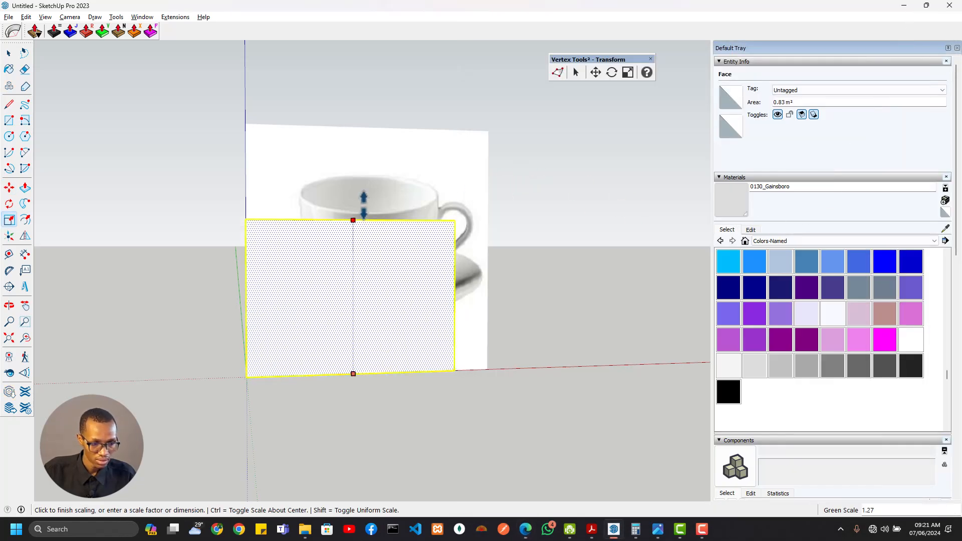
click(364, 185)
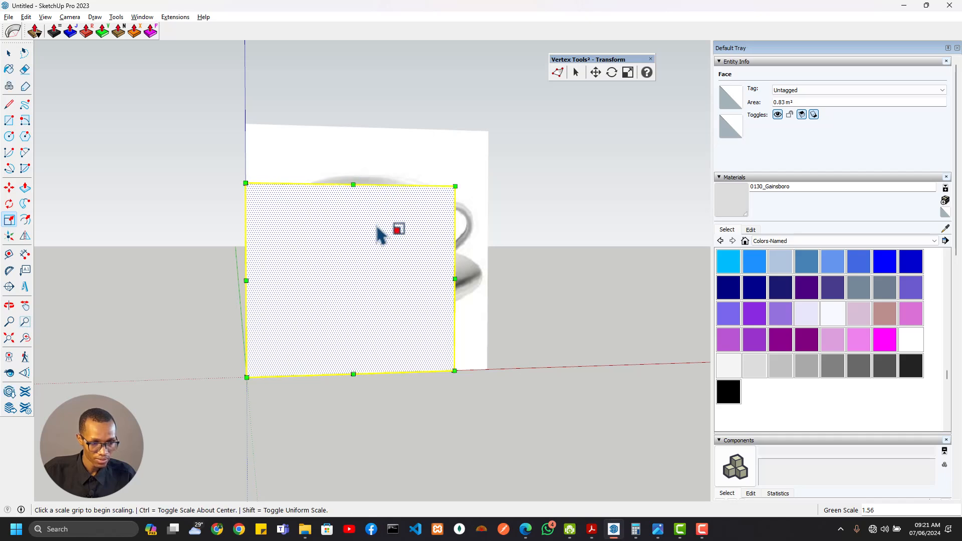
key(space)
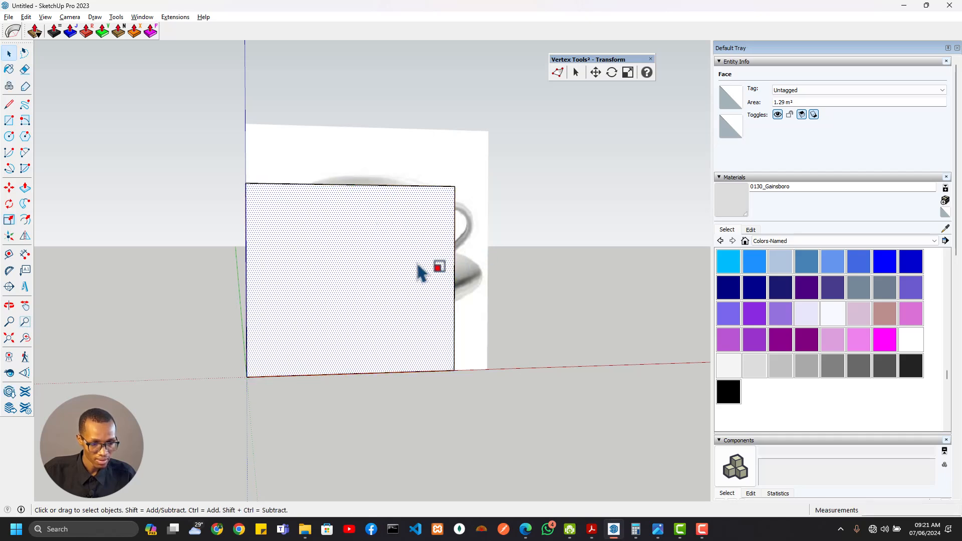
key(Delete)
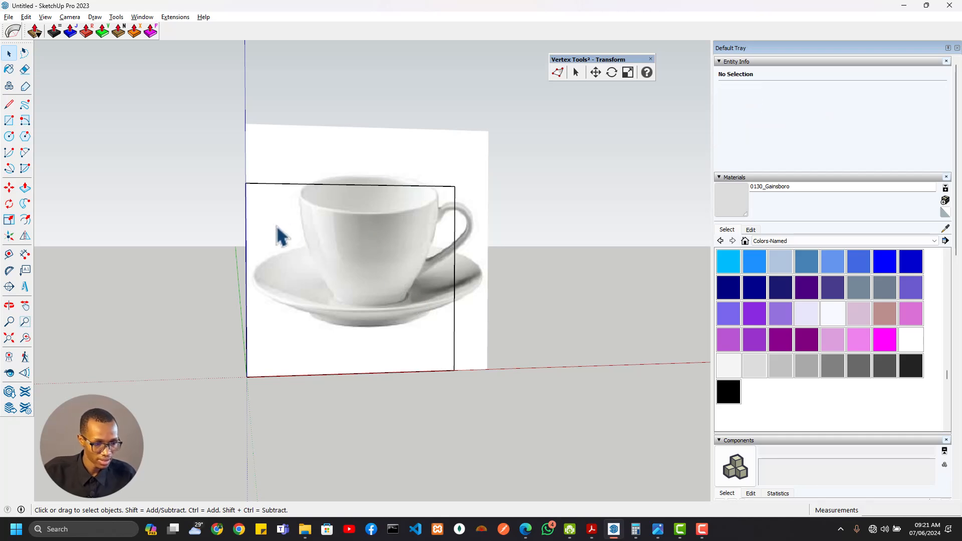
scroll(274, 336, up, 2)
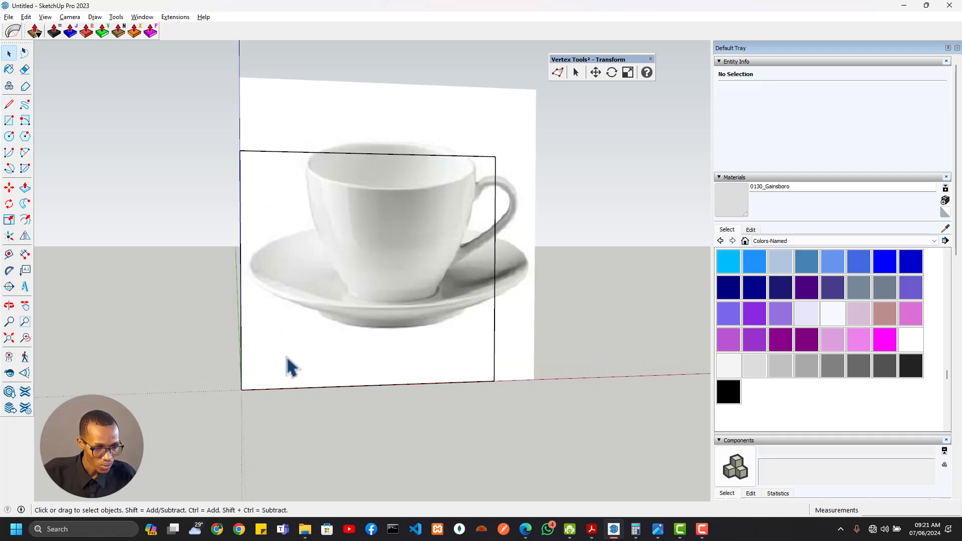
Draw a narrow rectangle about 43 mm high along the outline's lower edge, ending at the origin corner
key(l)
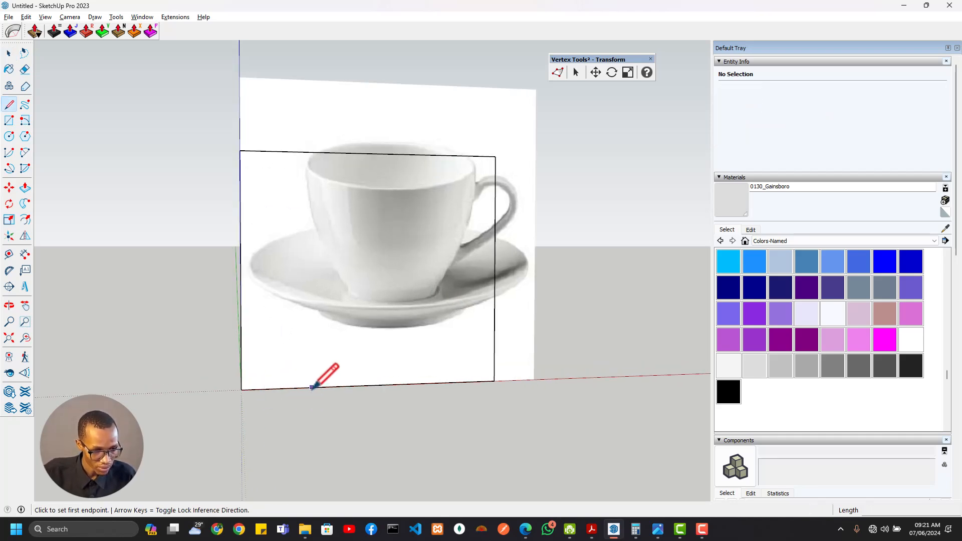
click(334, 387)
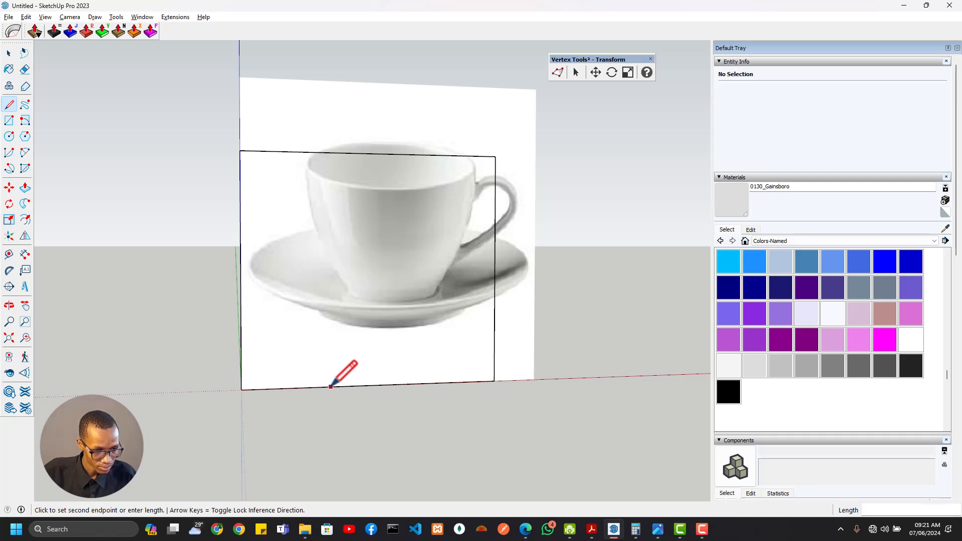
key(r)
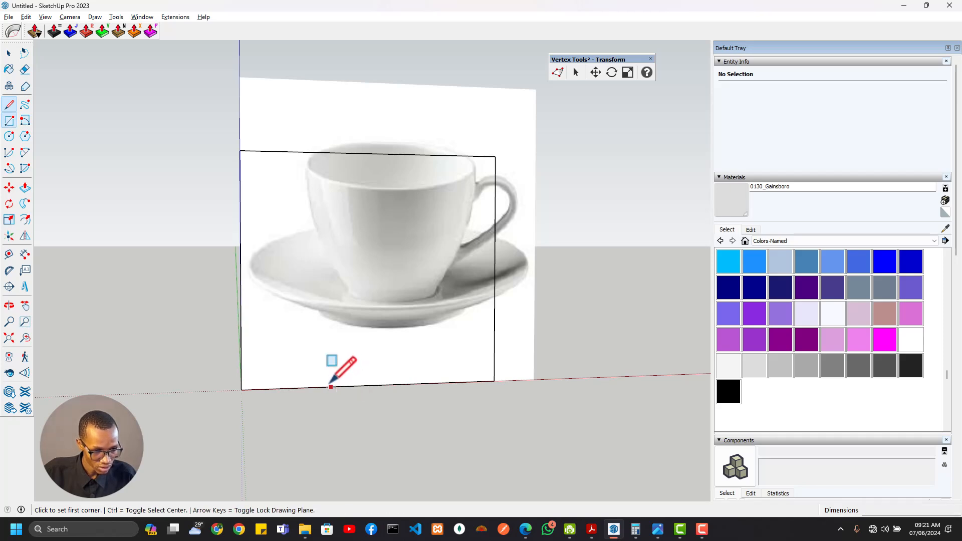
click(331, 387)
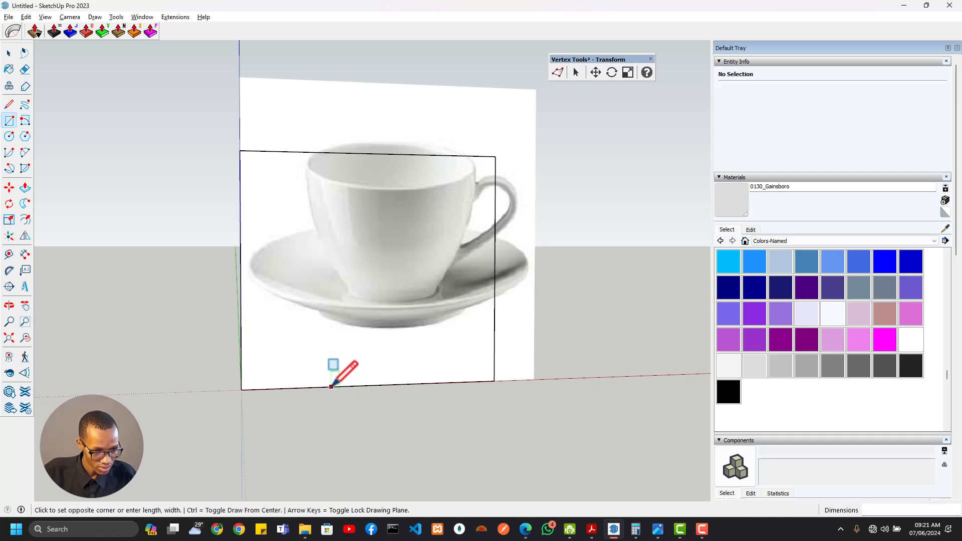
click(242, 381)
Delete the large rectangle's face and erase its vertical edge opposite the blue axis
key(space)
click(408, 281)
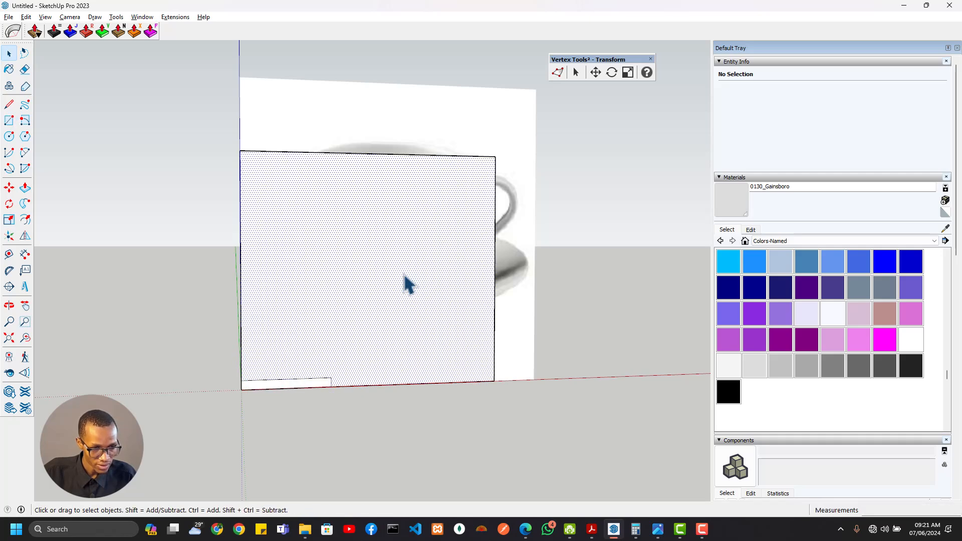
key(e)
click(494, 251)
mouse_move(322, 376)
middle_down()
mouse_move(296, 383)
mouse_move(321, 352)
mouse_move(321, 363)
middle_up()
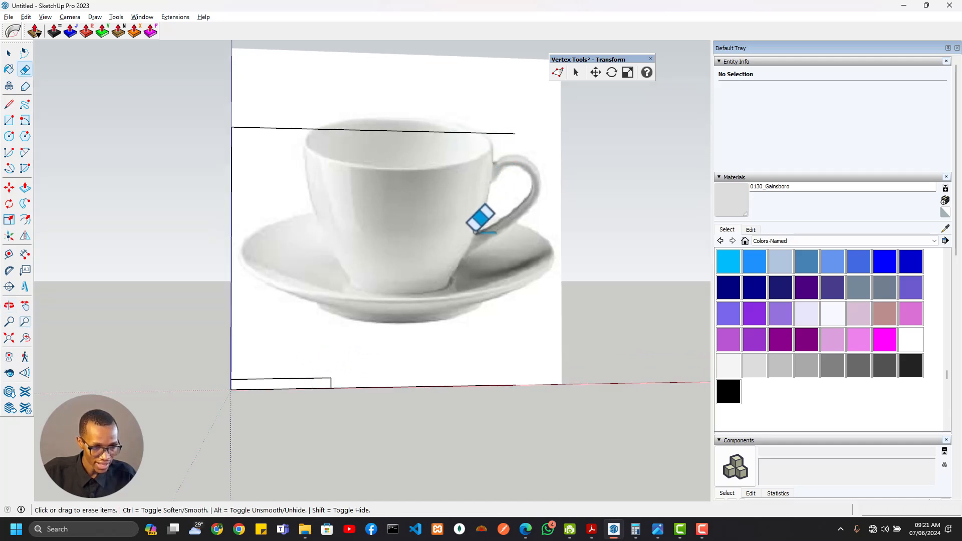
Place a horizontal guide 600 mm above the small rectangle's upper edge
key(t)
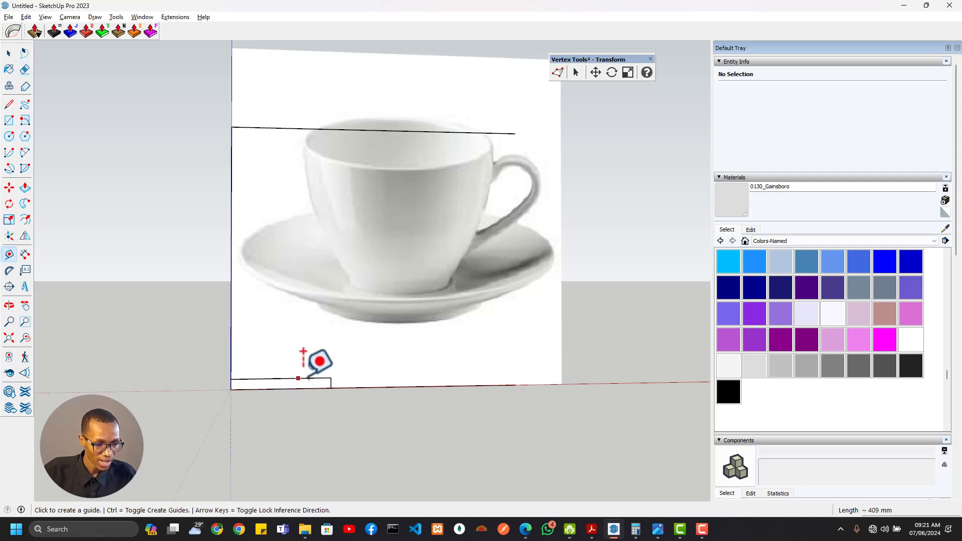
click(313, 378)
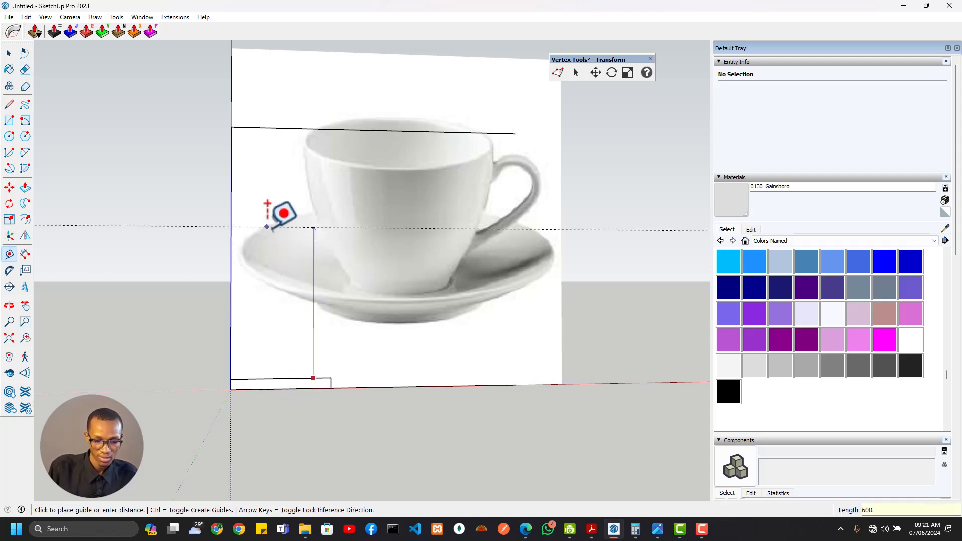
key(Return)
key(a)
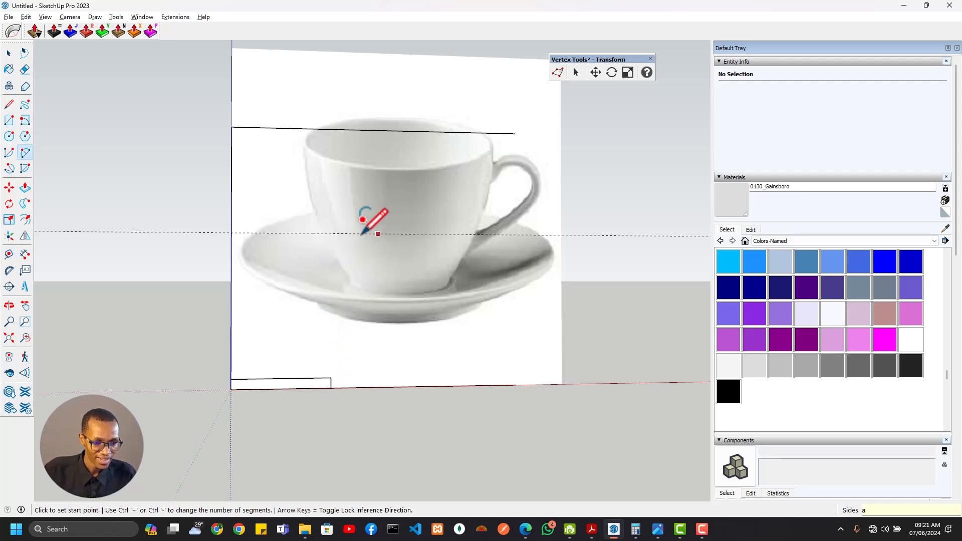
Place a vertical guide 700 mm from the edge on the blue axis
key(t)
click(231, 252)
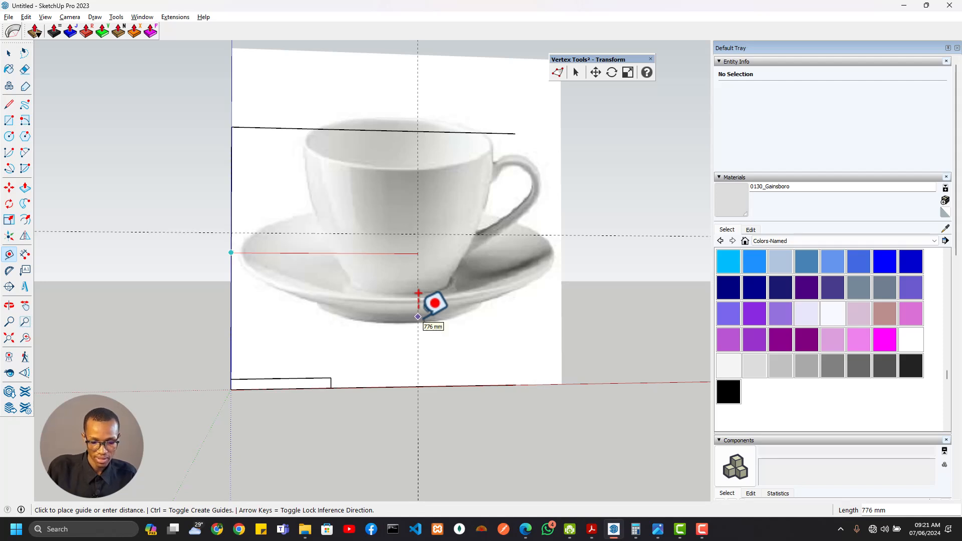
text(700)
key(Return)
key(space)
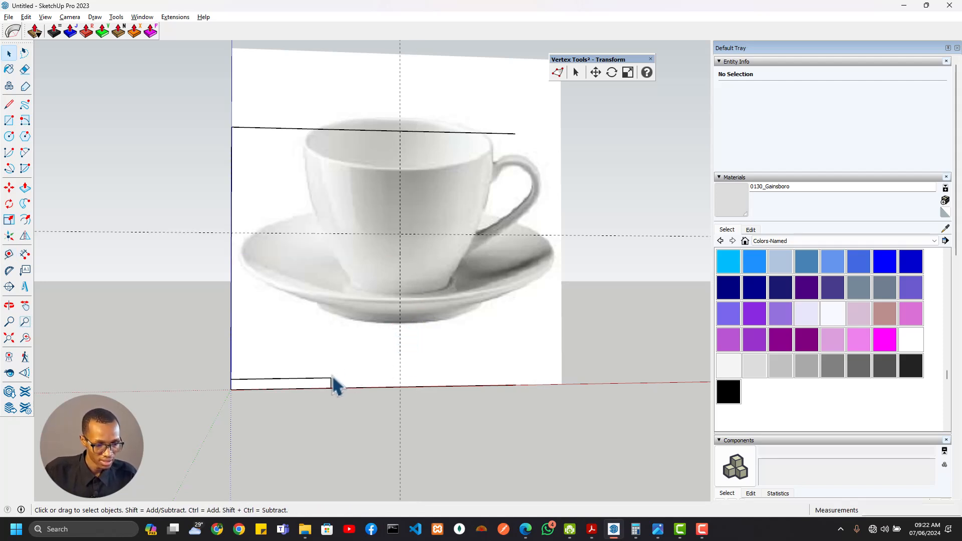
click(328, 385)
key(m)
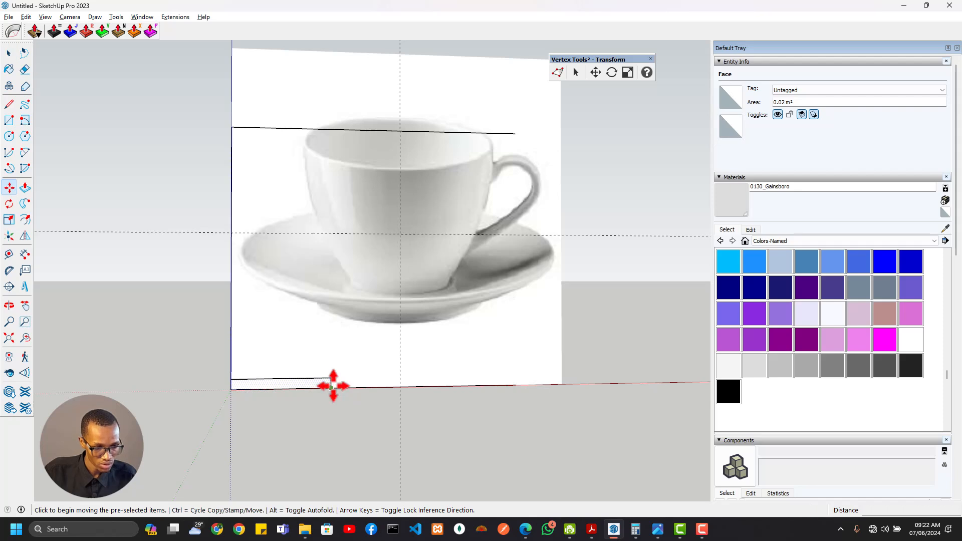
click(332, 384)
key(Escape)
key(space)
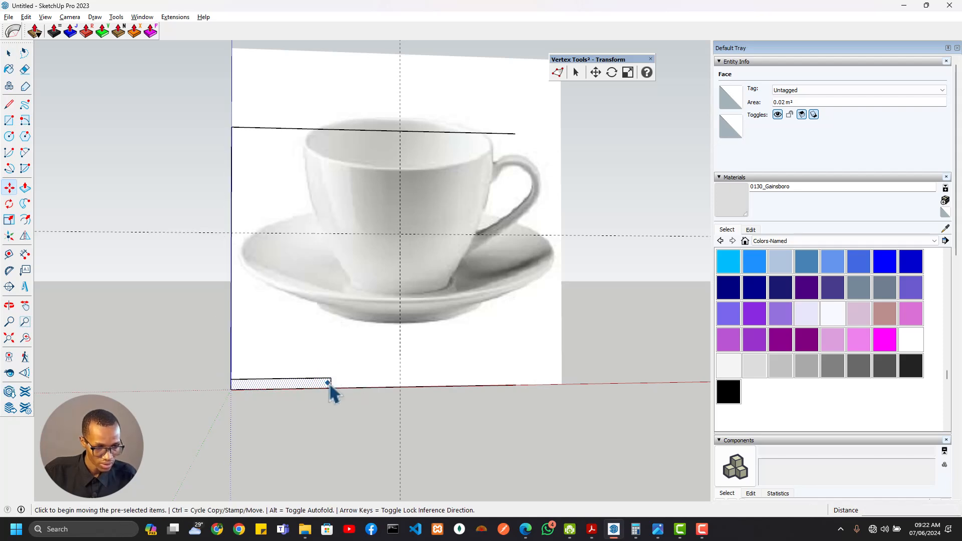
Move the small rectangle's short outer edge 100 mm toward the blue axis
click(331, 385)
key(m)
click(327, 381)
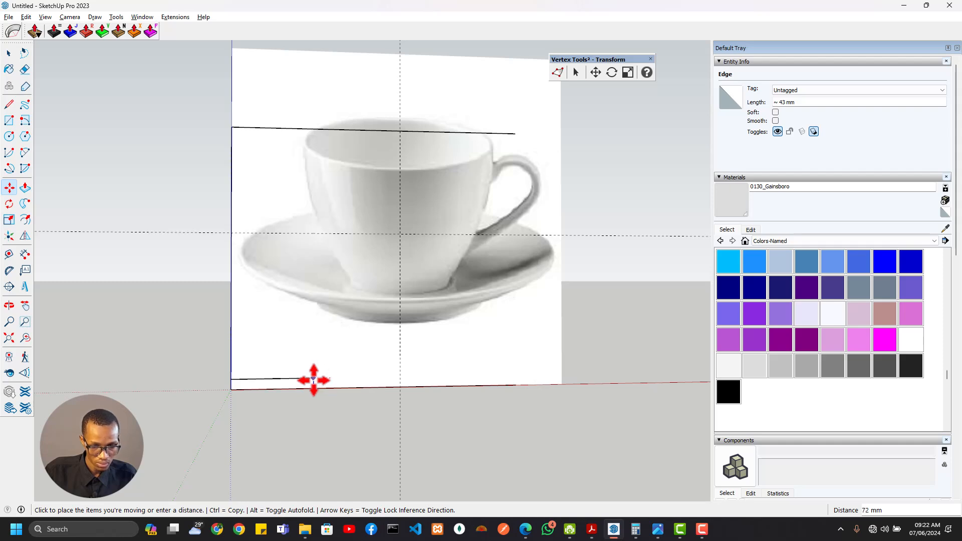
text(100)
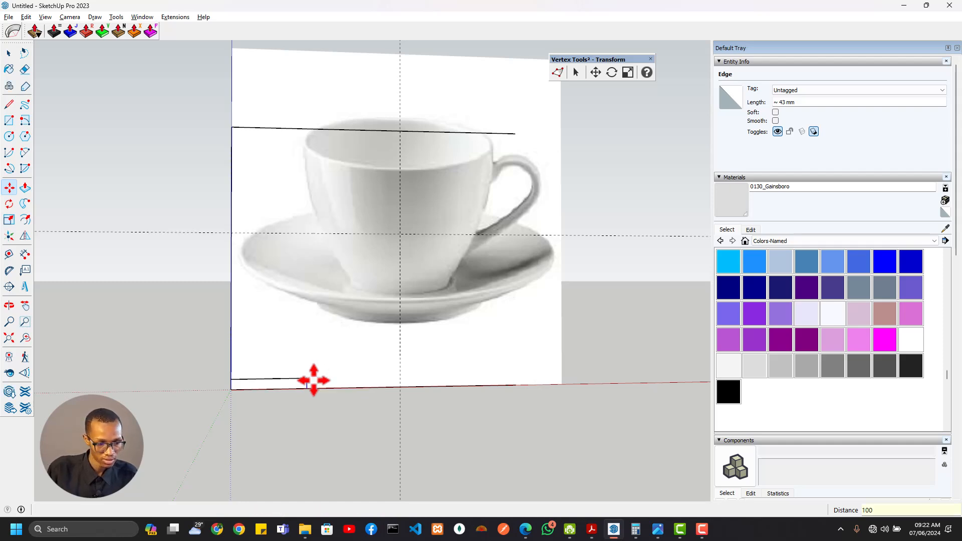
key(Return)
key(space)
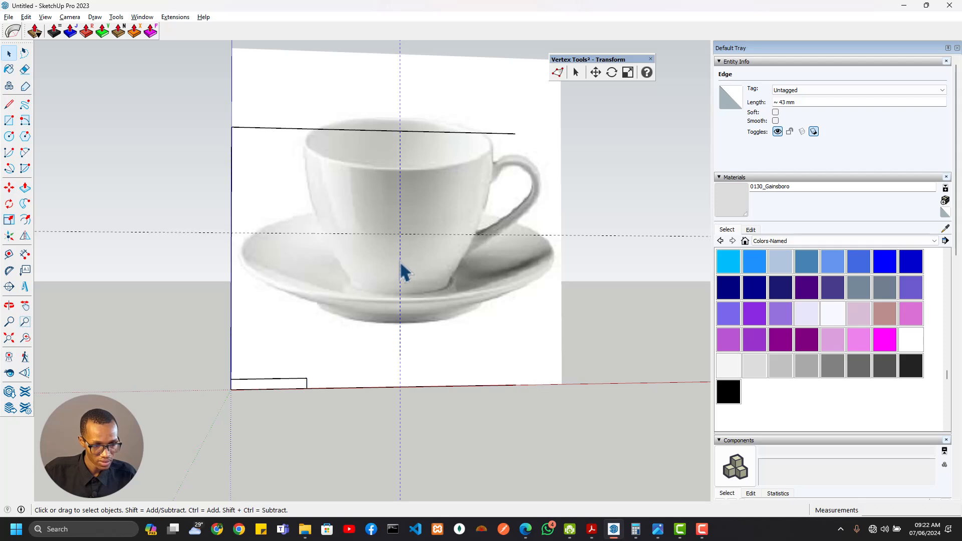
Move the vertical guide toward the blue axis in two moves of 100 mm each
click(401, 272)
key(m)
click(400, 233)
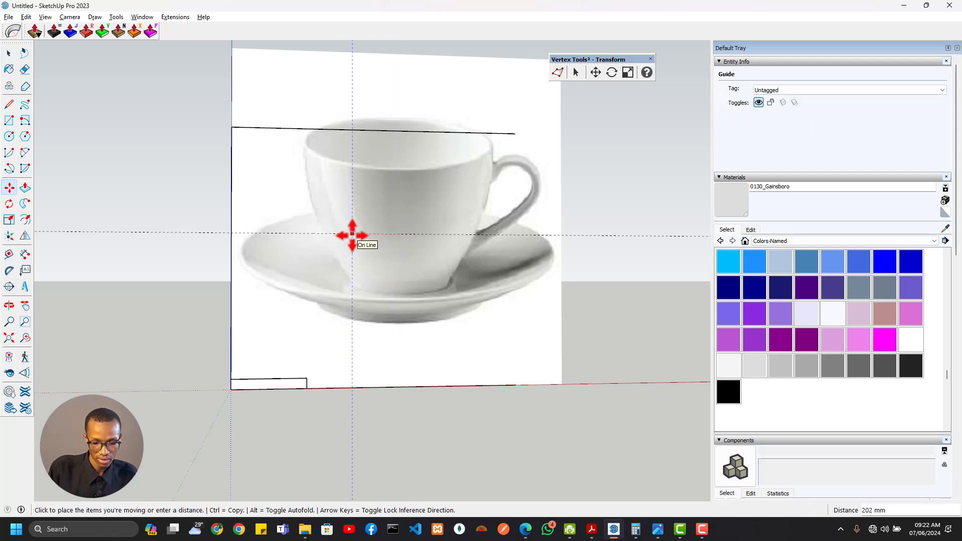
key(Return)
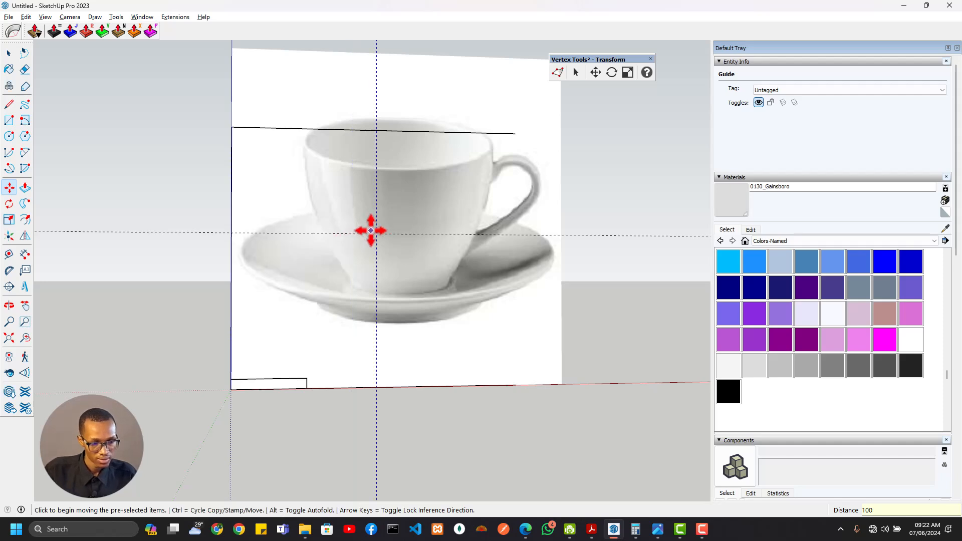
click(377, 234)
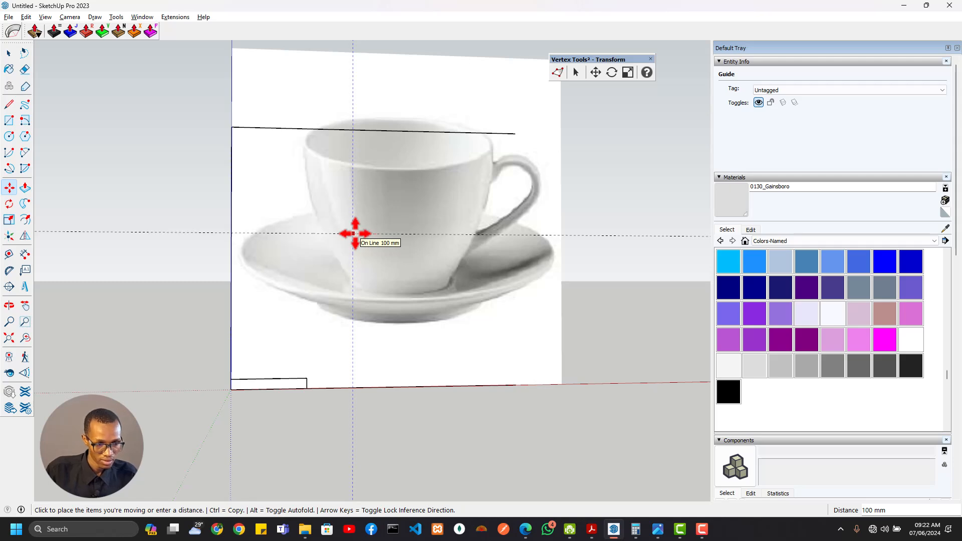
click(353, 233)
Draw an arc with a 47 mm bulge from the small rectangle's upper outer corner to the intersection of the guides
key(a)
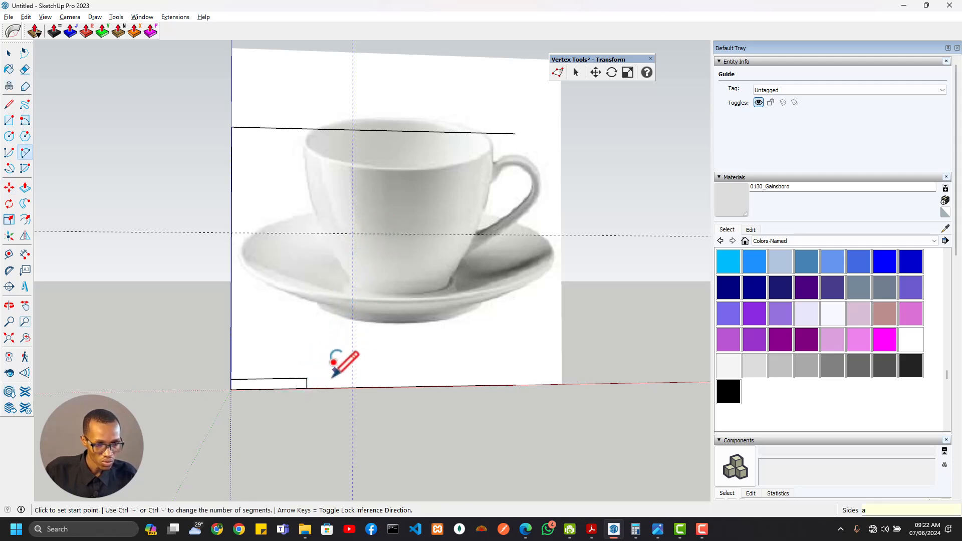
click(306, 378)
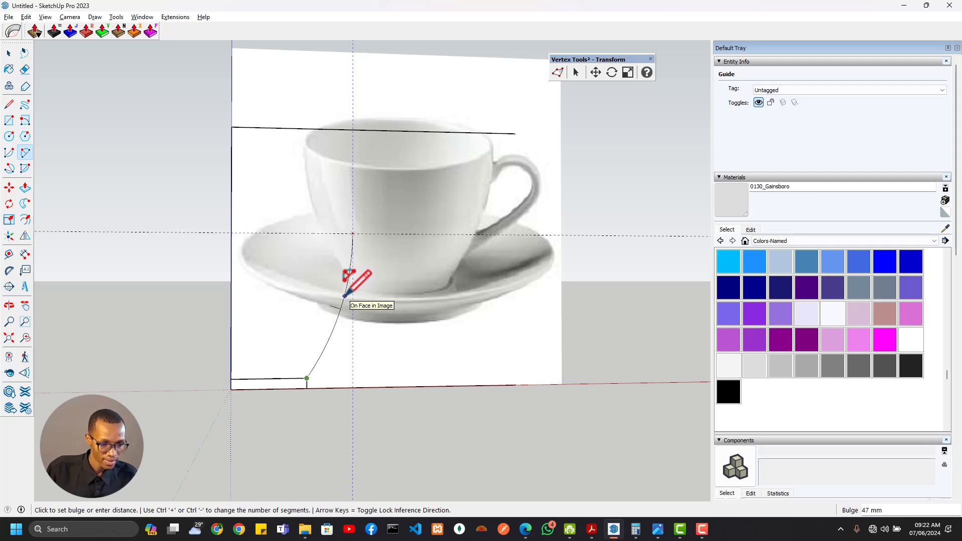
click(344, 296)
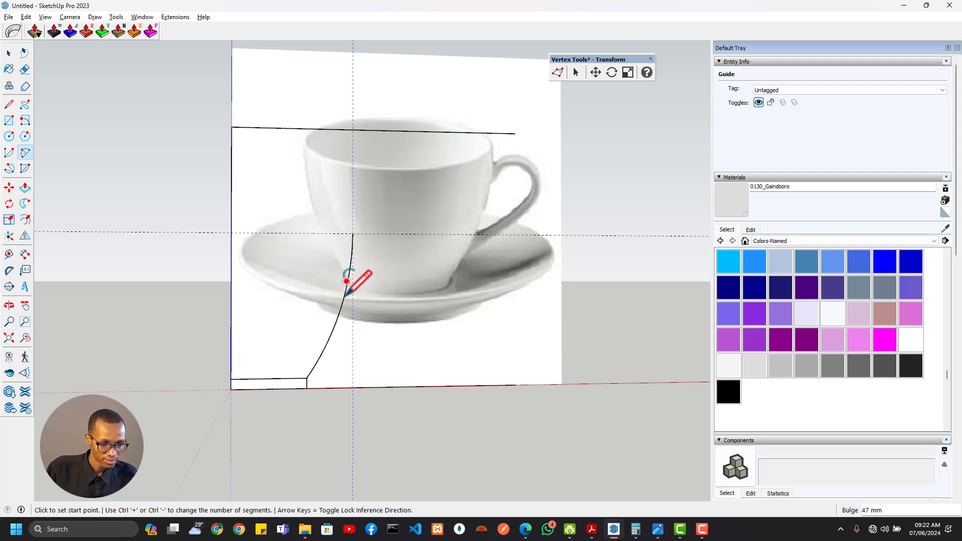
Draw a second arc from partway up the first arc to the small rectangle's lower outer corner on the red axis
scroll(336, 326, up, 2)
click(332, 332)
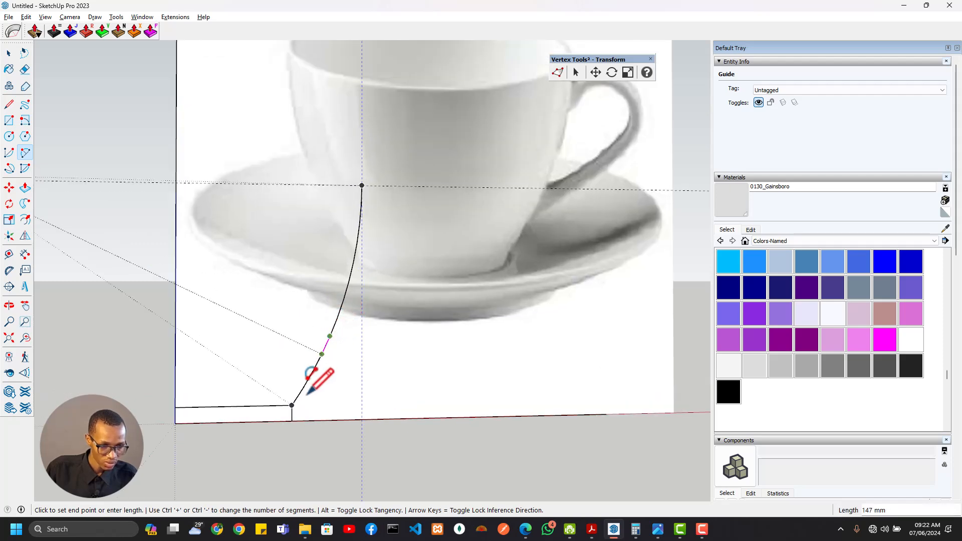
click(293, 405)
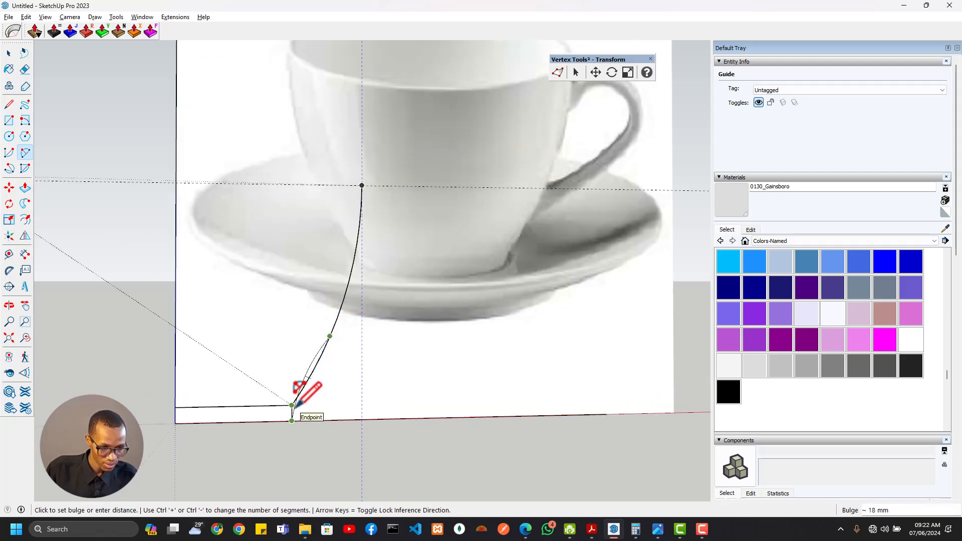
scroll(295, 407, up, 3)
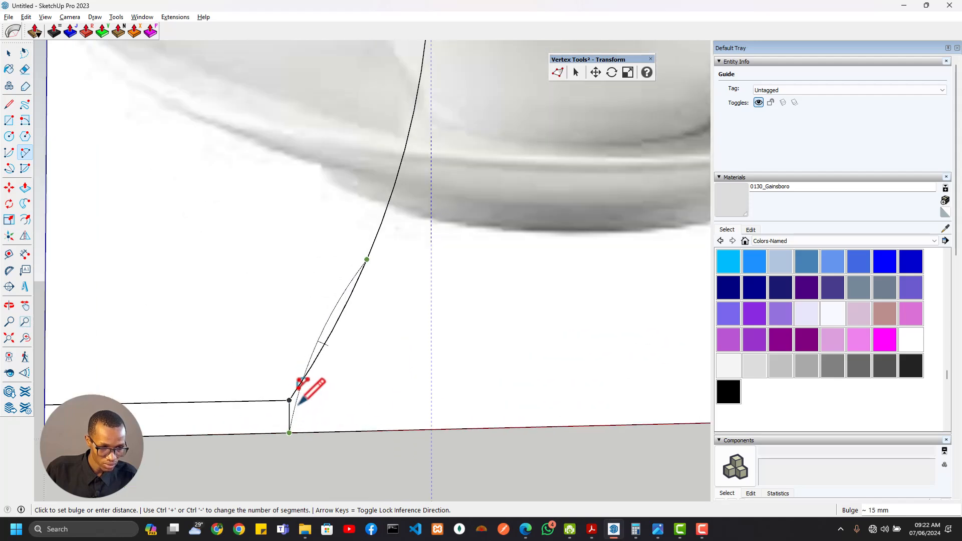
click(311, 366)
Erase the first arc's section below the second arc's start and the small rectangle's upper and outer edges
scroll(353, 300, up, 2)
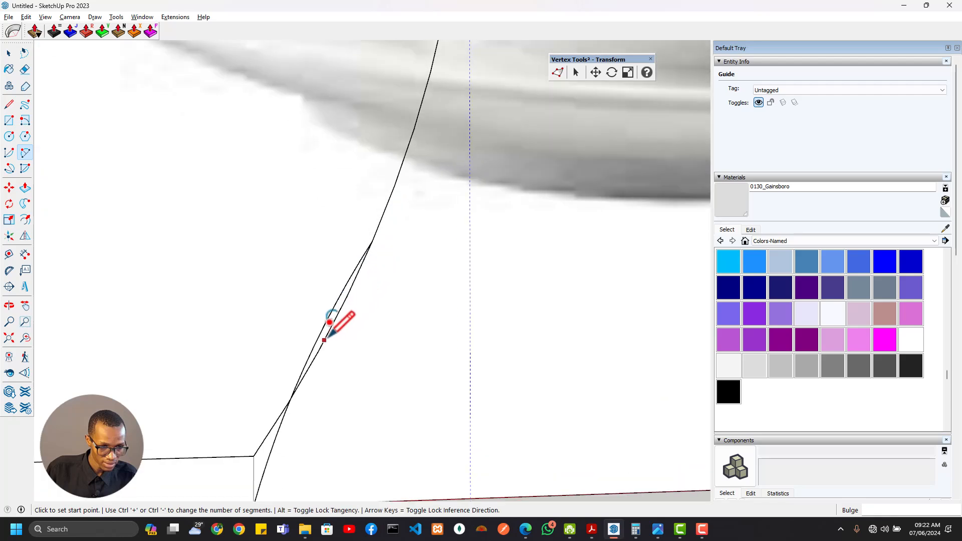
key(e)
click(351, 283)
scroll(369, 300, down, 4)
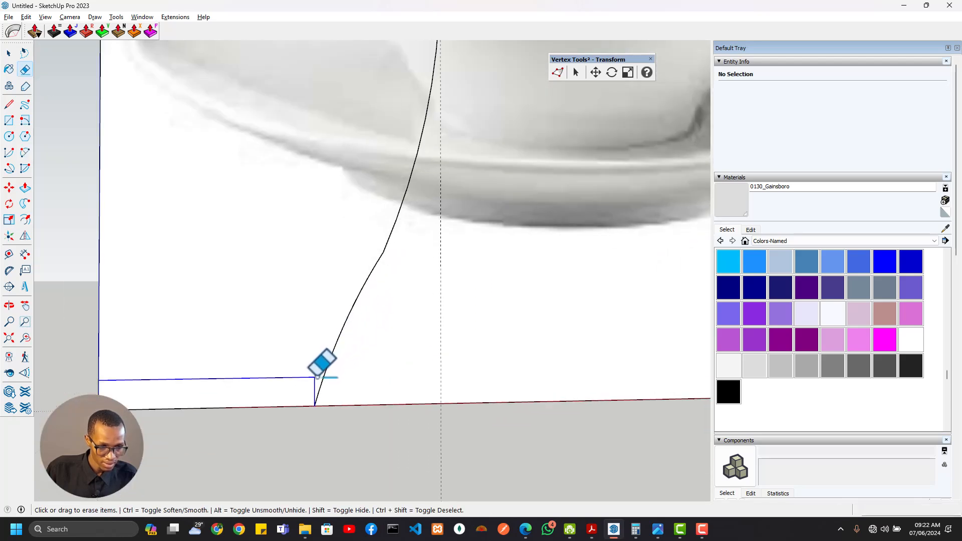
click(317, 375)
scroll(311, 309, down, 5)
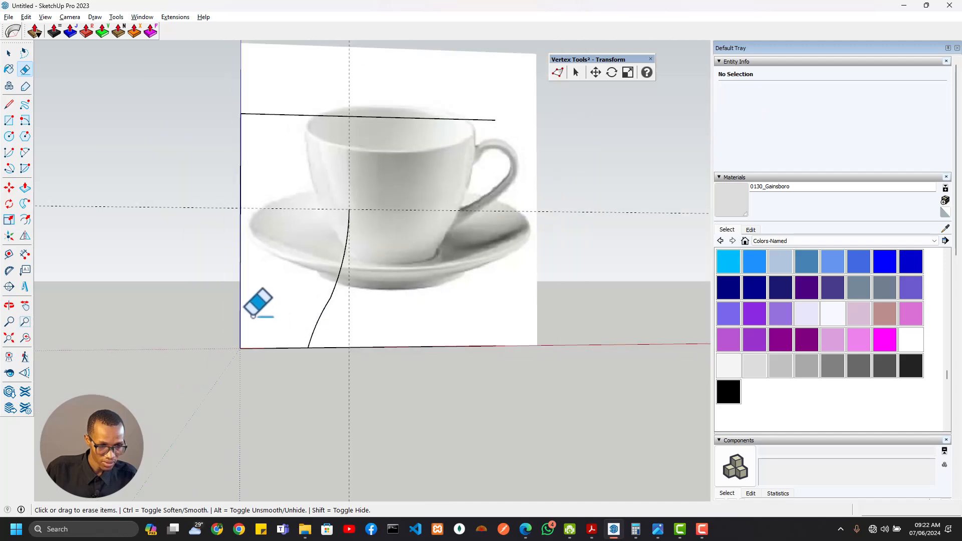
Draw a smoothing arc across the junction of the two profile arcs, from partway up the first arc to partway down the second
scroll(316, 285, up, 3)
scroll(349, 276, up, 1)
key(a)
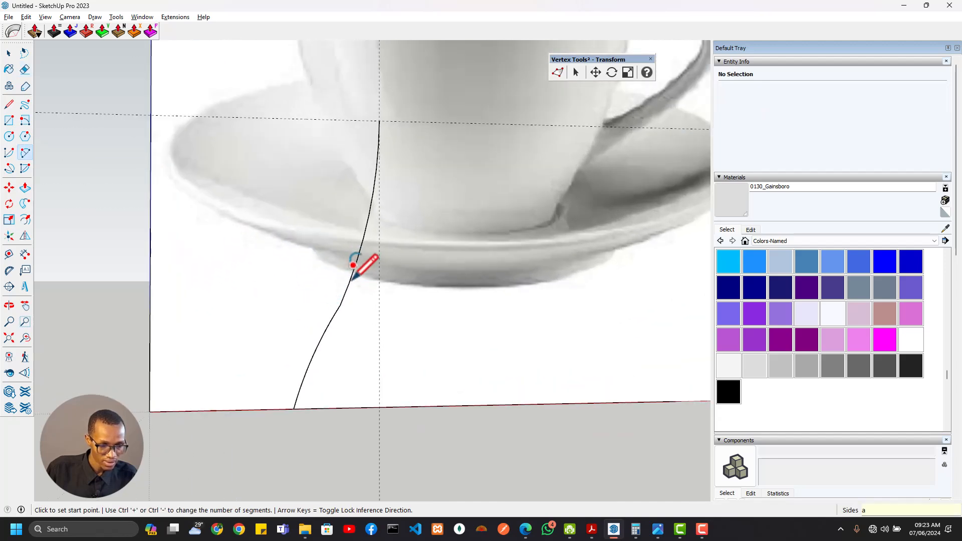
scroll(358, 249, down, 1)
click(359, 248)
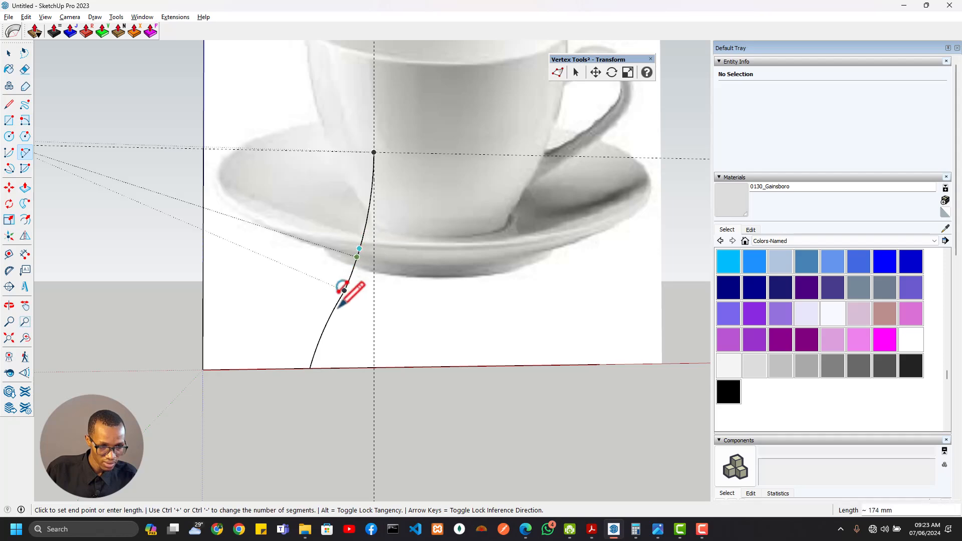
click(329, 318)
scroll(334, 305, up, 3)
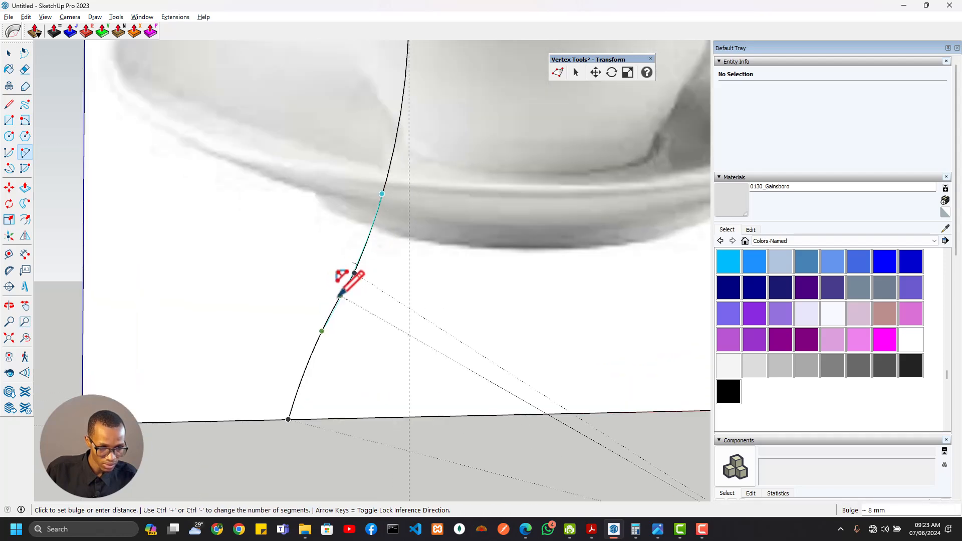
click(347, 285)
Erase the leftover original arc segments beside the new smoothing arc so a single curve remains
scroll(357, 271, up, 2)
key(e)
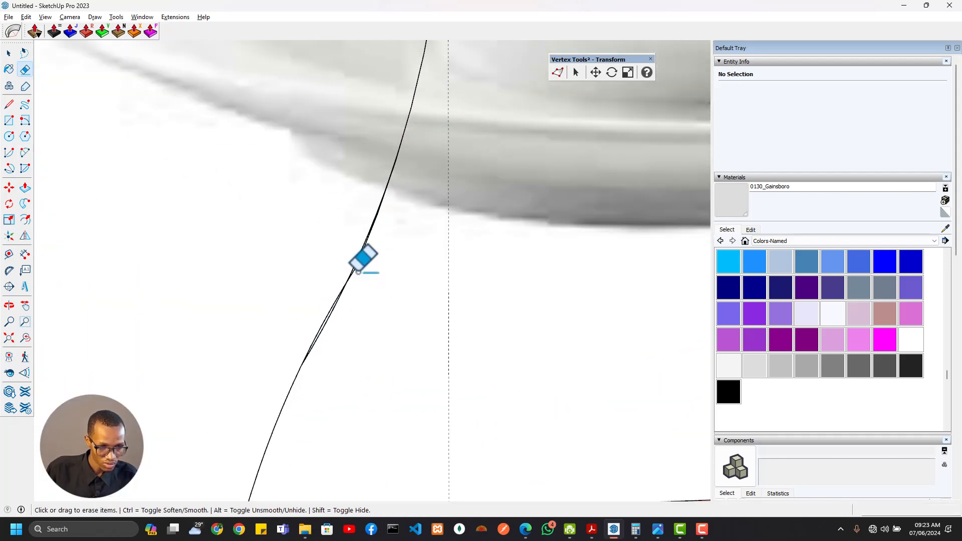
drag(359, 268, 356, 278)
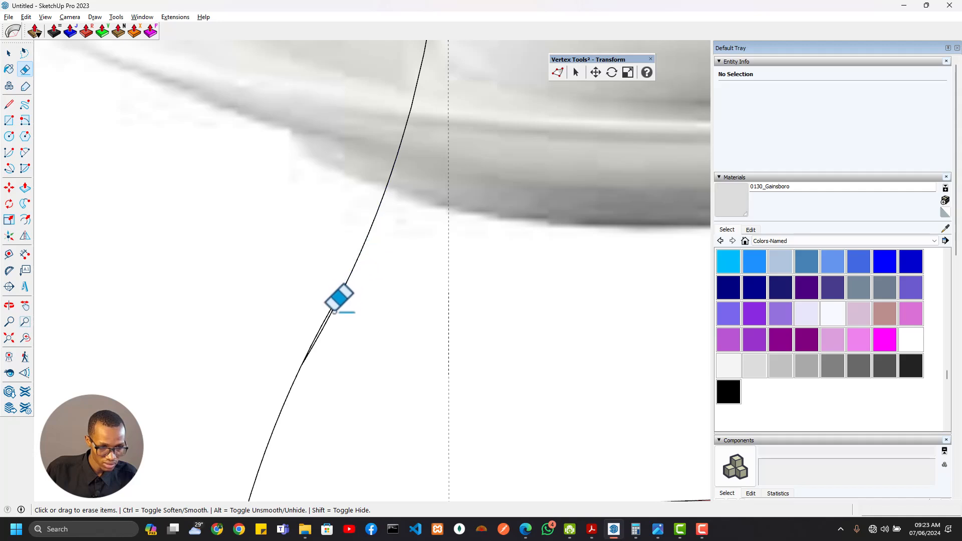
scroll(333, 303, down, 3)
scroll(389, 233, up, 3)
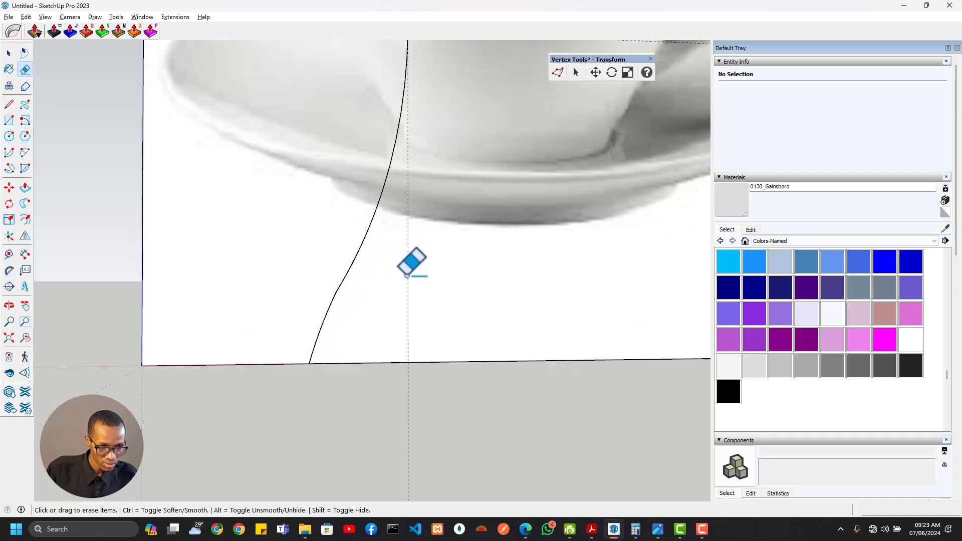
scroll(346, 282, up, 2)
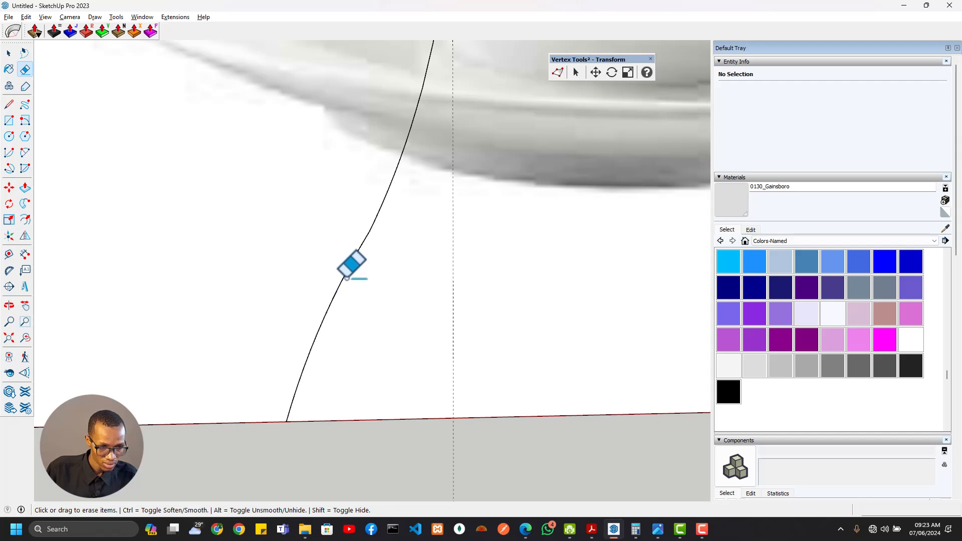
scroll(348, 279, down, 5)
scroll(395, 177, up, 3)
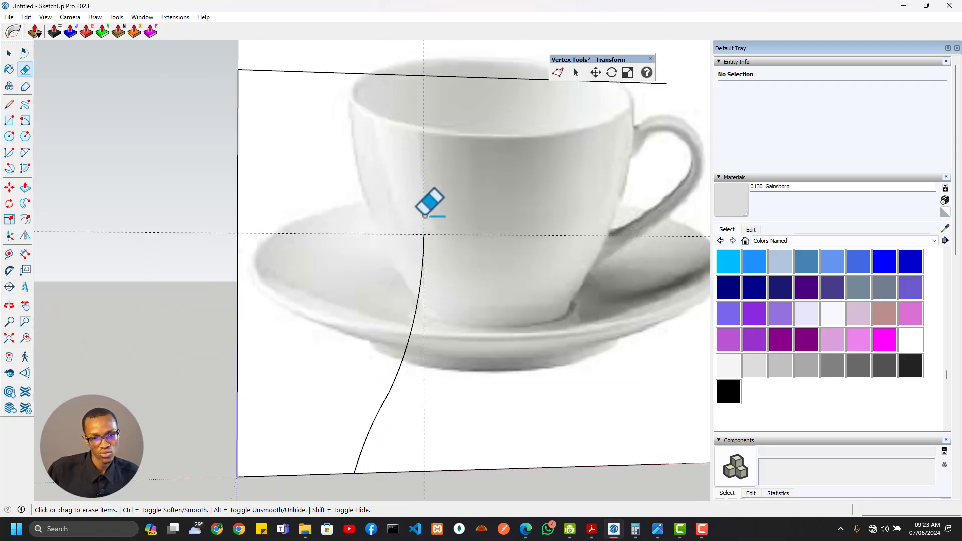
Draw a horizontal line along the guide from the profile curve's upper end to the blue axis, closing the half profile
scroll(428, 219, up, 2)
scroll(428, 230, down, 3)
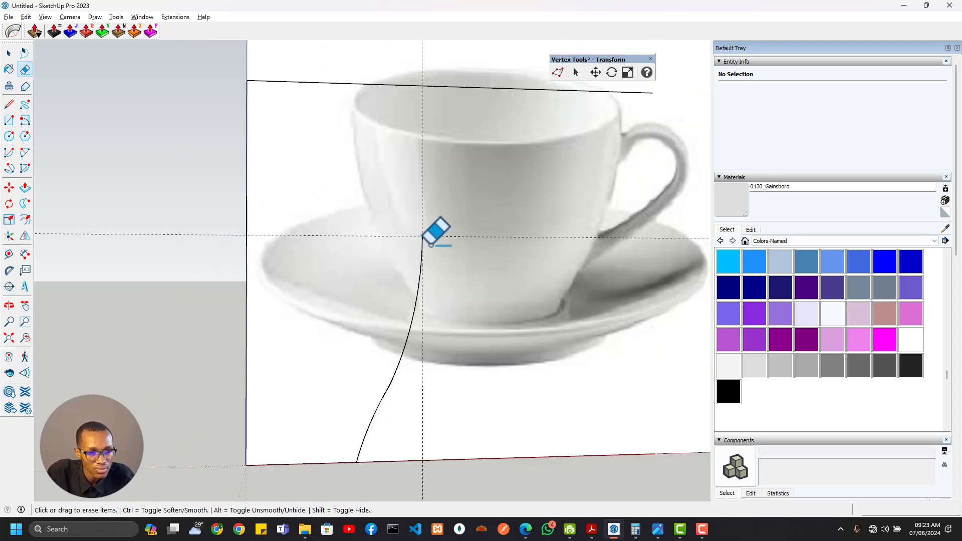
scroll(425, 238, up, 2)
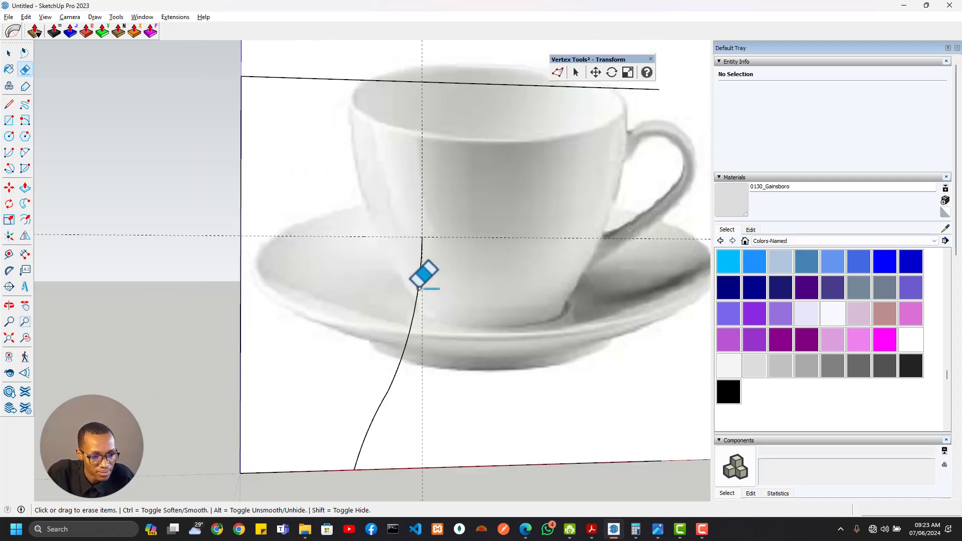
key(l)
click(422, 237)
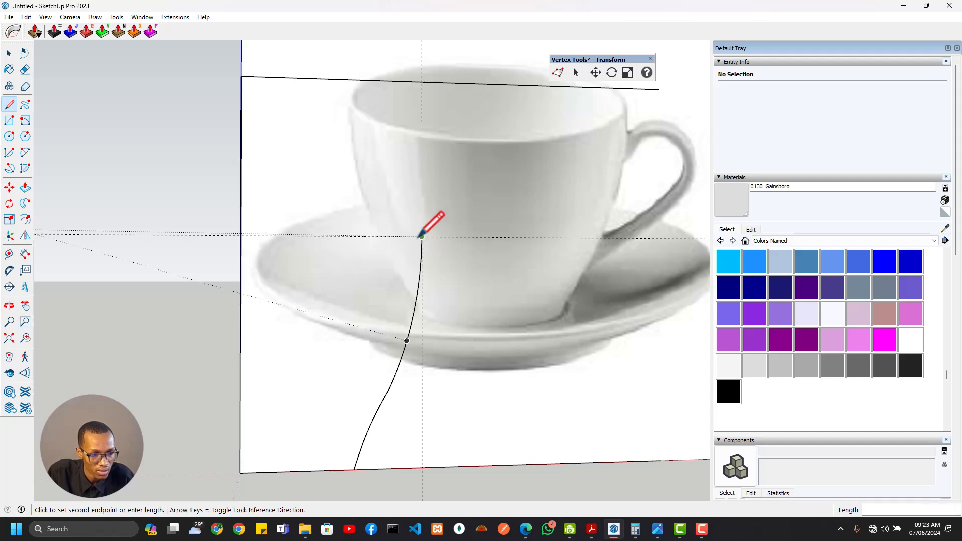
click(240, 235)
scroll(393, 247, up, 3)
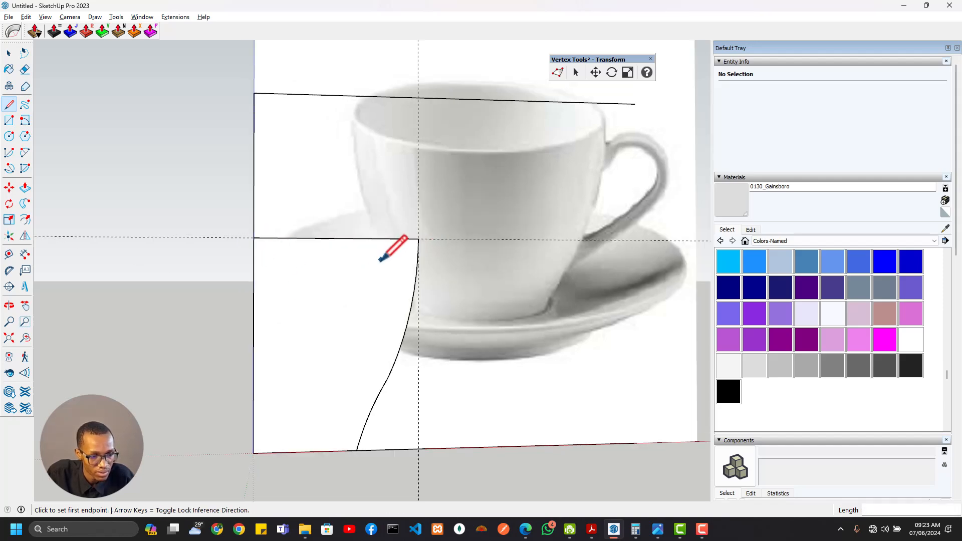
Offset the closed half profile face inward by 30 mm
key(f)
click(402, 297)
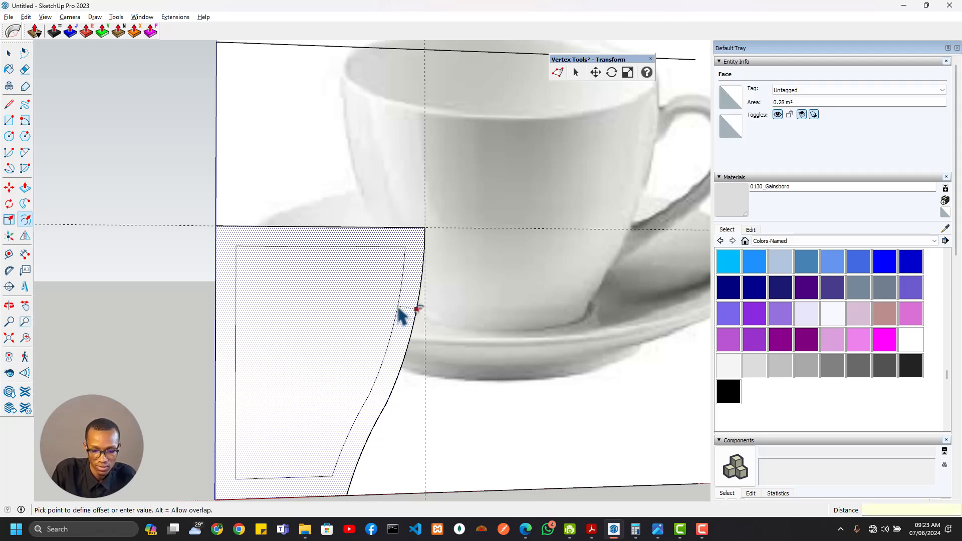
key(Return)
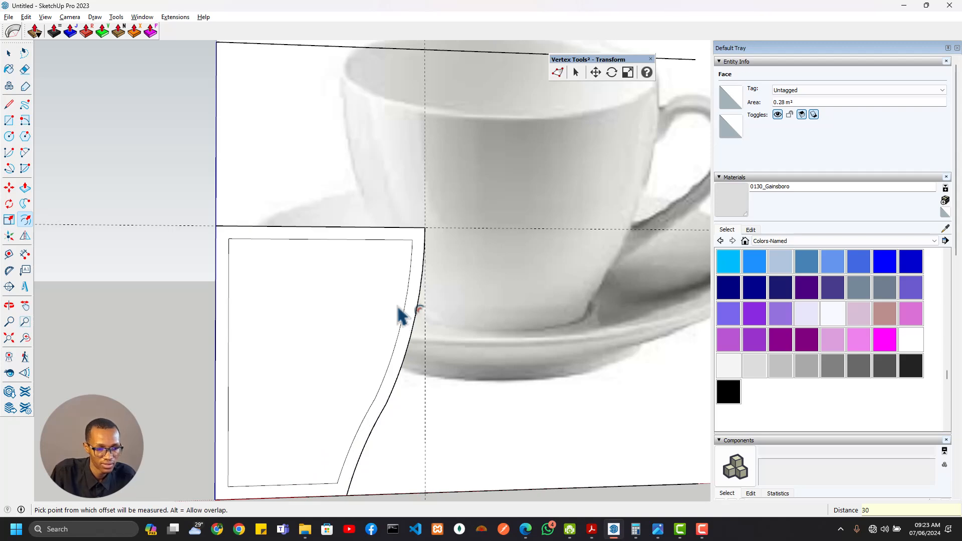
scroll(416, 248, up, 2)
scroll(424, 248, down, 2)
scroll(422, 248, up, 3)
Draw lines joining the offset's upper outer corner to the profile's upper edge and its lower inner corner to the blue axis
key(a)
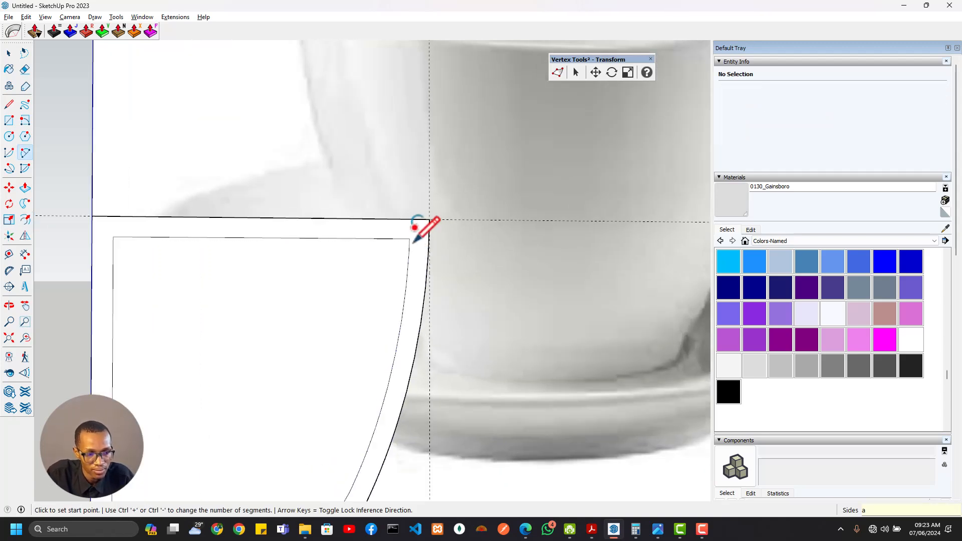
key(l)
click(410, 239)
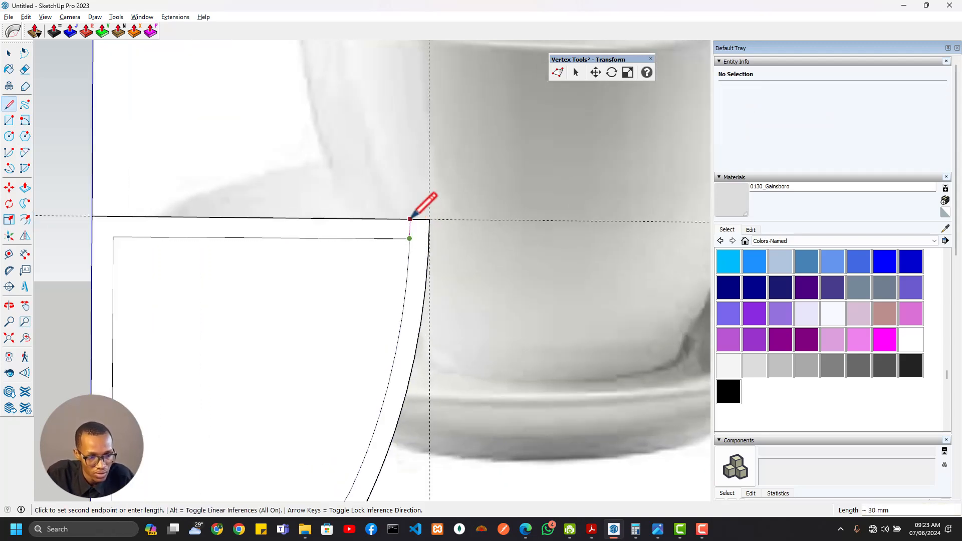
click(410, 219)
scroll(348, 277, down, 3)
shift+middle_drag(308, 315, 357, 185)
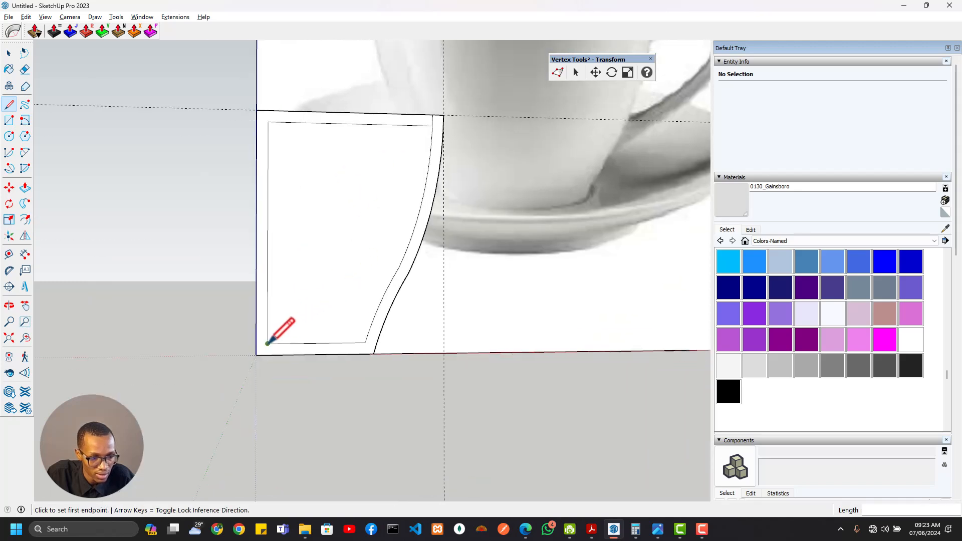
click(267, 344)
click(256, 344)
Erase the offset's vertical edge near the blue axis, the upper horizontal edges outside the wall thickness and the horizontal guide
key(e)
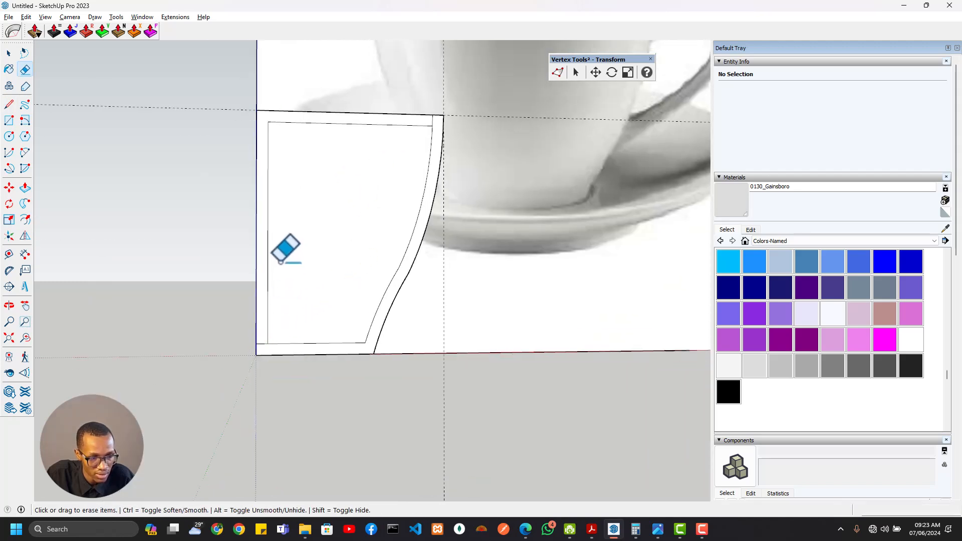
drag(280, 263, 248, 253)
mouse_move(302, 144)
mouse_down()
mouse_move(296, 113)
mouse_move(269, 142)
mouse_move(283, 116)
mouse_move(397, 122)
mouse_up()
key(ctrl+z)
key(space)
key(e)
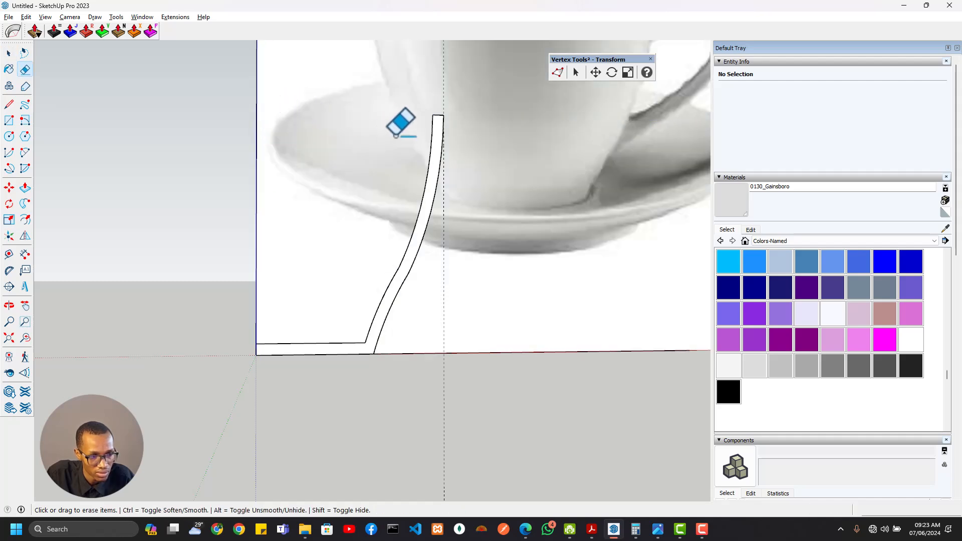
Round the cup wall's upper end with a tangent arc about 30 mm wide, and erase the leftover corner edges and the vertical guide
shift+middle_drag(398, 122, 268, 204)
scroll(339, 197, up, 2)
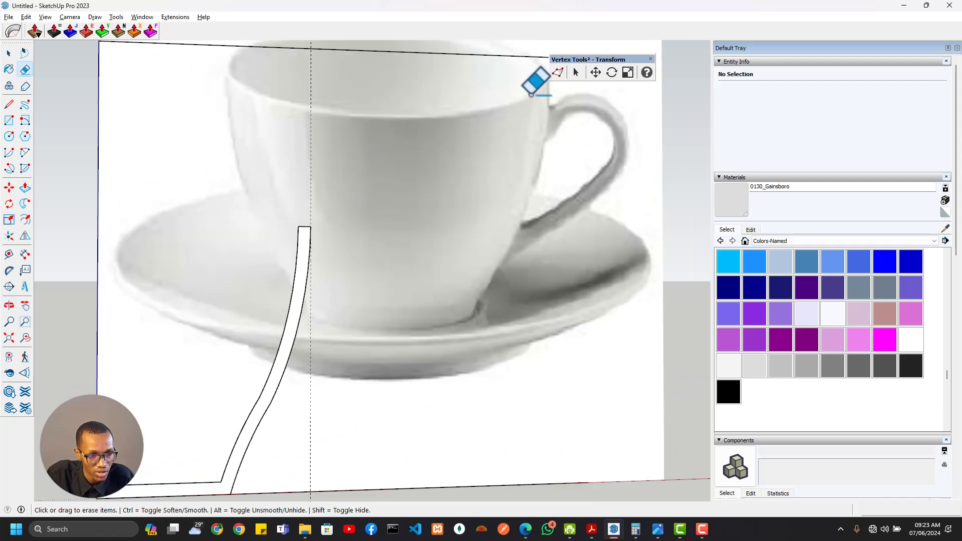
scroll(306, 240, up, 3)
key(a)
scroll(328, 210, up, 2)
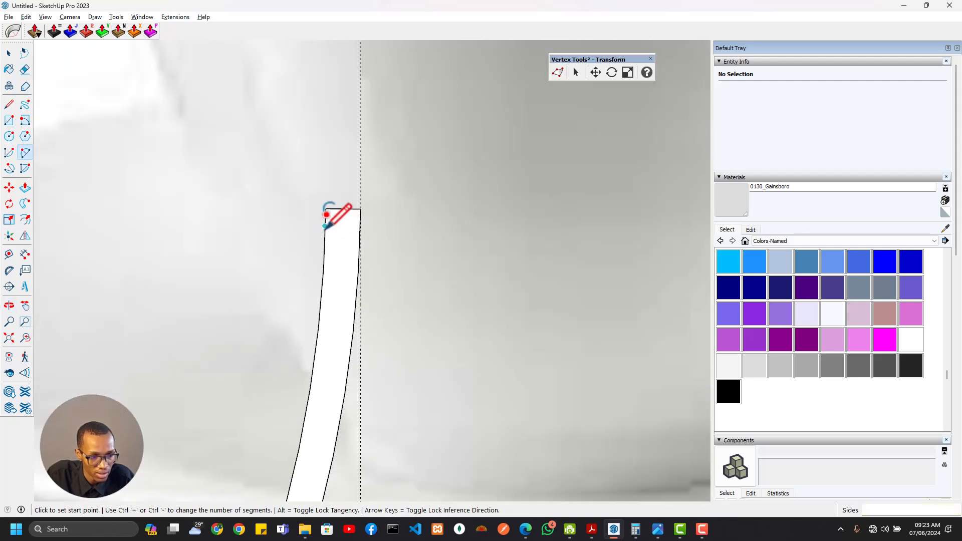
click(325, 232)
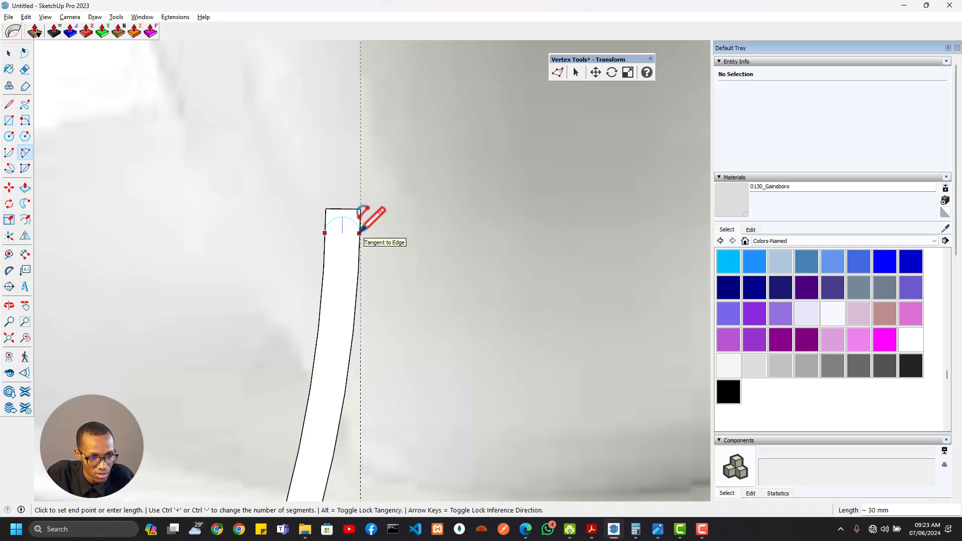
click(359, 232)
key(e)
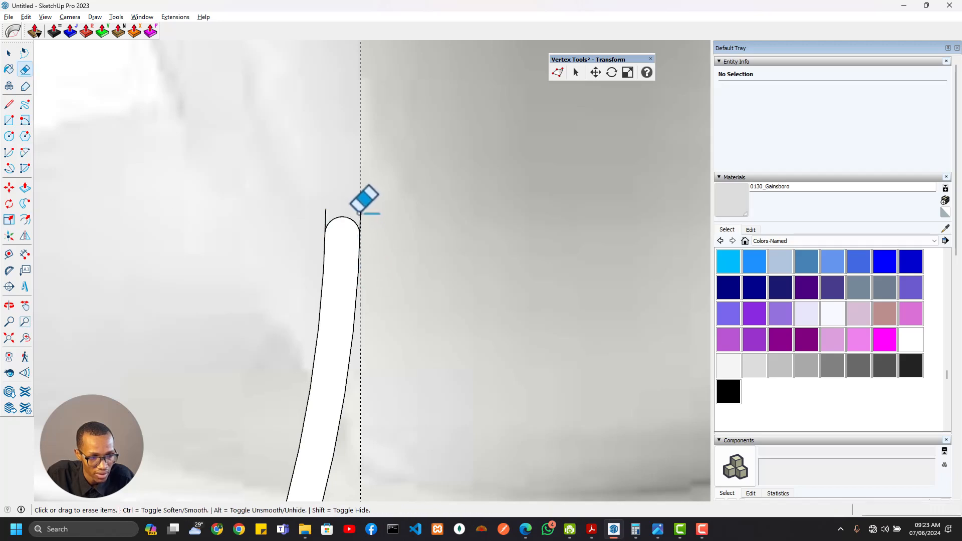
shift+scroll(345, 216, down, 6)
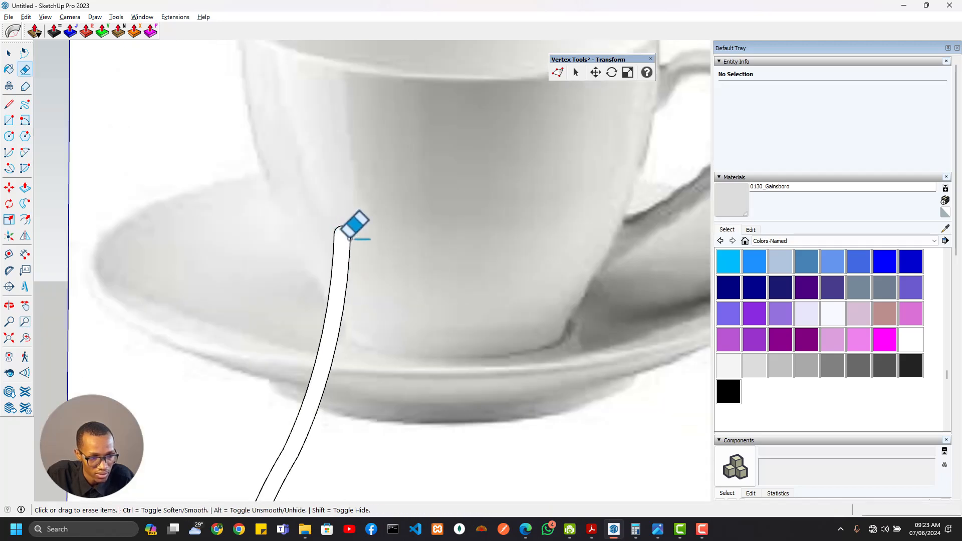
Erase the horizontal line across the pictured cup's rim and delete the long edge on the blue axis above the profile
mouse_move(319, 300)
middle_down()
mouse_move(350, 266)
mouse_move(380, 258)
mouse_move(225, 387)
mouse_move(309, 346)
mouse_move(309, 335)
middle_up()
drag(362, 89, 351, 125)
key(space)
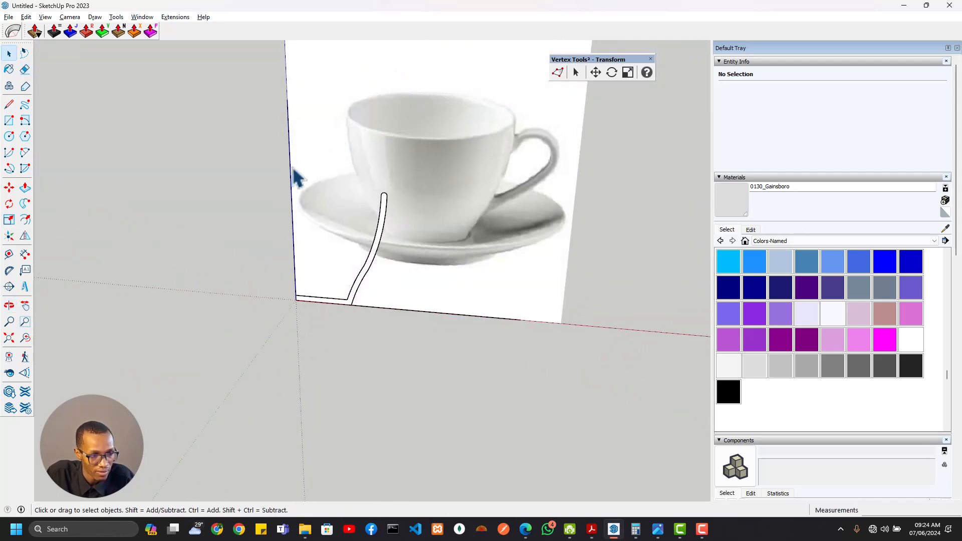
click(292, 169)
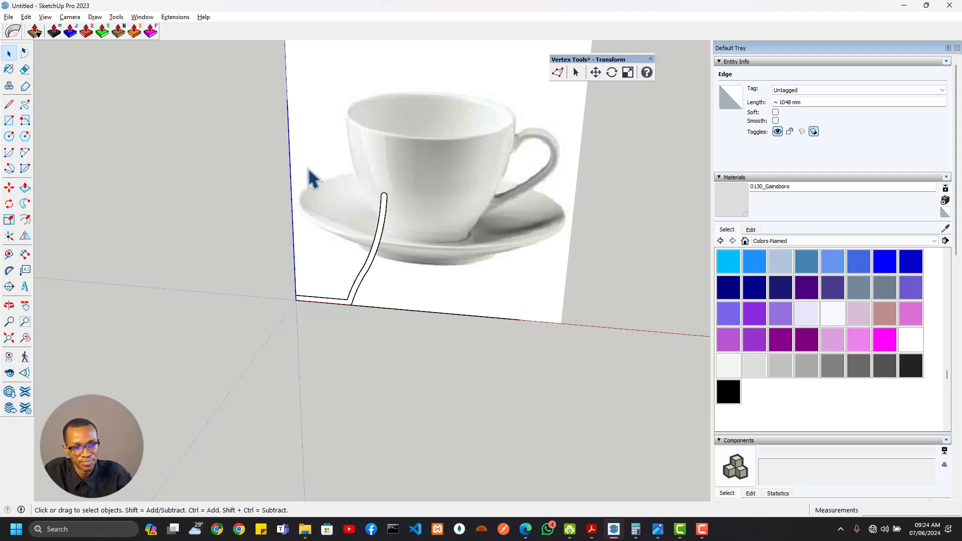
key(Delete)
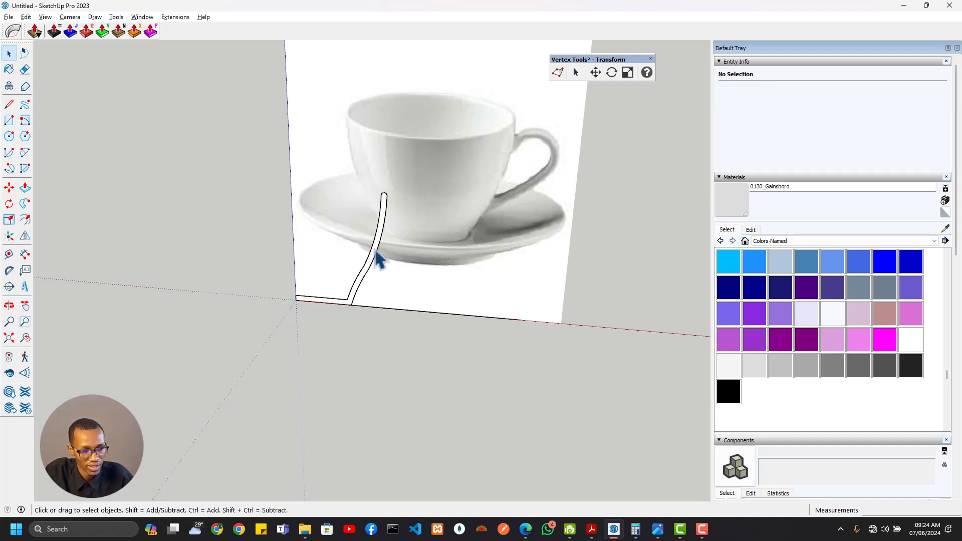
Group the entire cup profile under the instance name Tea Cup and hide the group
triple_click(378, 260)
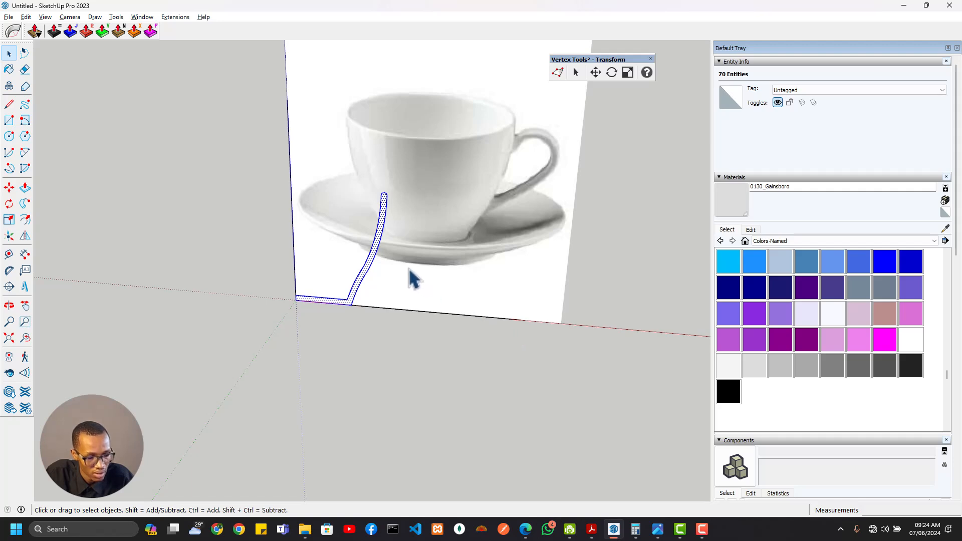
key(m)
click(377, 270)
key(Escape)
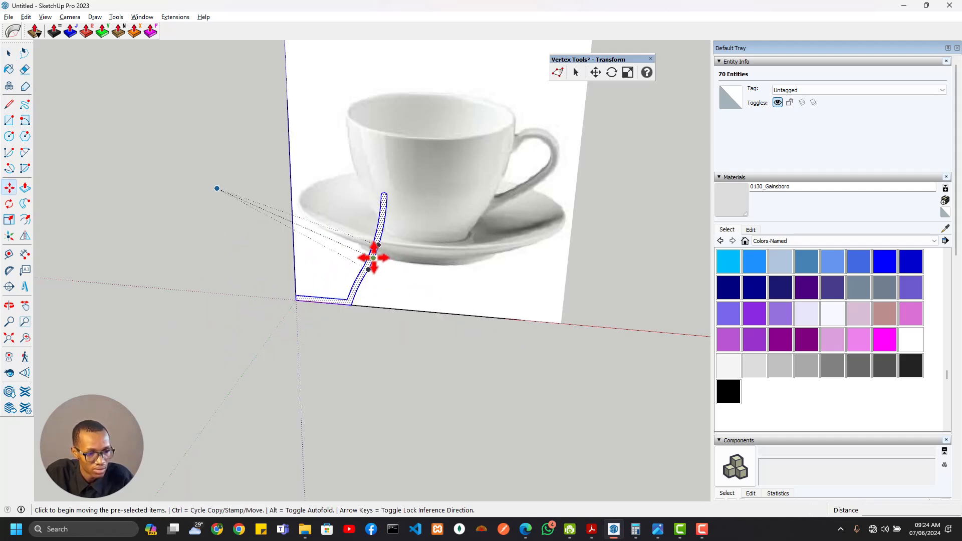
right_click(374, 258)
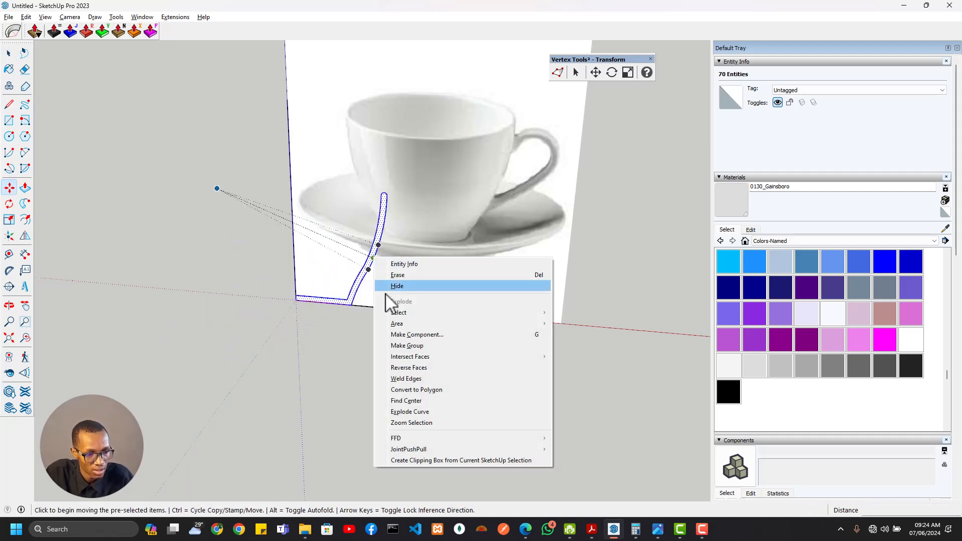
click(423, 346)
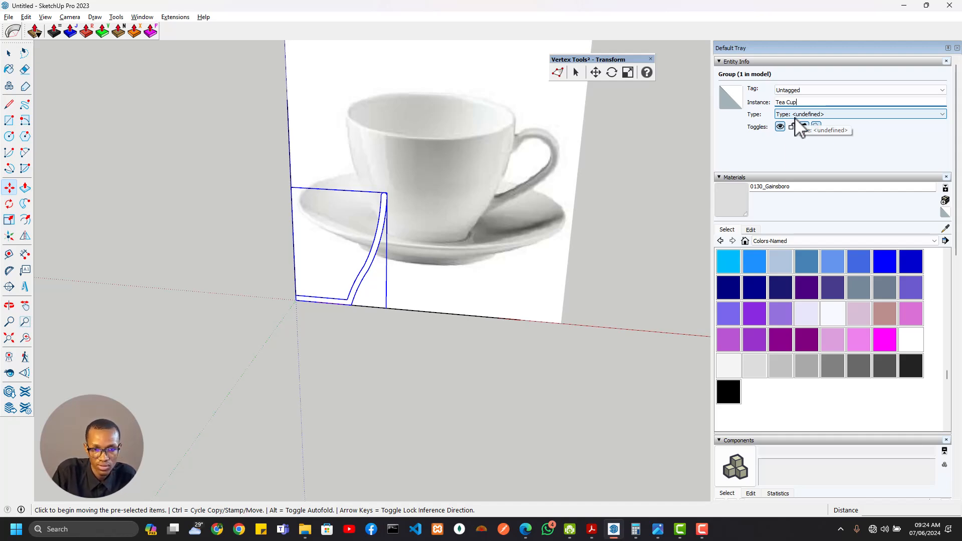
click(780, 126)
Draw a vertical rectangle about 383 mm by 30 mm at the origin, between the blue axis and the red axis
scroll(359, 274, up, 2)
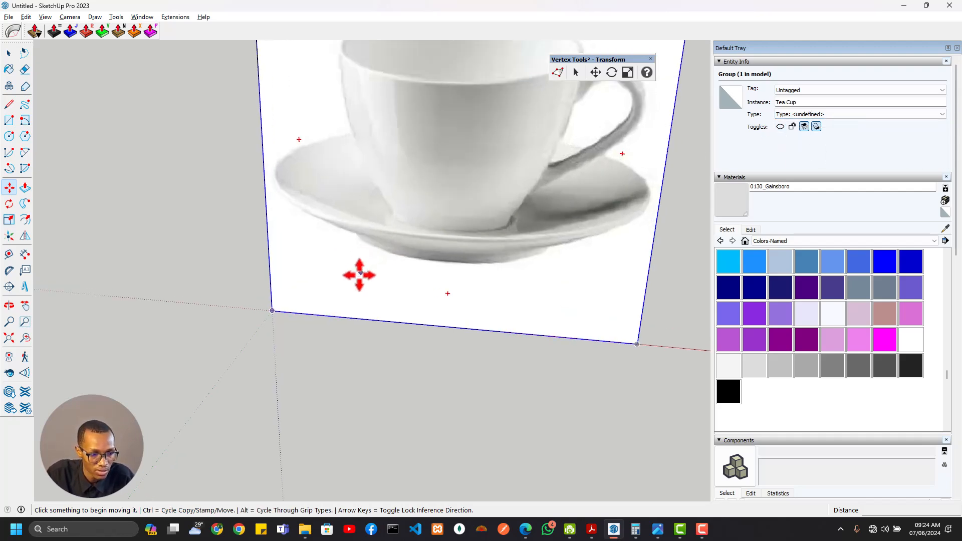
scroll(359, 275, up, 1)
middle_drag(360, 274, 376, 285)
key(ctrl+t)
middle_drag(375, 355, 383, 348)
key(l)
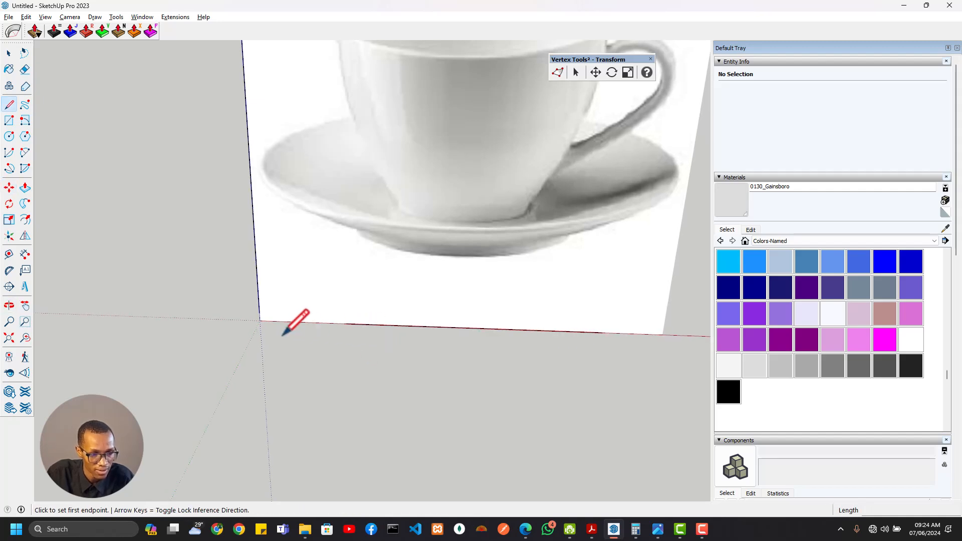
key(r)
click(259, 314)
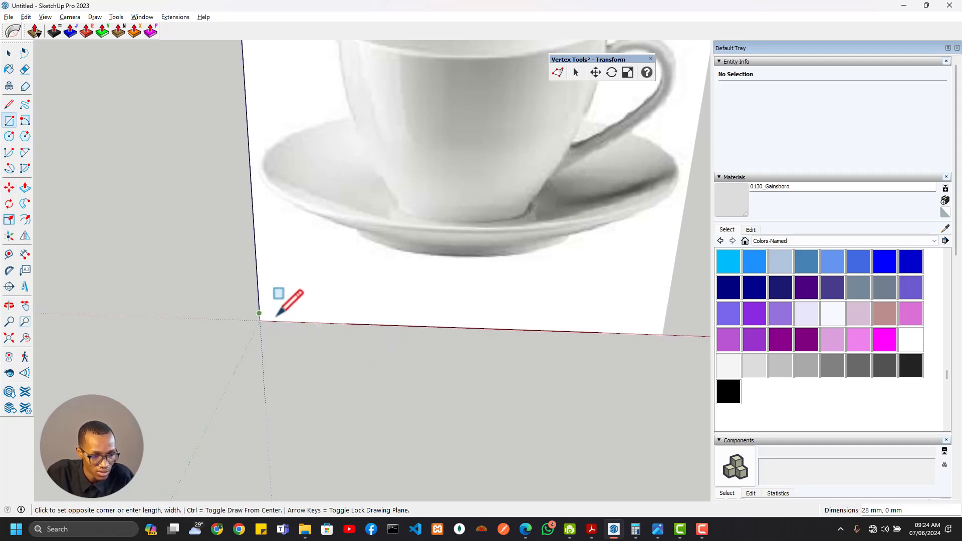
click(367, 323)
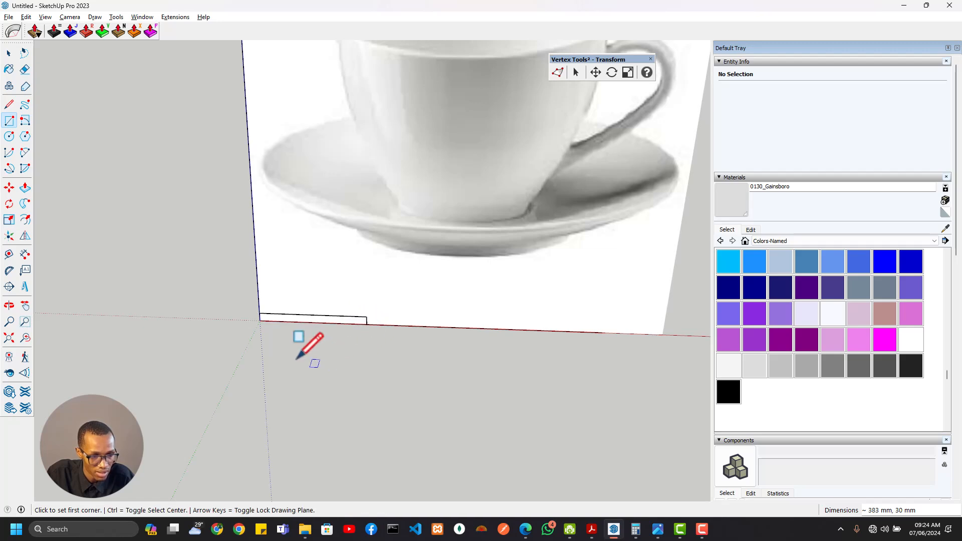
Place a horizontal guide about 76 mm above the rectangle's upper edge and a vertical guide about 738 mm from the blue axis
middle_drag(301, 346, 325, 281)
key(t)
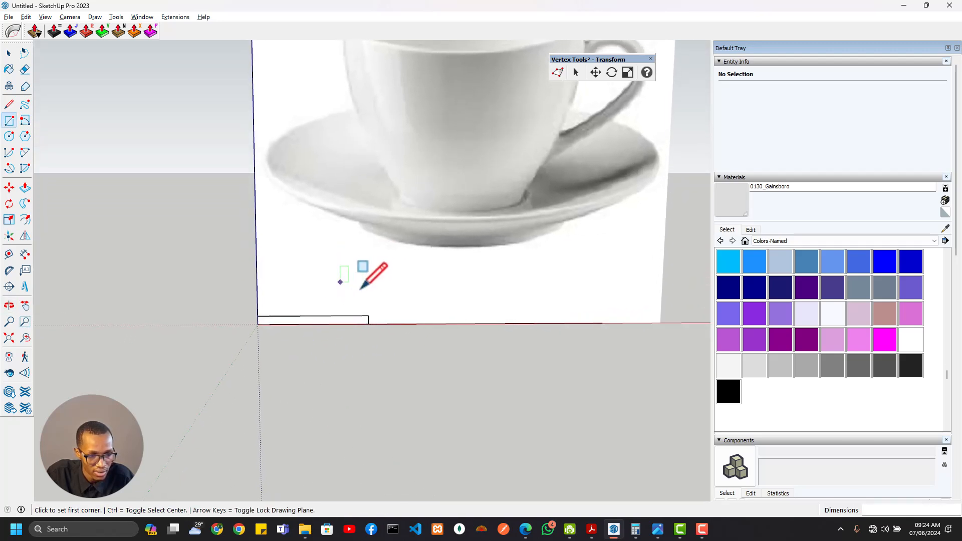
click(356, 316)
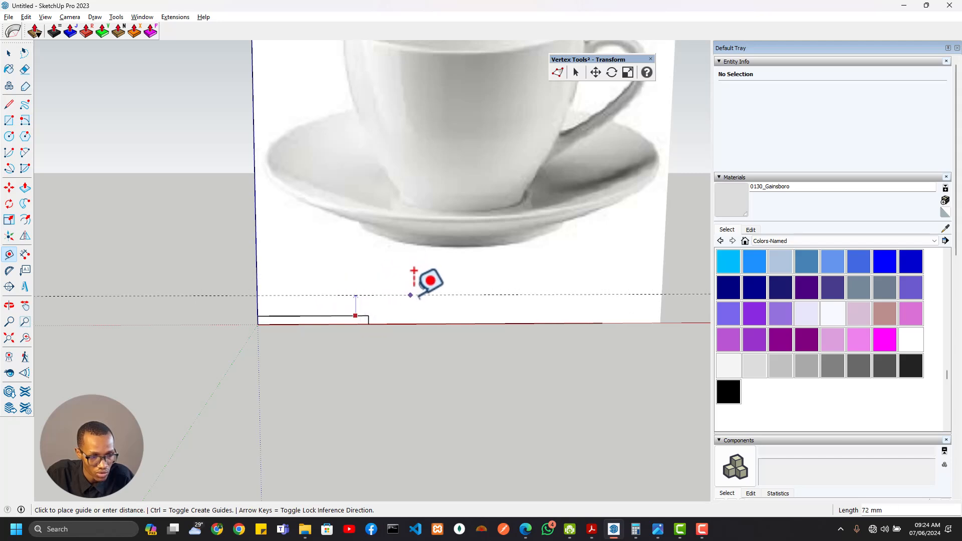
click(404, 293)
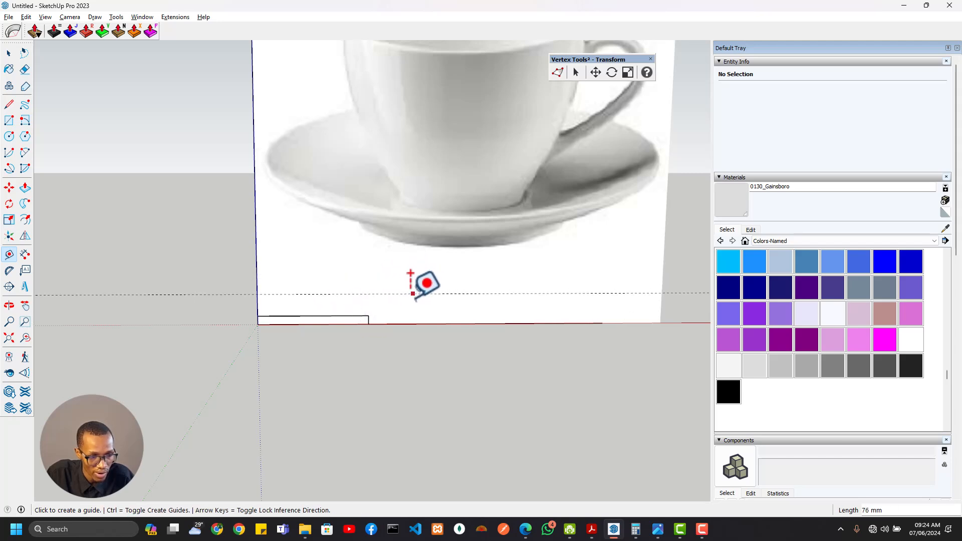
click(257, 303)
click(473, 283)
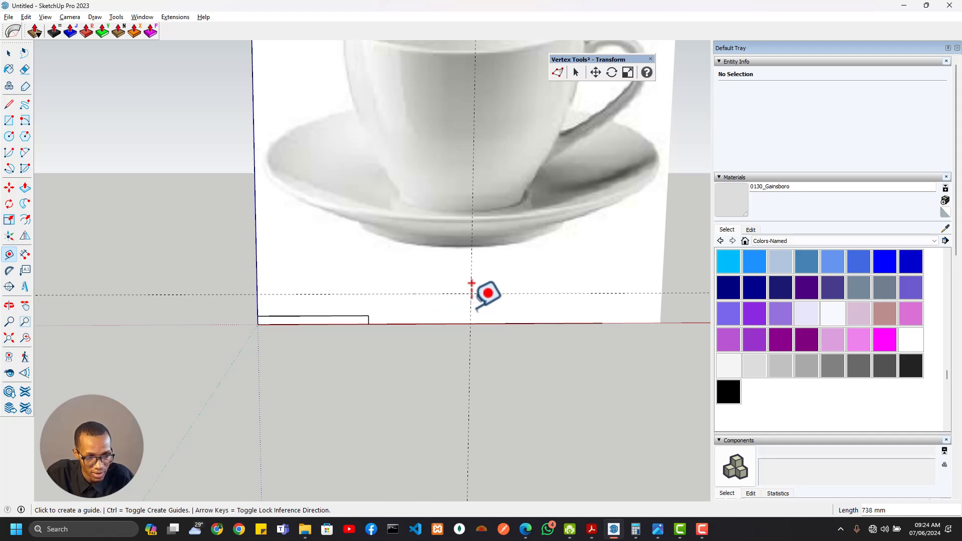
Draw a two-point arc from the rectangle's free upper corner to the guides' intersection with a bulge of about 9 mm
key(a)
scroll(463, 300, up, 1)
scroll(463, 310, up, 1)
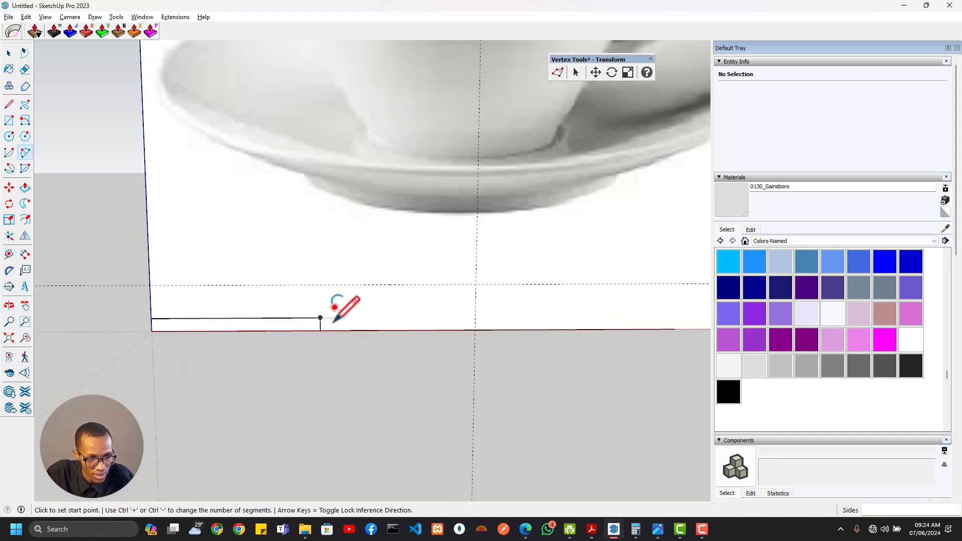
click(320, 317)
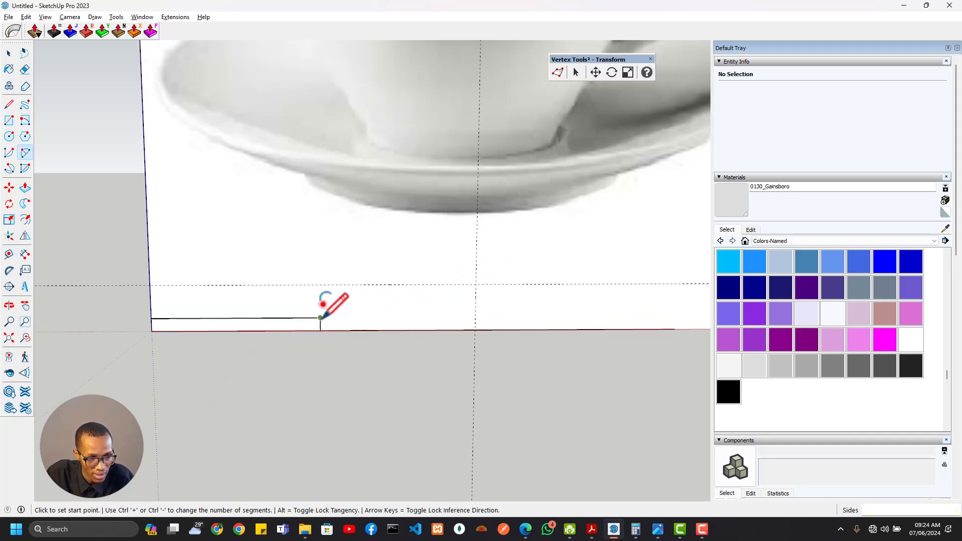
click(476, 284)
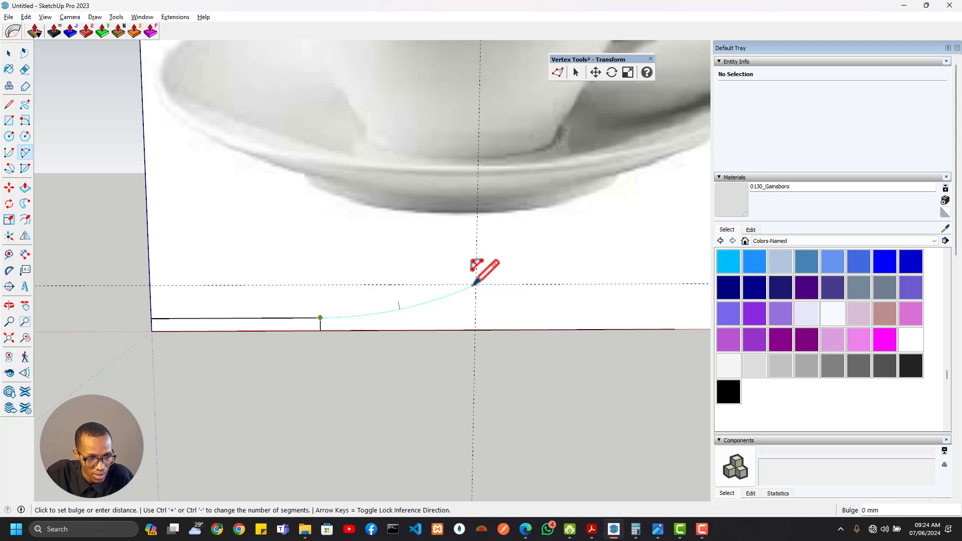
click(416, 301)
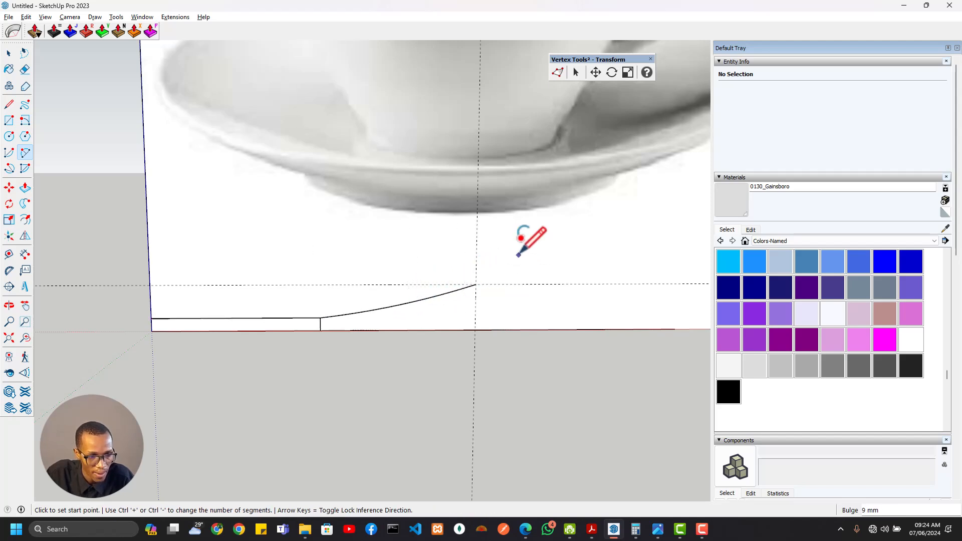
Draw a horizontal line from the arc's outer end to the blue axis and erase the edge dividing the two faces
key(l)
click(475, 284)
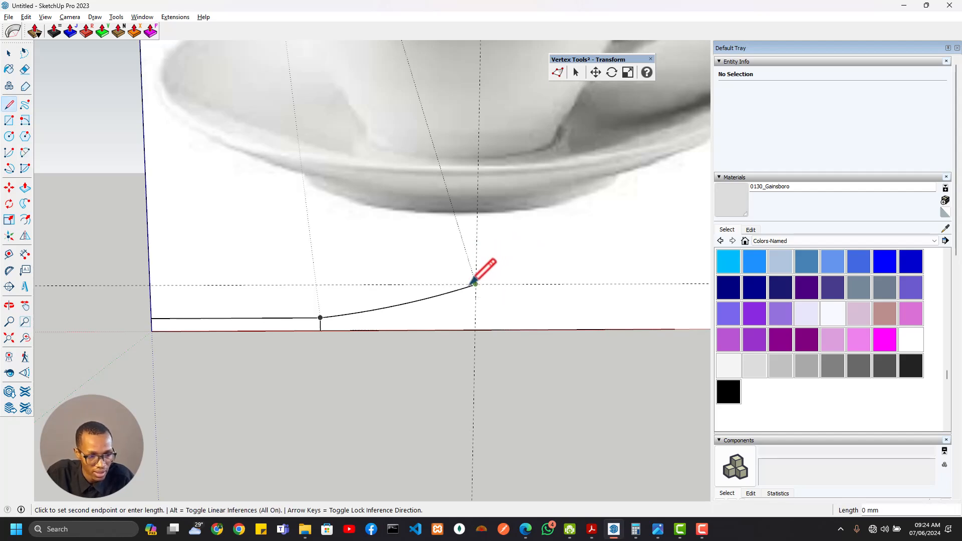
click(150, 286)
key(f)
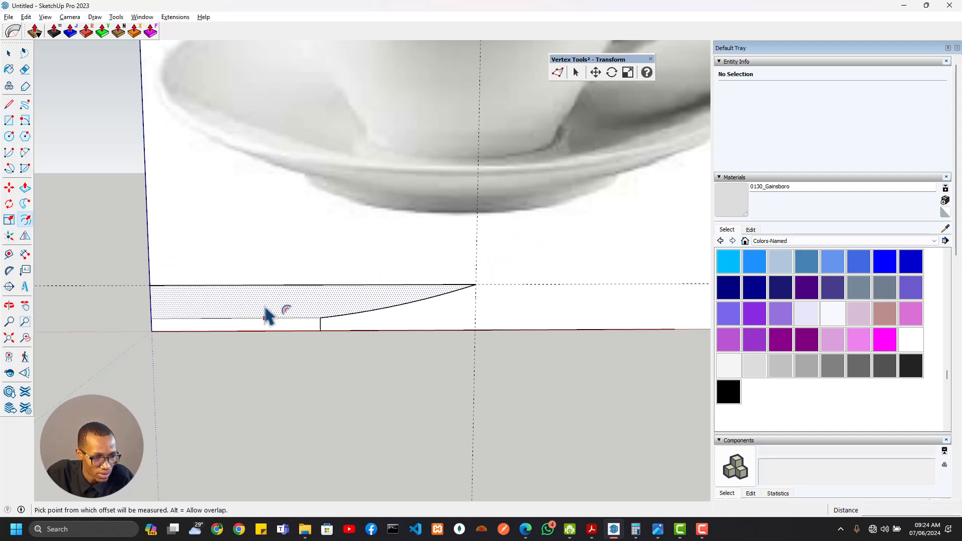
click(265, 318)
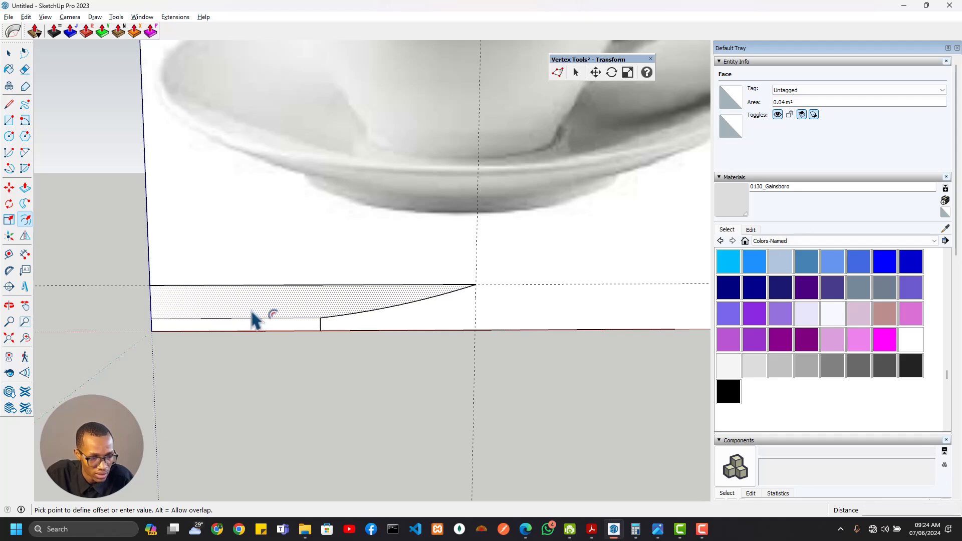
key(e)
Offset the merged saucer face's outline inward to form the wall thickness
key(f)
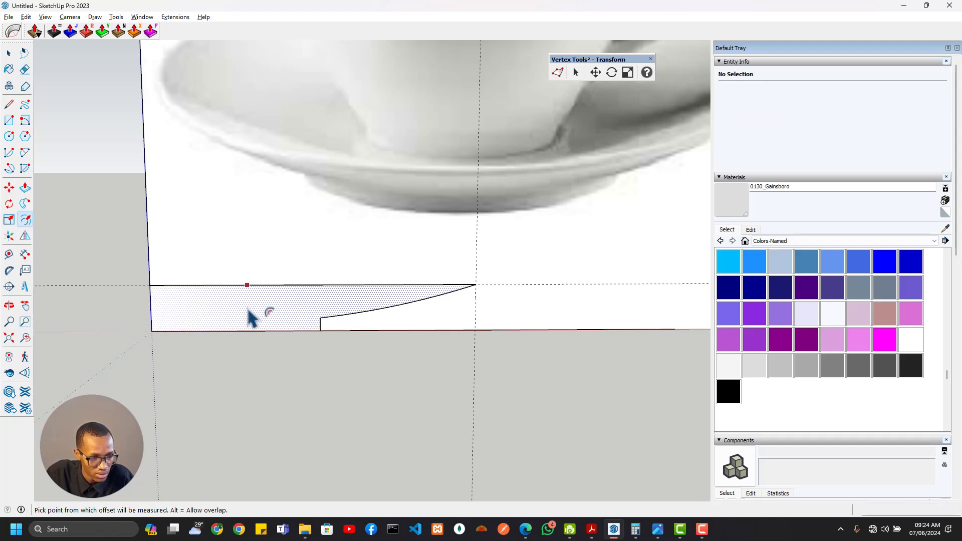
click(250, 308)
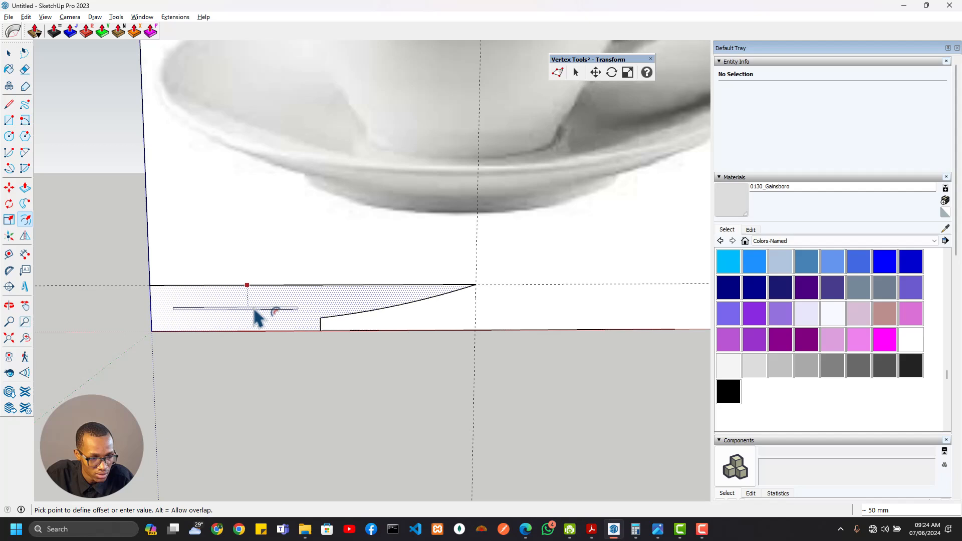
click(359, 301)
key(Escape)
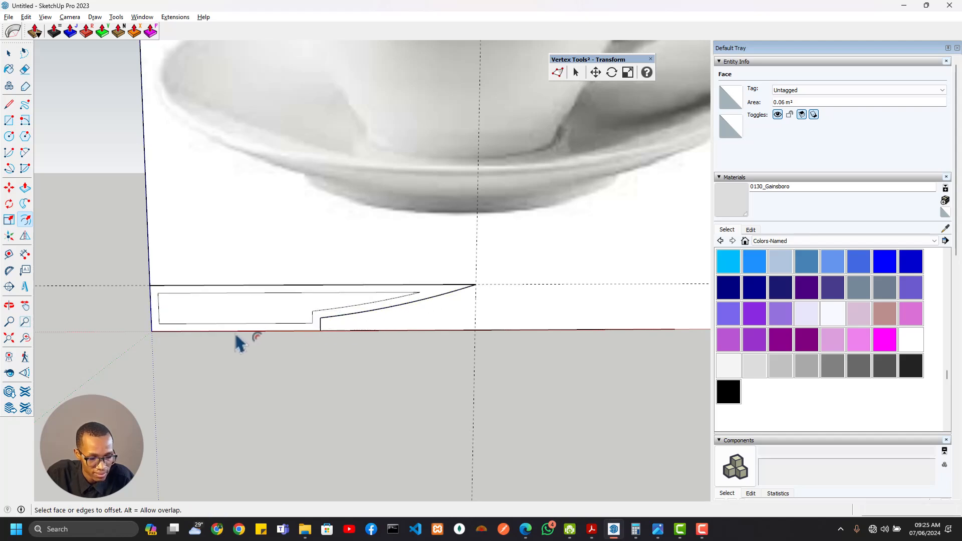
key(l)
click(159, 323)
key(Escape)
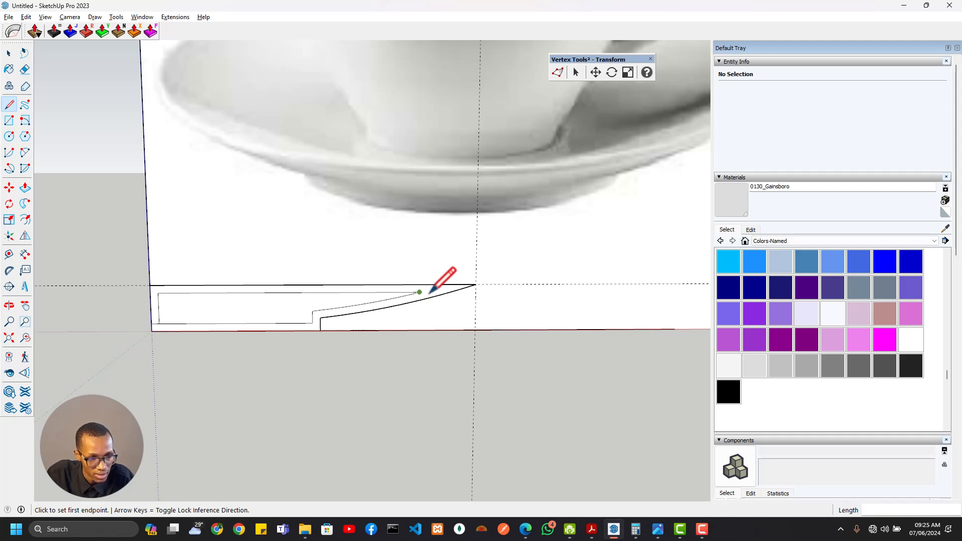
Draw an arc with a bulge of about 6 mm from the outer curve near its tip to the inner outline's pointed corner
scroll(426, 291, up, 2)
key(a)
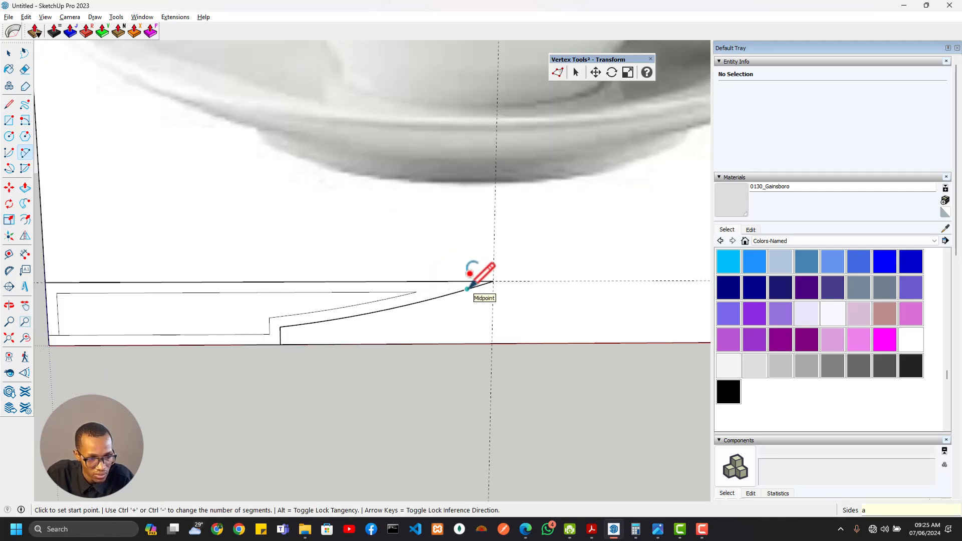
click(467, 290)
click(416, 292)
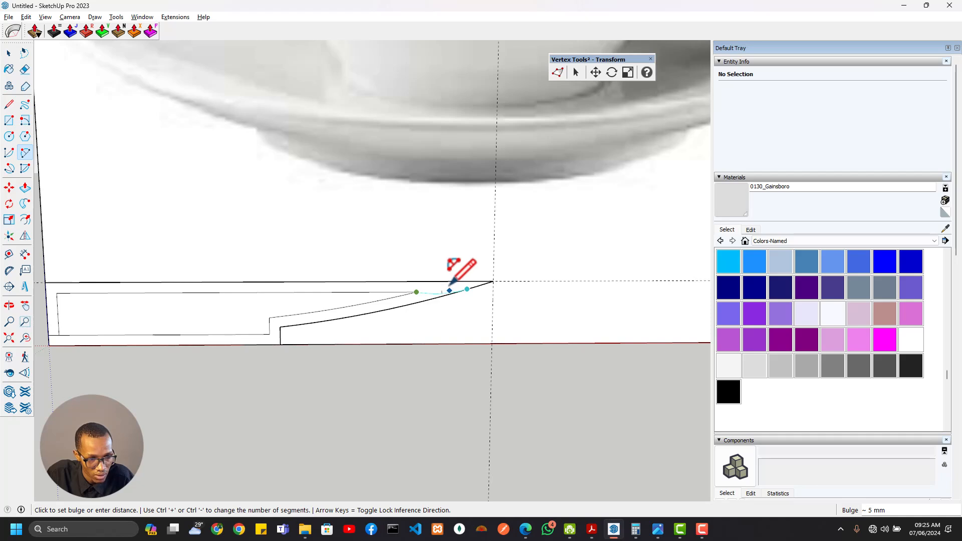
scroll(449, 283, up, 2)
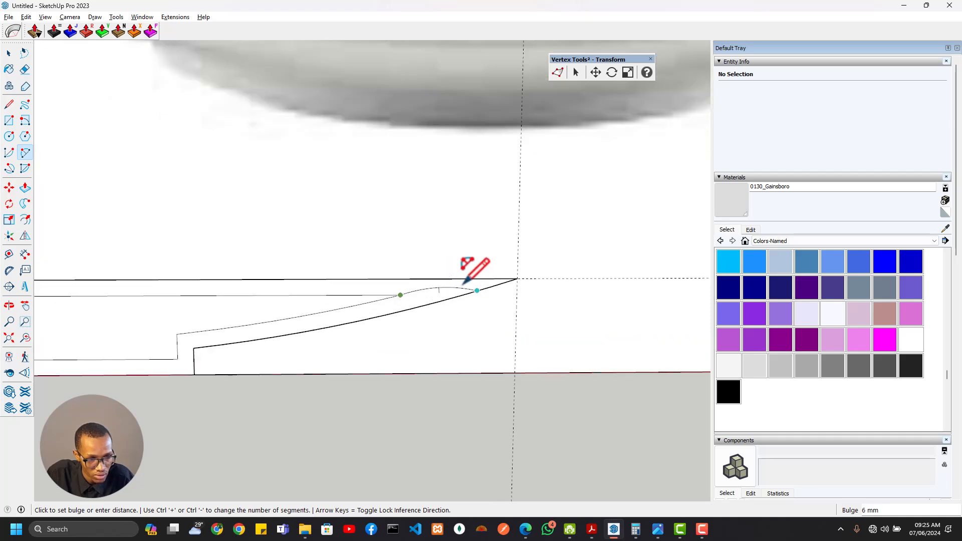
click(464, 284)
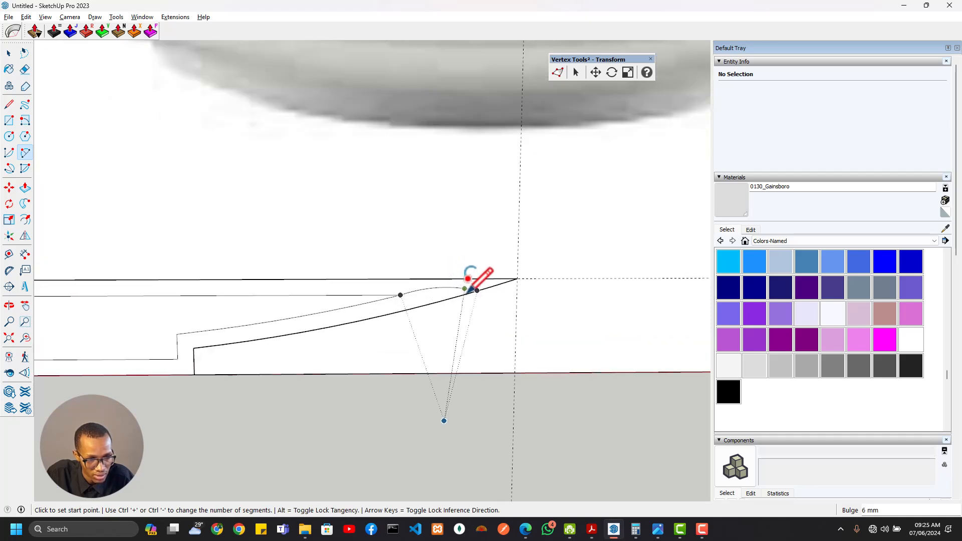
click(457, 288)
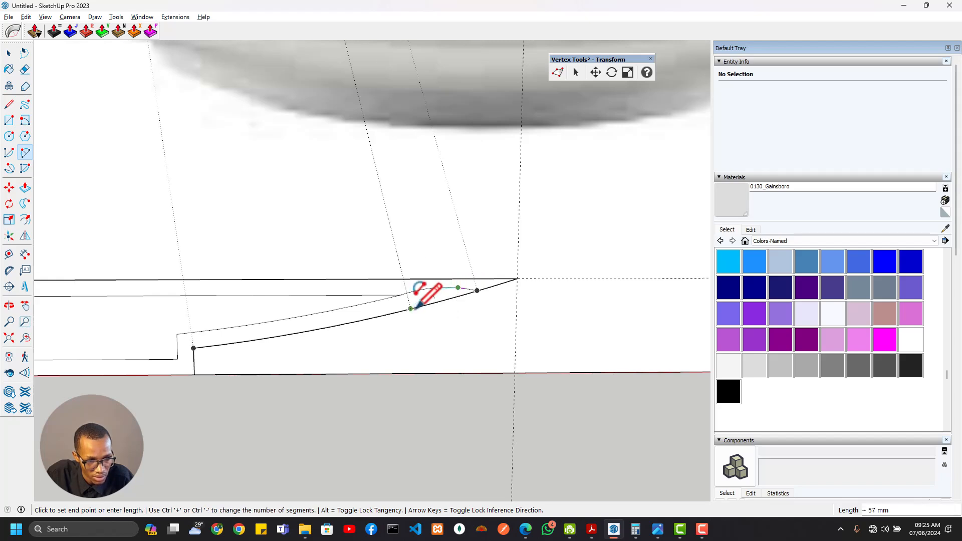
click(411, 309)
scroll(454, 286, up, 3)
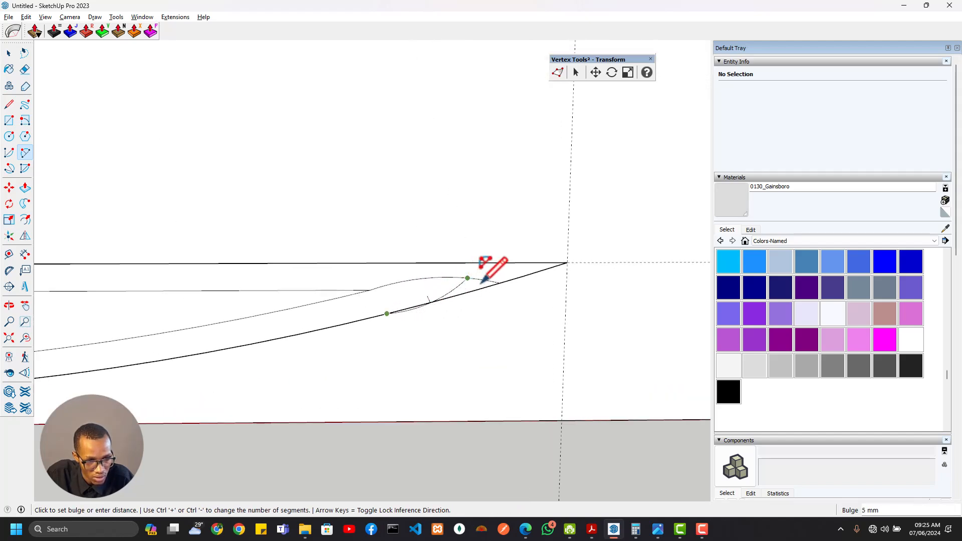
key(Escape)
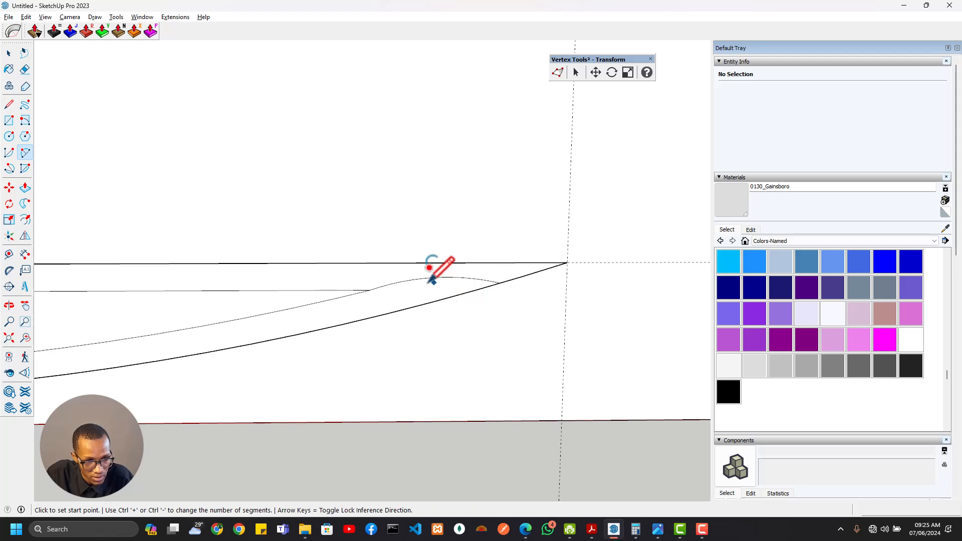
Draw a rounding arc with a bulge of about 8 mm from the small upper arc to the saucer's outer curve
click(423, 278)
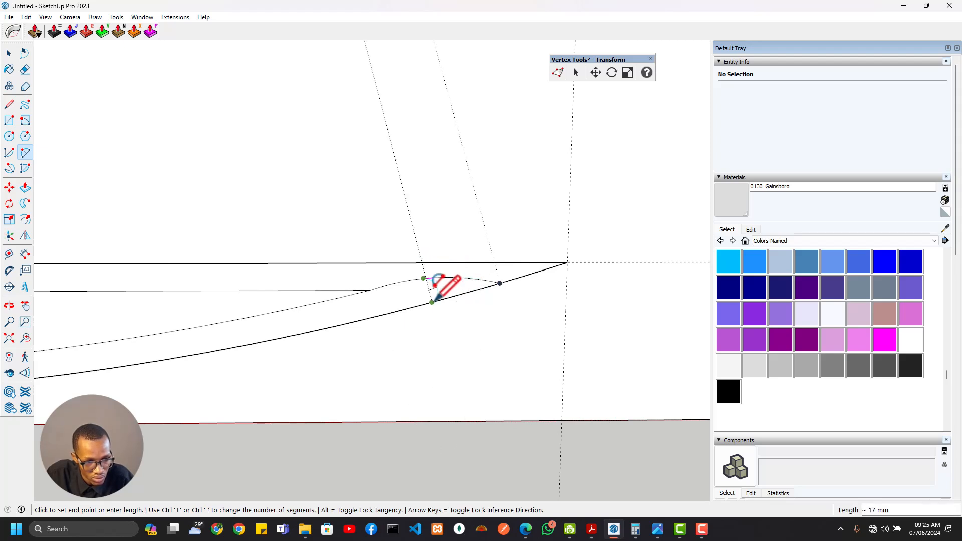
click(432, 302)
scroll(441, 293, up, 2)
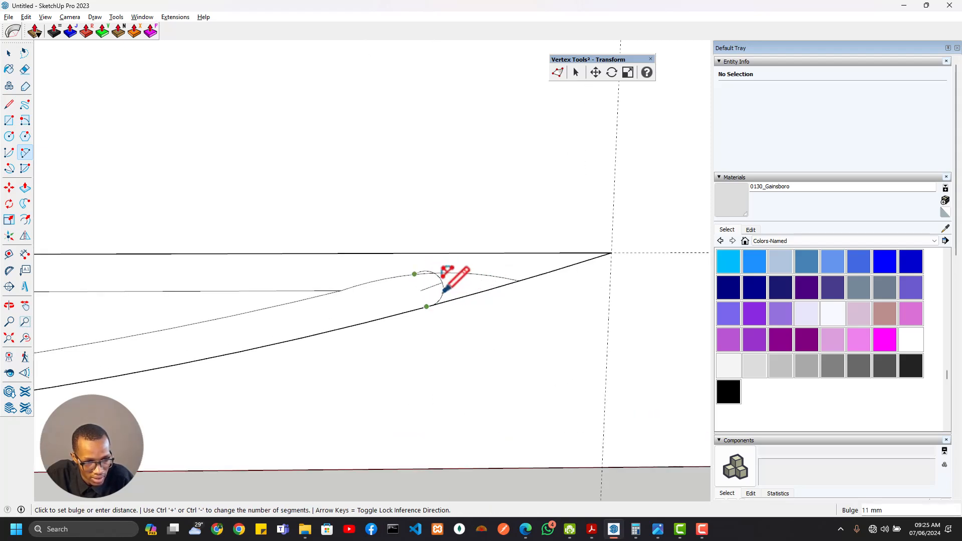
click(440, 291)
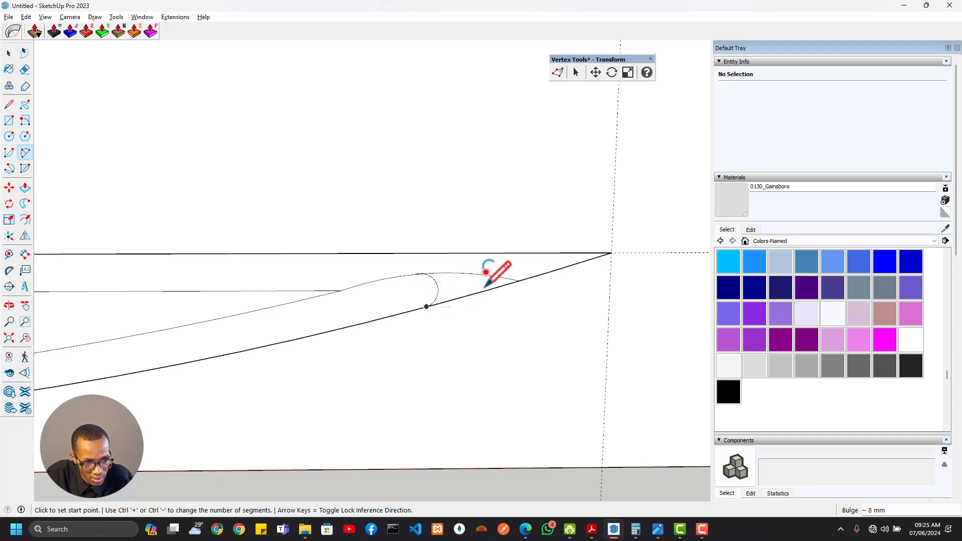
Erase the leftover edges beyond the rounded rim, along with the outer closing line and the horizontal guide
scroll(433, 273, up, 3)
key(e)
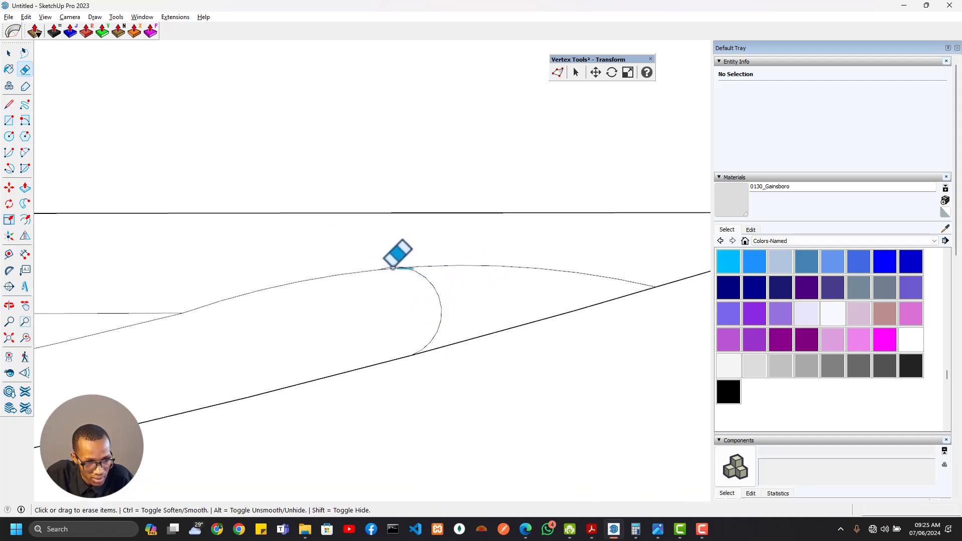
click(435, 266)
mouse_move(499, 323)
mouse_down()
mouse_move(502, 335)
mouse_move(489, 343)
mouse_up()
scroll(489, 342, down, 1)
scroll(506, 311, down, 3)
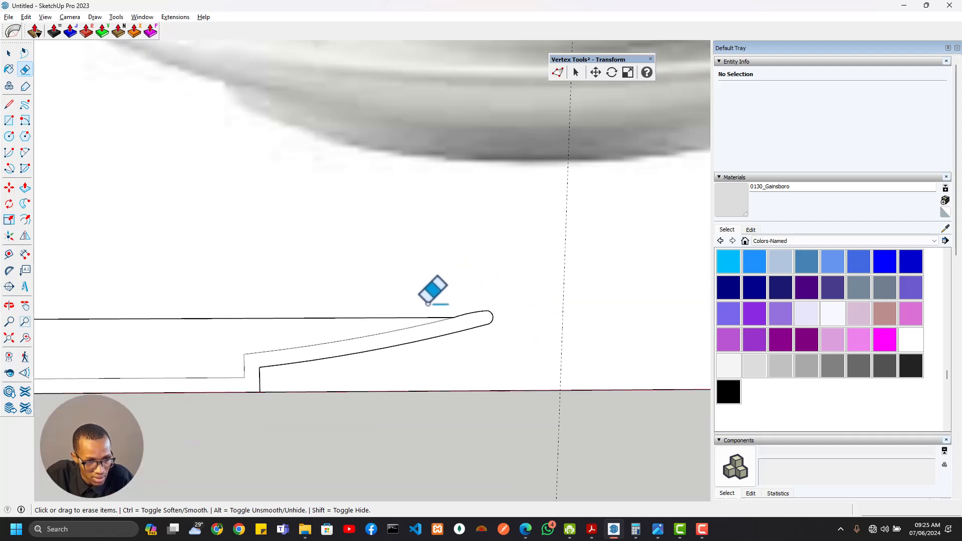
Erase the inner outline's upper line and its leftover vertical edge beside the blue axis
drag(347, 324, 340, 335)
scroll(306, 343, down, 4)
shift+middle_drag(338, 335, 444, 311)
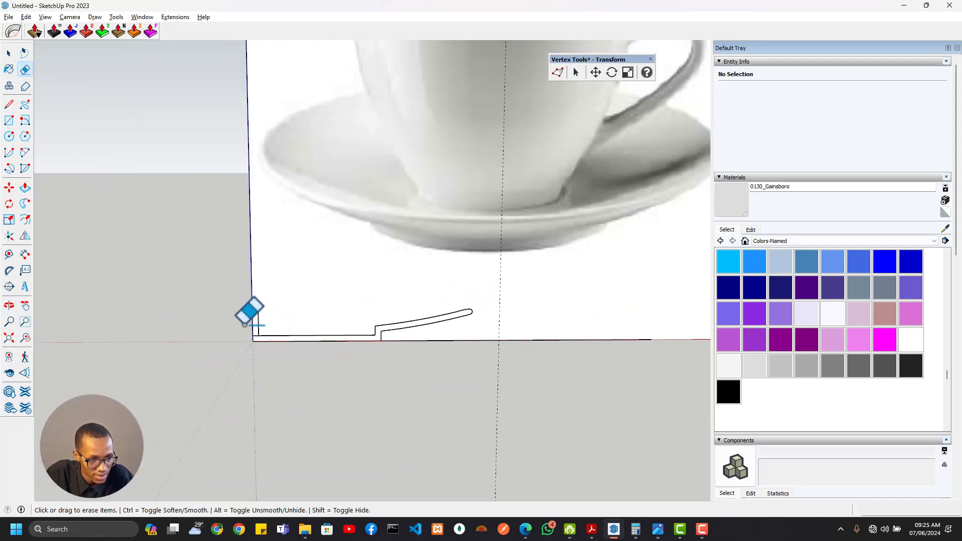
mouse_move(265, 320)
mouse_down()
mouse_move(254, 321)
mouse_move(284, 307)
mouse_move(268, 322)
mouse_up()
key(Escape)
Group the entire saucer profile and give the group the instance name Sosa
key(space)
triple_click(350, 338)
scroll(381, 335, down, 2)
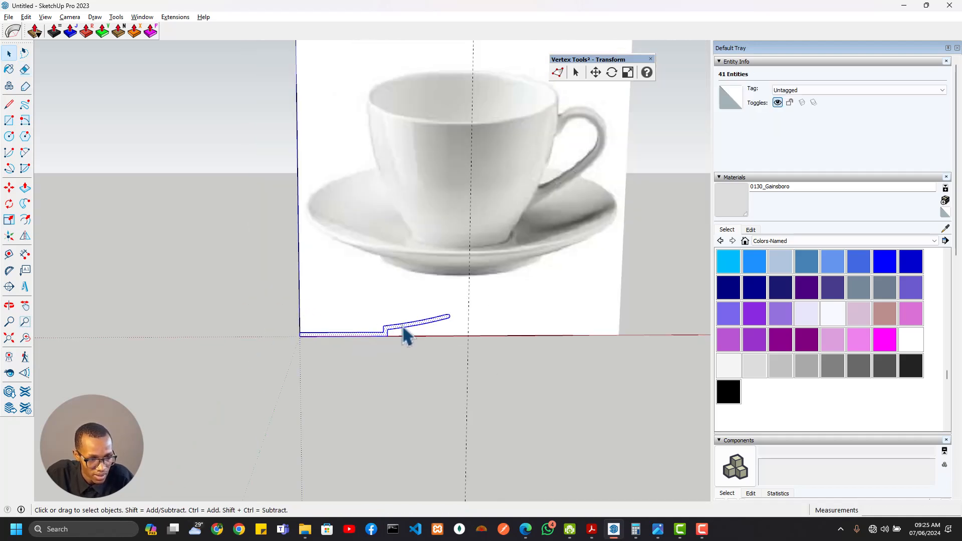
right_click(403, 327)
click(450, 413)
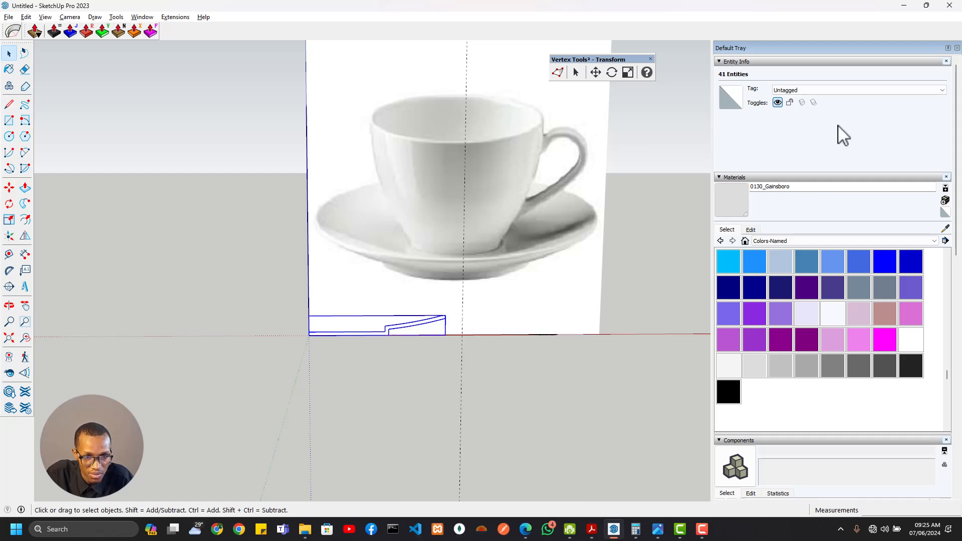
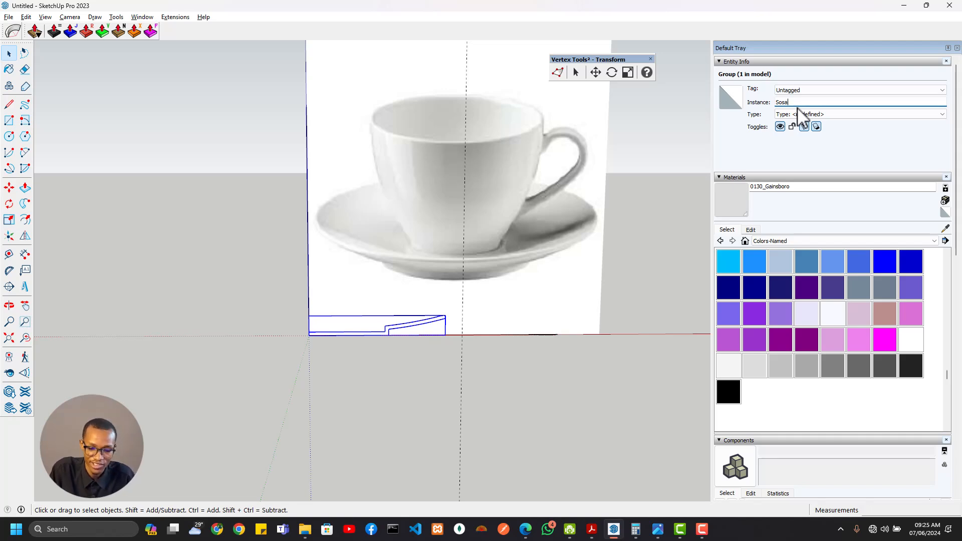
click(512, 396)
Move the reference image about 1227 mm along the red axis, clear of the saucer profile
scroll(440, 322, up, 2)
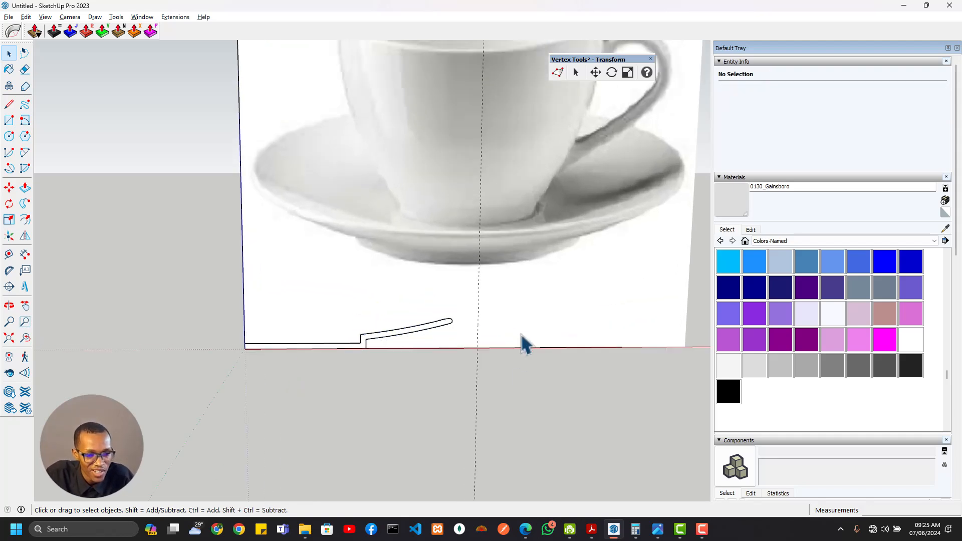
click(424, 353)
scroll(265, 290, down, 1)
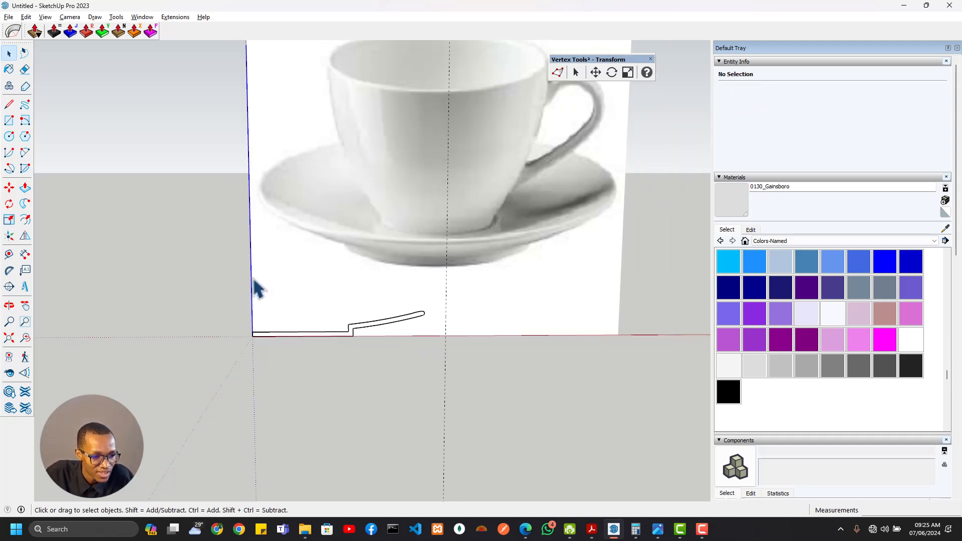
click(254, 282)
scroll(358, 249, down, 2)
scroll(357, 247, up, 1)
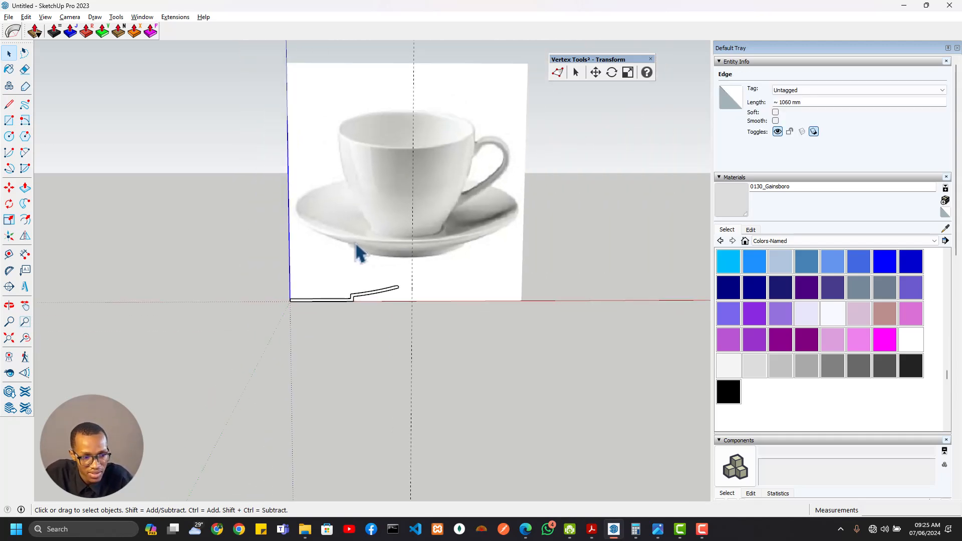
scroll(357, 251, up, 1)
click(379, 284)
click(423, 290)
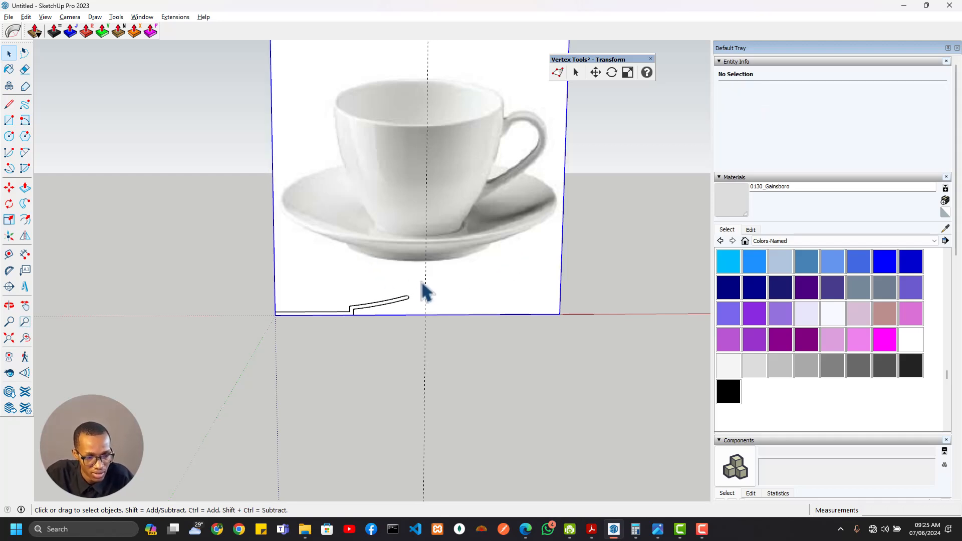
key(m)
click(274, 316)
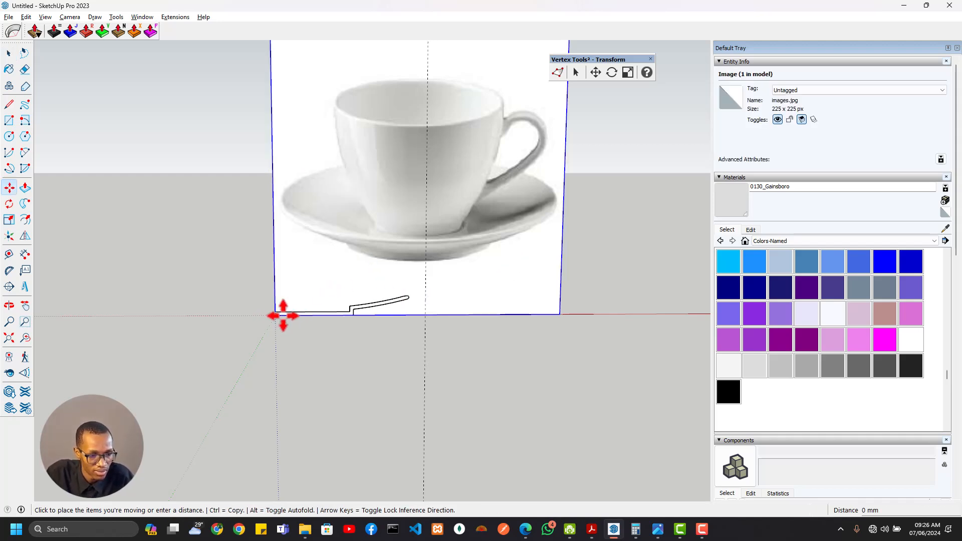
click(524, 315)
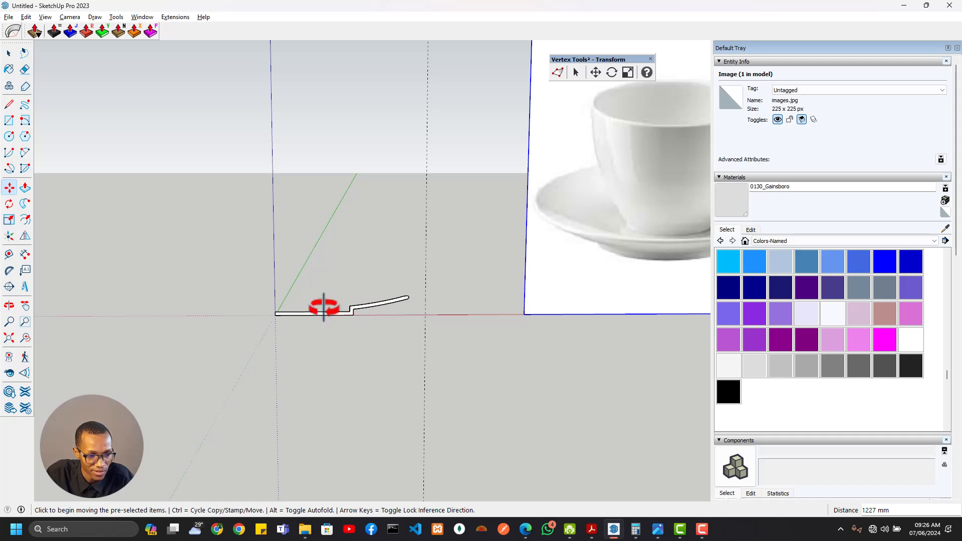
middle_drag(323, 308, 554, 266)
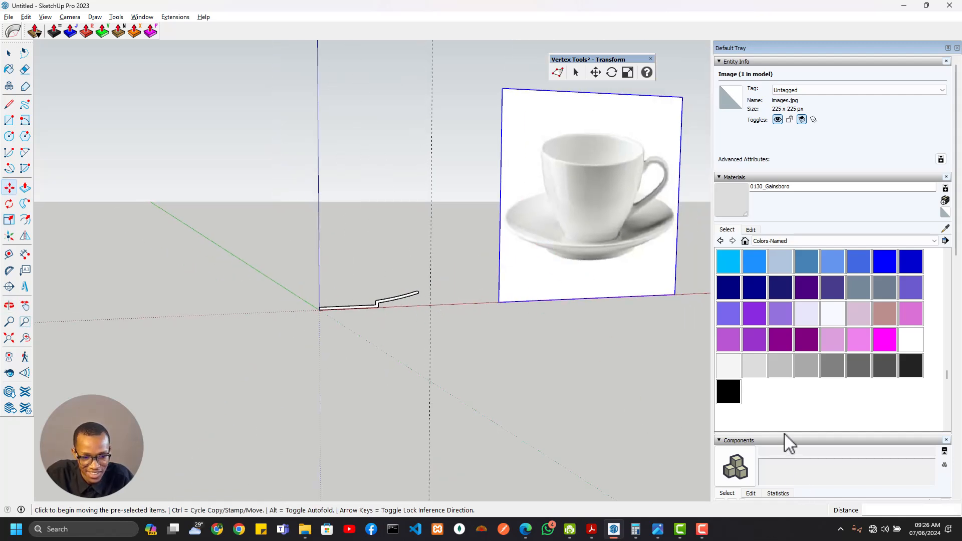
Unhide the Tea Cup group so that its profile shows together with the saucer profile
scroll(925, 441, down, 10)
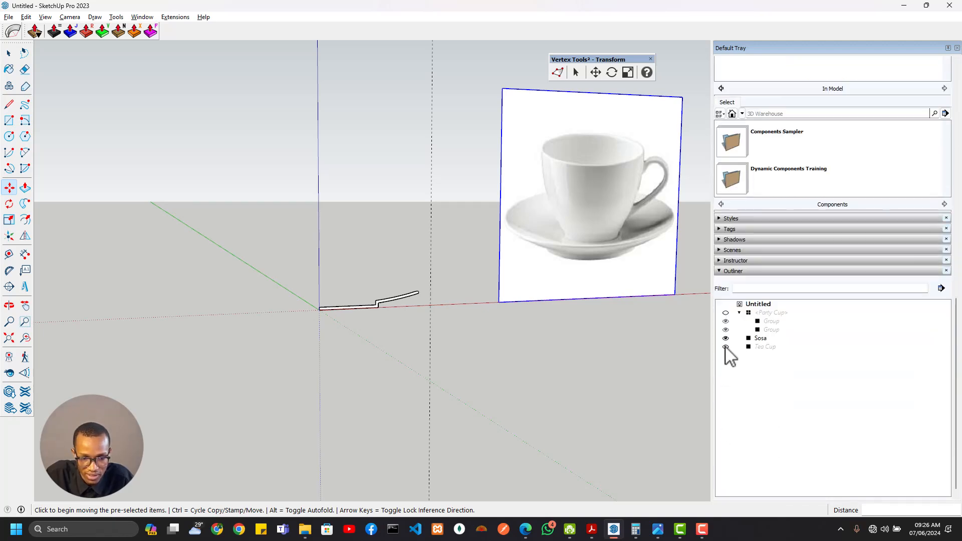
scroll(420, 333, up, 2)
key(space)
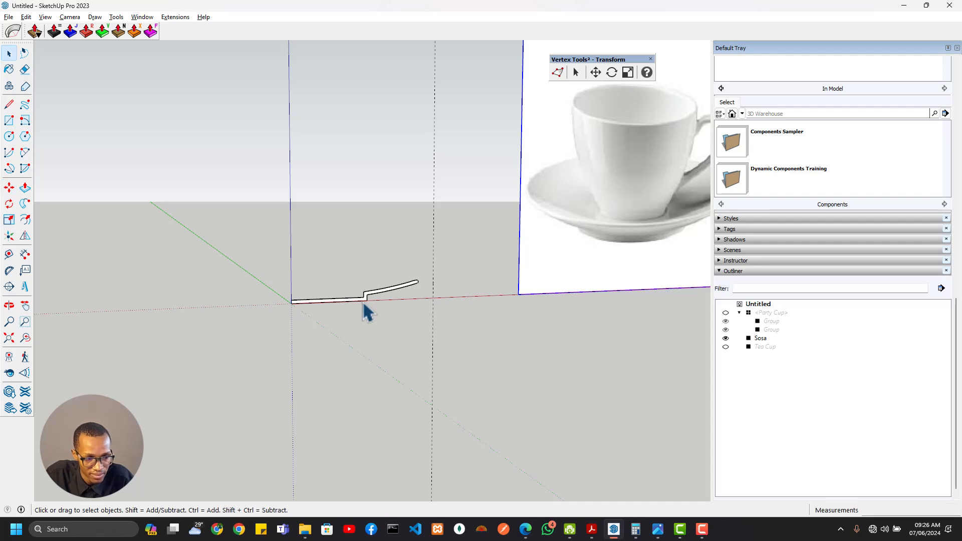
click(362, 300)
scroll(346, 303, up, 3)
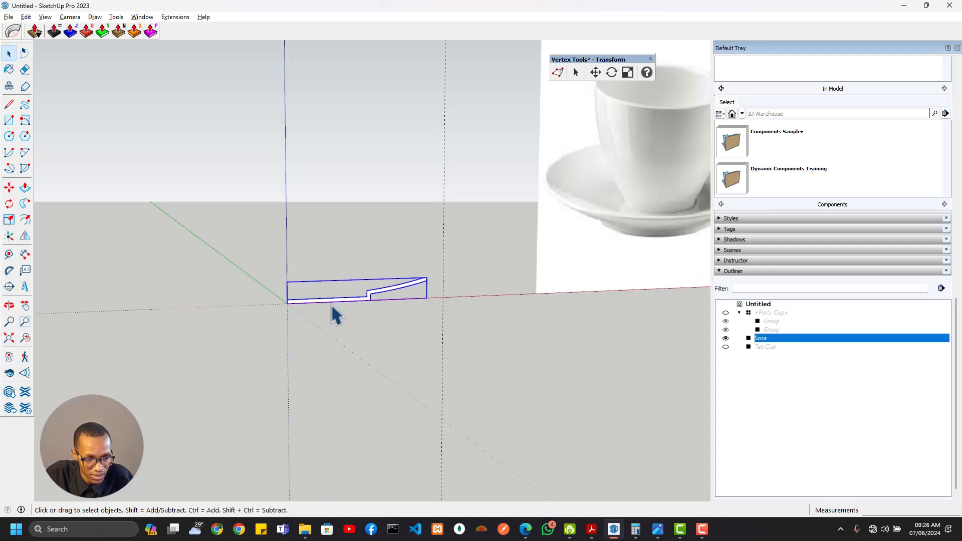
click(725, 346)
scroll(402, 277, up, 3)
middle_drag(381, 277, 260, 307)
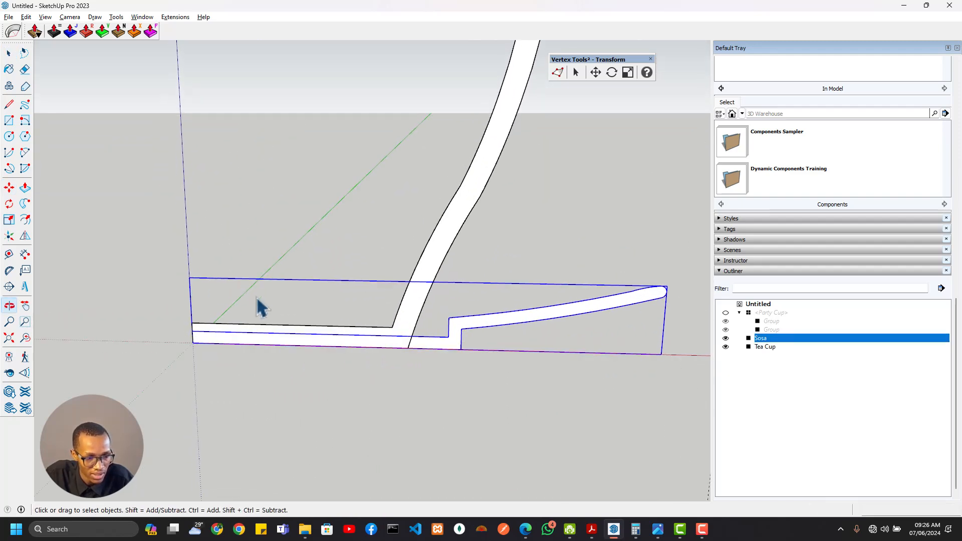
scroll(288, 308, down, 3)
scroll(365, 275, up, 1)
click(367, 276)
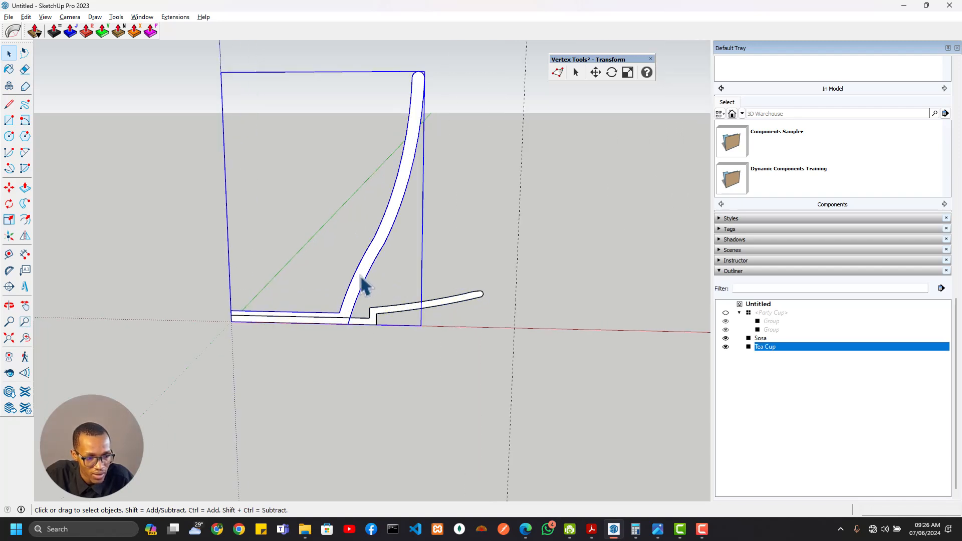
Inside the Tea Cup group, draw a circle of about 309 mm radius from the origin to the base's outer corner and delete its face
double_click(363, 286)
click(349, 315)
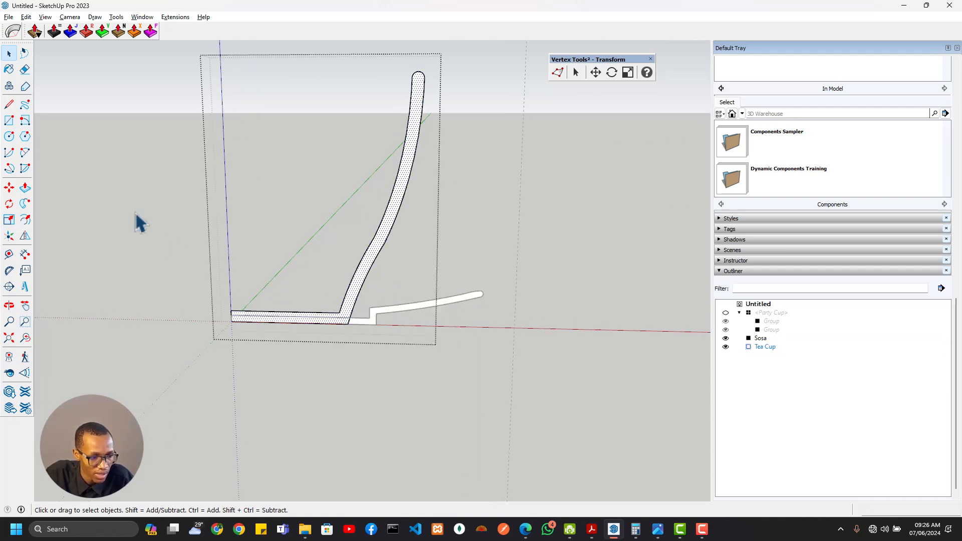
click(9, 136)
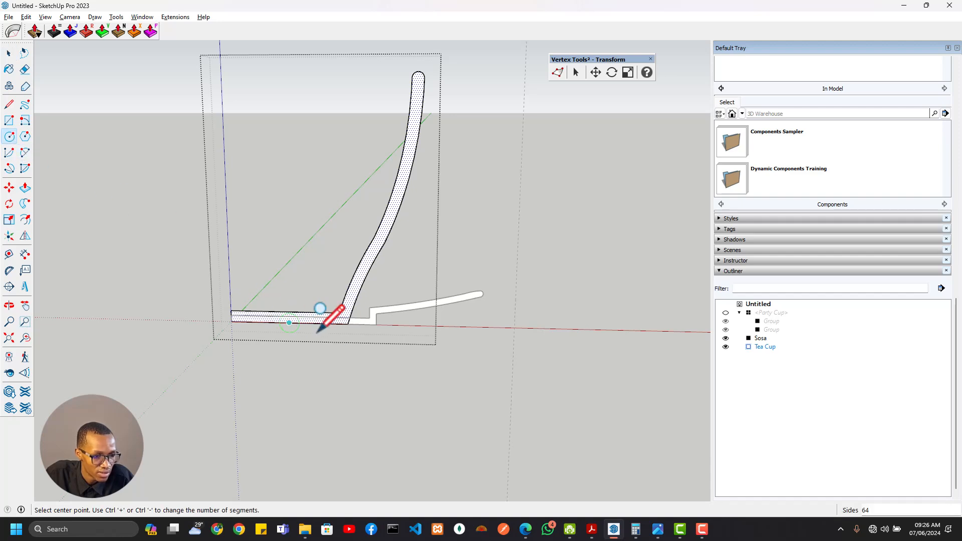
click(231, 321)
click(346, 328)
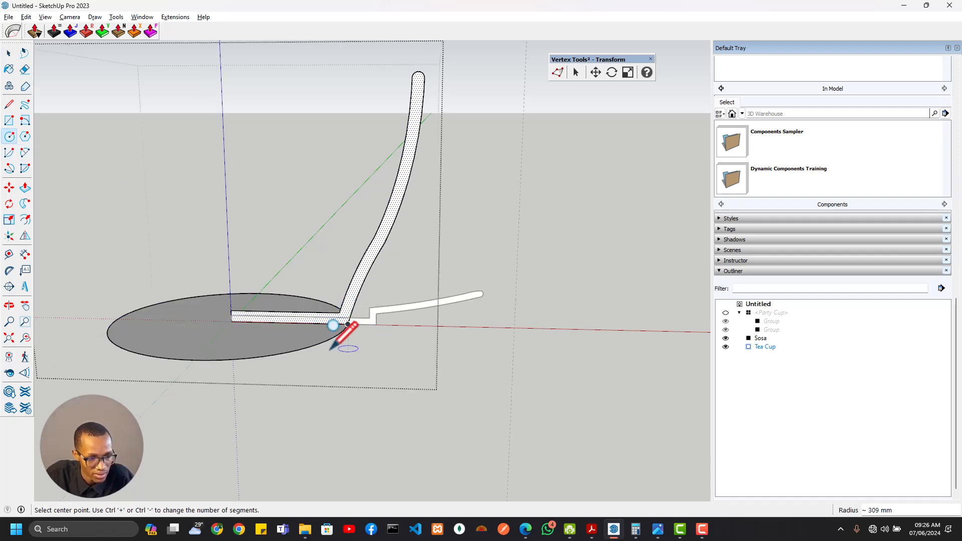
key(space)
click(295, 348)
key(Delete)
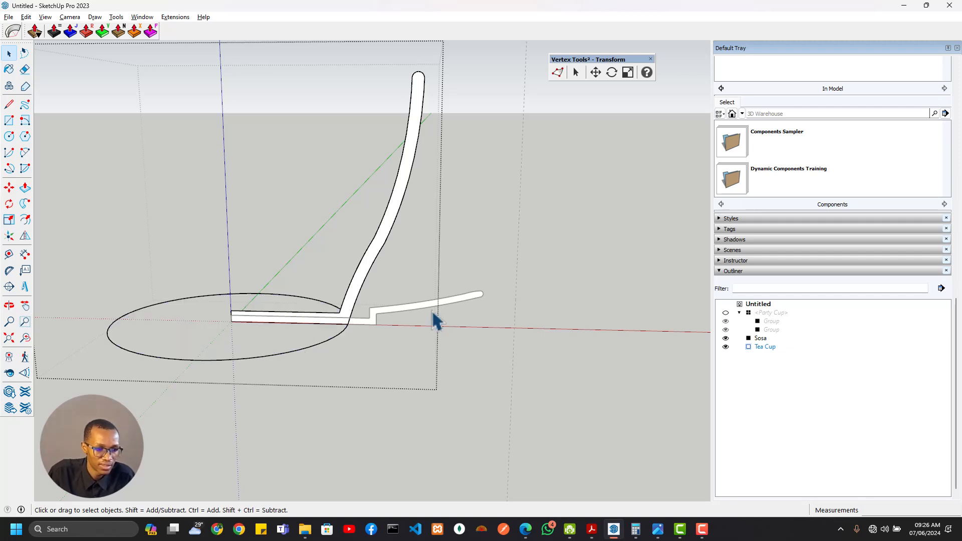
Sweep the cup profile around the base circle with Follow Me to form the solid cup
click(369, 271)
click(329, 345)
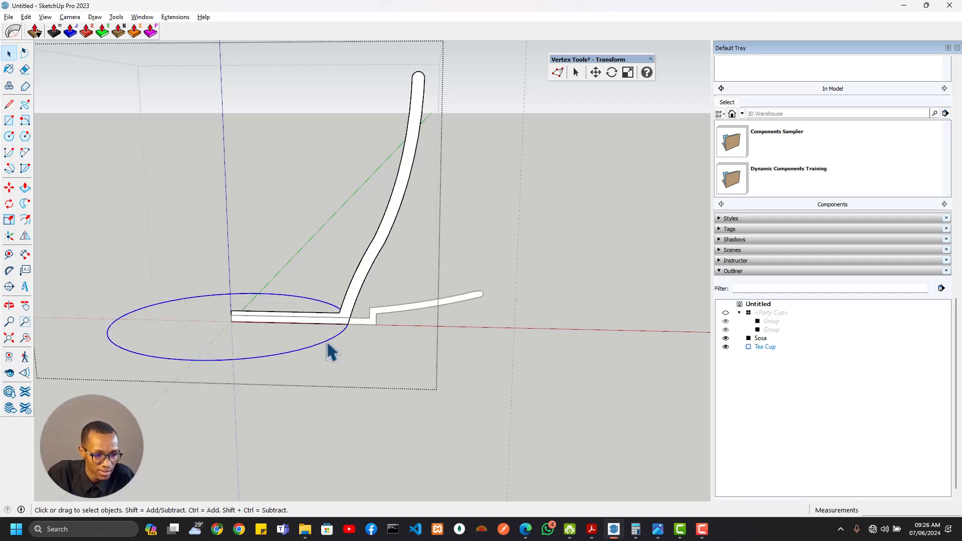
click(24, 204)
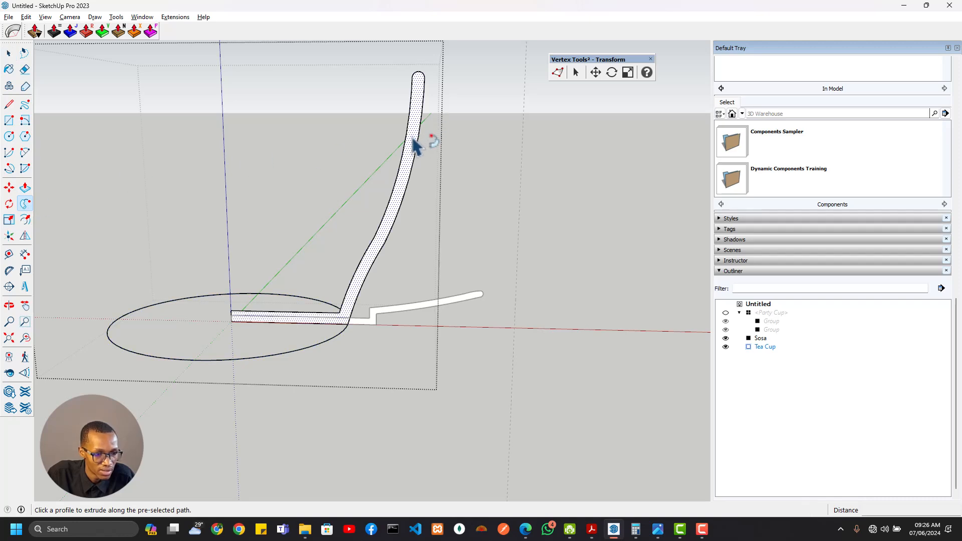
click(394, 323)
scroll(359, 209, down, 3)
middle_drag(359, 208, 376, 290)
scroll(376, 291, up, 3)
Try to scale the whole Tea Cup group down uniformly about its center to about 0.78
key(space)
double_click(372, 283)
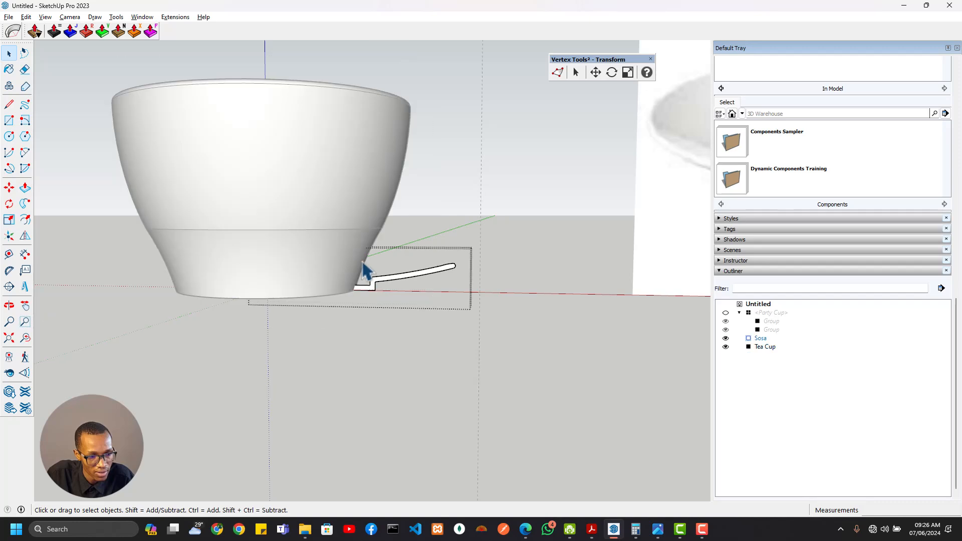
click(339, 202)
click(341, 203)
middle_drag(483, 193, 488, 446)
key(s)
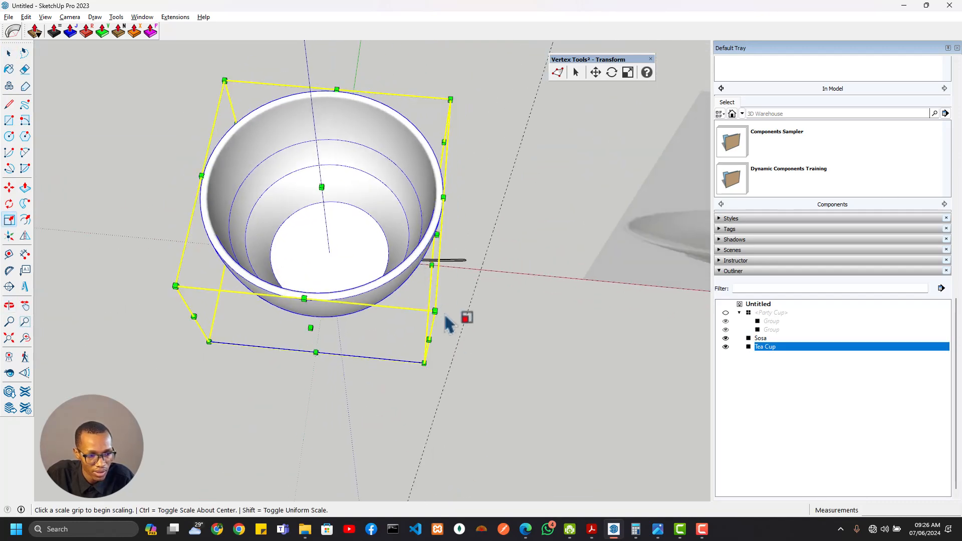
click(432, 307)
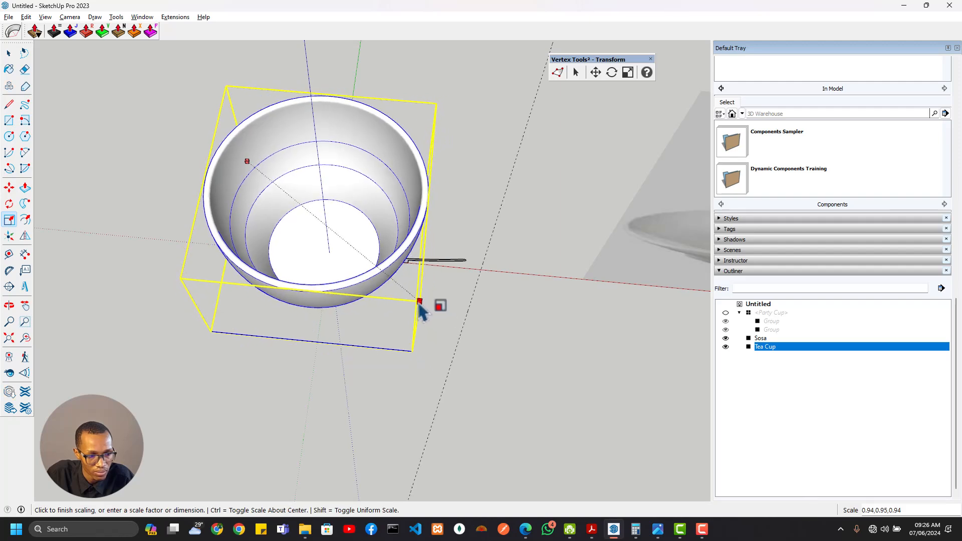
key(ctrl)
key(shift)
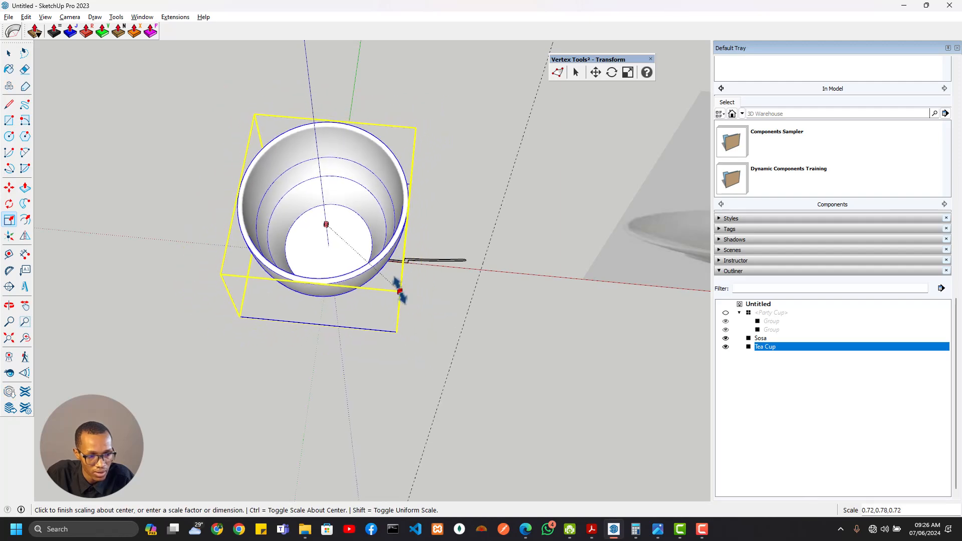
key(ctrl)
key(ctrl)
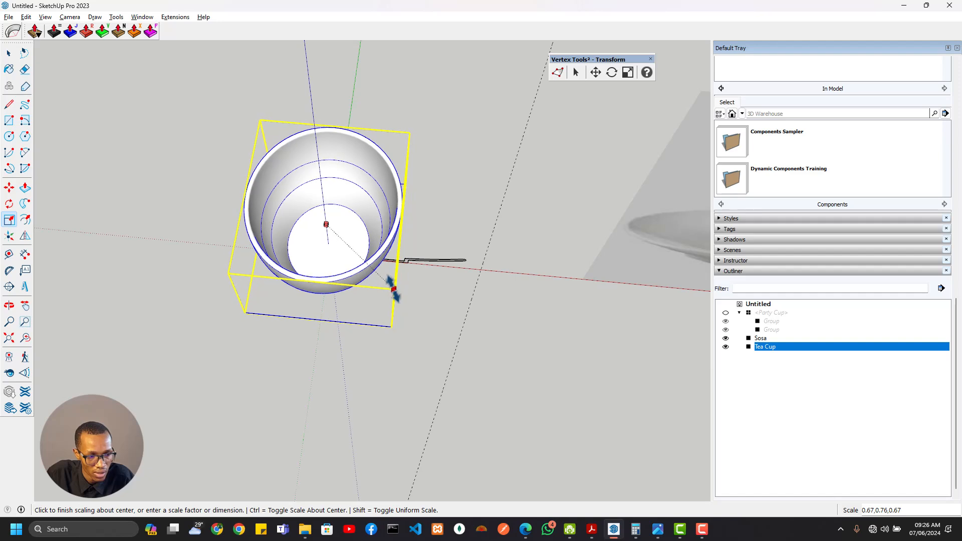
key(ctrl)
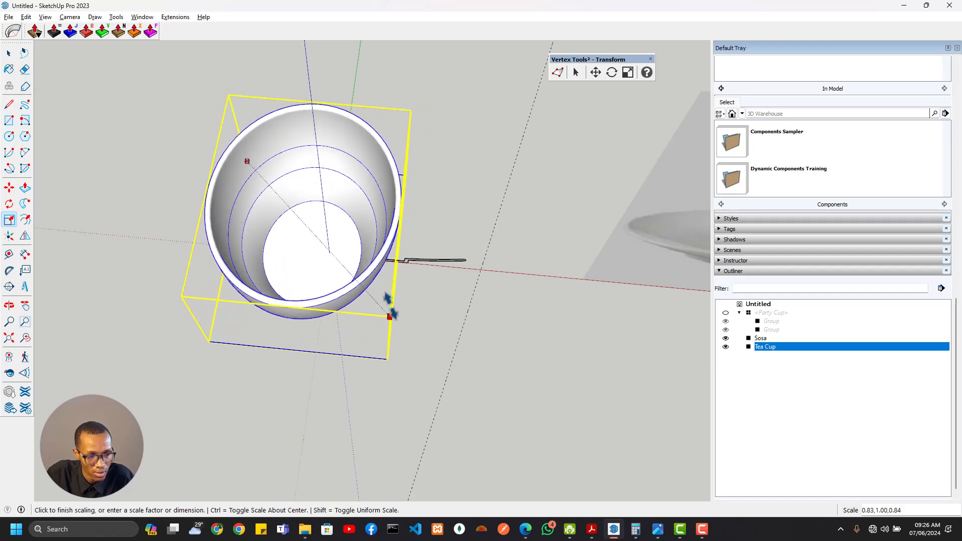
key(ctrl)
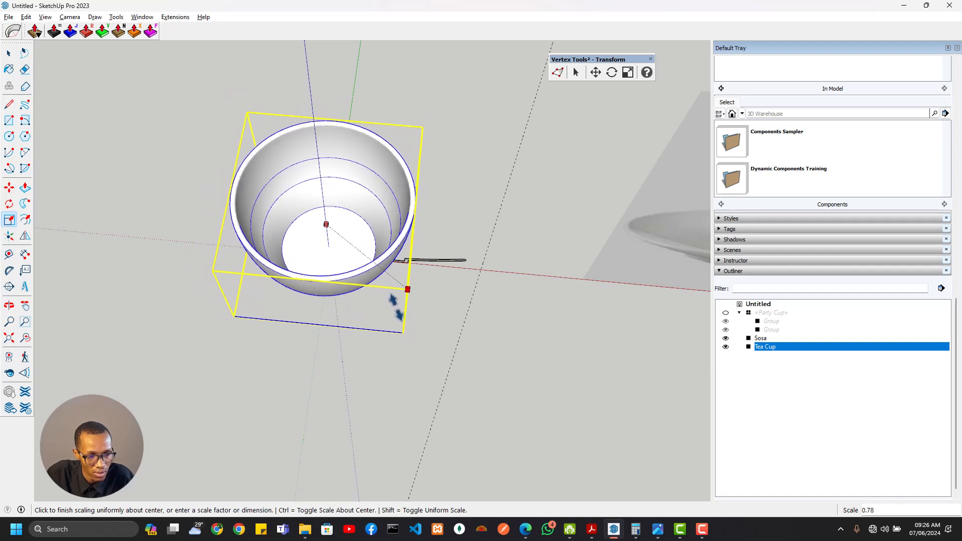
click(396, 296)
Try to scale the Tea Cup group about its center in the red and green directions only, to about 0.89
middle_drag(445, 222, 447, 272)
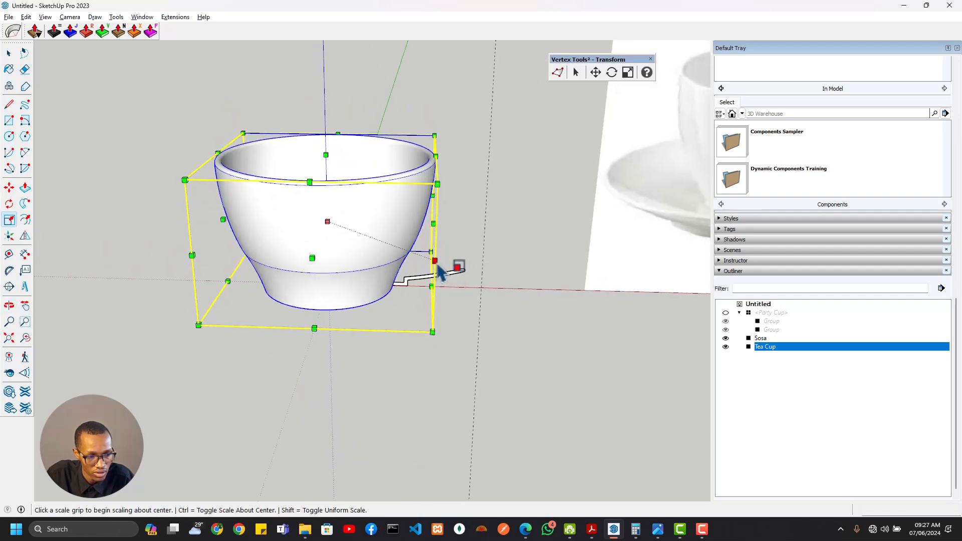
click(432, 260)
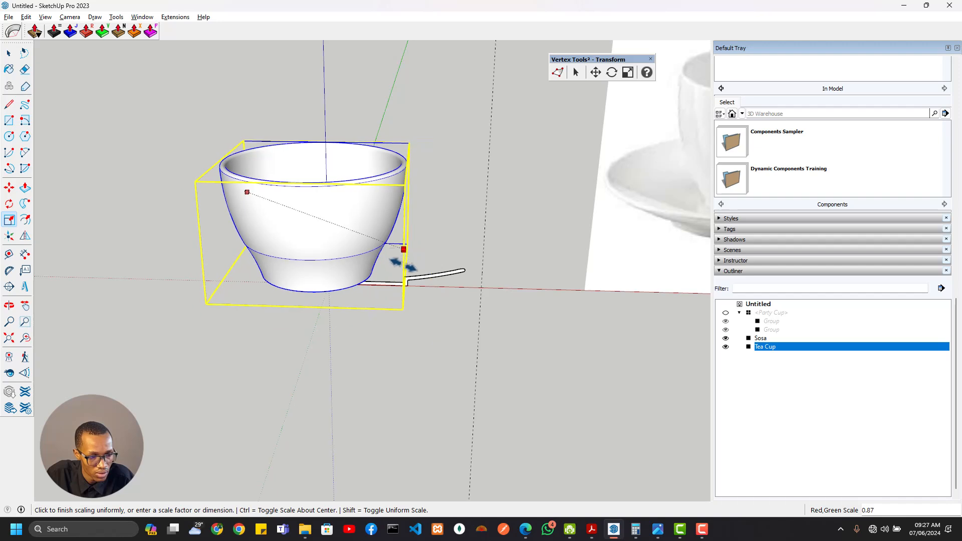
key(ctrl)
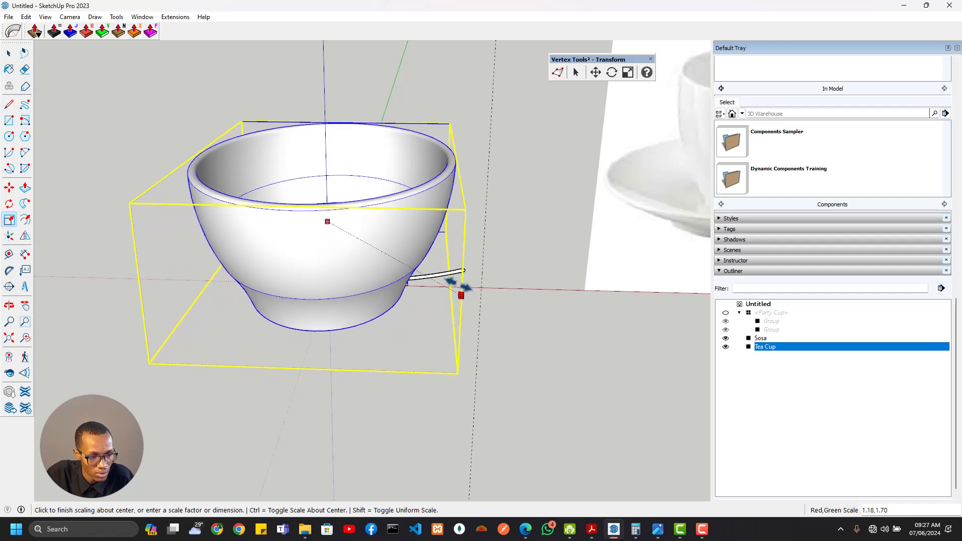
key(shift)
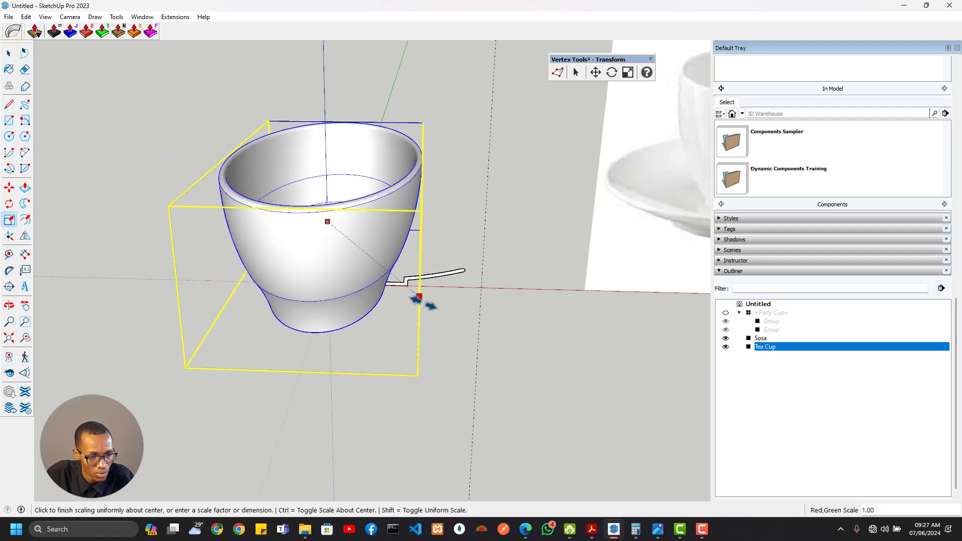
key(ctrl)
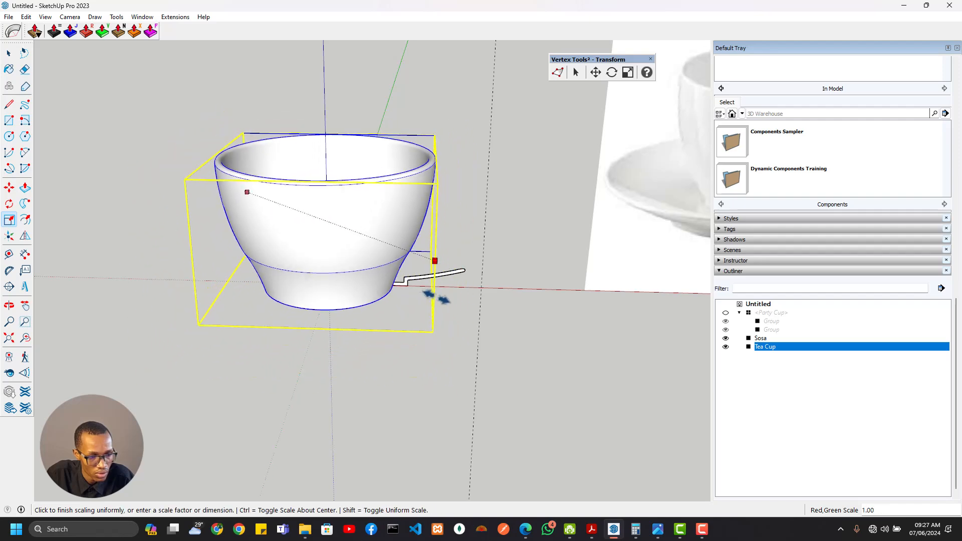
key(ctrl)
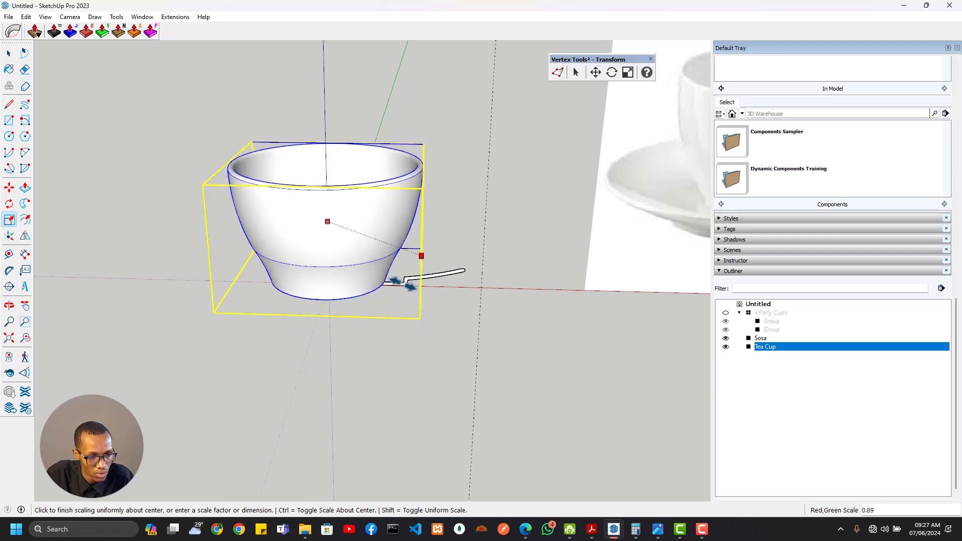
click(393, 275)
Try to narrow the Tea Cup group along the red axis, and to scale it uniformly about its center to about 0.83
key(o)
drag(415, 204, 386, 236)
key(s)
click(431, 224)
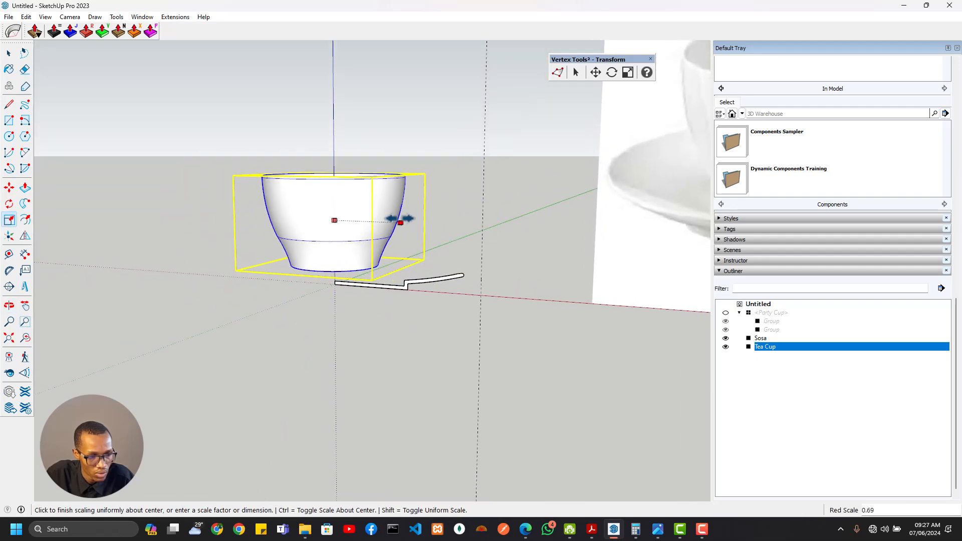
click(432, 218)
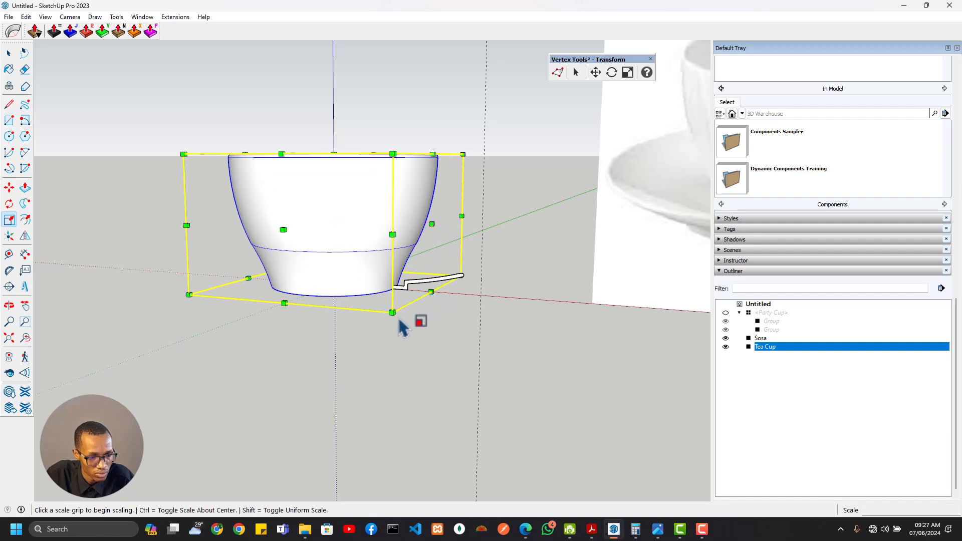
click(430, 293)
key(ctrl)
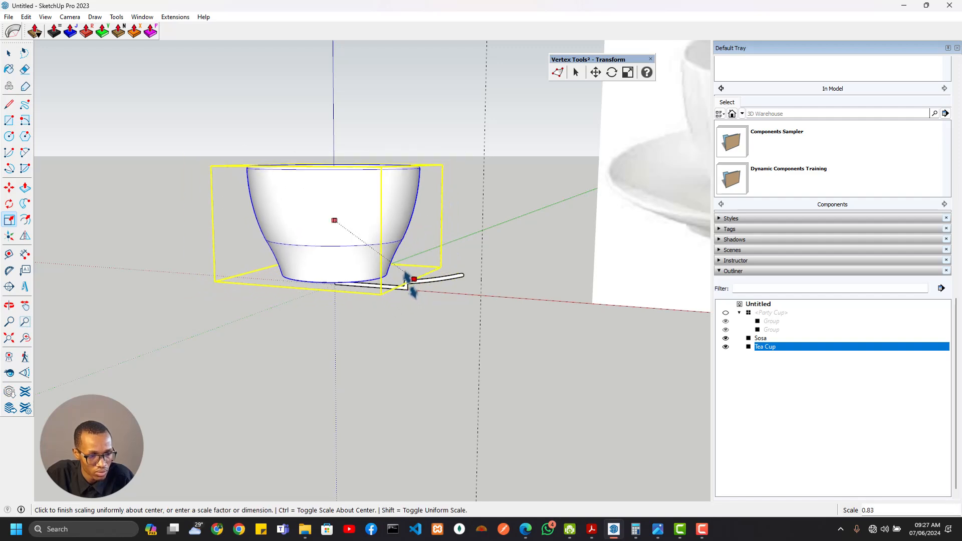
key(Escape)
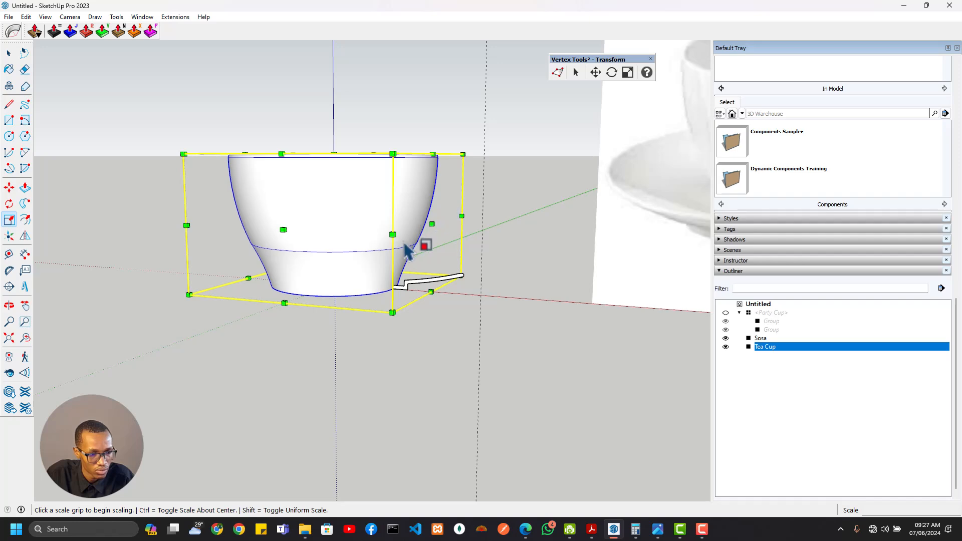
Try to scale the Tea Cup group about its center to about 0.78 in red and 0.76 in blue, keeping green at 1.00
middle_drag(409, 251, 333, 466)
middle_drag(338, 260, 332, 313)
click(399, 285)
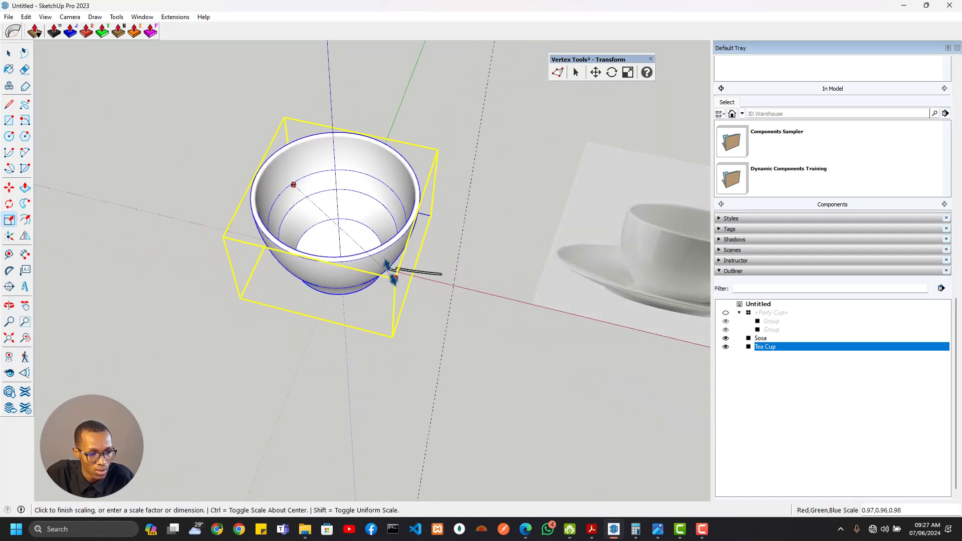
key(ctrl)
click(379, 276)
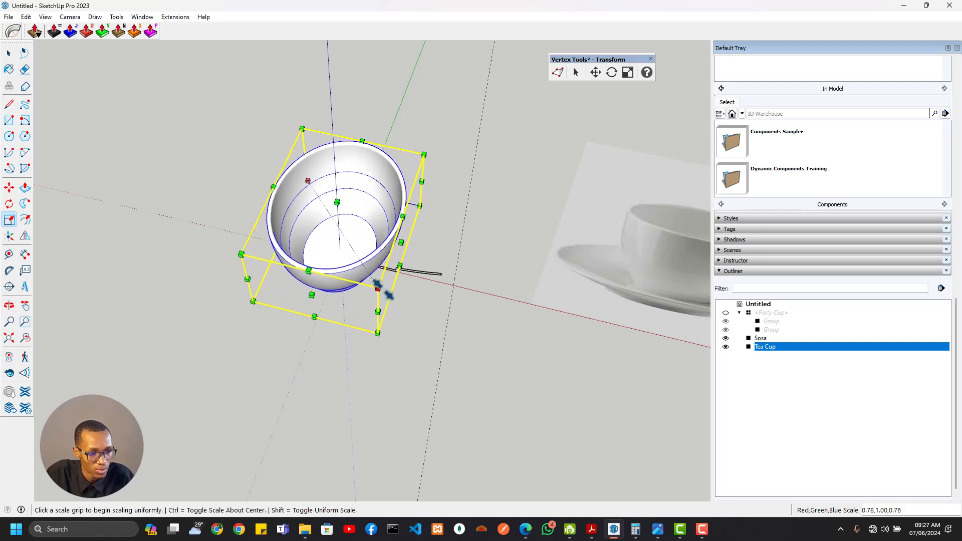
middle_drag(380, 281, 382, 251)
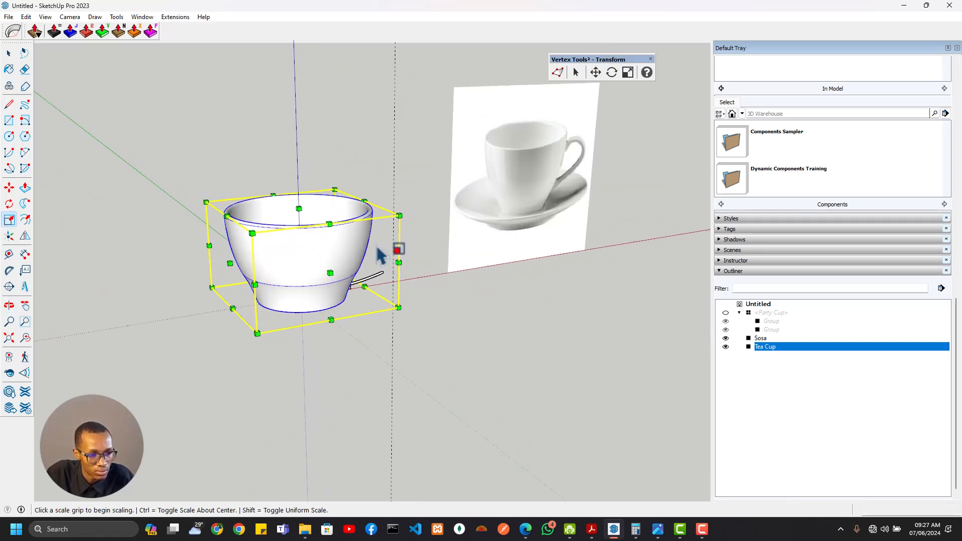
Examine how the foot of the cup fits the stepped part of the saucer profile
key(space)
scroll(365, 275, up, 6)
scroll(279, 282, up, 1)
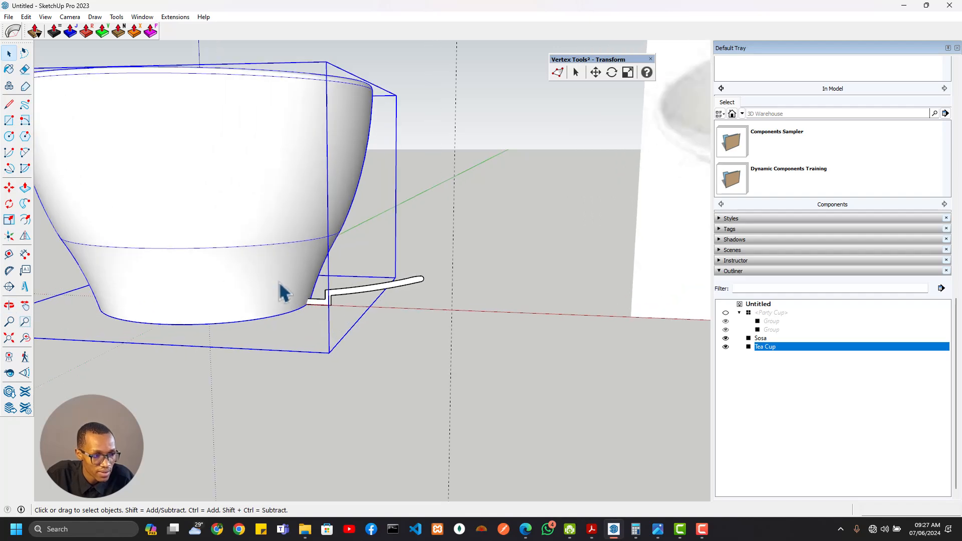
scroll(315, 324, down, 3)
middle_drag(316, 324, 262, 323)
scroll(199, 280, up, 1)
middle_drag(202, 289, 268, 359)
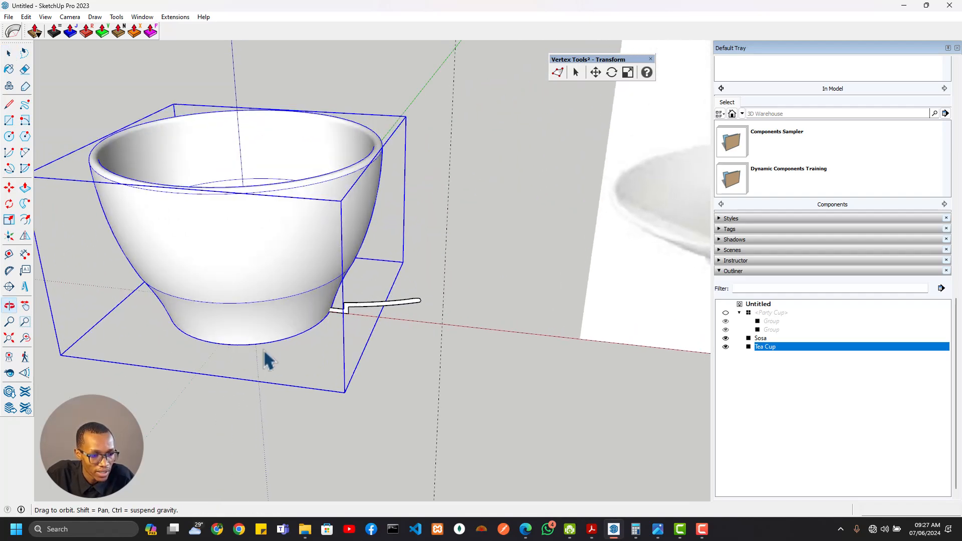
Hide the Tea Cup group, leaving only the Sosa saucer profile displayed
click(375, 311)
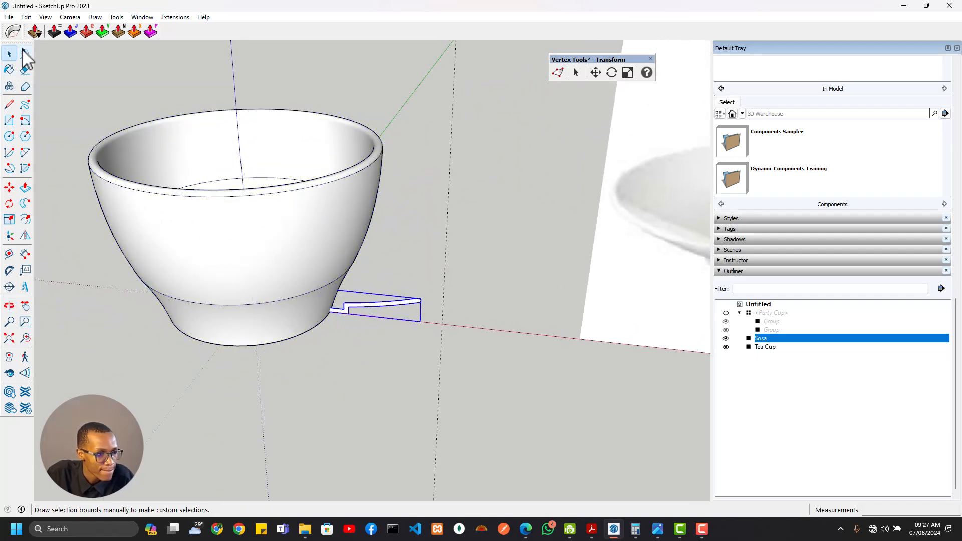
click(311, 296)
scroll(836, 88, up, 3)
scroll(825, 373, down, 2)
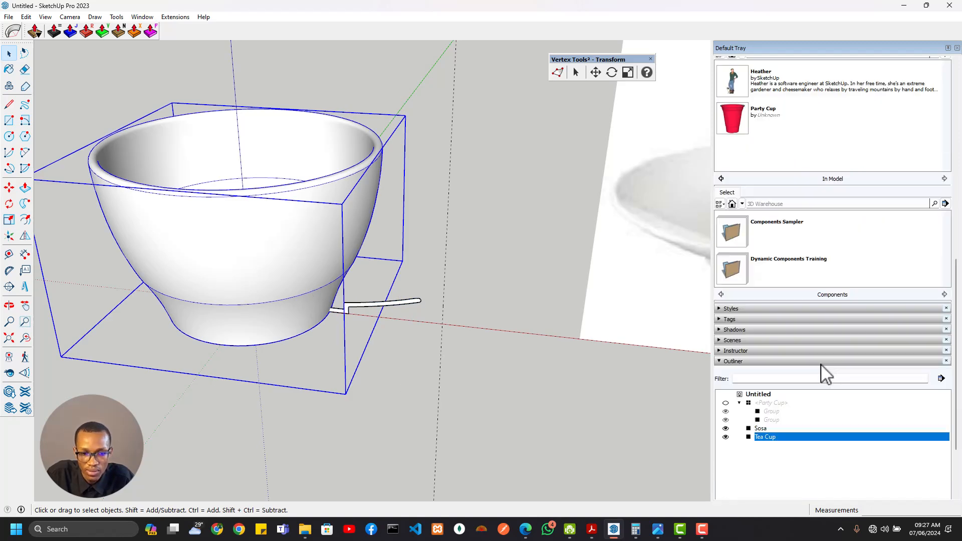
scroll(826, 373, down, 2)
click(725, 347)
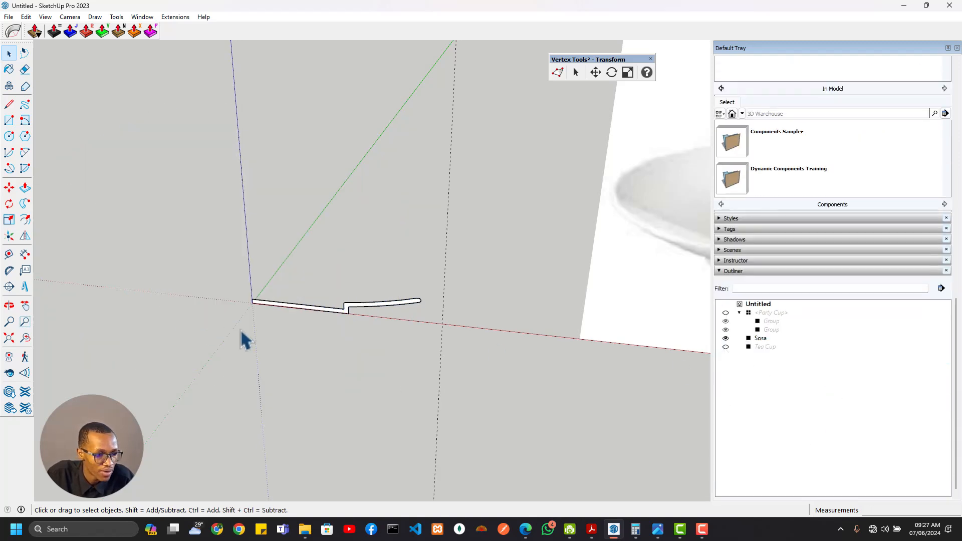
Inside the Sosa group, draw a horizontal circle of about 383 mm radius centered on the origin and delete its face
click(291, 305)
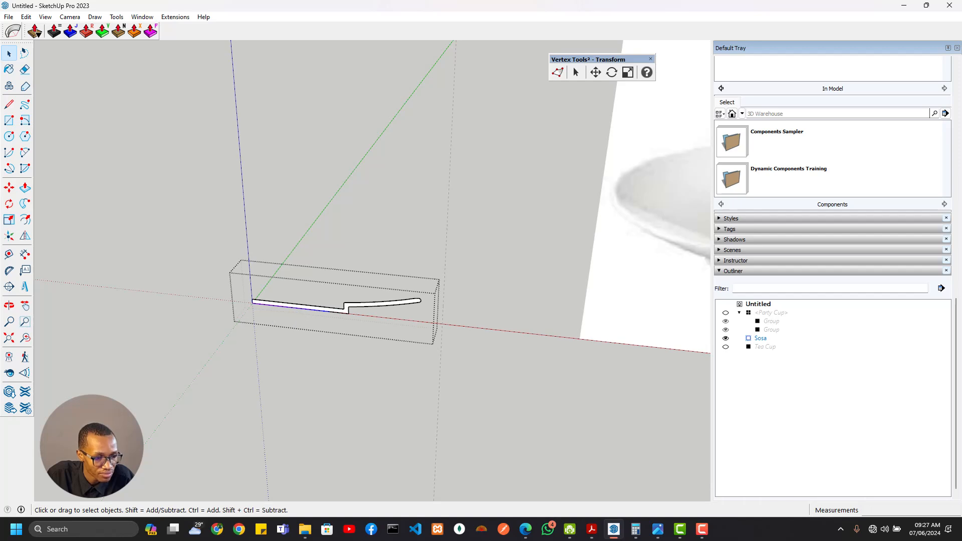
click(9, 136)
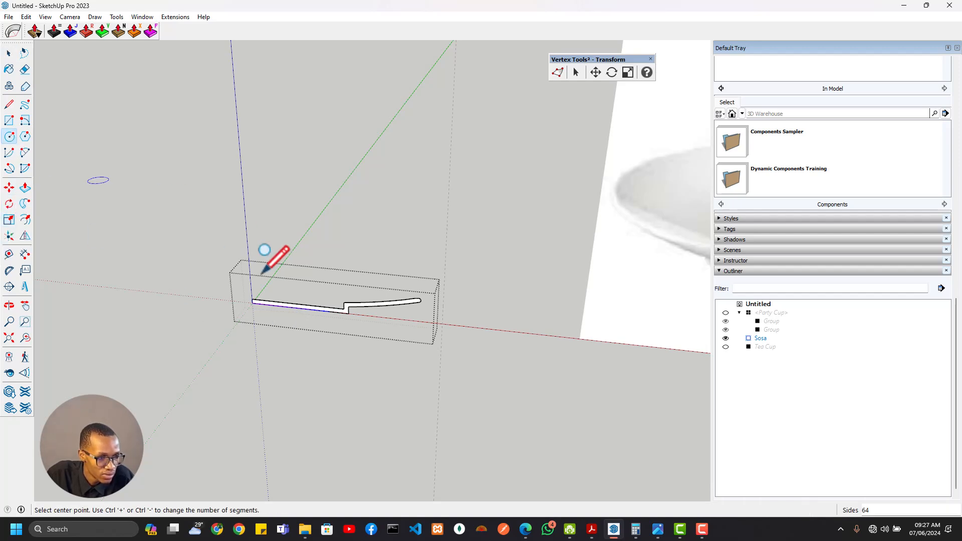
click(252, 303)
click(345, 318)
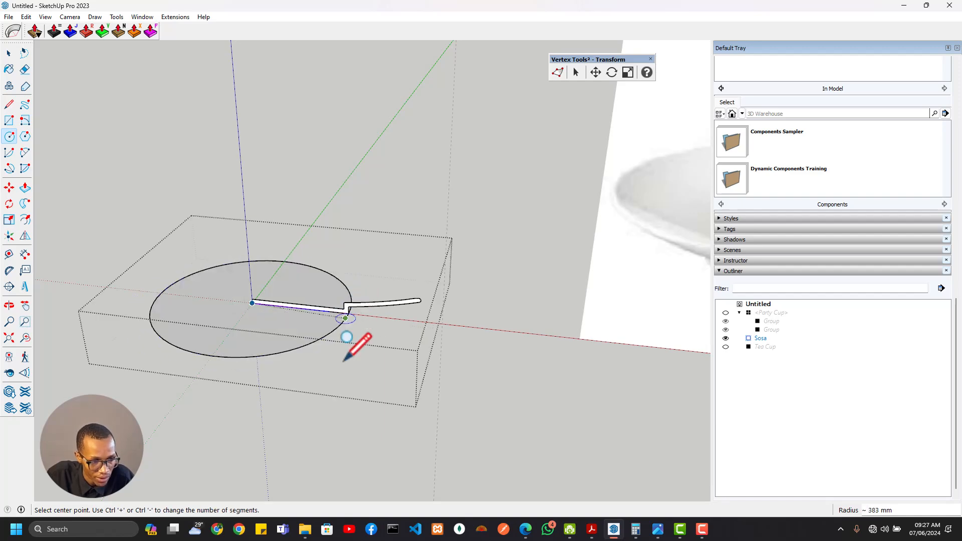
key(space)
click(297, 325)
key(Delete)
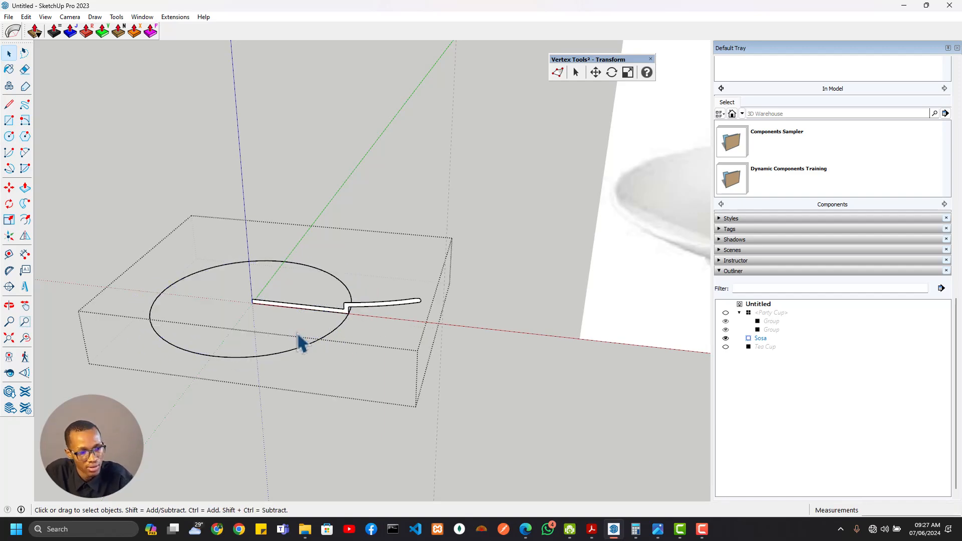
key(Escape)
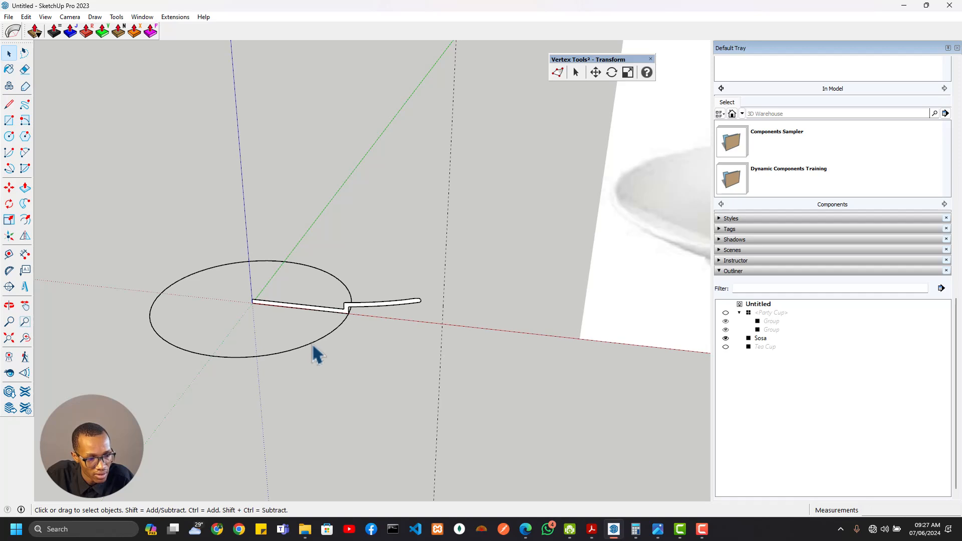
Try to sweep the saucer profile around the base circle with Follow Me
double_click(314, 347)
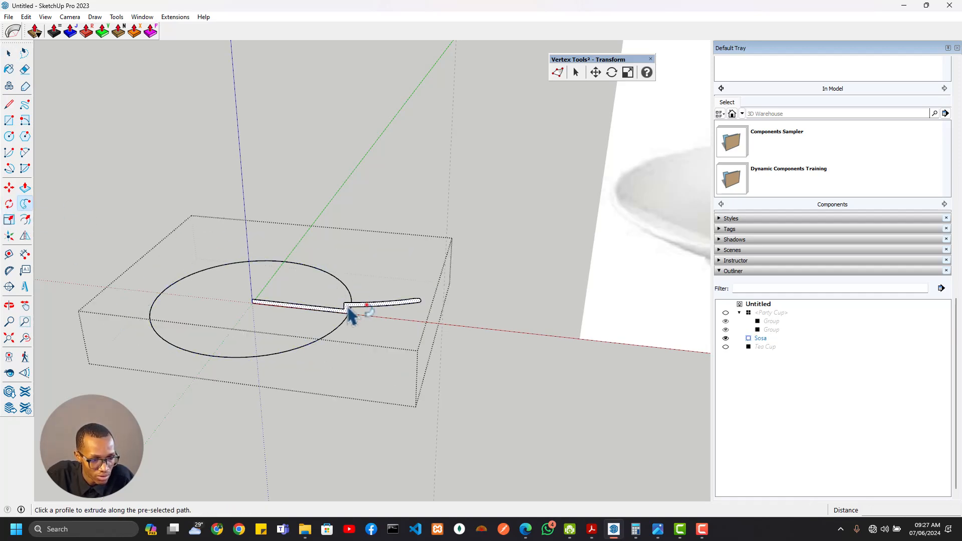
middle_drag(247, 339, 325, 177)
key(ctrl+z)
Fillet the two inner corners of the saucer profile's step, the upper with about 10 mm radius and the lower with about 8 mm
scroll(322, 322, up, 6)
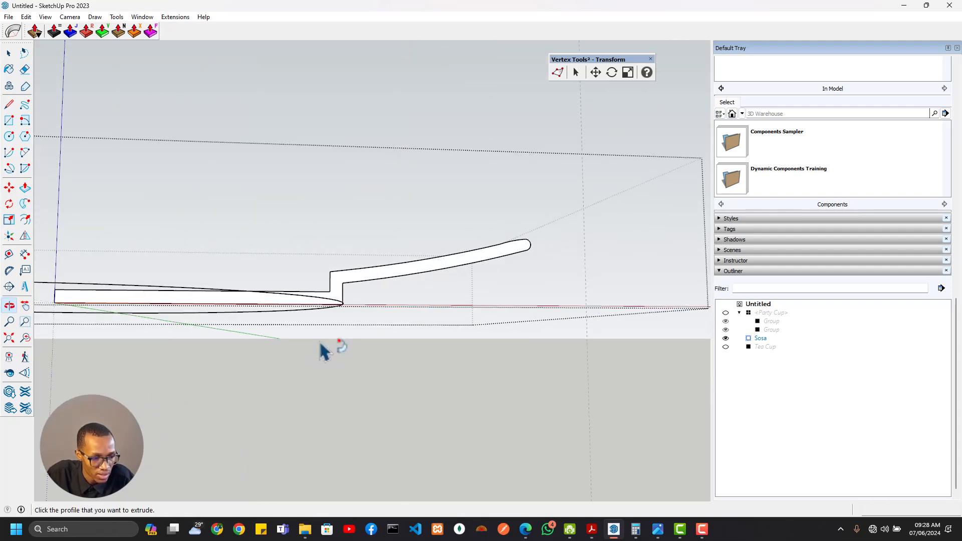
scroll(355, 288, up, 2)
scroll(335, 285, up, 2)
middle_drag(334, 288, 318, 353)
scroll(317, 408, up, 3)
scroll(321, 413, up, 3)
key(a)
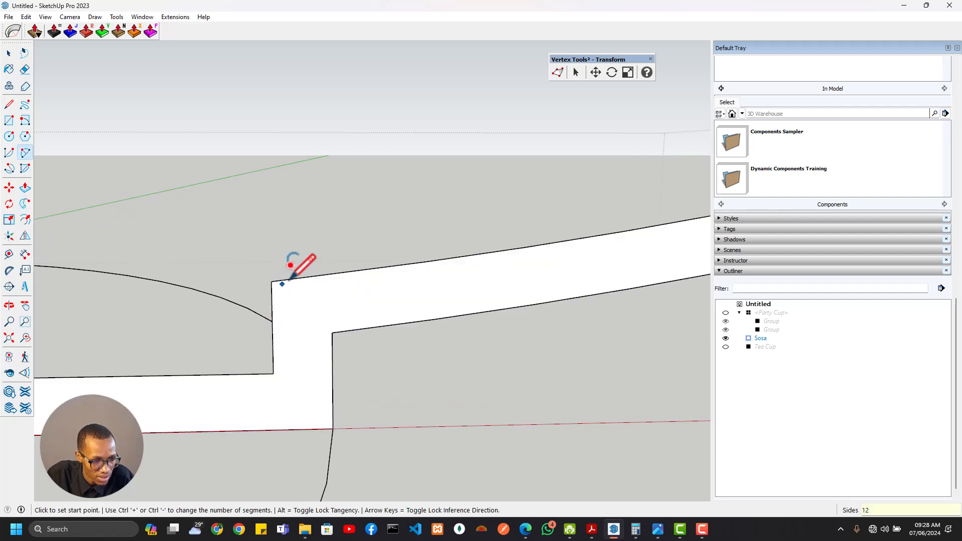
click(272, 282)
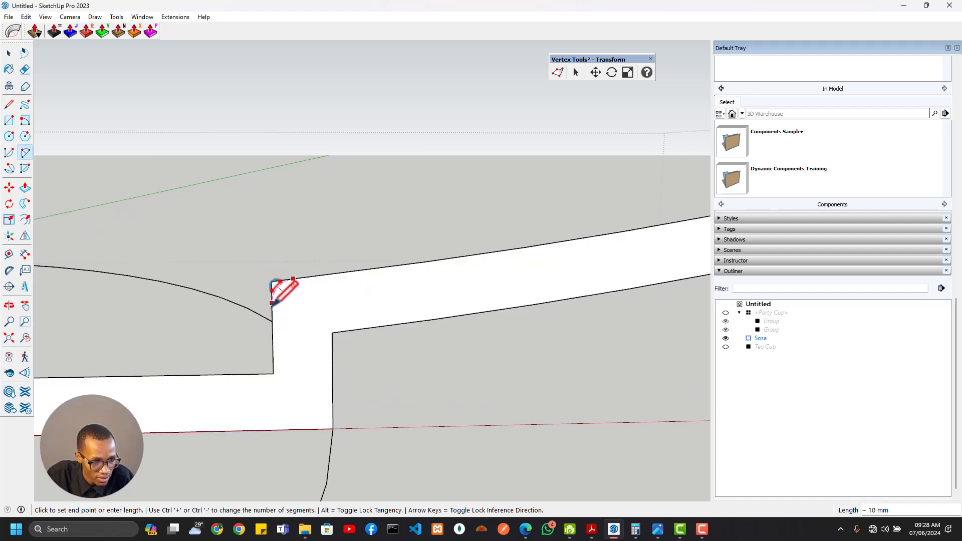
click(272, 303)
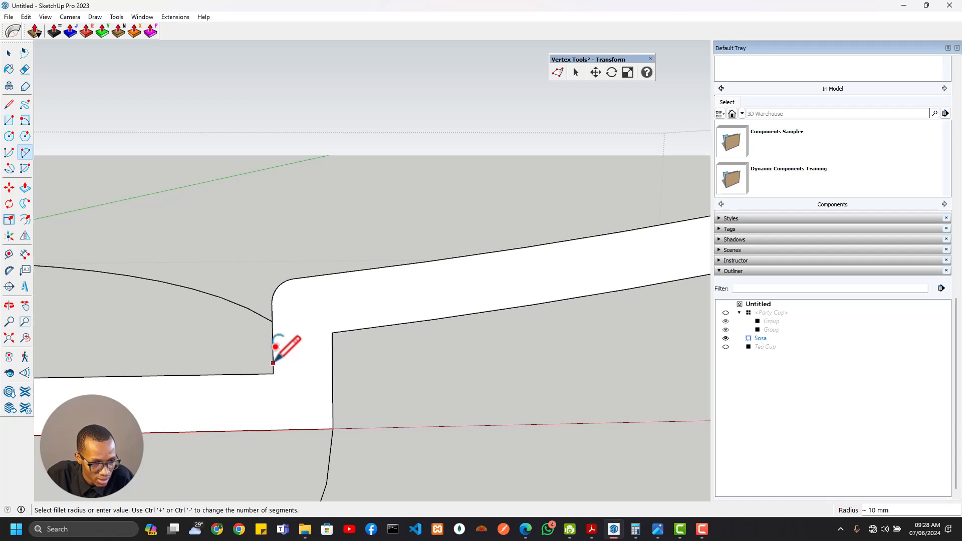
click(273, 362)
click(255, 374)
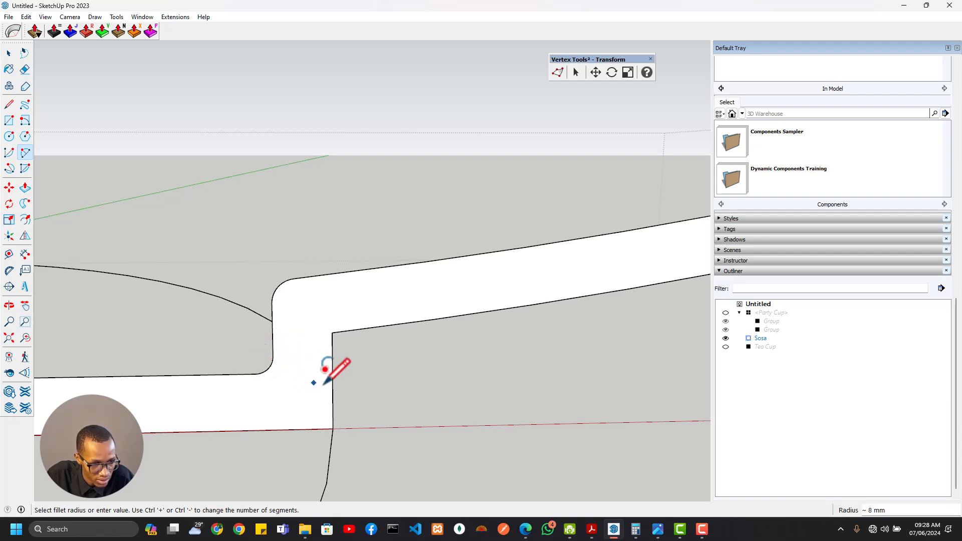
Round the corner under the saucer's rim with an arc about 23 mm long and erase the leftover sharp corner
click(348, 331)
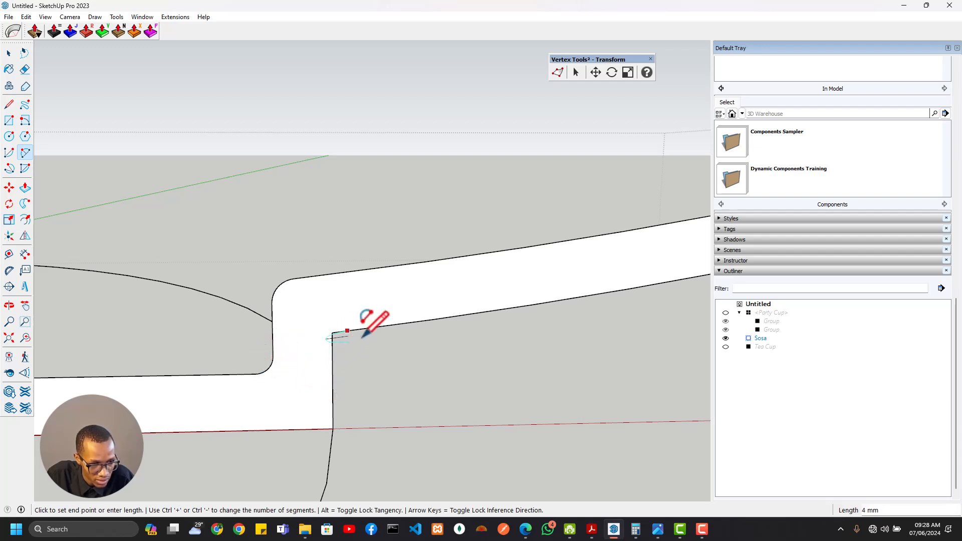
key(Escape)
click(390, 325)
double_click(332, 372)
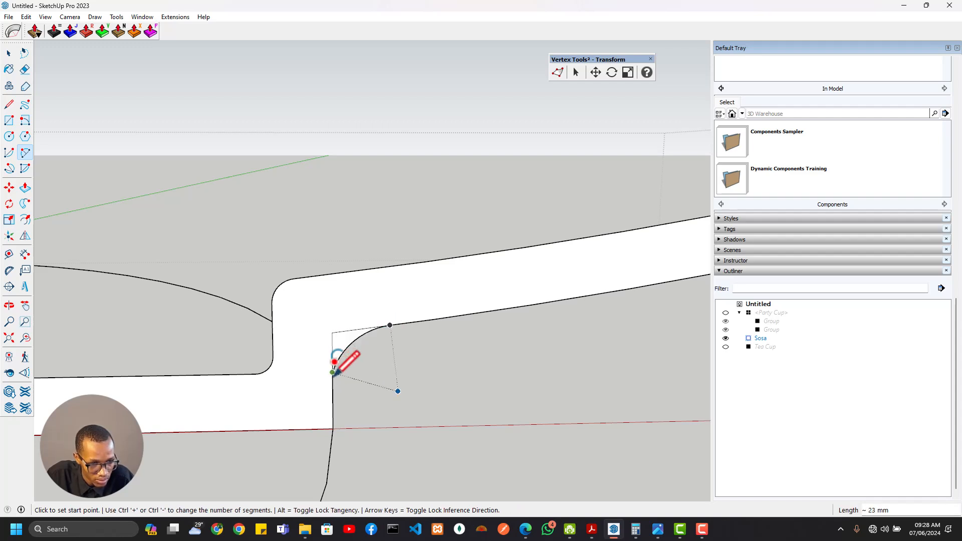
key(e)
drag(340, 330, 327, 362)
Try to fillet the bottom outer corner of the saucer profile's foot
key(a)
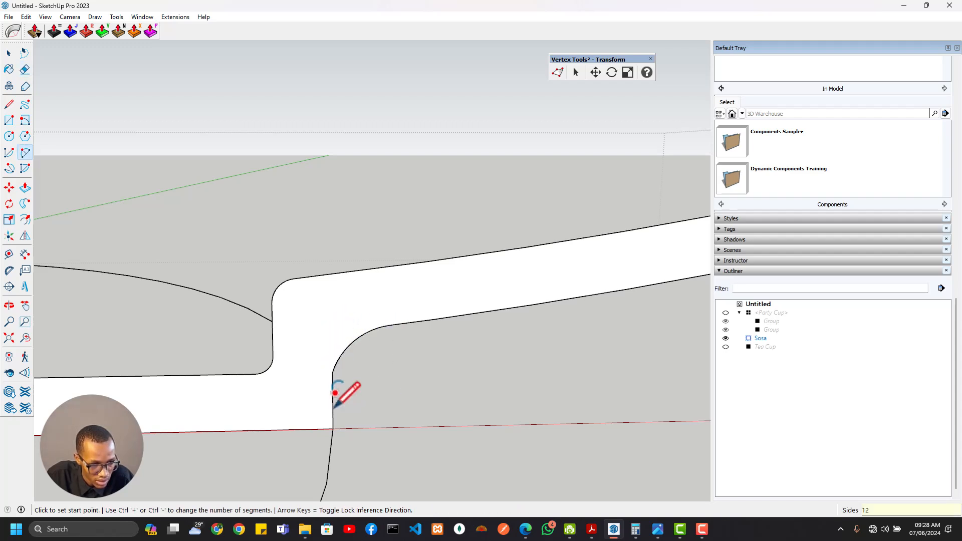
mouse_move(333, 397)
middle_down()
mouse_move(345, 402)
mouse_move(338, 391)
middle_up()
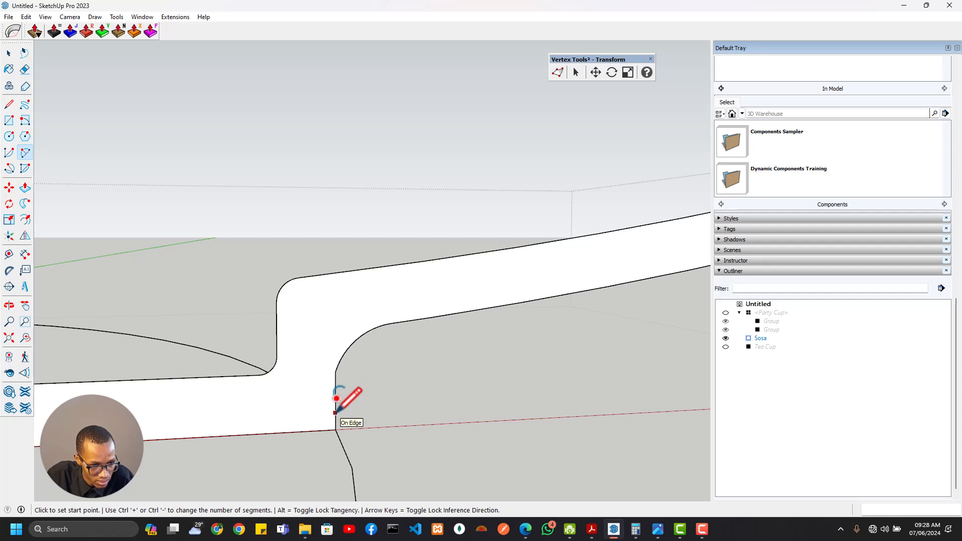
click(335, 412)
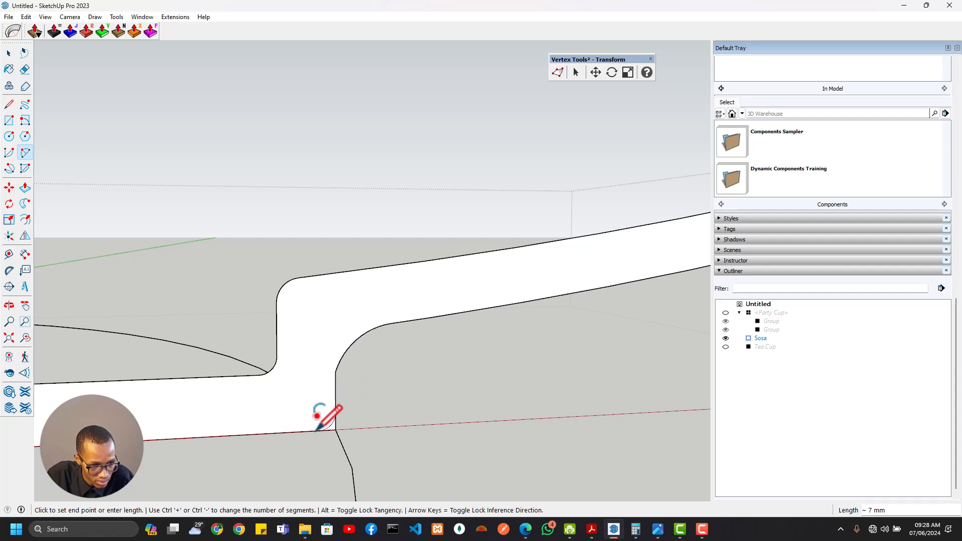
click(316, 431)
scroll(333, 428, up, 4)
click(339, 416)
key(e)
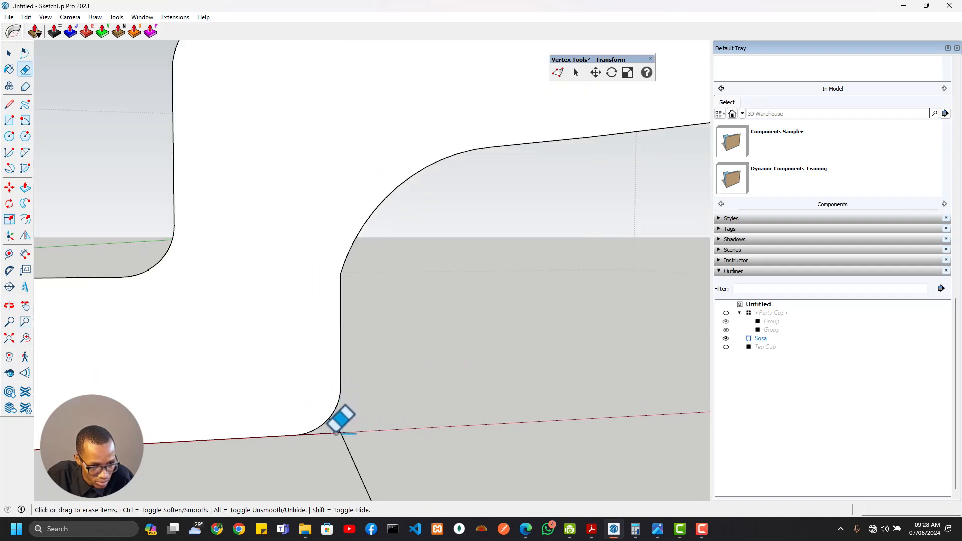
scroll(333, 426, down, 3)
mouse_move(279, 406)
middle_down()
mouse_move(221, 392)
mouse_move(165, 423)
mouse_move(460, 356)
mouse_move(205, 354)
mouse_move(345, 389)
middle_up()
Try to sweep the rounded saucer profile around the base circle with Follow Me
key(space)
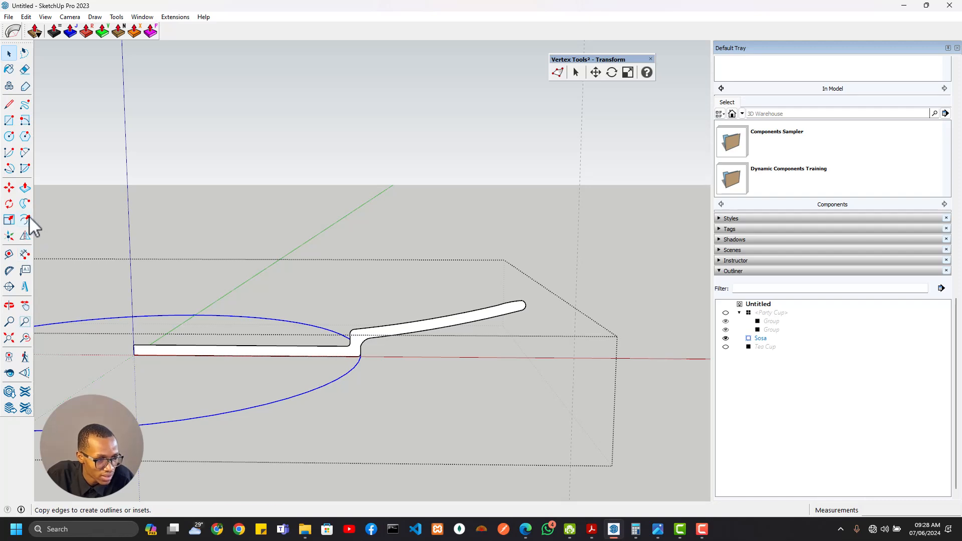
click(25, 203)
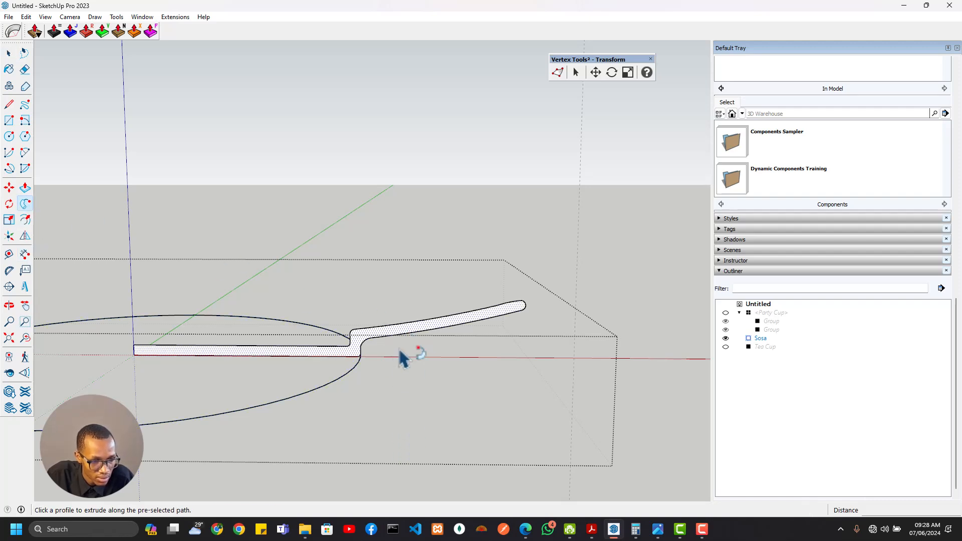
click(399, 293)
middle_drag(401, 298, 520, 274)
key(ctrl+z)
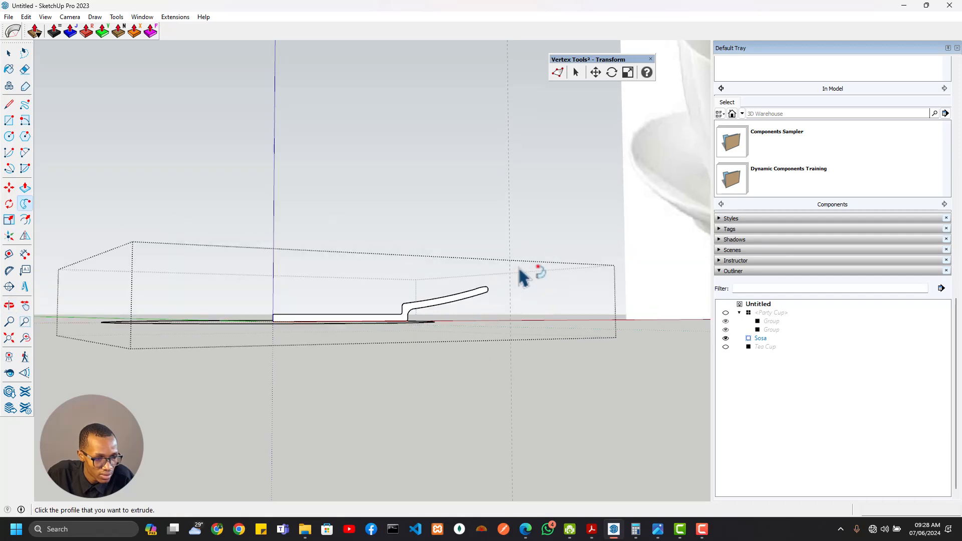
Fillet the bottom outer corner of the saucer's foot again and erase the leftover sharp corner edges
scroll(424, 322, up, 2)
middle_drag(409, 326, 347, 382)
scroll(386, 351, up, 6)
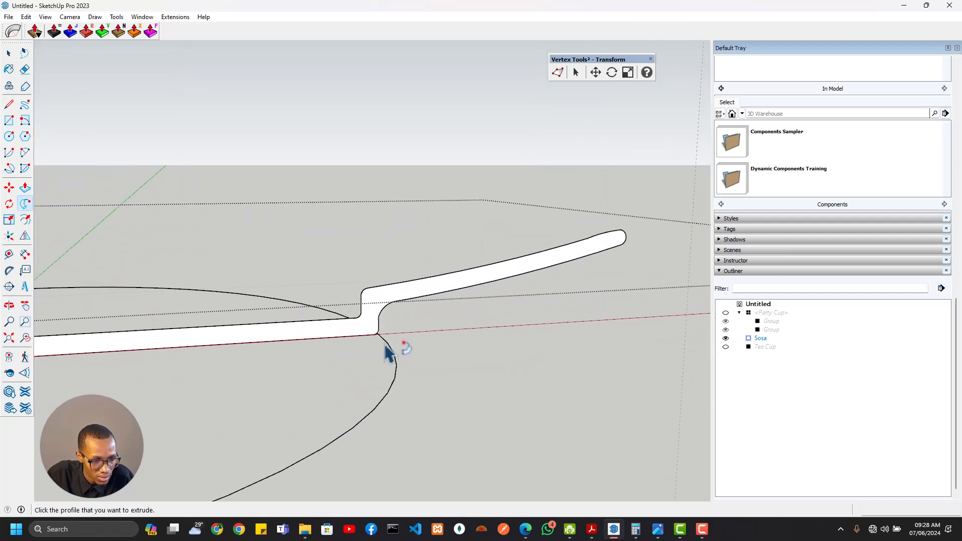
scroll(387, 353, up, 3)
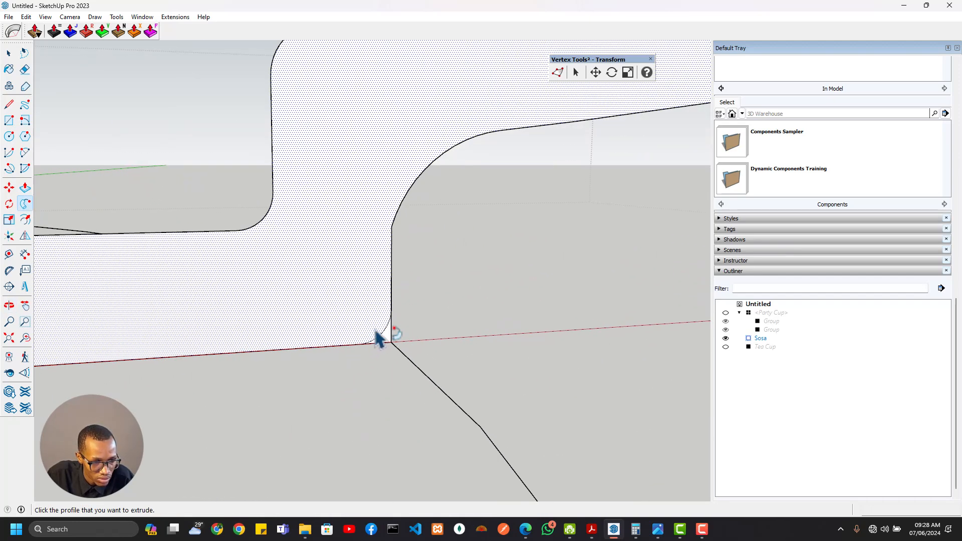
key(a)
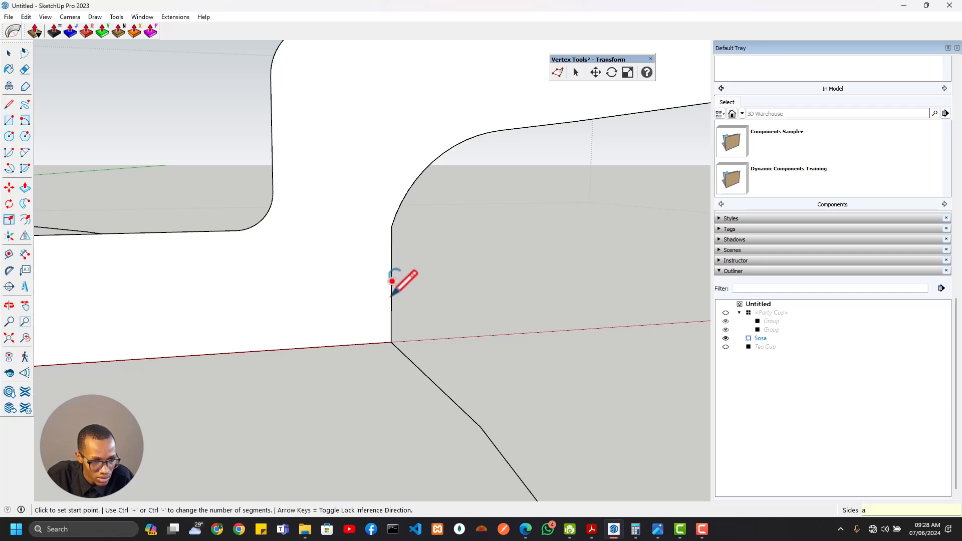
scroll(393, 276, down, 2)
click(390, 301)
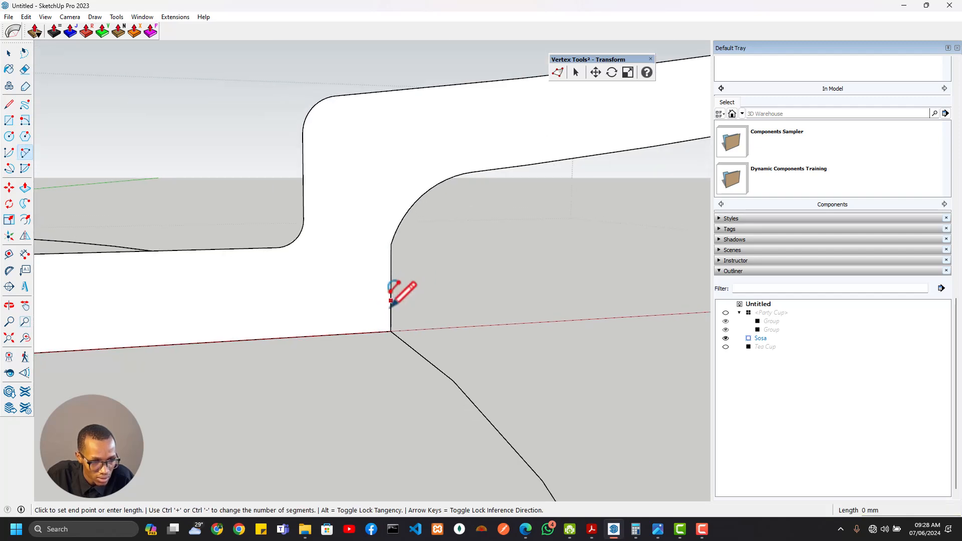
click(361, 333)
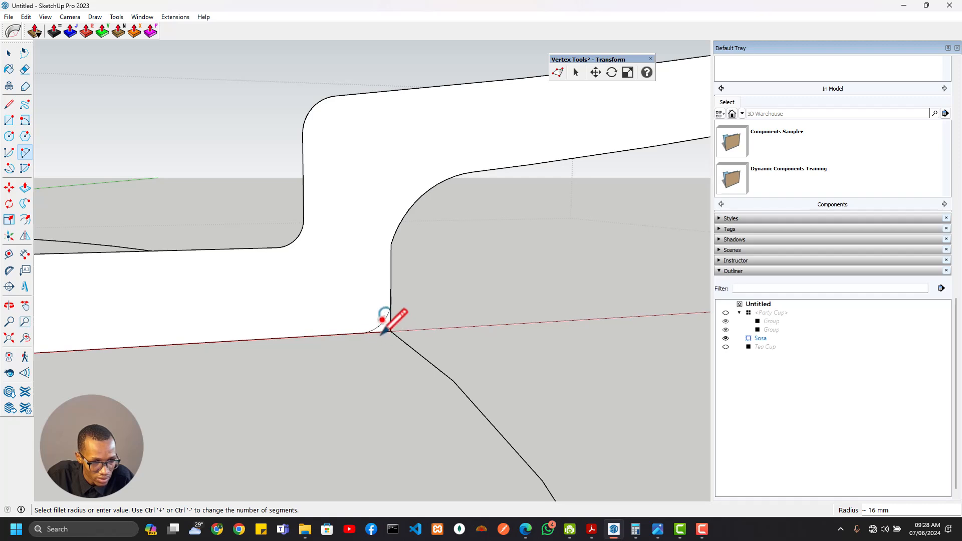
click(383, 332)
scroll(382, 332, up, 2)
key(e)
middle_drag(378, 332, 364, 326)
Sweep the rounded saucer profile around the base circle with Follow Me
key(space)
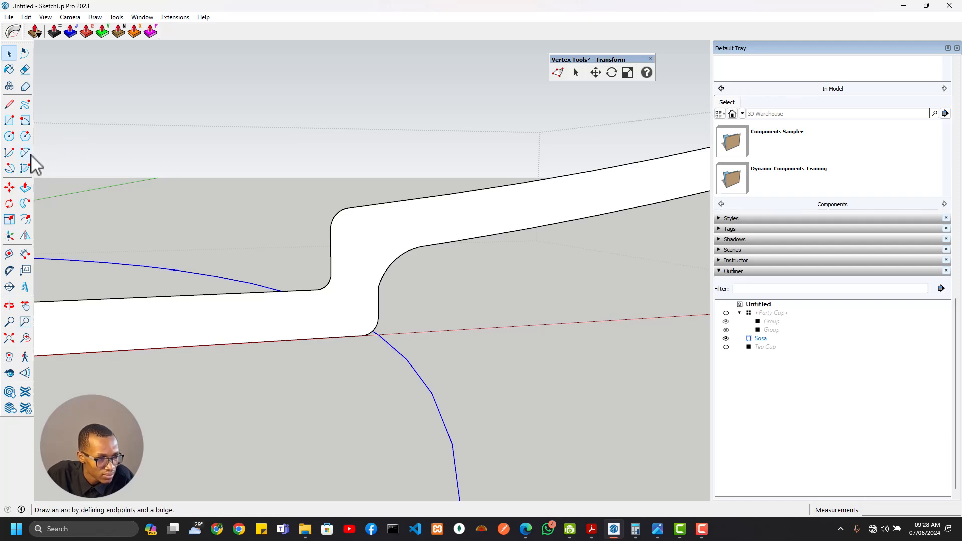
click(25, 204)
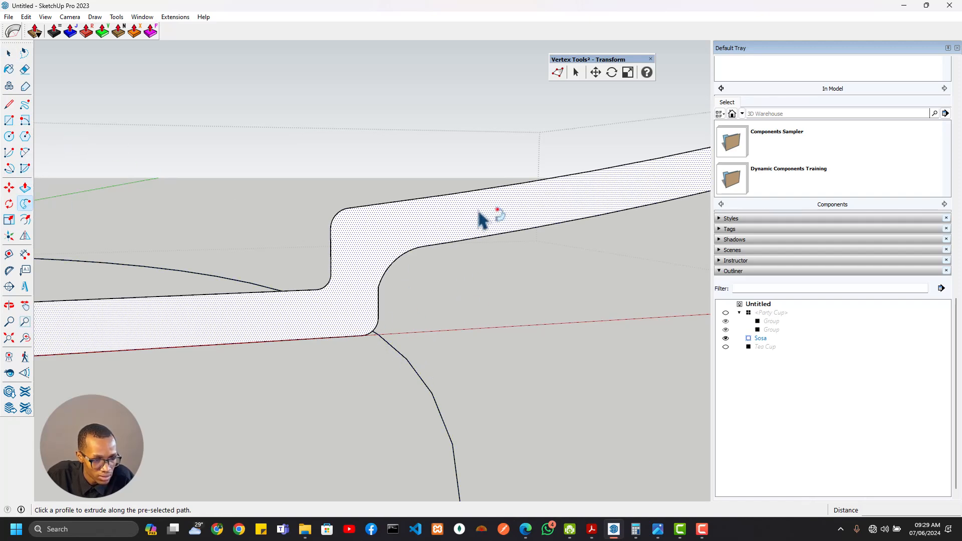
click(466, 216)
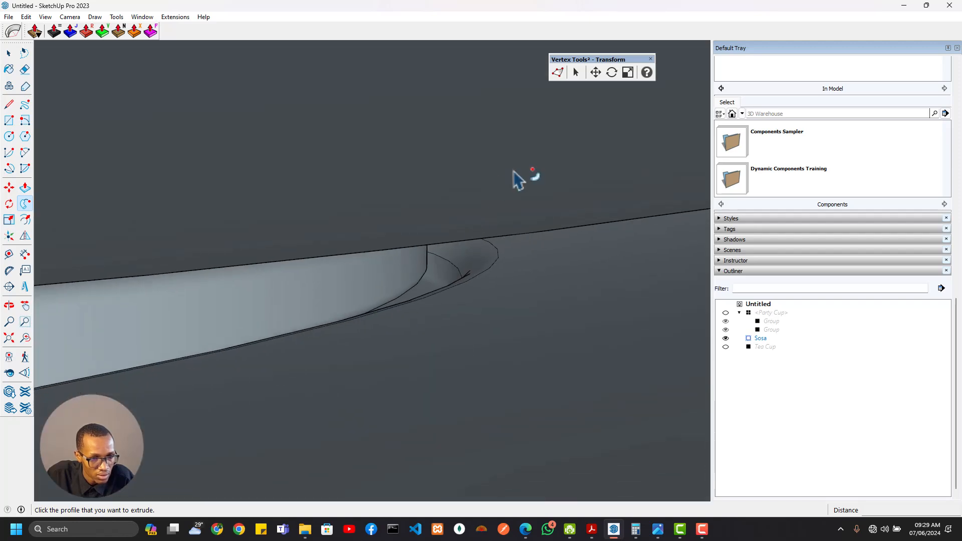
middle_drag(518, 181, 601, 321)
Unhide the Tea Cup group and finish editing the Sosa group
click(725, 347)
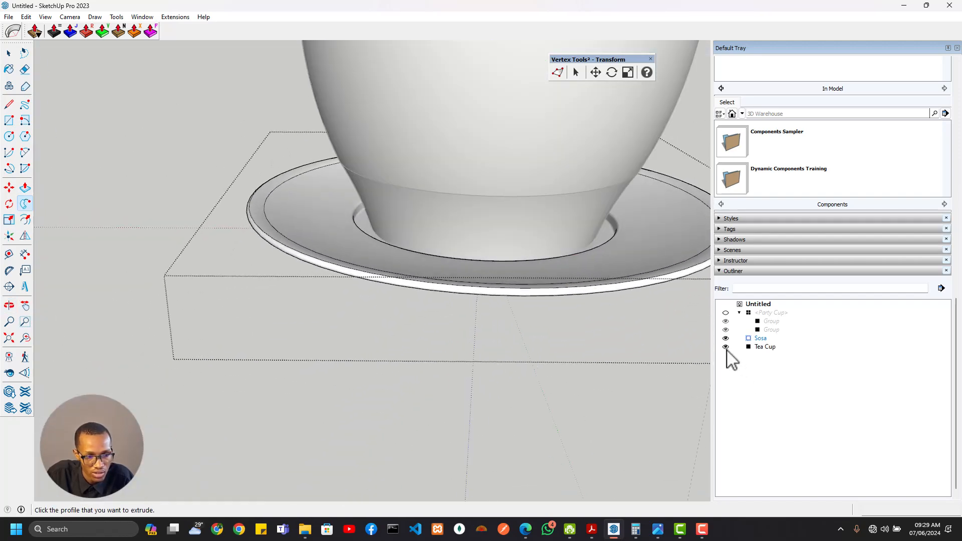
scroll(538, 280, down, 2)
drag(541, 167, 459, 242)
key(space)
Move the teacup about 18 mm straight up from its base centre so it rests on the saucer's recessed floor
click(485, 245)
middle_drag(485, 244, 452, 327)
key(m)
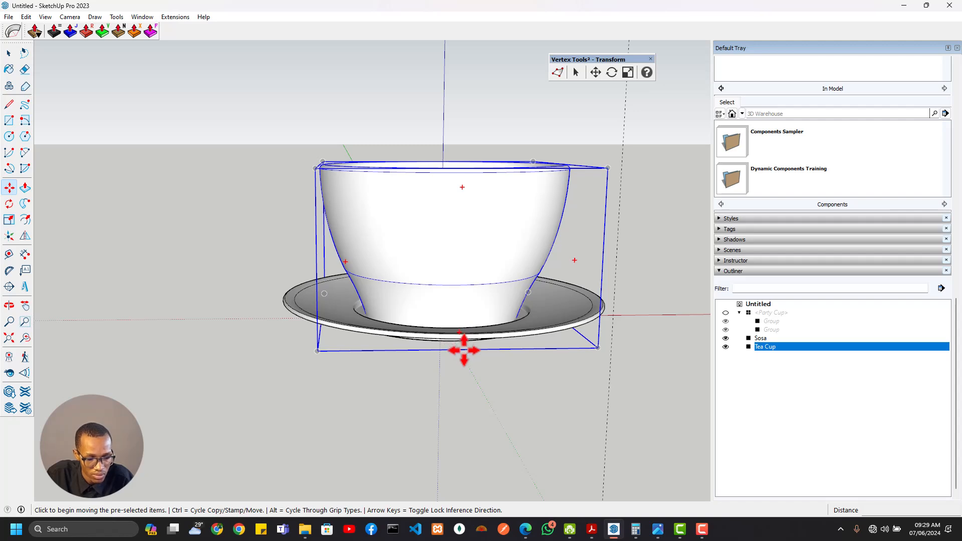
middle_drag(442, 356, 451, 290)
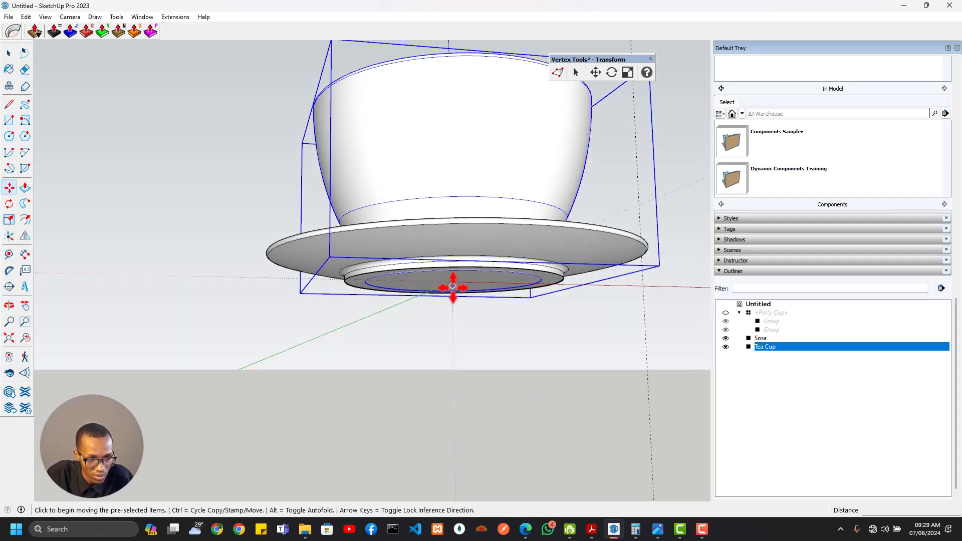
click(451, 282)
key(Escape)
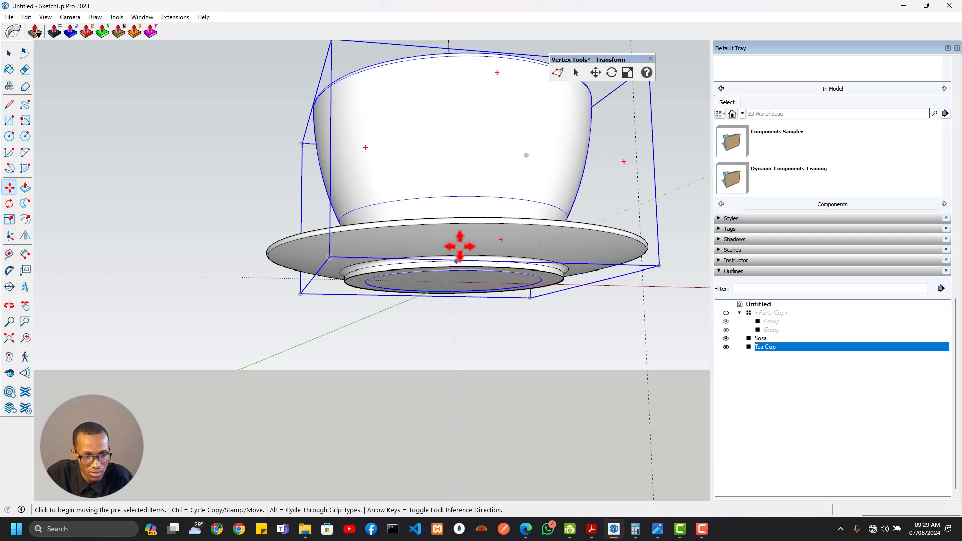
middle_drag(480, 140, 442, 154)
click(448, 279)
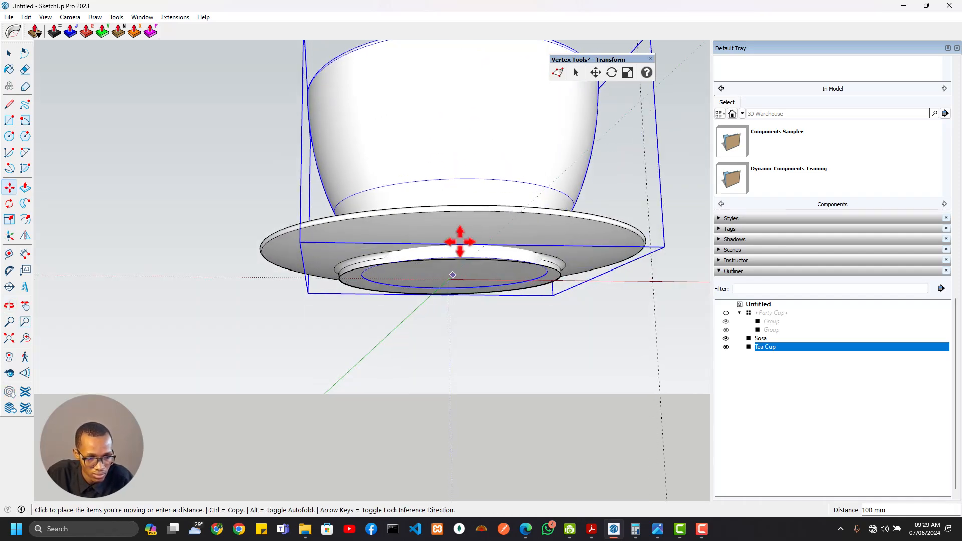
middle_drag(458, 240, 432, 337)
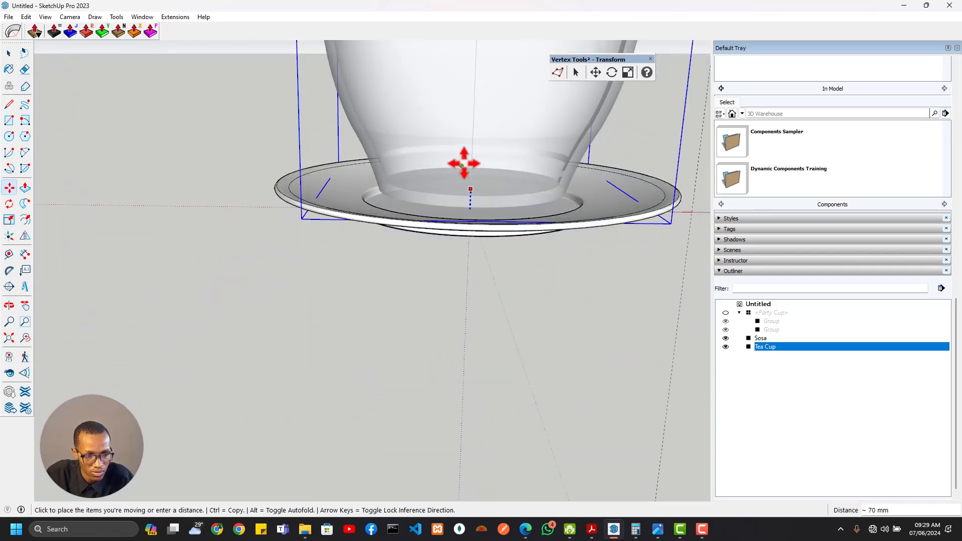
scroll(376, 200, up, 3)
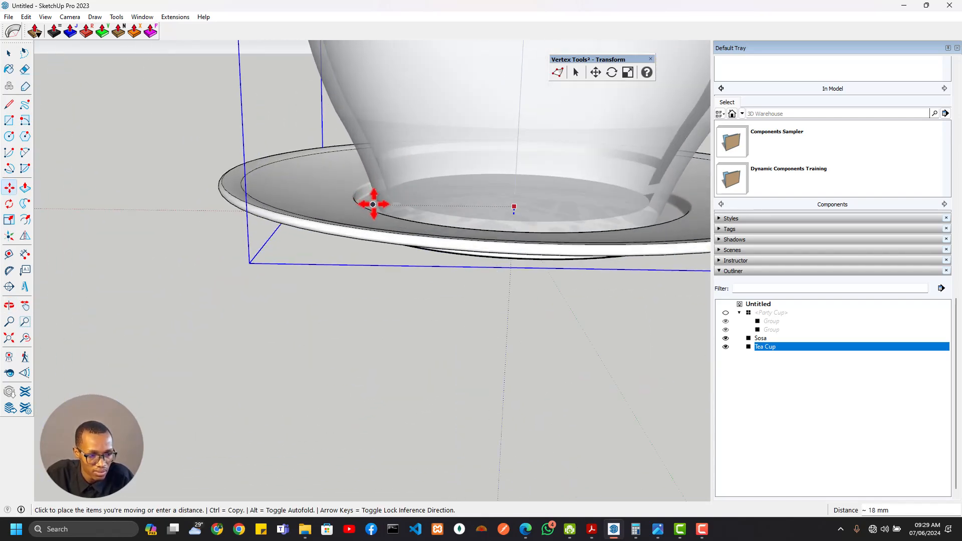
click(372, 204)
Examine the cup's handle in the reference image and compare it with the modelled cup and saucer
scroll(385, 216, down, 3)
middle_drag(393, 221, 307, 301)
click(604, 212)
scroll(496, 245, down, 3)
scroll(429, 224, up, 4)
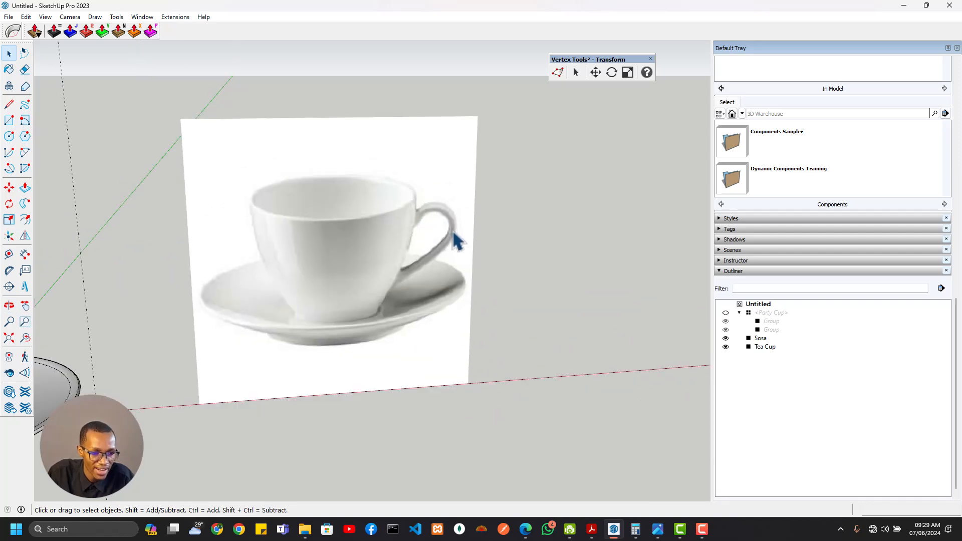
shift+middle_drag(216, 272, 259, 280)
middle_drag(142, 346, 347, 329)
Try hiding the teacup and saucer together, and undo it
click(347, 330)
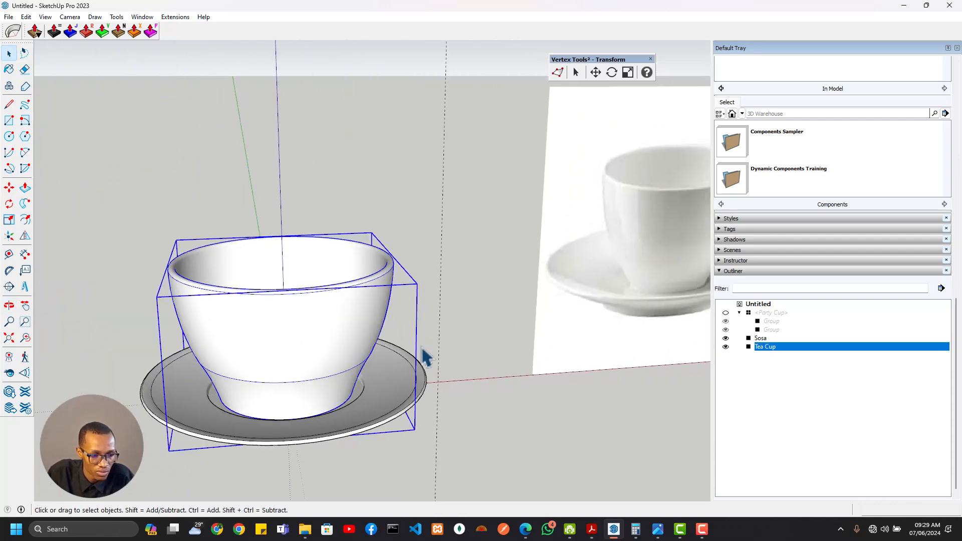
middle_drag(426, 354, 419, 398)
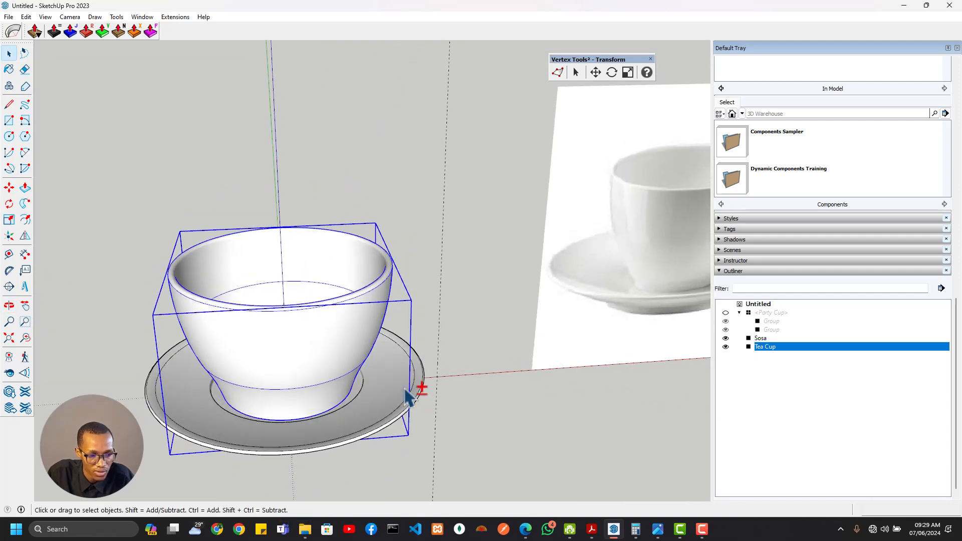
ctrl+click(407, 396)
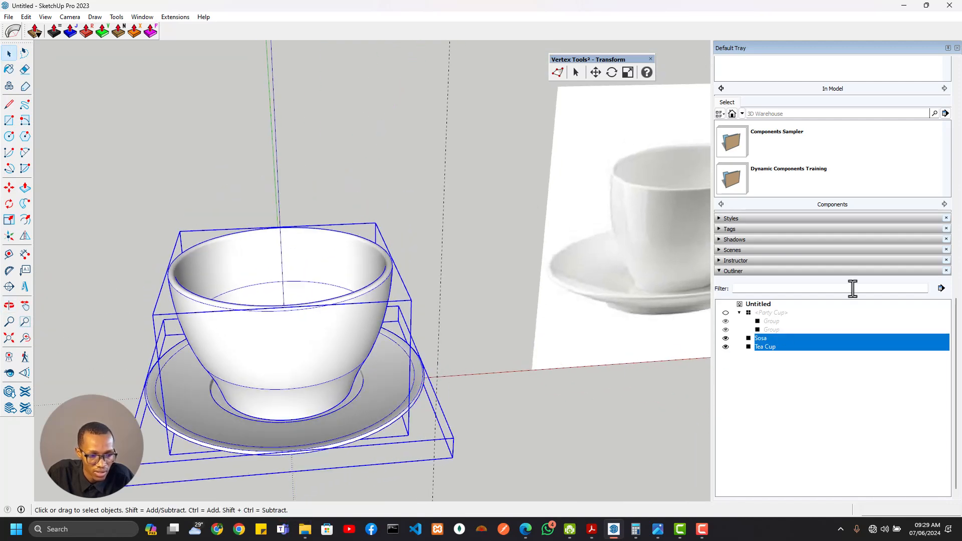
click(726, 346)
middle_drag(456, 359, 501, 331)
key(ctrl+z)
Place a horizontal guide 500 mm above the red axis
key(t)
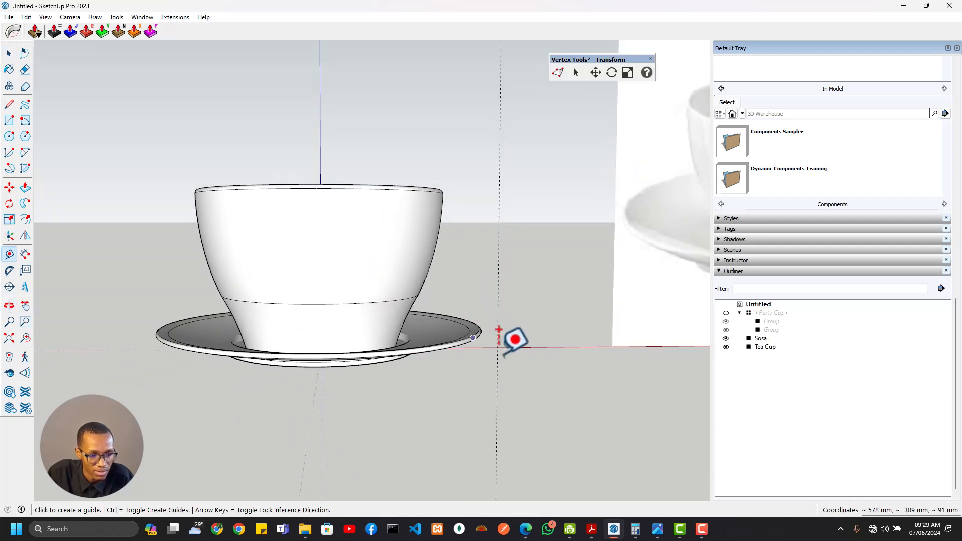
click(521, 347)
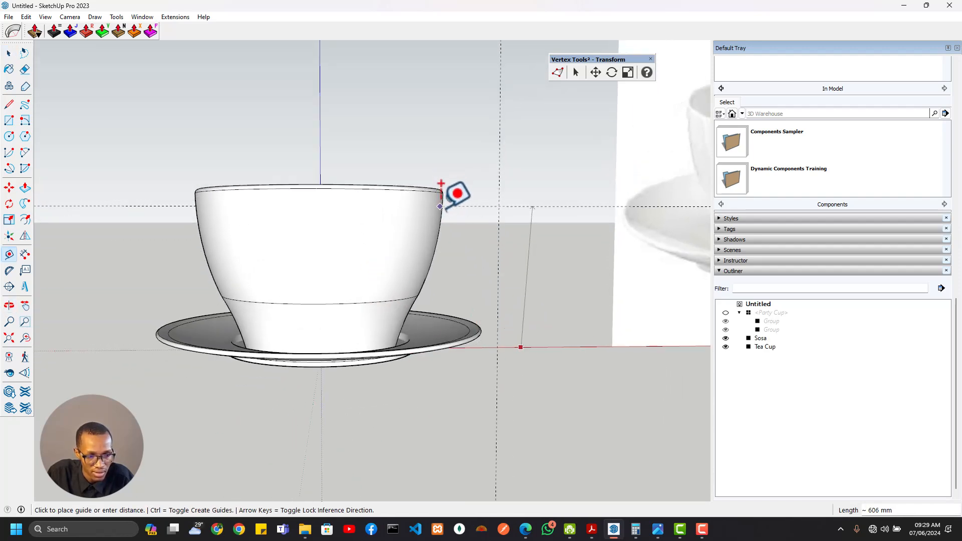
key(Up)
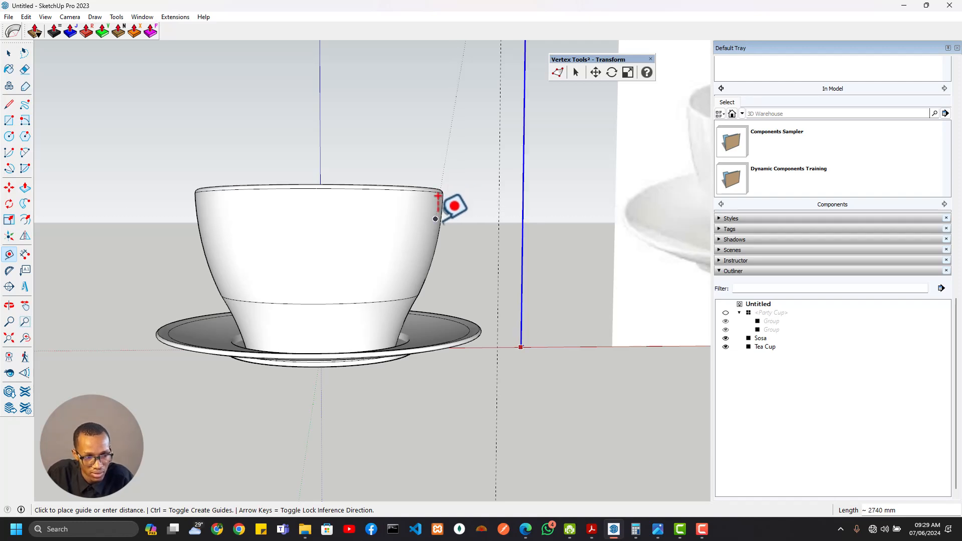
middle_drag(435, 219, 415, 211)
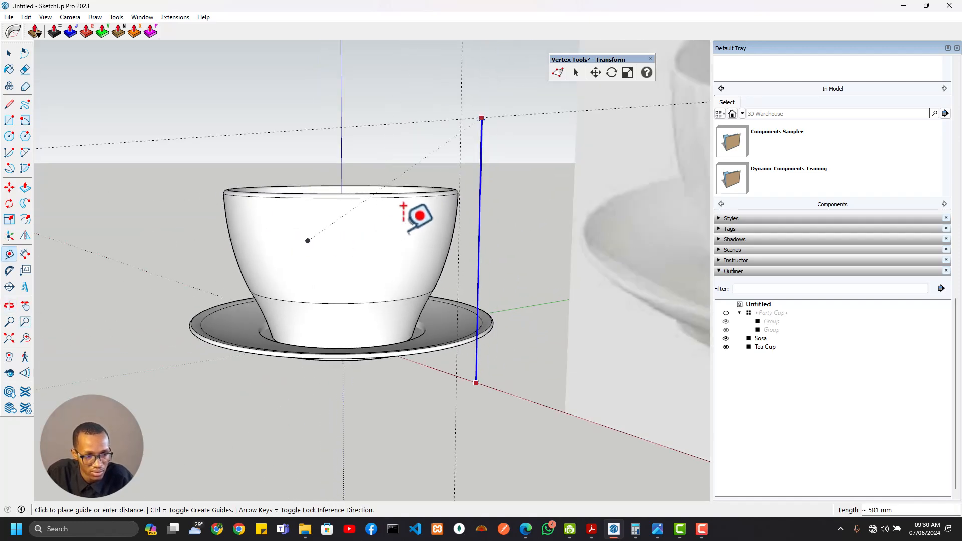
click(438, 229)
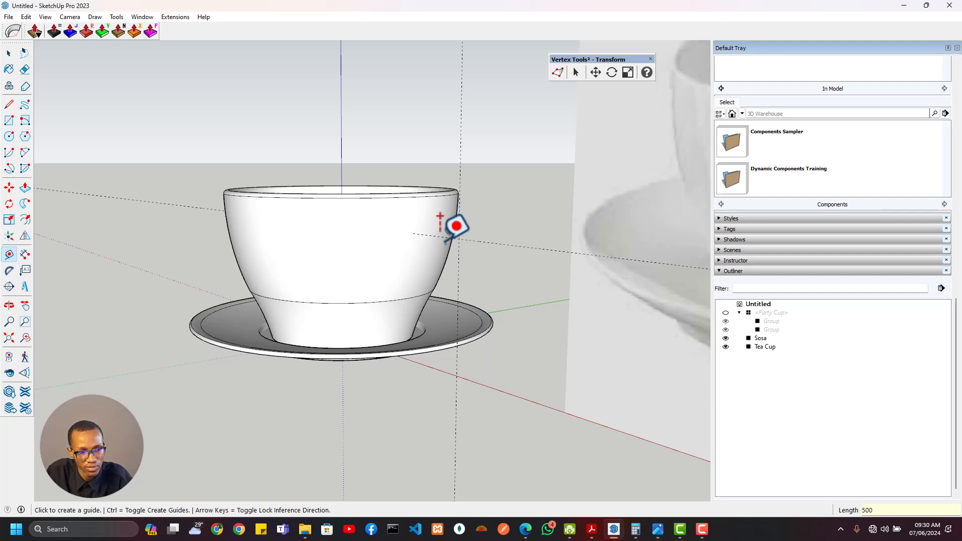
Try adding a parallel guide 100 mm above the 500 mm guide, and undo it
middle_drag(391, 288, 413, 286)
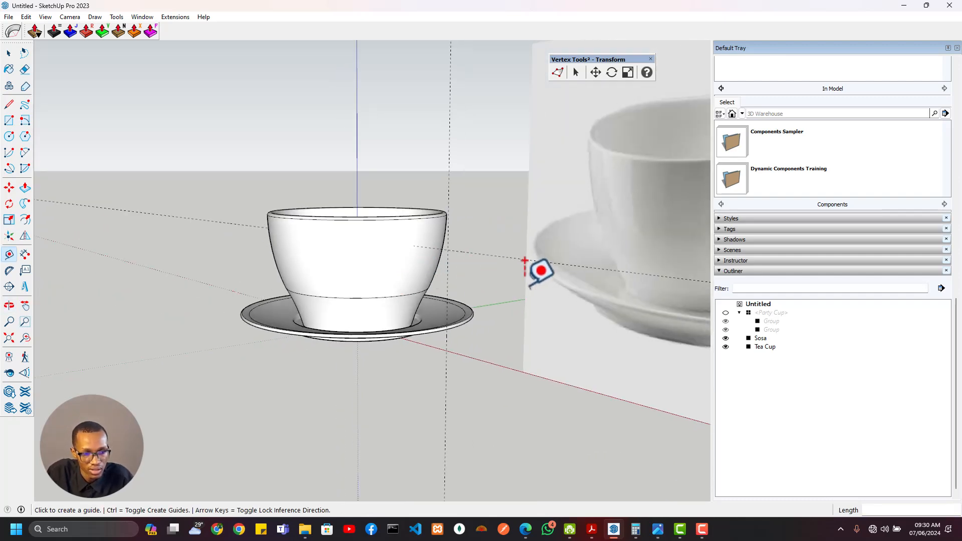
middle_drag(536, 271, 502, 266)
click(496, 263)
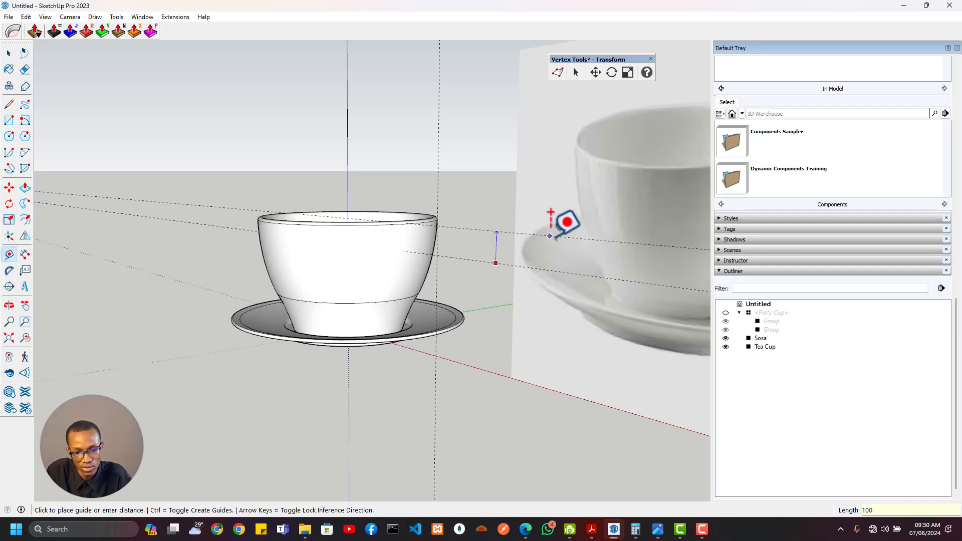
key(Return)
key(ctrl+z)
Place a parallel guide 50 mm above the 500 mm guide and erase the lower one
click(535, 269)
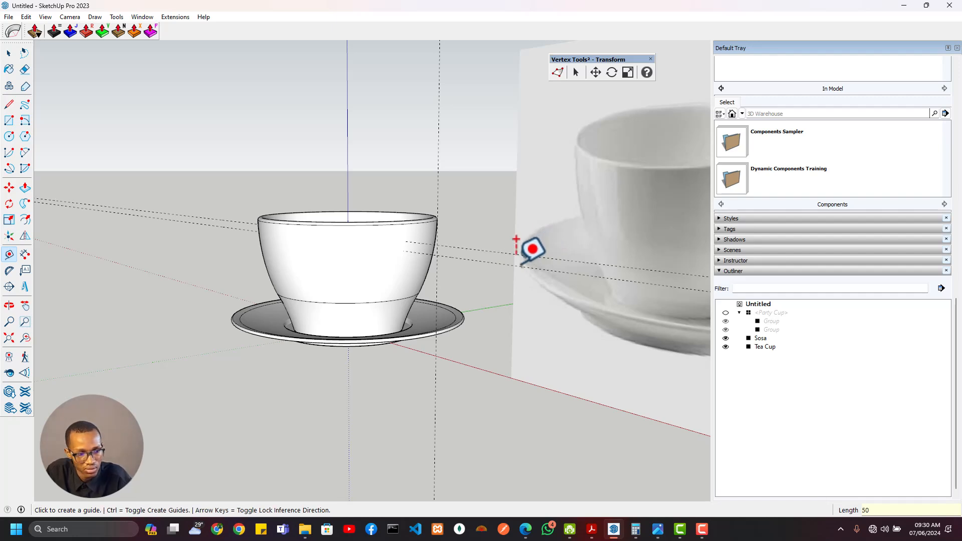
scroll(521, 247, up, 2)
key(e)
scroll(506, 284, down, 2)
mouse_move(501, 284)
middle_down()
mouse_move(391, 289)
mouse_move(421, 308)
middle_up()
Place another horizontal guide 200 mm above the red axis for the lower end of the handle
key(t)
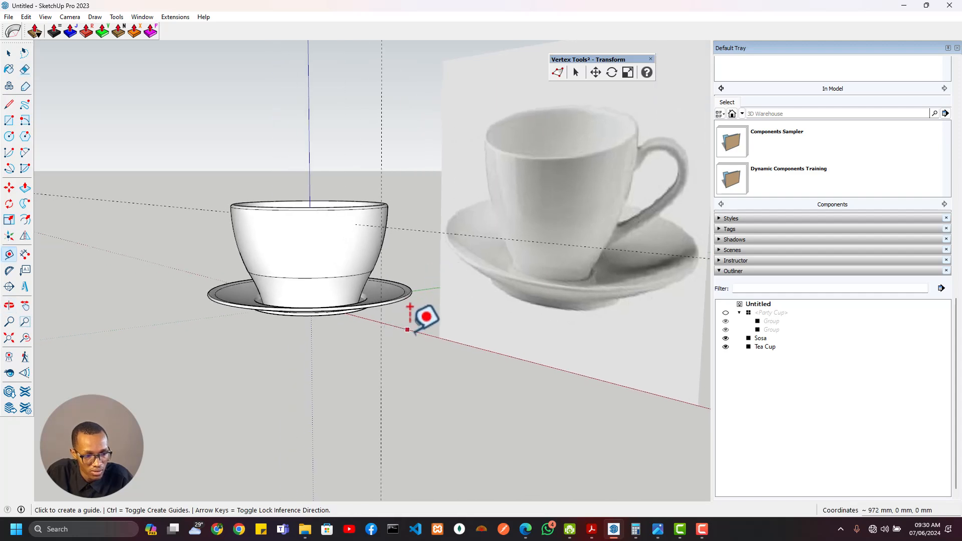
click(409, 330)
key(Up)
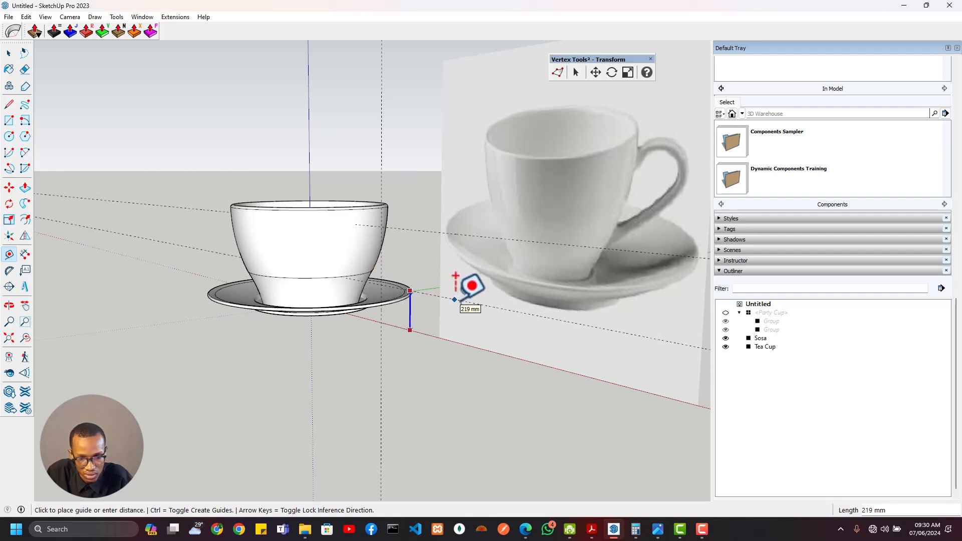
key(Escape)
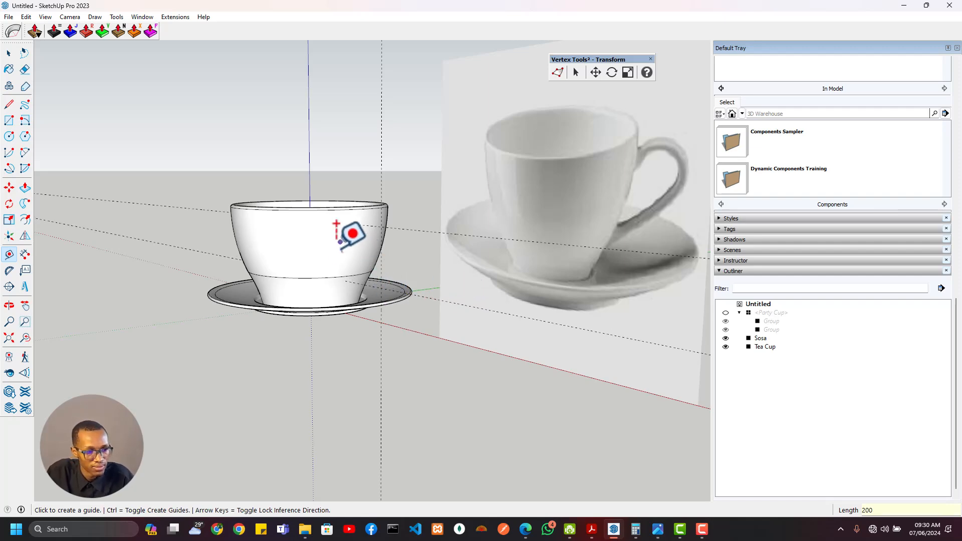
Hide both the teacup and the saucer, leaving the guides and reference image in view
key(space)
click(330, 316)
shift+click(333, 313)
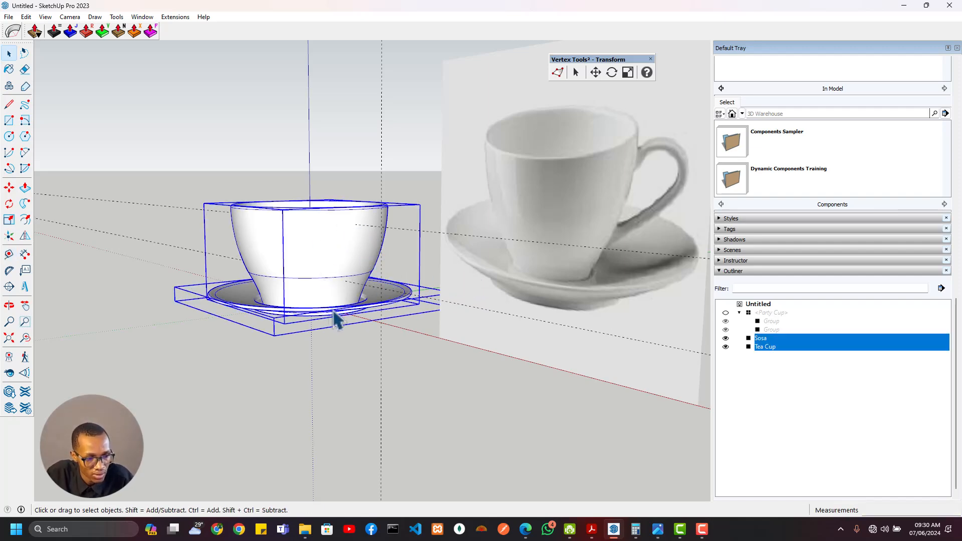
click(726, 339)
middle_drag(320, 266, 407, 262)
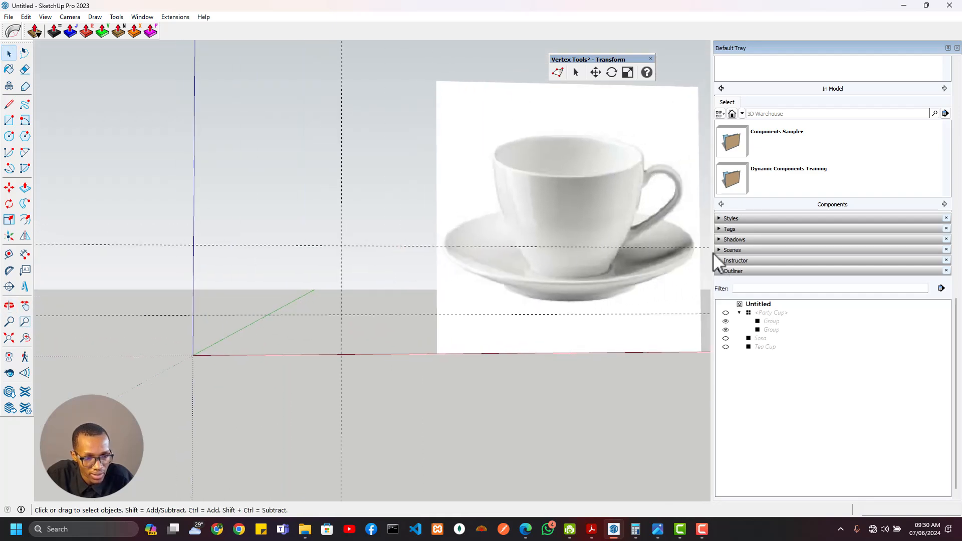
scroll(323, 289, up, 3)
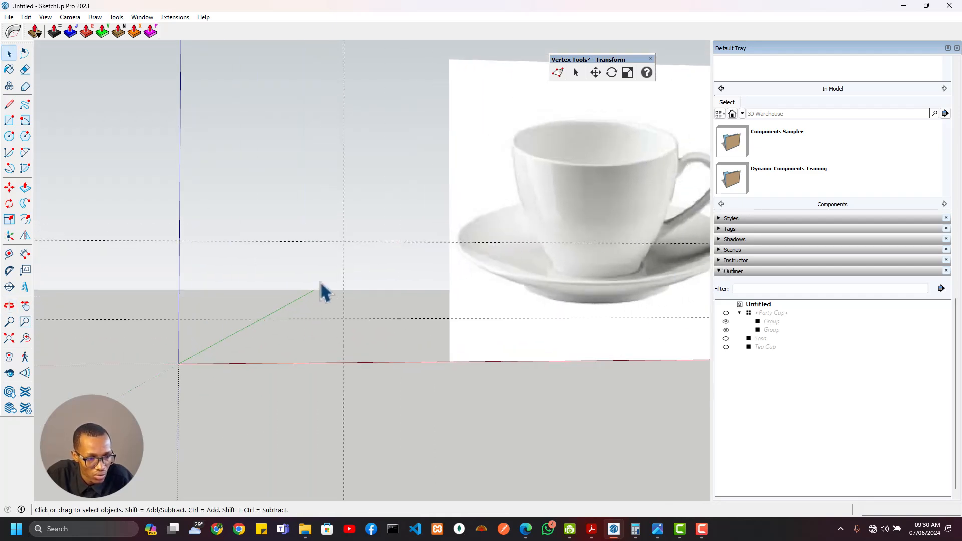
key(a)
key(t)
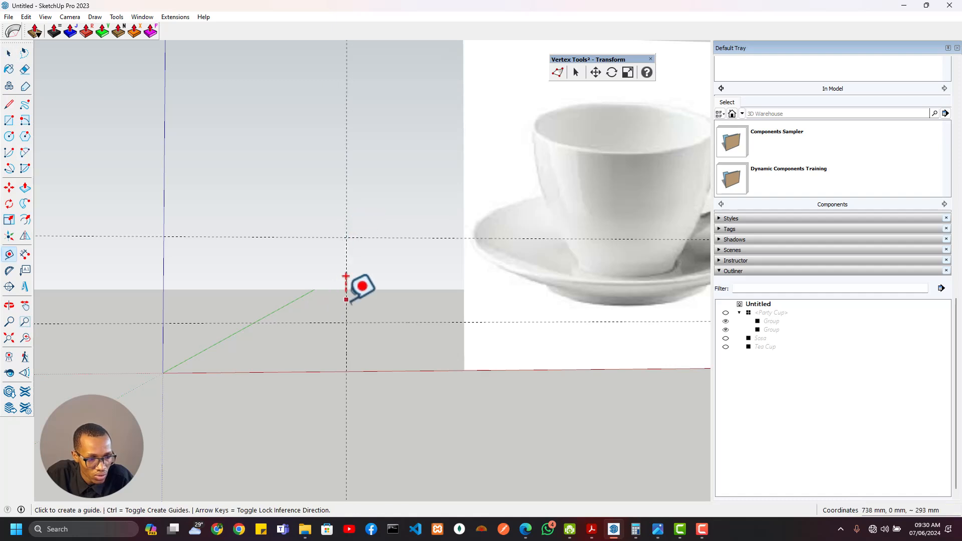
click(345, 296)
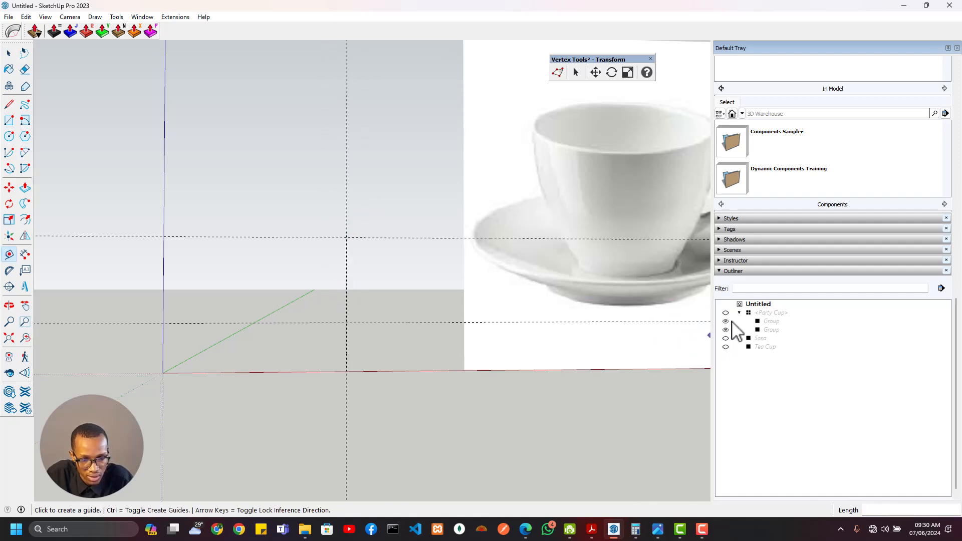
Unhide the teacup and move the vertical guide about 245 mm along the upper horizontal guide to the cup's side wall
click(725, 347)
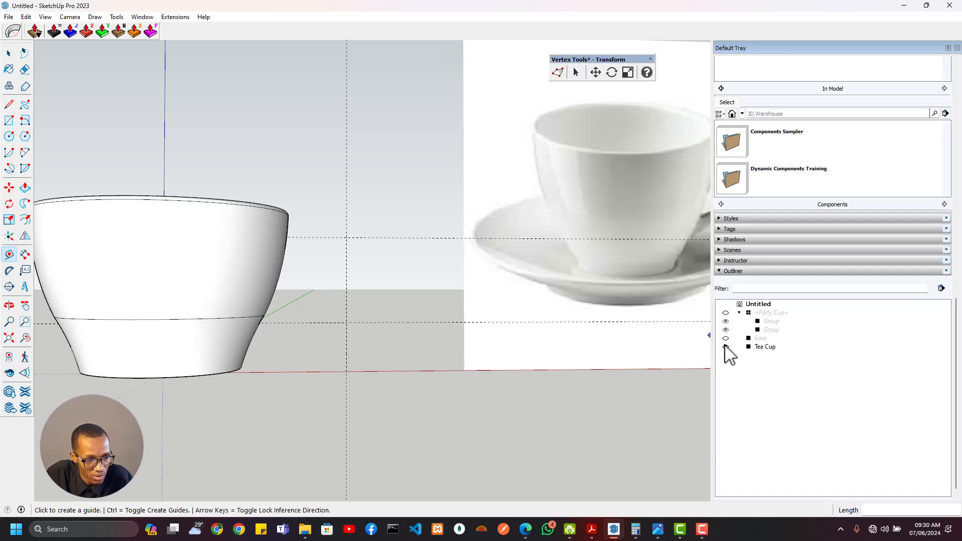
scroll(287, 275, up, 2)
shift+middle_drag(287, 276, 380, 276)
key(space)
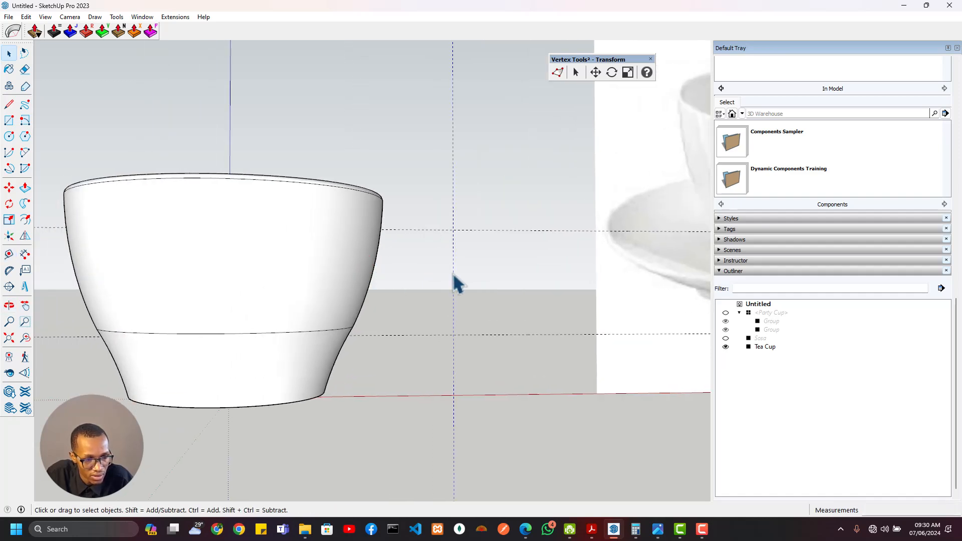
key(m)
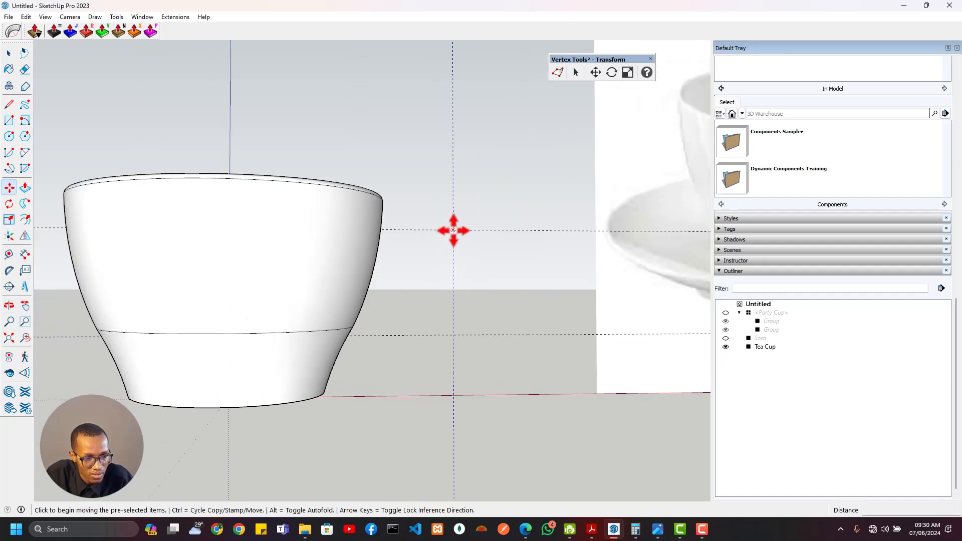
click(453, 230)
middle_drag(401, 232, 373, 231)
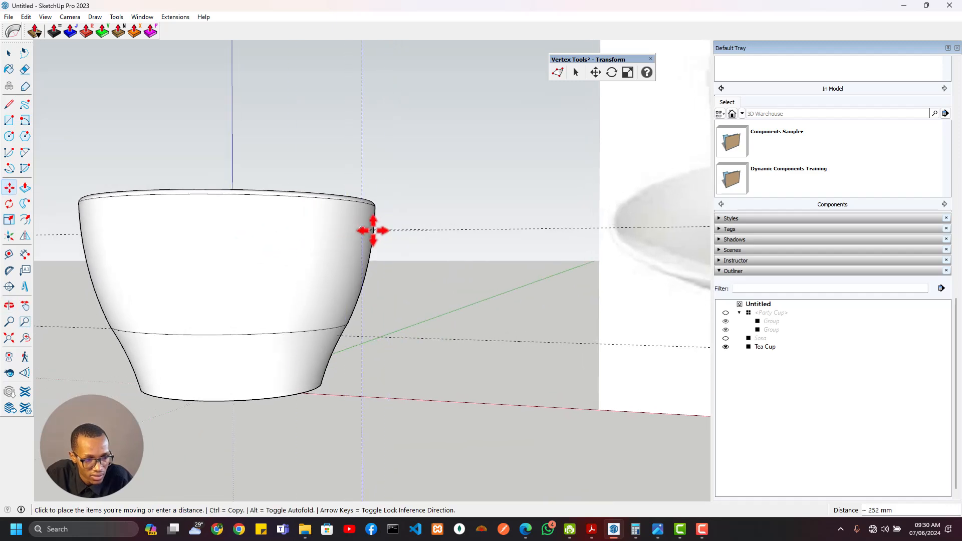
click(367, 230)
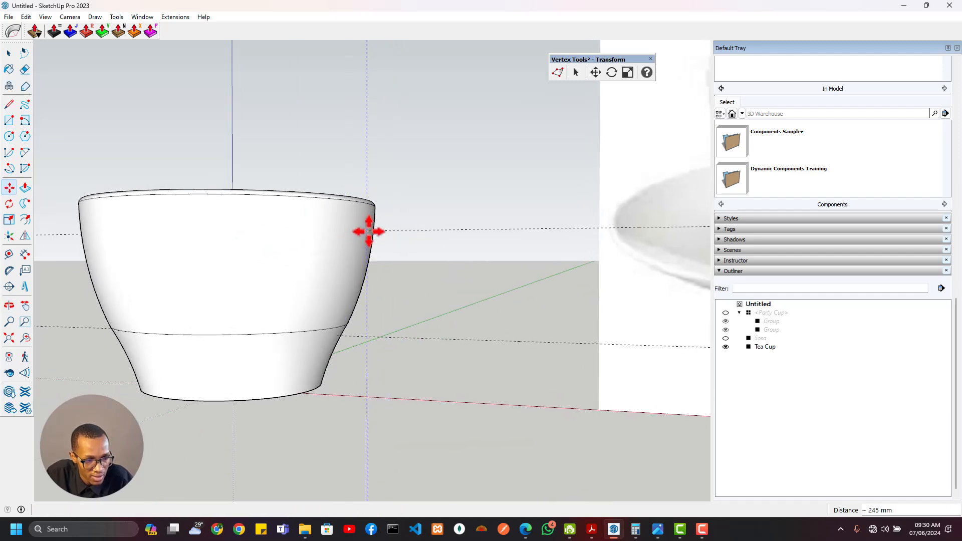
Place a vertical guide about 109 mm inward from the existing one, where the lower horizontal guide meets the cup's side
scroll(365, 341, up, 2)
key(t)
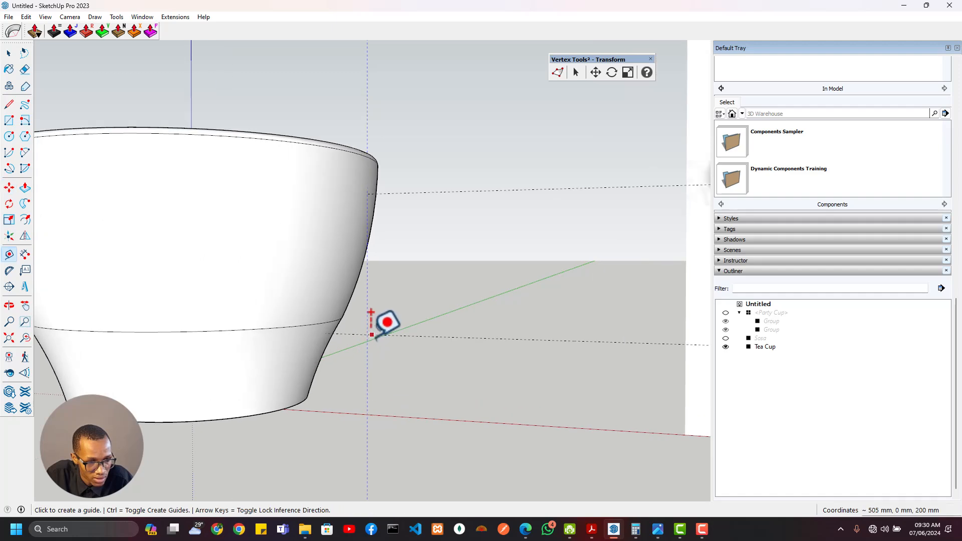
click(369, 335)
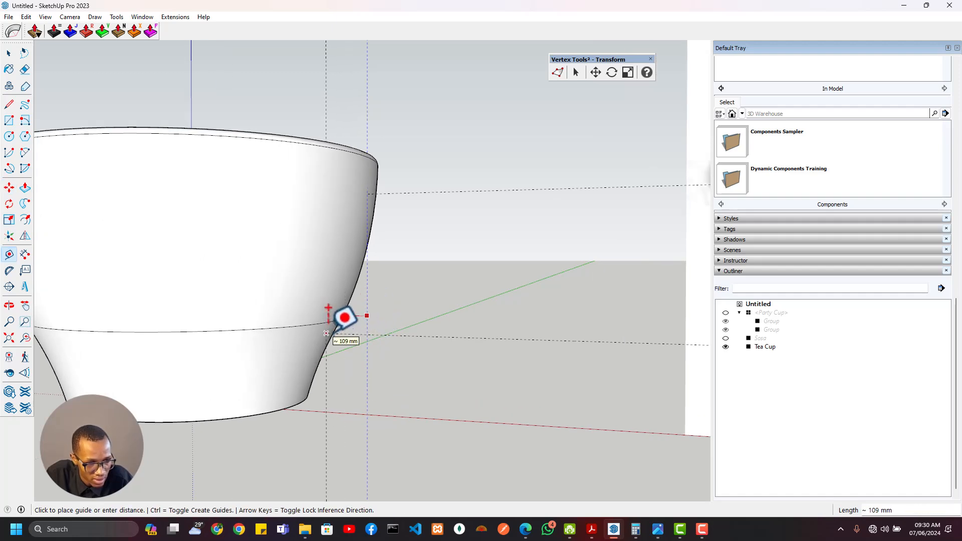
scroll(376, 306, down, 4)
Hide the teacup so that only the guides and the reference image remain in view
key(space)
click(297, 273)
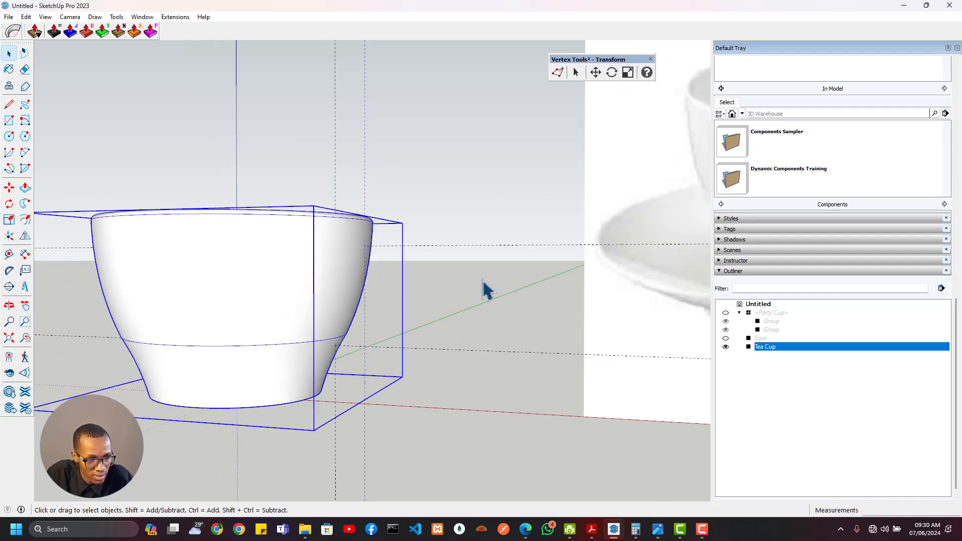
click(726, 346)
Place another horizontal guide above the upper horizontal guide for the top of the handle
scroll(333, 279, up, 2)
key(a)
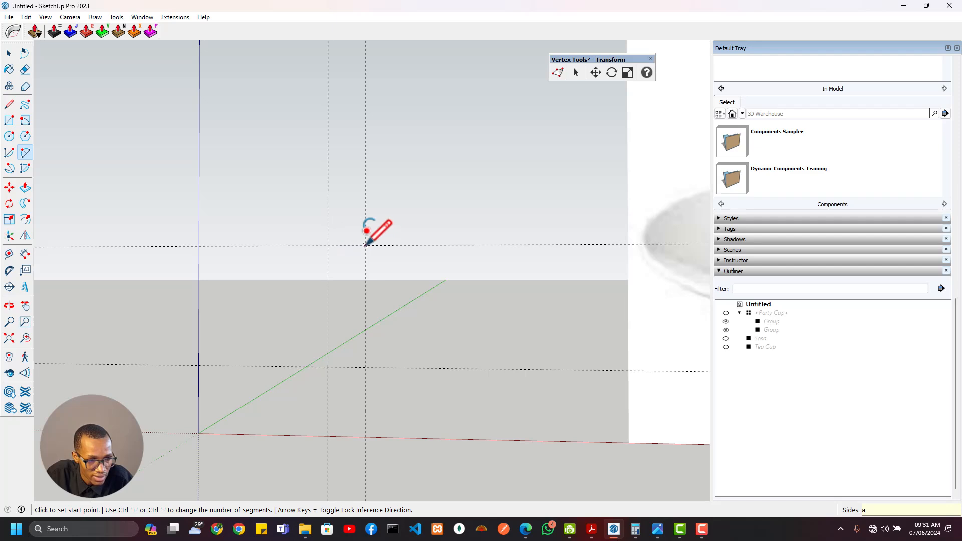
middle_drag(360, 279, 255, 315)
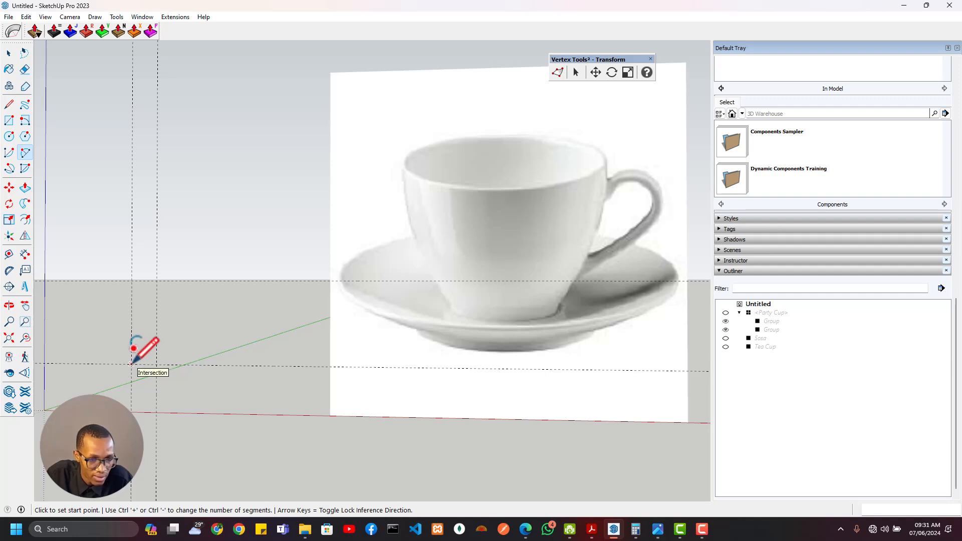
key(t)
click(228, 281)
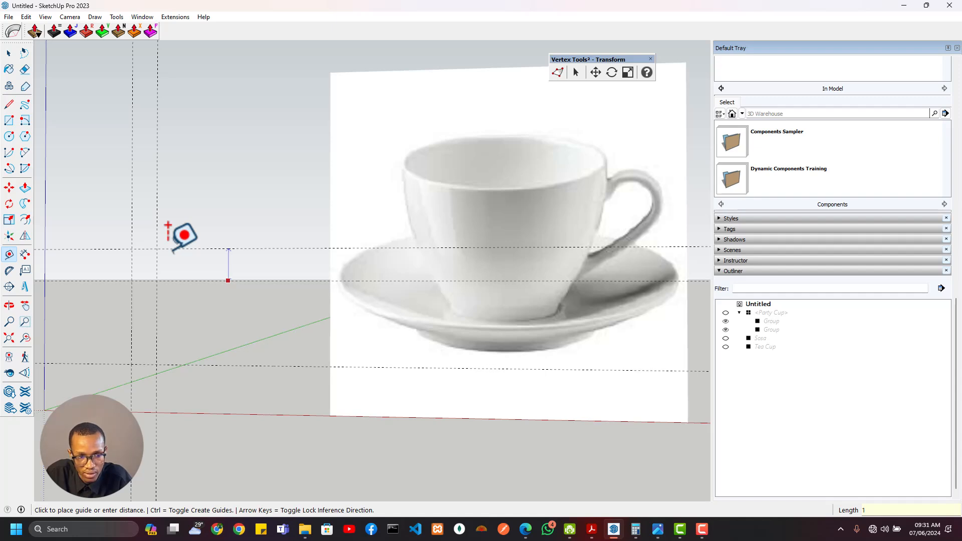
click(170, 226)
middle_drag(157, 292, 222, 256)
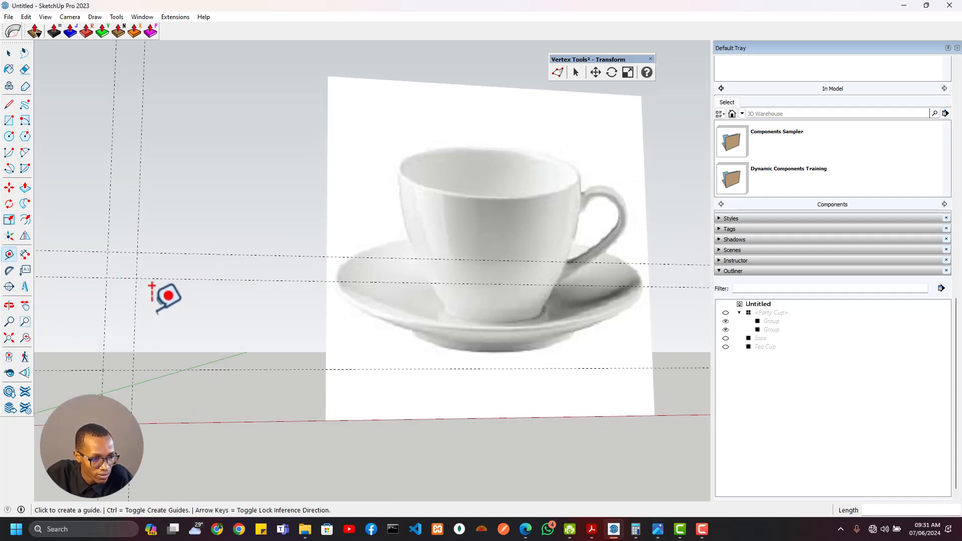
Draw an upright rectangle from the intersection of the topmost guide and inner vertical guide down to the lower horizontal guide
key(r)
click(107, 252)
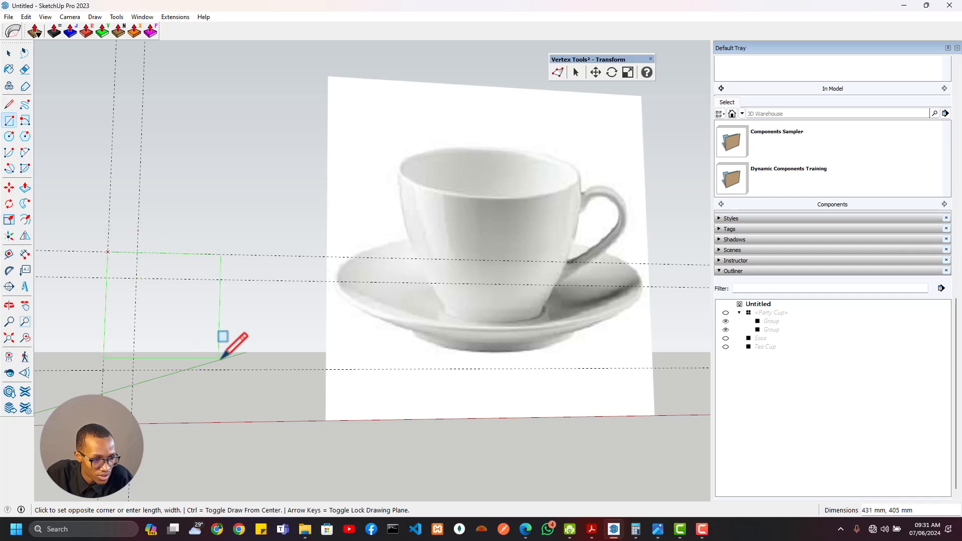
click(253, 351)
mouse_move(221, 373)
middle_down()
mouse_move(236, 347)
mouse_move(182, 316)
middle_up()
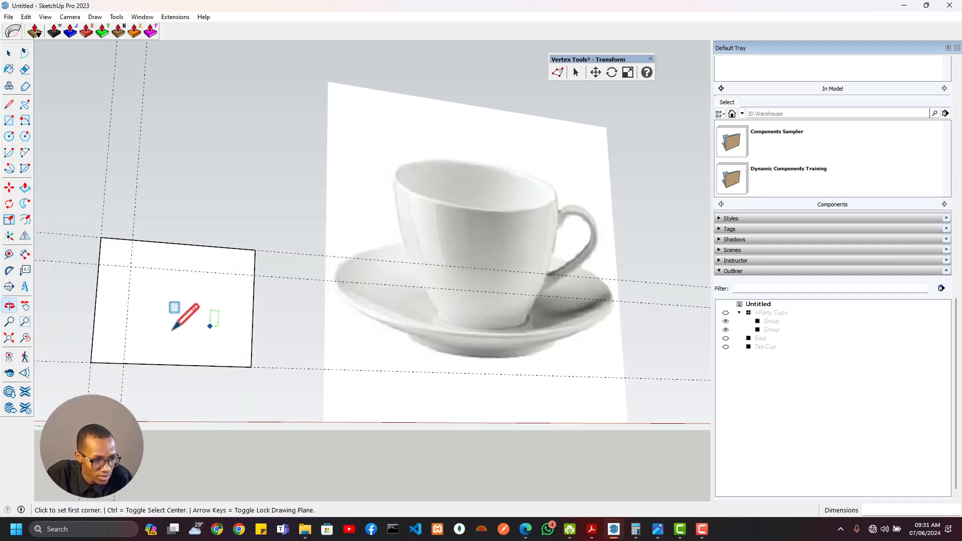
Draw a diagonal about 579 mm long from the rectangle's lower inner corner to its top edge, and connect its end to the inner guide intersection
key(a)
key(l)
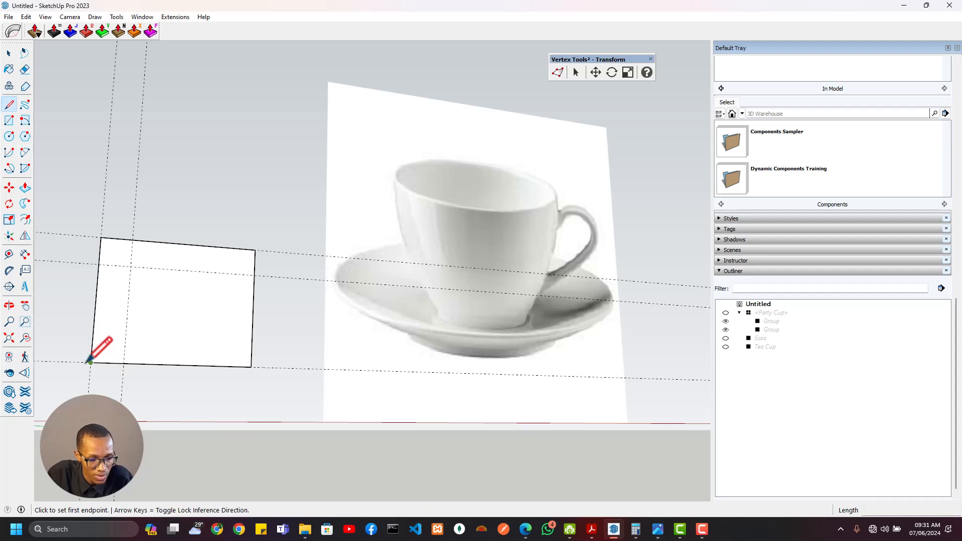
click(91, 362)
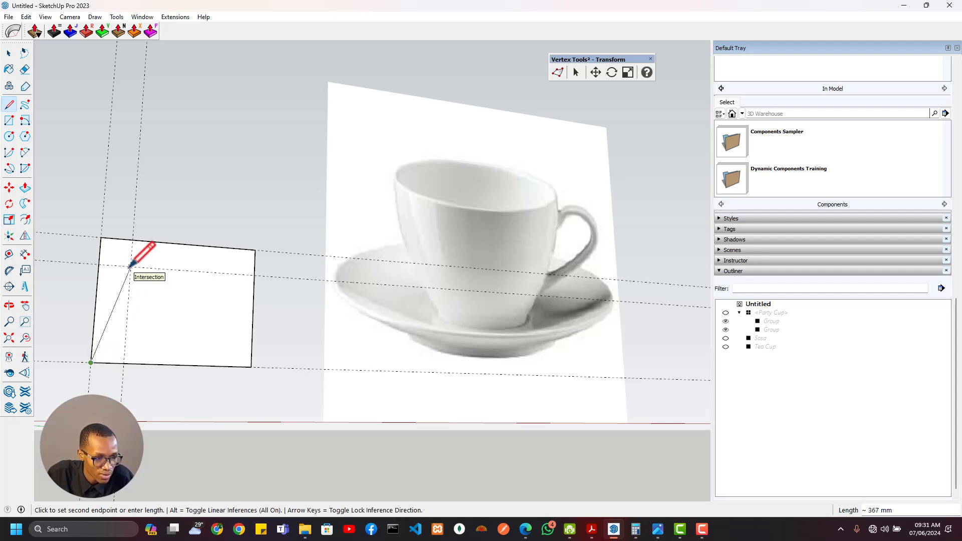
click(203, 246)
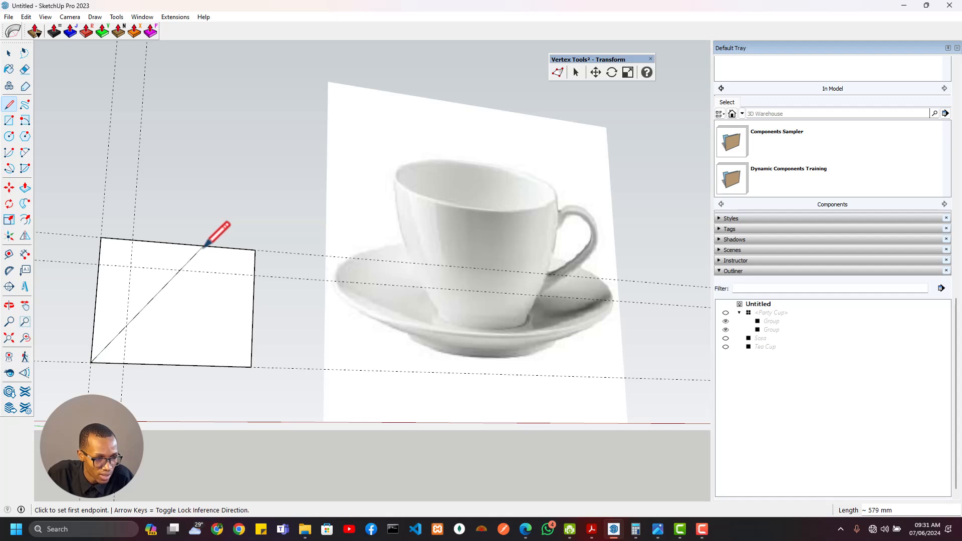
click(130, 266)
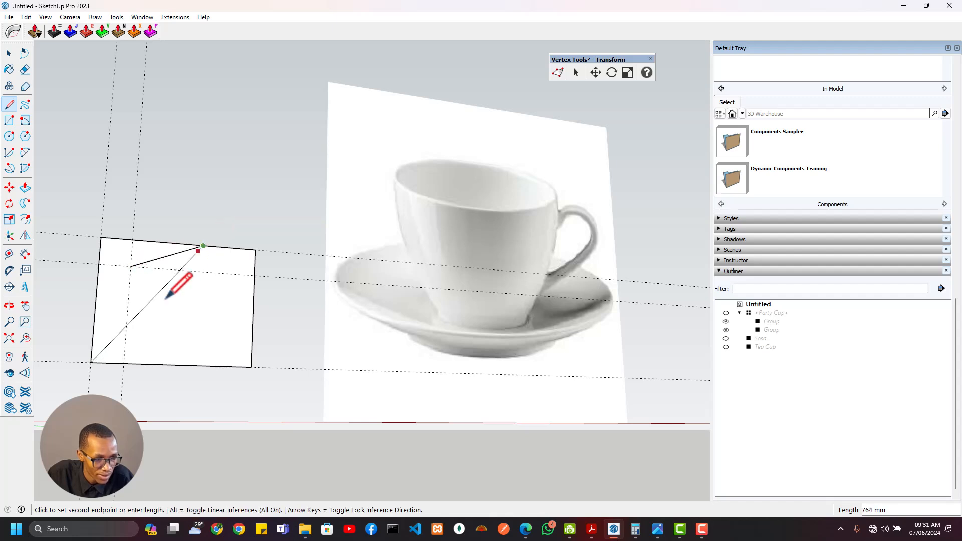
key(Escape)
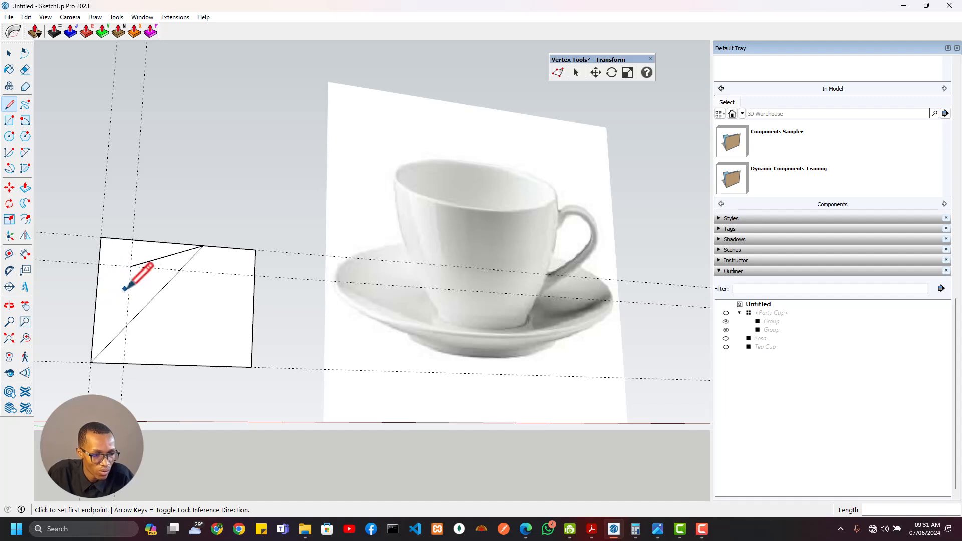
scroll(123, 289, up, 1)
key(a)
scroll(135, 280, down, 2)
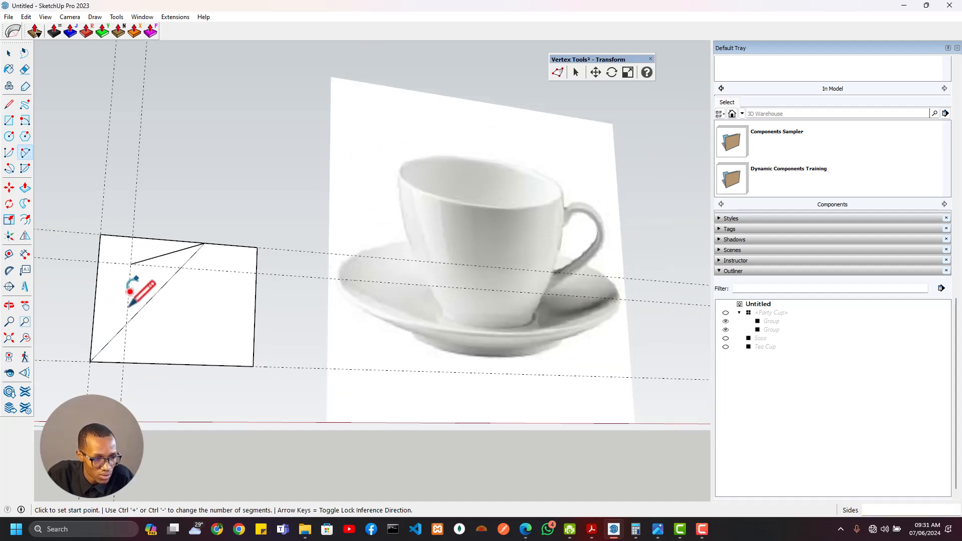
scroll(120, 333, up, 3)
click(77, 360)
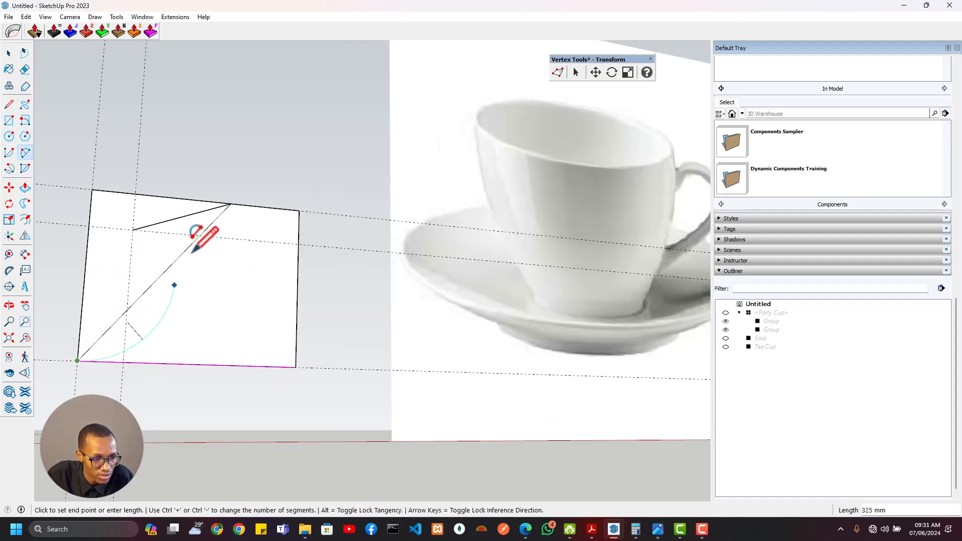
click(230, 204)
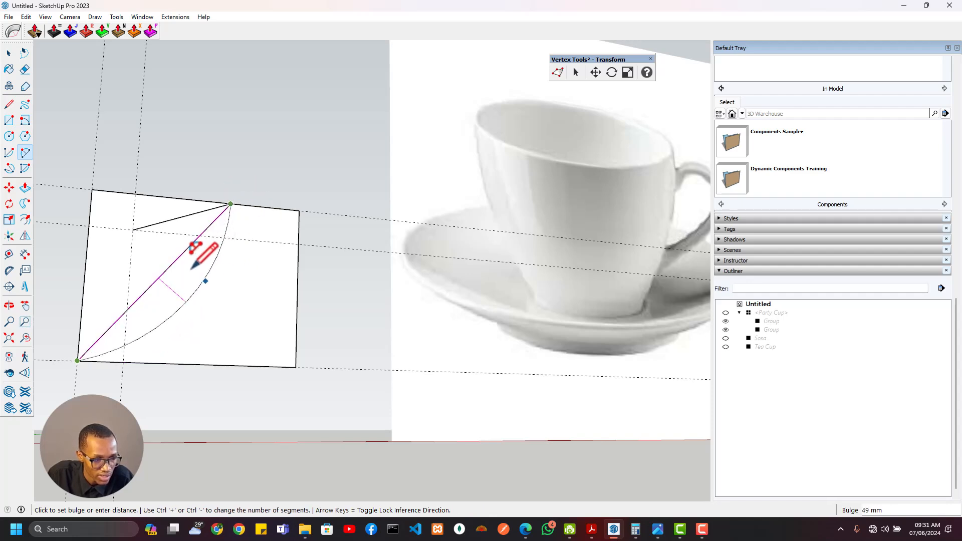
key(Escape)
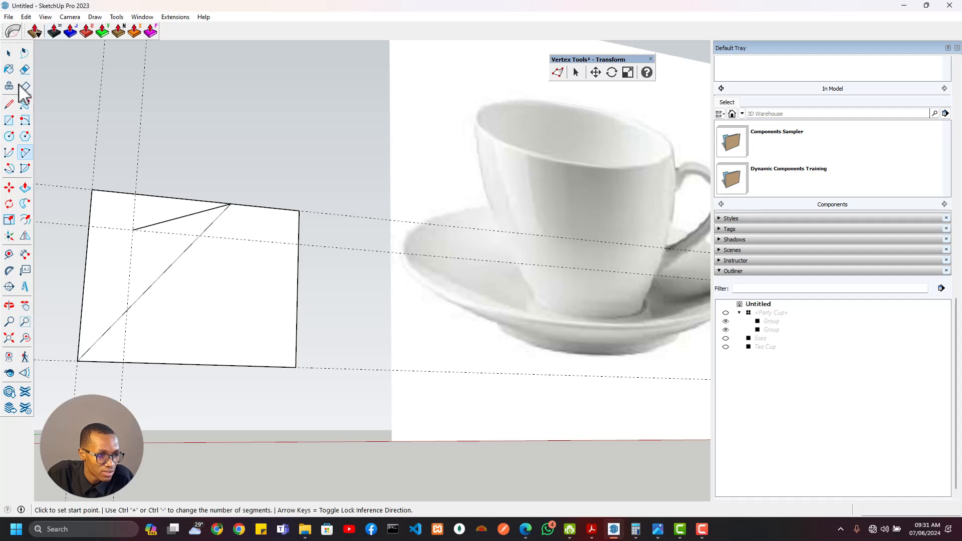
click(9, 169)
click(78, 360)
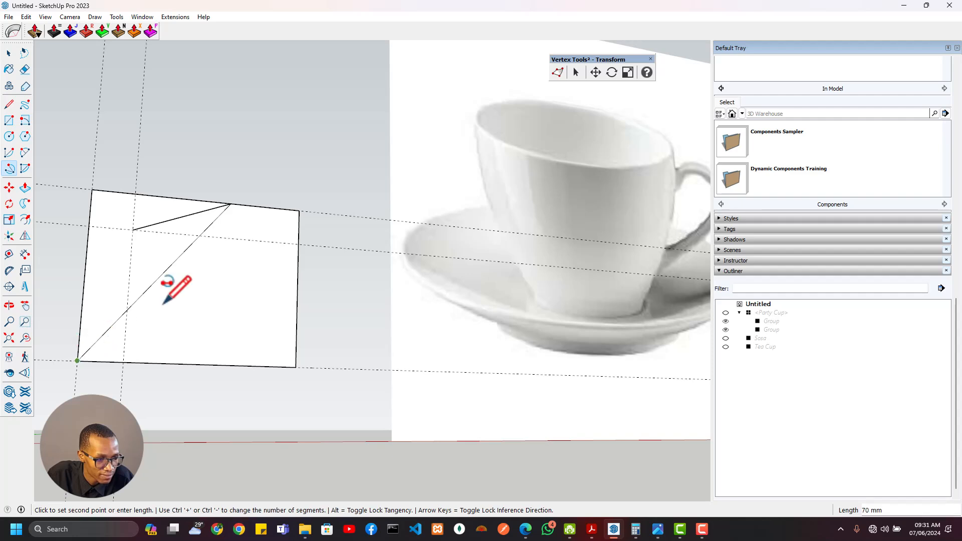
click(231, 203)
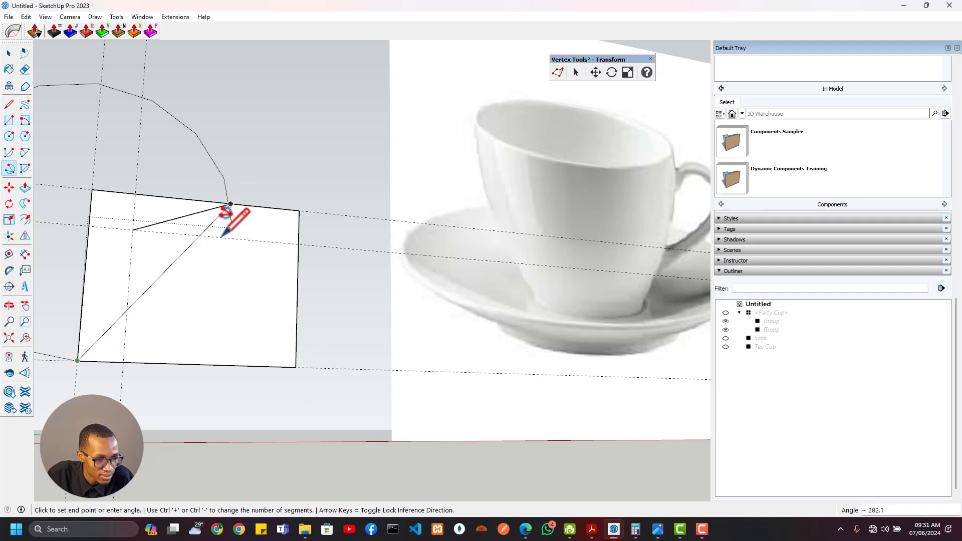
key(Escape)
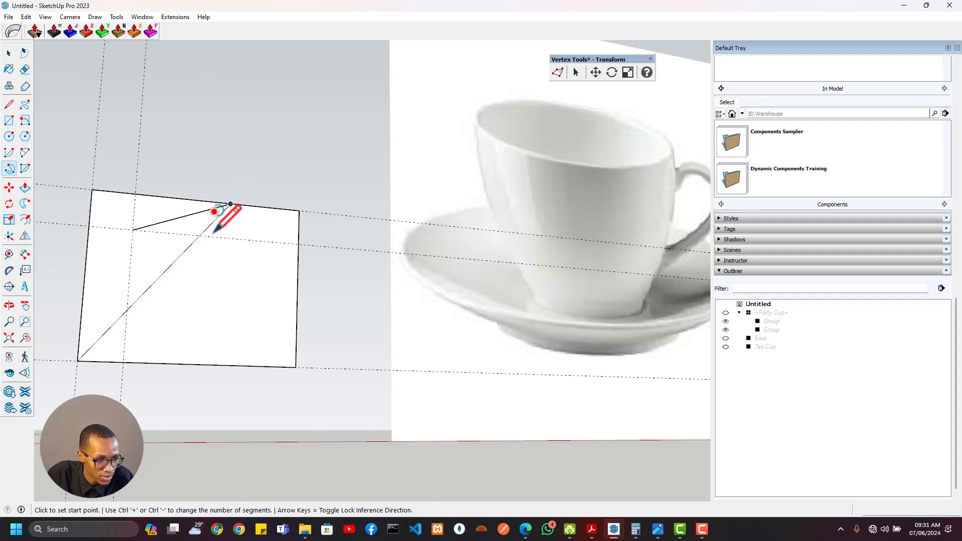
click(77, 360)
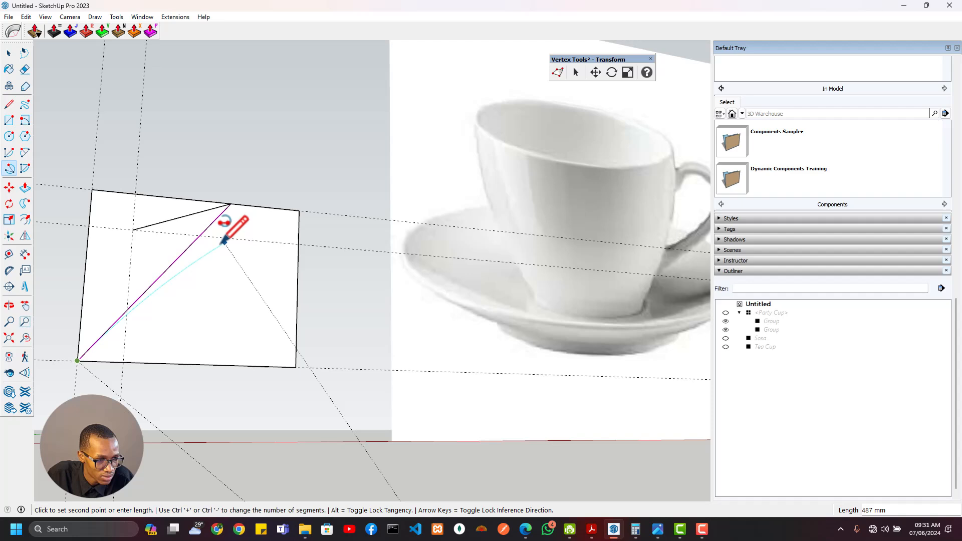
click(186, 249)
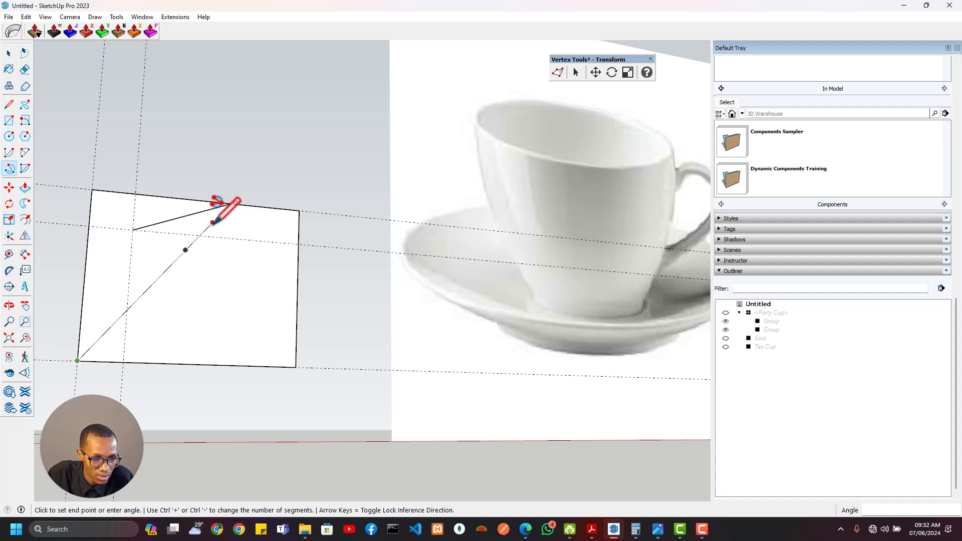
key(Escape)
click(78, 360)
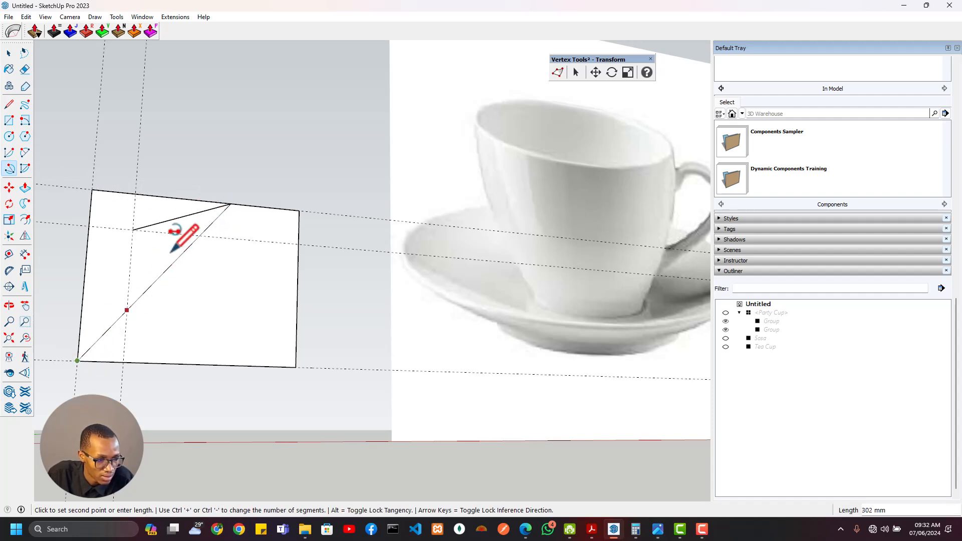
click(231, 203)
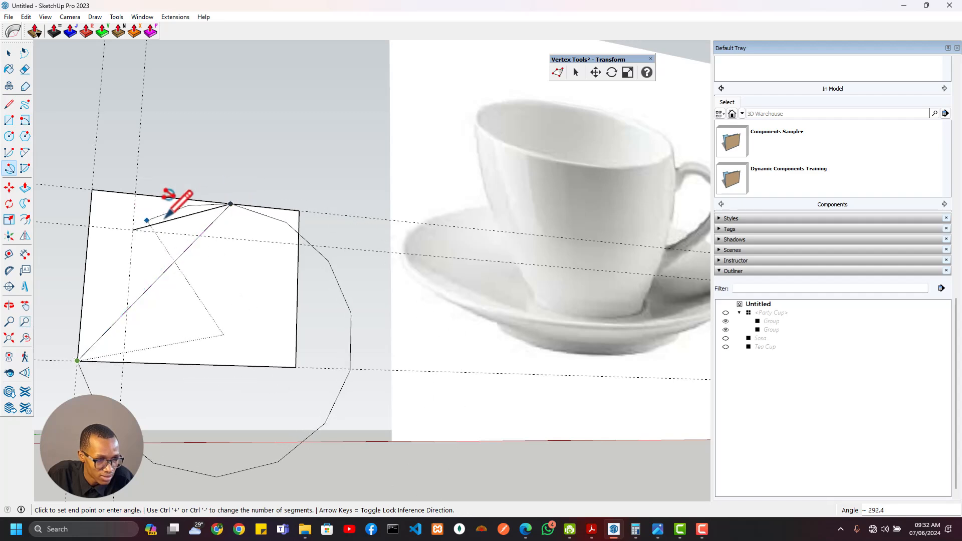
key(Escape)
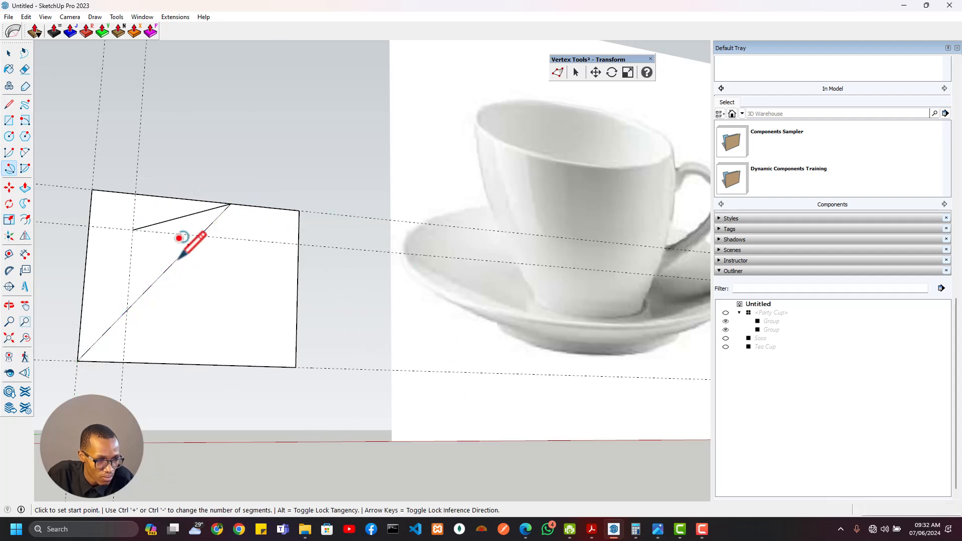
click(78, 360)
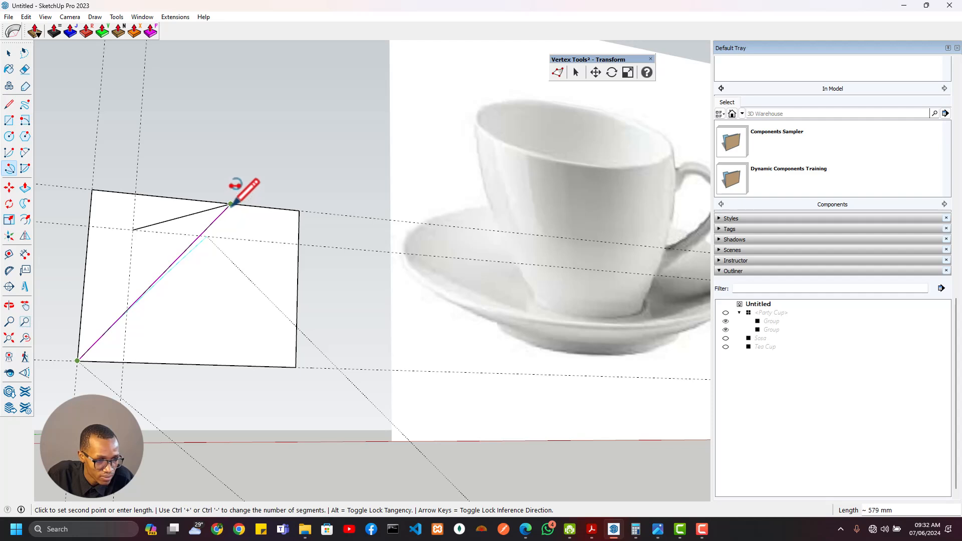
click(231, 203)
key(Escape)
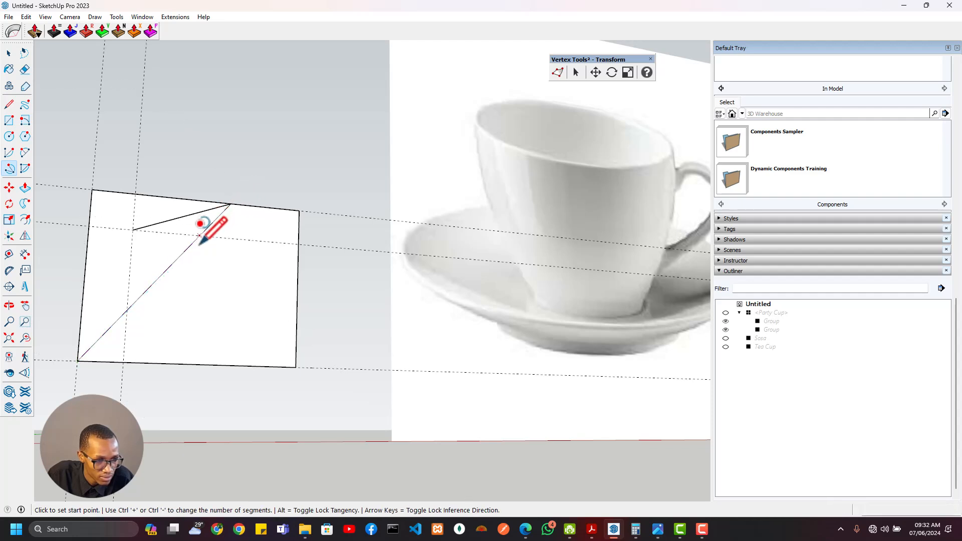
click(78, 360)
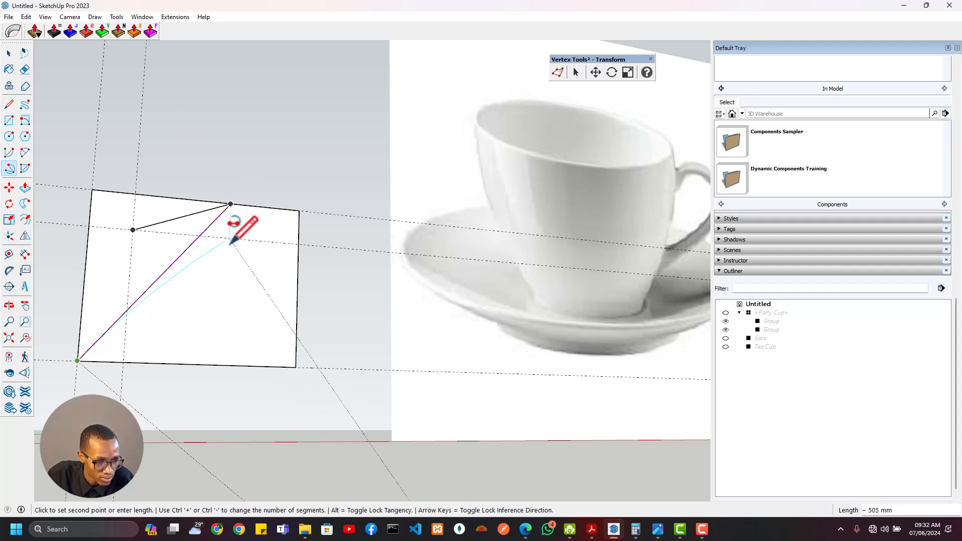
click(231, 203)
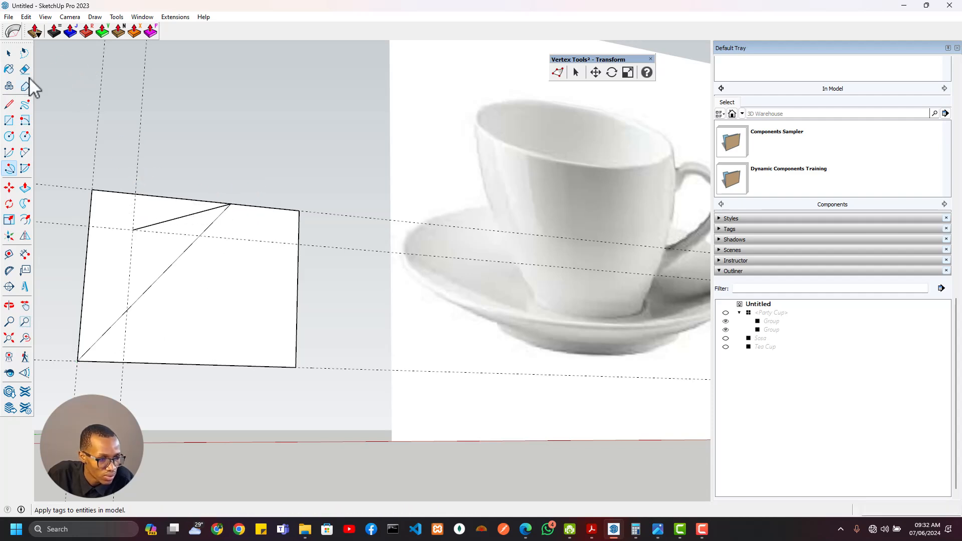
click(11, 153)
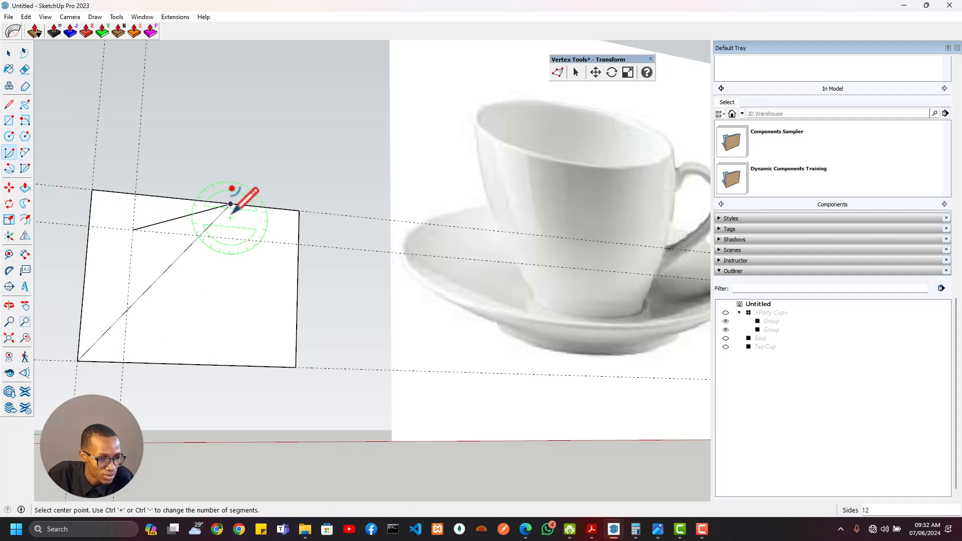
click(77, 361)
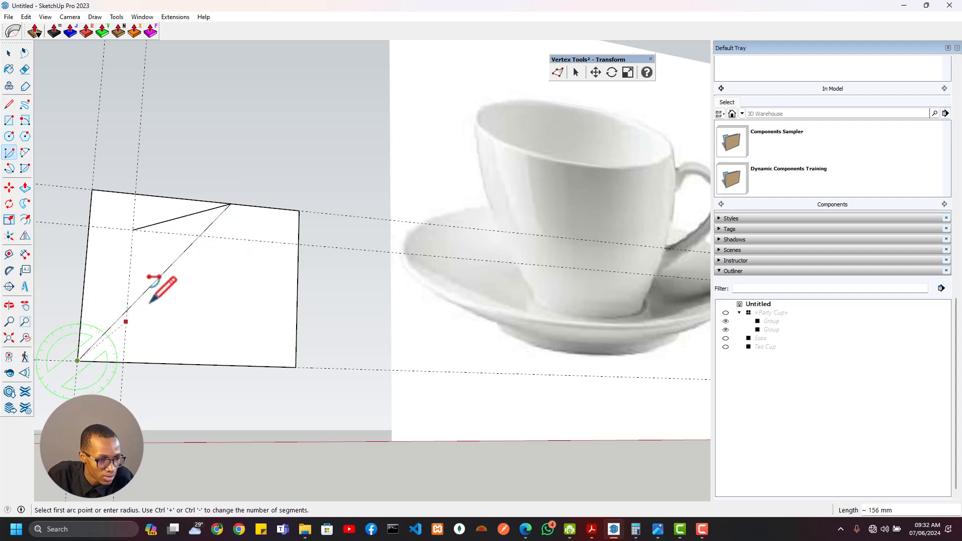
click(224, 365)
key(Escape)
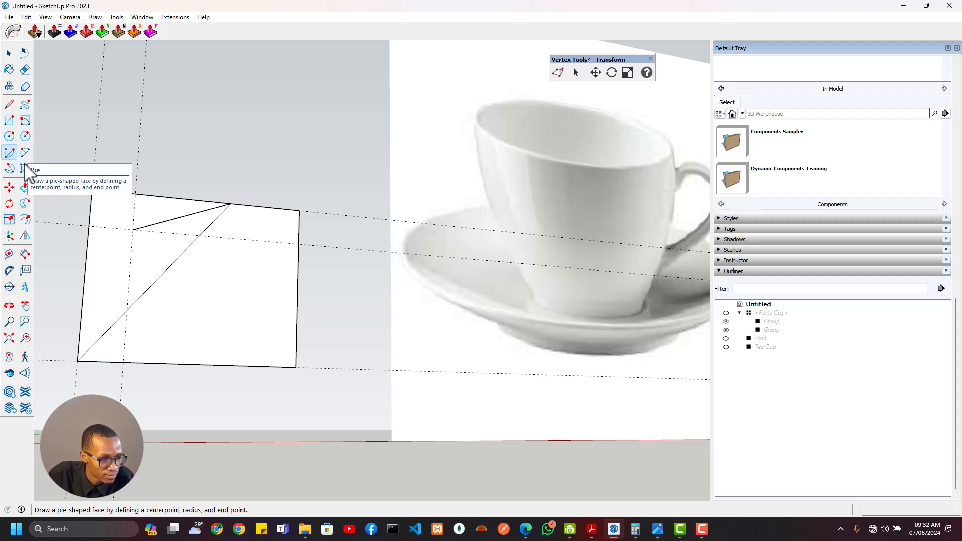
Draw an arc with a bulge of about 37 mm from the rectangle's lower inner corner up to the second-highest horizontal guide
scroll(355, 262, down, 2)
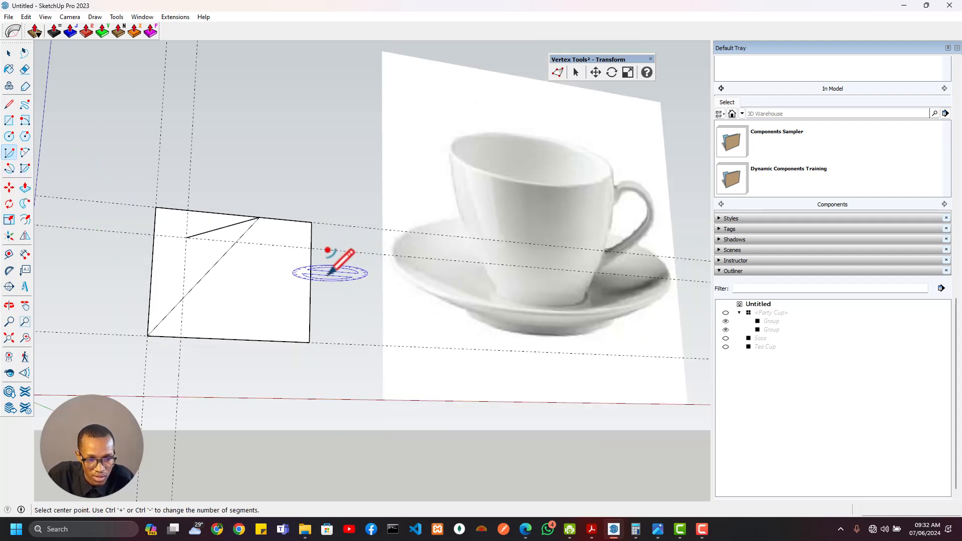
key(a)
click(147, 335)
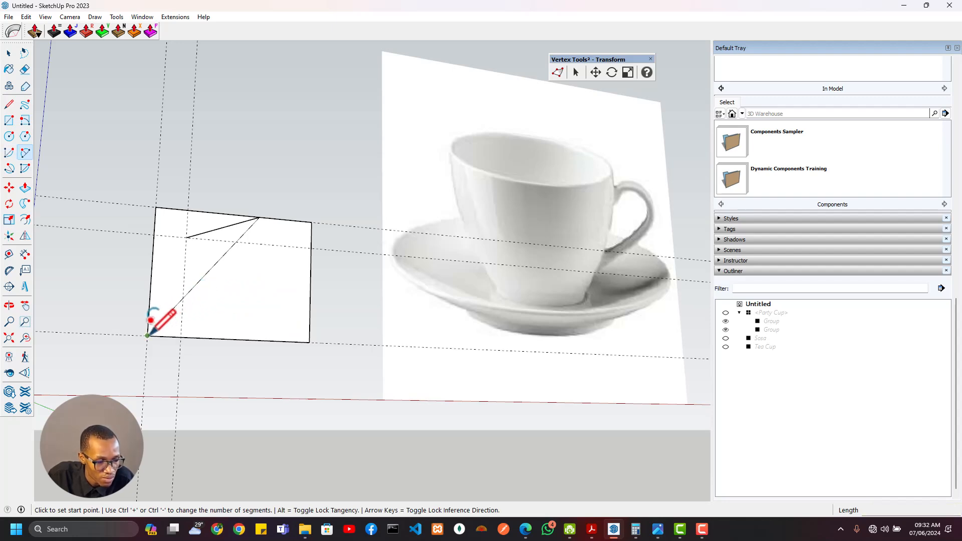
click(269, 245)
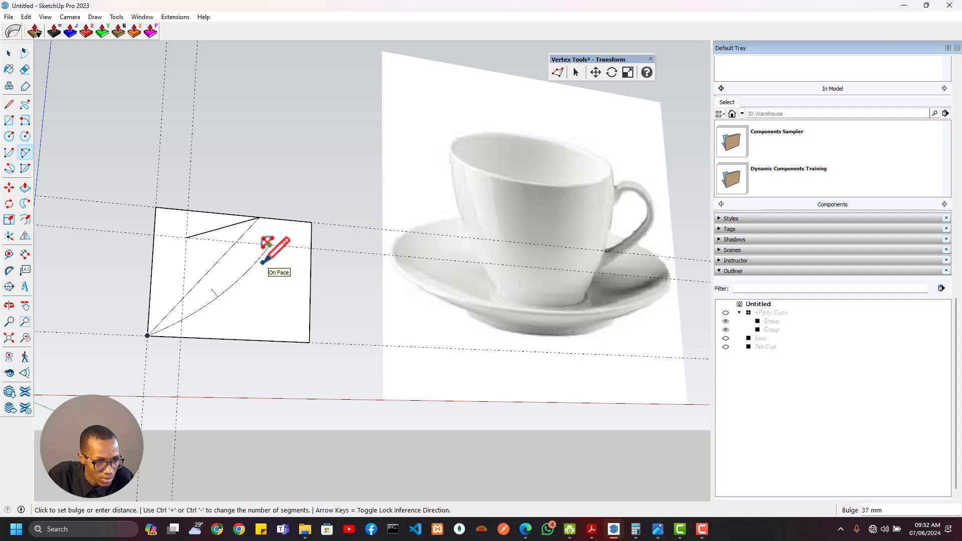
click(262, 263)
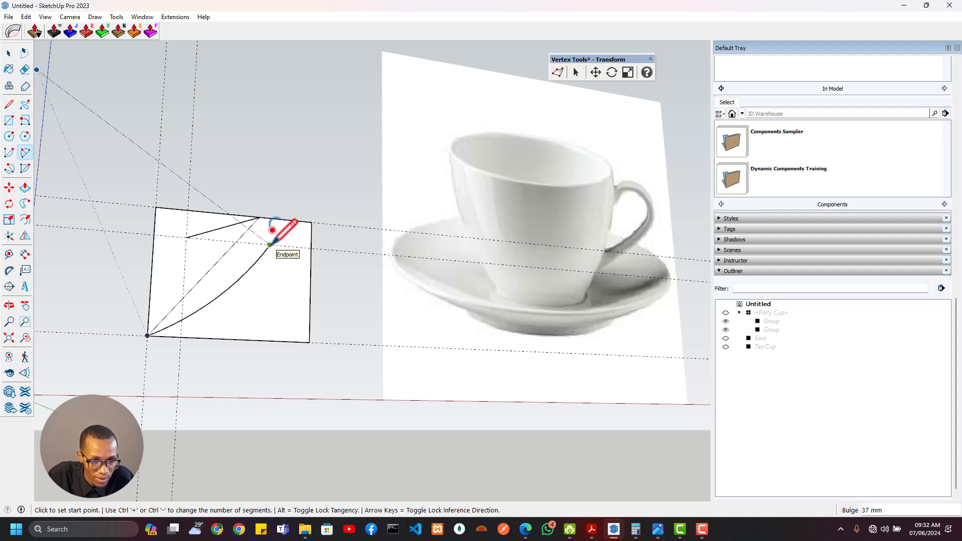
Draw a tangent arc with a bulge of about 158 mm from the first arc's upper end over the diagonal's tip to the short connecting line
click(270, 245)
click(259, 217)
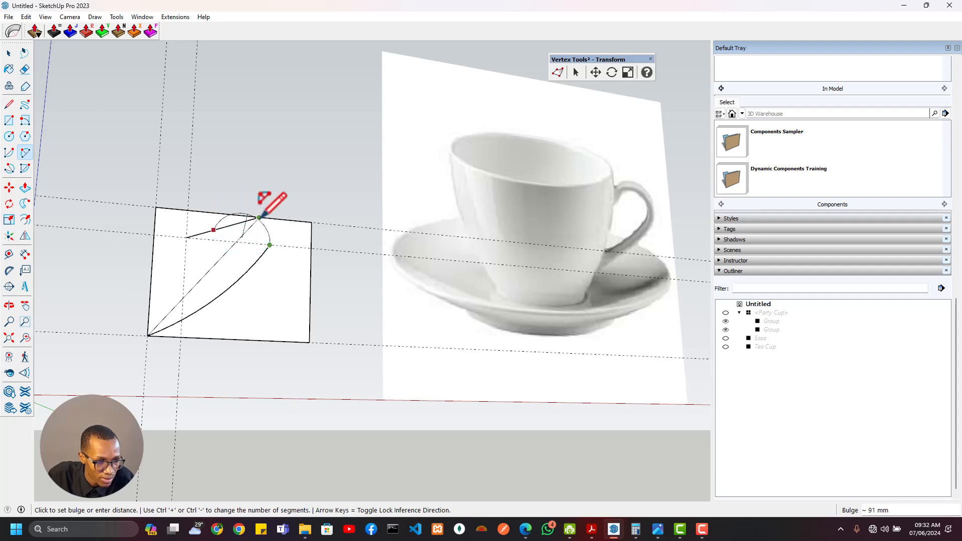
scroll(260, 217, up, 2)
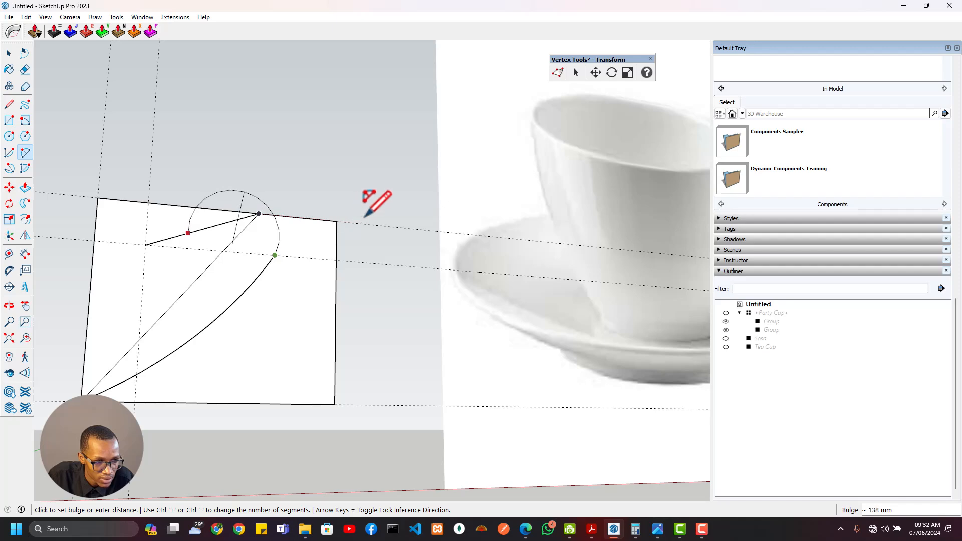
scroll(349, 208, up, 1)
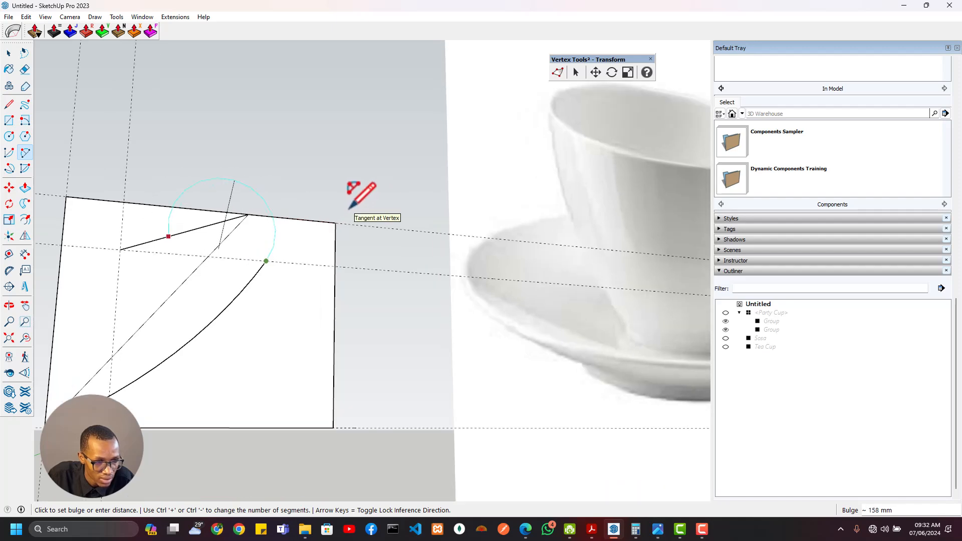
click(349, 207)
scroll(326, 236, down, 3)
mouse_move(326, 236)
middle_down()
mouse_move(335, 251)
mouse_move(275, 291)
mouse_move(279, 297)
middle_up()
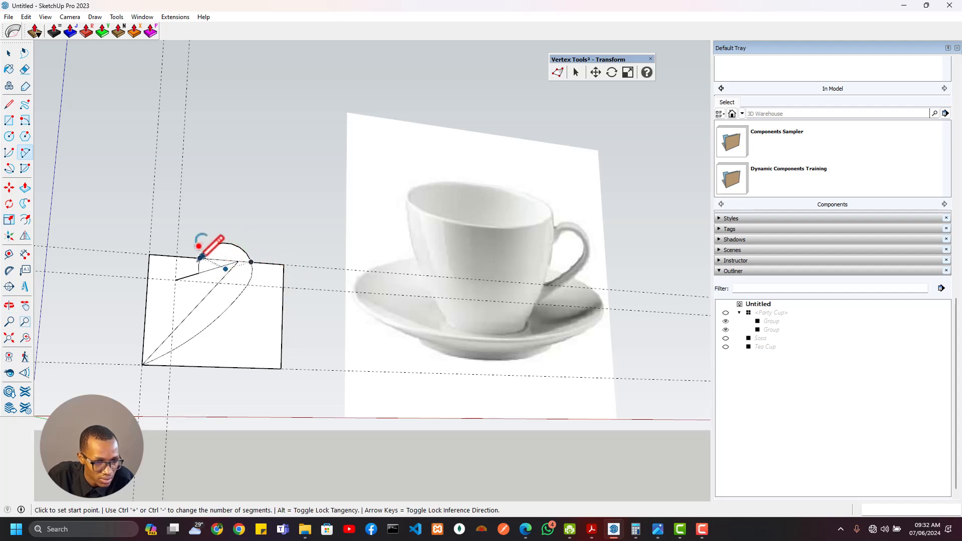
click(175, 279)
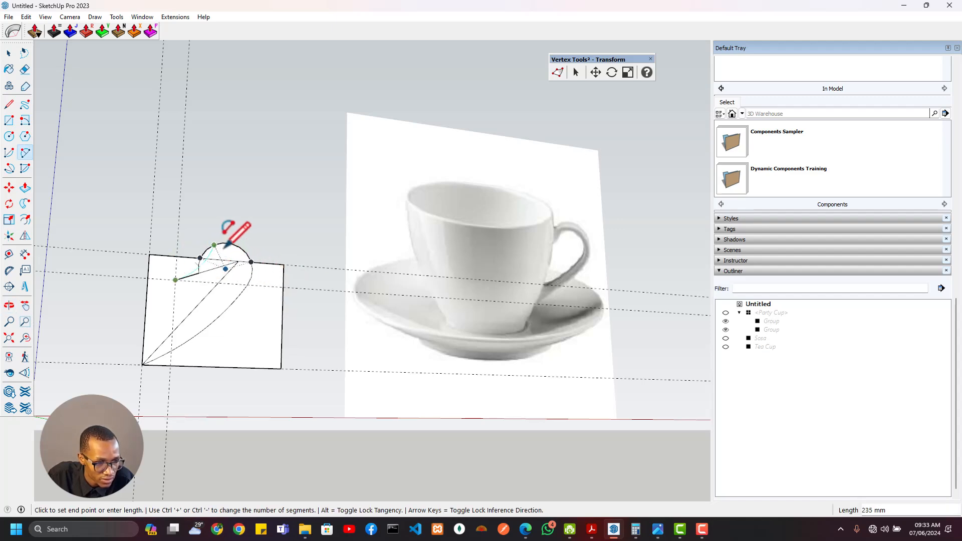
click(251, 261)
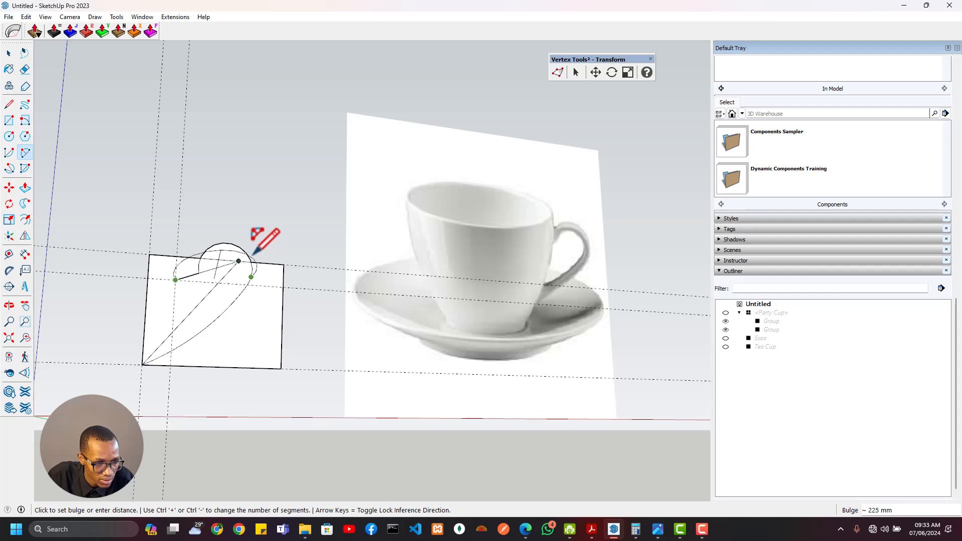
scroll(246, 253, up, 3)
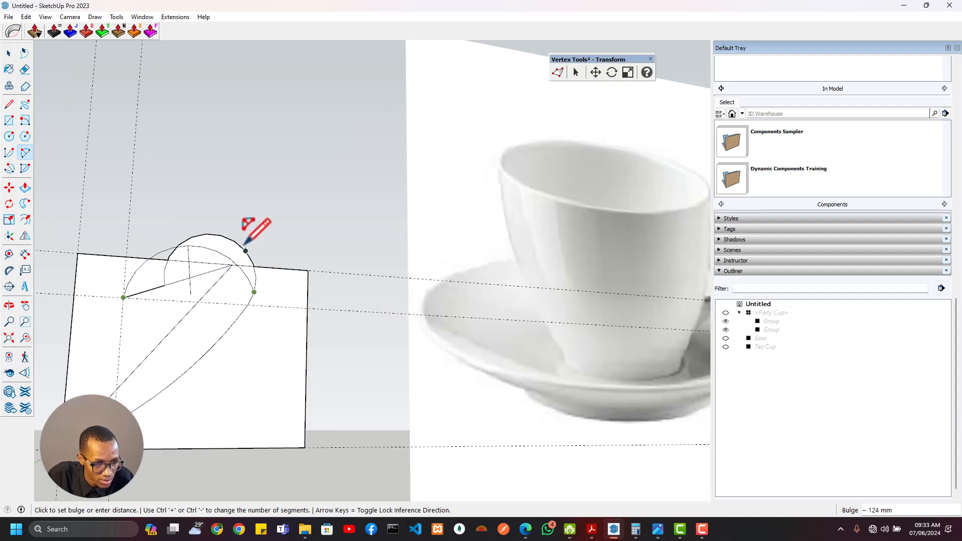
click(247, 253)
Draw a tangent arc with a bulge of about 156 mm from partway along the lower curve to the inner guide intersection
click(212, 346)
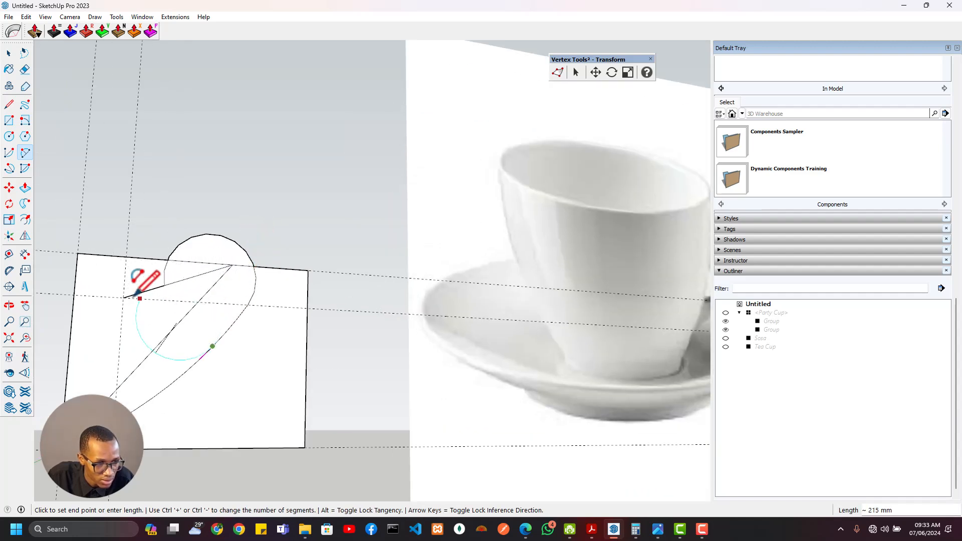
click(124, 298)
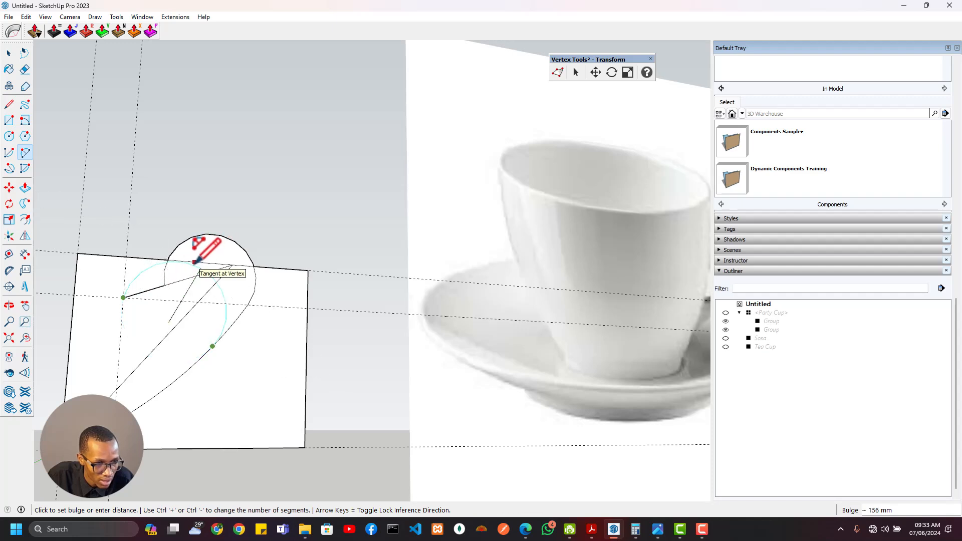
click(195, 262)
middle_drag(236, 353, 223, 305)
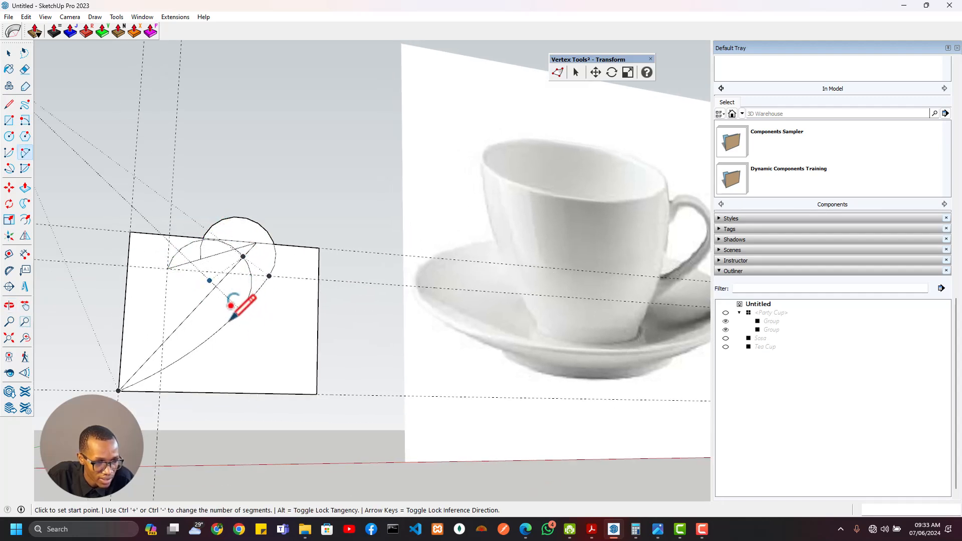
Erase the lower curve's leftover end, the diagonal, the short connecting line and the surplus upper arc, leaving only the handle curve inside the rectangle
key(e)
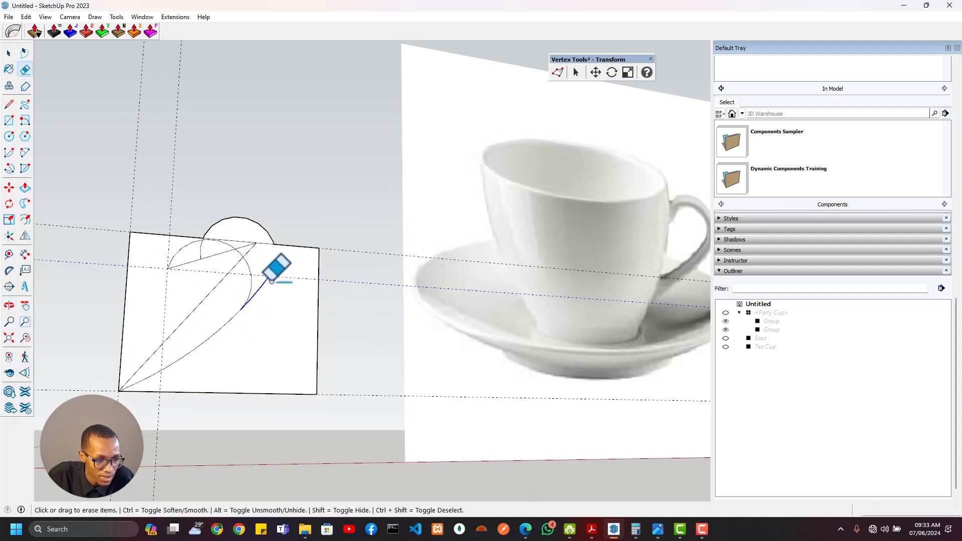
click(270, 282)
key(ctrl+z)
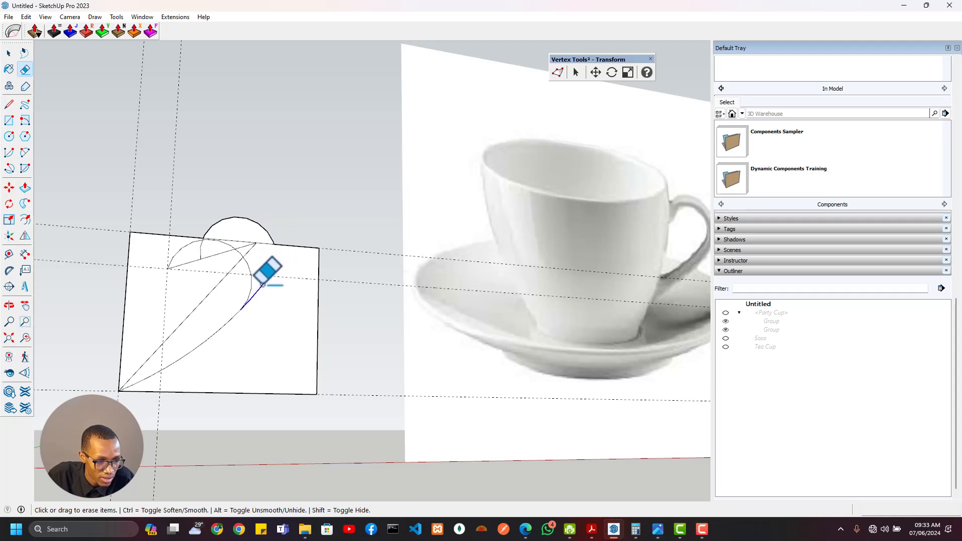
click(261, 284)
scroll(244, 267, up, 2)
mouse_move(234, 264)
mouse_down()
mouse_move(208, 230)
mouse_move(181, 242)
mouse_move(196, 236)
mouse_up()
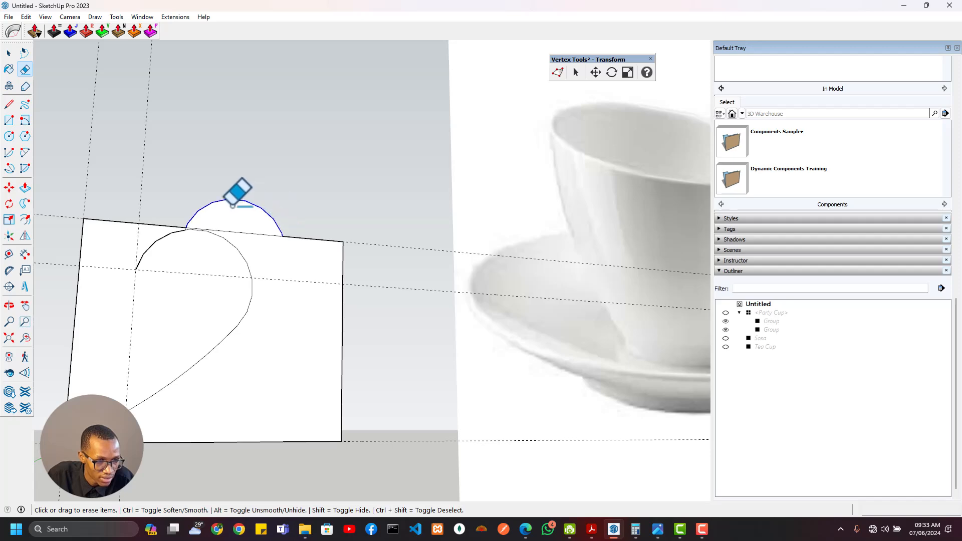
drag(236, 197, 206, 200)
Examine where the handle curve meets the rectangle's top edge and compare its shape with the handle in the reference image
scroll(188, 229, up, 2)
scroll(190, 228, up, 2)
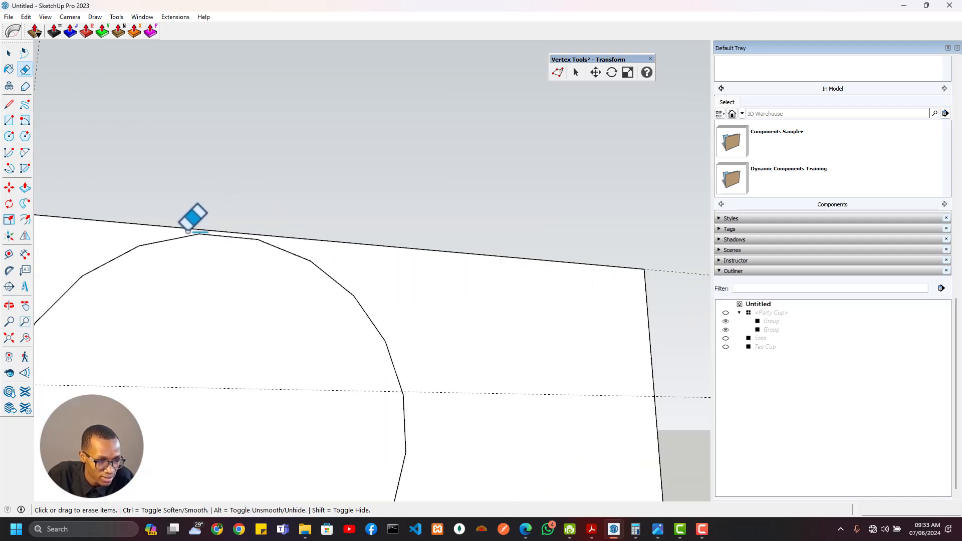
scroll(197, 231, down, 3)
mouse_move(198, 232)
middle_down()
mouse_move(221, 288)
mouse_move(305, 250)
middle_up()
scroll(232, 258, down, 5)
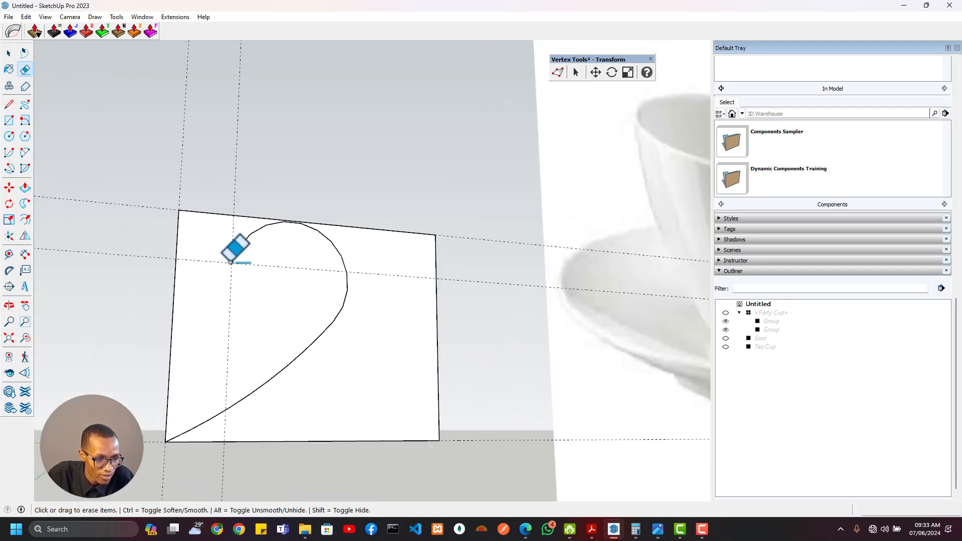
middle_drag(250, 273, 334, 309)
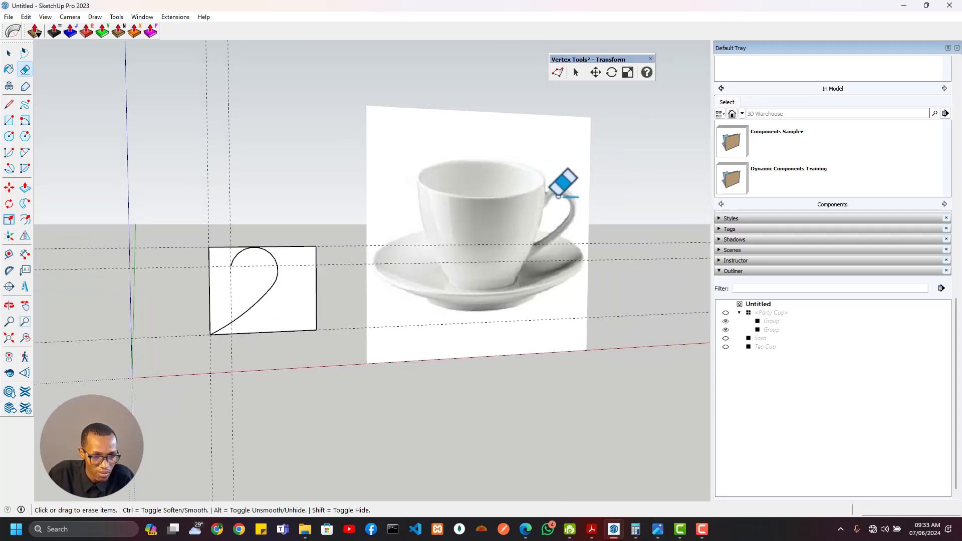
scroll(305, 273, up, 3)
scroll(326, 300, down, 2)
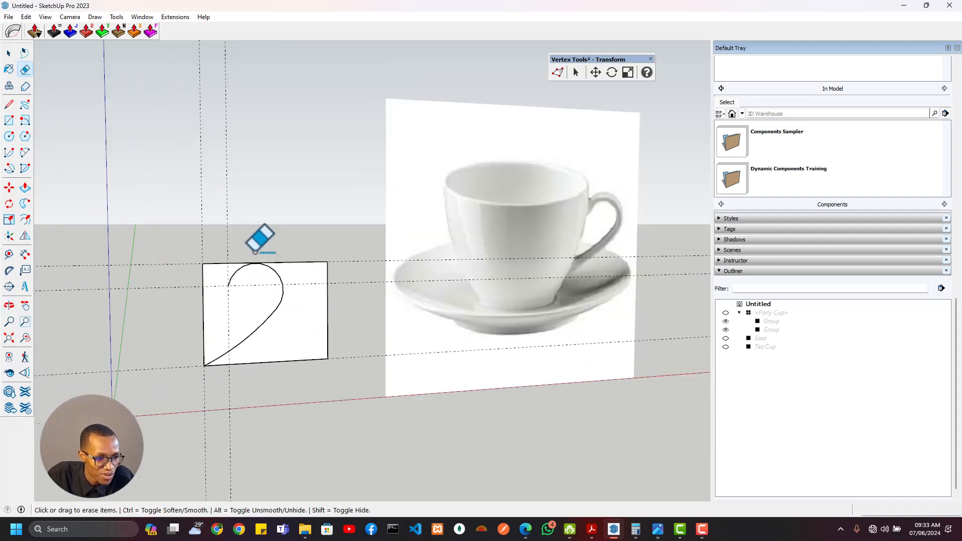
scroll(233, 269, up, 3)
Erase all four rectangle edges and the guides running along them so that only the open handle curve is kept
key(space)
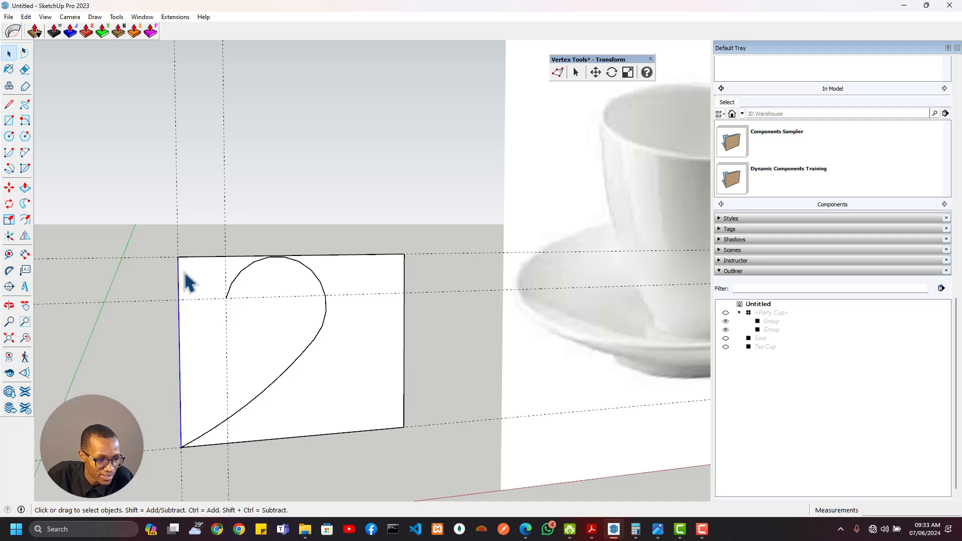
scroll(210, 296, down, 3)
key(e)
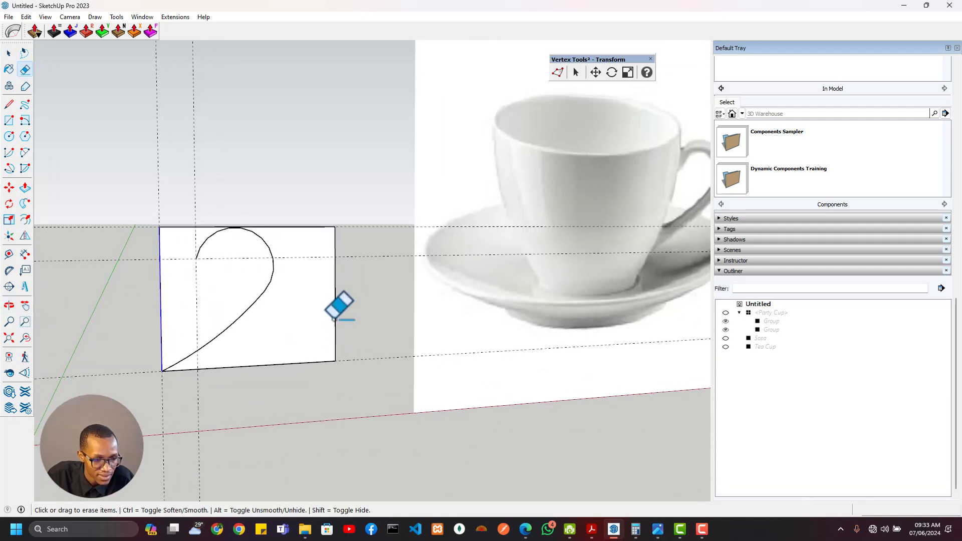
click(335, 315)
click(167, 289)
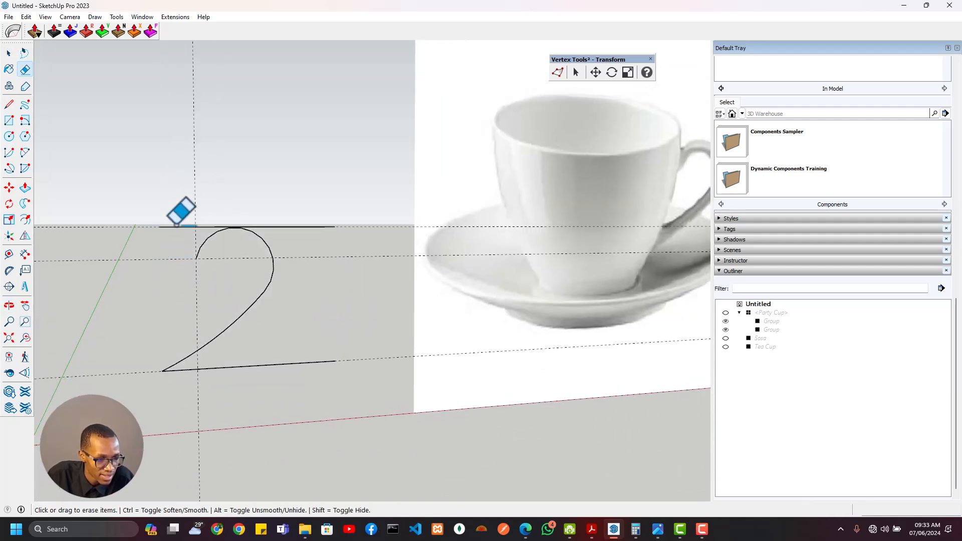
click(177, 226)
click(296, 362)
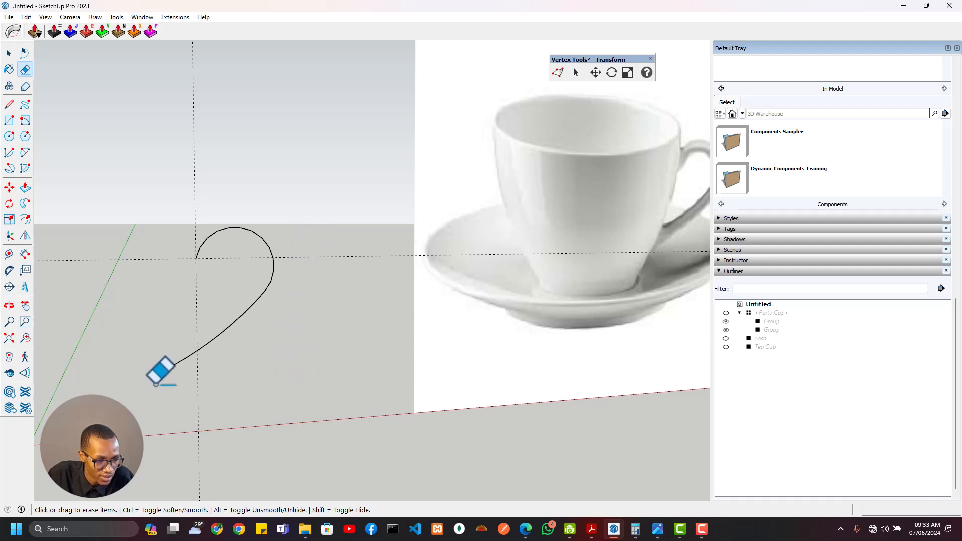
Draw an upright rectangle of about 60 × 37 mm from the origin, locked perpendicular to the red axis
mouse_move(160, 371)
middle_down()
mouse_move(193, 382)
mouse_move(221, 323)
mouse_move(423, 353)
mouse_move(661, 350)
mouse_move(360, 345)
mouse_move(314, 355)
mouse_move(354, 339)
mouse_move(275, 388)
mouse_move(248, 313)
mouse_move(324, 376)
mouse_move(491, 307)
mouse_move(505, 315)
mouse_move(500, 346)
middle_up()
key(r)
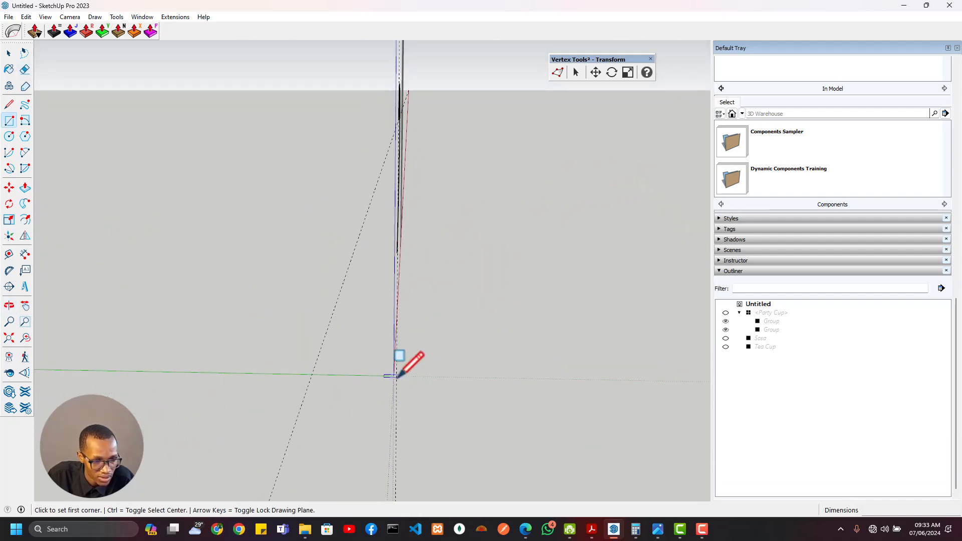
click(393, 375)
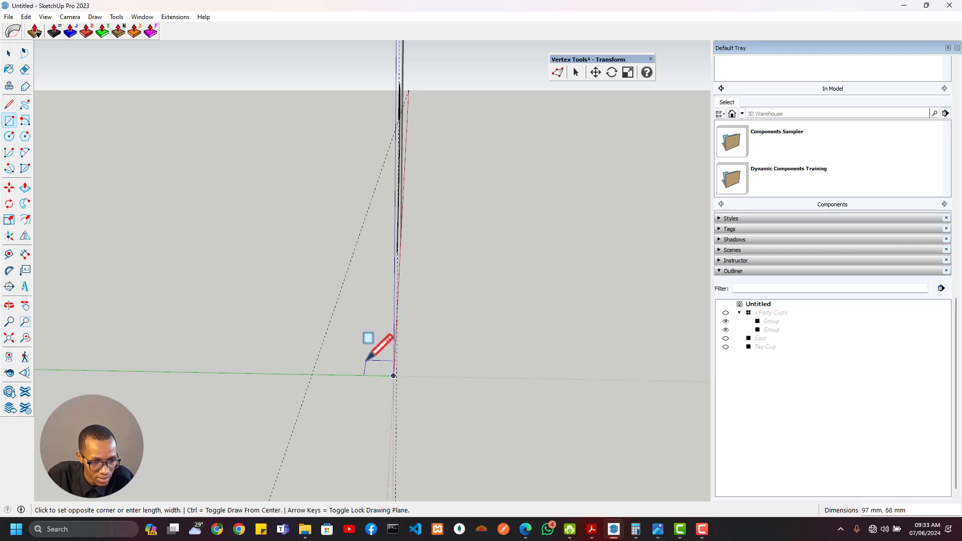
key(Left)
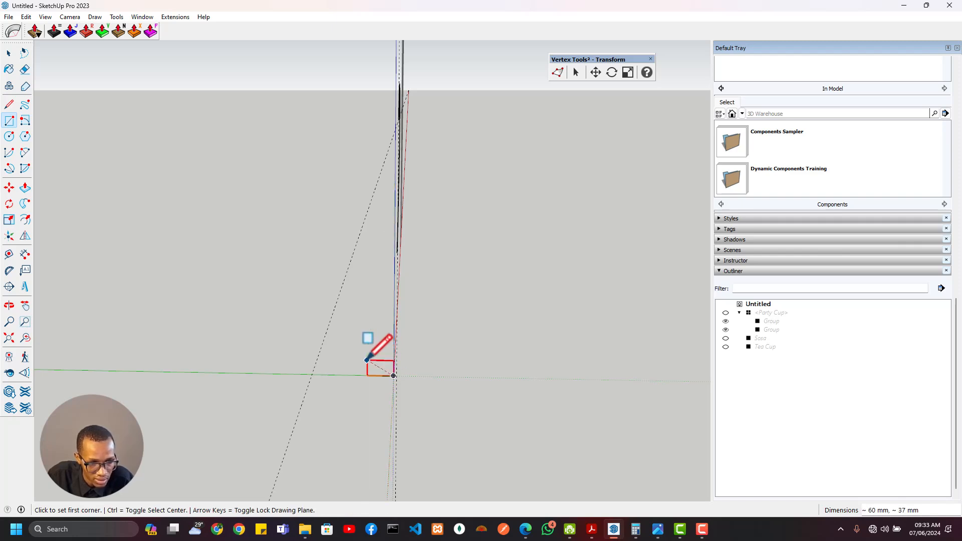
click(367, 360)
Place a horizontal and a vertical guide through the edge midpoints of the small upright rectangle so that they cross at its centre
mouse_move(365, 290)
middle_down()
mouse_move(286, 215)
mouse_move(377, 175)
mouse_move(344, 200)
middle_up()
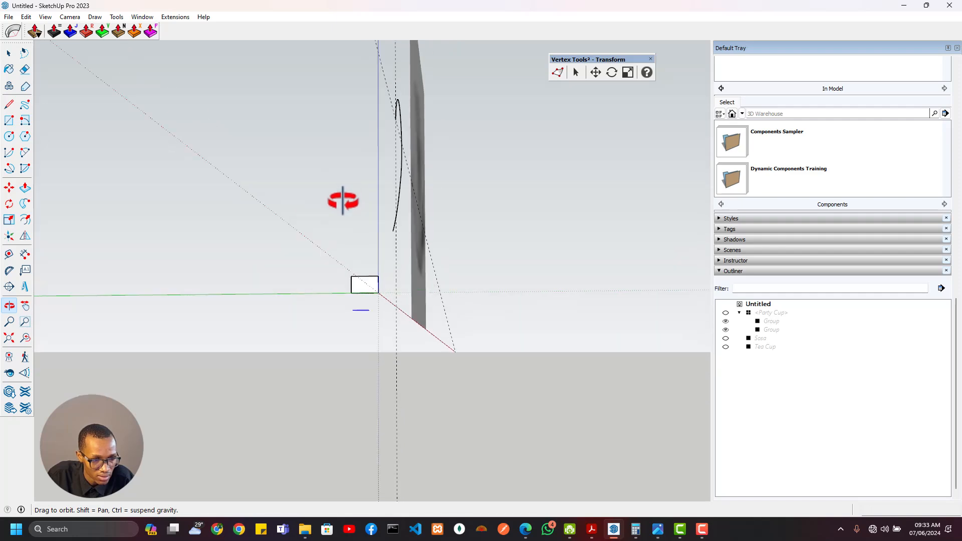
key(r)
scroll(420, 281, up, 6)
scroll(420, 287, down, 1)
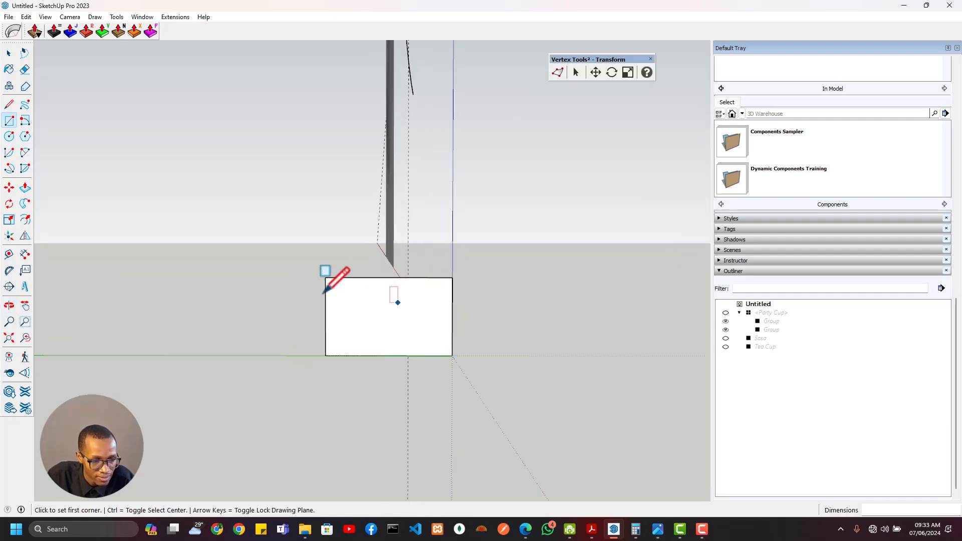
click(10, 137)
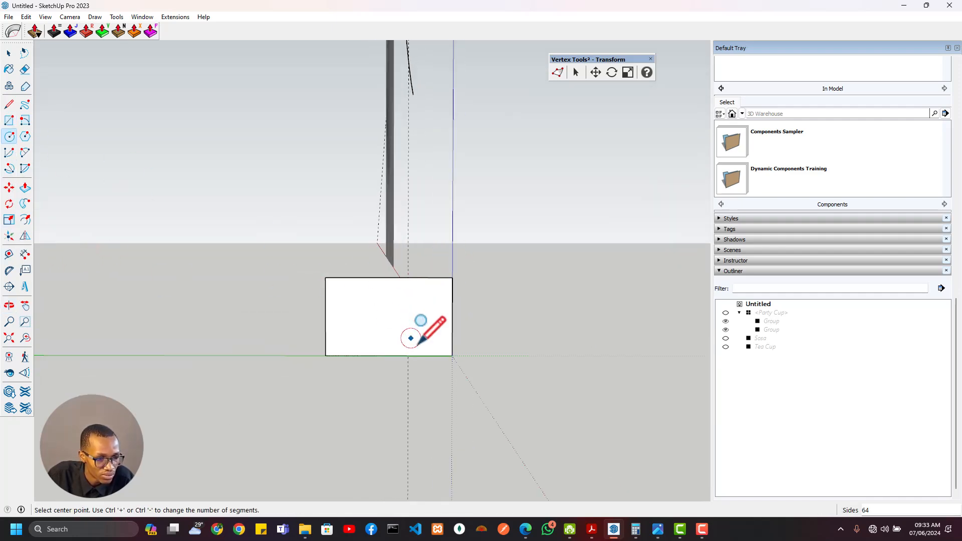
key(t)
click(397, 277)
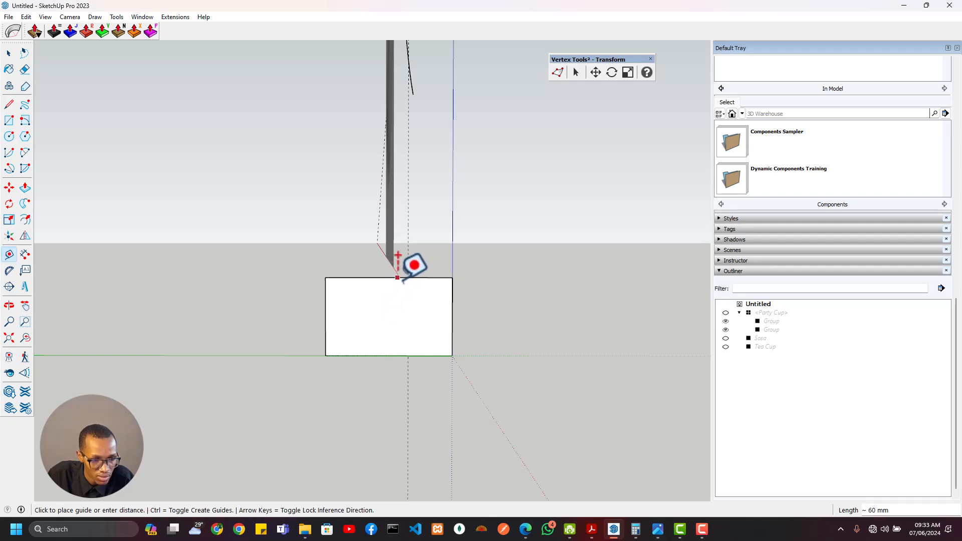
click(452, 316)
click(452, 307)
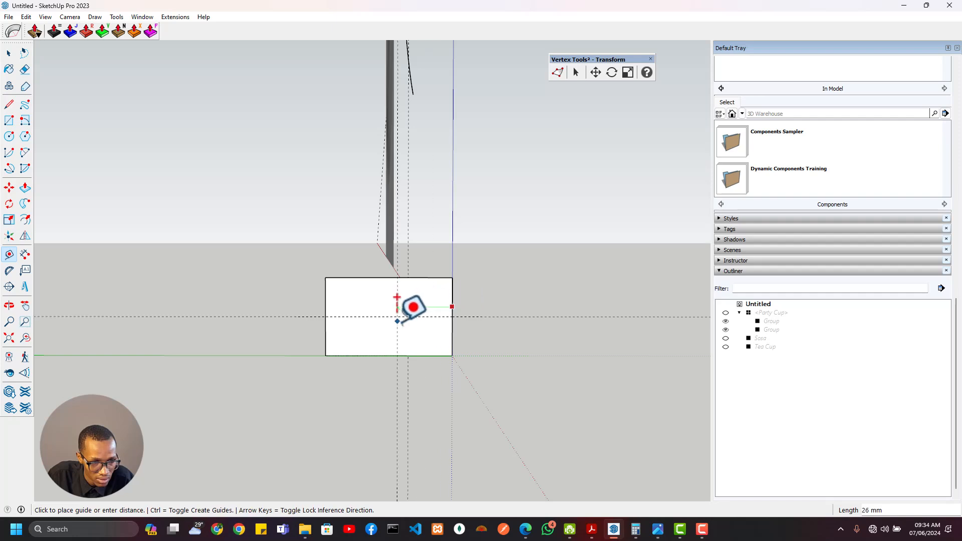
Try a 64-sided circle of about 14 mm radius centred on the guide crossing, and undo it
key(s)
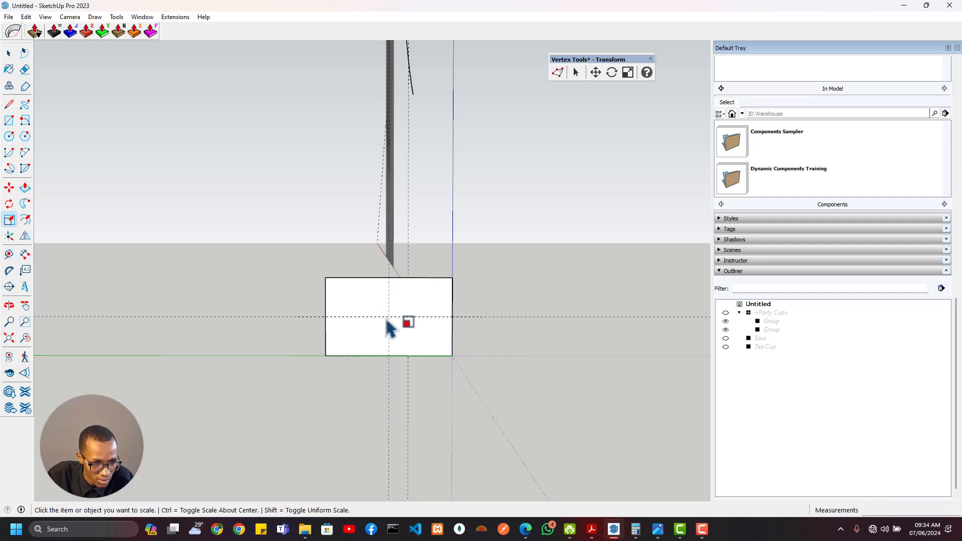
click(10, 138)
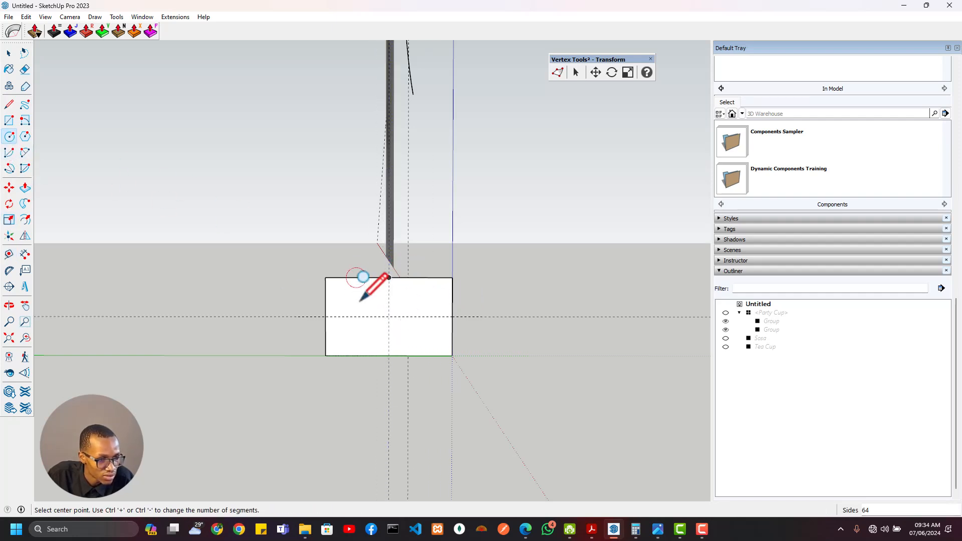
click(390, 316)
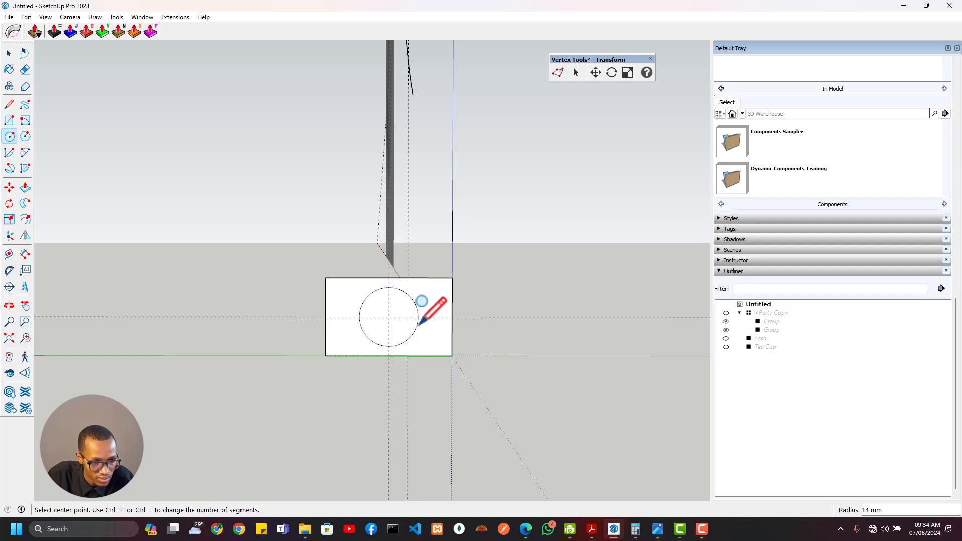
key(space)
click(400, 317)
key(s)
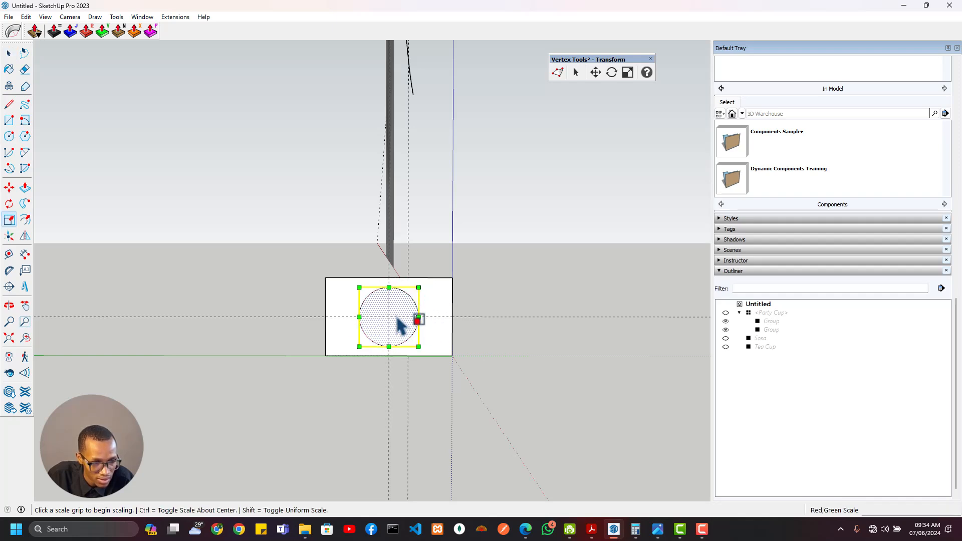
key(ctrl+z)
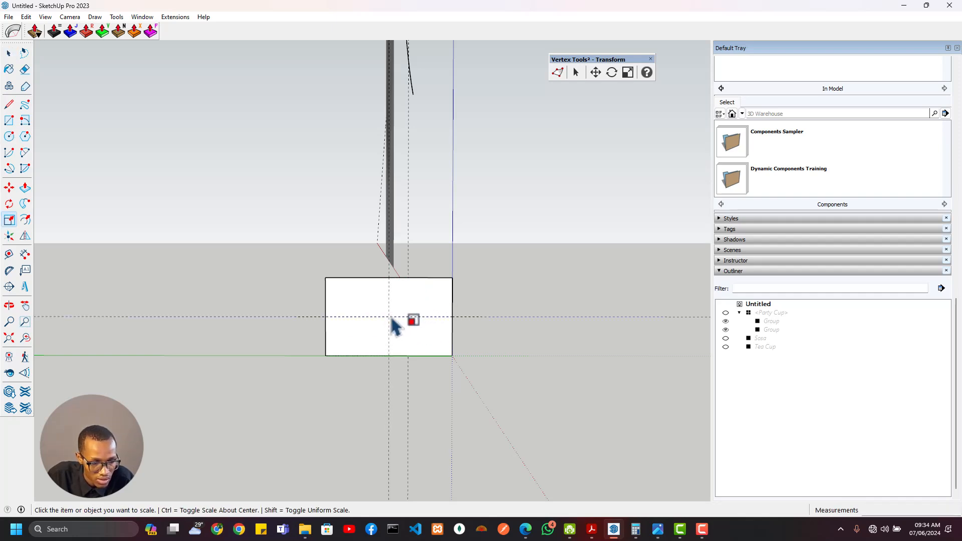
Draw a 16-sided circle of about 16 mm radius centred on the guide crossing in the upright rectangle
click(9, 137)
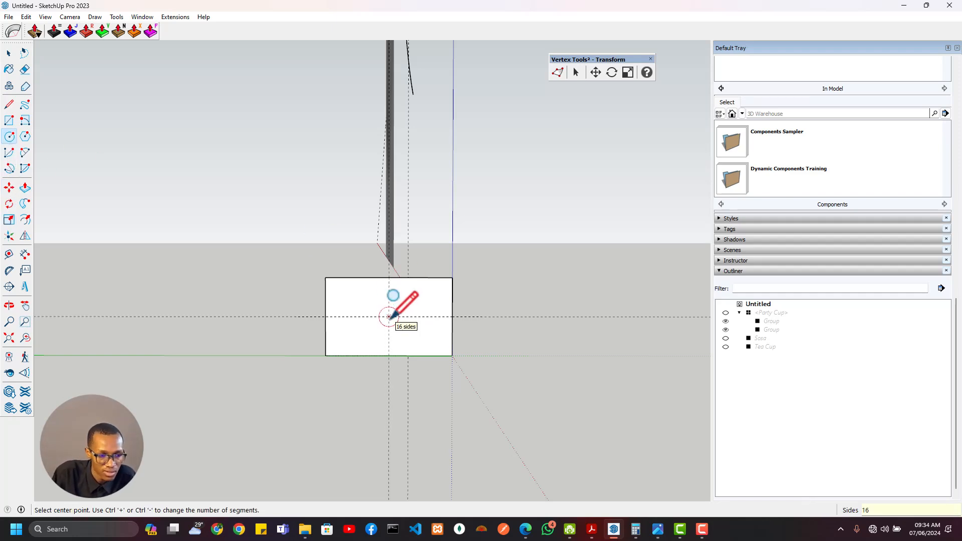
click(390, 316)
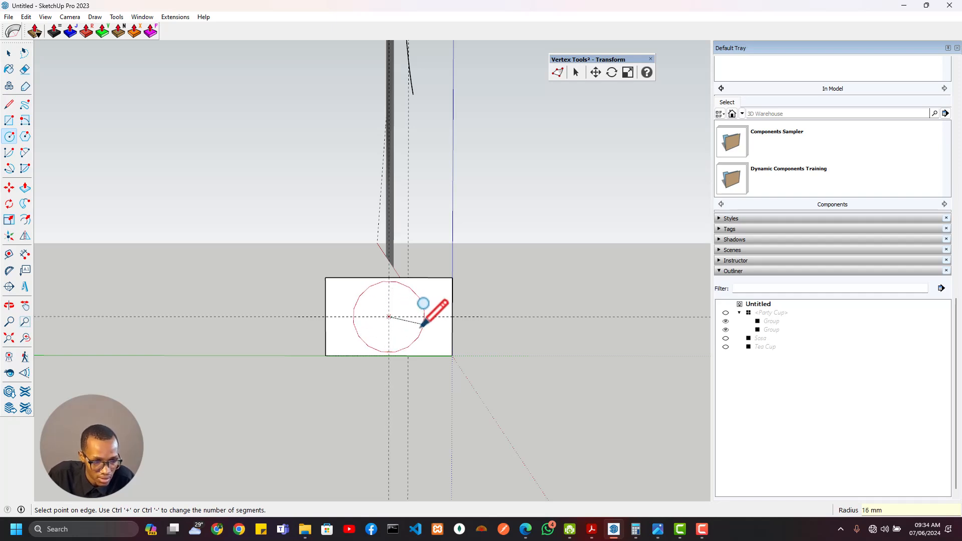
click(423, 324)
key(space)
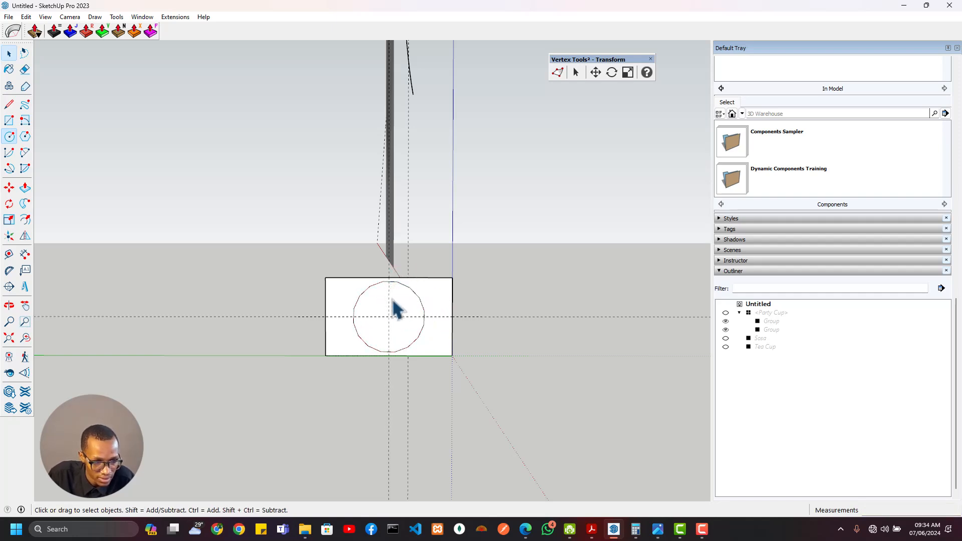
Flatten the circle into an ellipse by scaling its height about the centre, first to about 0.69 and again by about 1.17
click(399, 311)
key(s)
click(389, 281)
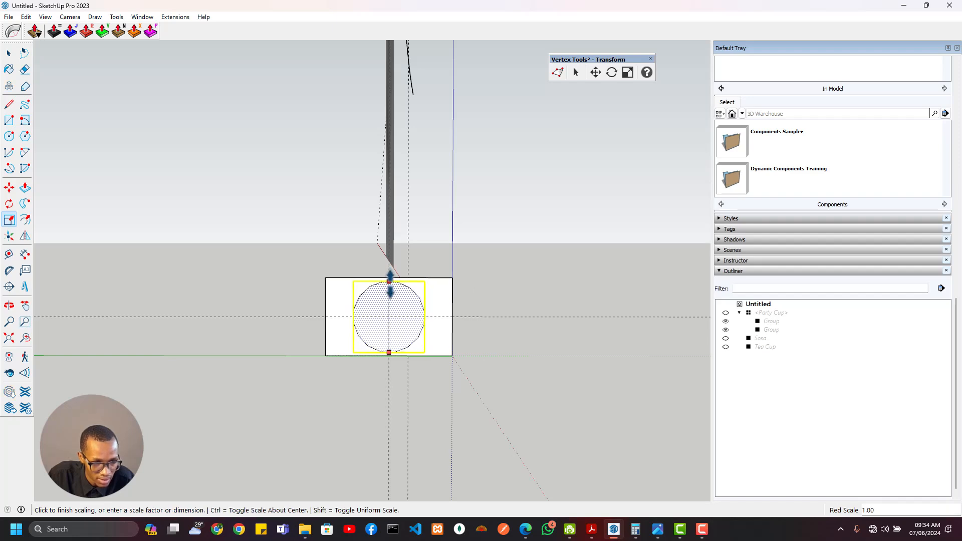
key(ctrl)
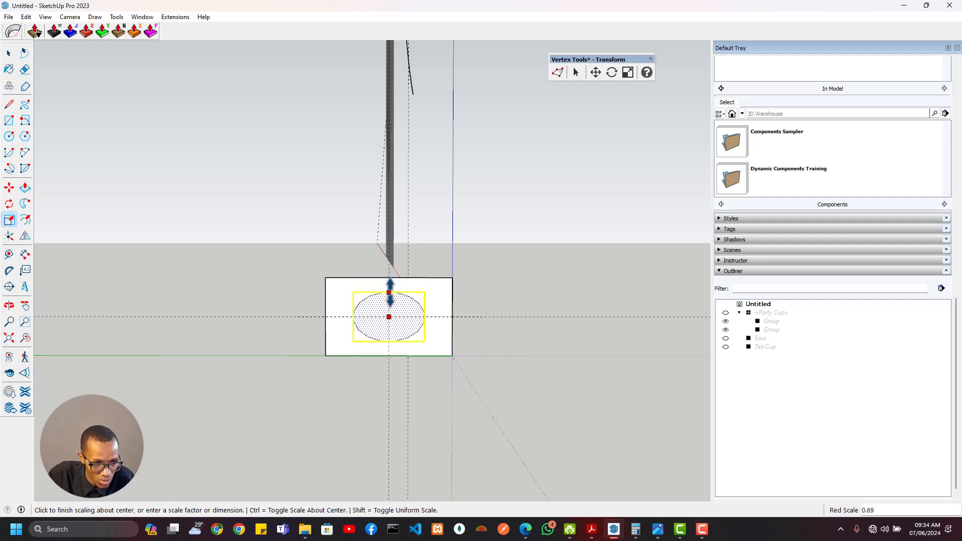
click(389, 291)
mouse_move(470, 322)
middle_down()
mouse_move(254, 341)
mouse_move(228, 318)
mouse_move(370, 360)
mouse_move(407, 320)
middle_up()
click(388, 293)
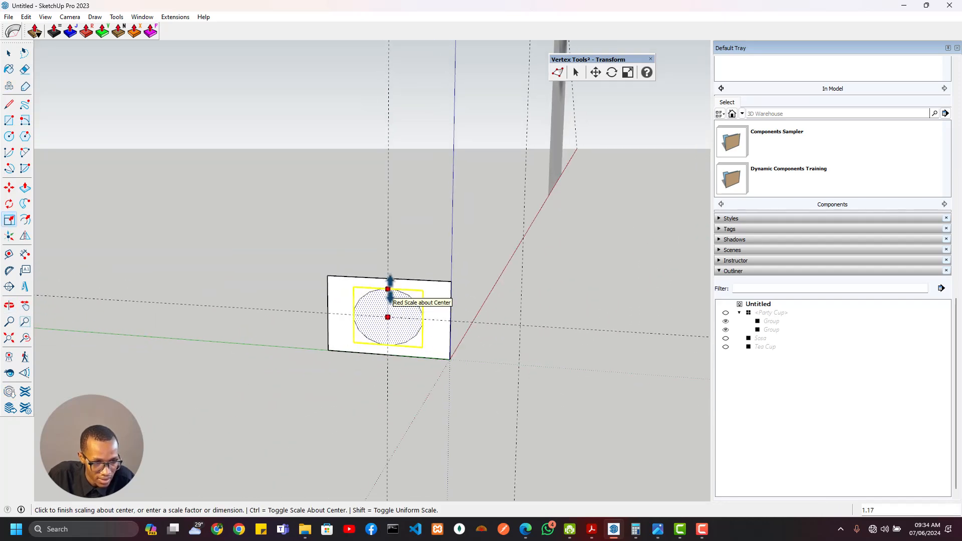
click(389, 284)
scroll(414, 333, down, 1)
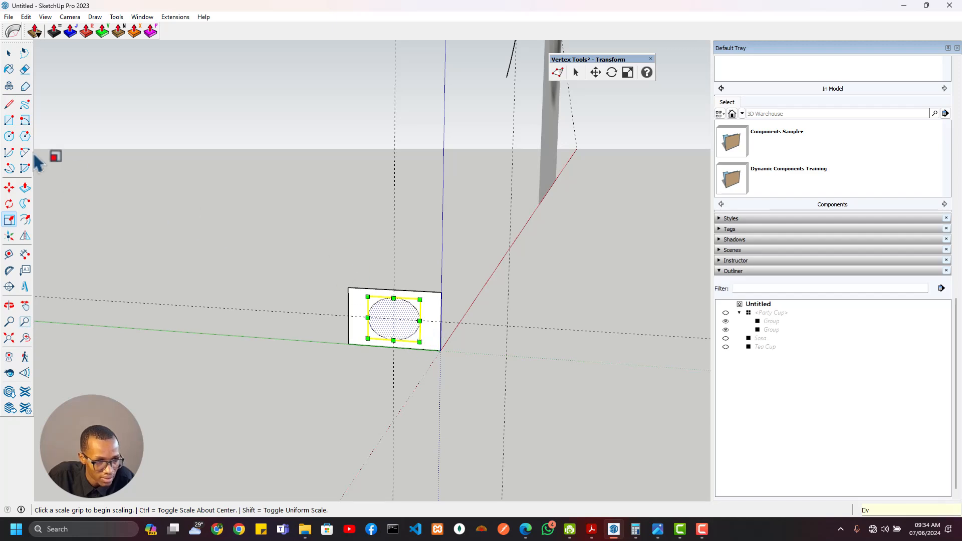
Cut the ellipse, delete the remaining rectangle, and paste the ellipse back in place on the guide crossing
key(space)
click(205, 203)
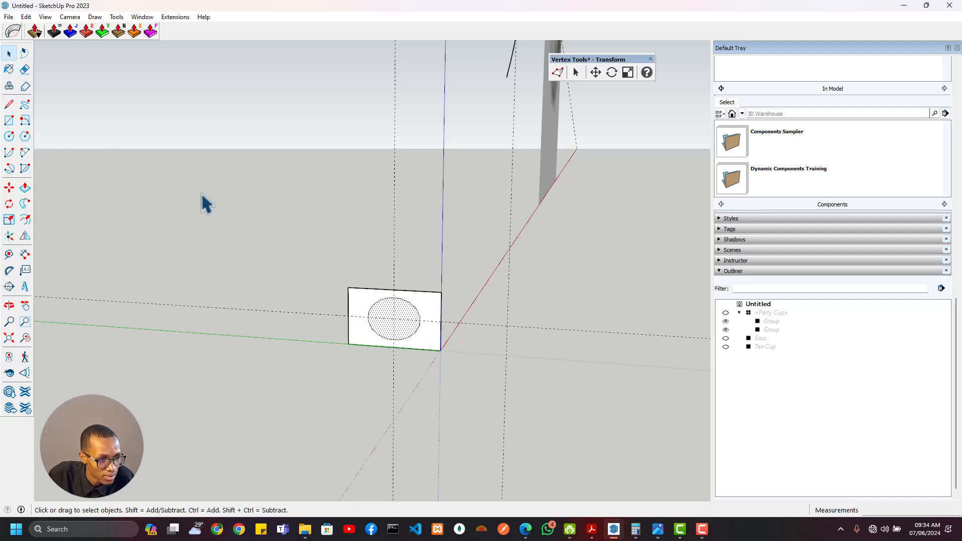
click(422, 331)
key(Delete)
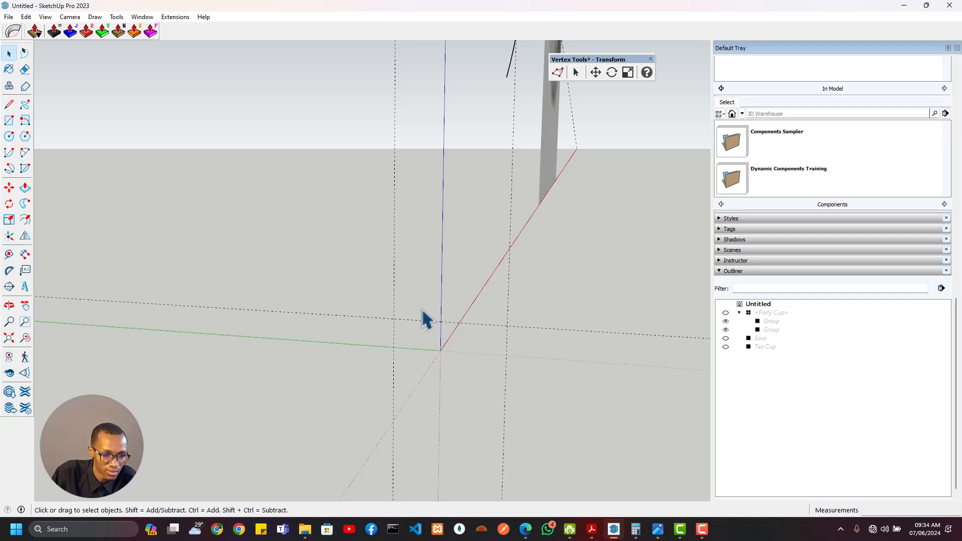
key(ctrl+v)
key(Escape)
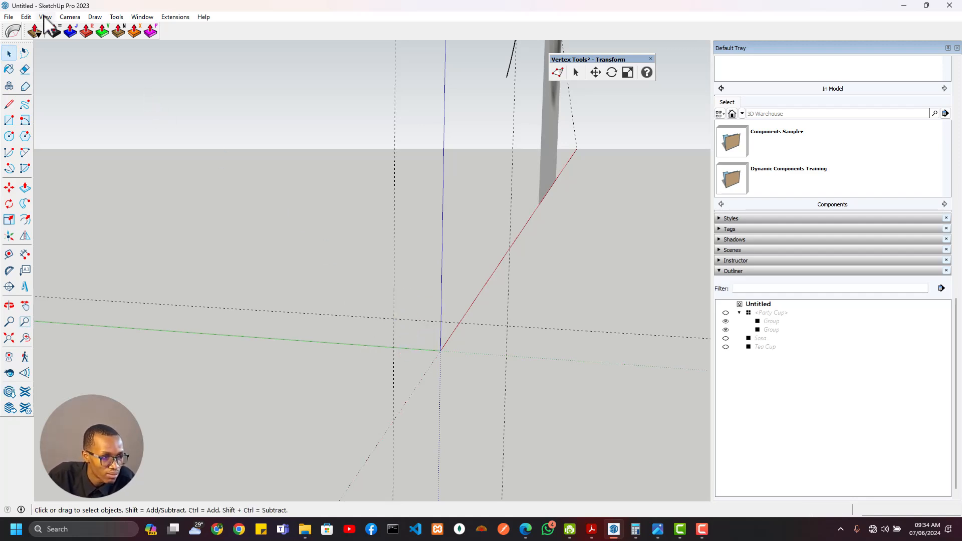
click(26, 17)
click(95, 106)
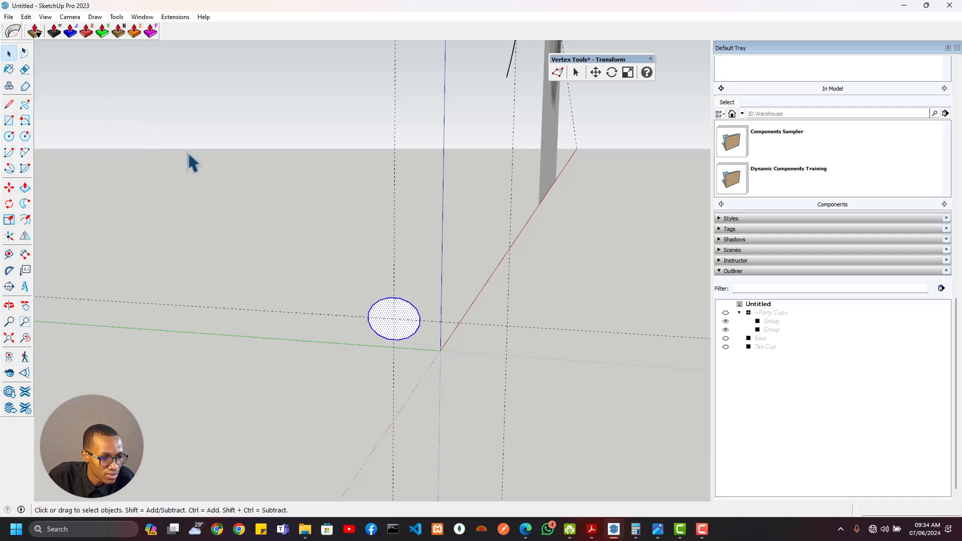
Copy the ellipse by its centre onto the lower endpoint of the handle curve
middle_drag(506, 317, 444, 307)
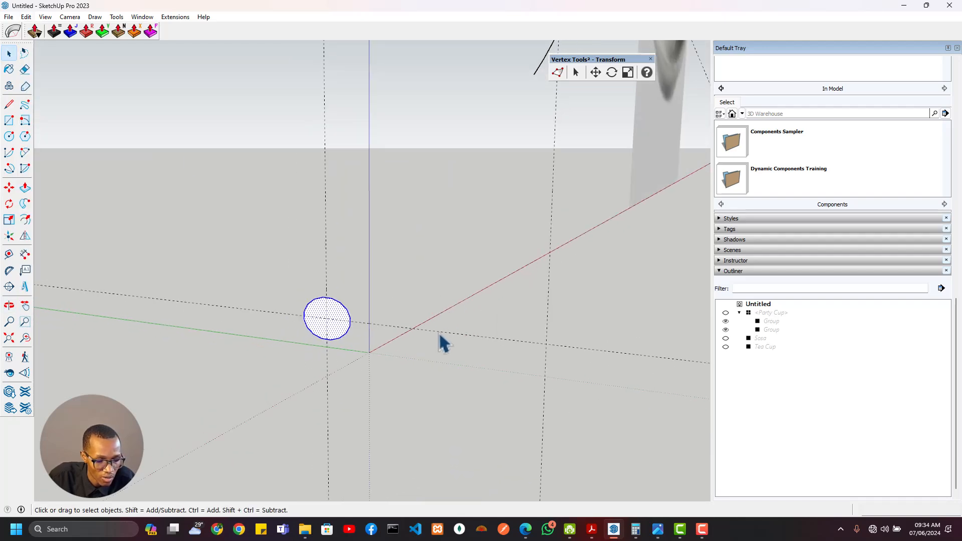
key(m)
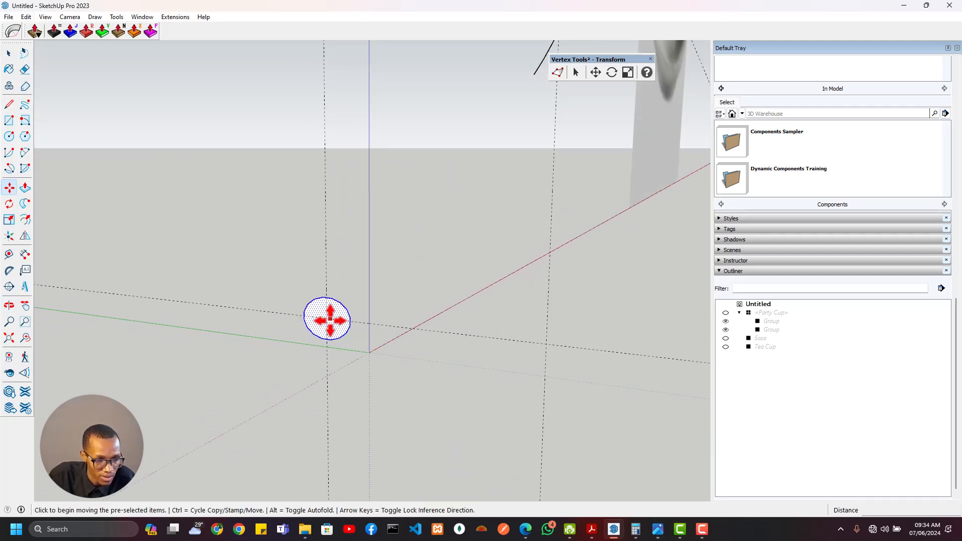
click(327, 320)
middle_drag(515, 161, 464, 213)
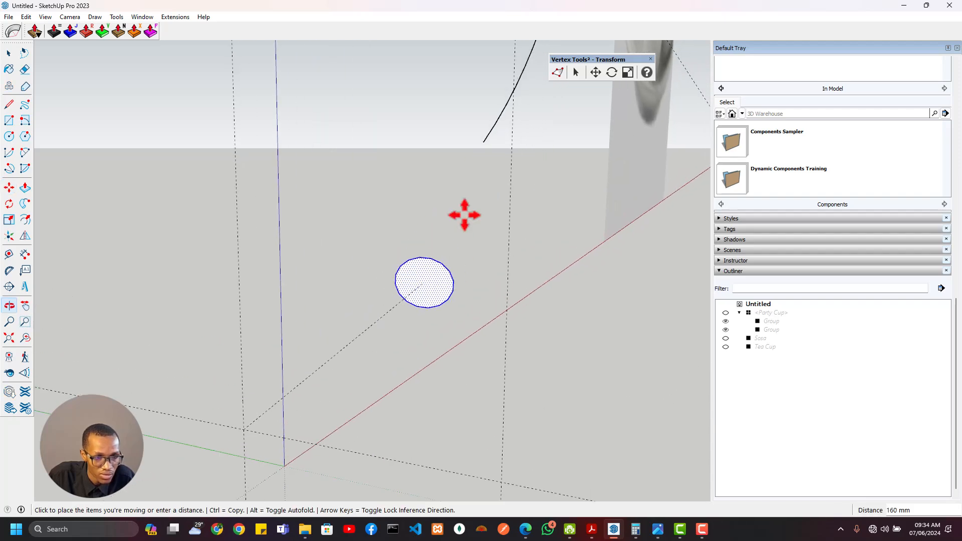
key(ctrl)
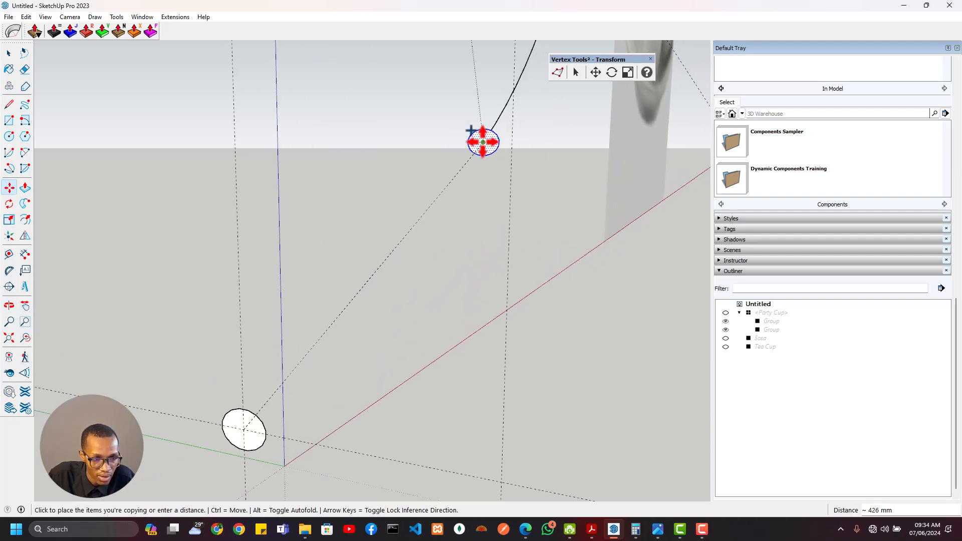
click(483, 142)
key(space)
Delete the original ellipse beside the origin, keeping only the copy on the handle curve
middle_drag(507, 230, 418, 315)
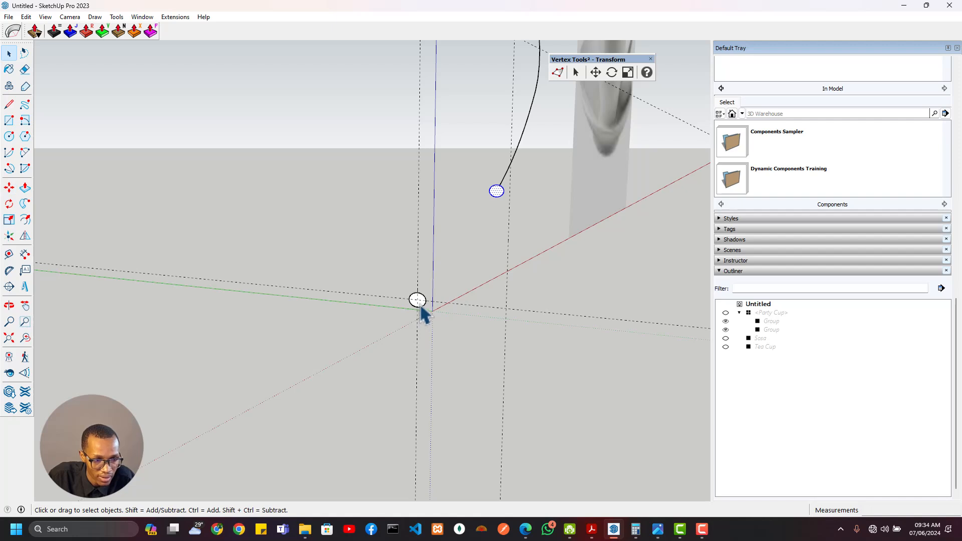
click(421, 306)
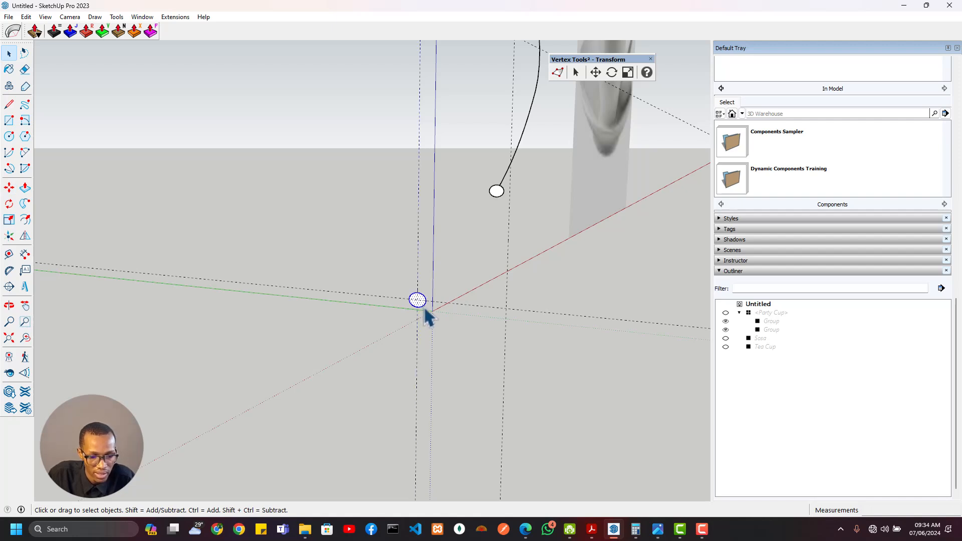
key(Delete)
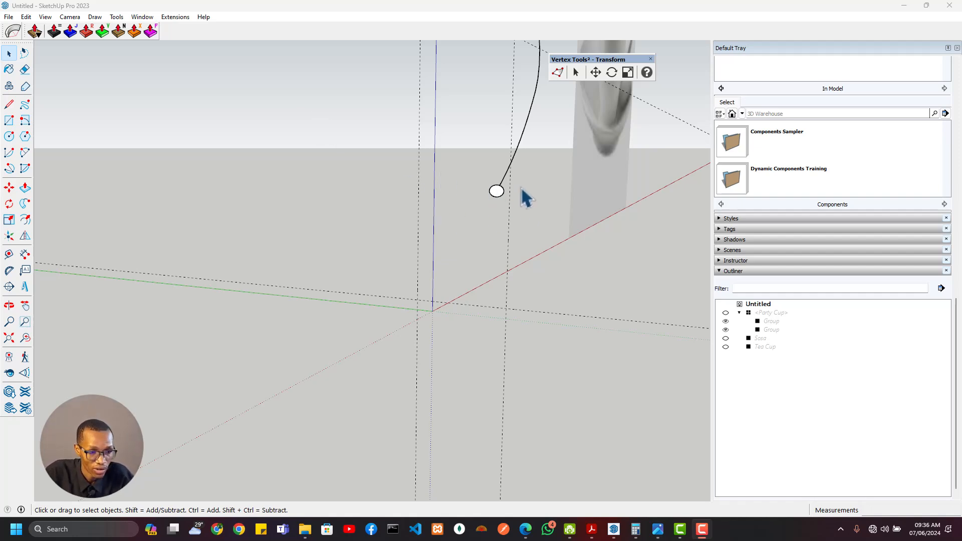
Save the model under the file name Cups in the Models folder
middle_drag(496, 203, 245, 273)
middle_drag(509, 225, 406, 277)
scroll(405, 278, up, 1)
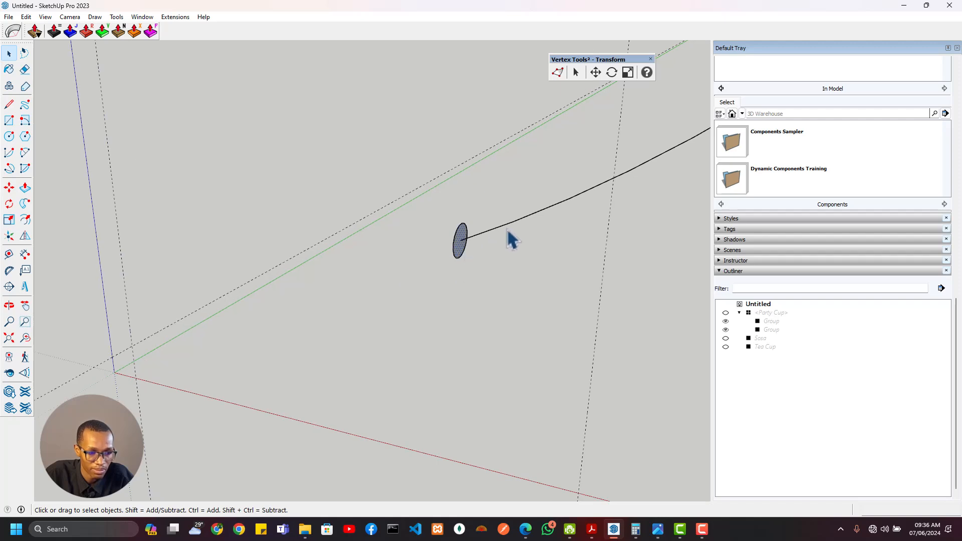
middle_drag(511, 239, 408, 247)
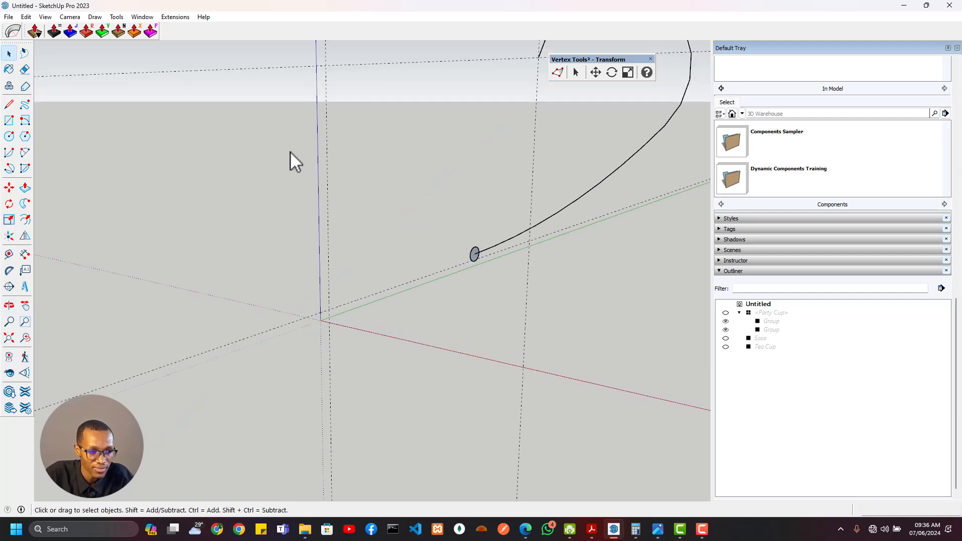
key(ctrl+s)
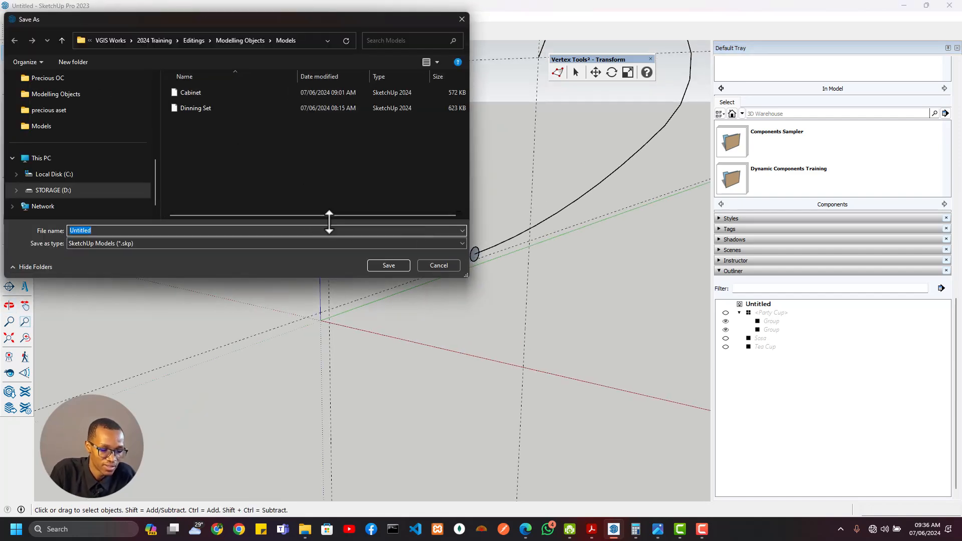
text(Cups)
key(Return)
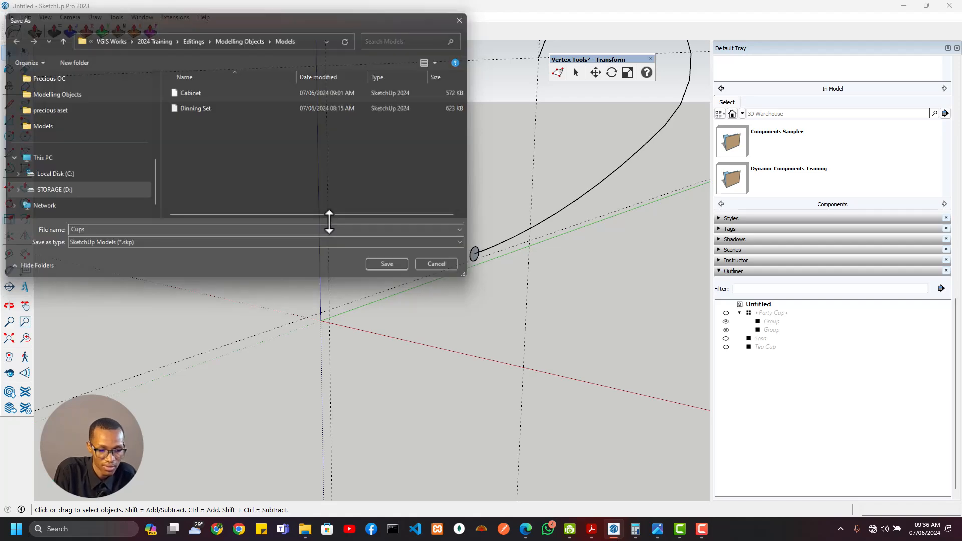
Extrude the elliptical profile along the whole handle curve with Follow Me and inspect the resulting tube
middle_drag(329, 301, 476, 282)
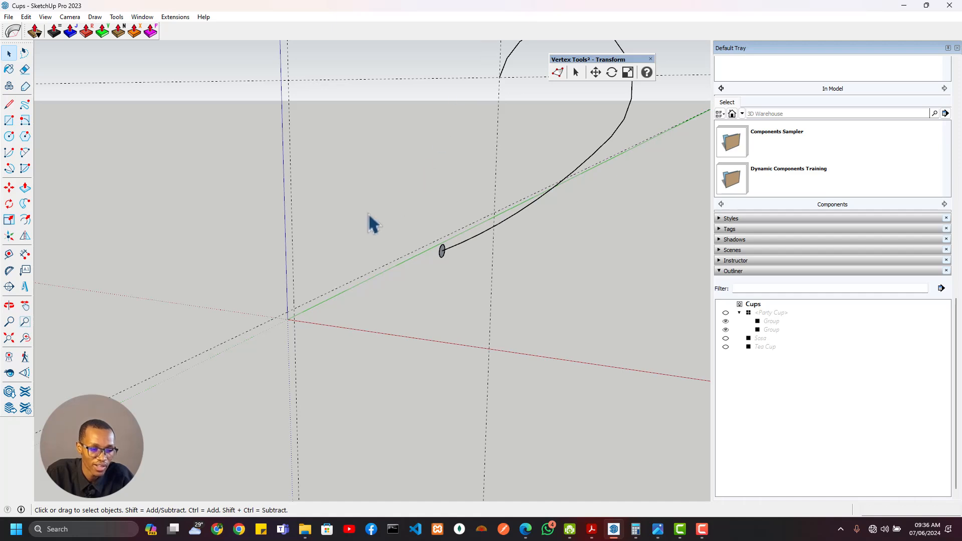
mouse_move(368, 224)
middle_down()
mouse_move(383, 214)
mouse_move(351, 221)
middle_up()
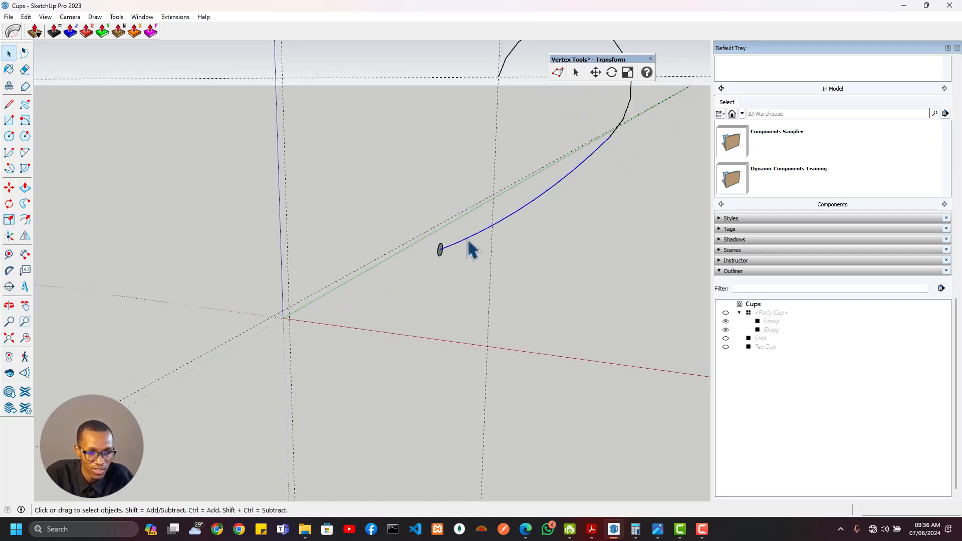
middle_drag(466, 260, 441, 250)
click(25, 203)
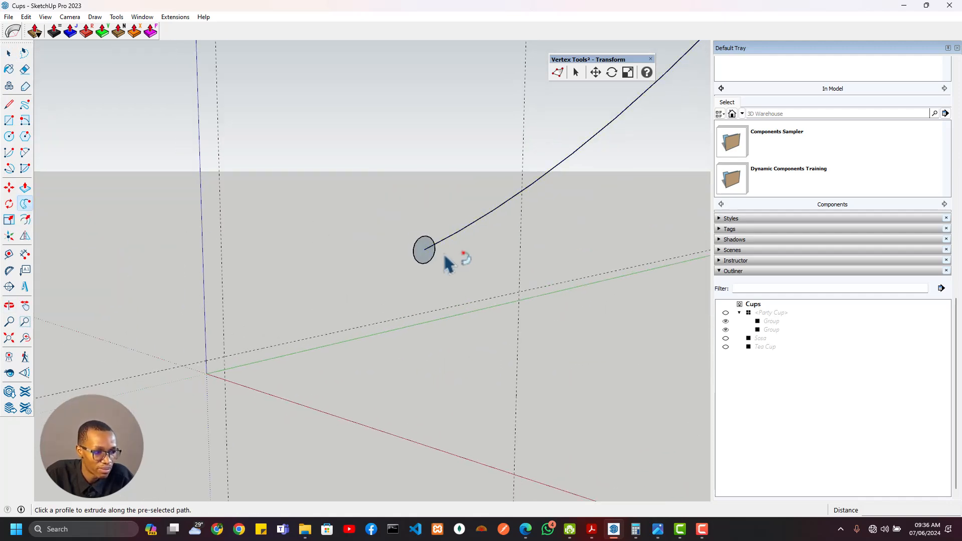
click(426, 255)
middle_drag(423, 307, 796, 260)
middle_drag(414, 217, 634, 113)
scroll(413, 230, up, 5)
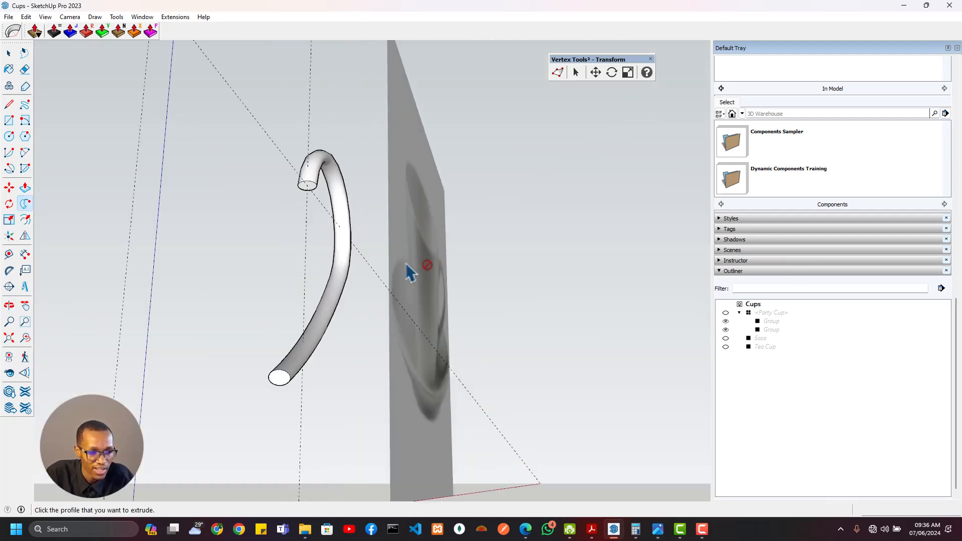
Unhide the Tea Cup group and check how the swept handle's ends meet the cup wall
scroll(334, 276, down, 3)
click(726, 346)
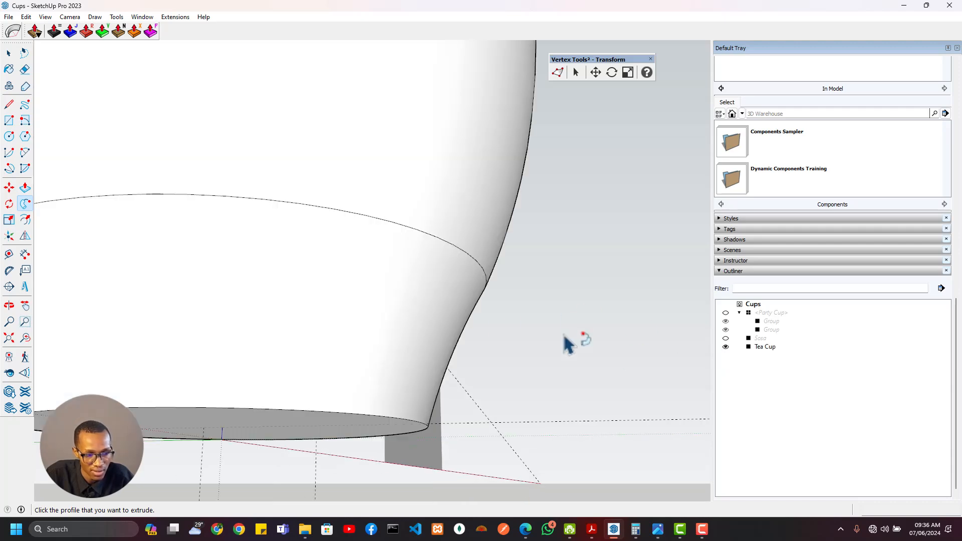
middle_drag(563, 333, 75, 324)
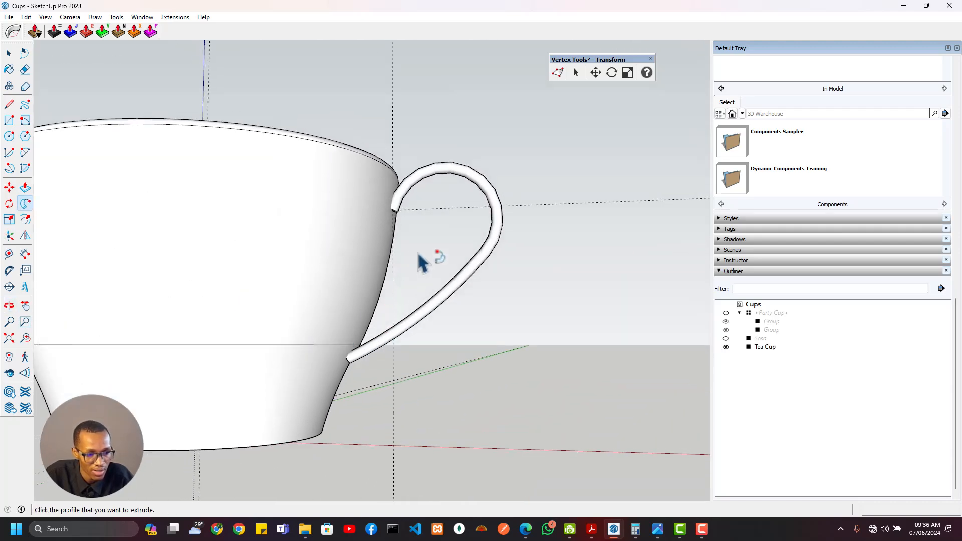
middle_drag(423, 260, 369, 381)
Undo the unhiding of the Tea Cup and the Follow Me sweep, returning to the profile at the curve's lower end
key(ctrl+z)
key(ctrl+z)
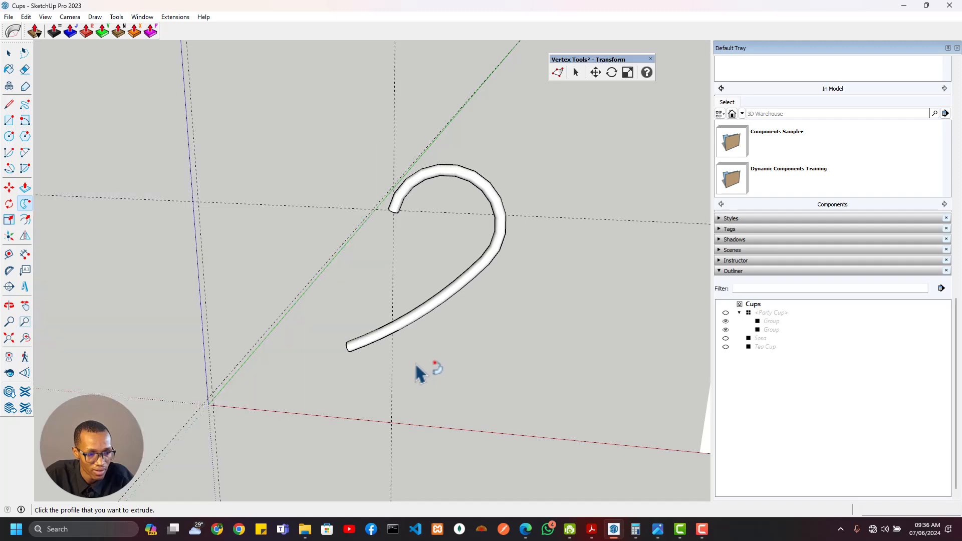
middle_drag(328, 335, 576, 271)
scroll(346, 373, up, 3)
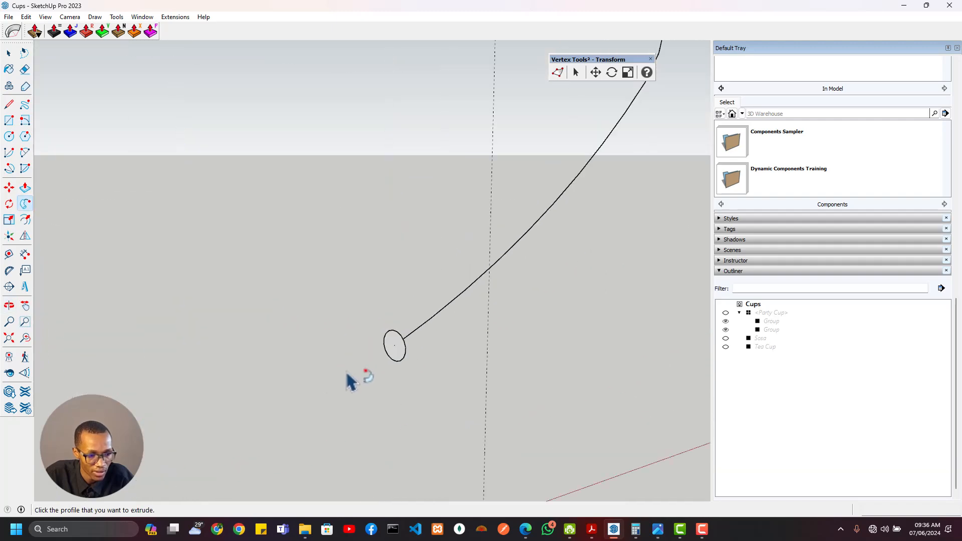
Scale the elliptical profile at the handle curve's lower end uniformly about its centre by a factor of about 2.5
key(space)
click(398, 353)
key(s)
click(405, 365)
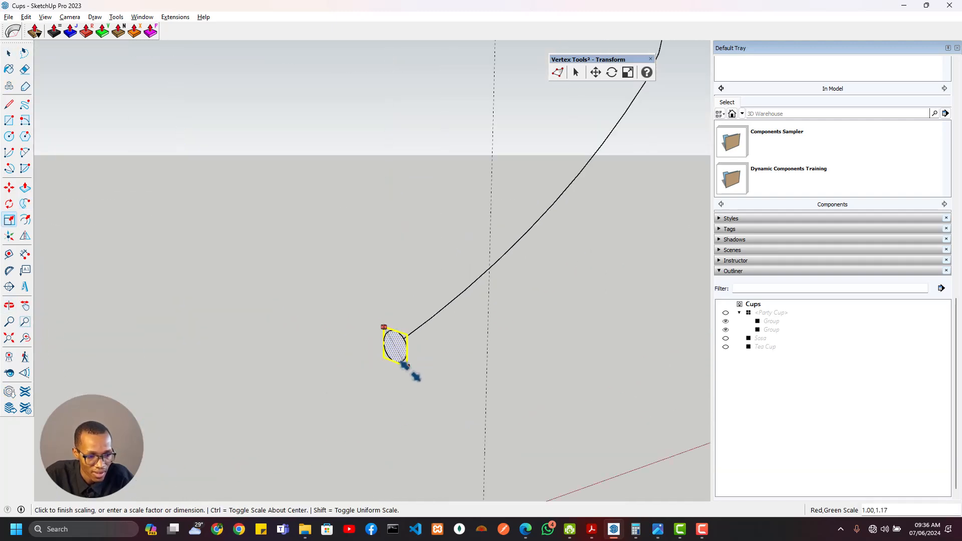
key(ctrl)
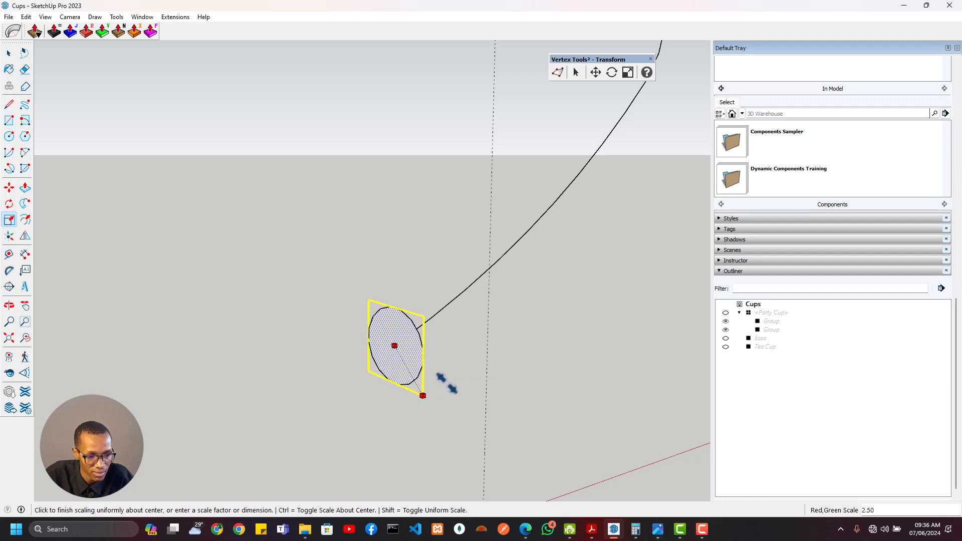
click(447, 387)
Extrude the enlarged elliptical profile along the whole handle curve with Follow Me
middle_drag(389, 363, 251, 451)
key(space)
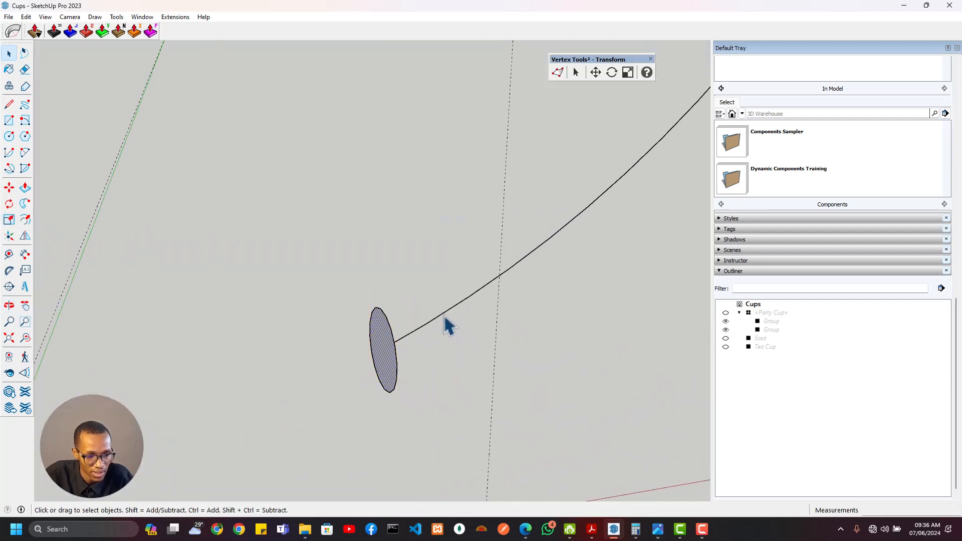
click(441, 317)
scroll(448, 324, down, 3)
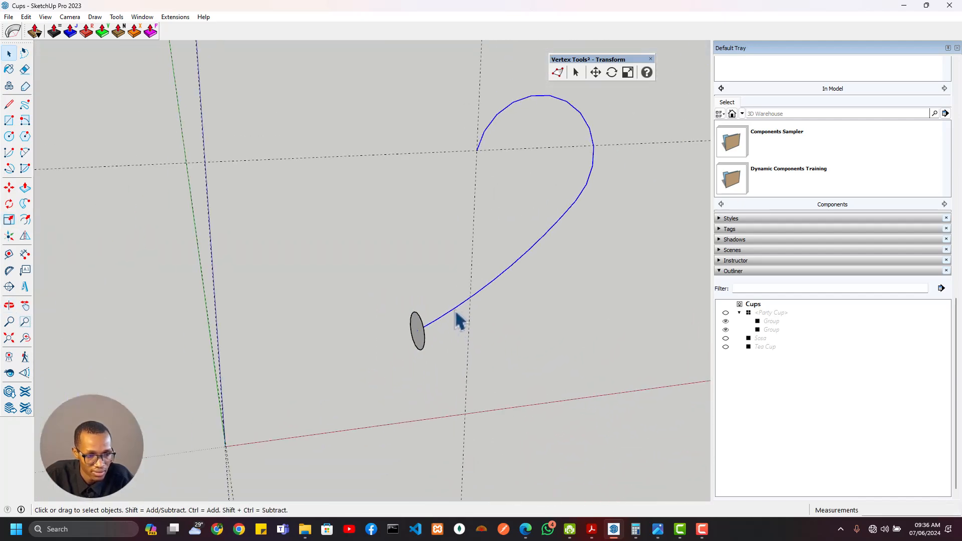
click(24, 204)
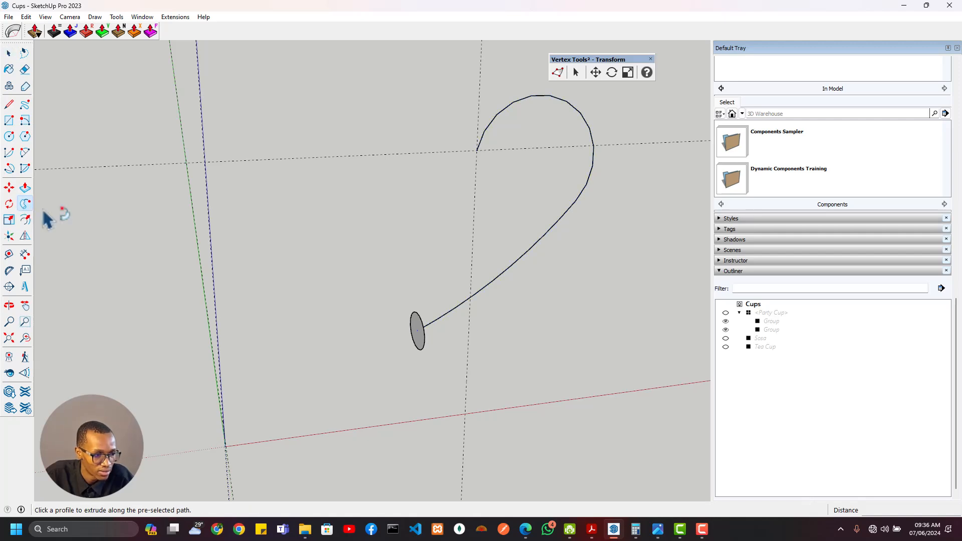
click(418, 329)
middle_drag(780, 393, 511, 298)
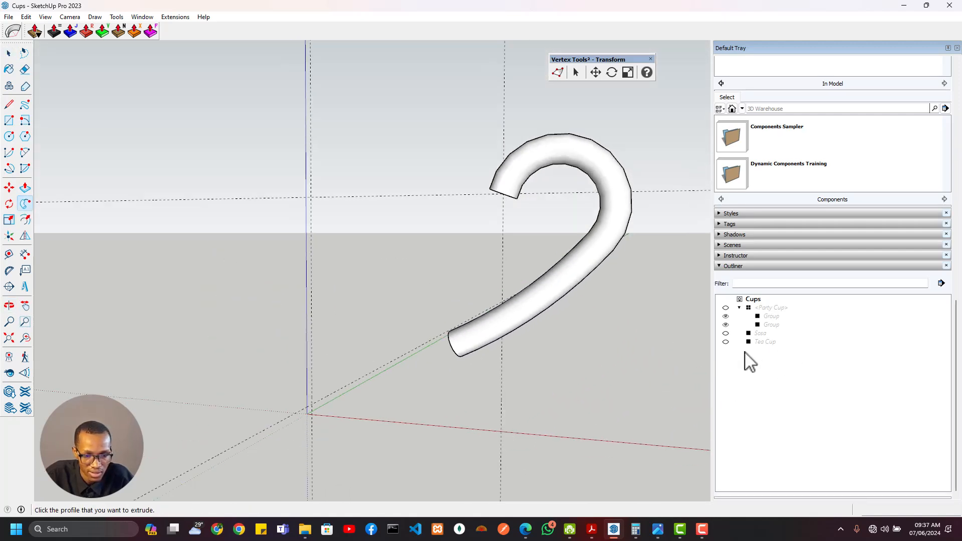
Unhide the Tea Cup group to check the handle's ends against the cup, and undo the unhiding and the sweep
click(725, 342)
scroll(444, 296, down, 2)
middle_drag(445, 298, 603, 306)
key(ctrl+z)
key(ctrl+z)
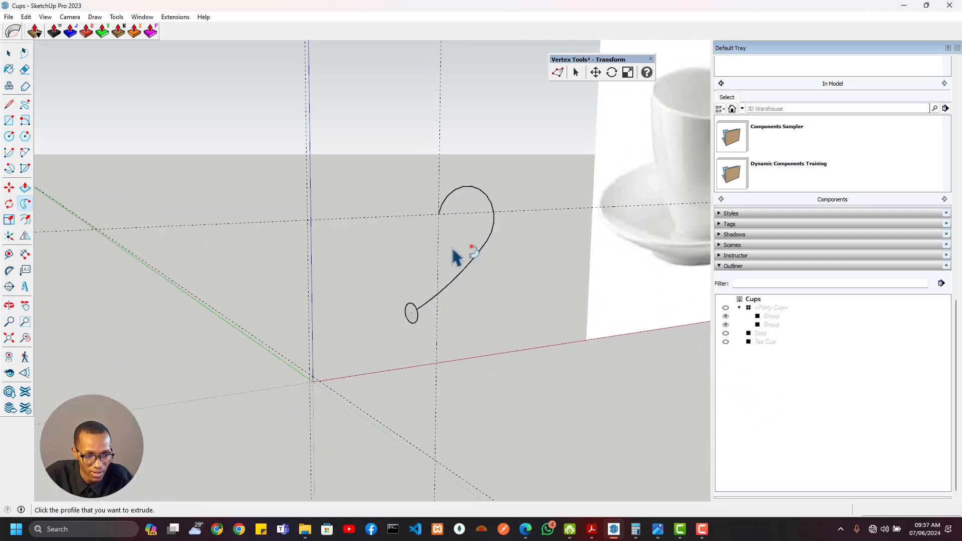
Place a horizontal guide line about 26 mm below the handle curve's upper end
mouse_move(451, 256)
middle_down()
mouse_move(414, 234)
mouse_move(352, 241)
mouse_move(422, 276)
mouse_move(468, 197)
mouse_move(398, 279)
middle_up()
key(l)
scroll(475, 156, up, 2)
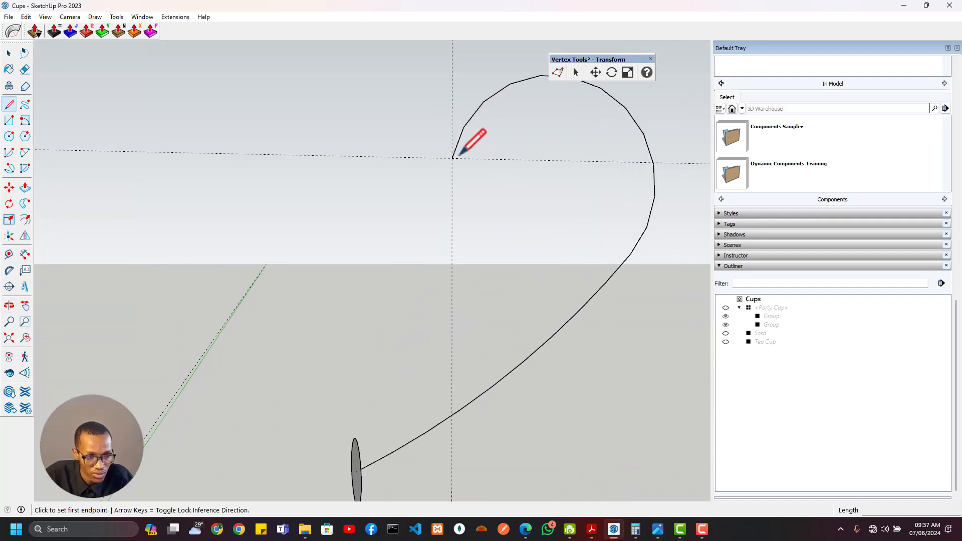
key(a)
key(t)
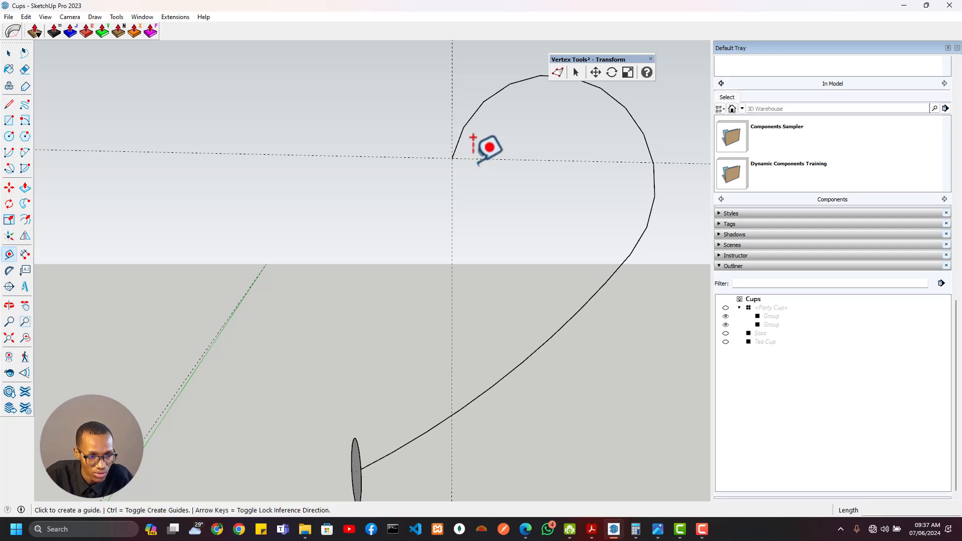
click(454, 151)
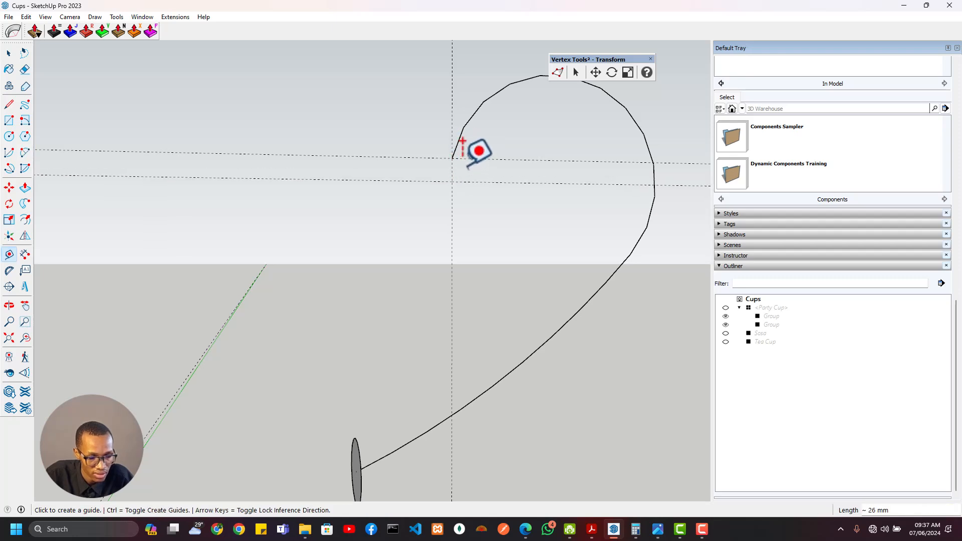
Extend the handle path with a short slanted line from the curve's upper end down to the new guide, towards the cup
key(a)
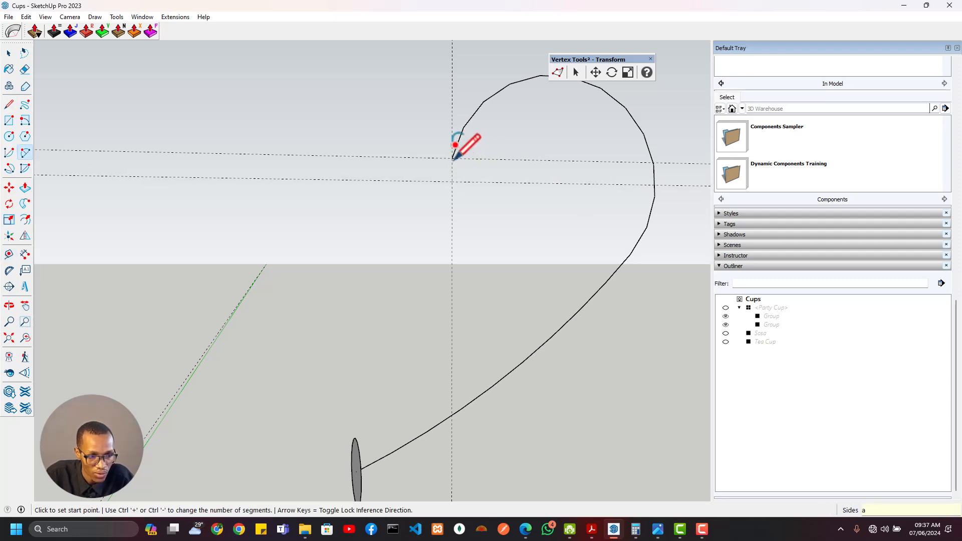
key(l)
click(453, 159)
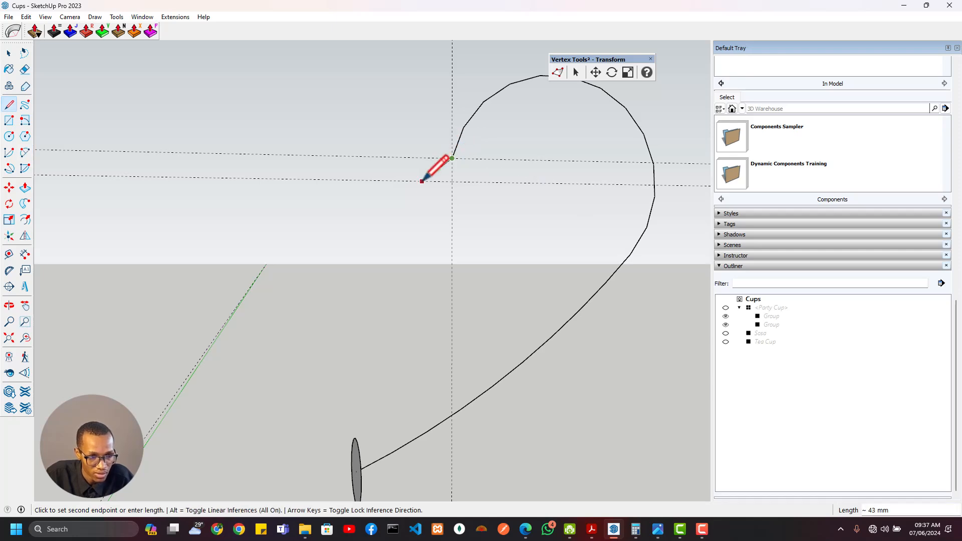
click(433, 181)
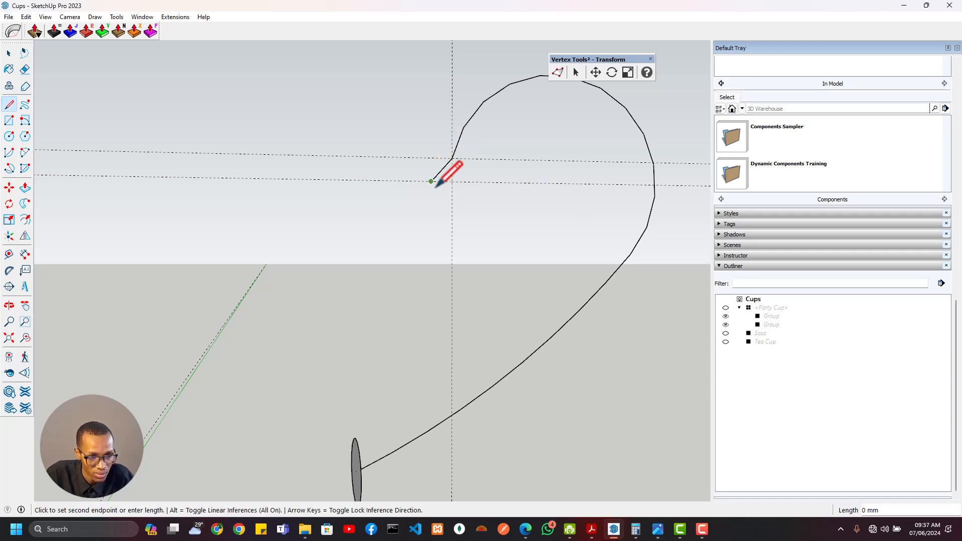
scroll(444, 176, down, 3)
key(Escape)
Extend the handle path with a short straight line from the curve's lower end through the profile, towards the cup
middle_drag(457, 307, 392, 294)
scroll(392, 295, up, 3)
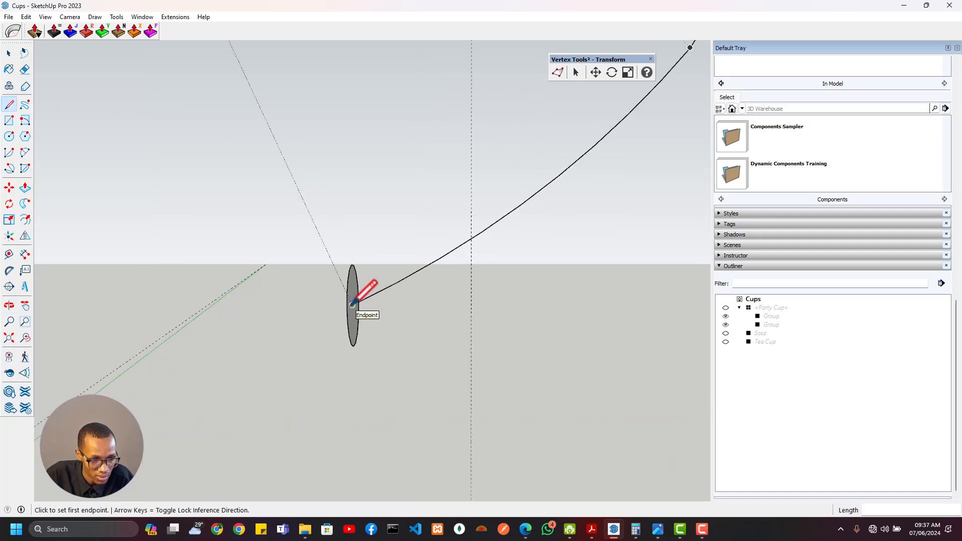
click(352, 304)
click(326, 305)
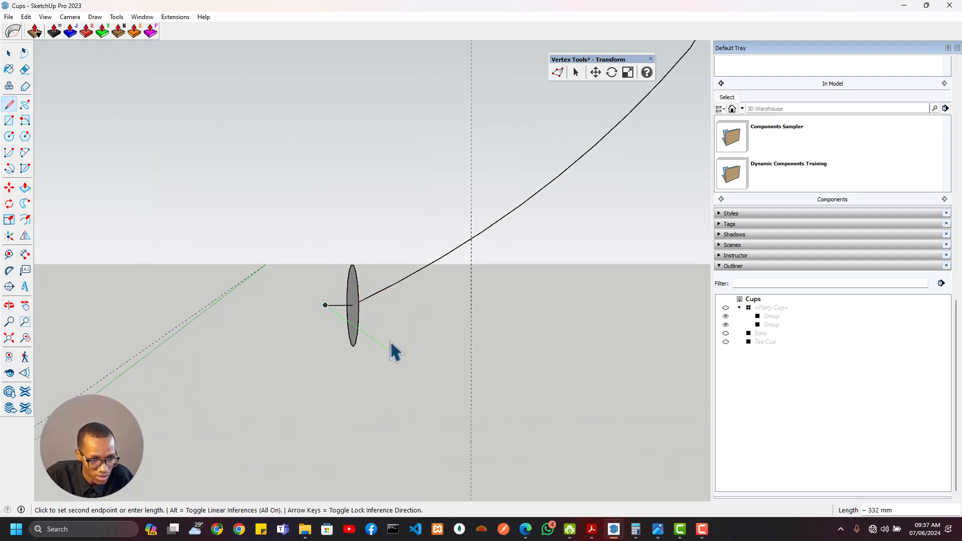
key(space)
Extrude the elliptical profile along the complete extended handle path with Follow Me
click(371, 301)
middle_drag(377, 310, 389, 267)
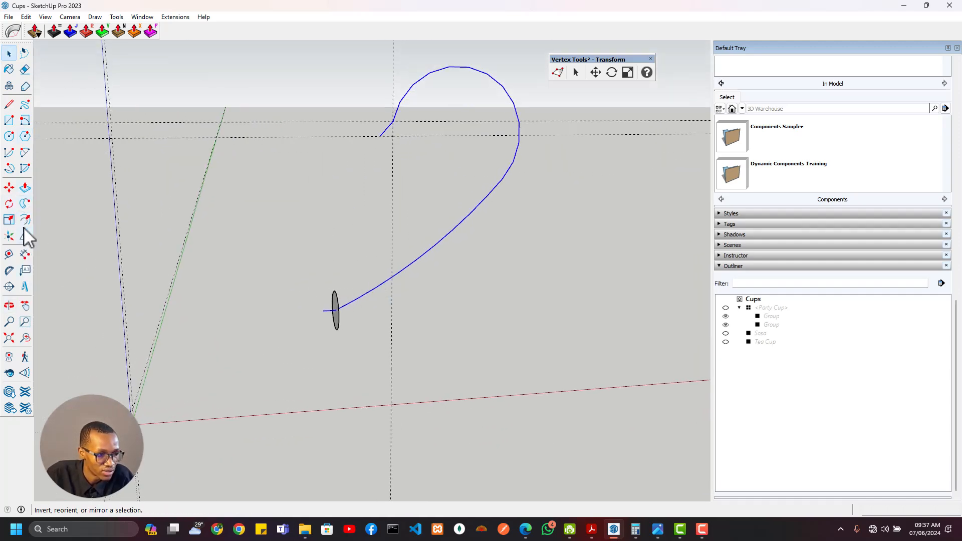
click(24, 203)
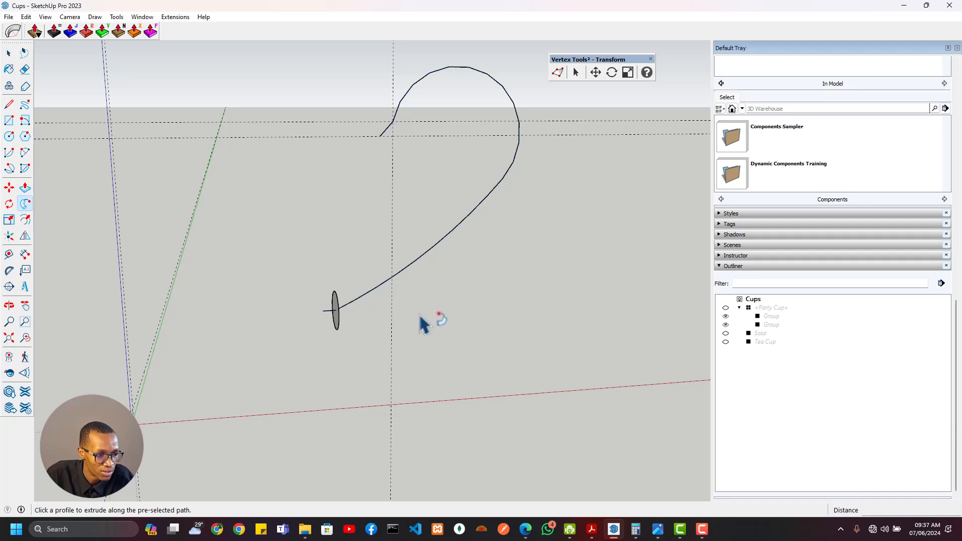
click(335, 324)
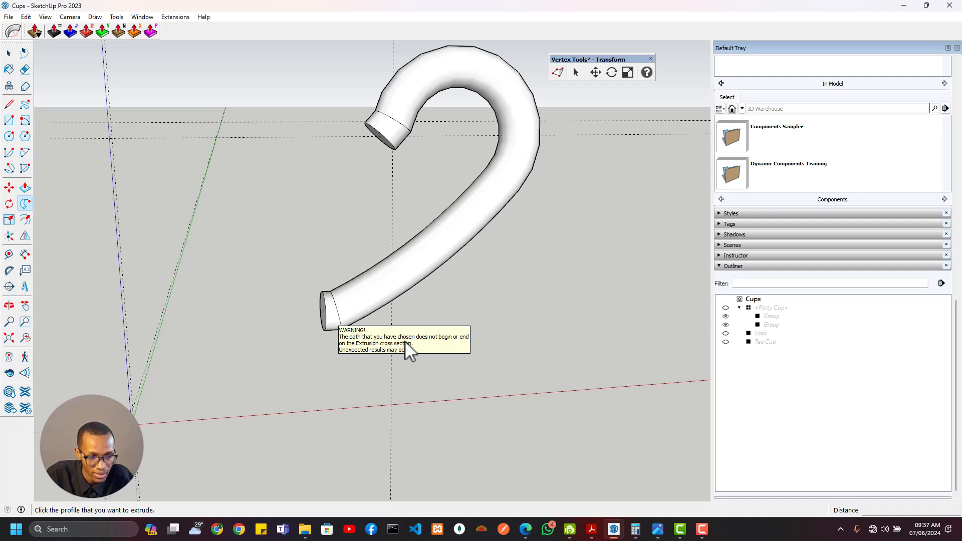
Unhide the Tea Cup group and check how both handle ends run into the cup wall
click(726, 343)
scroll(533, 279, down, 5)
middle_drag(533, 279, 466, 293)
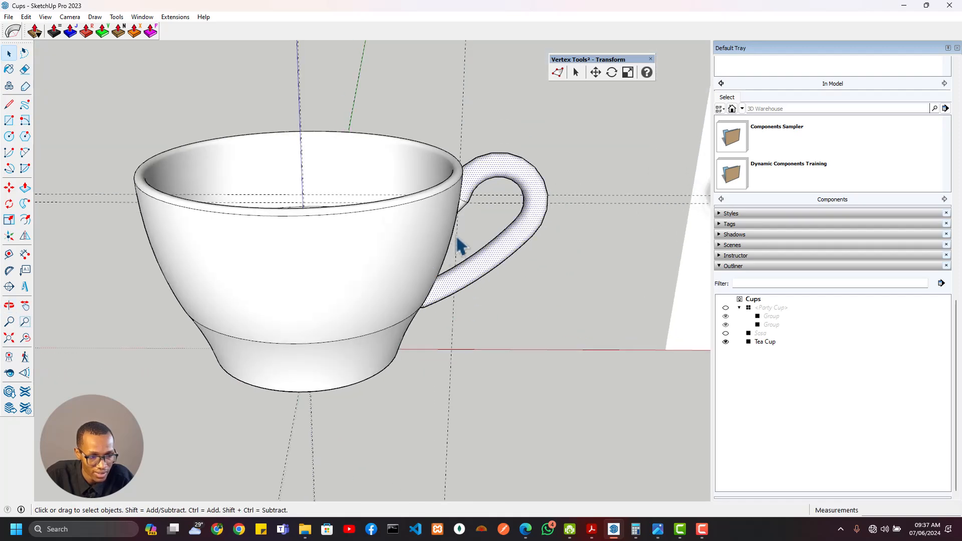
Select all of the swept handle's geometry and make it a group
click(417, 211)
triple_click(524, 226)
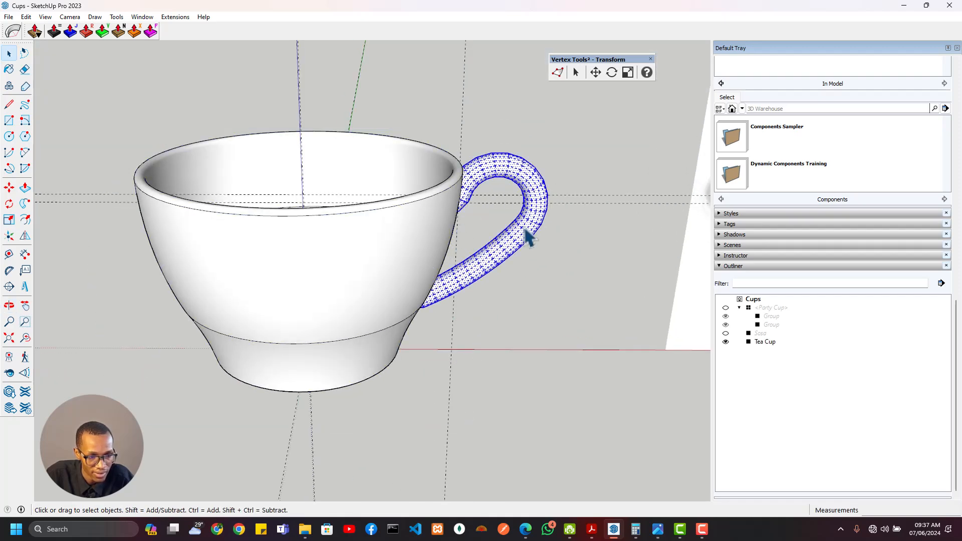
right_click(524, 227)
click(555, 316)
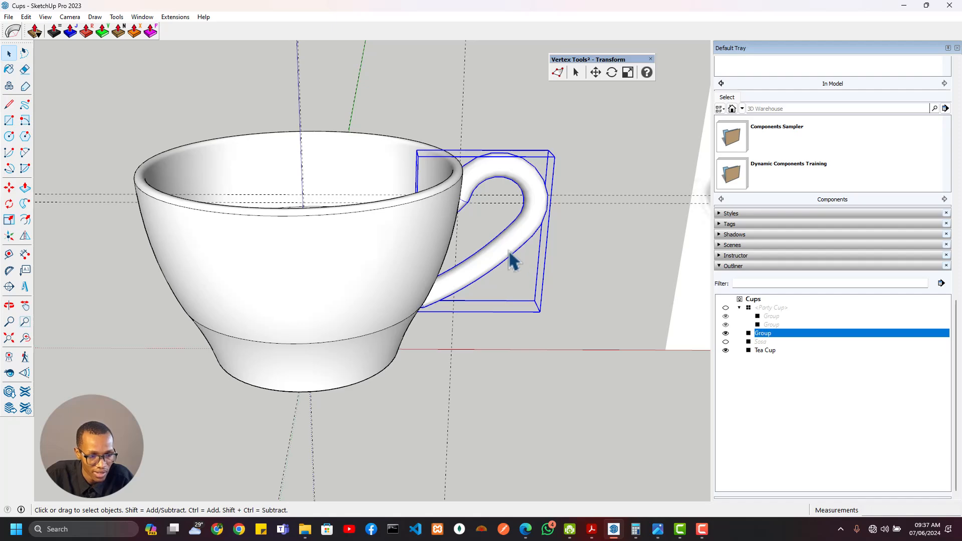
Name the handle group's instance Tea Cup Hand
click(822, 199)
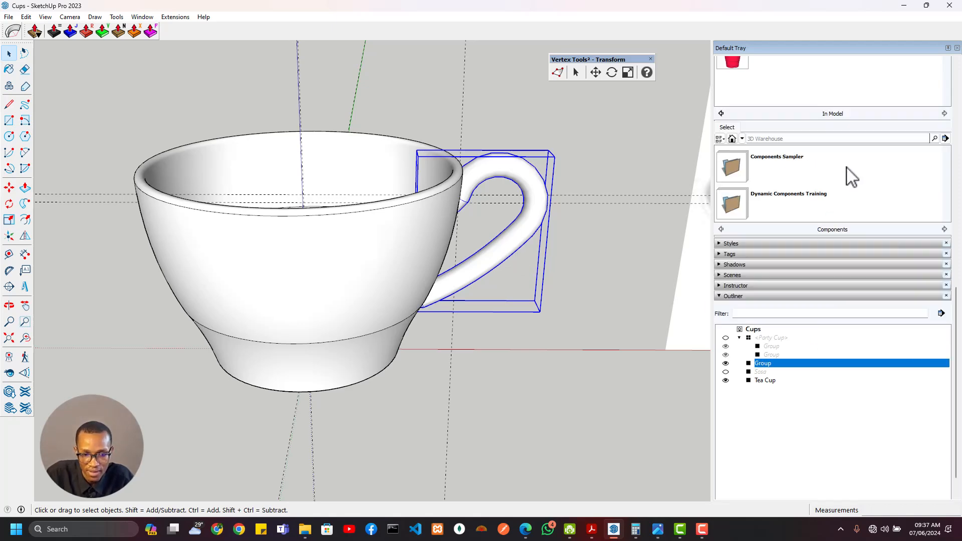
scroll(827, 150, up, 5)
scroll(954, 111, up, 5)
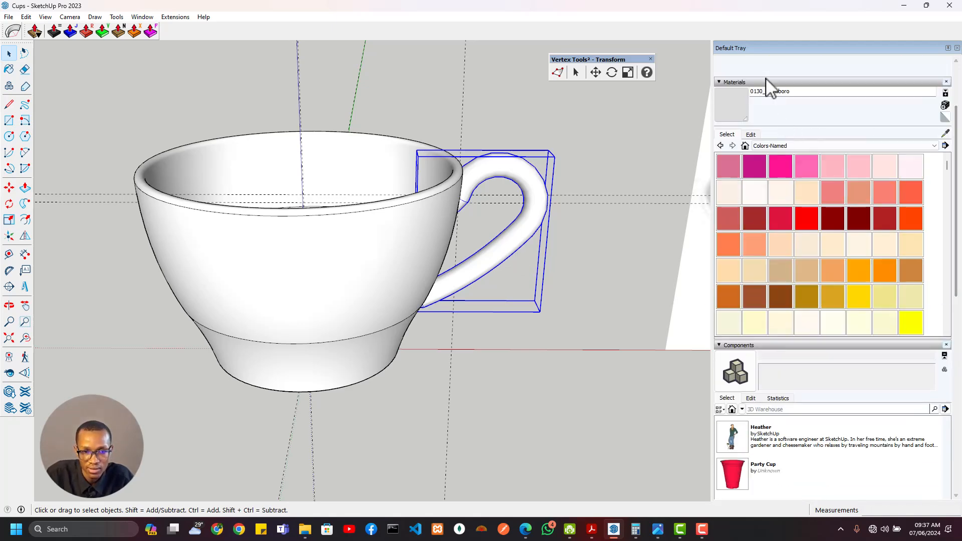
scroll(766, 78, up, 3)
click(800, 102)
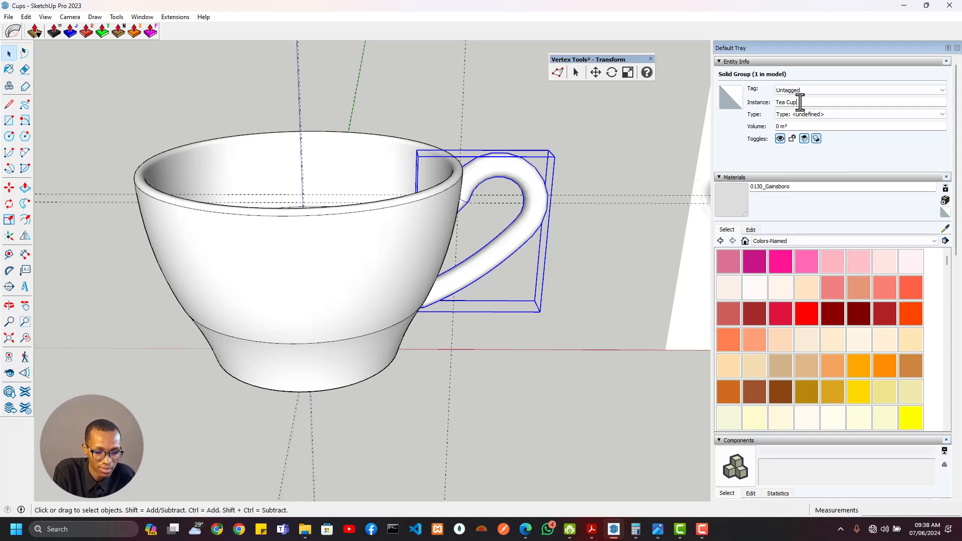
text(Tea Cup Handle)
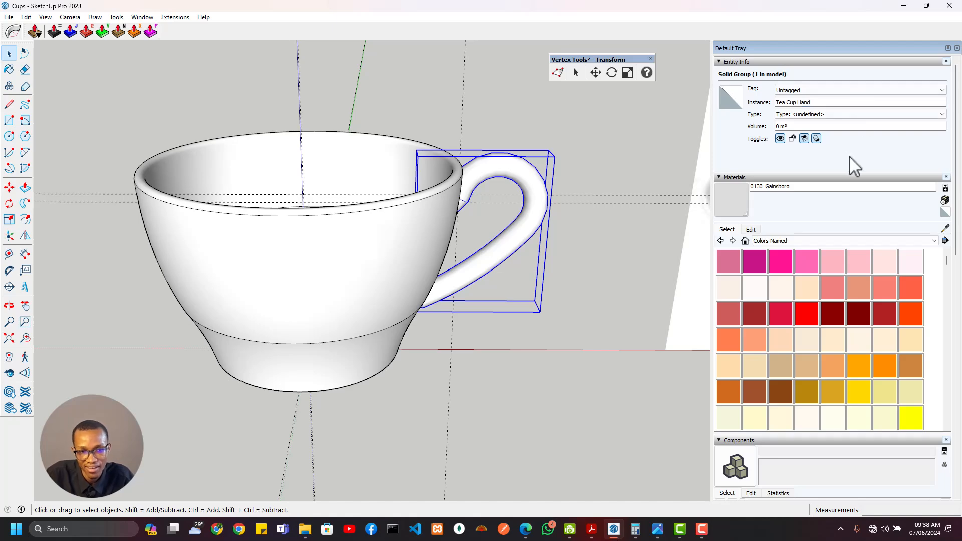
scroll(852, 165, down, 6)
scroll(801, 401, down, 10)
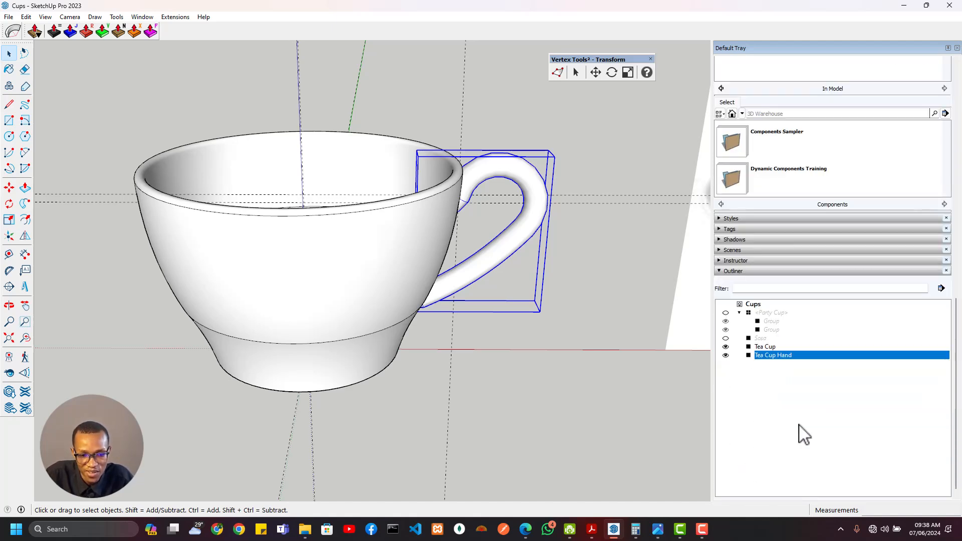
Unhide the Sosa saucer group and check the saucer, cup and handle groups by selecting each in turn
click(770, 347)
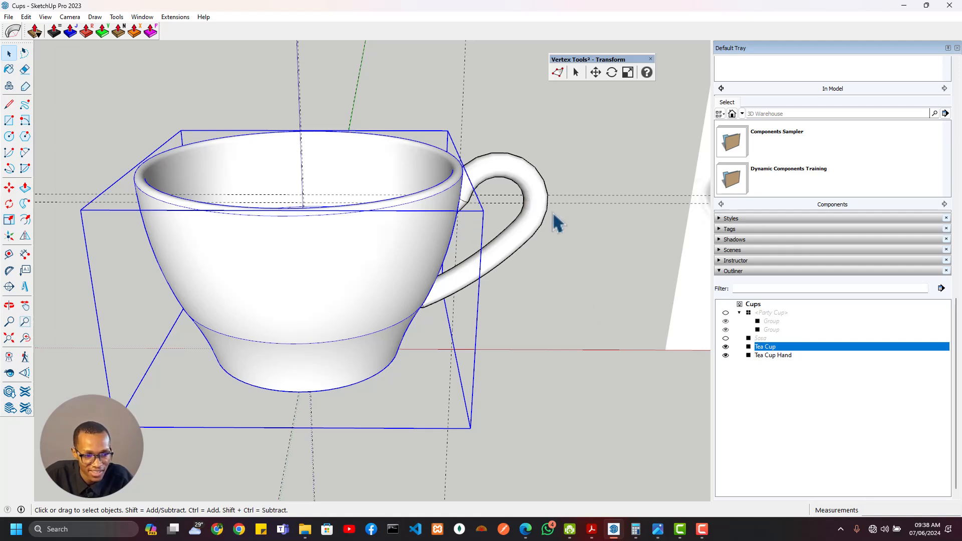
click(726, 338)
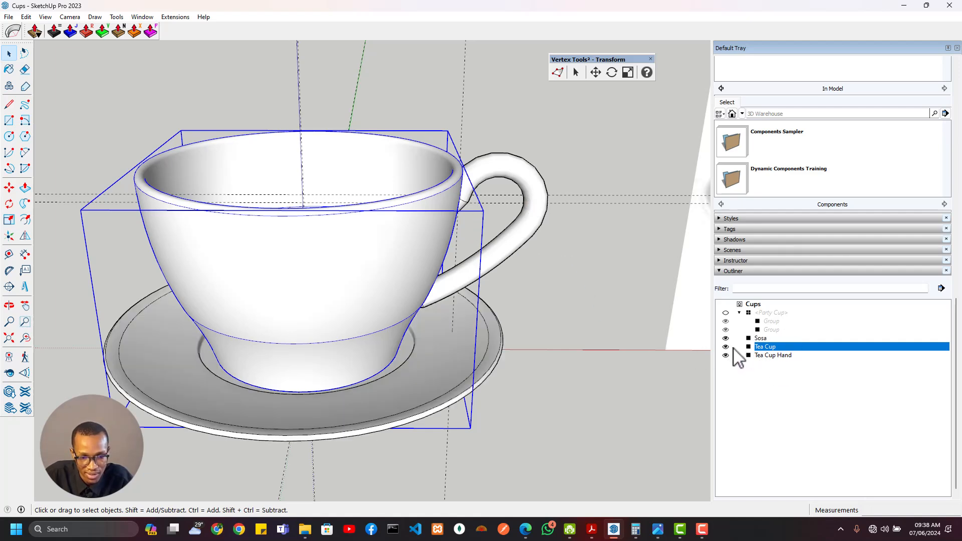
click(766, 340)
click(771, 355)
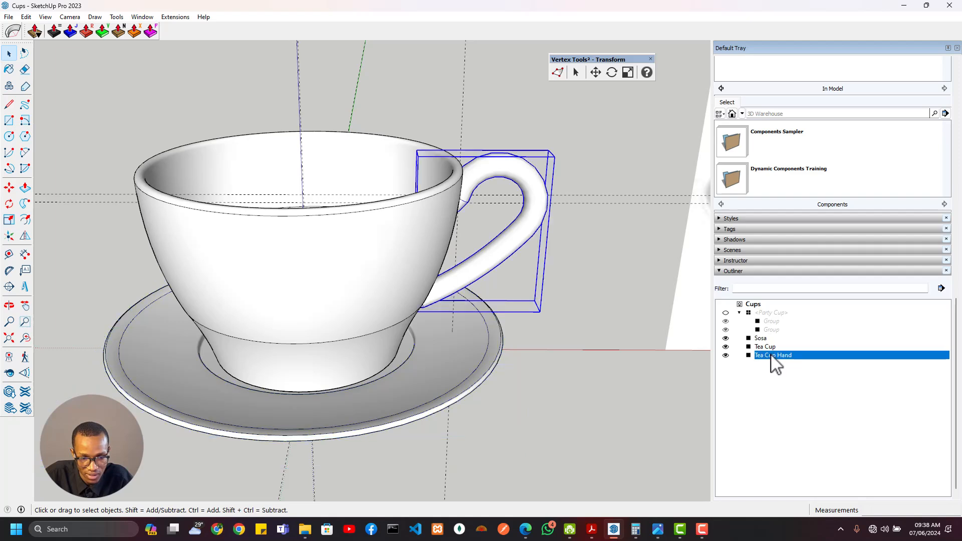
right_click(770, 355)
click(760, 349)
click(762, 347)
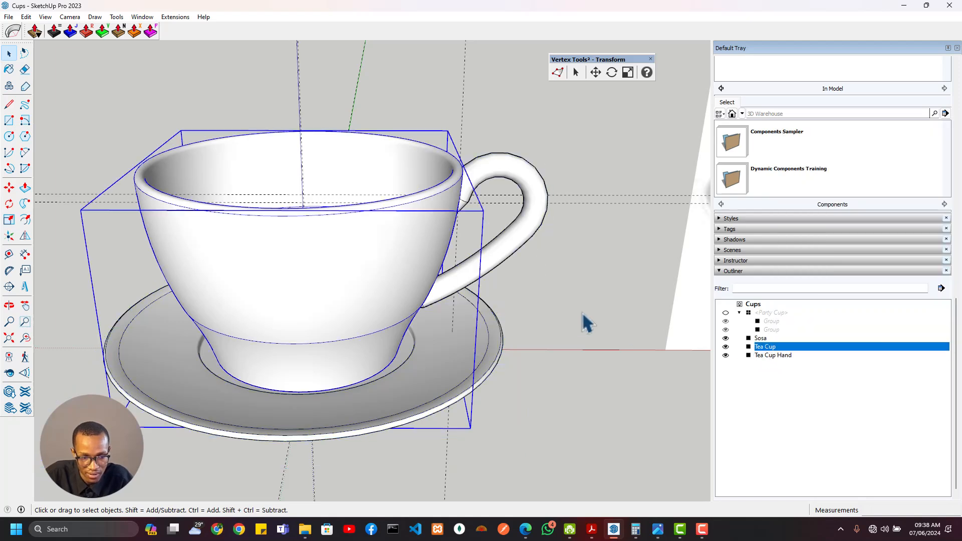
Combine the saucer, cup and handle groups into one component with the definition name Tea Cup
click(418, 372)
ctrl+click(397, 311)
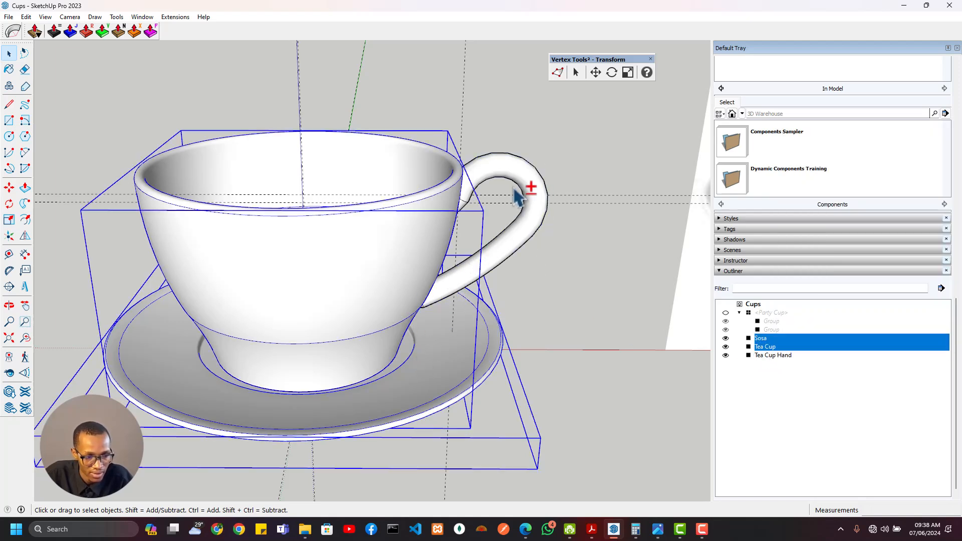
ctrl+click(534, 187)
right_click(427, 189)
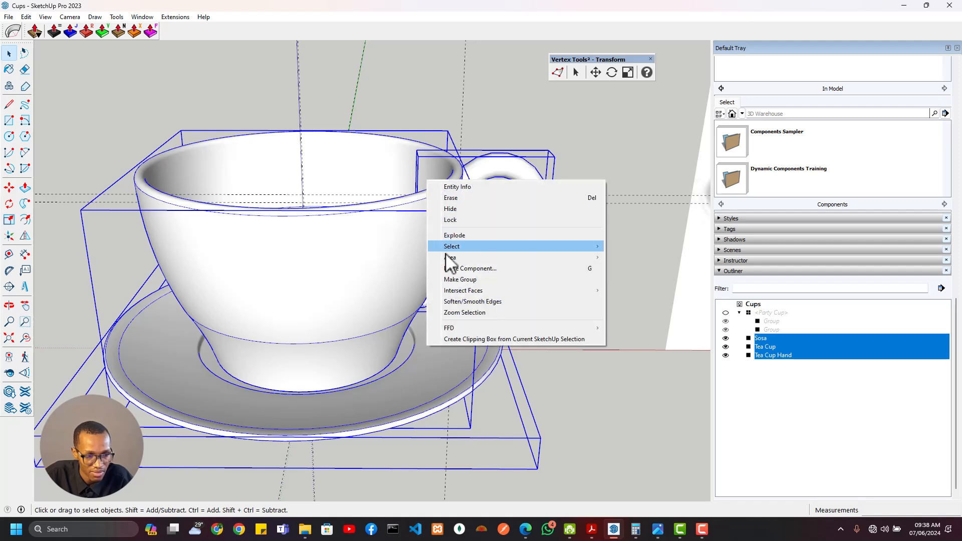
click(471, 266)
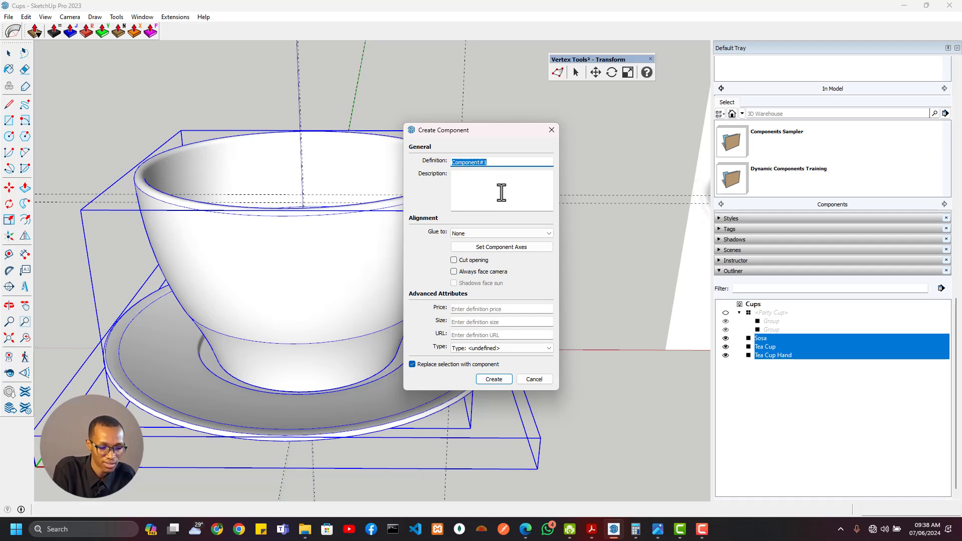
text(Tea Cup)
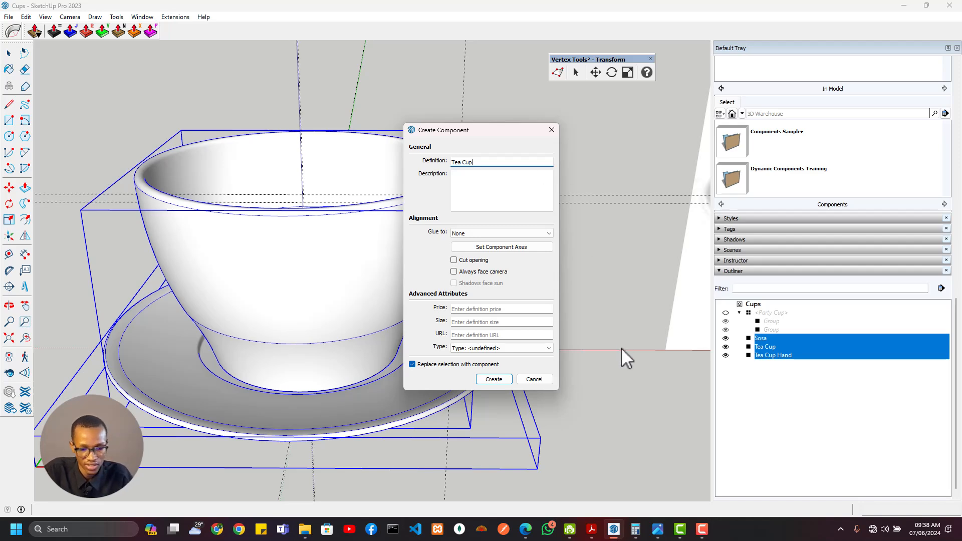
click(493, 379)
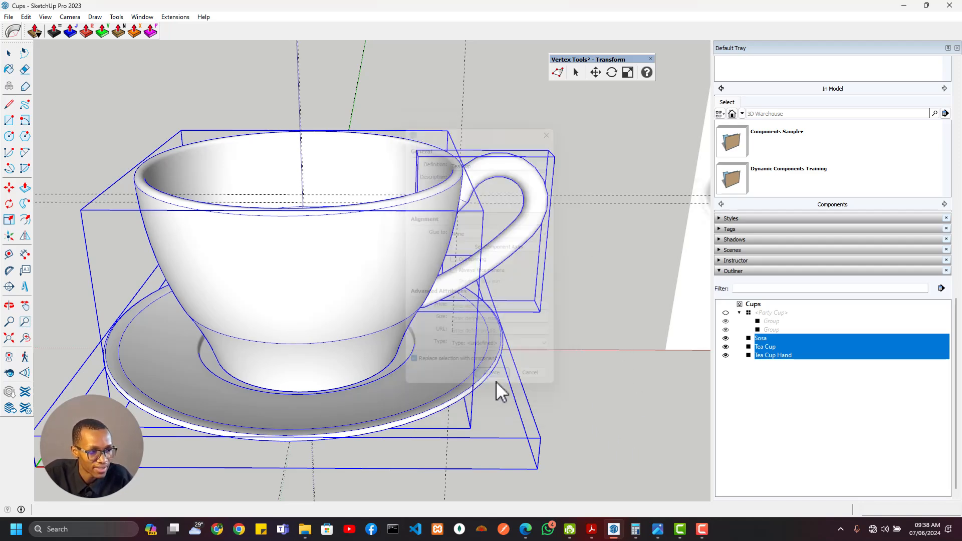
Collapse the Tea Cup component's contents in the outliner and unhide the Party Cup component
middle_drag(495, 389, 488, 340)
scroll(489, 340, down, 3)
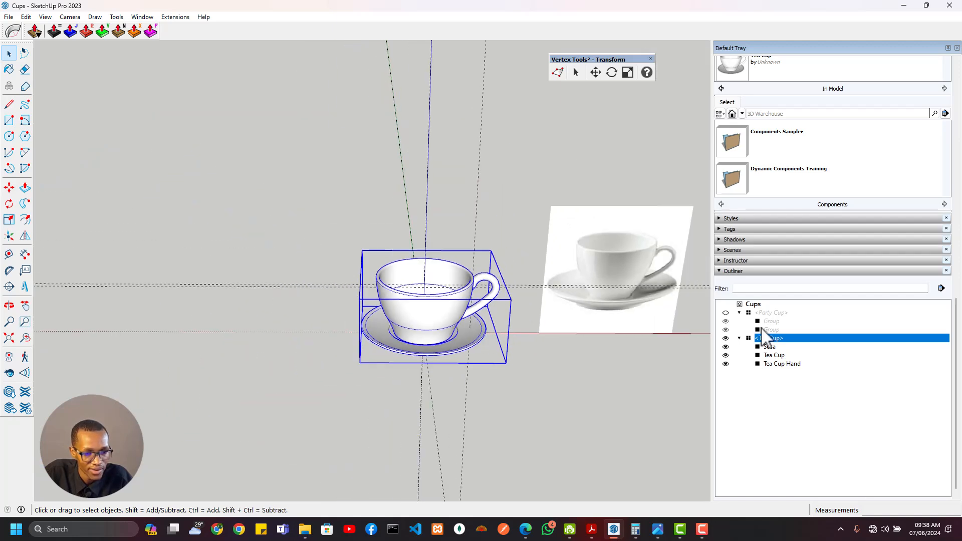
click(739, 338)
click(725, 312)
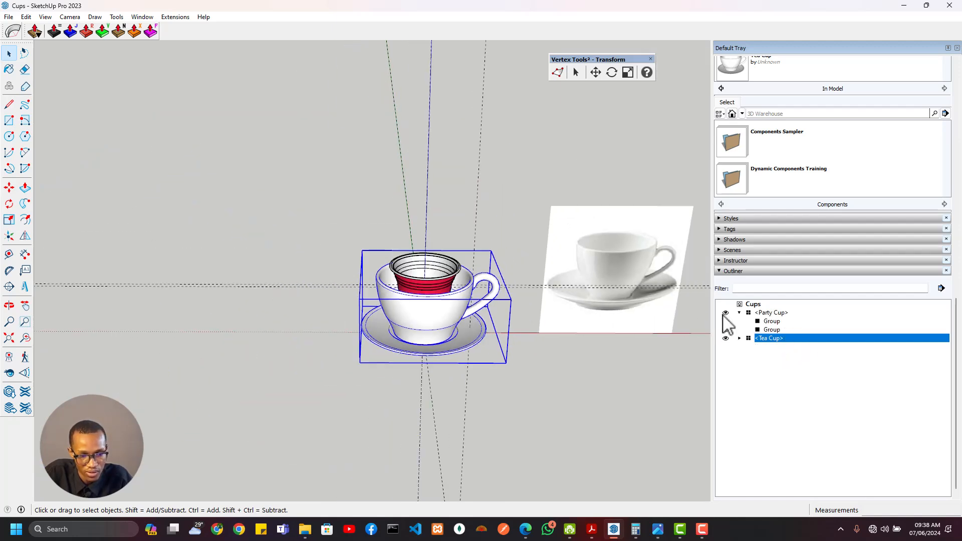
middle_drag(588, 337, 596, 269)
drag(596, 269, 576, 431)
key(space)
Switch to the course outline PDF in Acrobat to check the modelling topics, and return to the Cups model in SketchUp
mouse_move(591, 534)
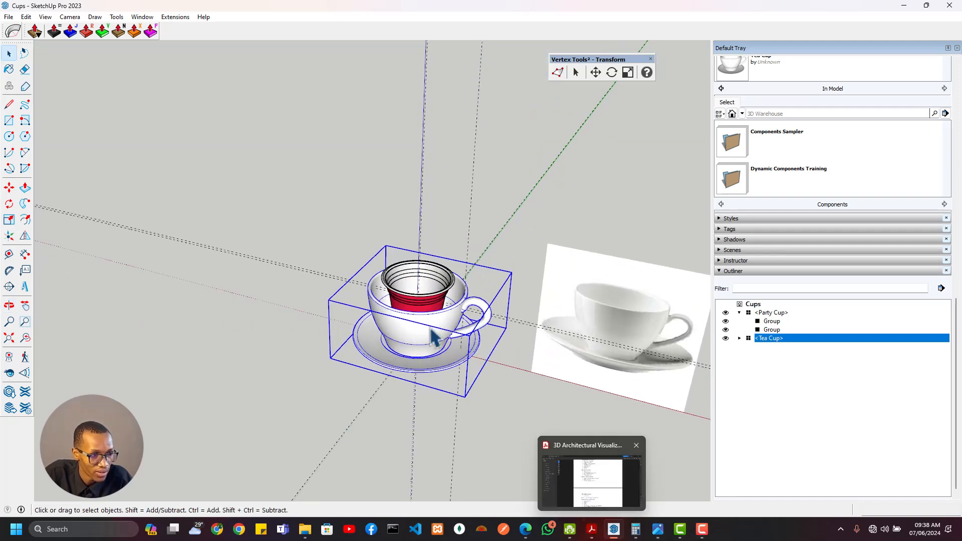
click(593, 532)
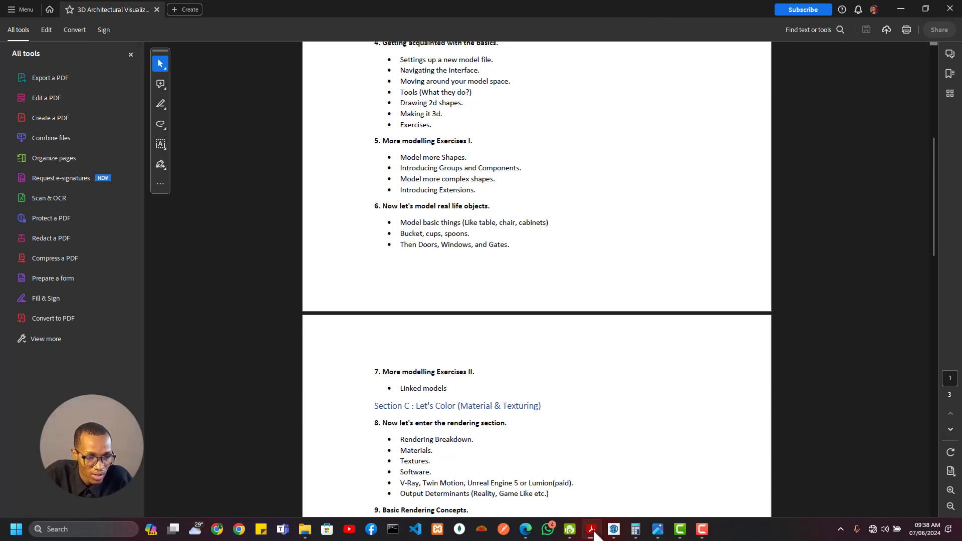
click(593, 532)
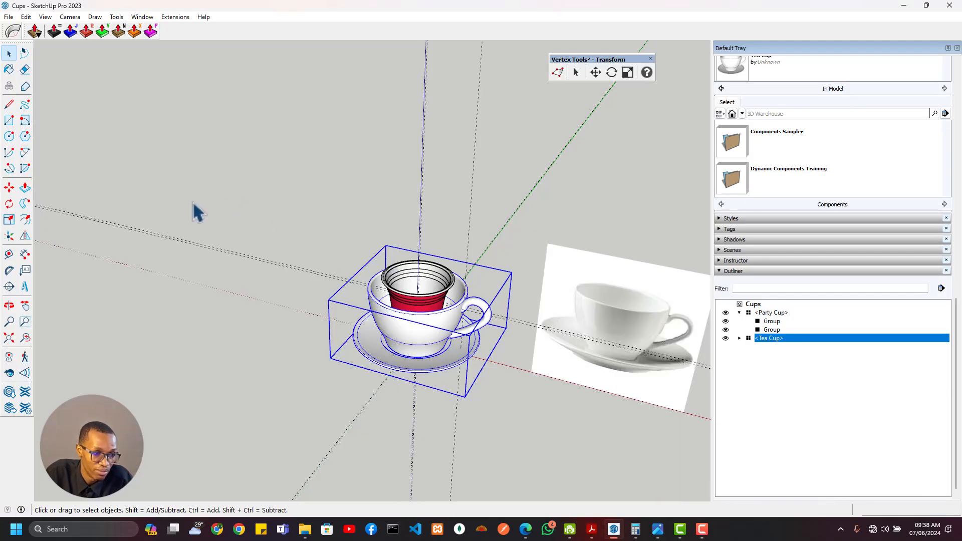
scroll(200, 225, down, 1)
mouse_move(351, 245)
middle_down()
mouse_move(387, 250)
mouse_move(445, 209)
mouse_move(337, 238)
mouse_move(464, 309)
mouse_move(273, 245)
mouse_move(560, 354)
mouse_move(332, 258)
mouse_move(404, 291)
middle_up()
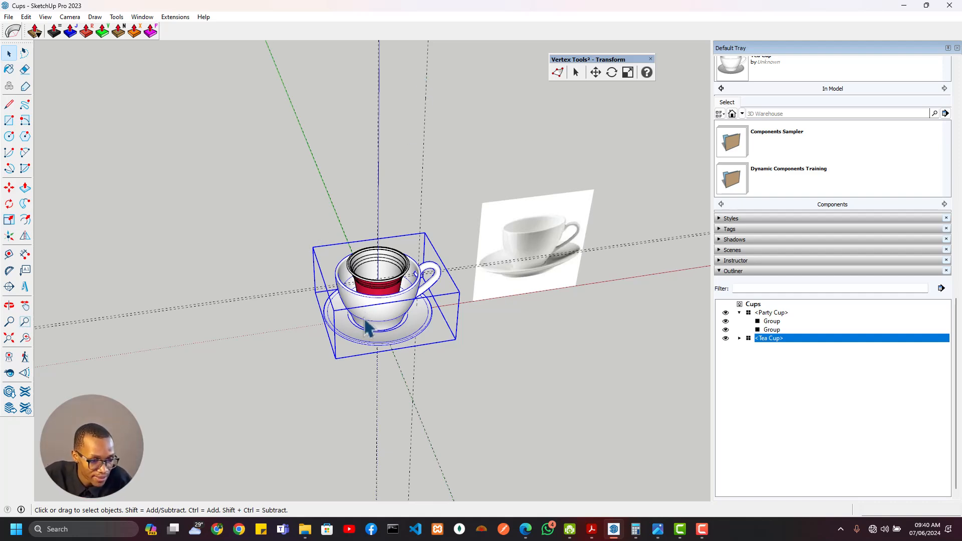
scroll(371, 328, down, 1)
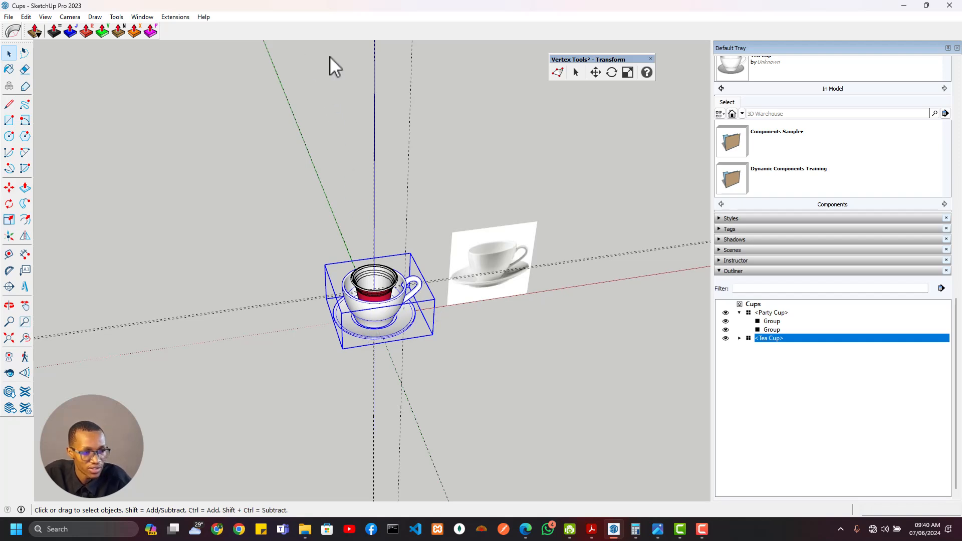